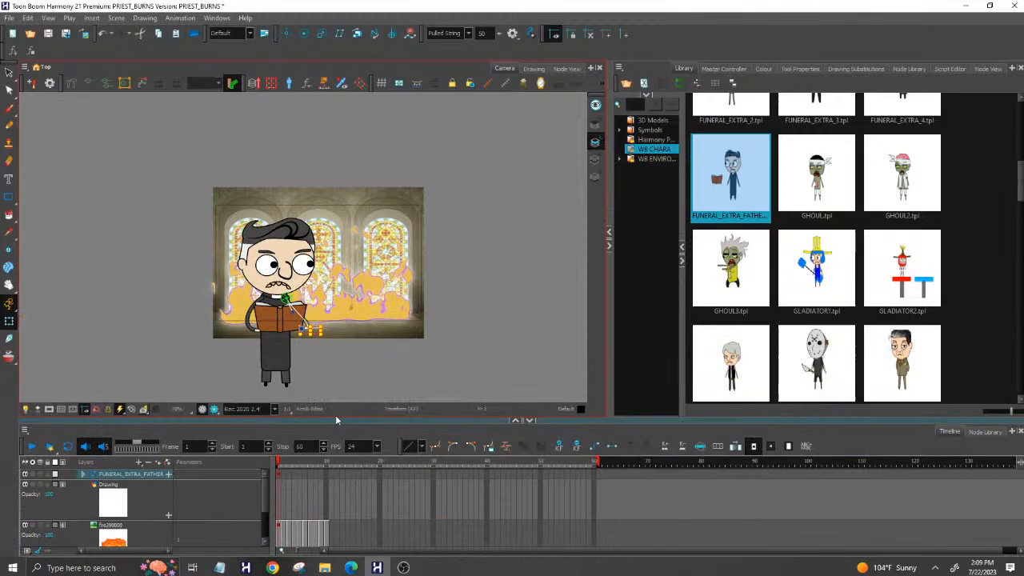
Select all ten cells of the fire390000 layer and move them so they start at frame 61.
scroll(215, 162, down, 1)
scroll(226, 256, up, 2)
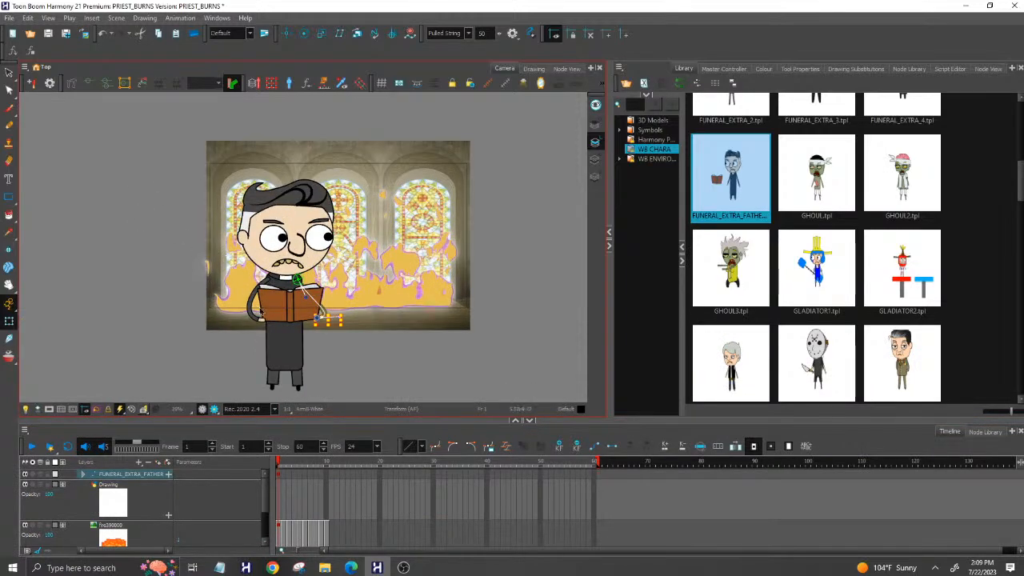
scroll(258, 314, up, 1)
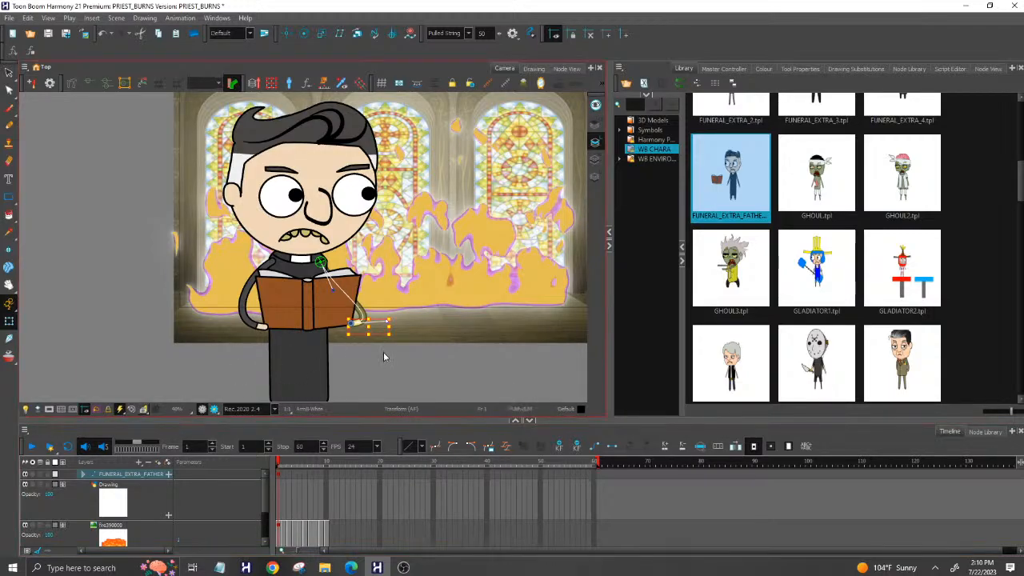
click(279, 542)
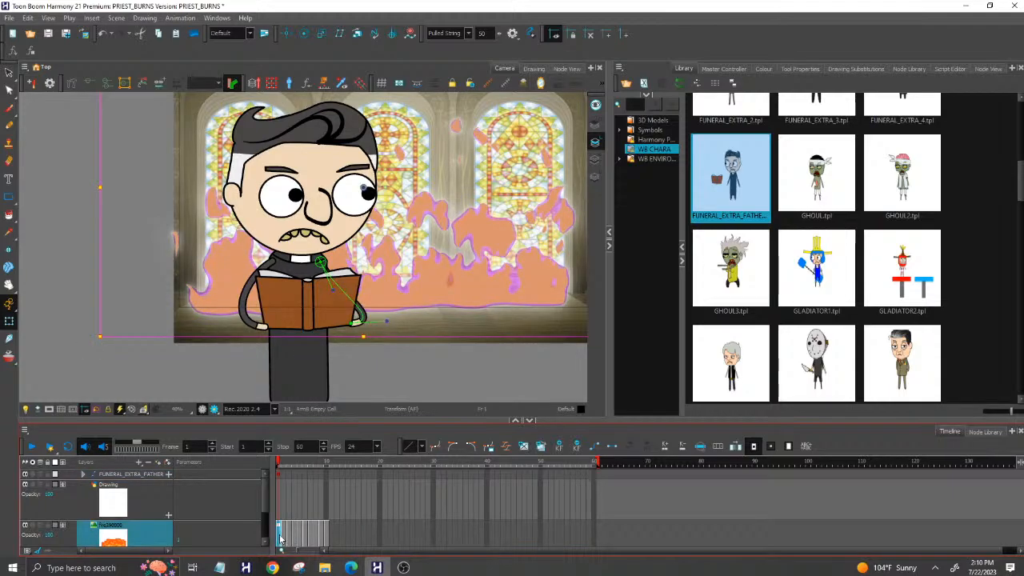
shift+click(327, 540)
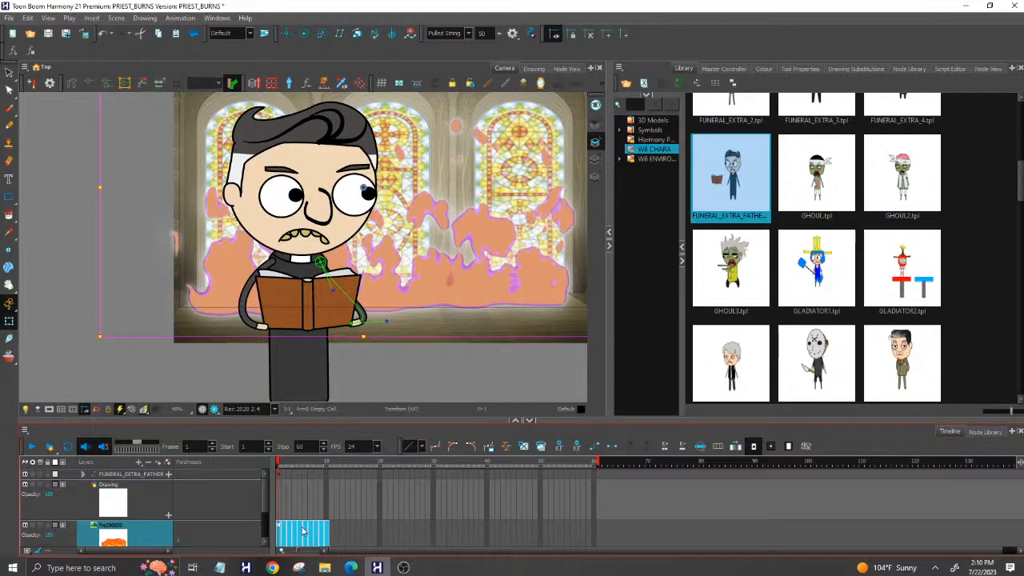
drag(304, 528, 628, 539)
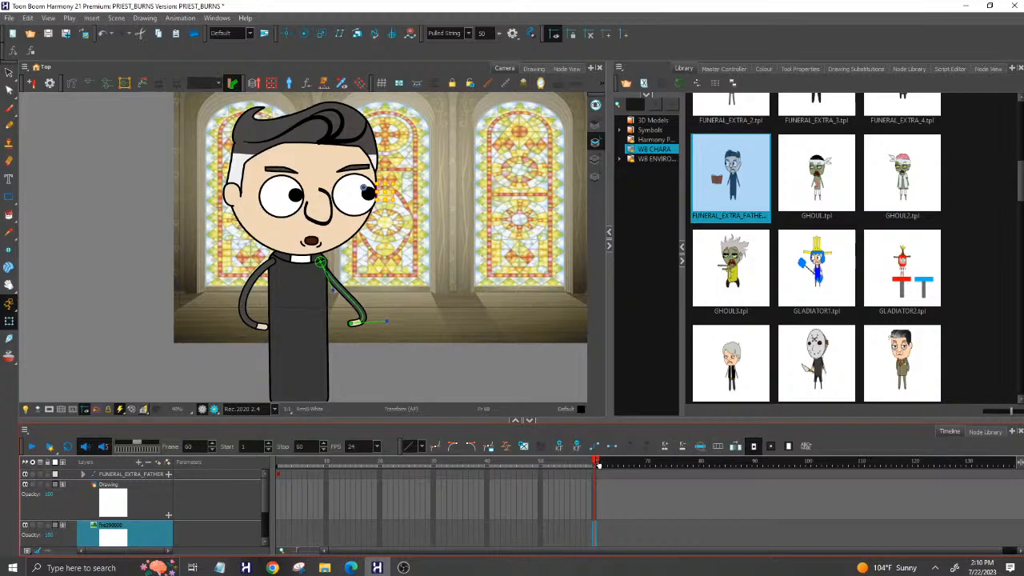
Extend the scene length so that it stops at frame 141.
drag(598, 463, 1015, 464)
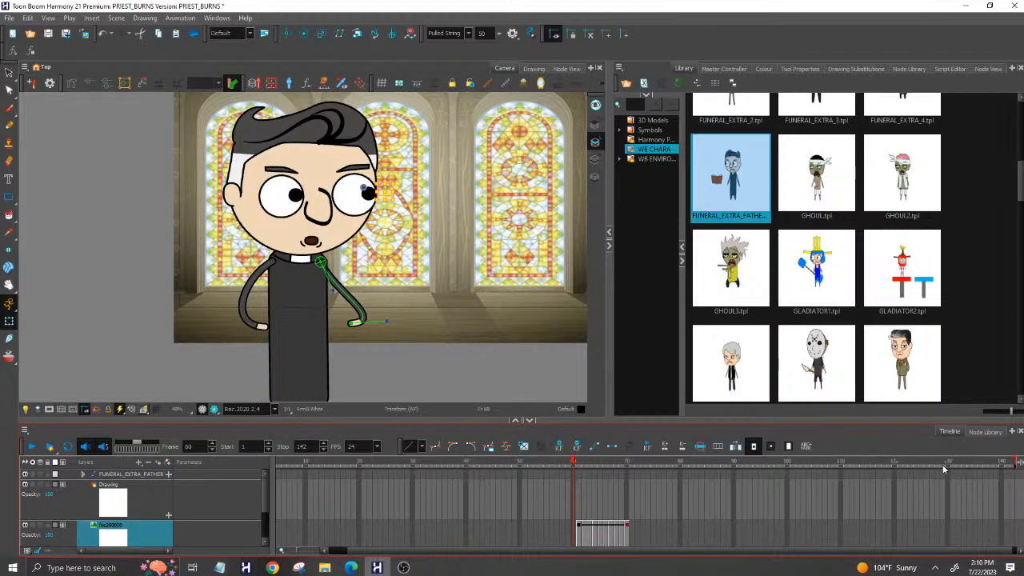
click(1007, 463)
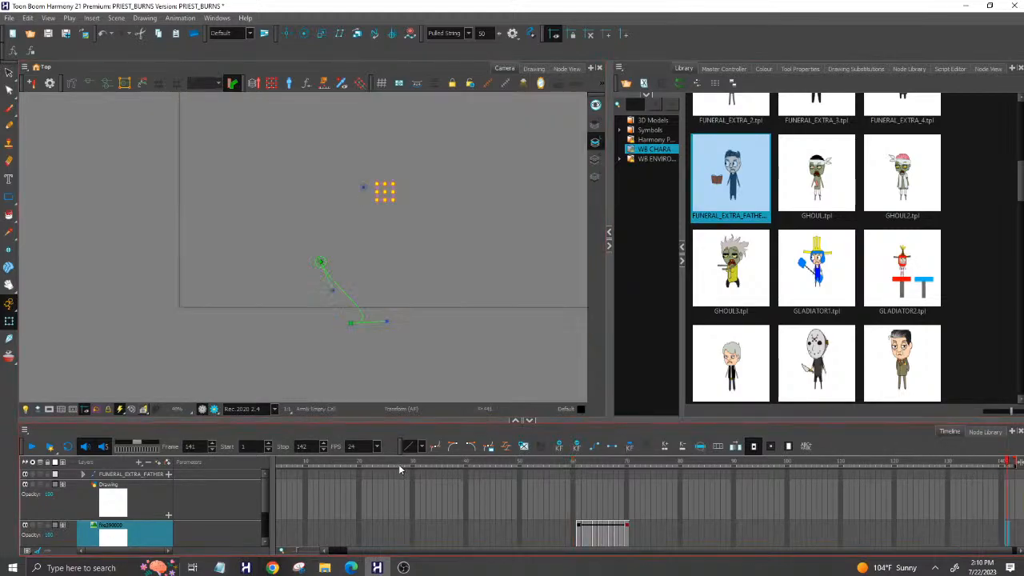
click(324, 450)
Copy the ten fire cells at frames 61 to 70 and paste them on the same layer from frame 71.
drag(582, 463, 627, 470)
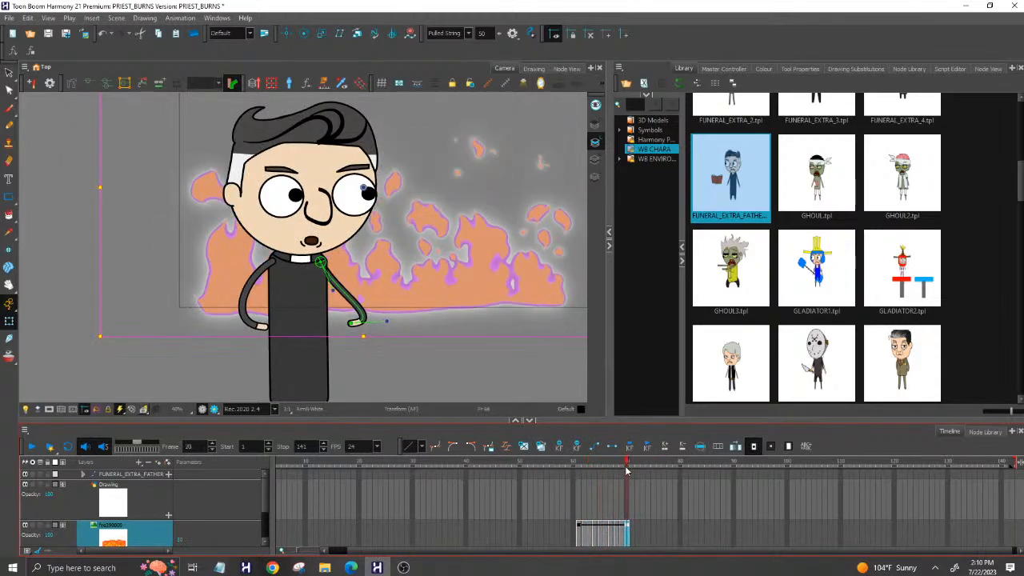
scroll(489, 377, down, 2)
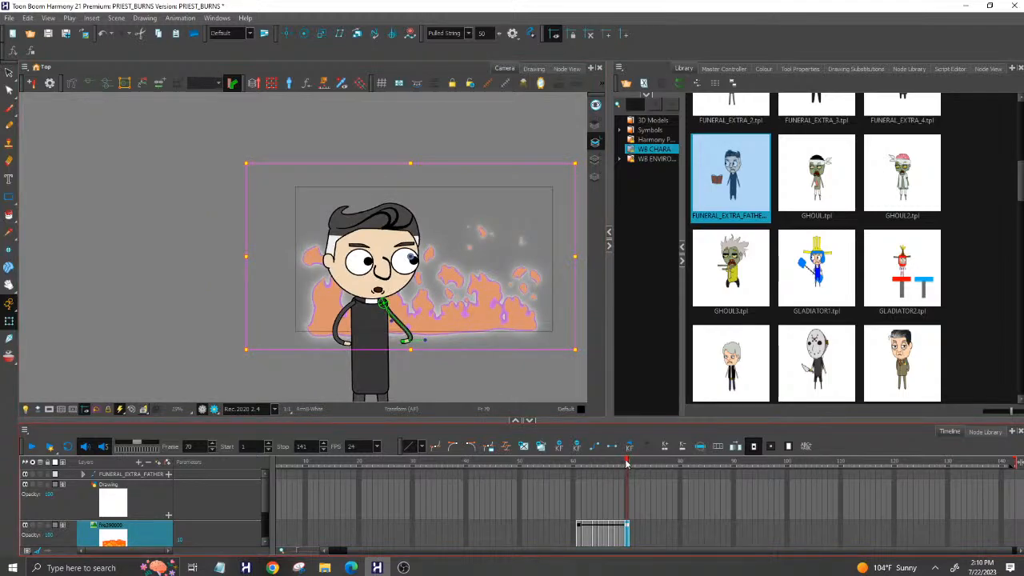
drag(627, 465, 228, 456)
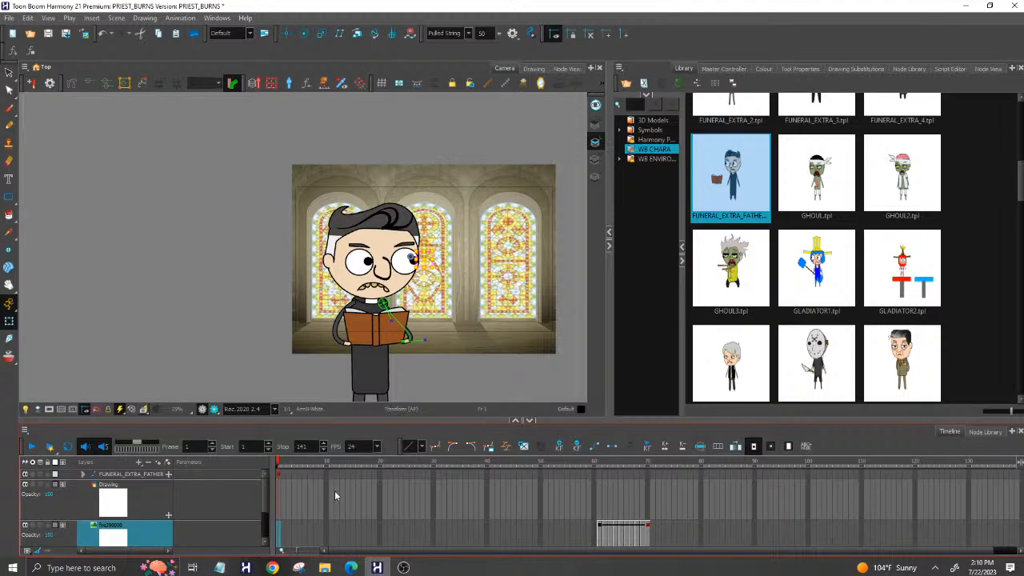
scroll(216, 486, down, 3)
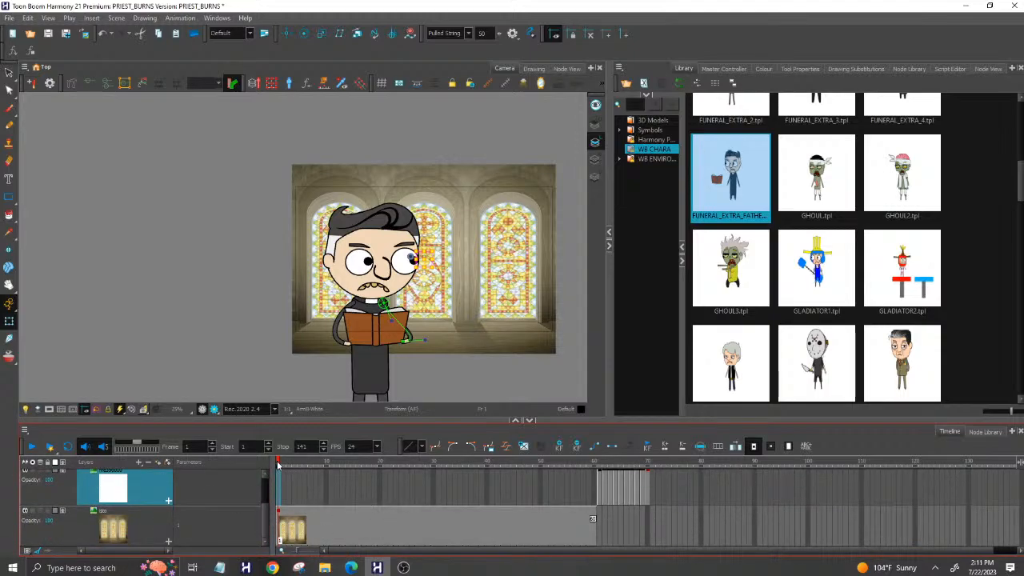
drag(280, 466, 571, 486)
click(599, 487)
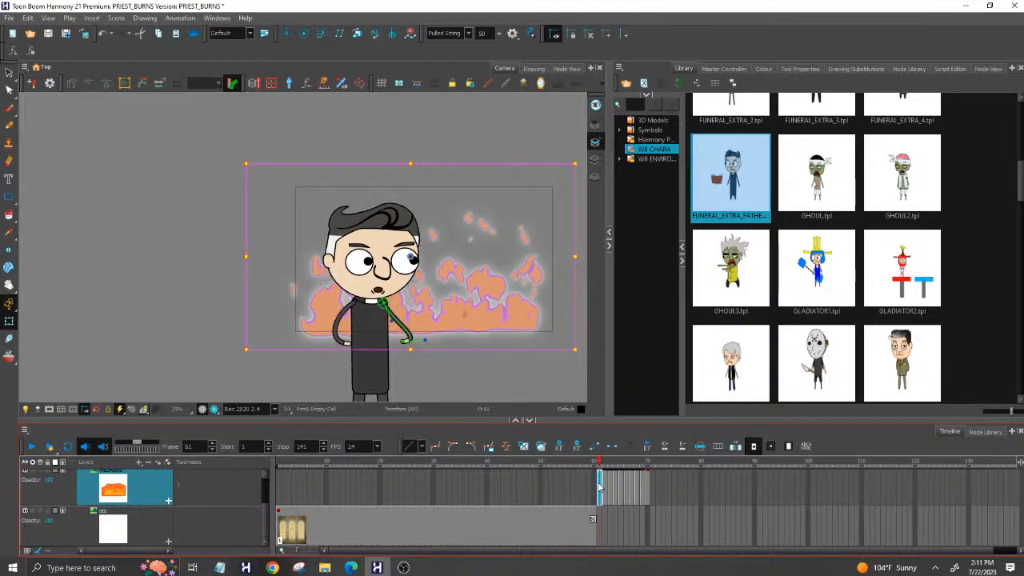
shift+click(648, 486)
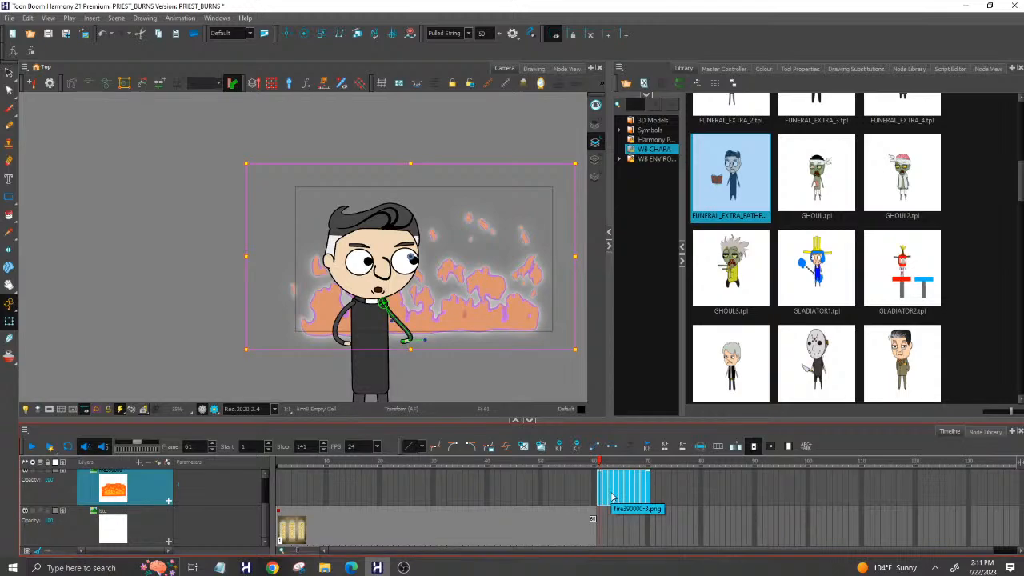
click(651, 464)
click(652, 487)
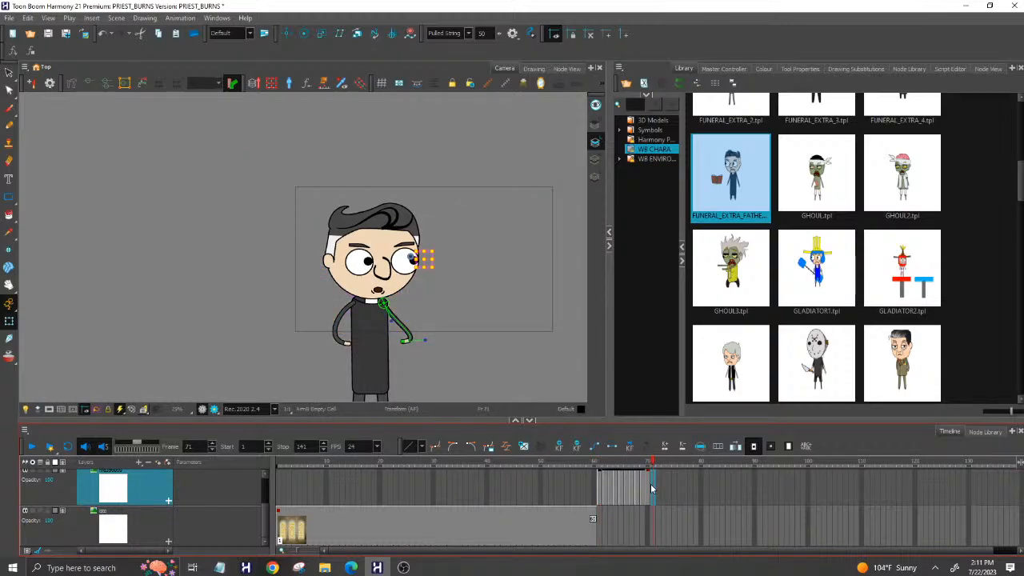
key(ctrl+v)
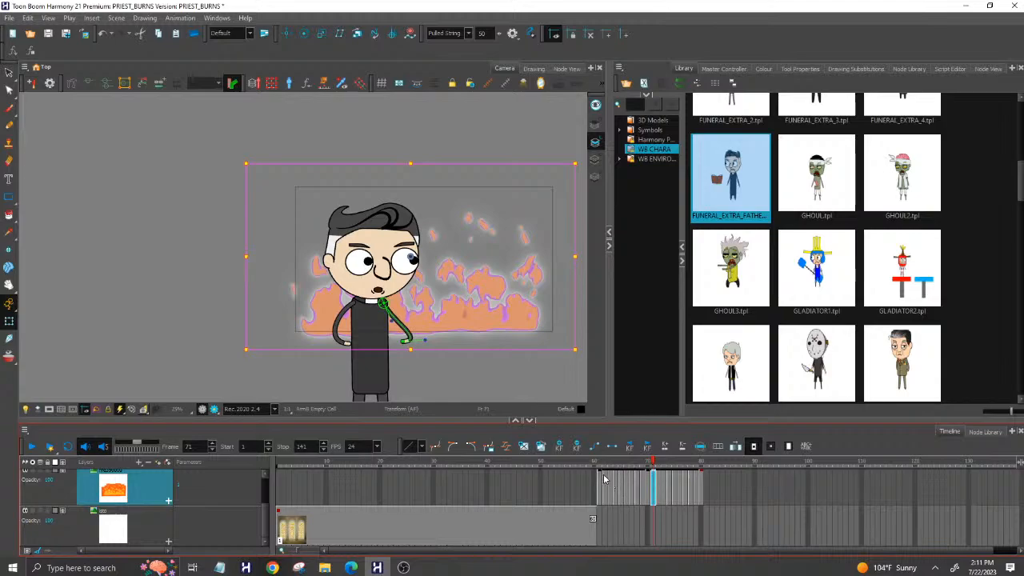
Paste the copied fire cells three more times on the fire layer, starting at frames 81, 91 and 101.
drag(598, 465, 702, 468)
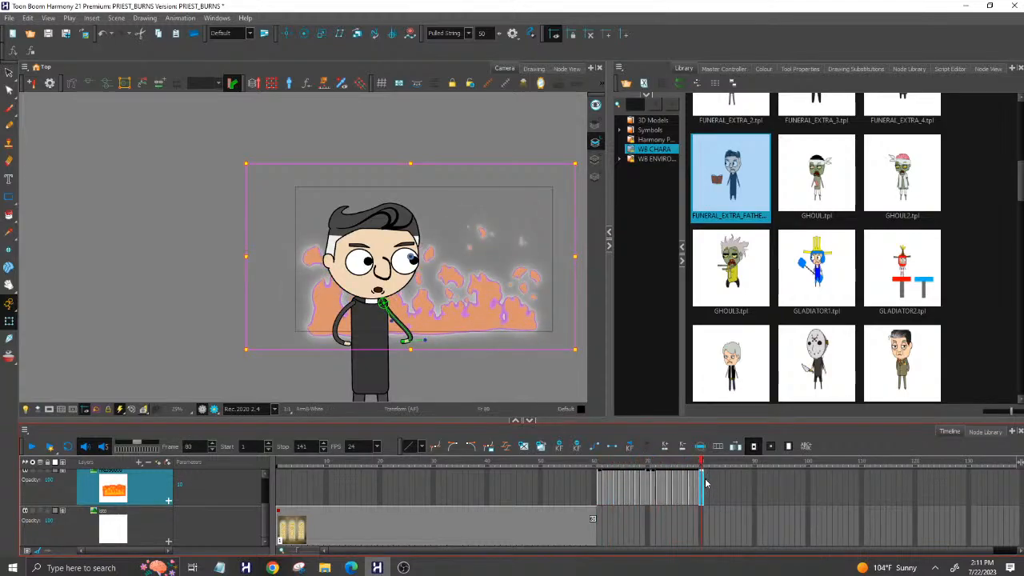
click(689, 465)
click(705, 464)
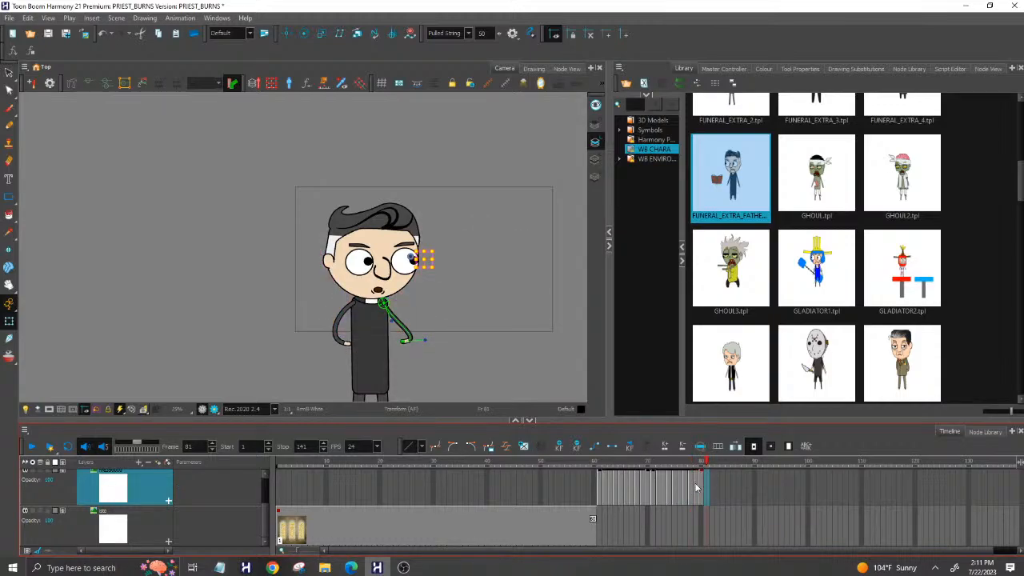
key(ctrl+v)
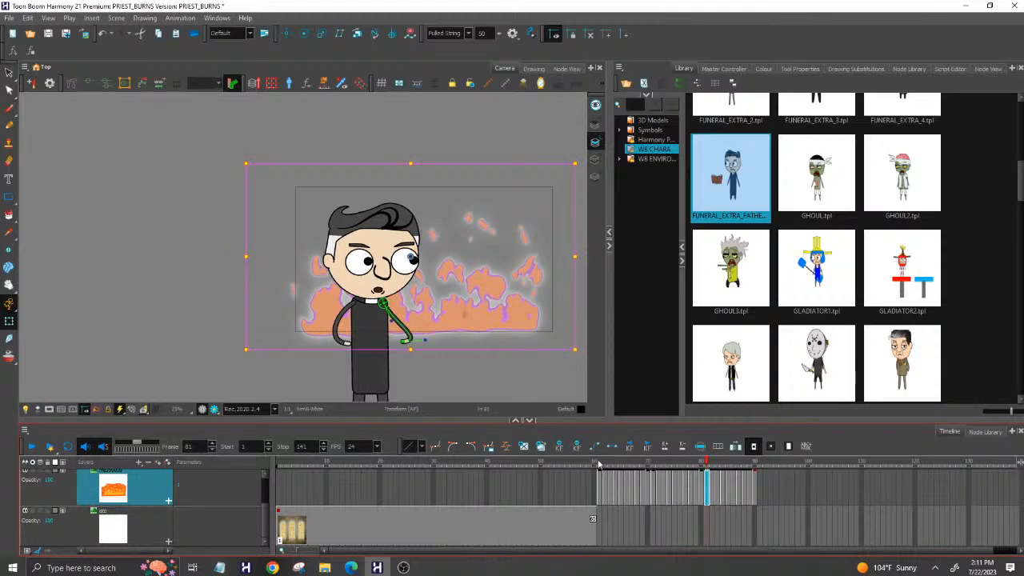
drag(599, 465, 643, 466)
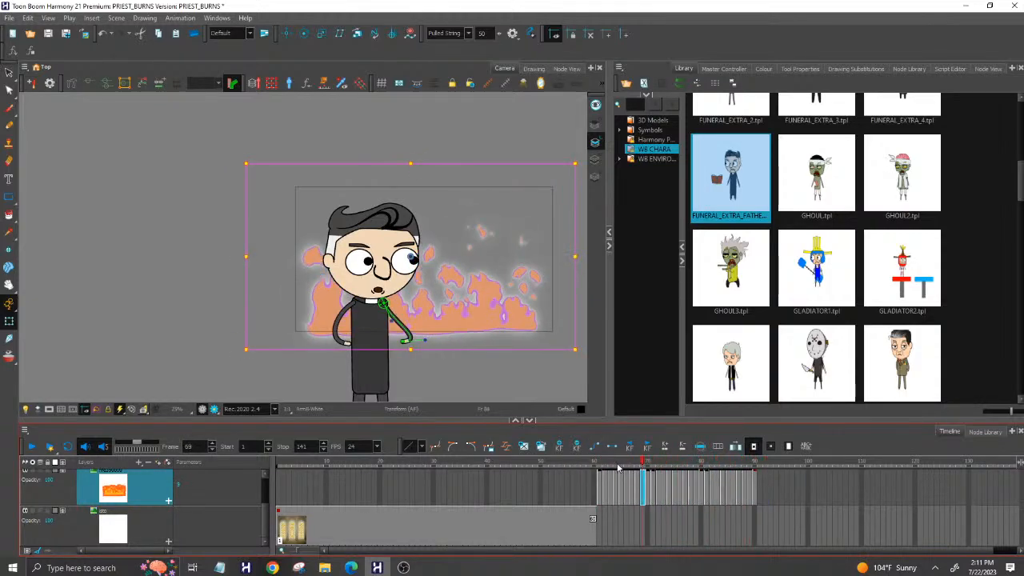
drag(756, 467, 758, 468)
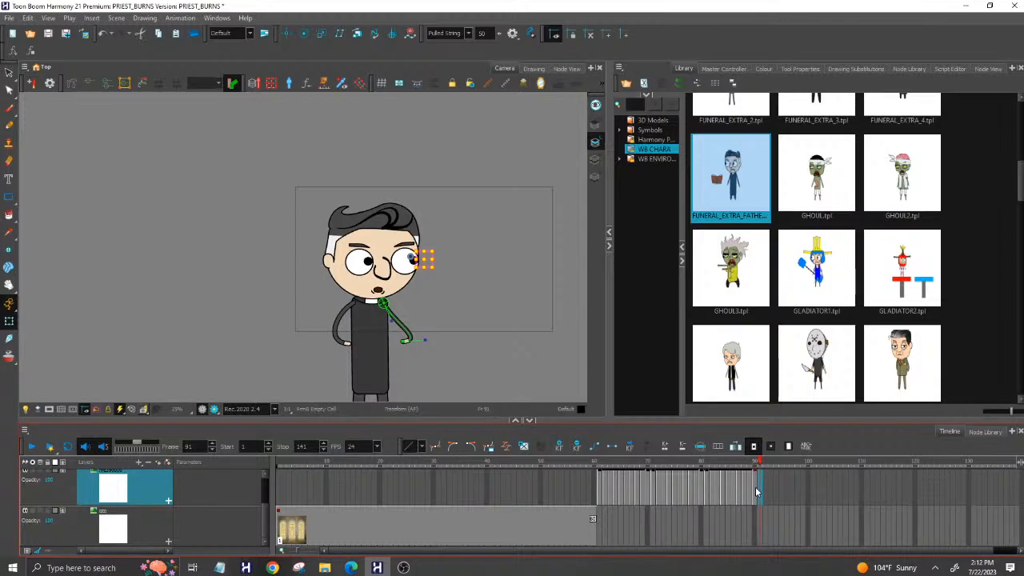
key(ctrl+v)
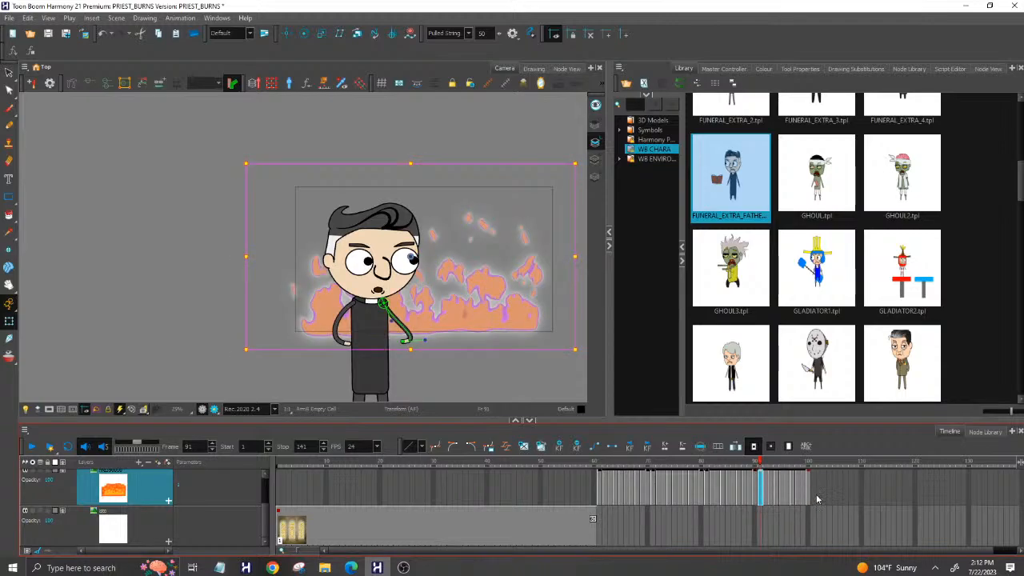
click(815, 498)
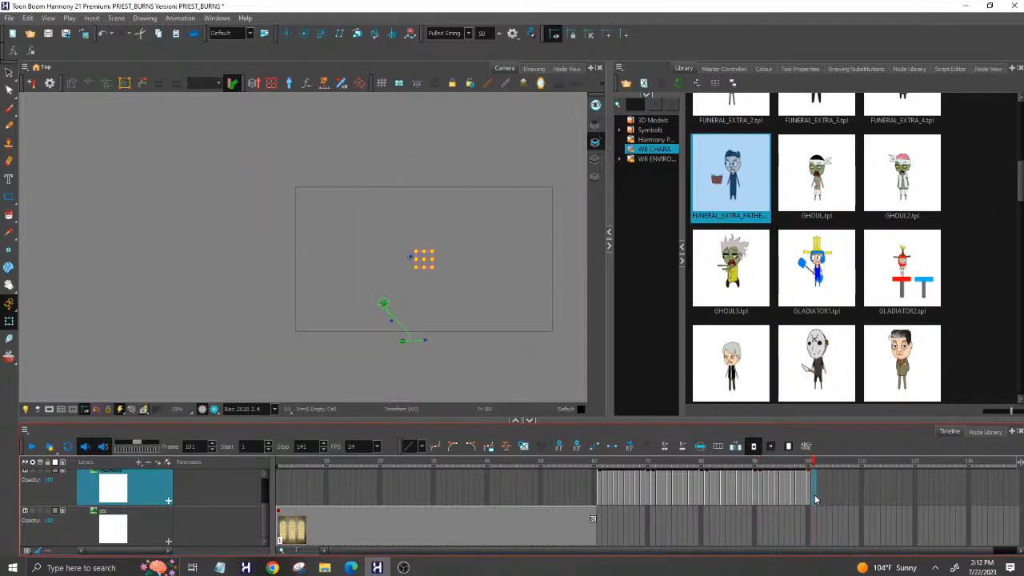
key(ctrl+v)
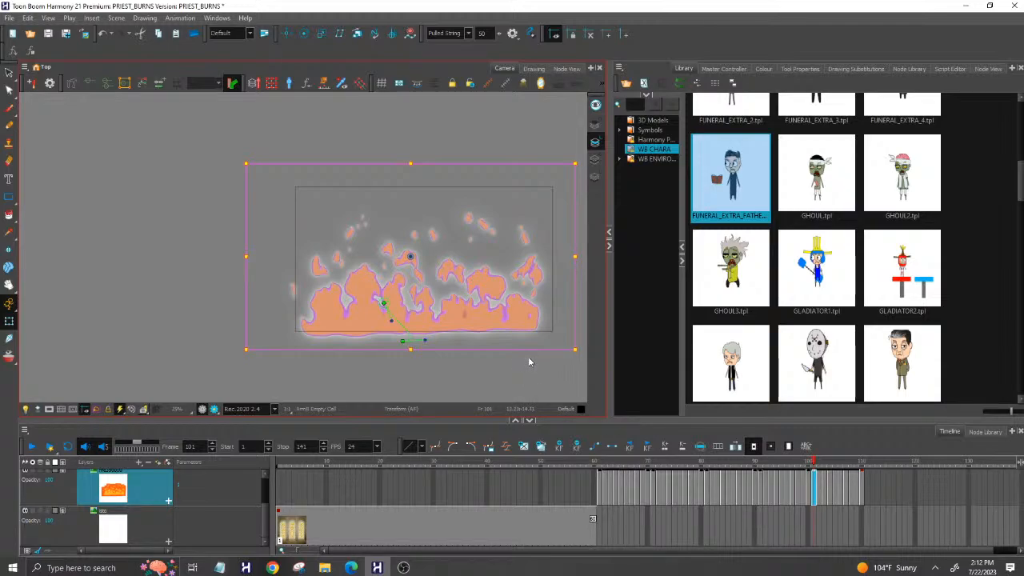
Check the repeated fire cells along the timeline, then return to frame 1 and clear the selection.
scroll(435, 326, down, 2)
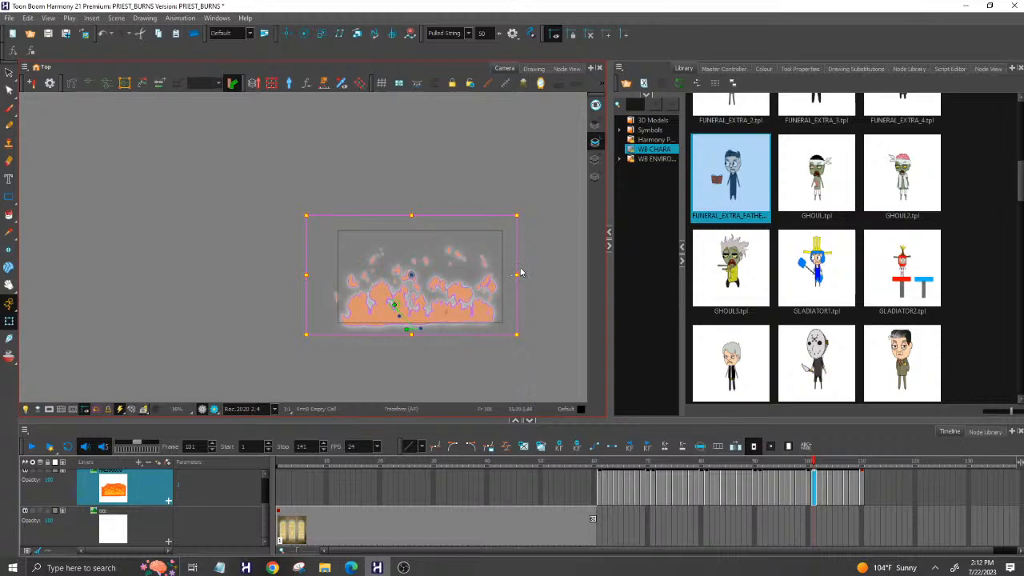
scroll(486, 209, up, 1)
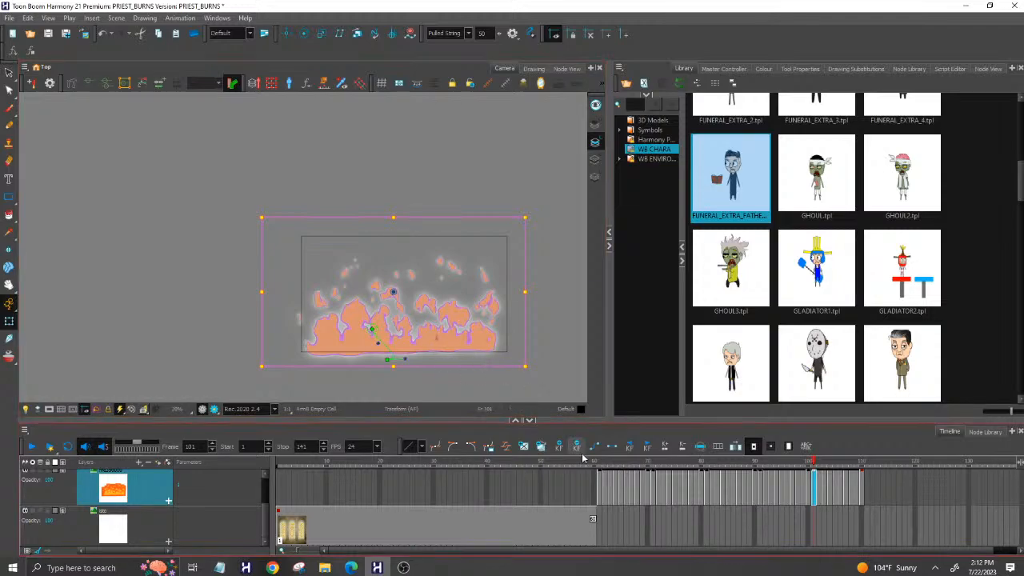
click(604, 480)
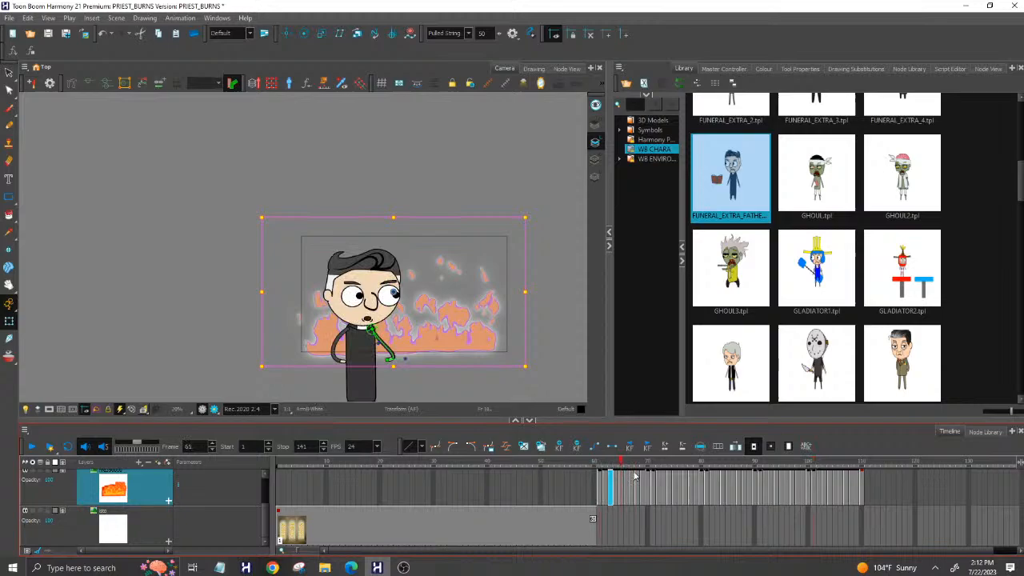
click(803, 486)
drag(626, 462, 273, 471)
click(370, 346)
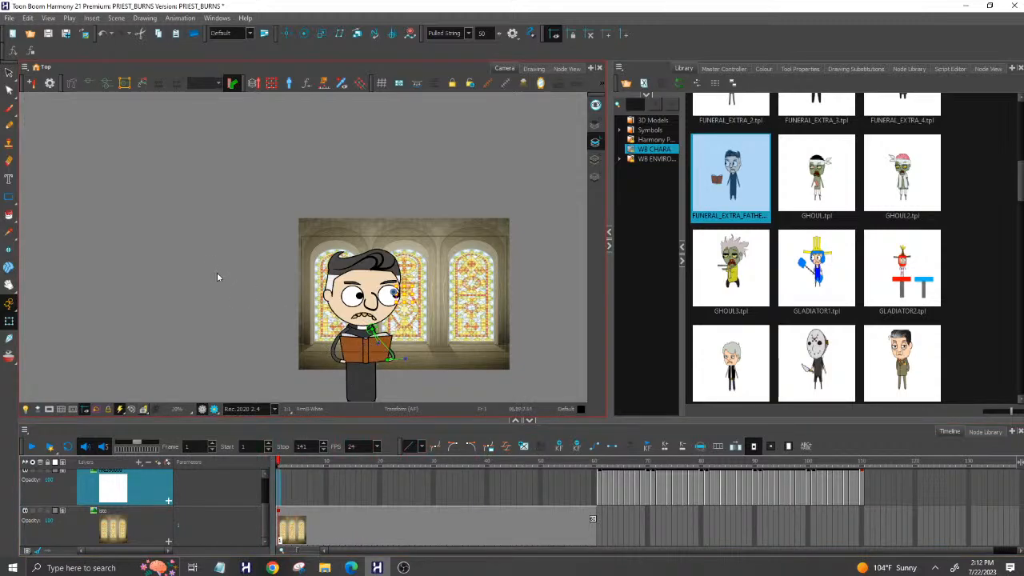
scroll(225, 283, down, 1)
scroll(361, 352, up, 1)
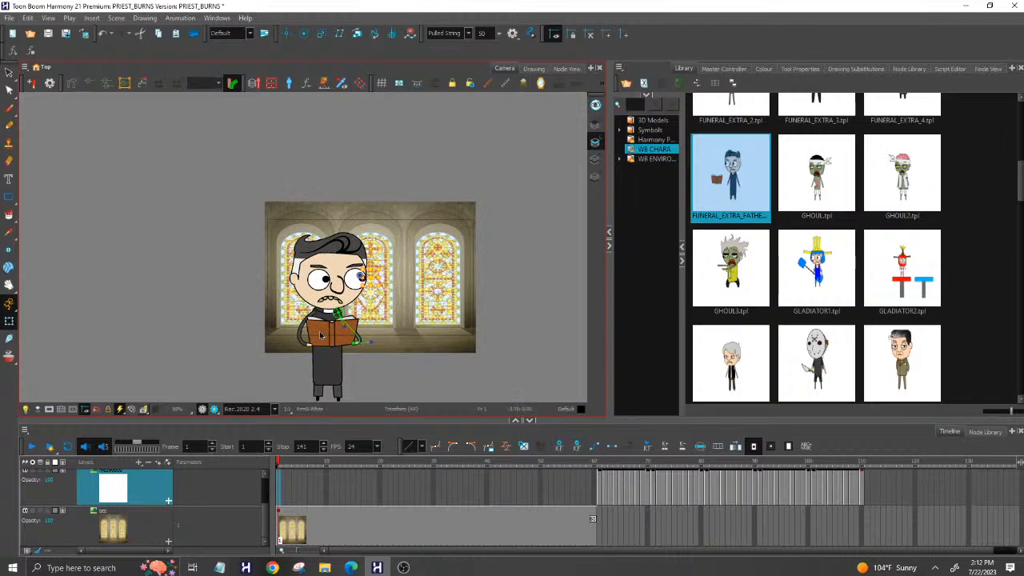
scroll(333, 297, up, 1)
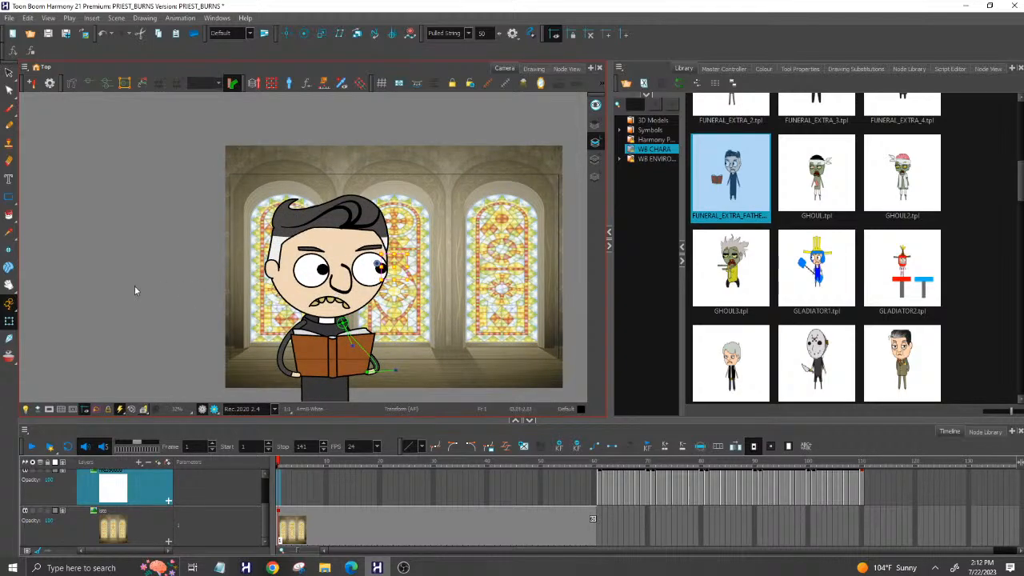
click(135, 286)
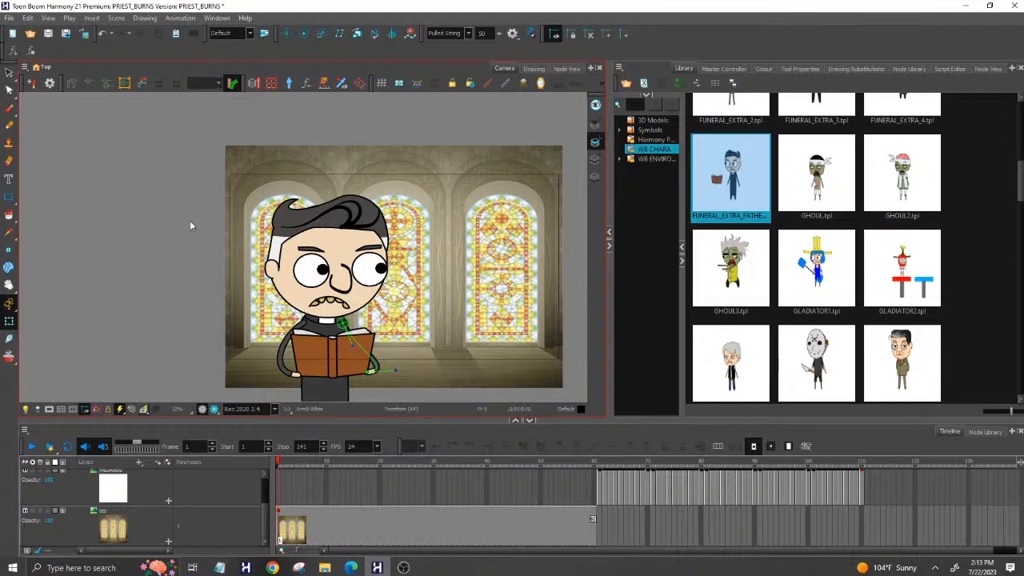
Expand the FUNERAL_EXTRA_FATHER rig in the layer list to show its nested layers.
scroll(191, 220, down, 1)
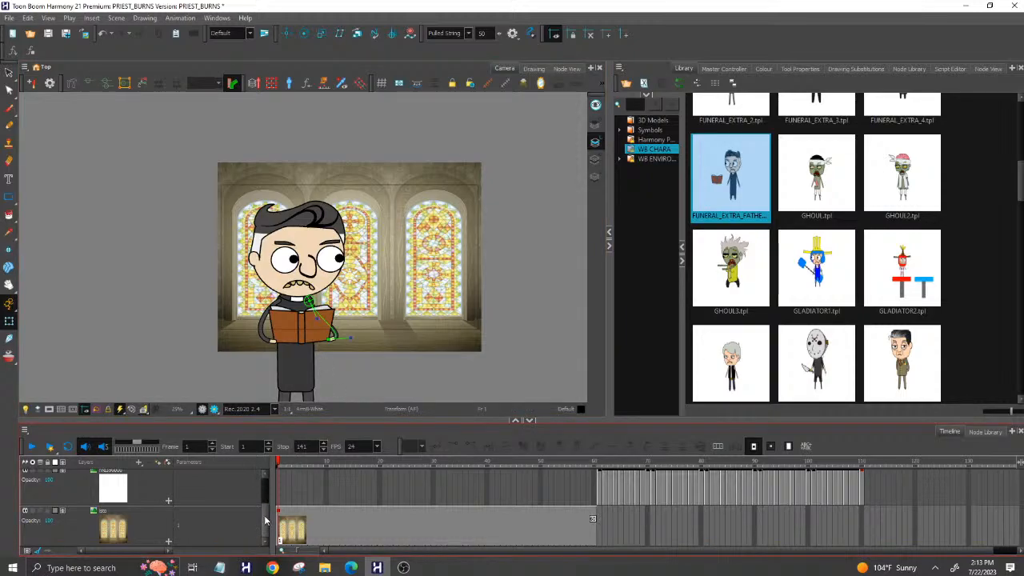
scroll(267, 504, up, 3)
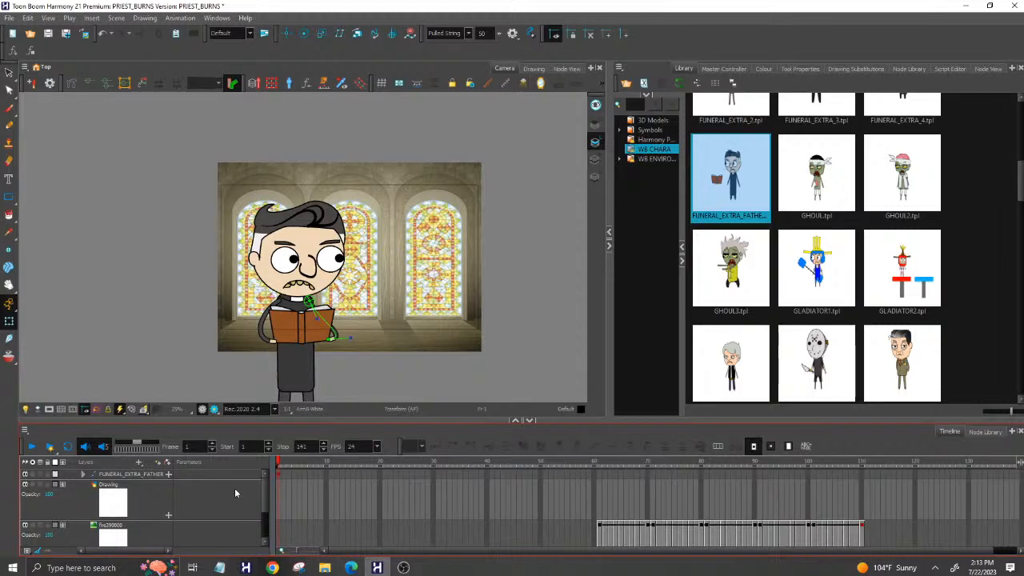
scroll(235, 488, down, 2)
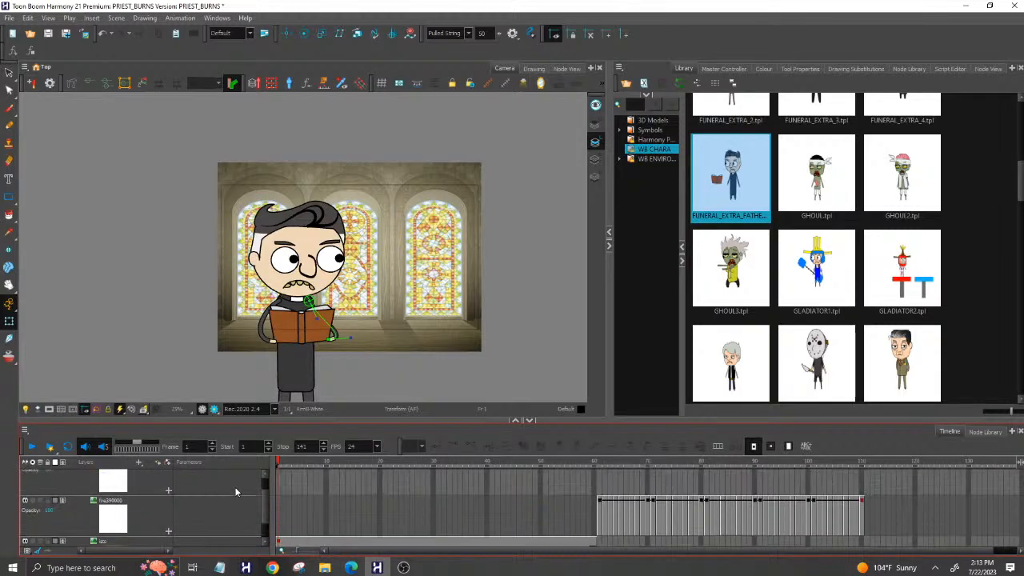
scroll(235, 491, up, 2)
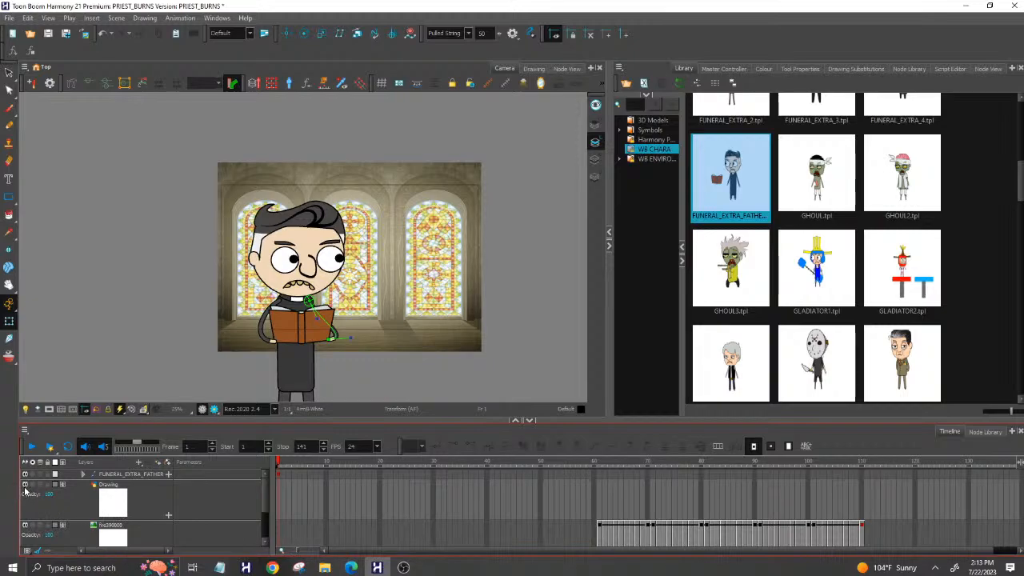
click(83, 474)
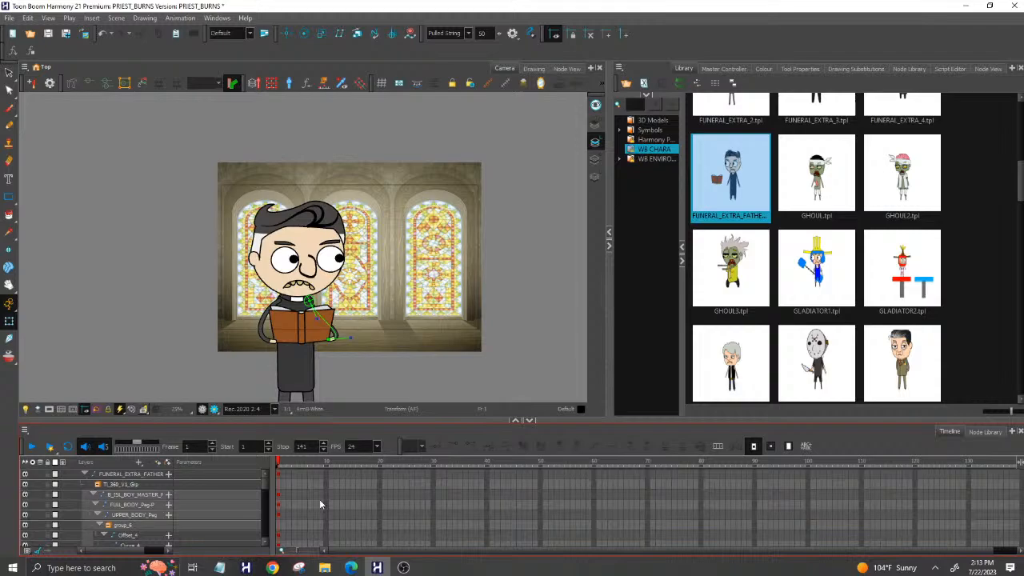
Extend the exposure of the book drawing held by the priest from frame 1 to the end of the scene.
click(290, 336)
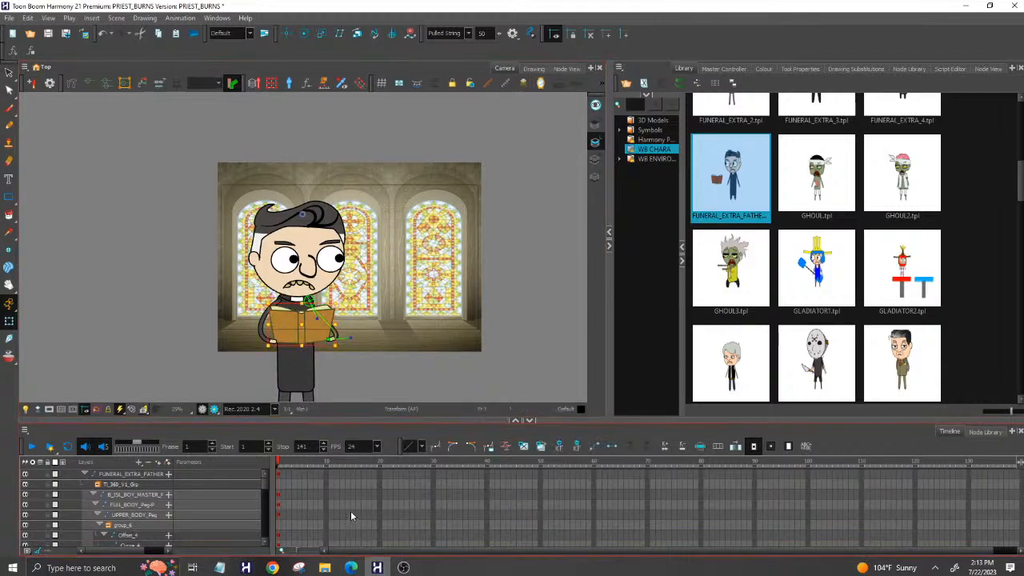
key(o)
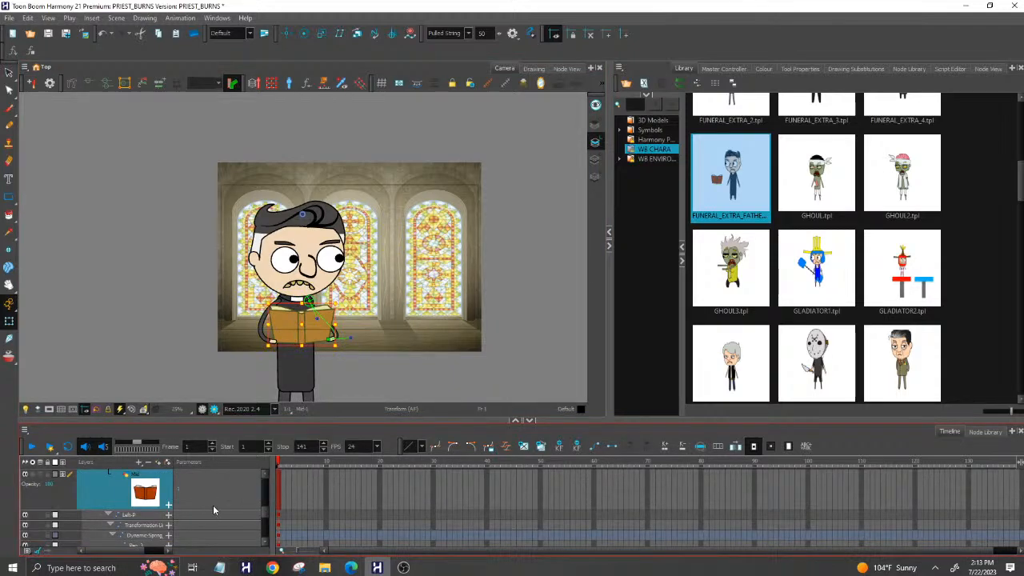
click(309, 552)
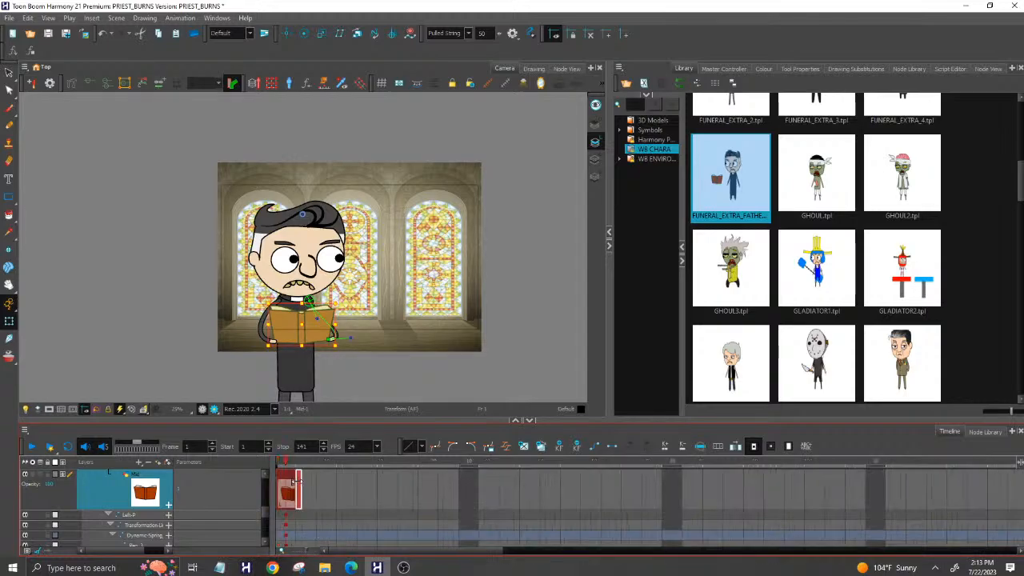
mouse_move(297, 481)
mouse_down()
mouse_move(387, 501)
mouse_move(677, 513)
mouse_move(1017, 500)
mouse_move(923, 482)
mouse_up()
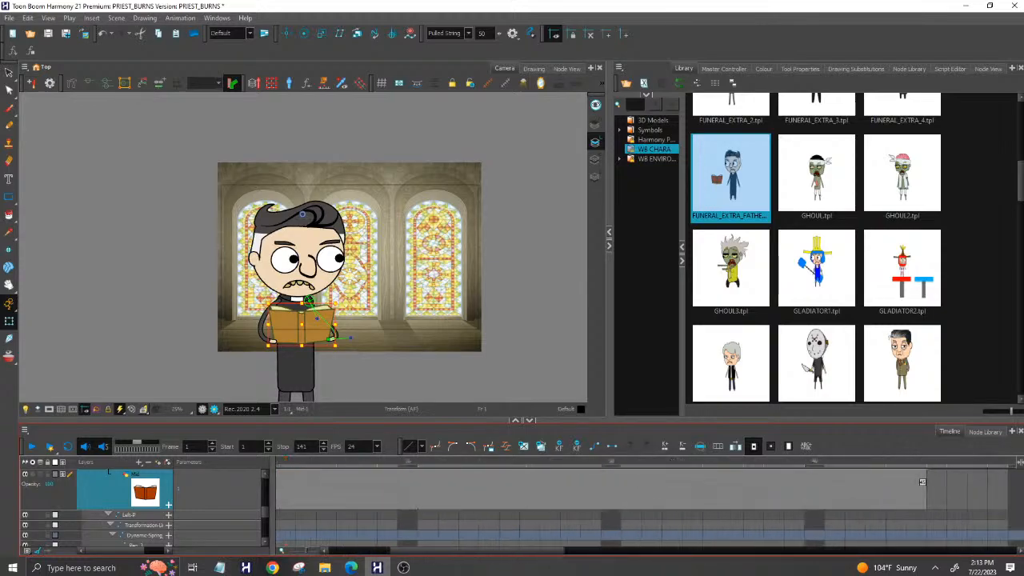
mouse_move(1016, 496)
mouse_down()
mouse_move(1015, 482)
mouse_move(1009, 504)
mouse_up()
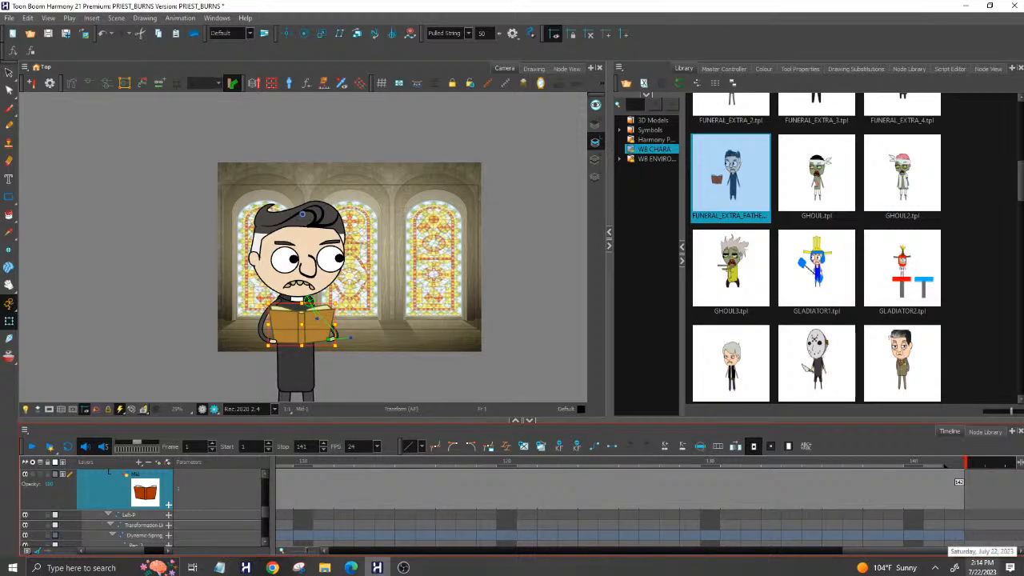
click(446, 554)
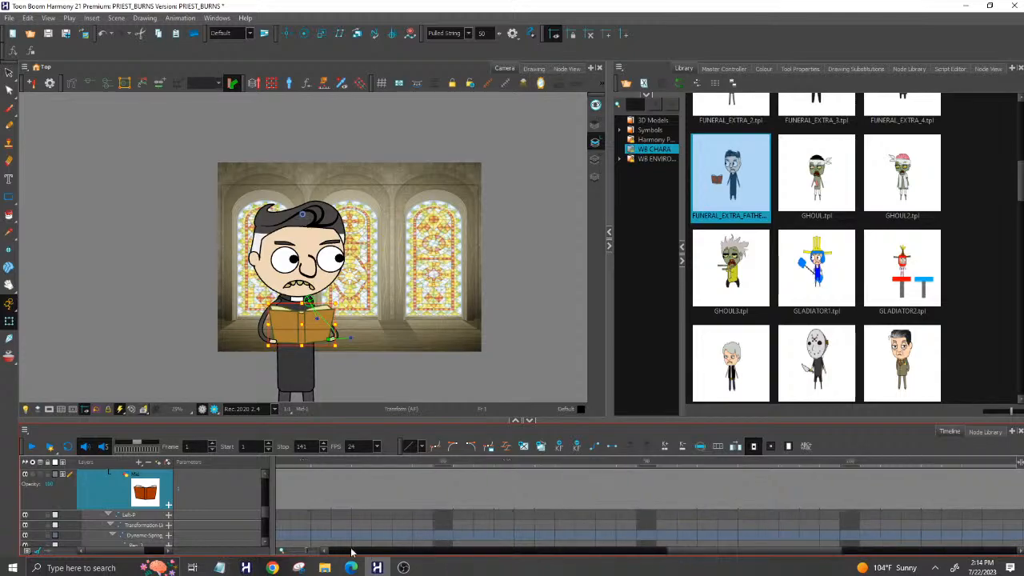
click(308, 554)
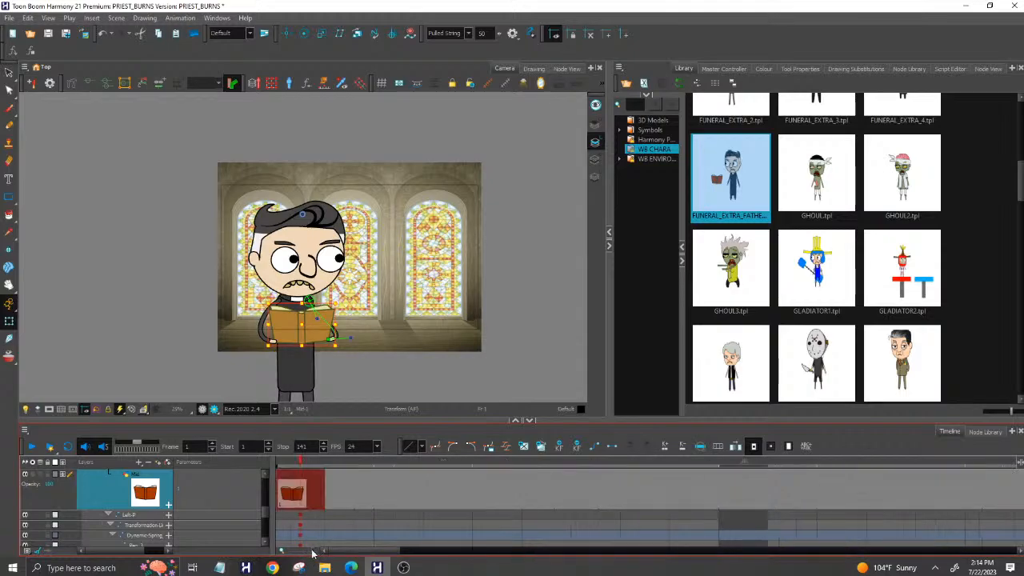
click(302, 553)
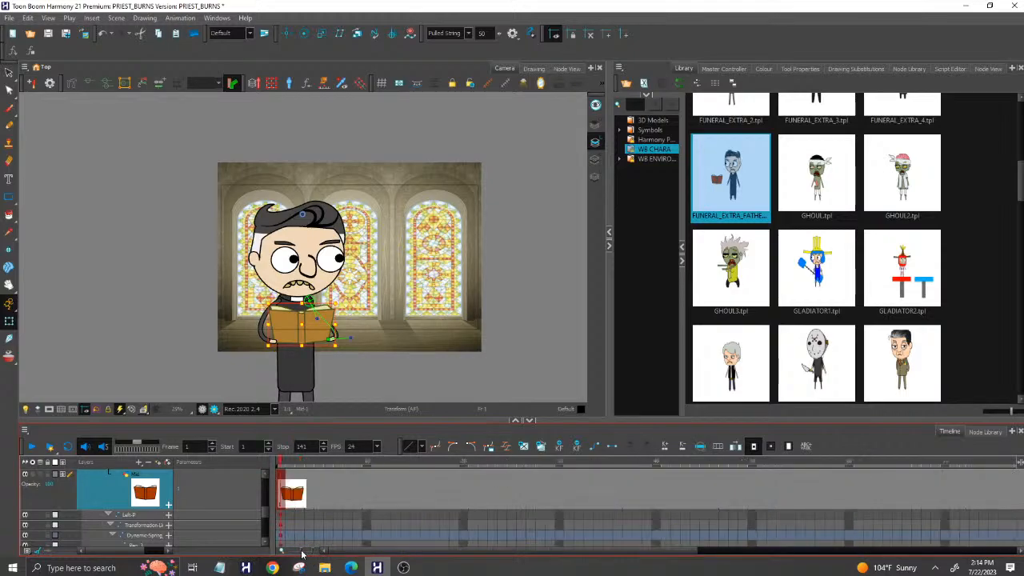
click(301, 554)
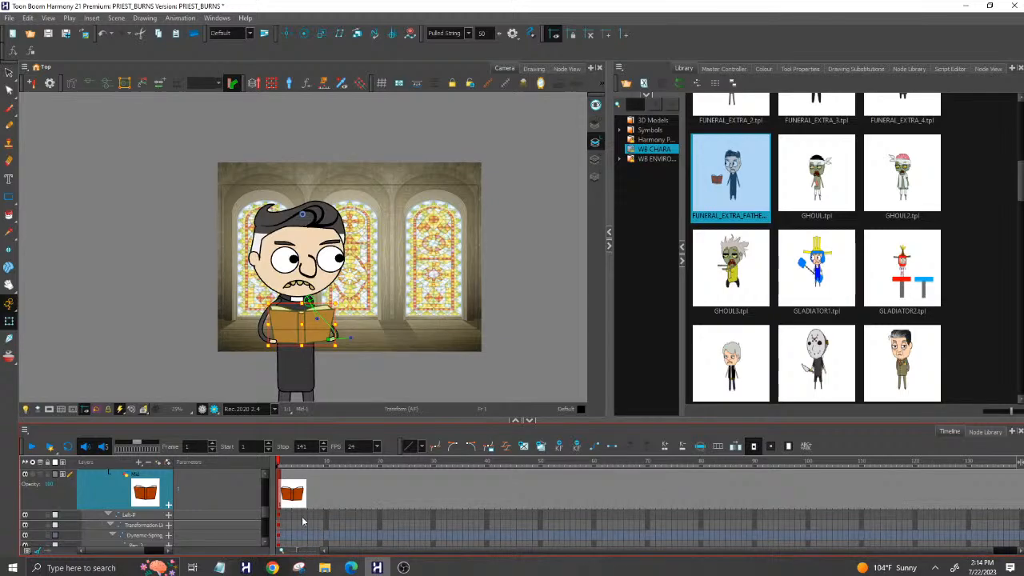
Clear the book selection and bring up the Master Controller view.
scroll(152, 236, down, 1)
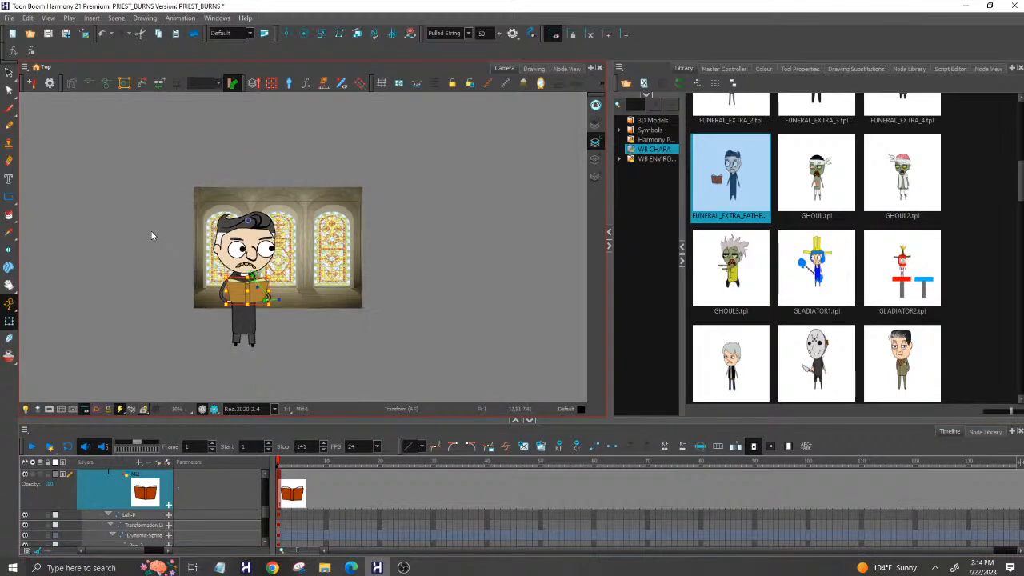
scroll(188, 287, up, 3)
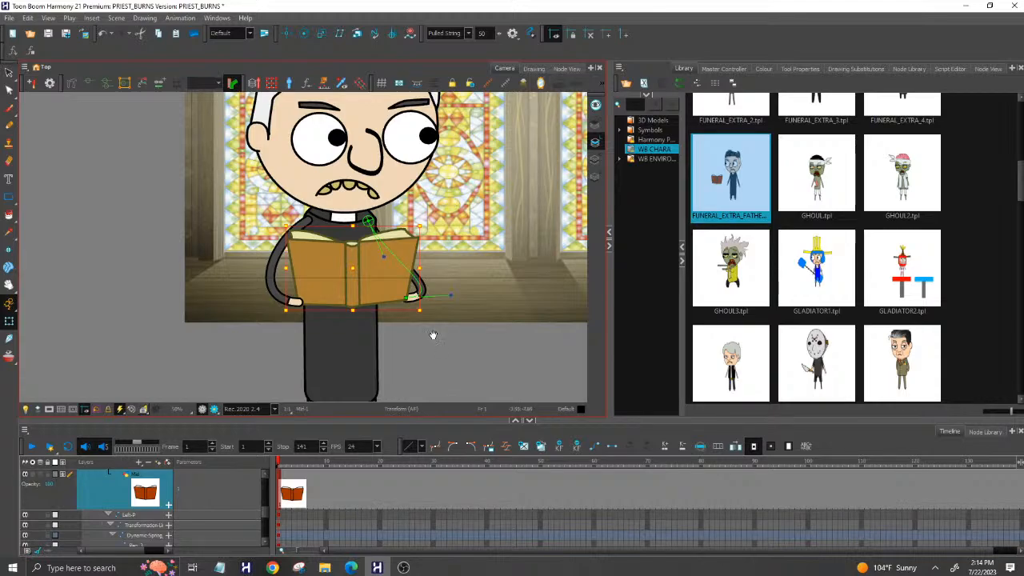
drag(475, 350, 406, 362)
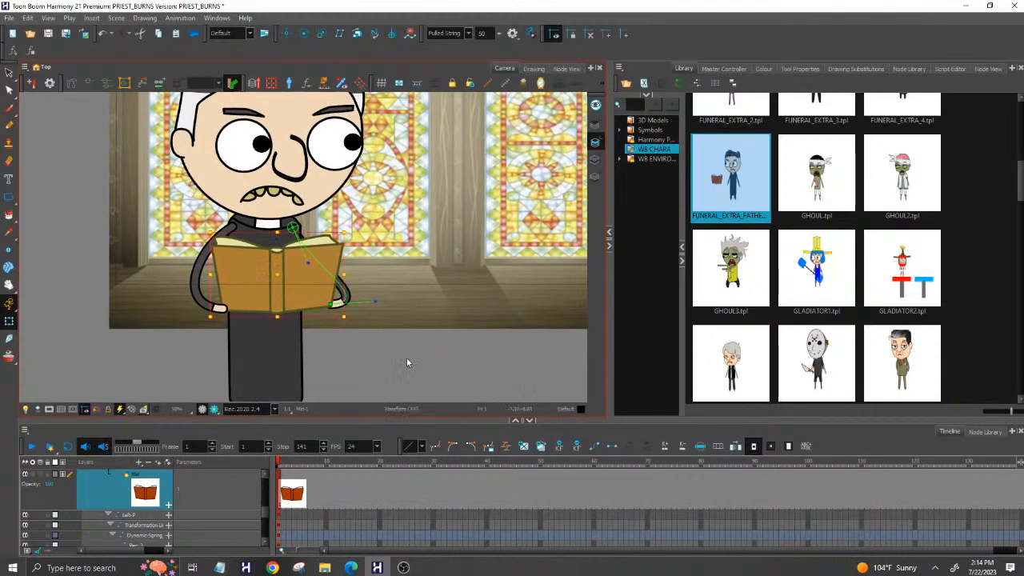
scroll(390, 342, down, 1)
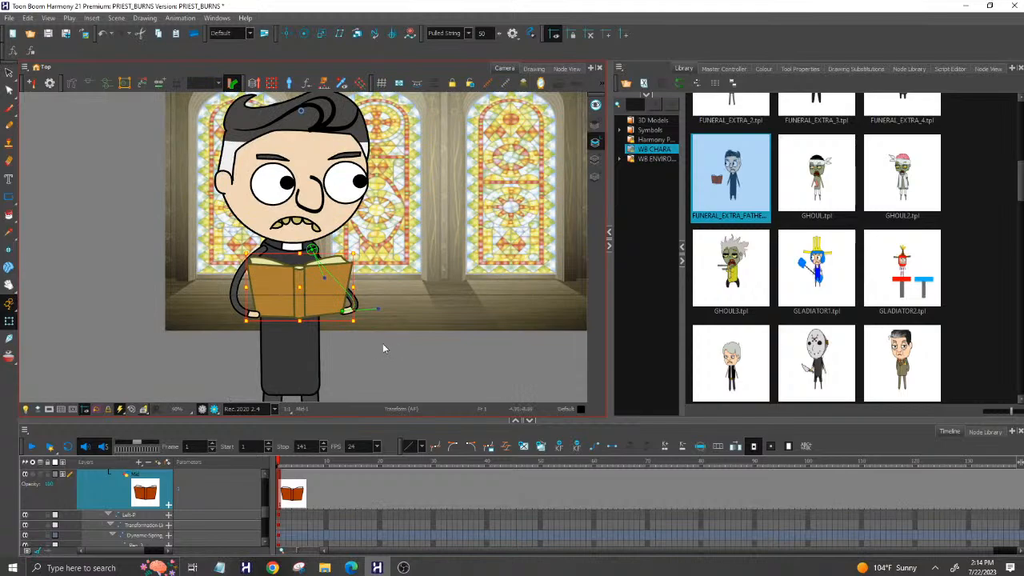
click(131, 268)
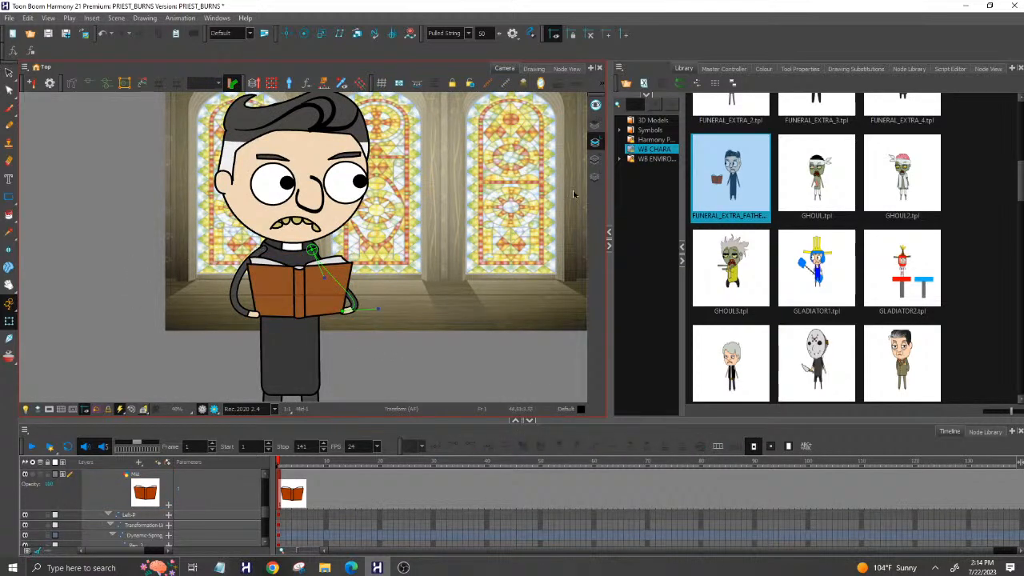
click(854, 69)
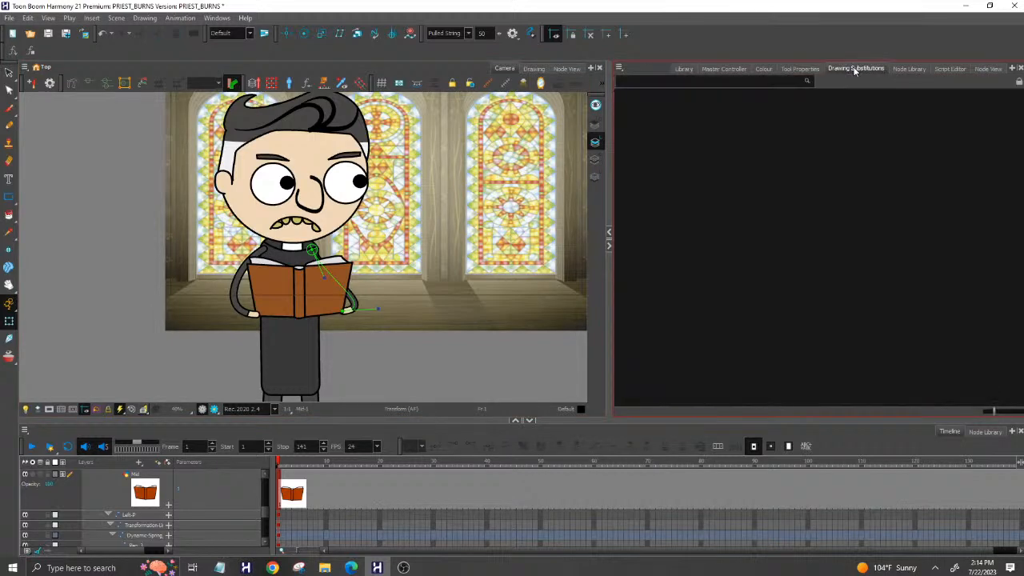
click(721, 69)
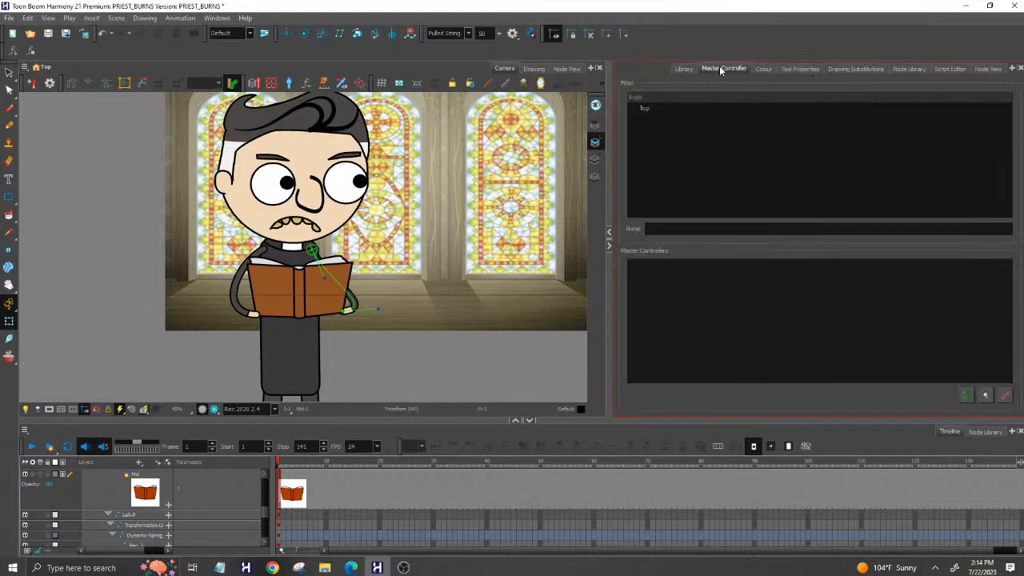
Select the whole FUNERAL_EXTRA_FATHER rig at frame 1 and collapse its nested layers in the layer list.
click(340, 209)
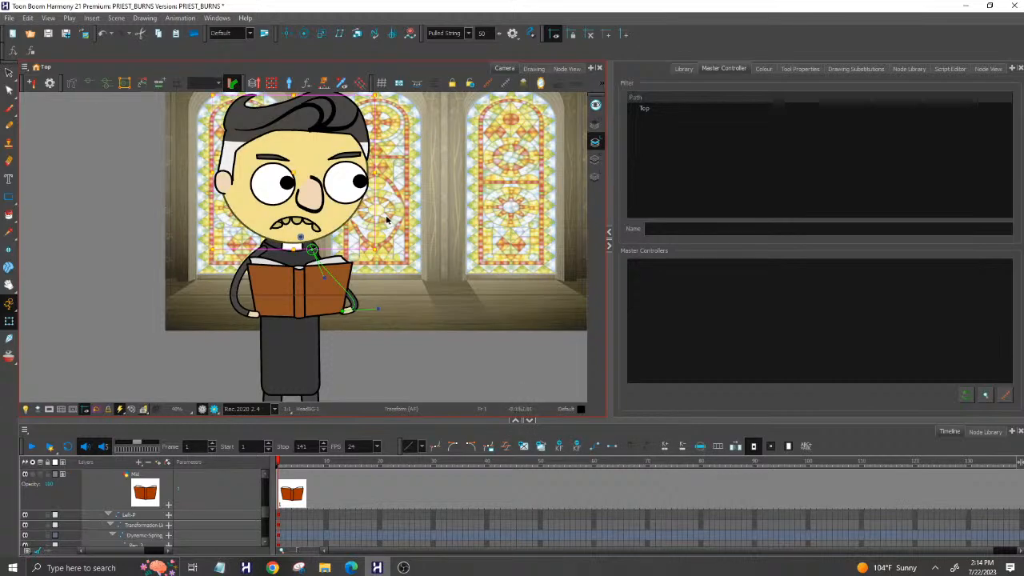
scroll(260, 518, up, 5)
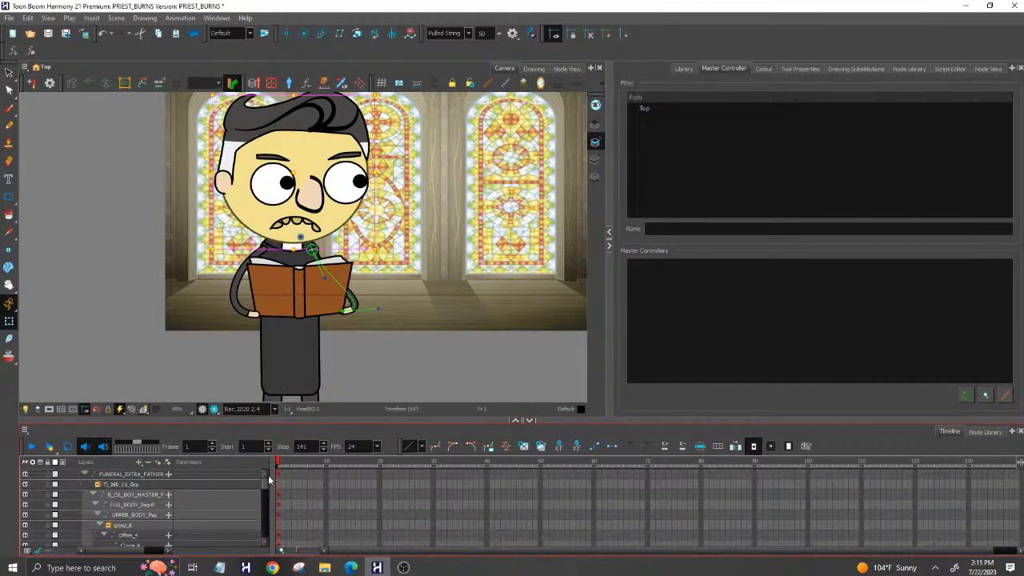
click(119, 475)
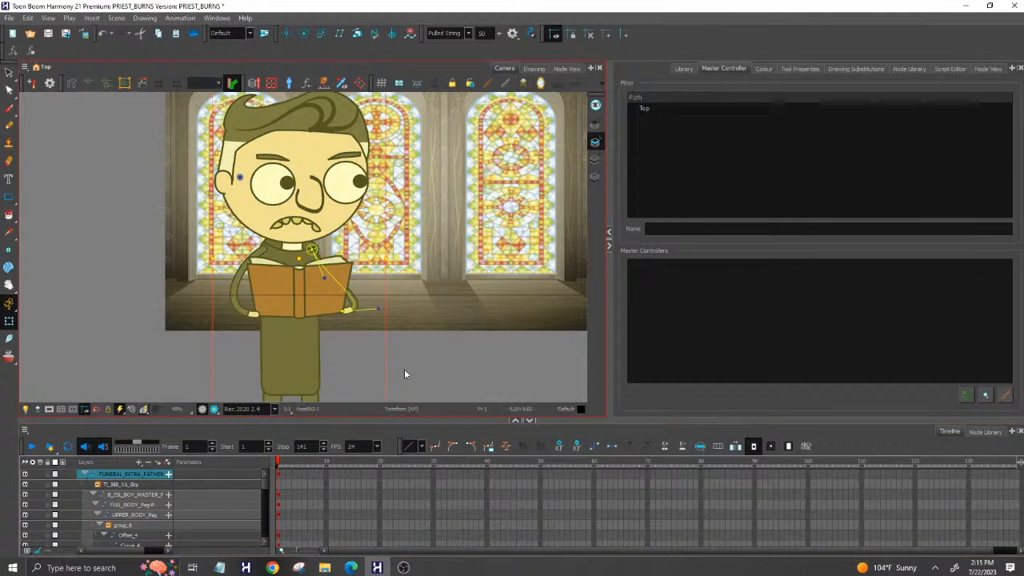
click(85, 477)
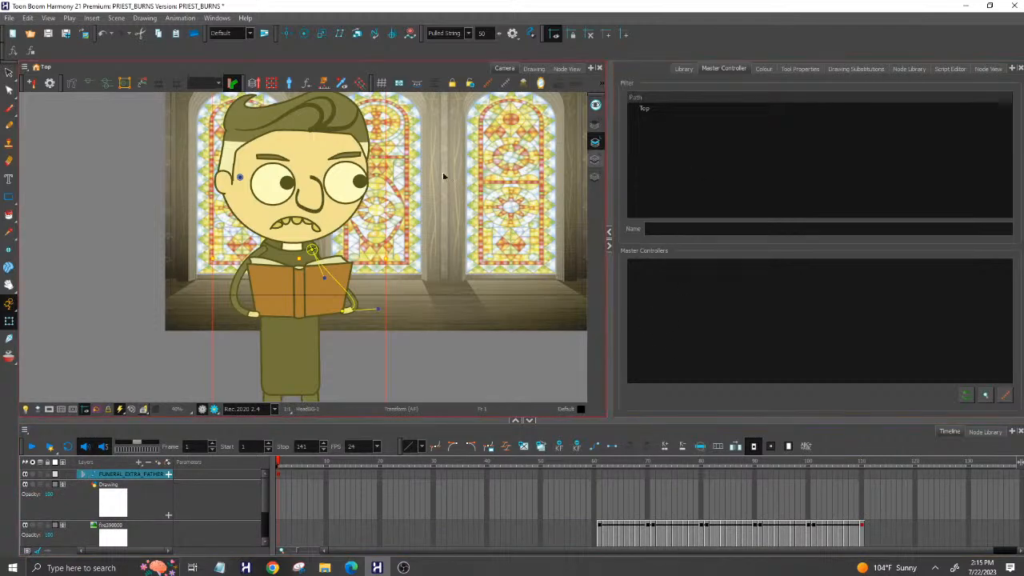
scroll(176, 144, down, 2)
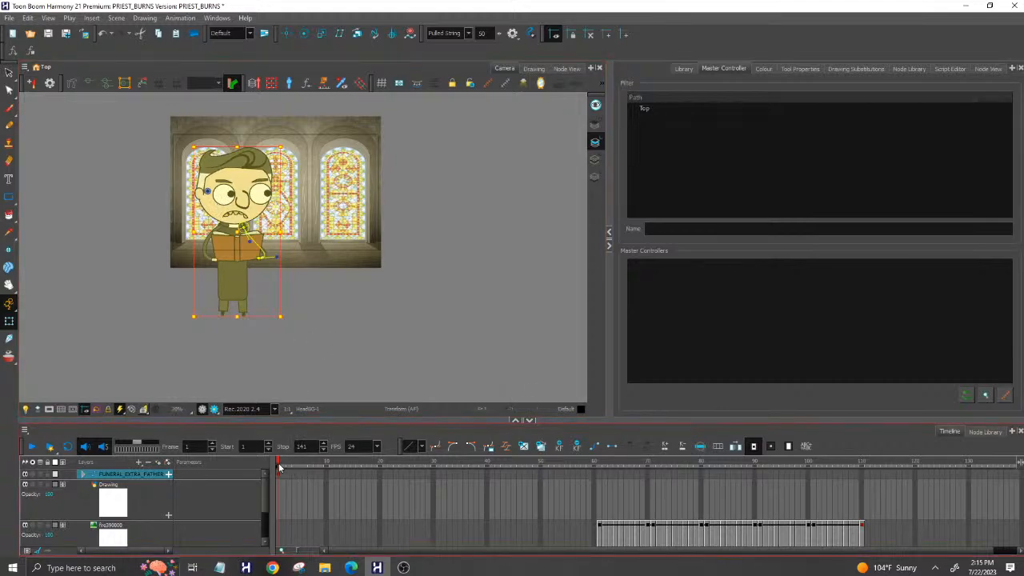
drag(280, 466, 248, 489)
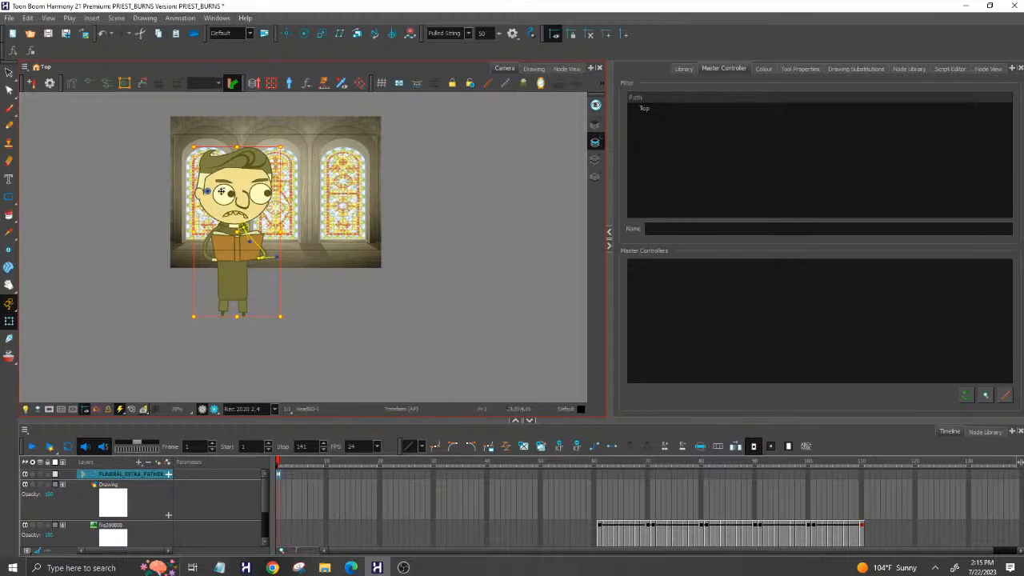
scroll(220, 190, up, 2)
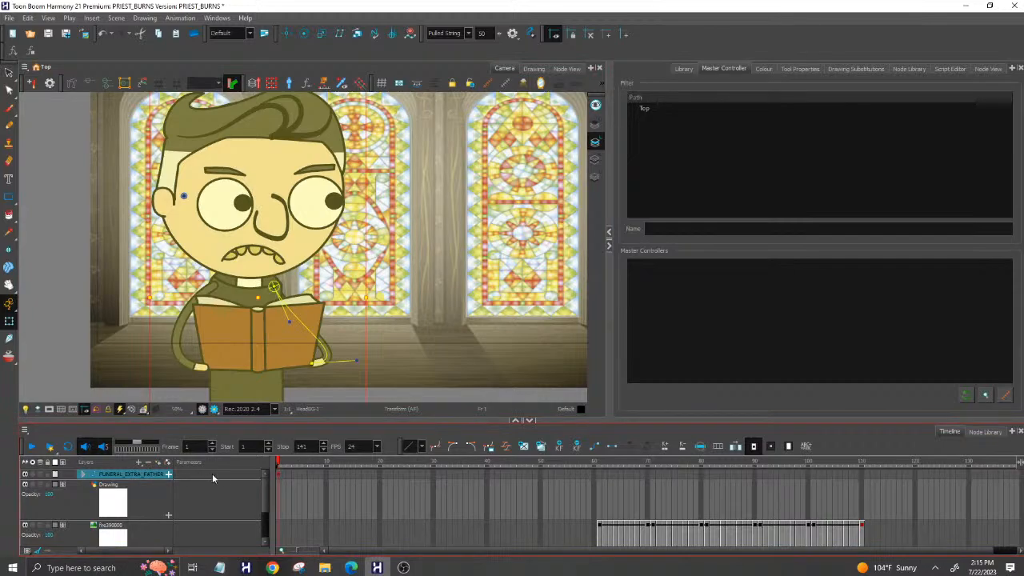
click(526, 448)
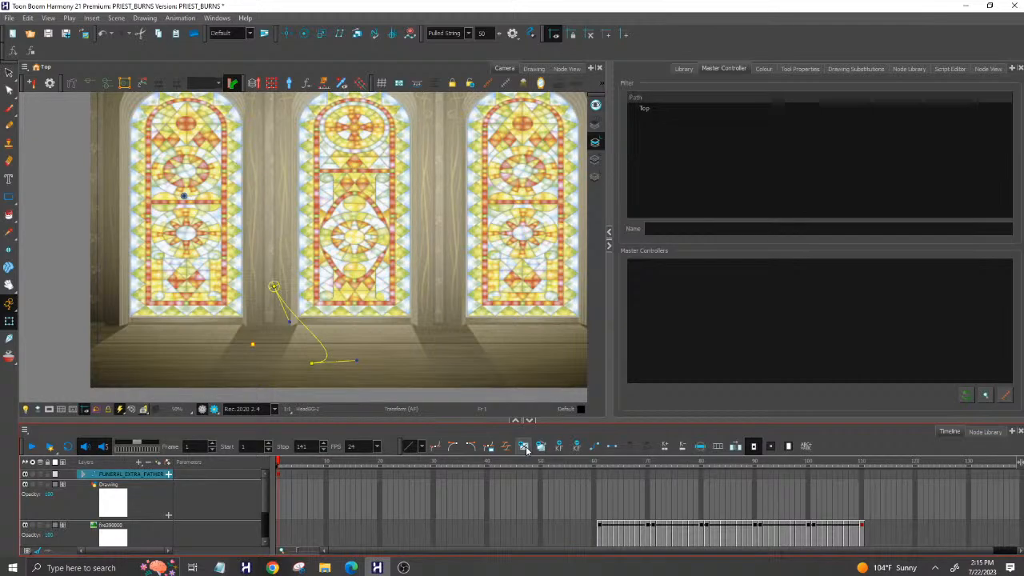
click(503, 360)
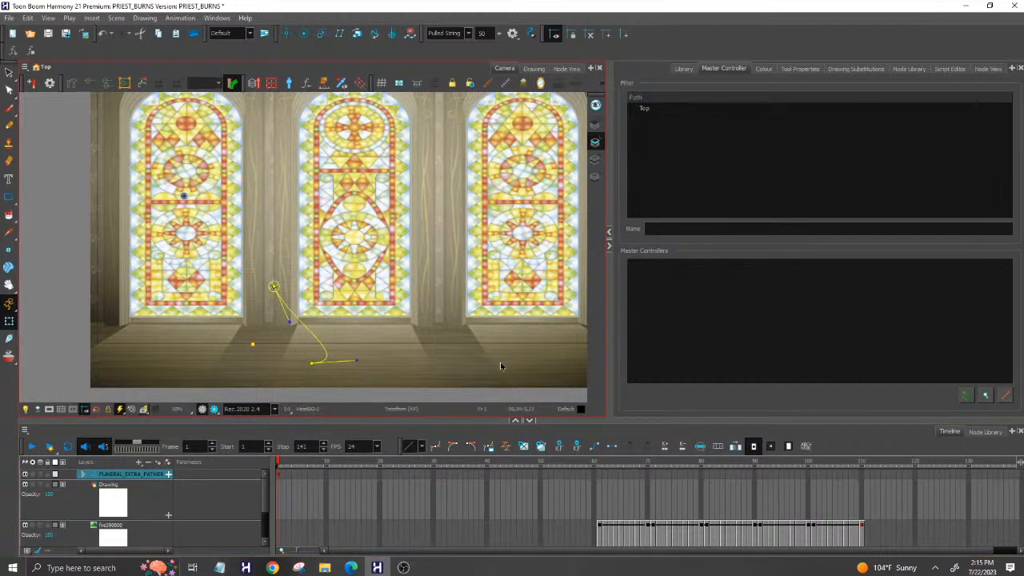
key(ctrl+z)
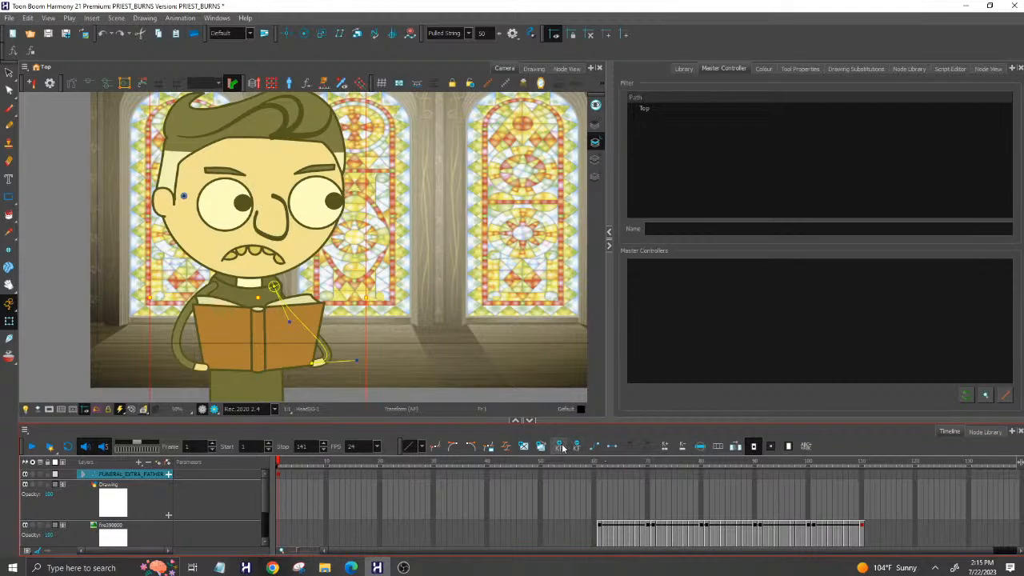
key(ctrl+z)
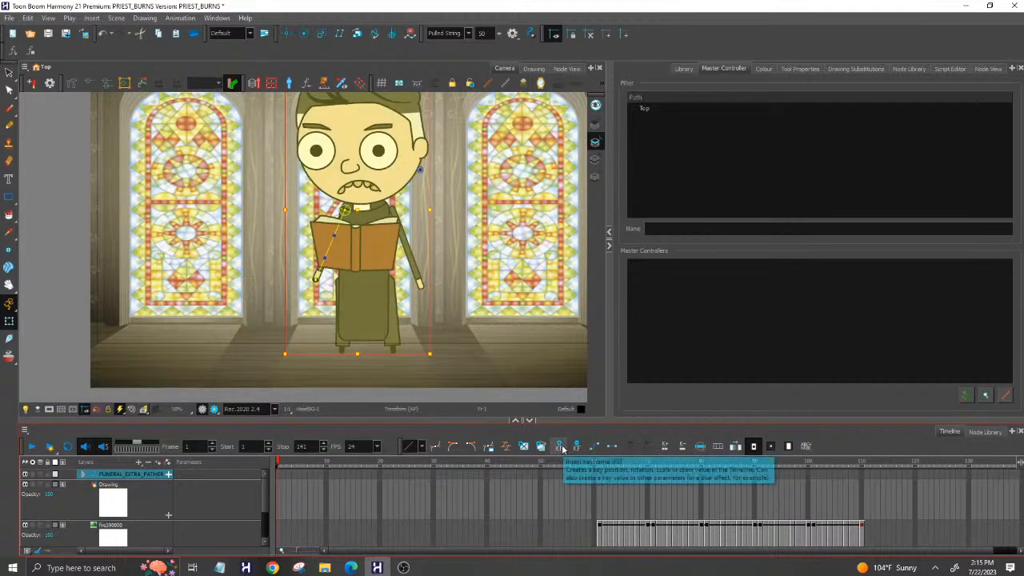
key(ctrl+z)
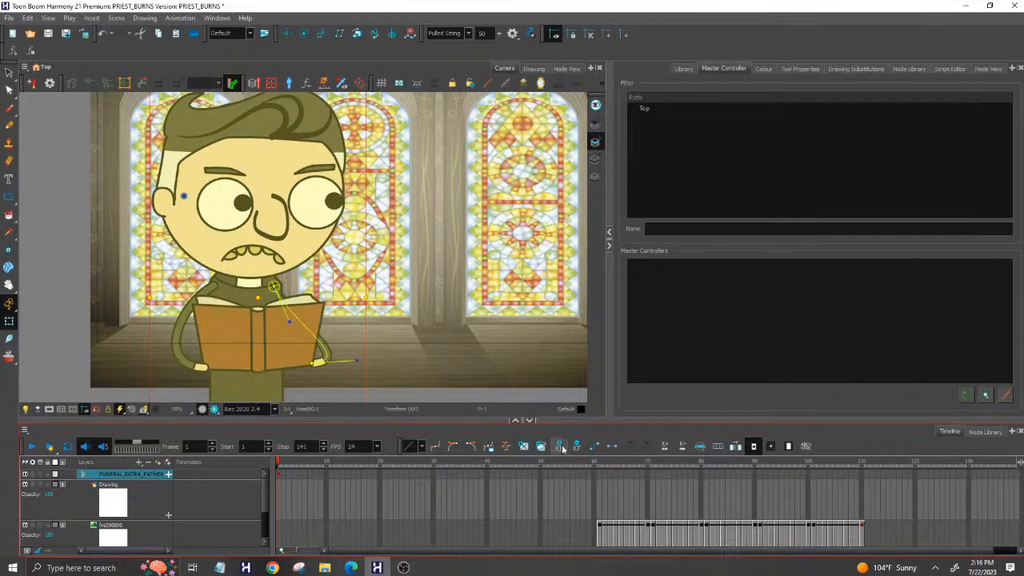
Add a keyframe on the FUNERAL_EXTRA_FATHER rig at frame 6 and go to frame 10.
scroll(160, 279, down, 1)
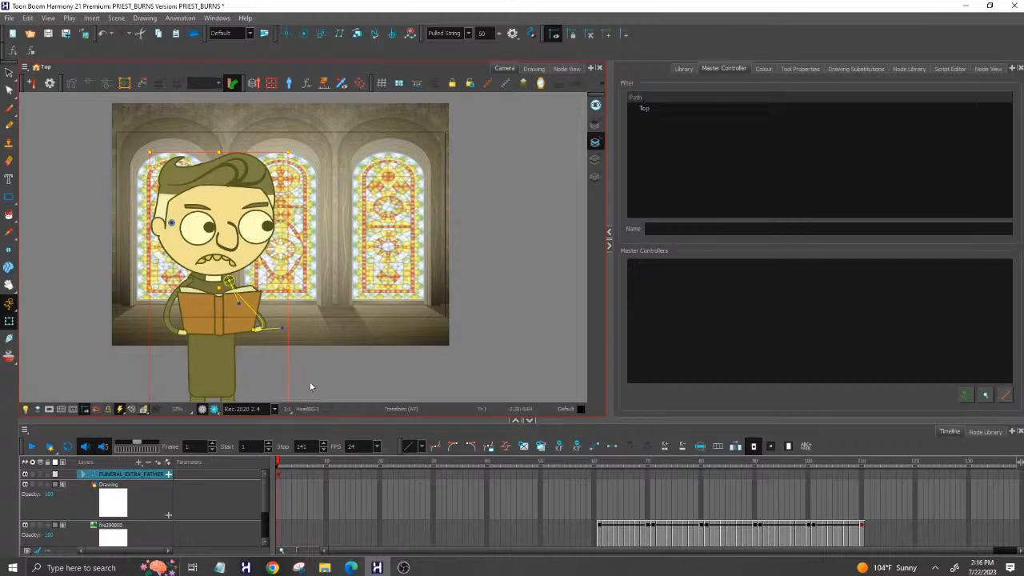
click(306, 462)
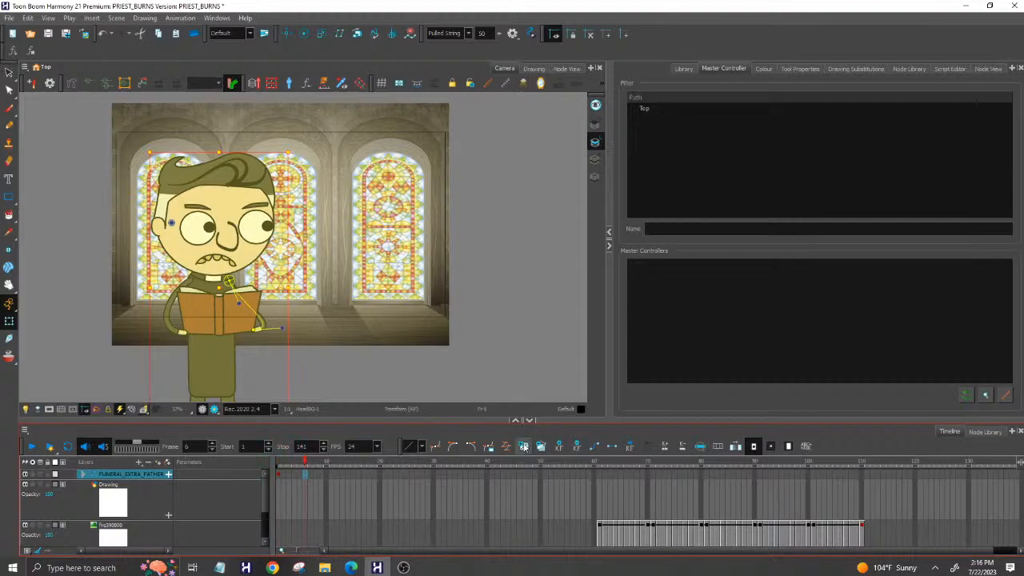
click(328, 474)
Try to shift the pupil farther from the stained-glass windows slightly downward at frame 10.
scroll(180, 272, up, 2)
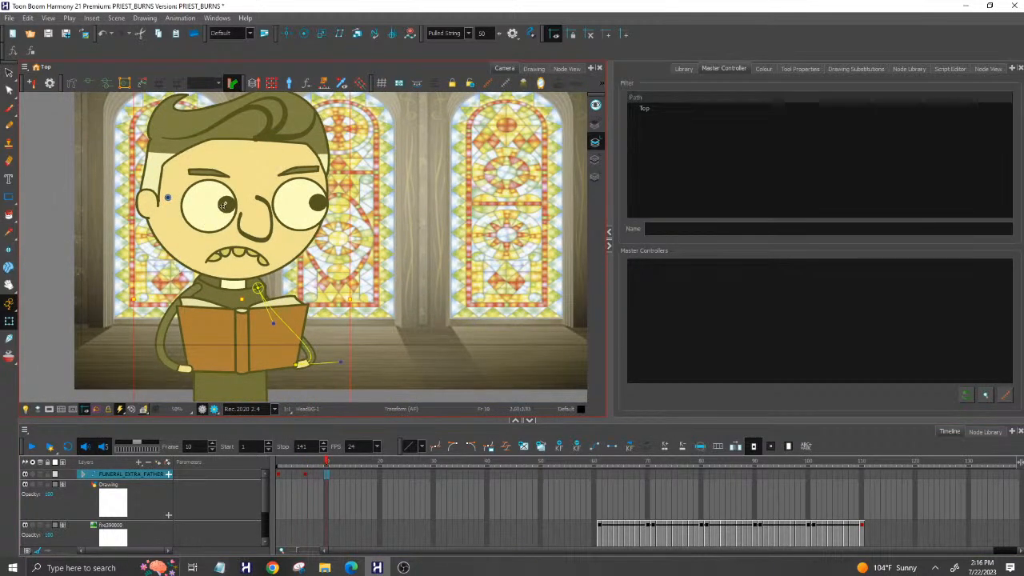
click(226, 205)
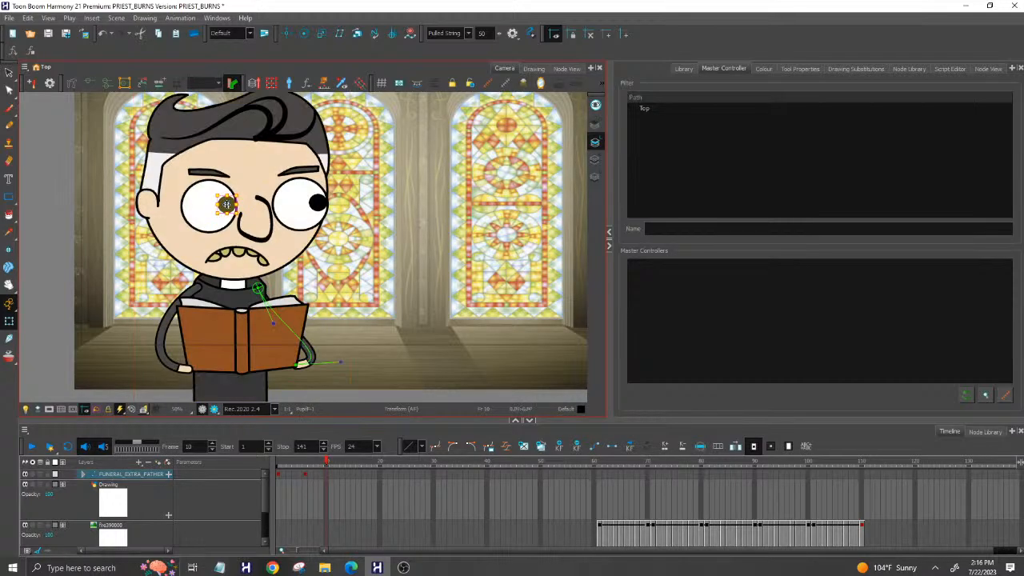
mouse_move(227, 205)
mouse_down()
mouse_move(203, 204)
mouse_move(239, 211)
mouse_move(225, 210)
mouse_up()
Lower both of the priest's pupils toward the book at frame 1 and clear the selection.
click(280, 476)
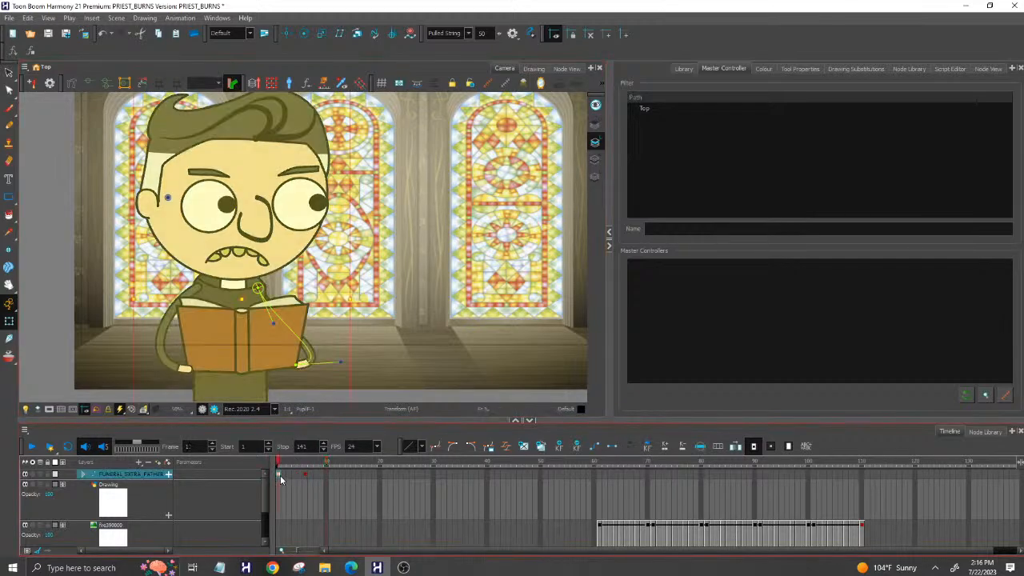
click(228, 208)
drag(228, 205, 218, 221)
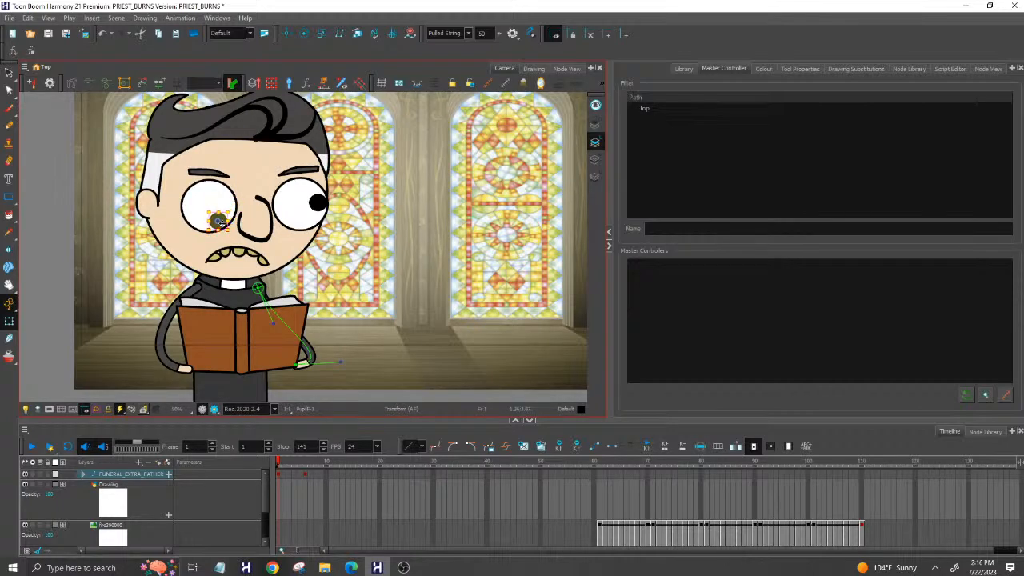
click(317, 203)
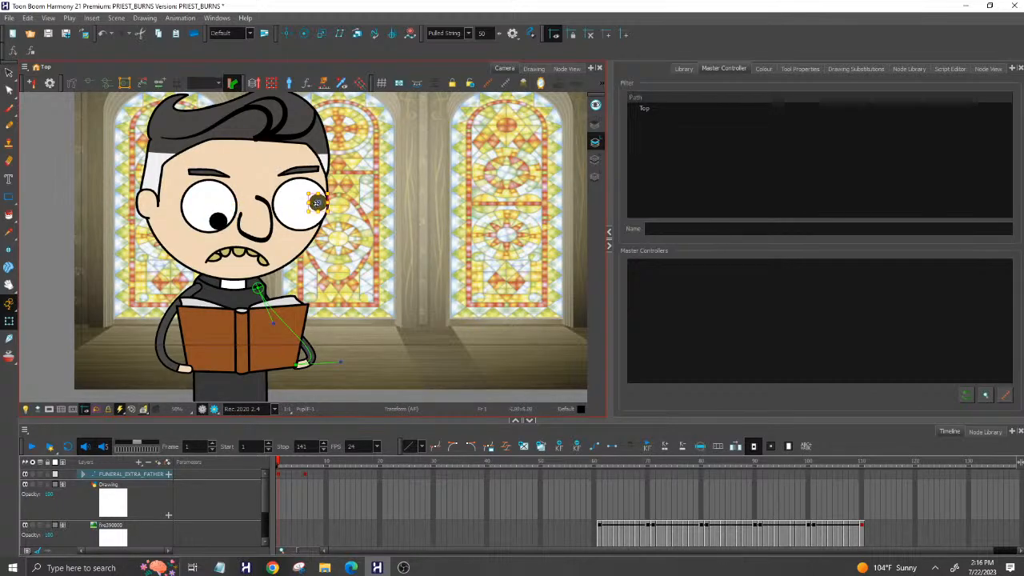
drag(317, 203, 297, 221)
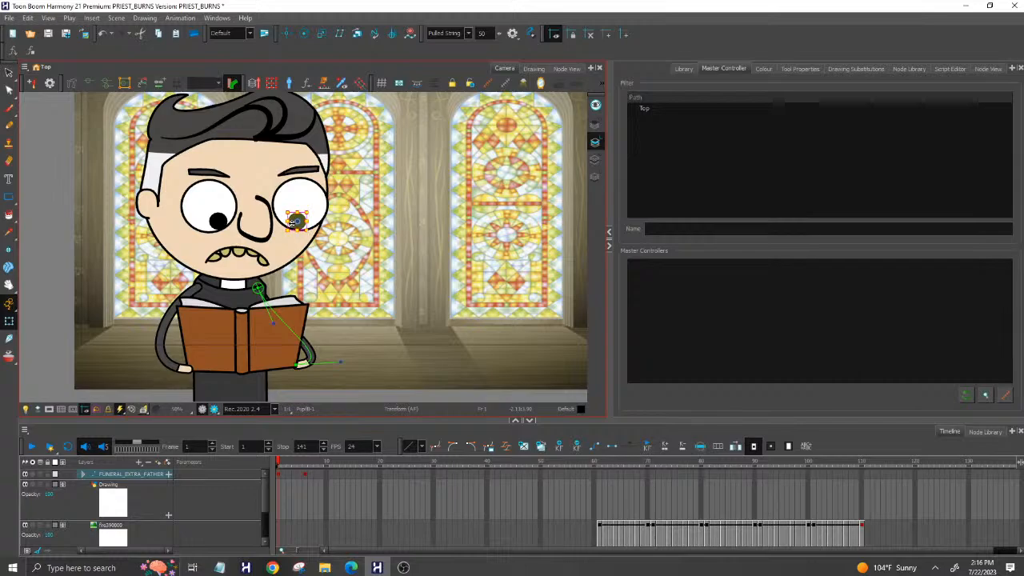
drag(219, 226, 212, 224)
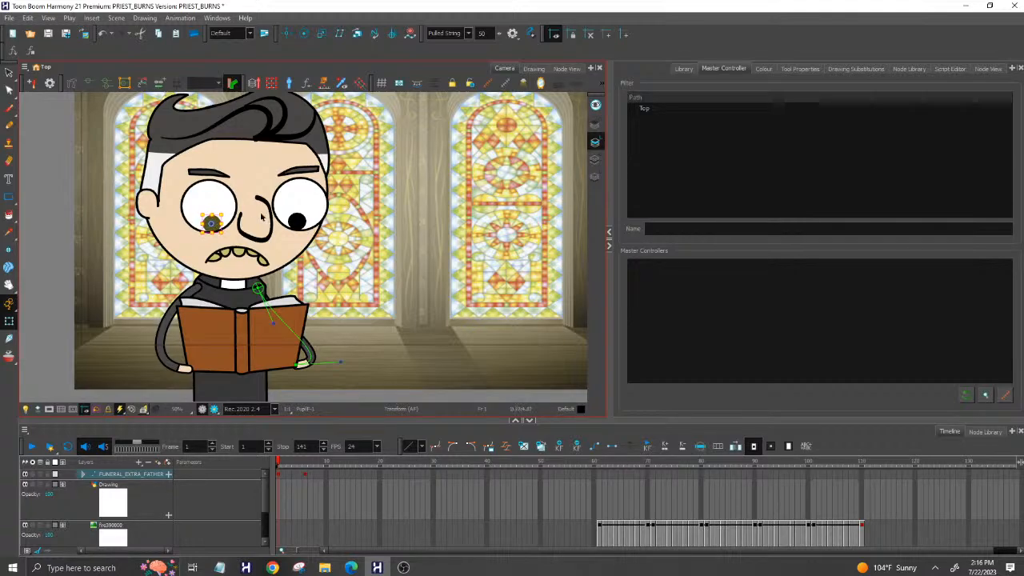
click(60, 248)
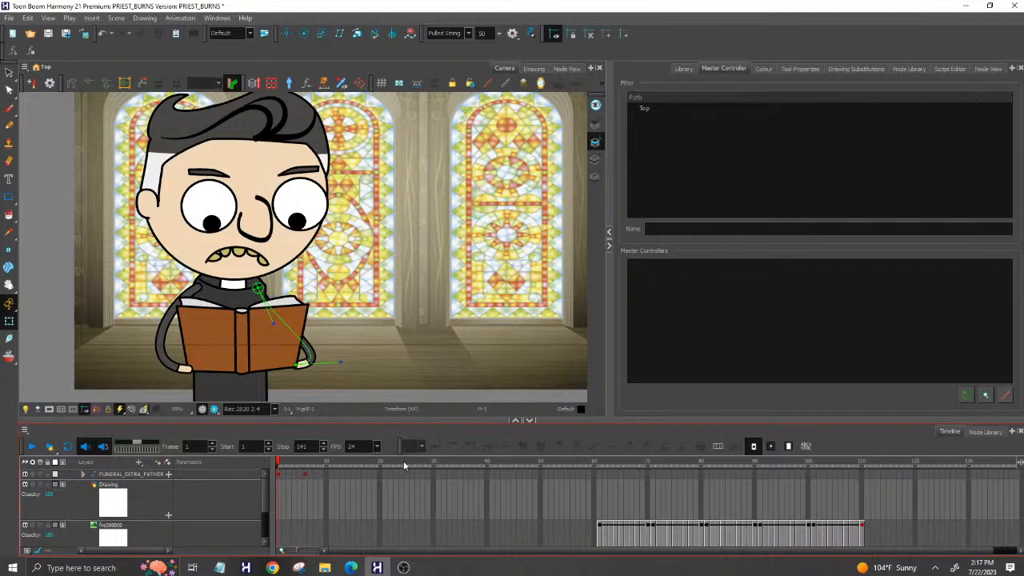
Lower both of the priest's pupils toward the book at frame 6 to follow the frame 1 gaze, and deselect them.
click(303, 463)
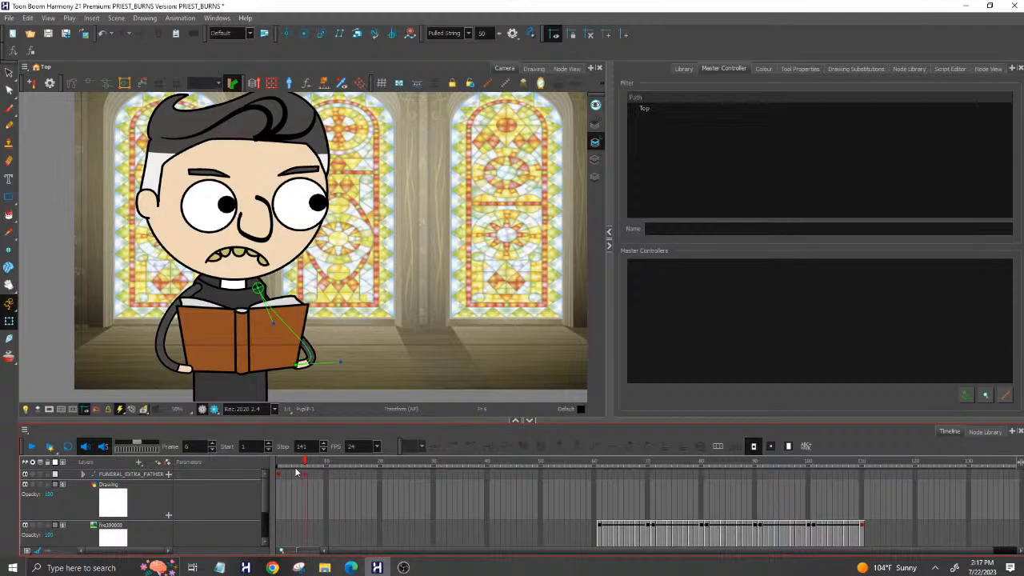
drag(279, 466, 305, 468)
mouse_move(265, 487)
mouse_down()
mouse_move(269, 495)
mouse_move(268, 482)
mouse_up()
drag(305, 460, 304, 461)
click(318, 203)
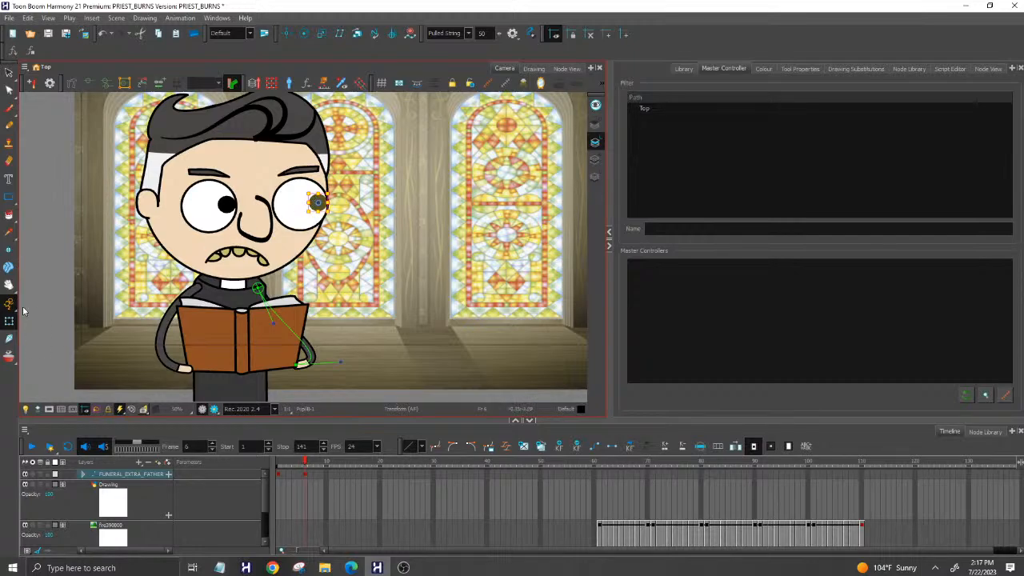
click(229, 206)
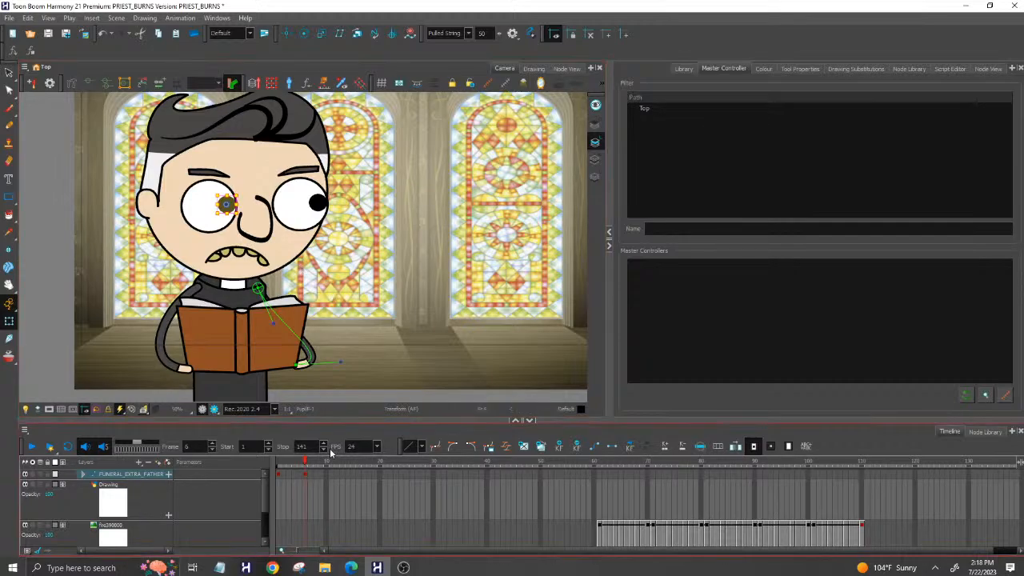
mouse_move(305, 462)
mouse_down()
mouse_move(294, 462)
mouse_move(306, 462)
mouse_up()
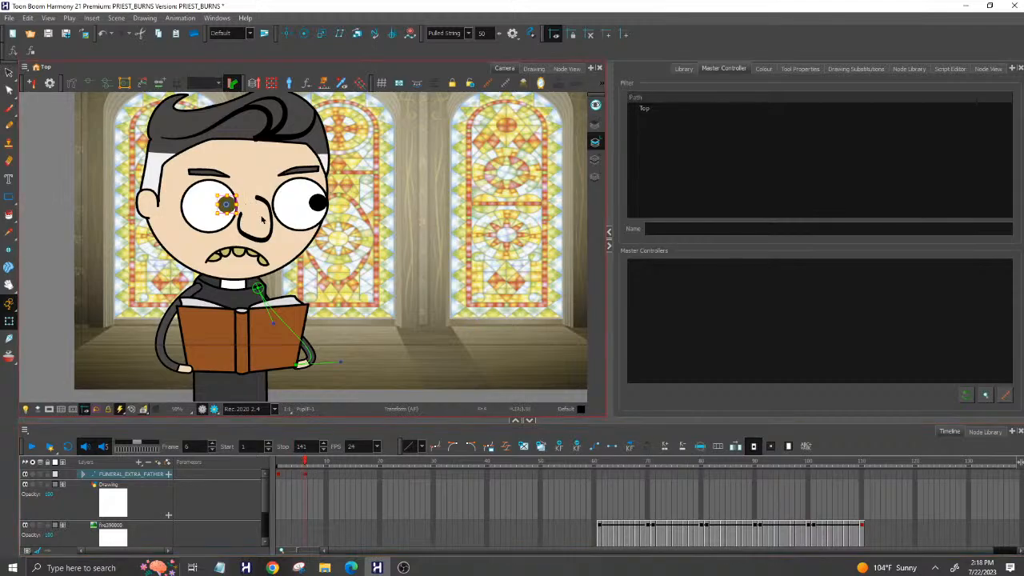
scroll(262, 217, up, 2)
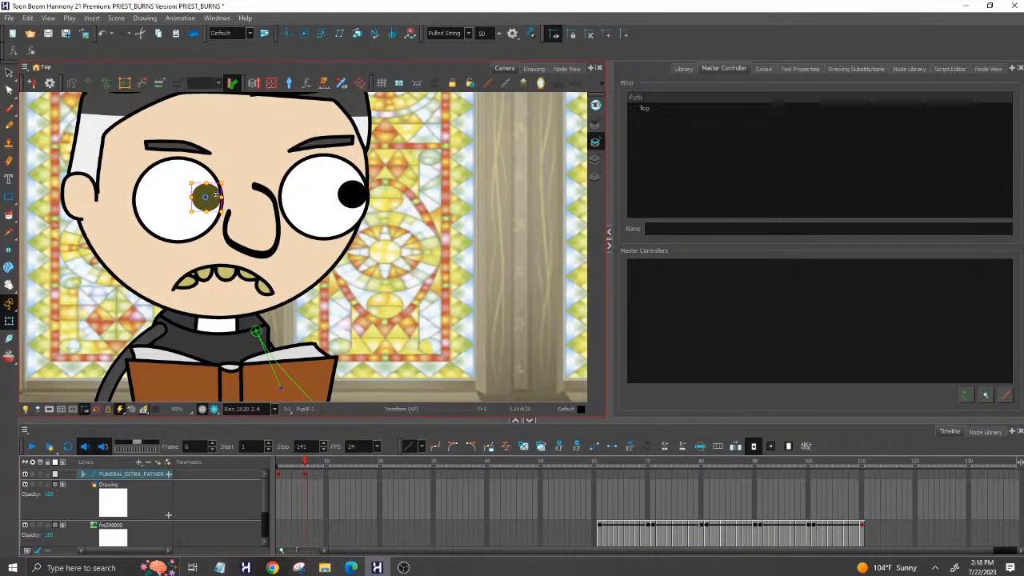
drag(215, 195, 193, 226)
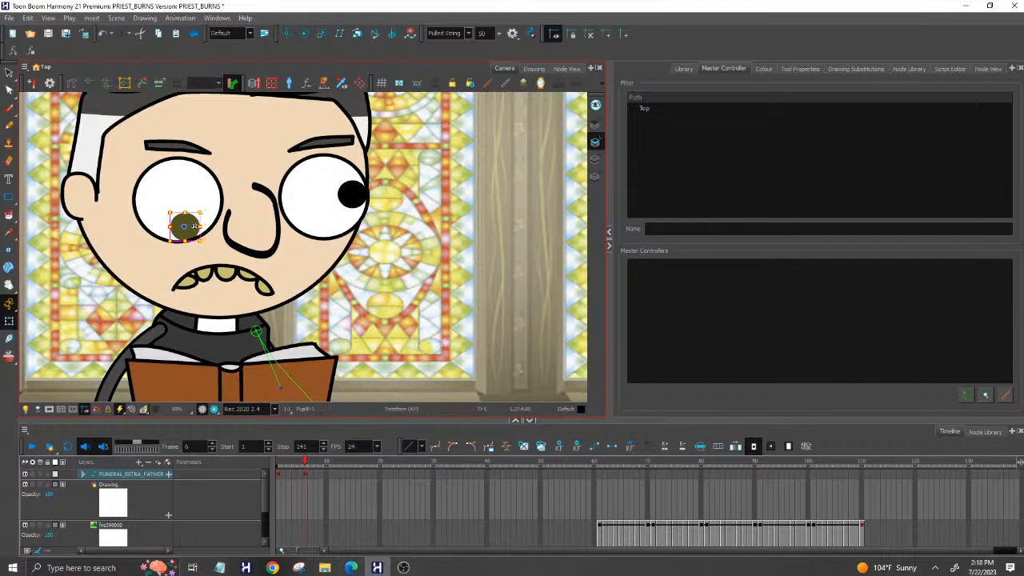
click(351, 195)
drag(350, 195, 327, 222)
scroll(398, 226, down, 1)
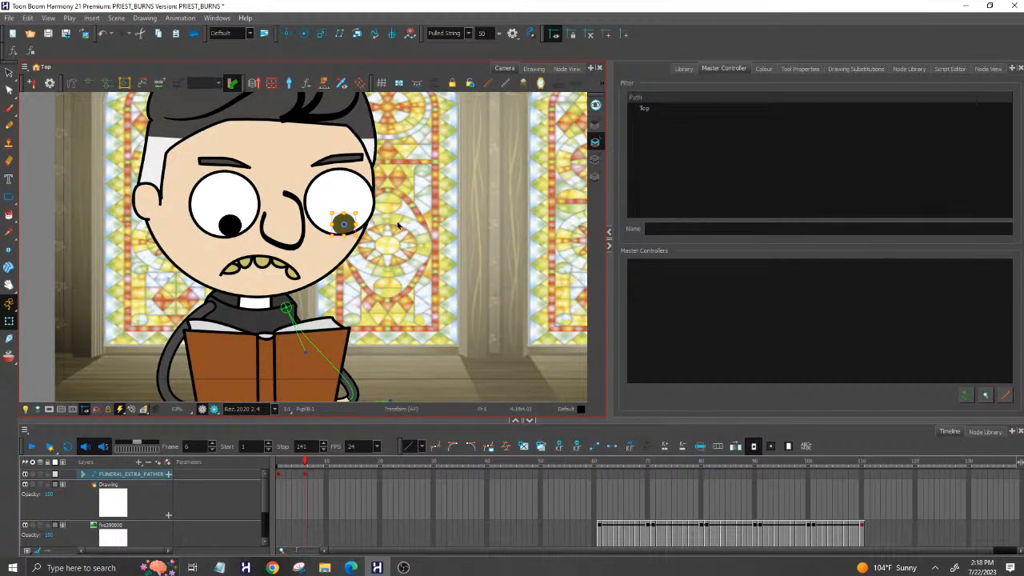
scroll(392, 236, down, 2)
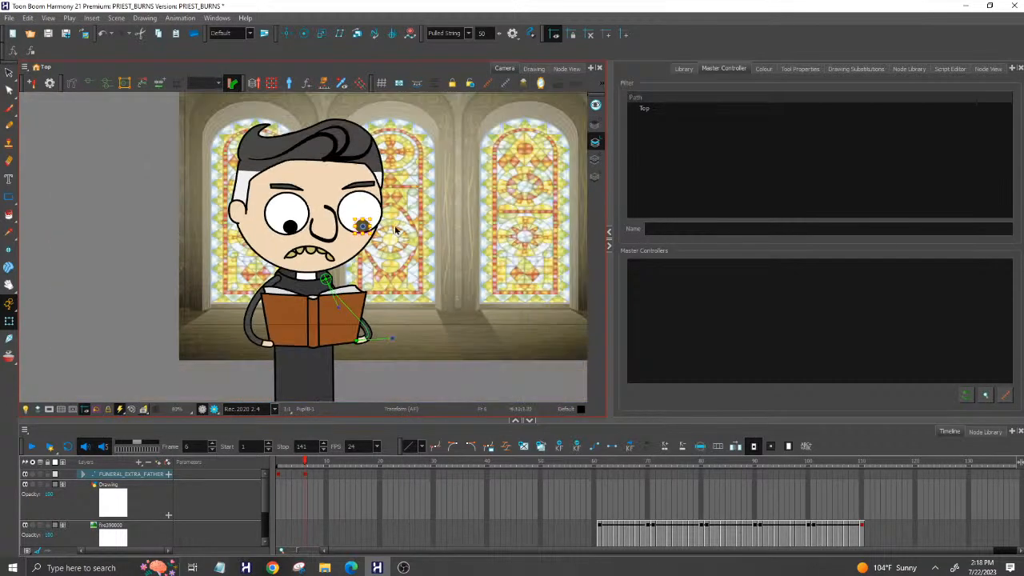
click(159, 226)
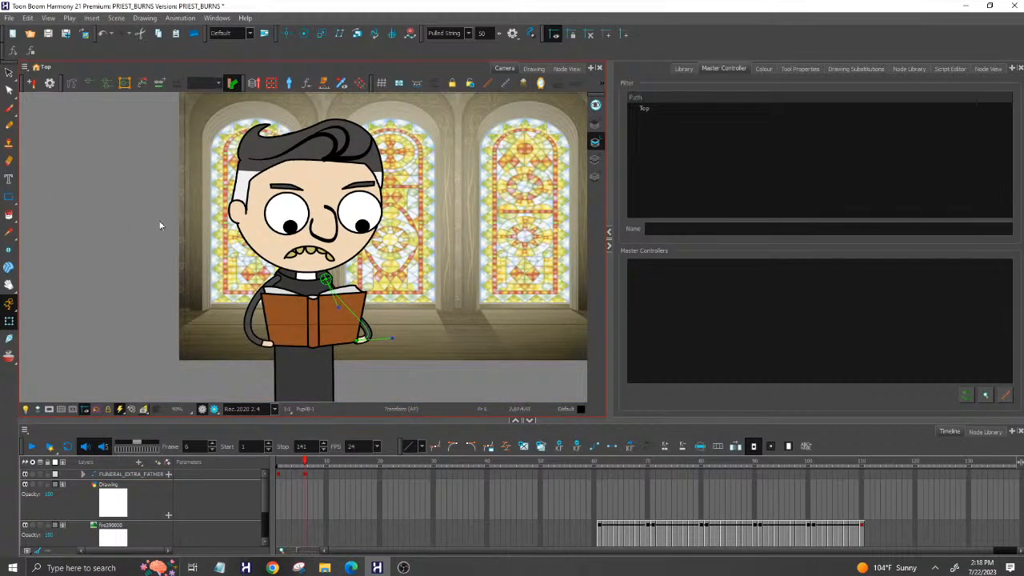
scroll(381, 208, up, 2)
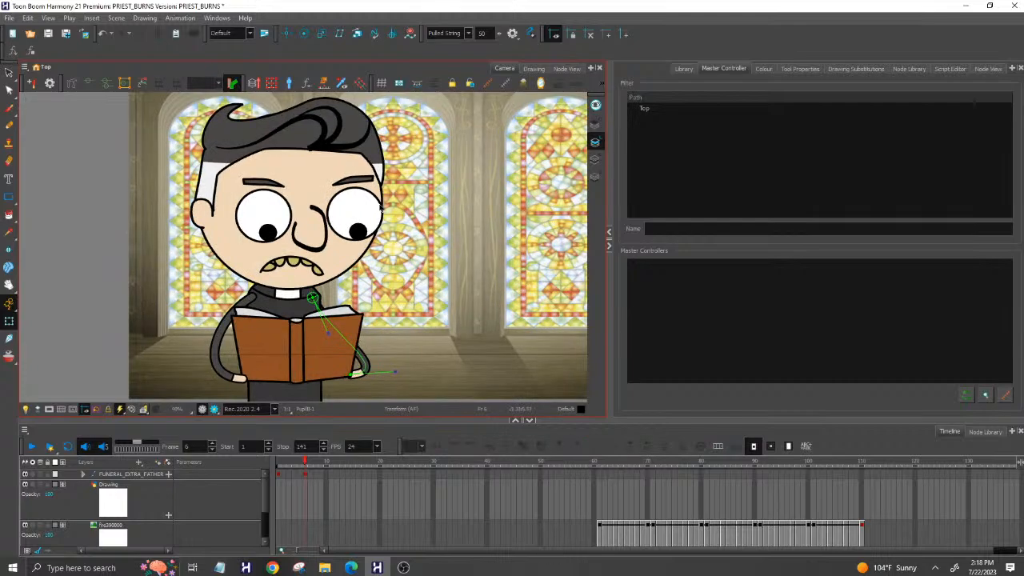
scroll(381, 208, down, 1)
scroll(84, 196, down, 2)
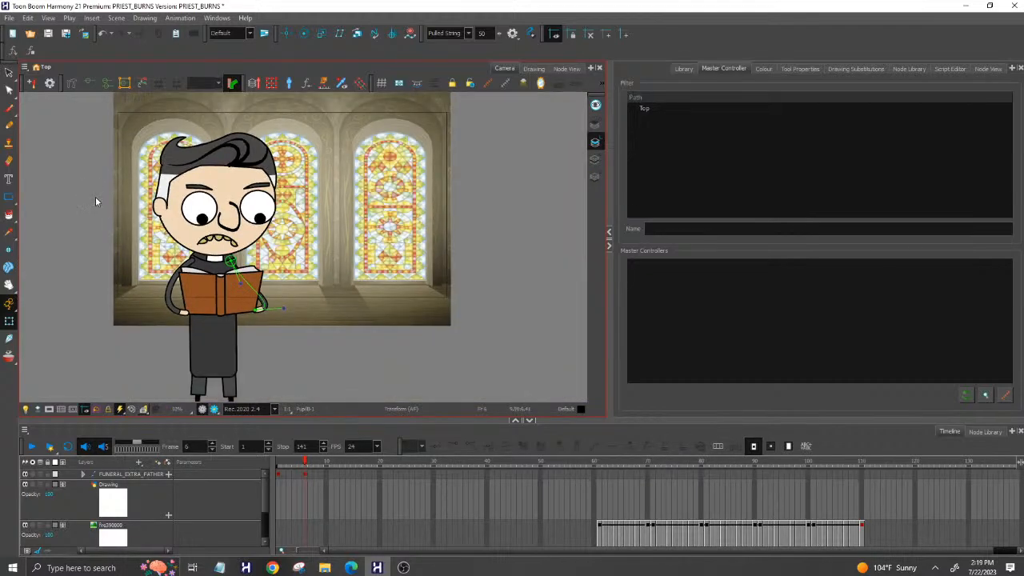
scroll(257, 335, up, 1)
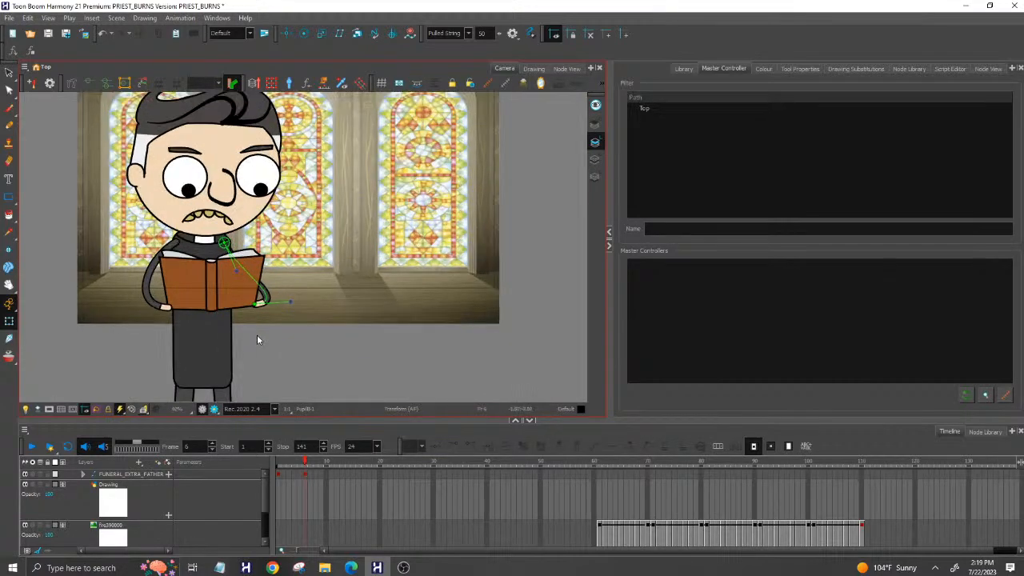
scroll(257, 339, up, 1)
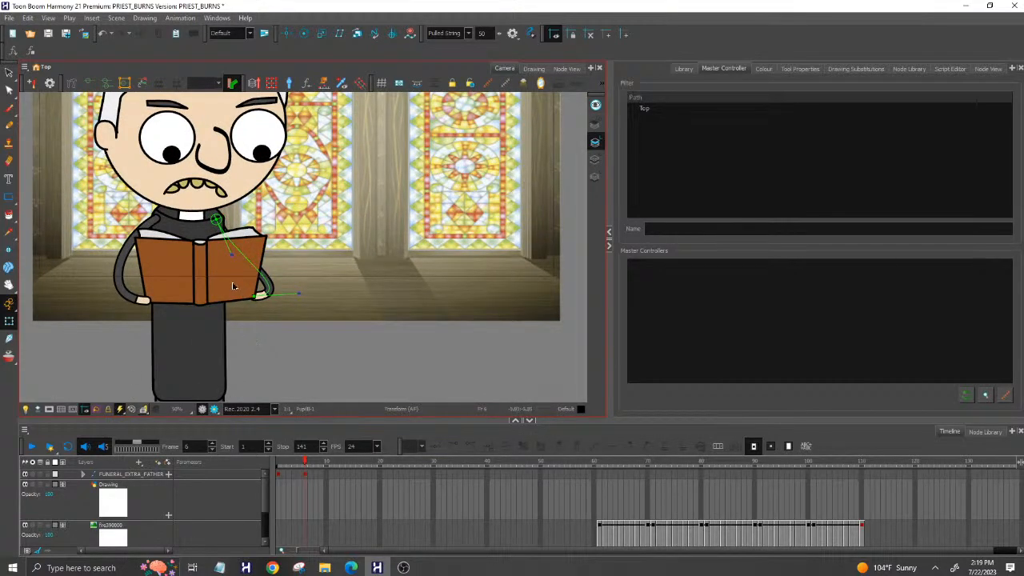
scroll(256, 278, down, 1)
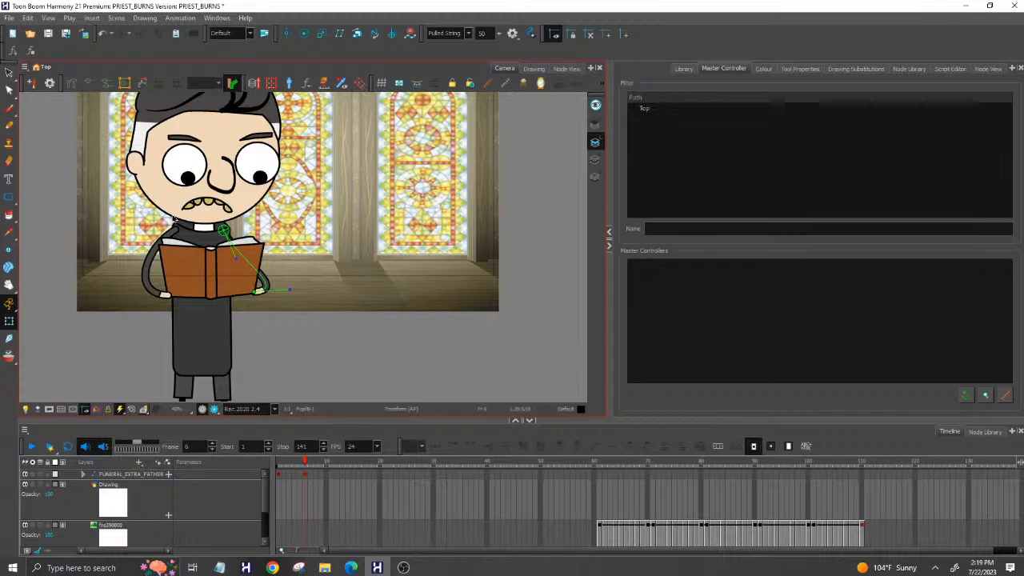
scroll(124, 204, up, 1)
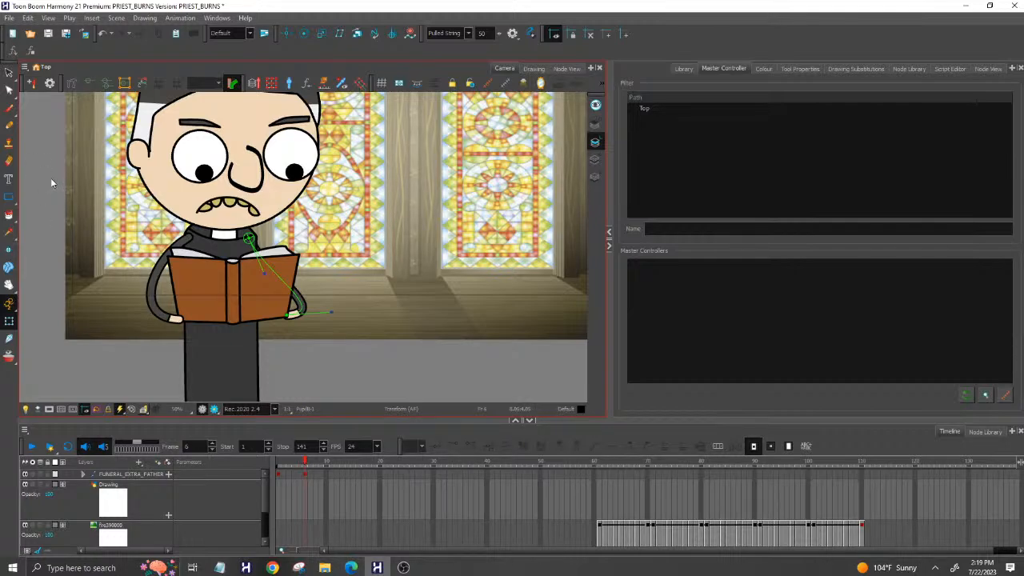
drag(51, 177, 73, 231)
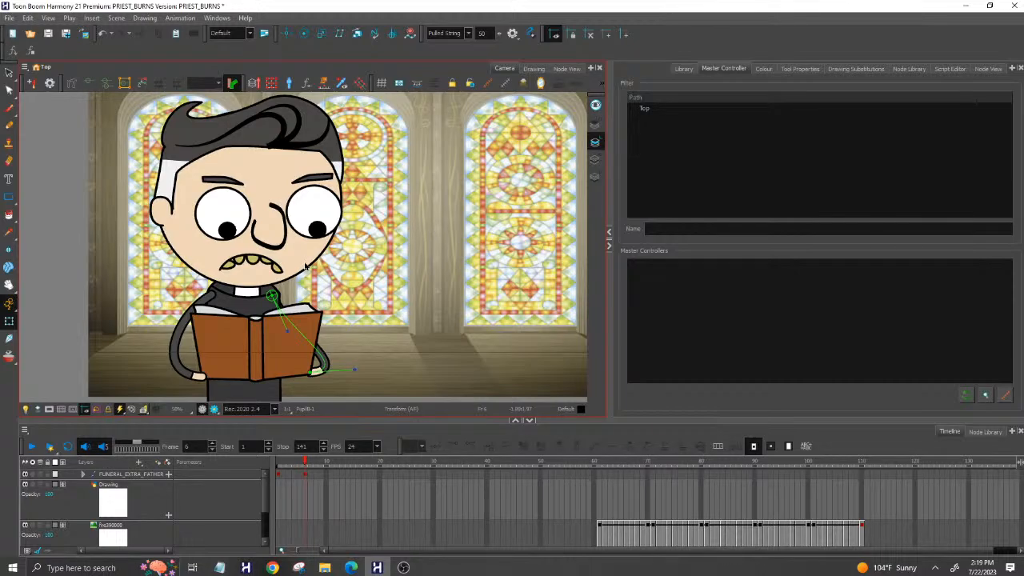
scroll(95, 260, down, 3)
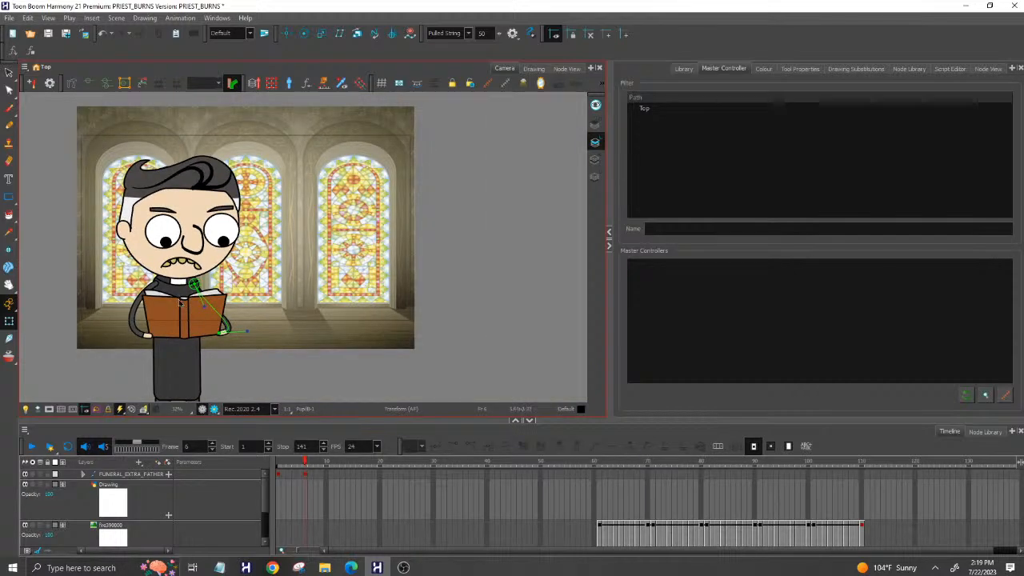
scroll(179, 305, up, 2)
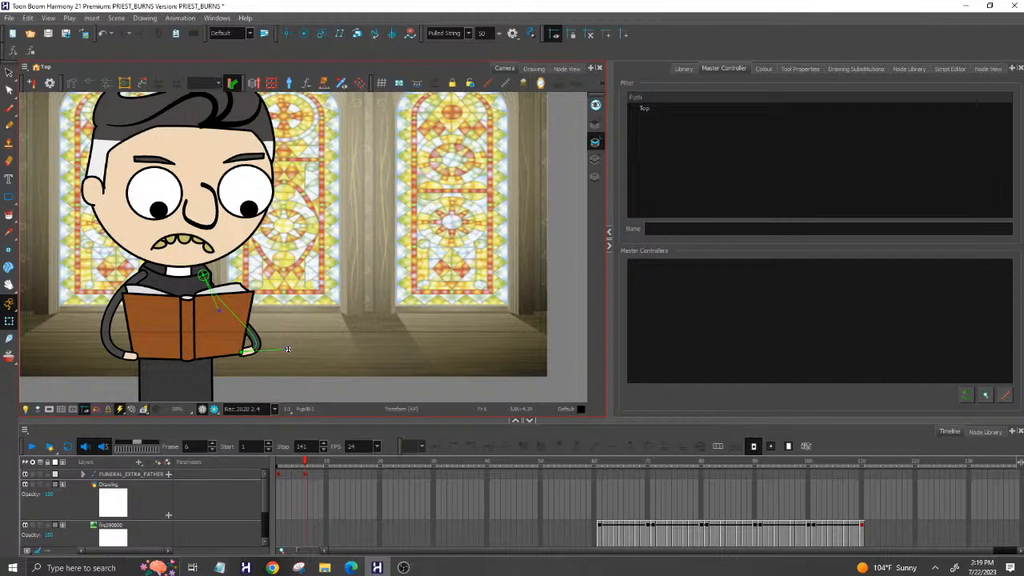
Copy the FUNERAL_EXTRA_FATHER rig's frame 1 keyframe onto its keyframe at frame 6.
drag(279, 465, 305, 465)
click(280, 478)
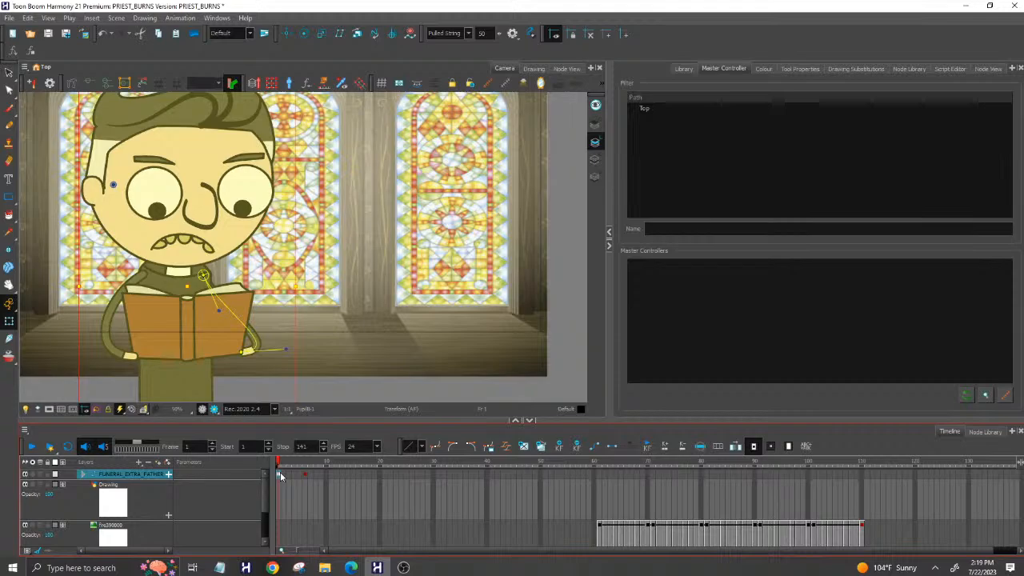
click(304, 474)
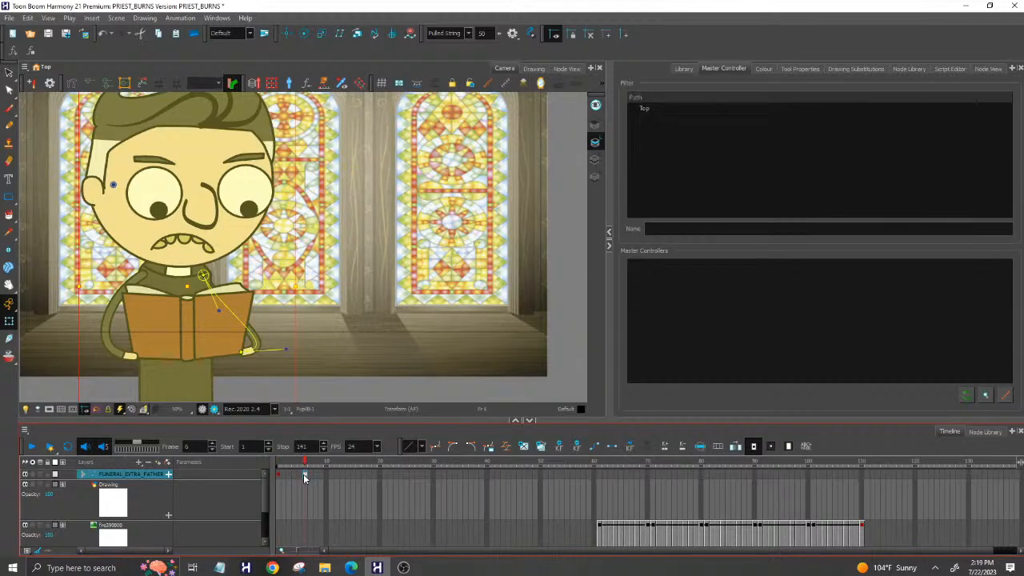
key(ctrl+v)
Turn on onion skin and go to frame 10 on the timeline.
click(12, 304)
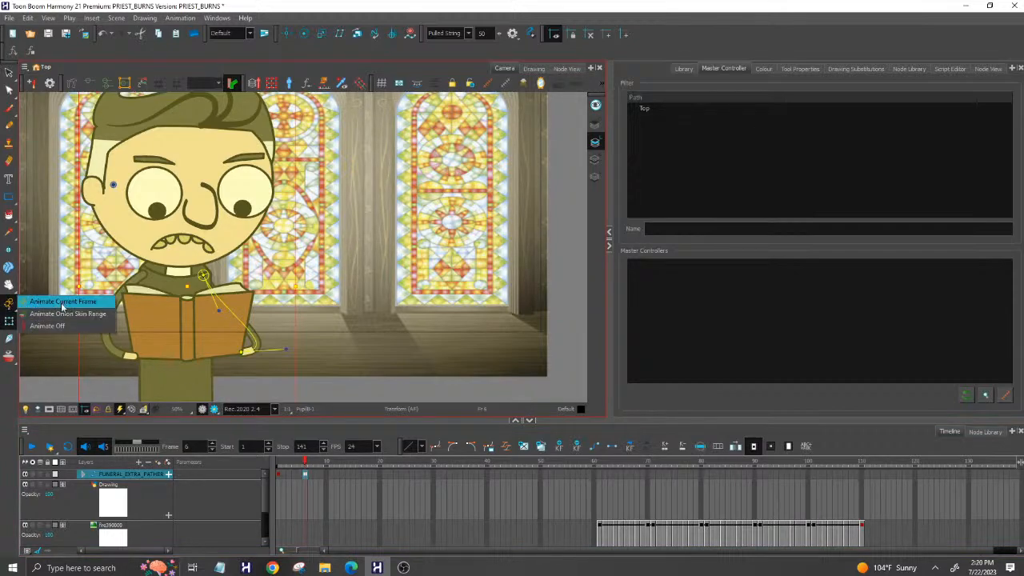
click(2, 395)
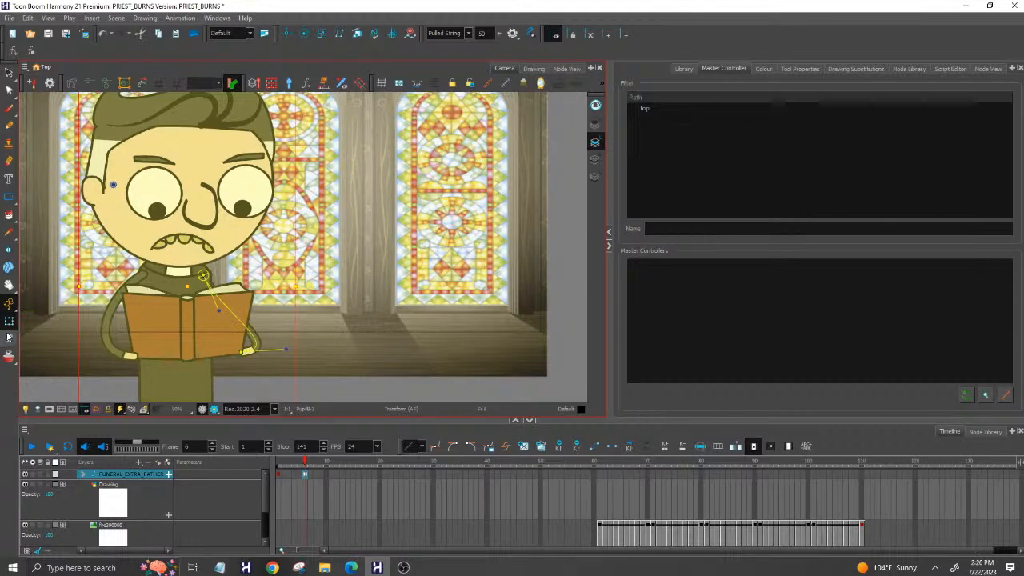
click(317, 486)
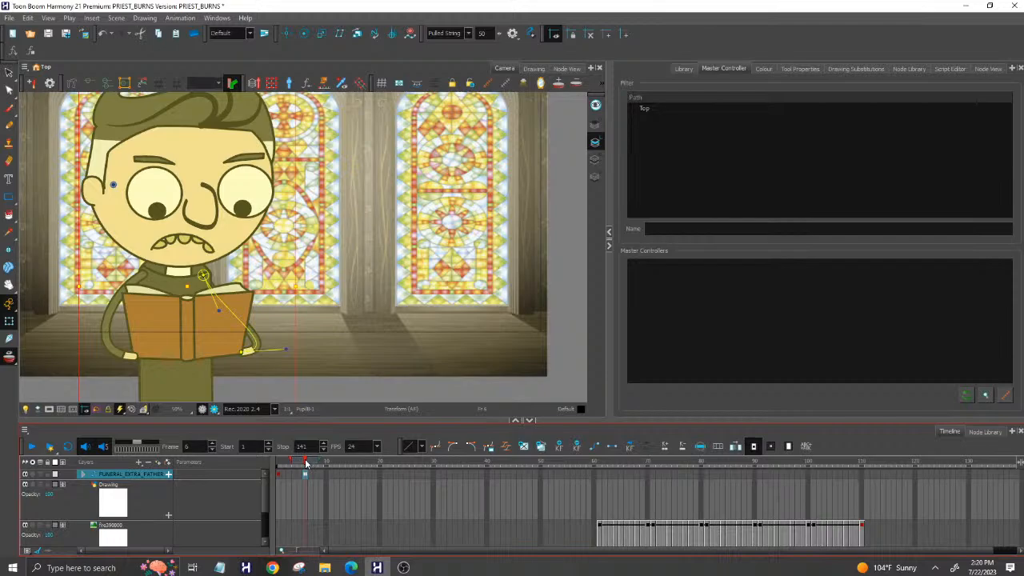
click(310, 464)
drag(310, 465, 326, 470)
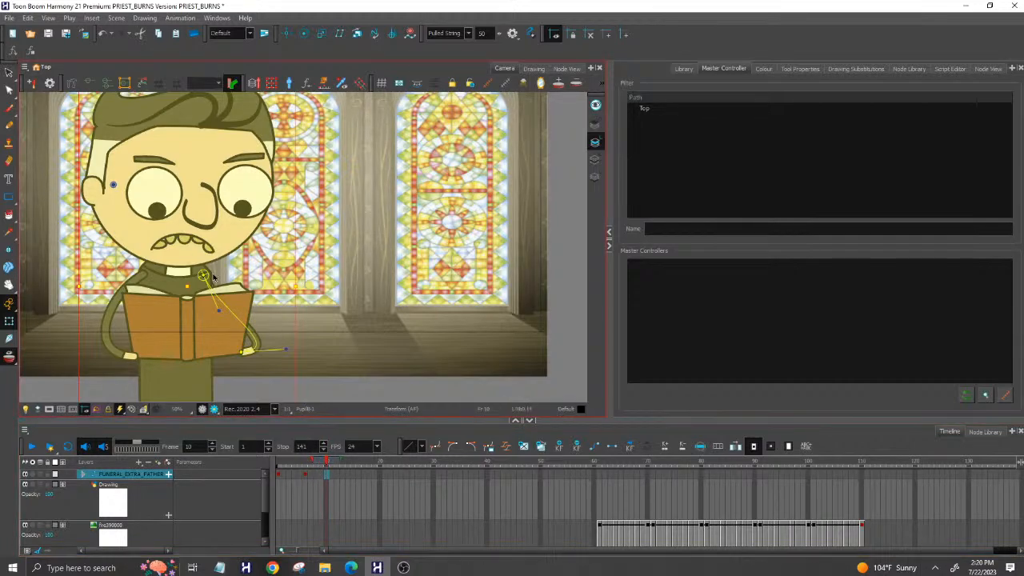
Raise both of the priest's pupils to about mid-height in the eyes at frame 10 and return toward the start of the timeline.
click(160, 212)
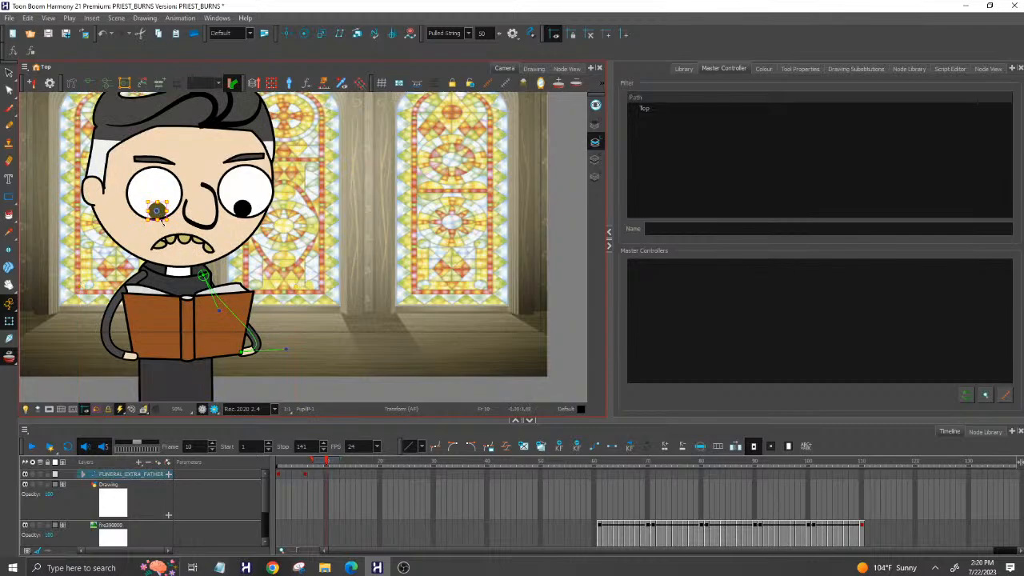
scroll(138, 212, up, 2)
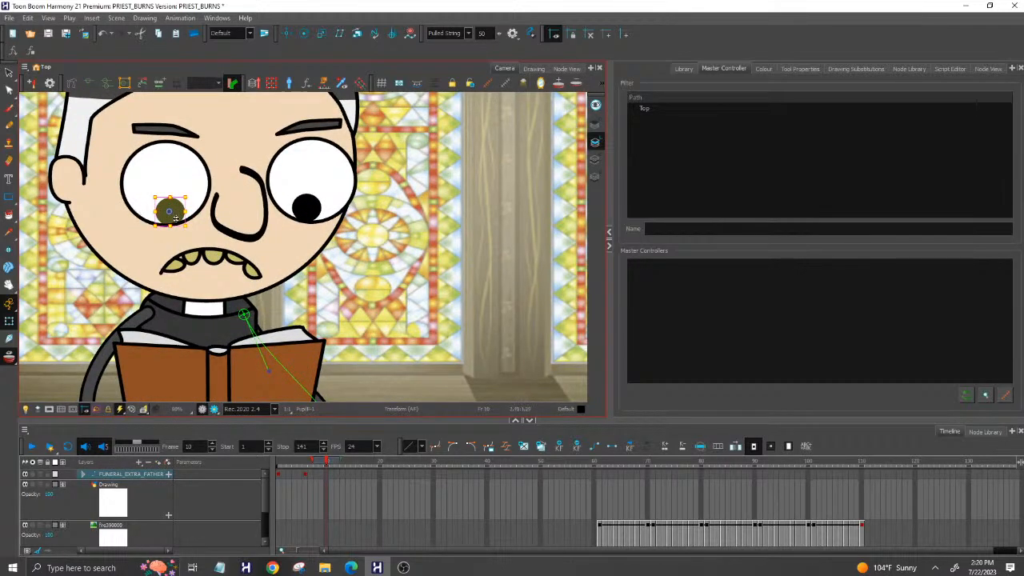
drag(175, 218, 171, 194)
click(308, 210)
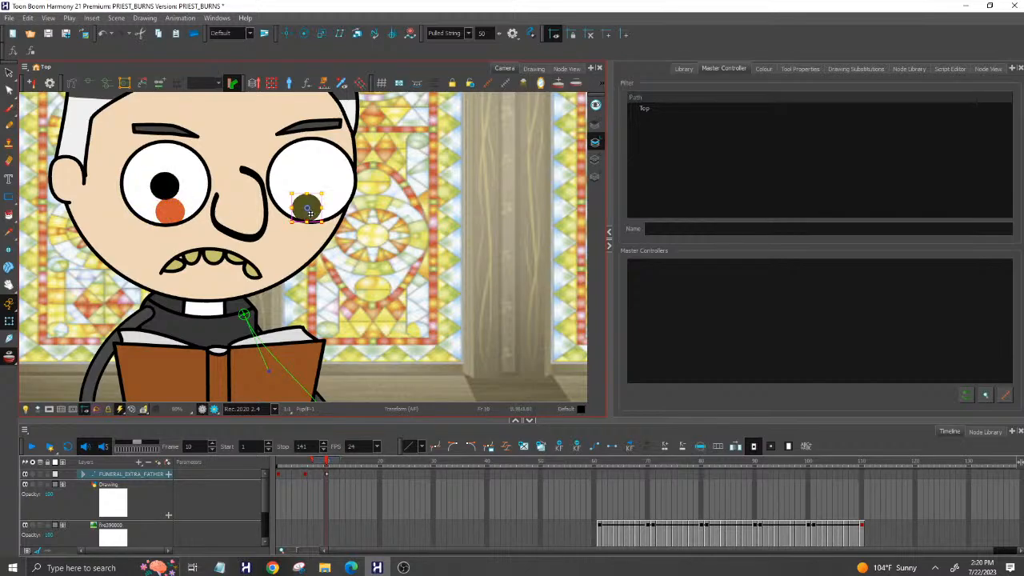
drag(314, 214, 308, 186)
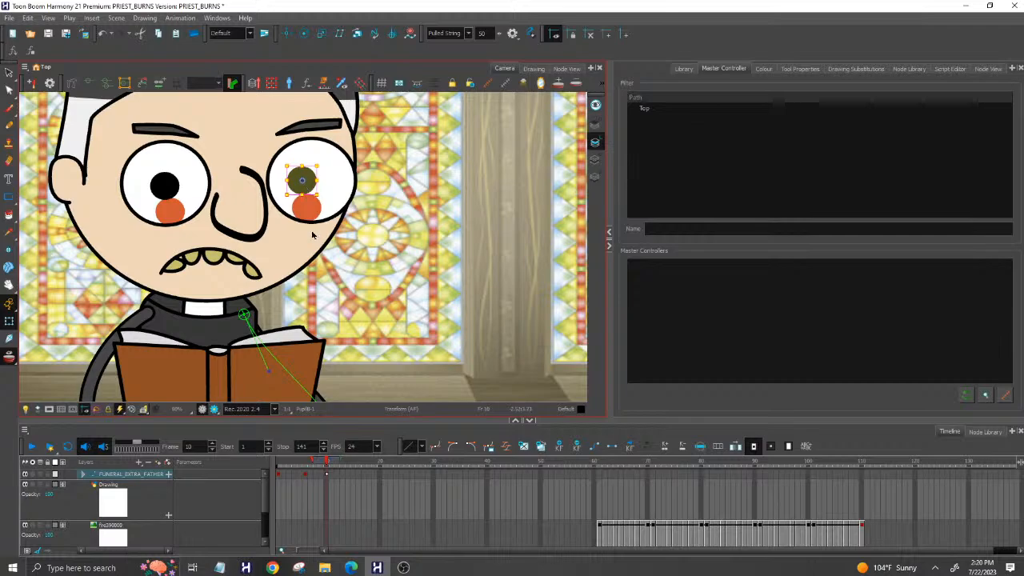
click(280, 464)
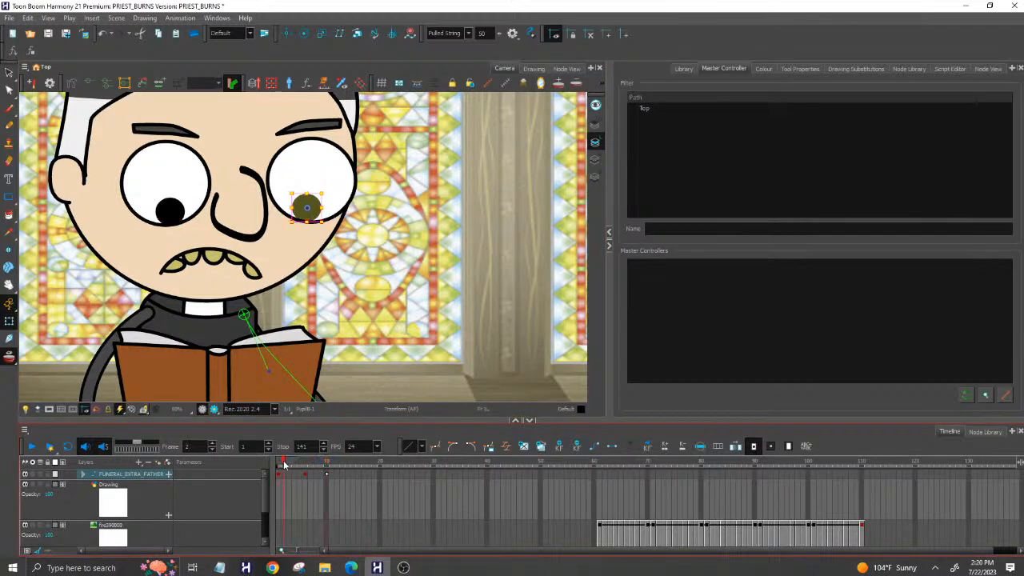
Turn the FUNERAL_EXTRA_FATHER rig's frame 6 keyframe into a motion keyframe so the pupils move gradually up to frame 10.
click(326, 468)
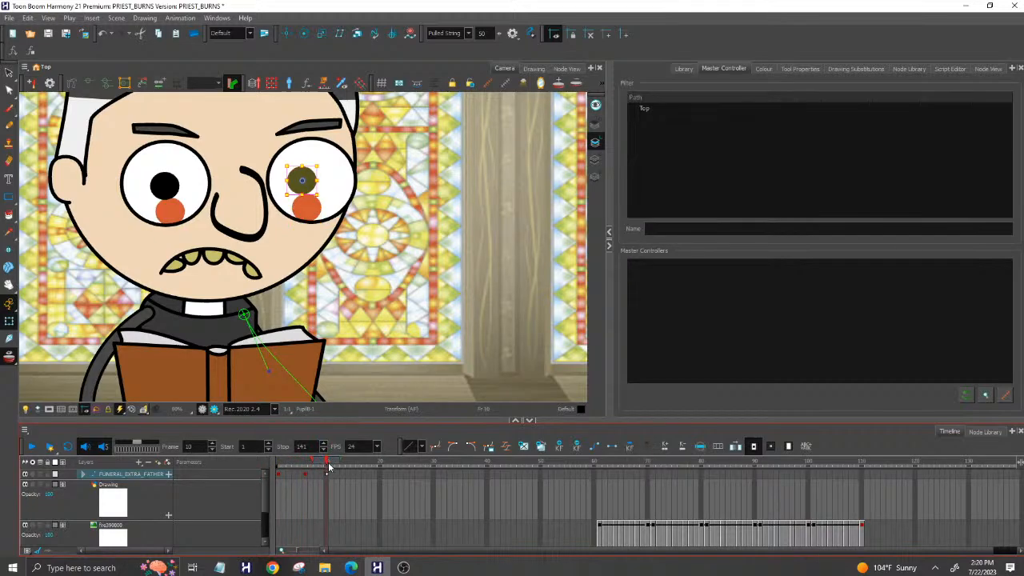
click(305, 464)
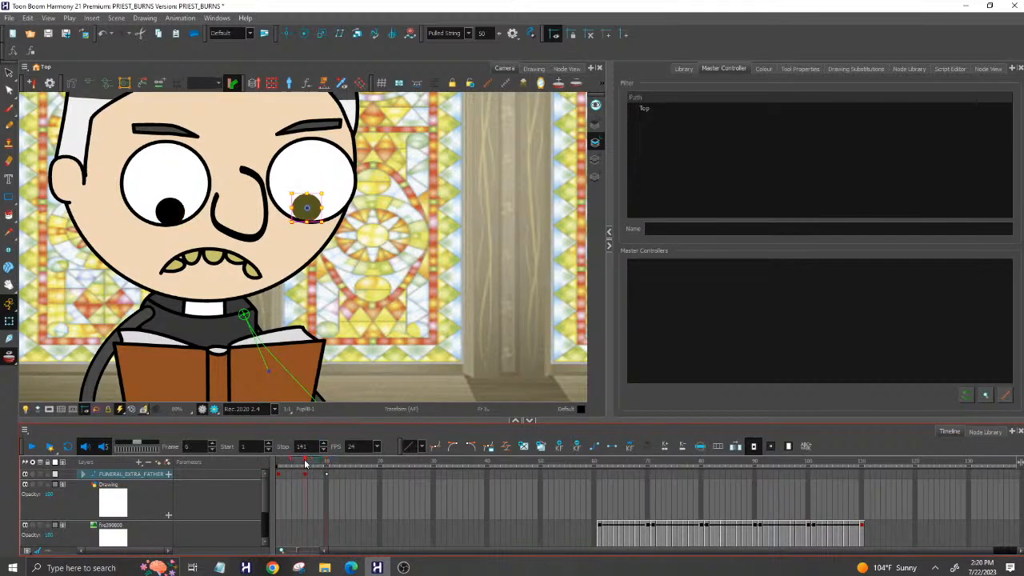
click(305, 476)
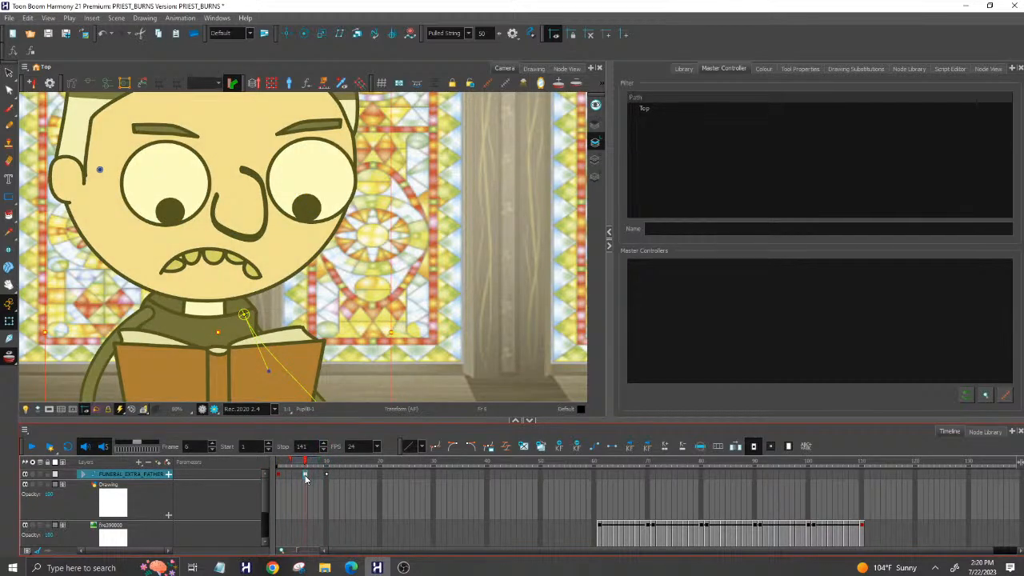
click(595, 448)
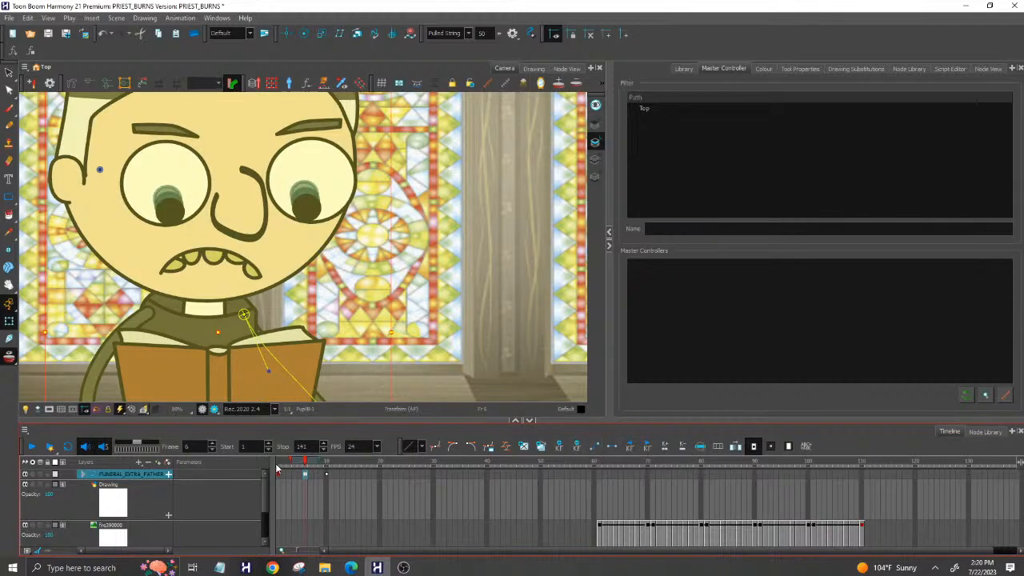
mouse_move(280, 466)
mouse_down()
mouse_move(357, 465)
mouse_move(295, 465)
mouse_up()
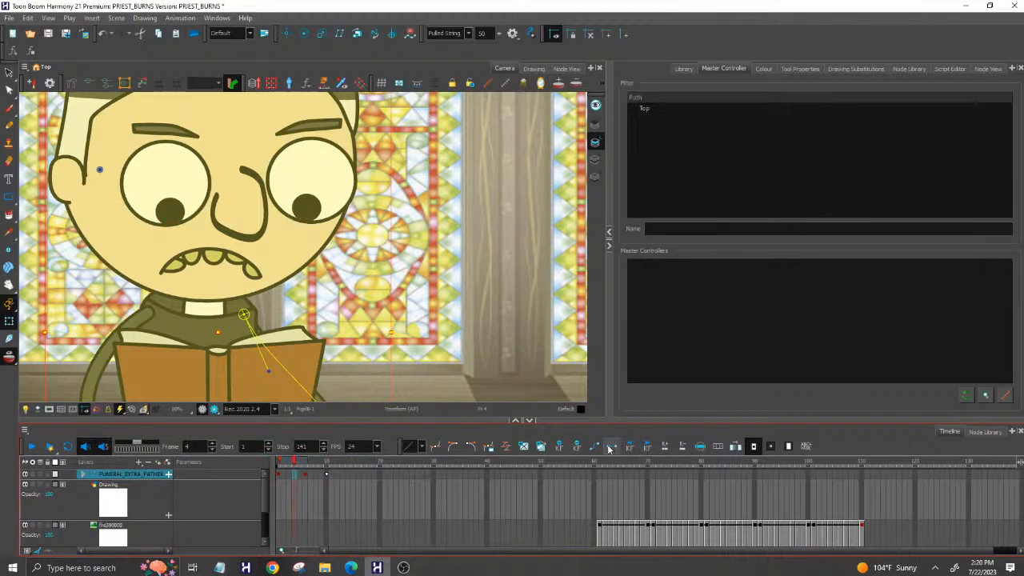
mouse_move(294, 465)
mouse_down()
mouse_move(280, 468)
mouse_move(326, 468)
mouse_up()
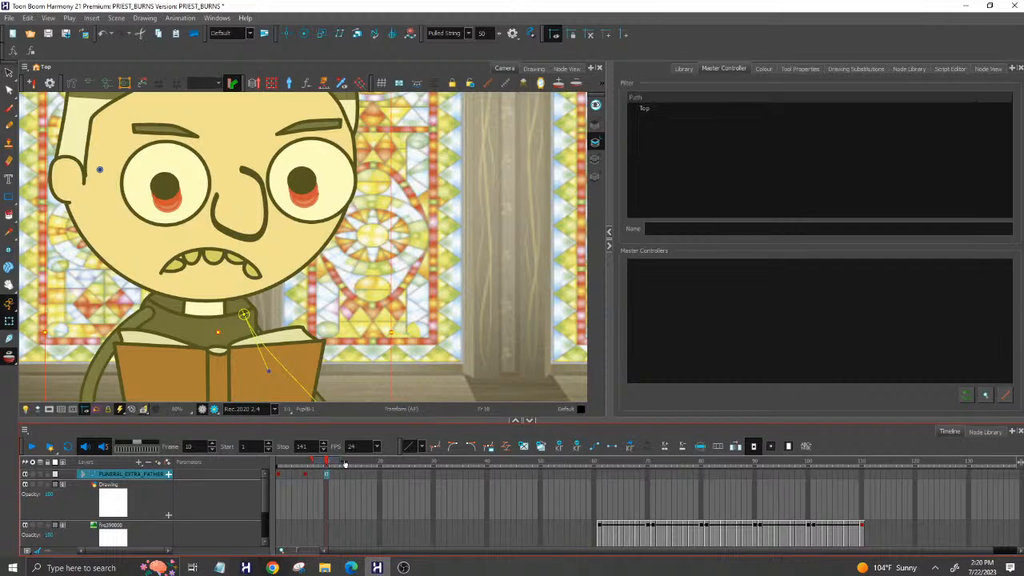
Add a keyframe to the FUNERAL_EXTRA_FATHER rig at frame 14 to hold the raised-pupil pose, and scrub through the eye movement.
click(337, 465)
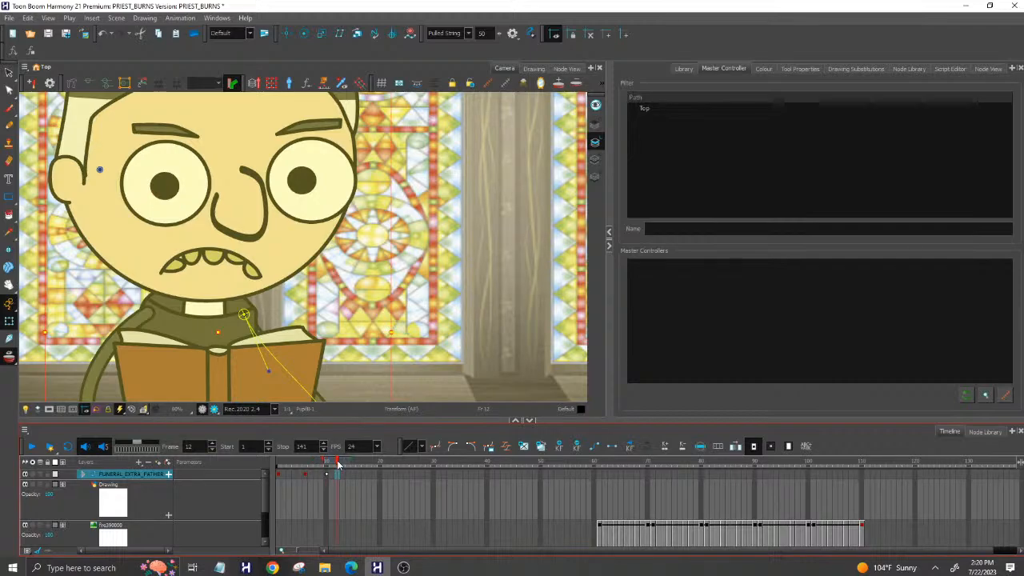
drag(337, 464, 347, 465)
click(558, 451)
drag(288, 466, 347, 463)
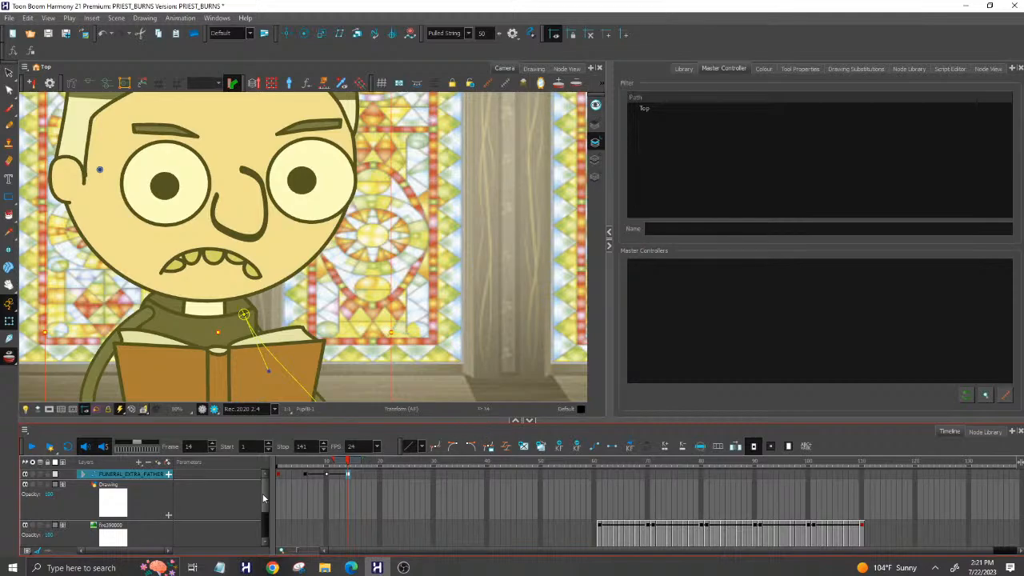
drag(308, 466, 355, 464)
mouse_move(340, 462)
mouse_down()
mouse_move(330, 462)
mouse_move(384, 463)
mouse_move(343, 465)
mouse_up()
Select the priest's mouth and show its drawing substitutions at frame 18.
drag(348, 464, 380, 466)
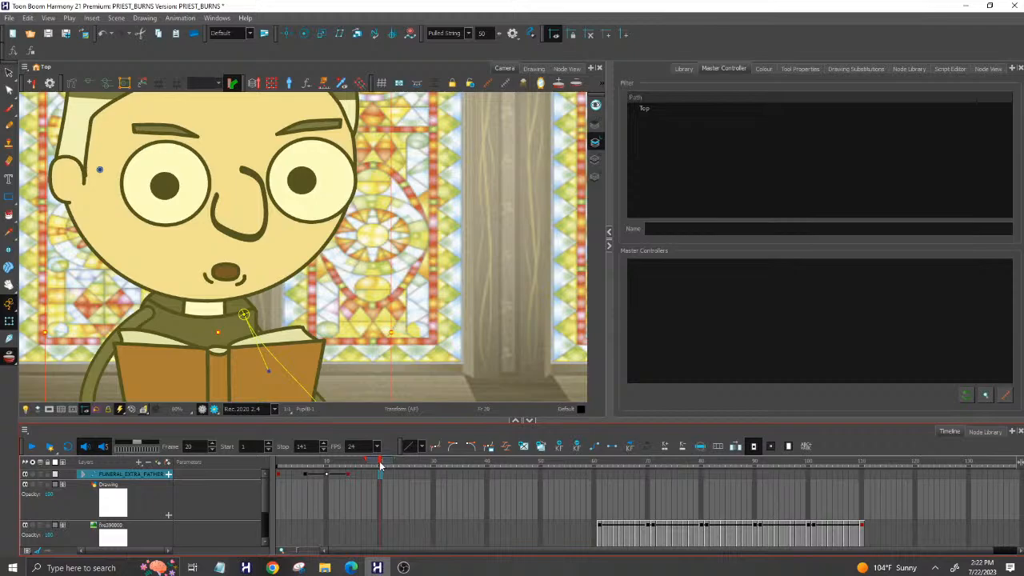
scroll(314, 343, down, 1)
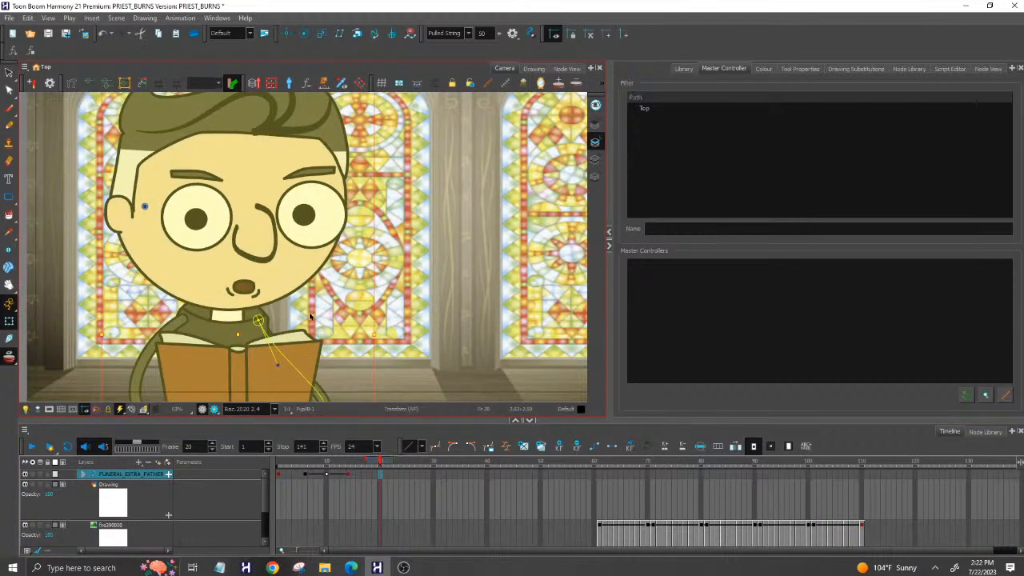
scroll(215, 170, down, 1)
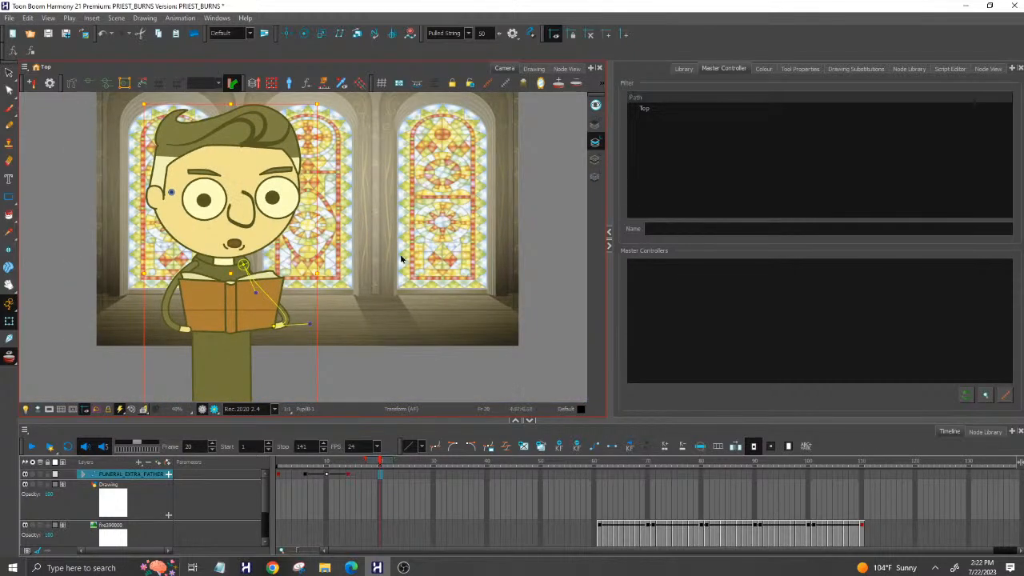
scroll(251, 200, up, 1)
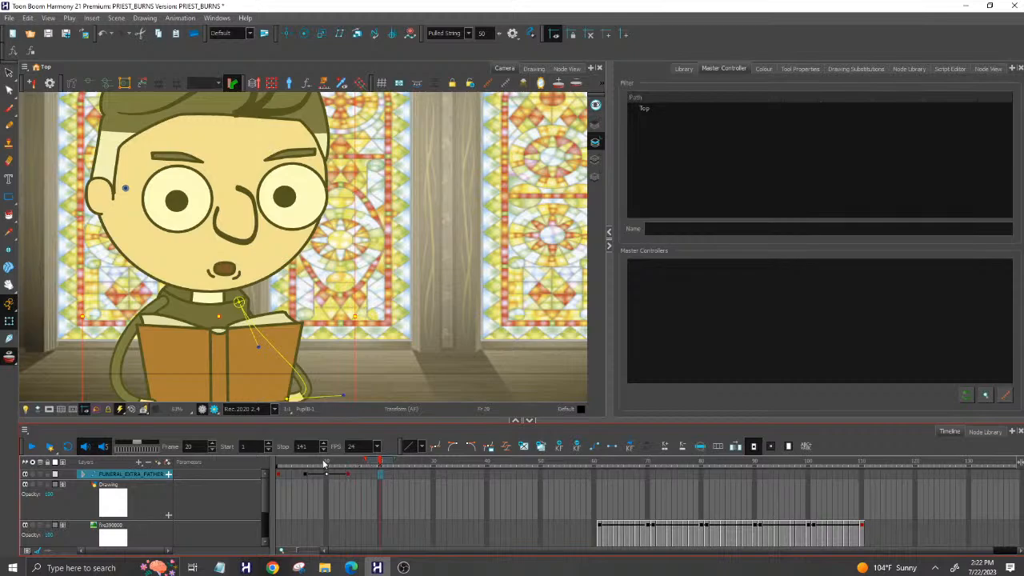
drag(325, 463, 350, 464)
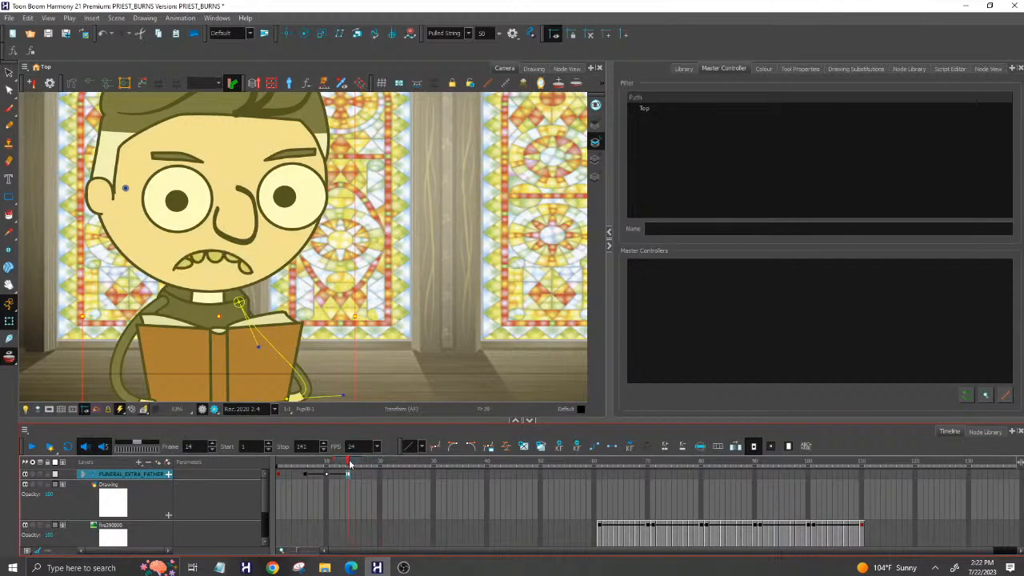
click(210, 258)
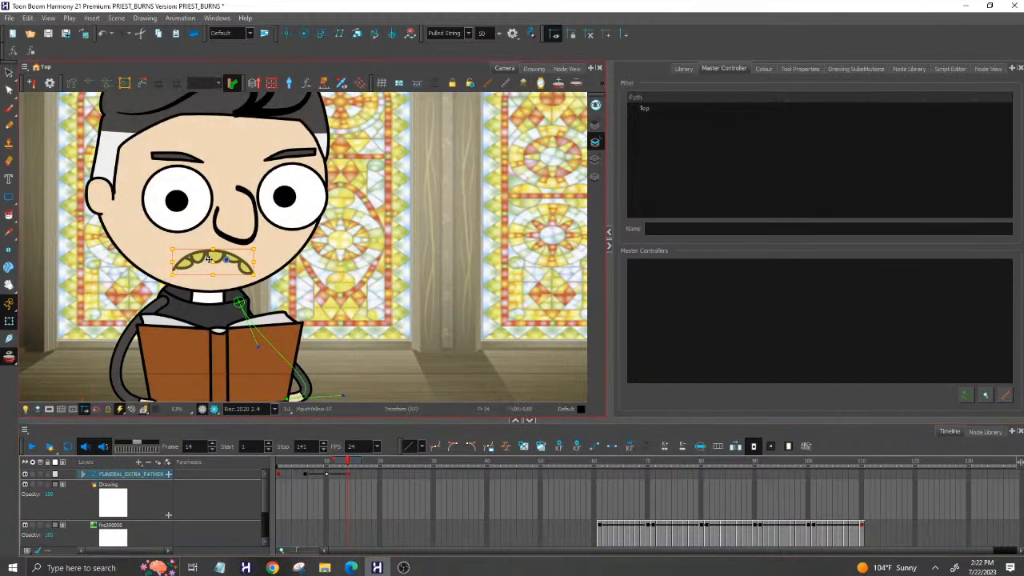
drag(354, 461, 371, 460)
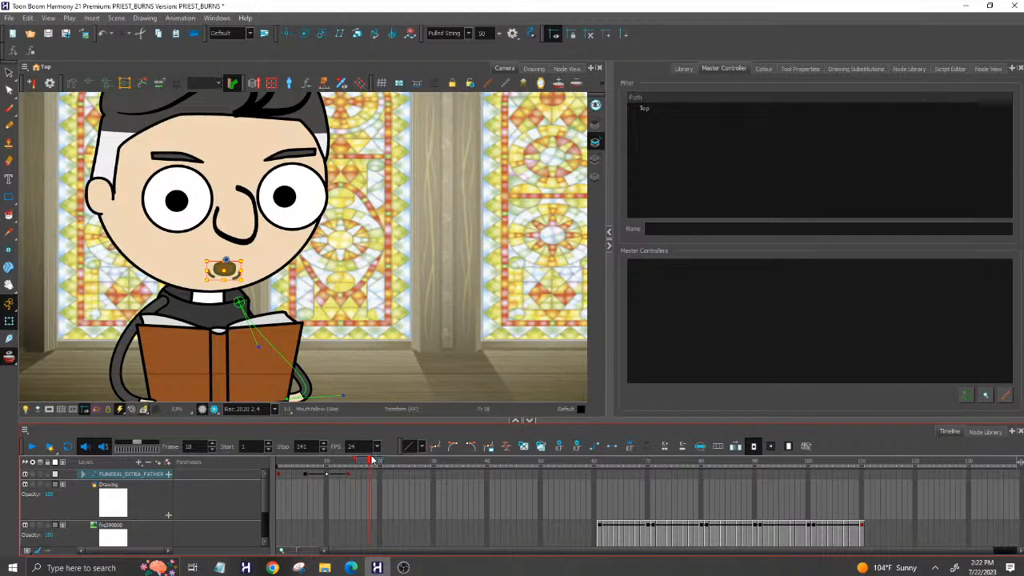
drag(365, 463, 370, 464)
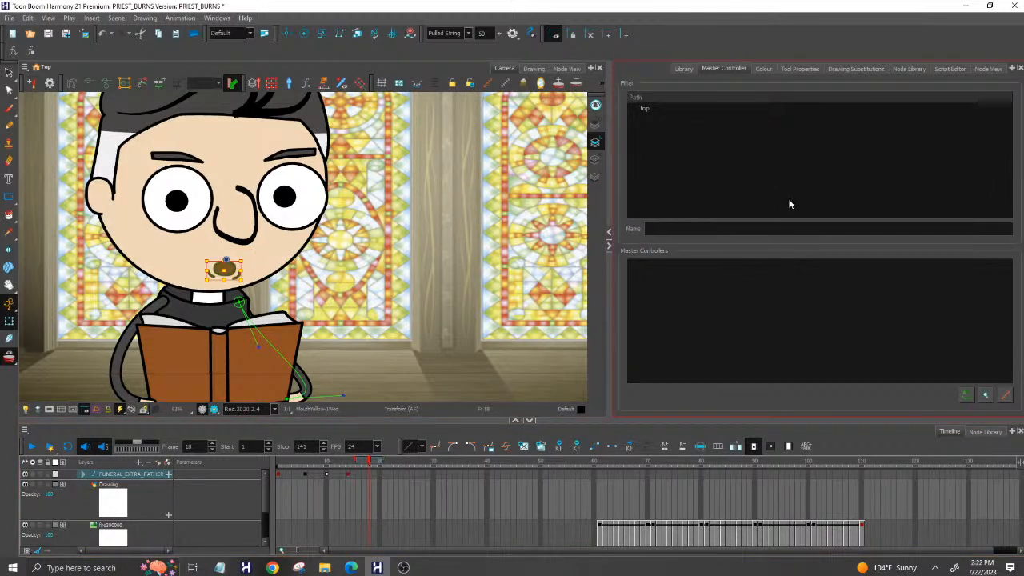
click(861, 69)
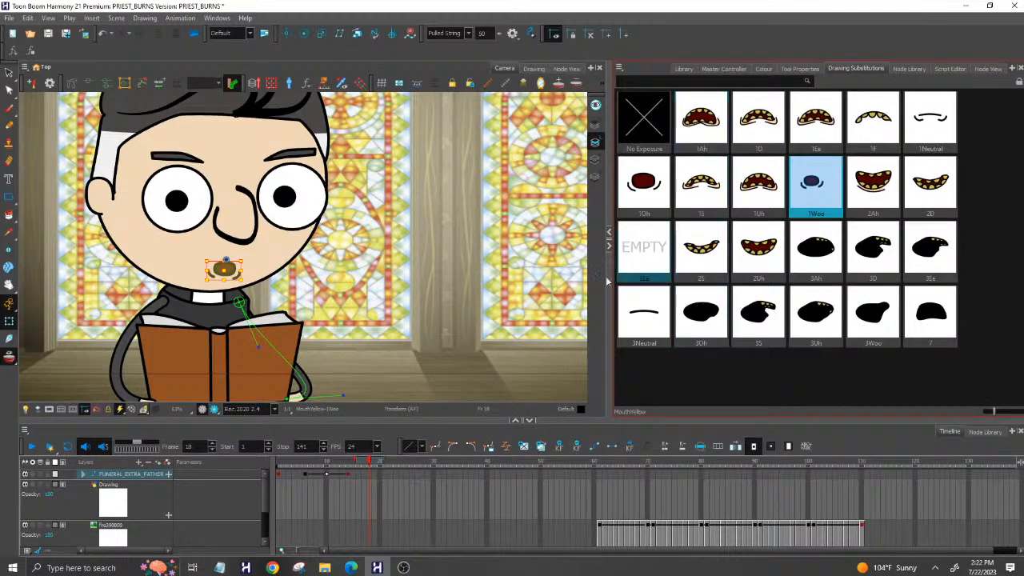
Try the 2S mouth drawing at frame 1 and set the mouth back to 1F.
click(290, 464)
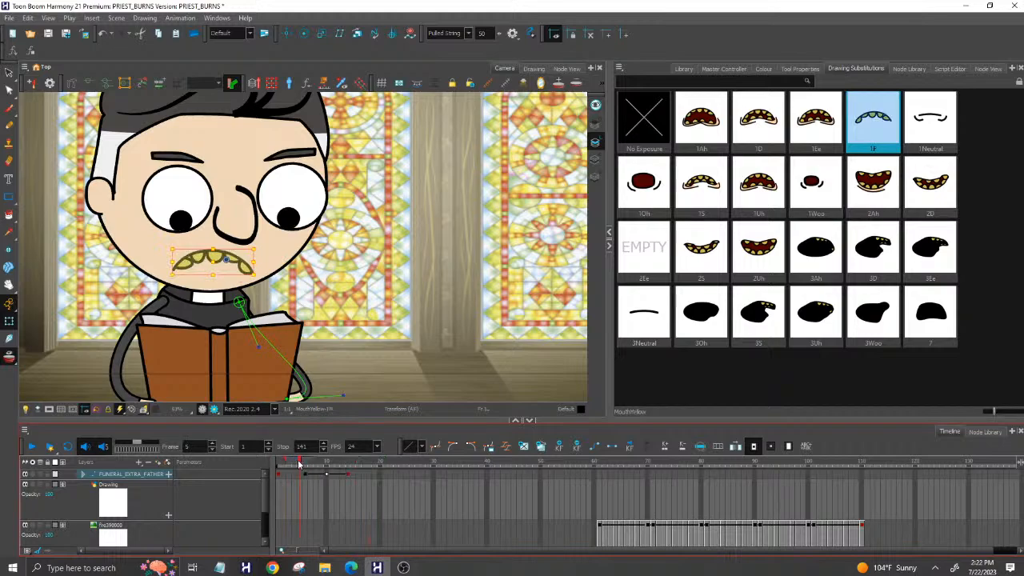
click(318, 464)
drag(318, 465, 279, 461)
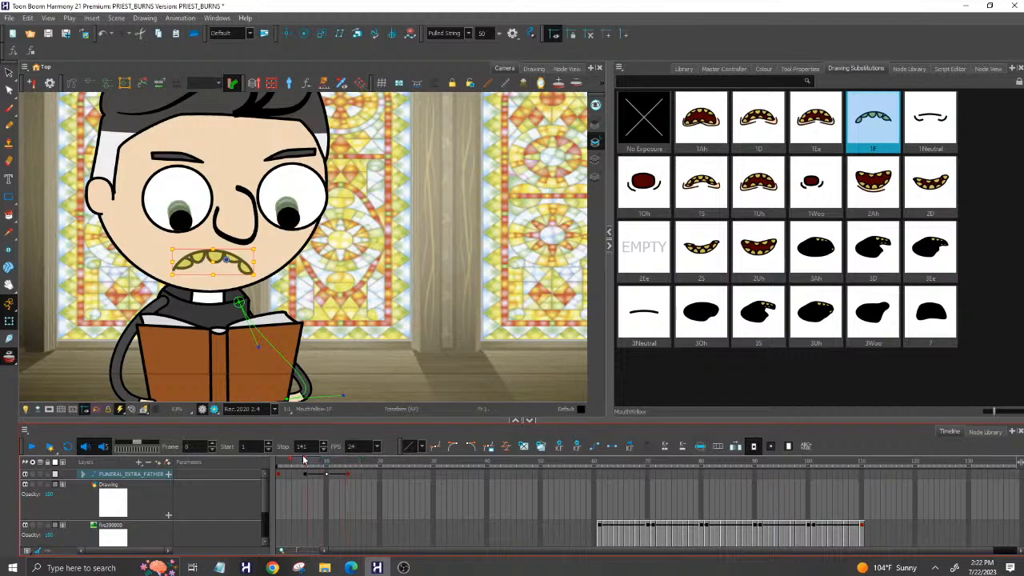
click(719, 253)
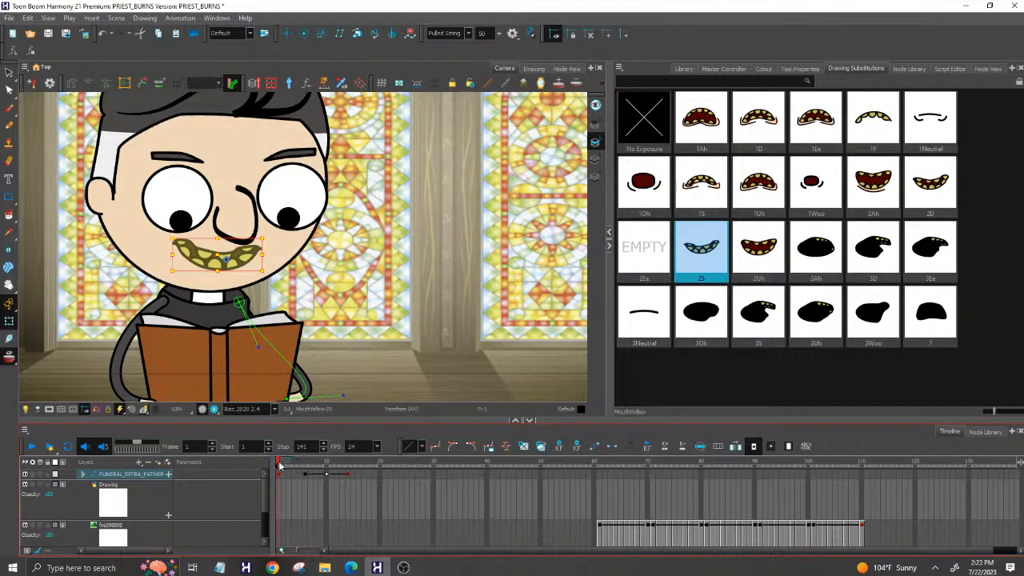
mouse_move(280, 464)
mouse_down()
mouse_move(325, 465)
mouse_move(280, 465)
mouse_up()
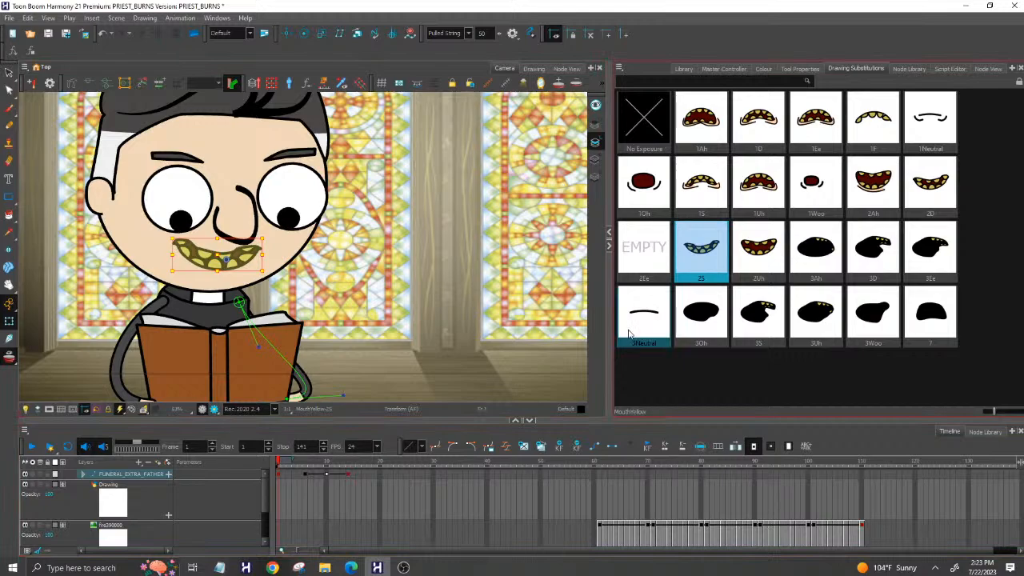
click(882, 131)
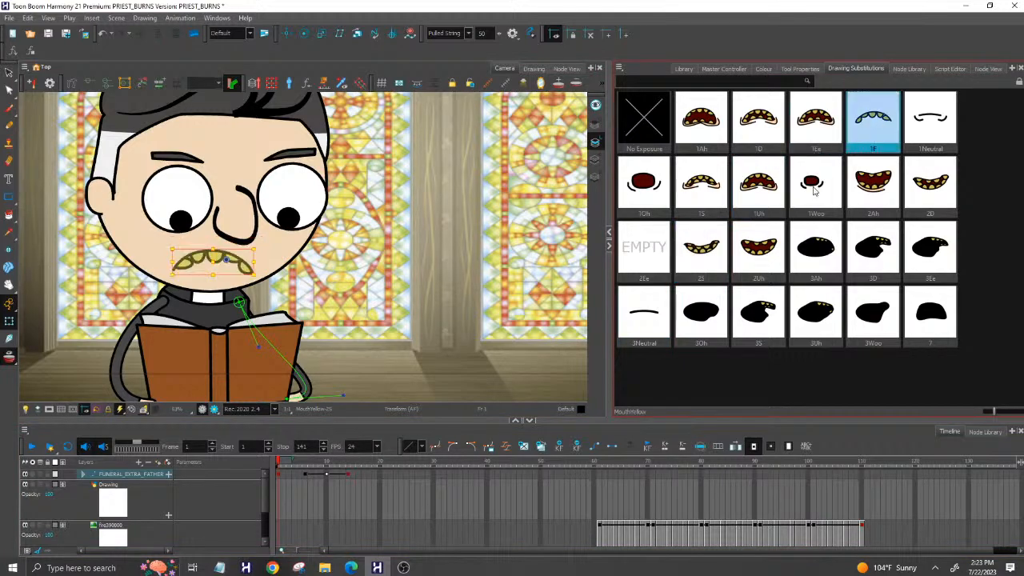
Try the 2S mouth drawing at frame 18, and settle on 1F for the priest's mouth there.
drag(279, 465, 351, 466)
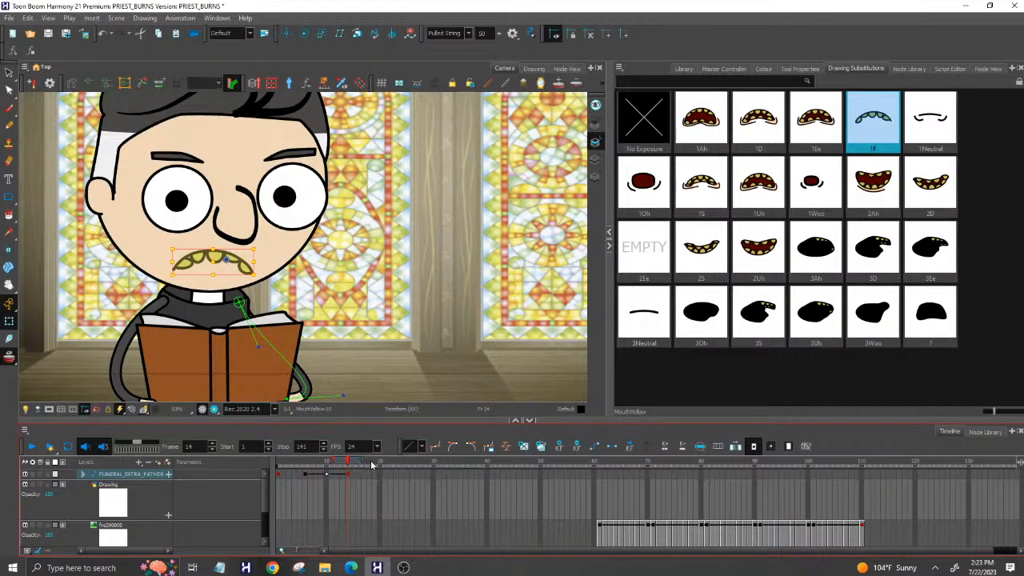
click(371, 465)
drag(348, 463, 370, 463)
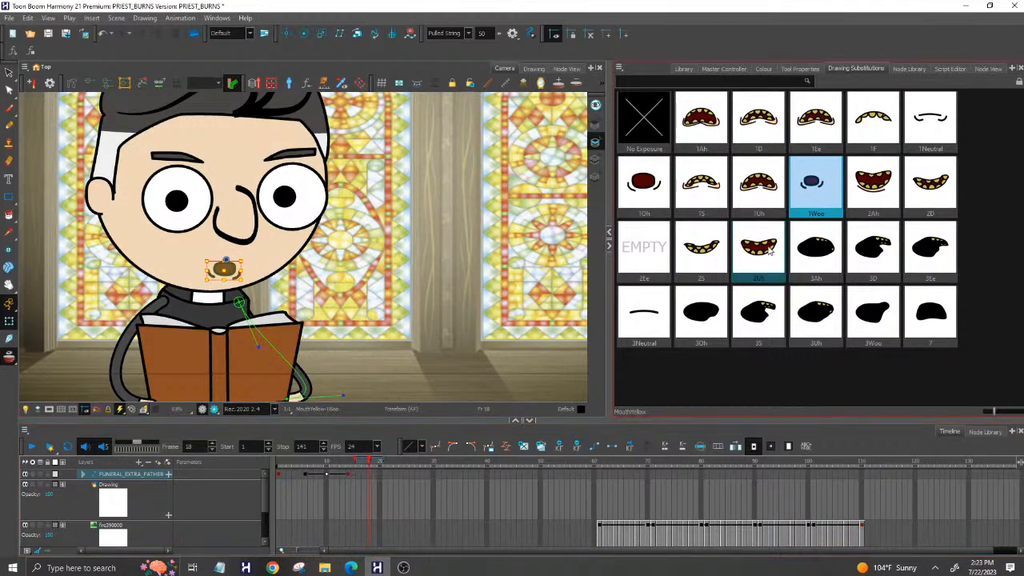
click(712, 264)
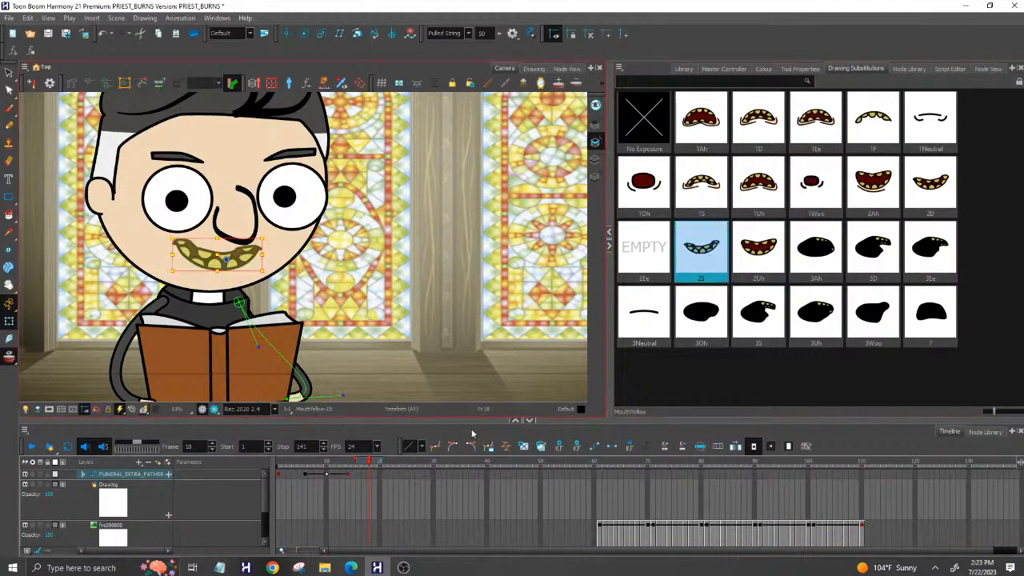
mouse_move(342, 462)
mouse_down()
mouse_move(413, 462)
mouse_move(349, 466)
mouse_move(371, 466)
mouse_up()
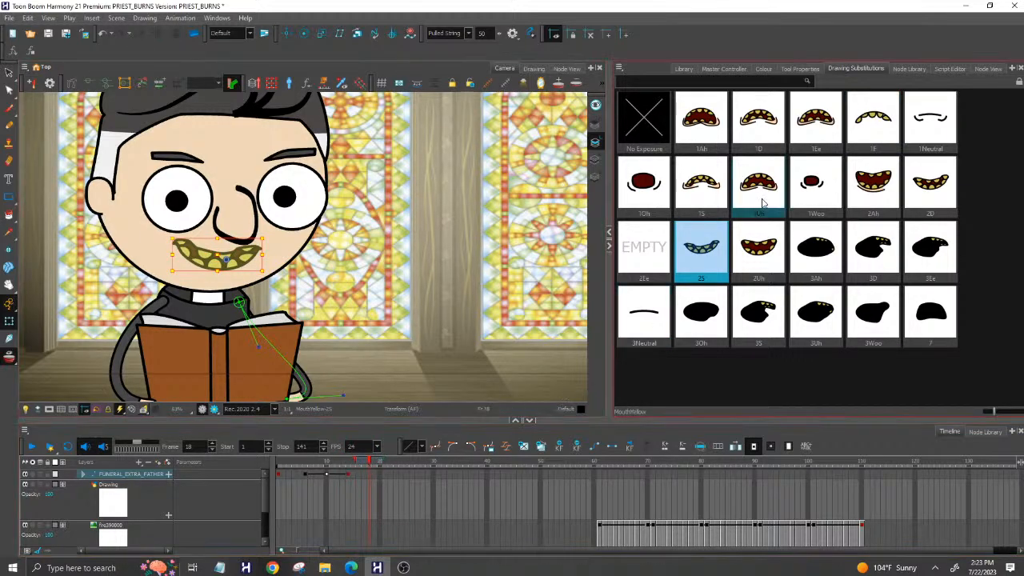
click(881, 133)
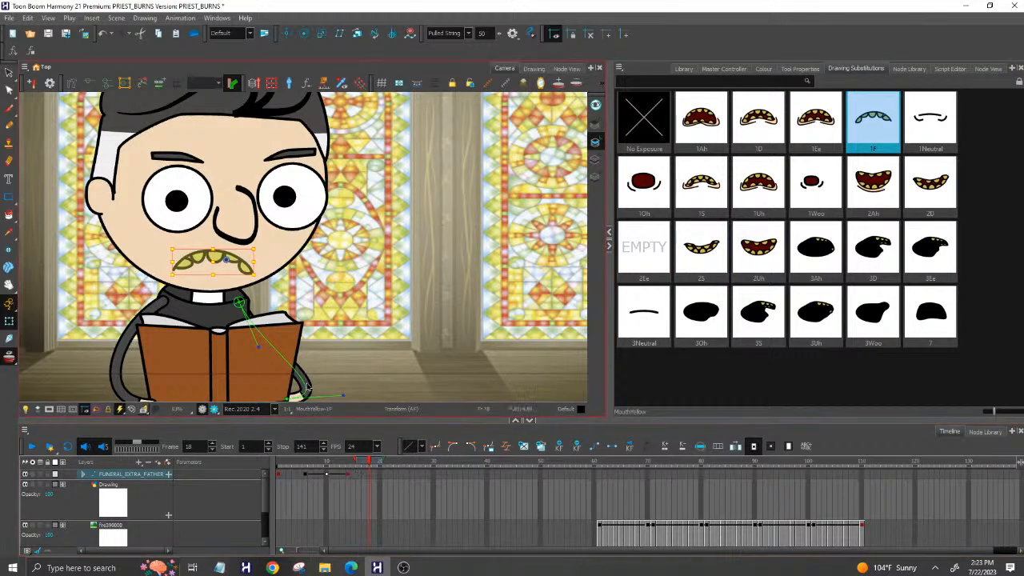
drag(340, 462, 374, 462)
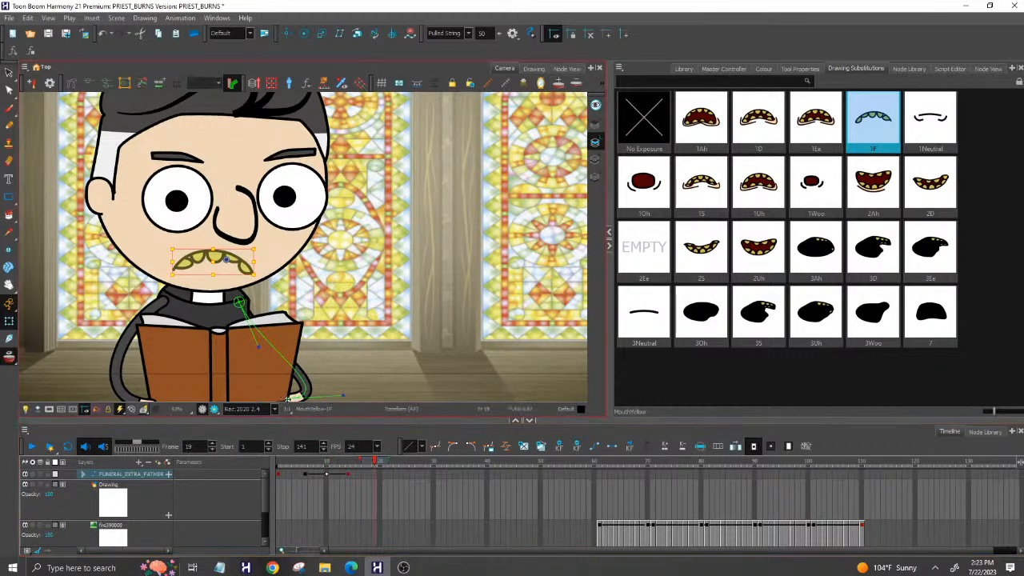
At frame 20, pull the priest's left hand off the book and out to the side, bending the arm so the hand points up.
click(287, 397)
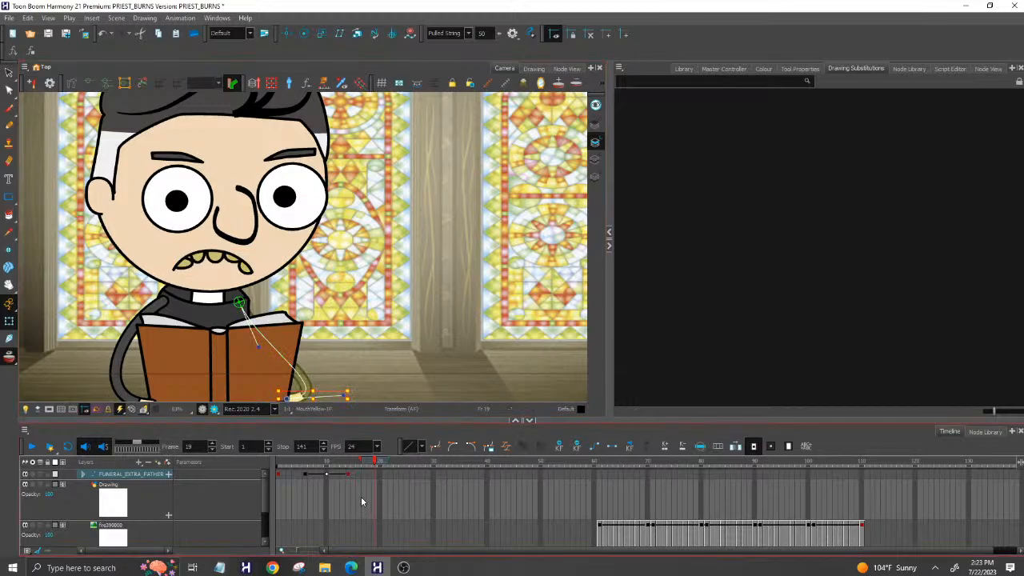
click(348, 473)
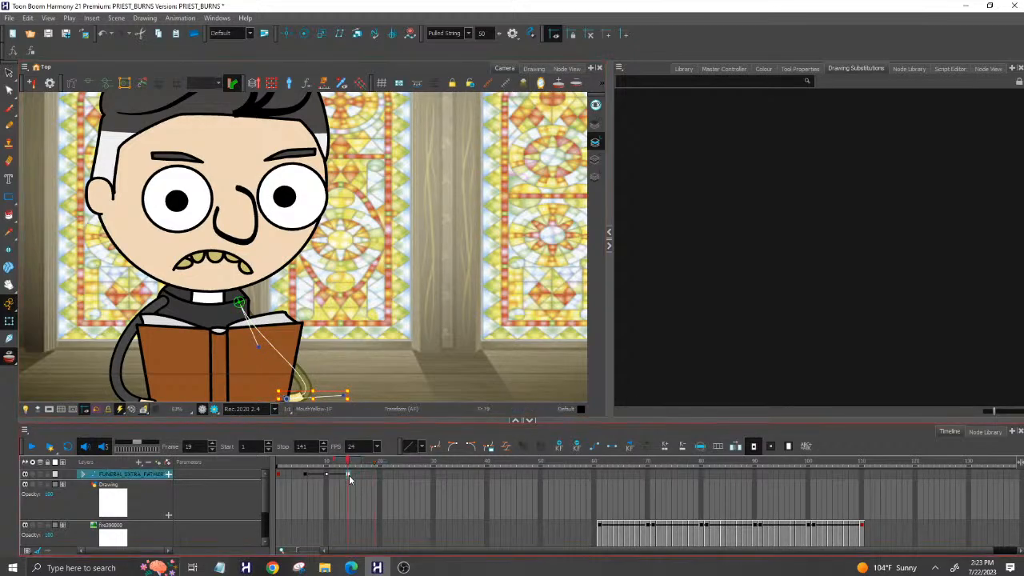
drag(353, 464, 381, 465)
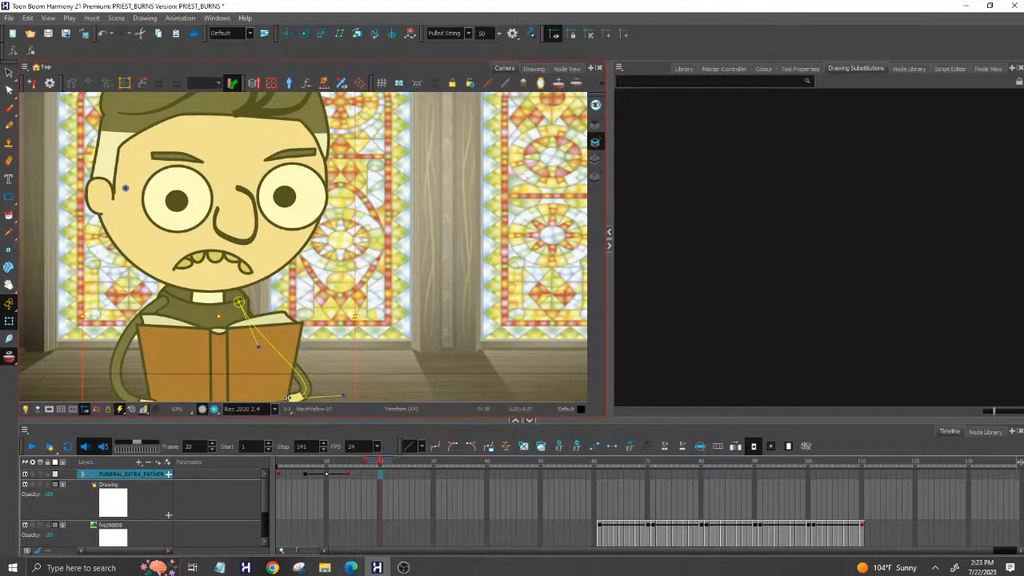
drag(292, 397, 354, 370)
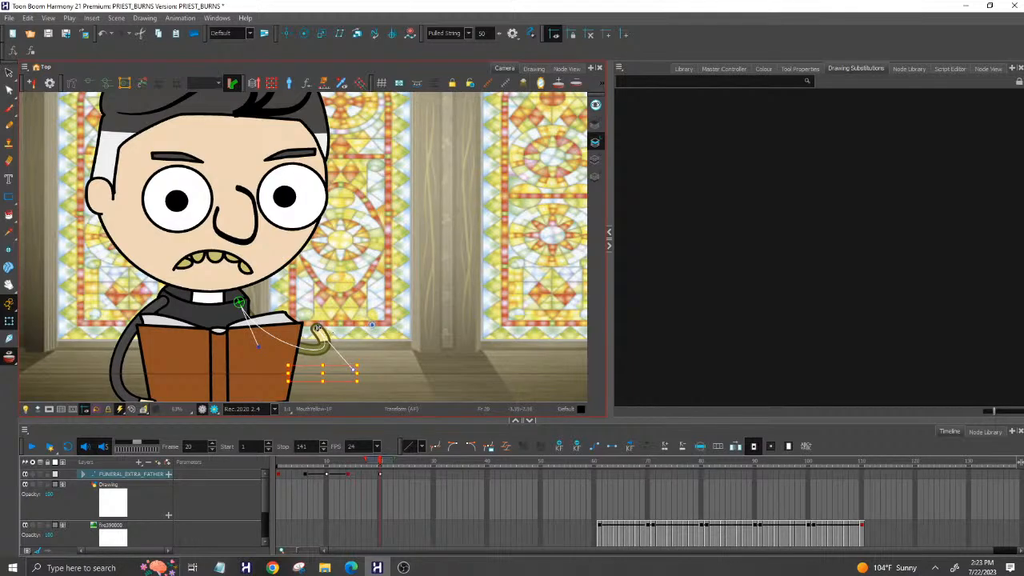
click(317, 327)
drag(317, 325, 327, 317)
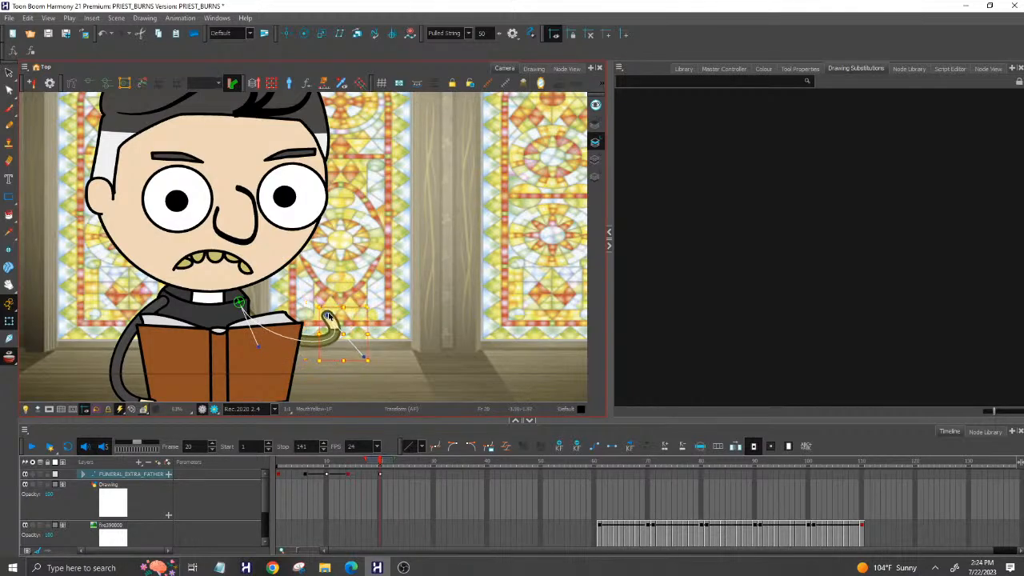
Add a keyframe to the rig at frame 23 to hold the outstretched arm pose, and go to frame 27.
click(383, 473)
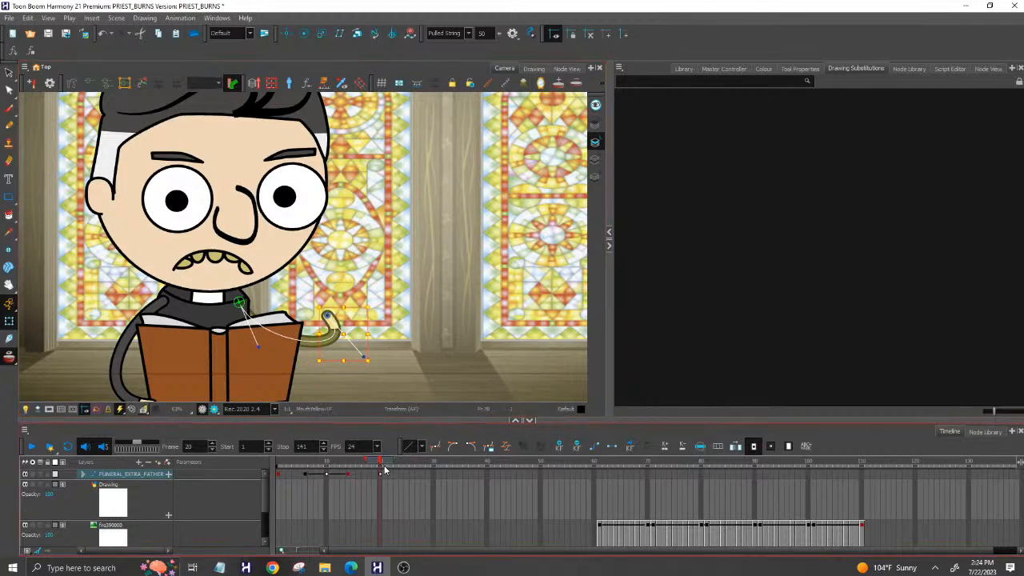
mouse_move(383, 464)
mouse_down()
mouse_move(307, 463)
mouse_move(383, 460)
mouse_up()
click(681, 238)
drag(385, 467, 398, 462)
click(560, 446)
click(415, 462)
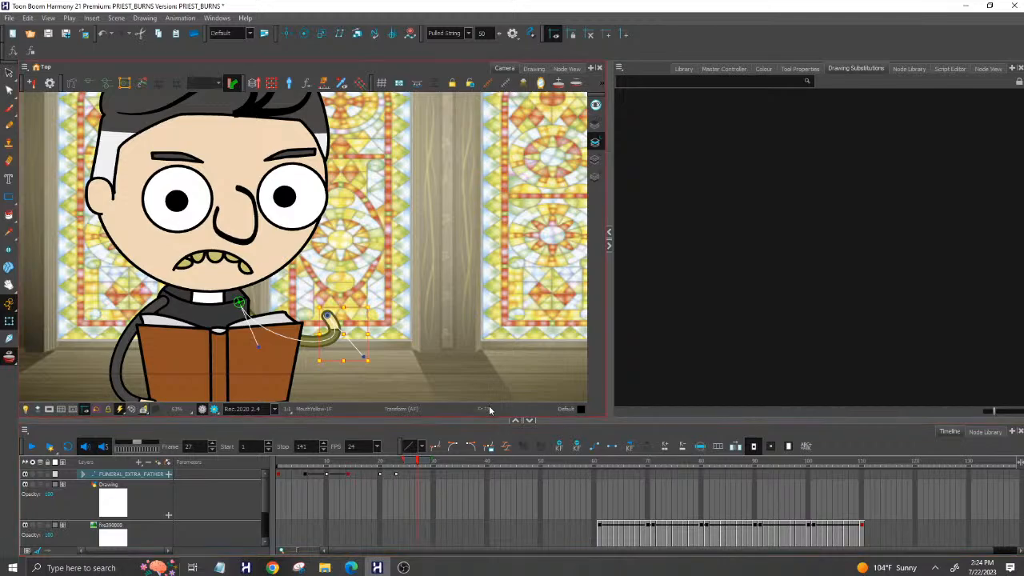
Add a rig keyframe at frame 27 and bring the priest's left hand up to his chin, curving the forearm outward with its handle.
click(559, 447)
drag(327, 316, 294, 276)
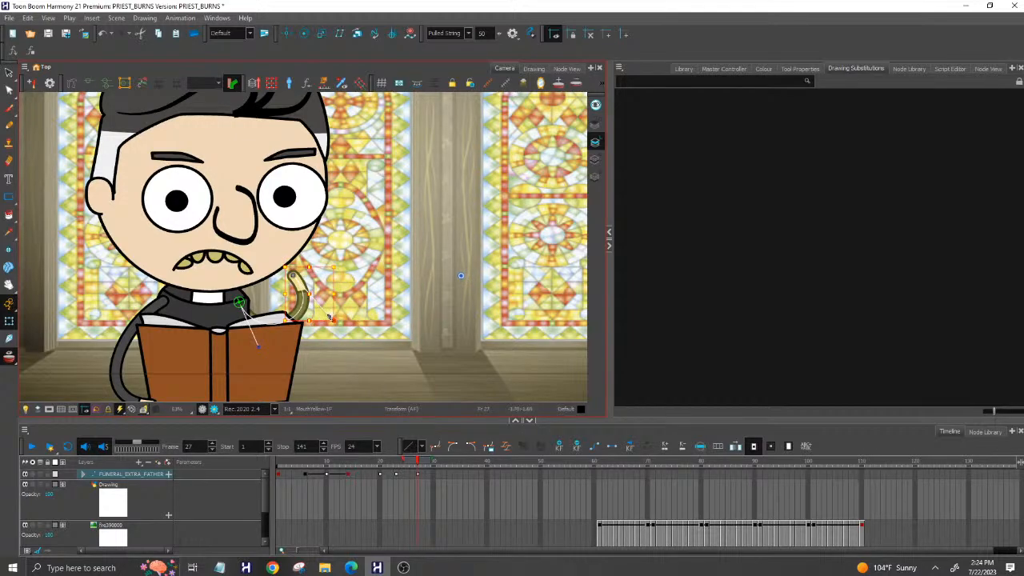
mouse_move(329, 318)
mouse_down()
mouse_move(358, 330)
mouse_move(344, 322)
mouse_up()
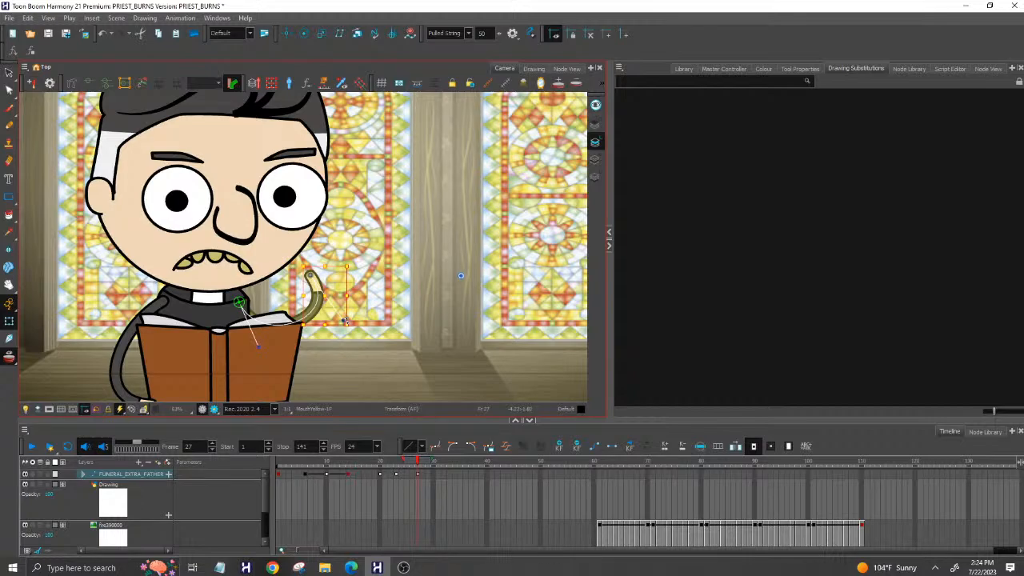
key(ctrl+z)
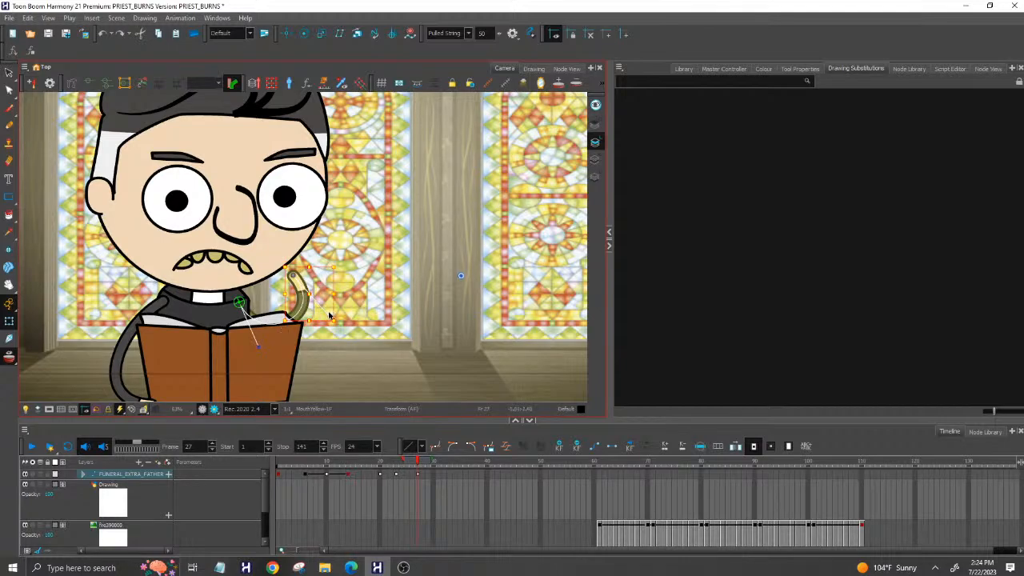
scroll(328, 314, up, 1)
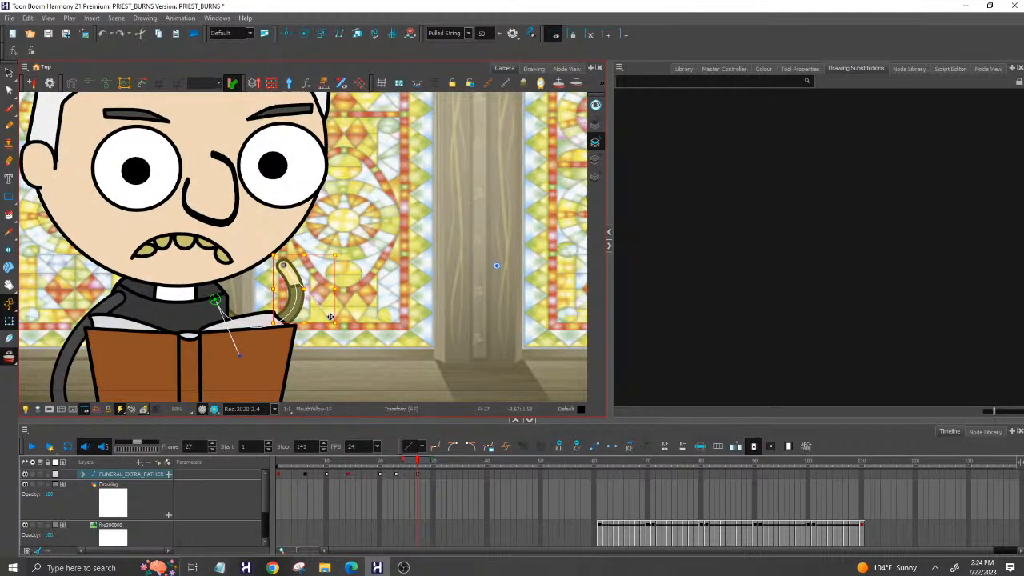
drag(331, 317, 371, 341)
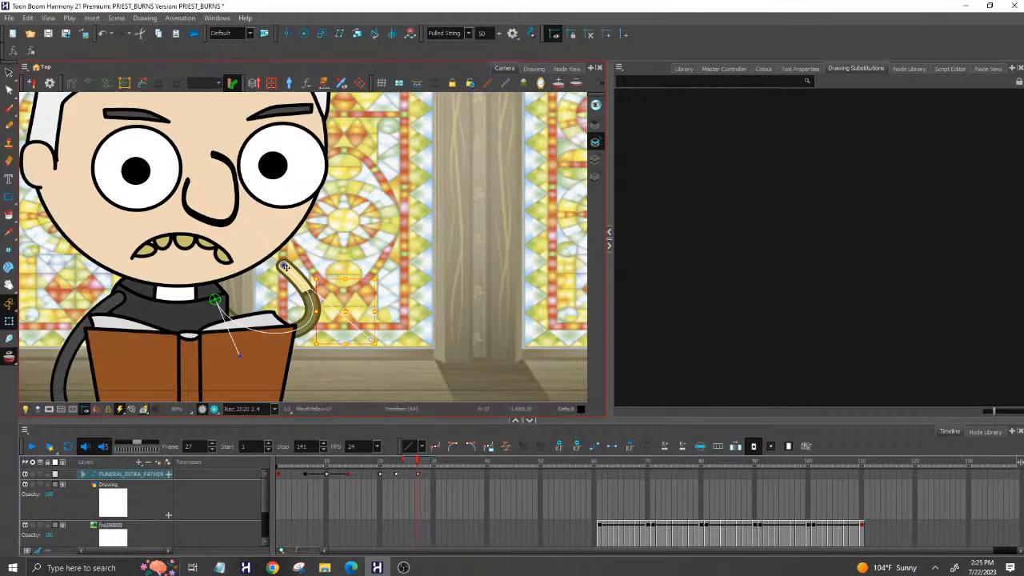
Try to select the raised left arm's White drawing with the Select tool, and return to the Transform tool.
click(122, 241)
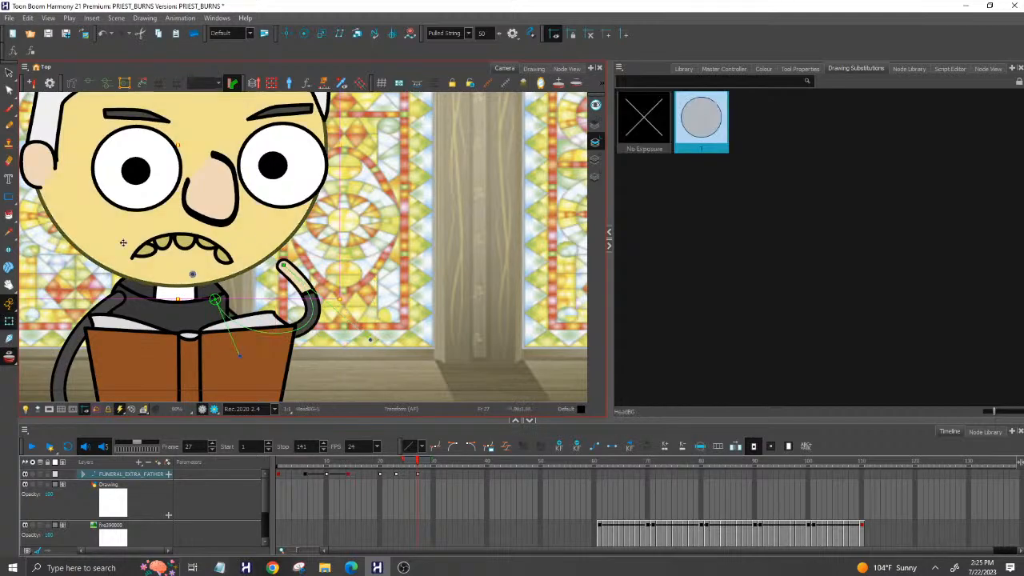
click(157, 319)
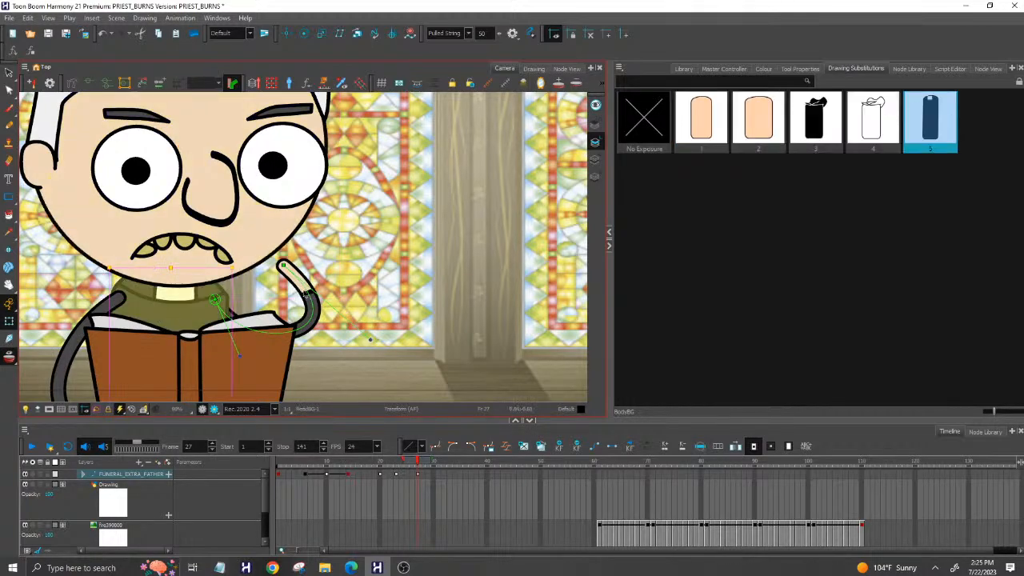
click(165, 366)
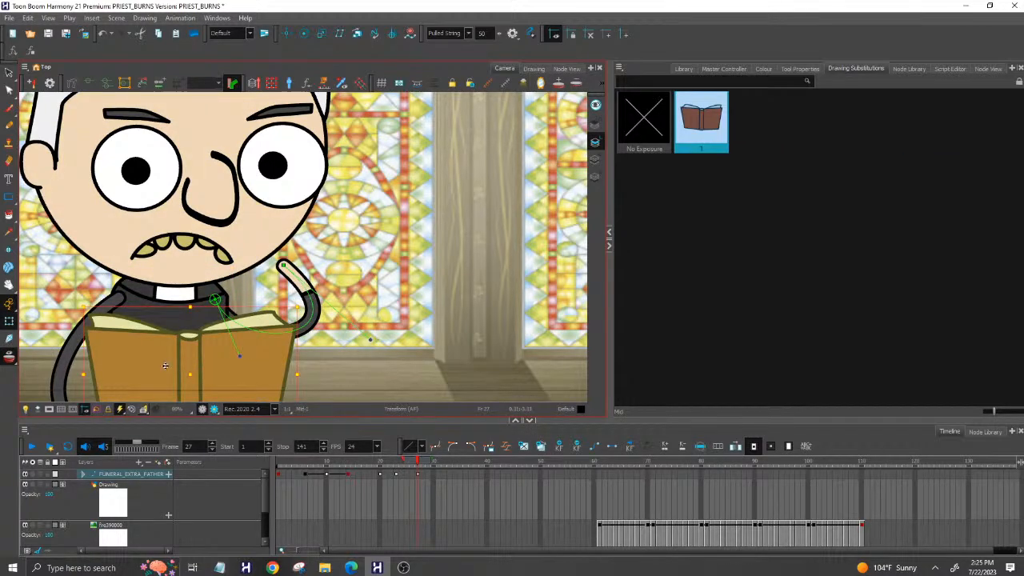
click(303, 290)
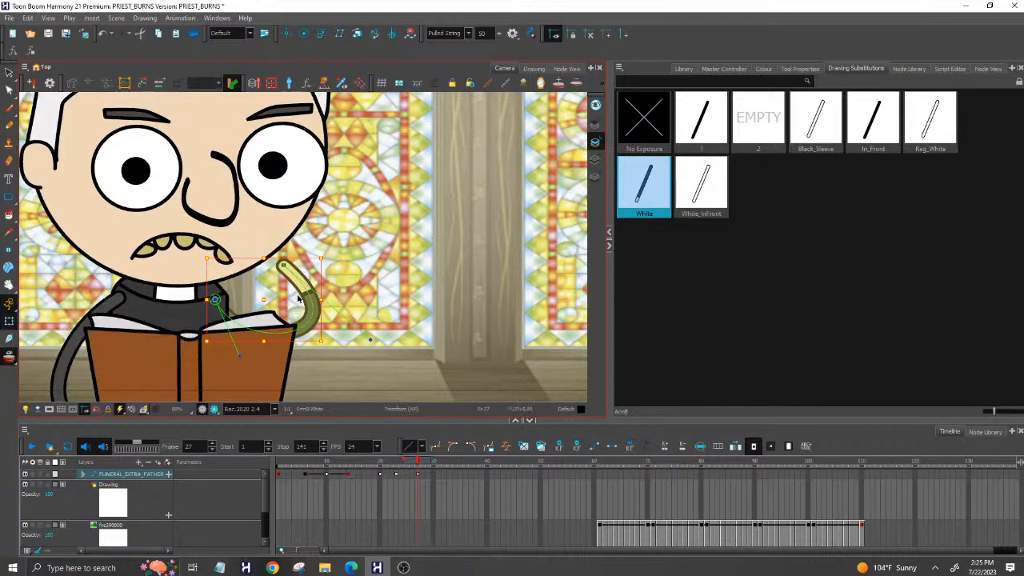
click(9, 72)
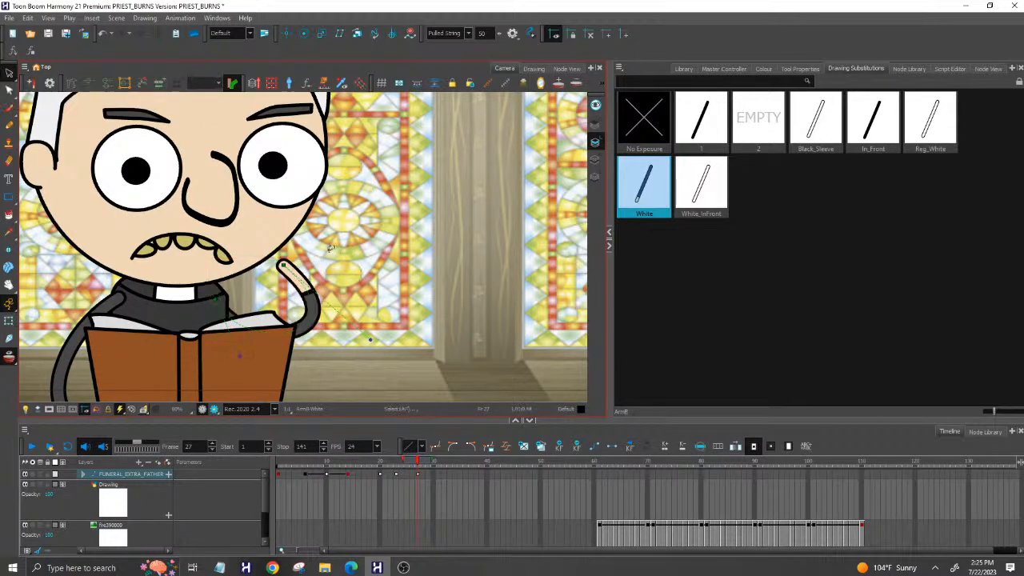
mouse_move(326, 256)
mouse_down()
mouse_move(324, 241)
mouse_move(432, 354)
mouse_move(339, 242)
mouse_up()
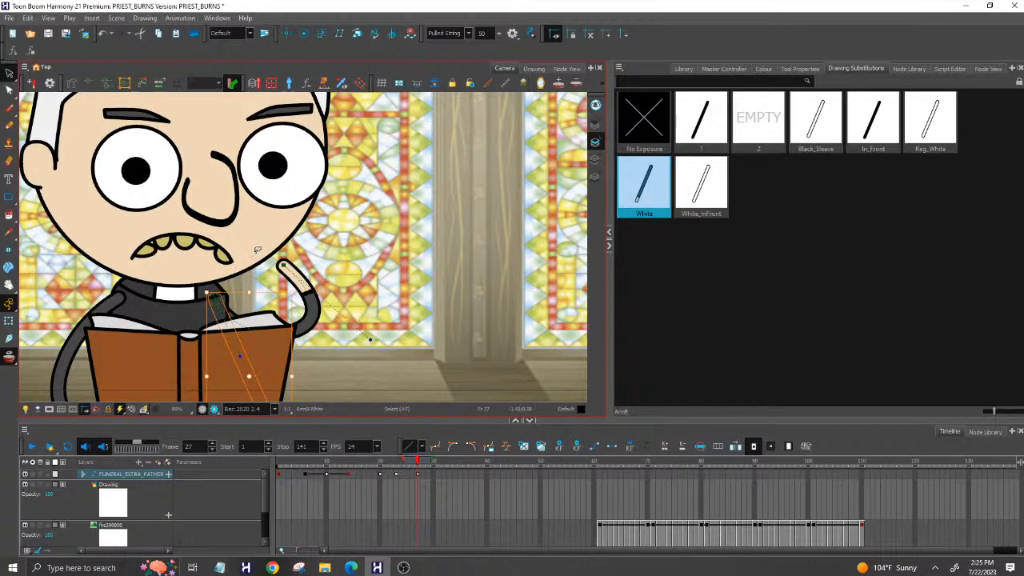
click(10, 74)
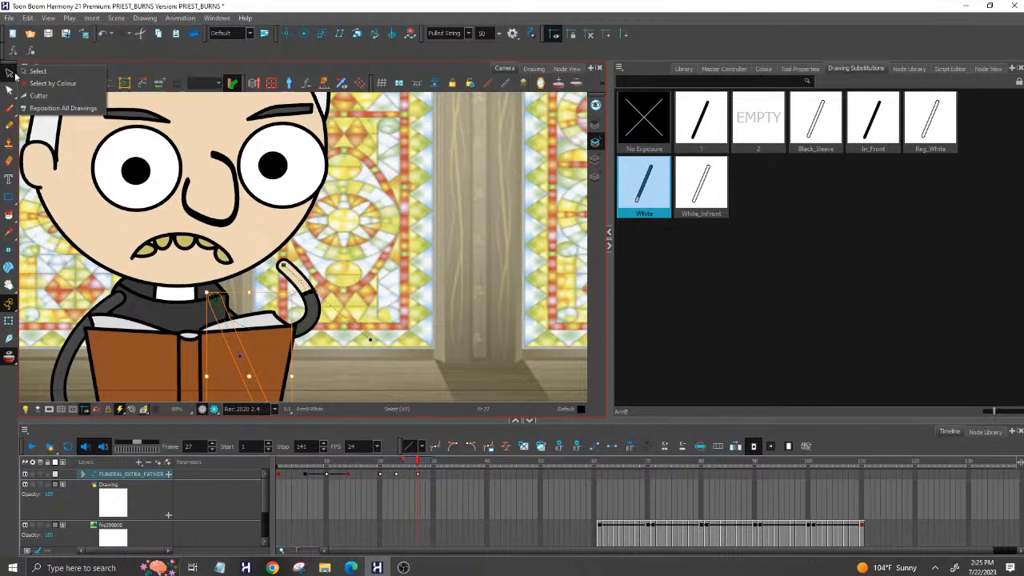
click(306, 4)
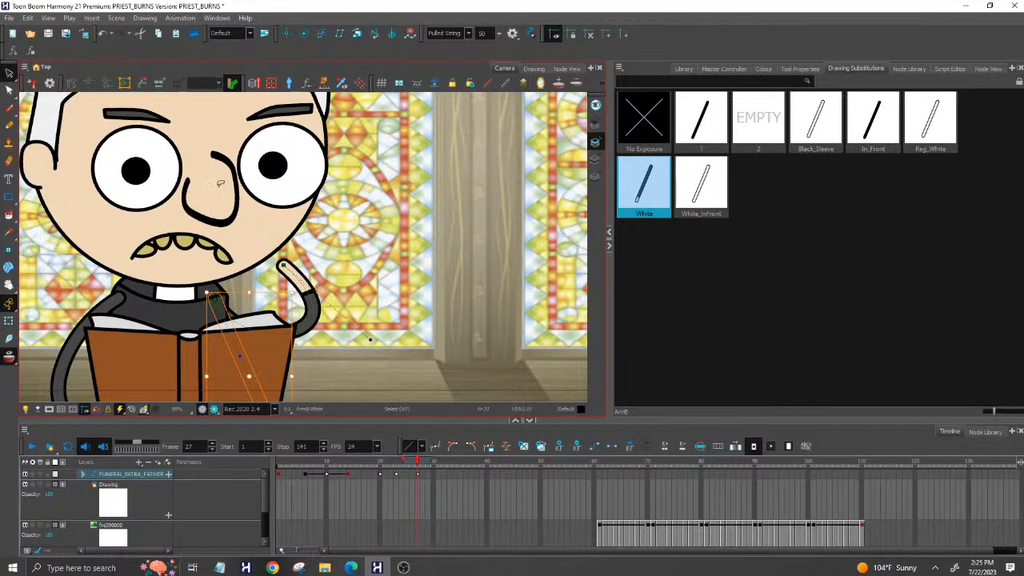
click(9, 321)
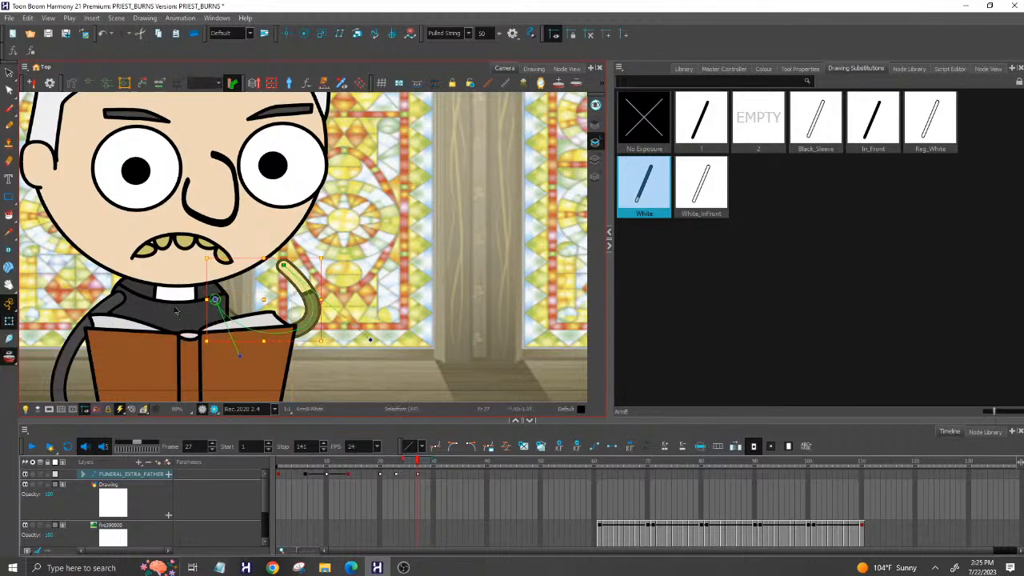
Try again to lasso the raised arm's artwork with the Select tool, deselect it, and go back to transforming the arm layer.
key(alt+s)
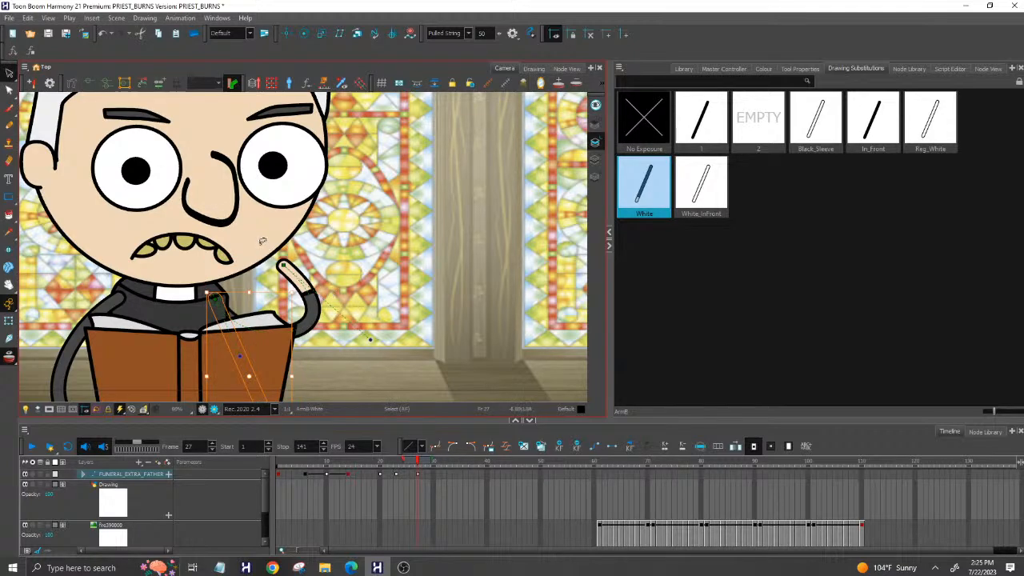
mouse_move(262, 242)
mouse_down()
mouse_move(396, 290)
mouse_move(291, 353)
mouse_move(244, 353)
mouse_up()
click(10, 322)
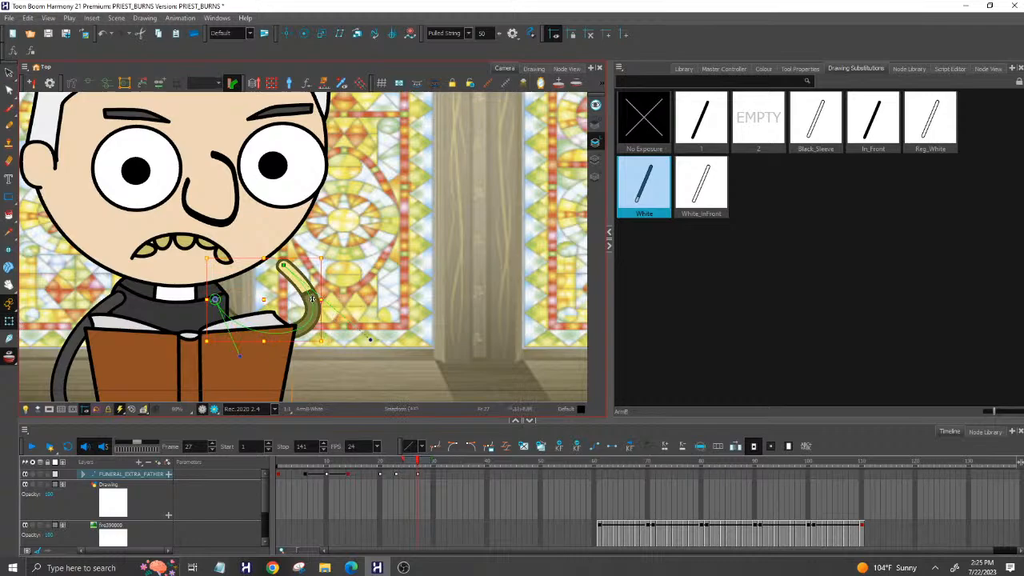
click(8, 72)
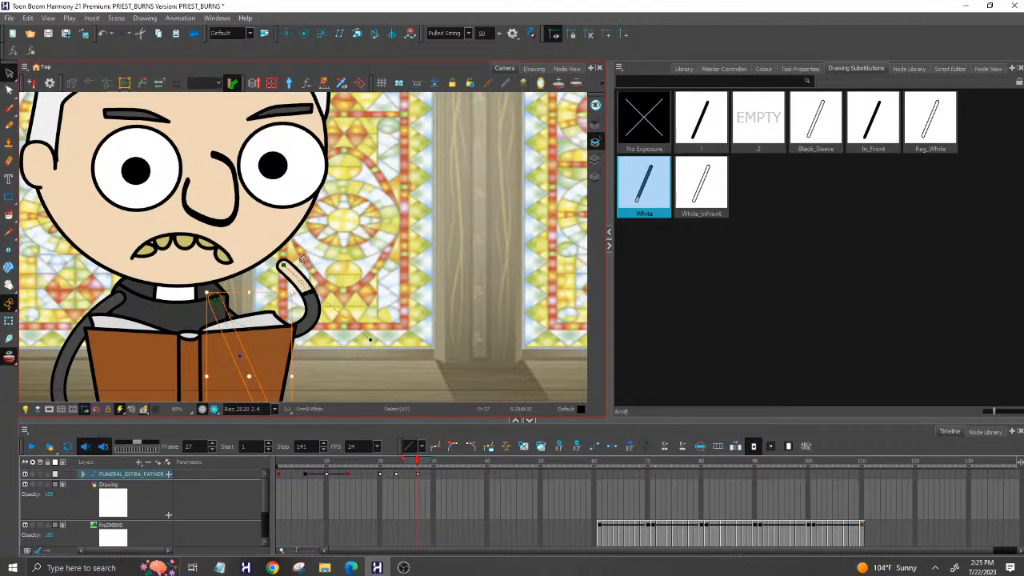
click(10, 73)
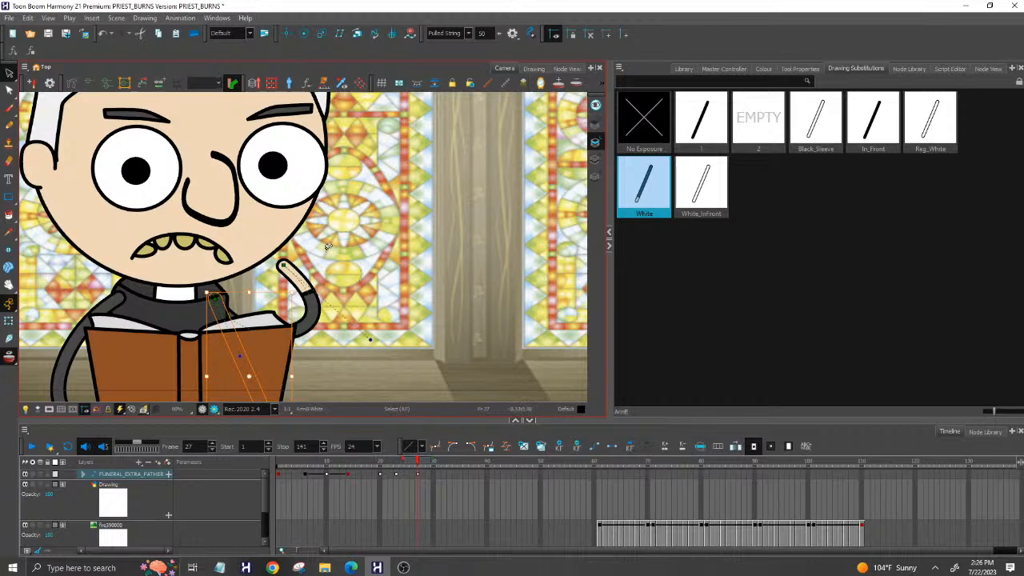
click(296, 219)
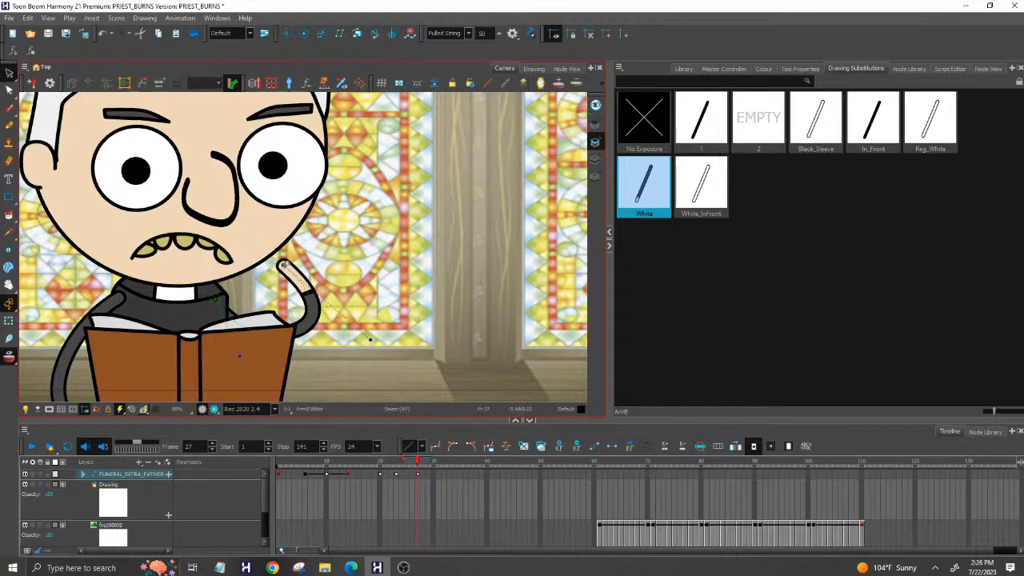
click(9, 321)
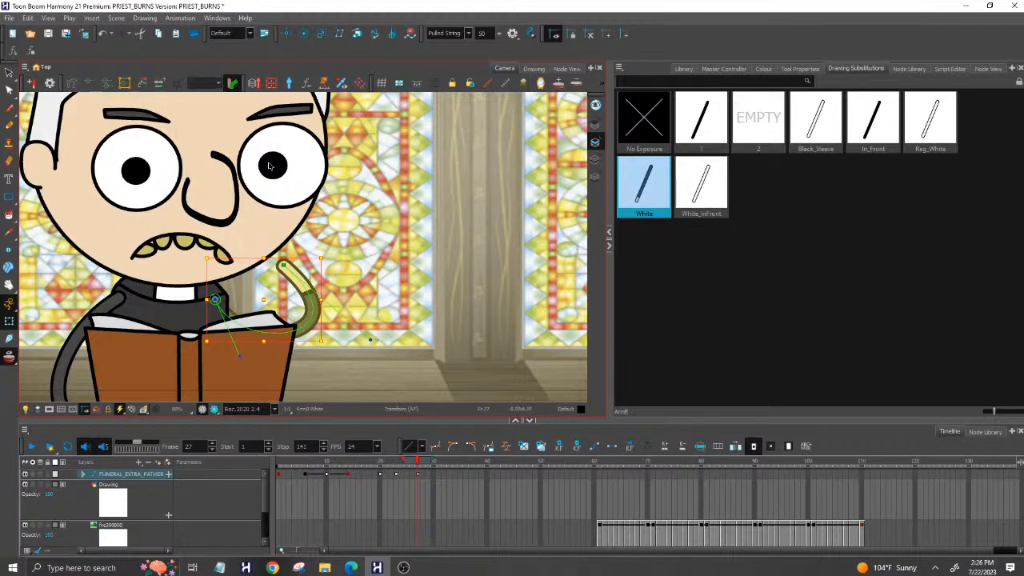
Show the deformation controls of the priest's eye, and switch the displayed controls back to the left arm.
click(665, 218)
click(283, 266)
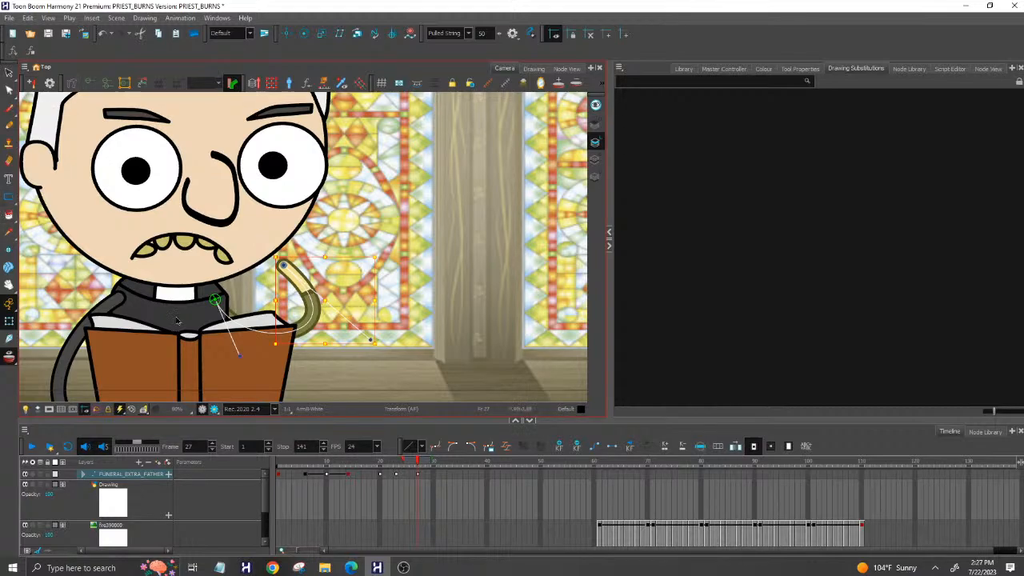
click(292, 276)
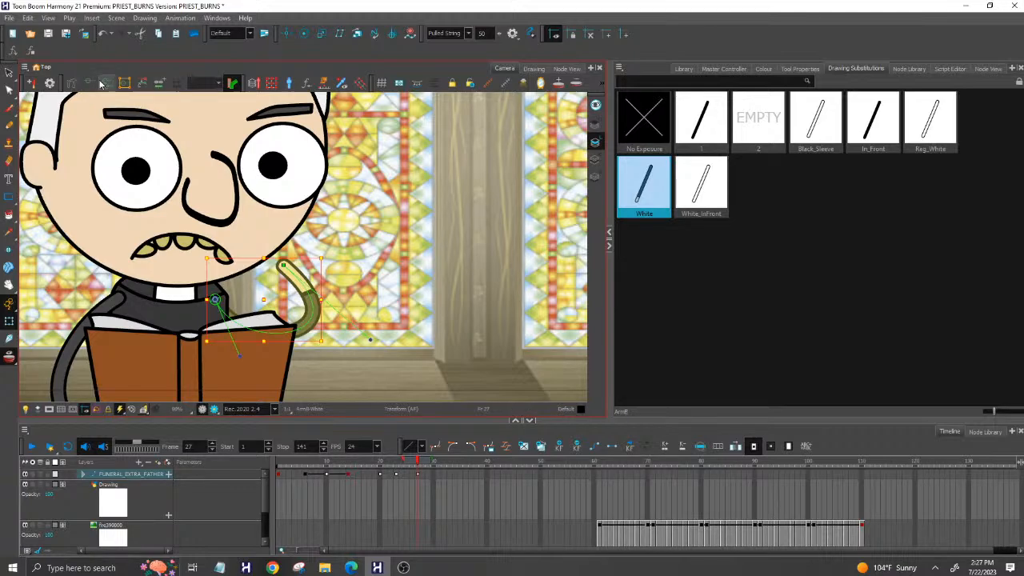
click(112, 196)
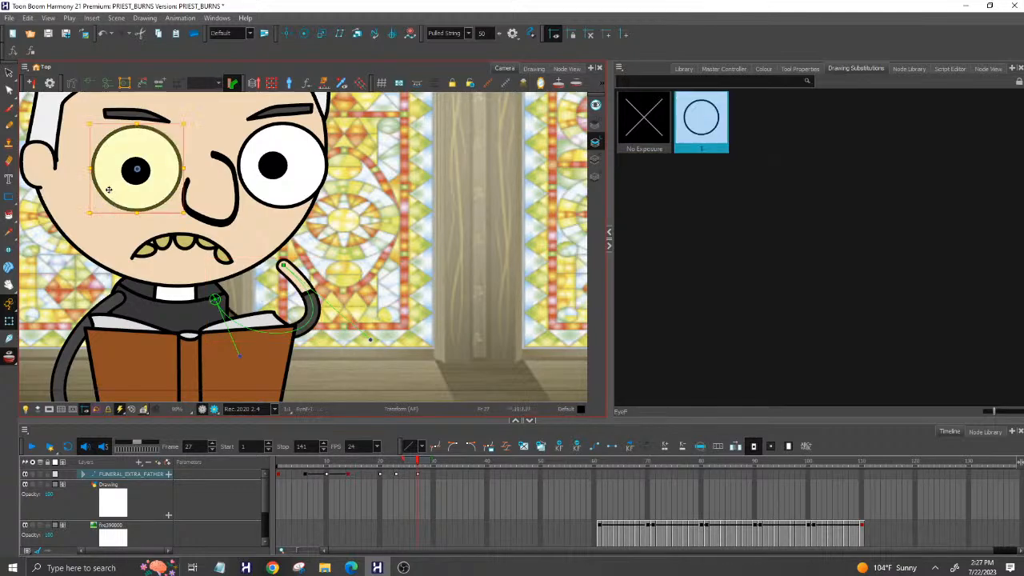
click(90, 85)
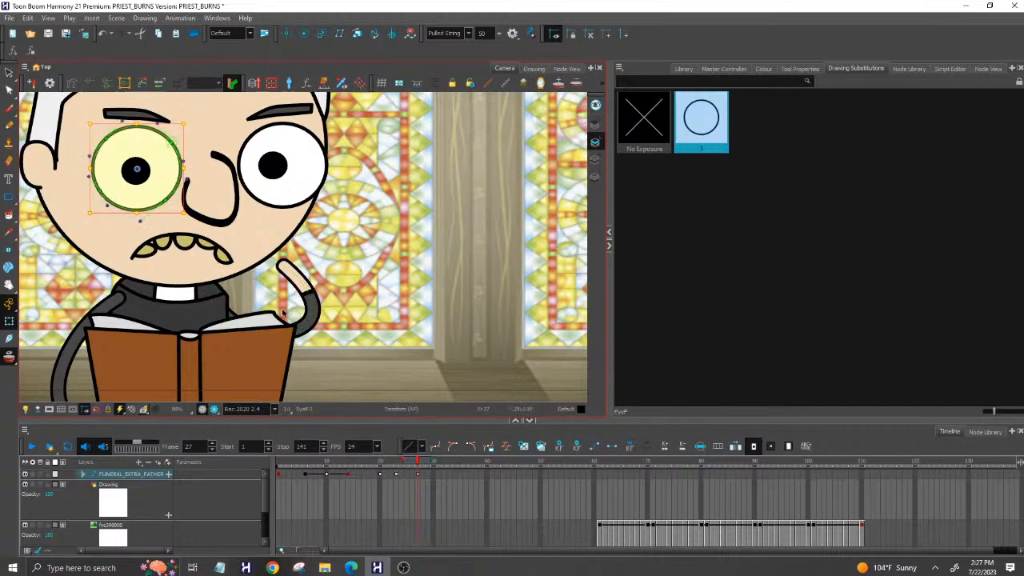
click(305, 318)
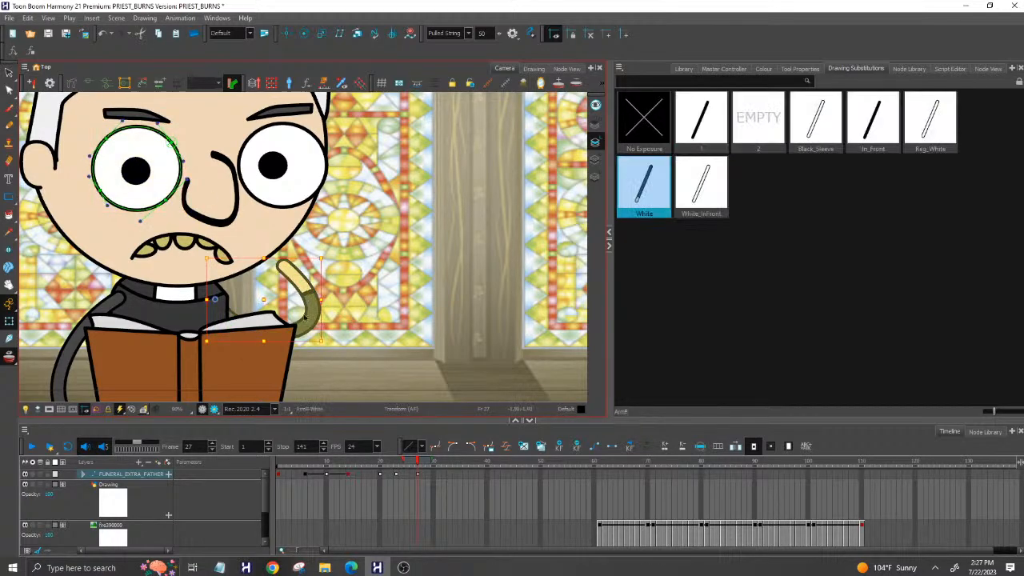
click(91, 85)
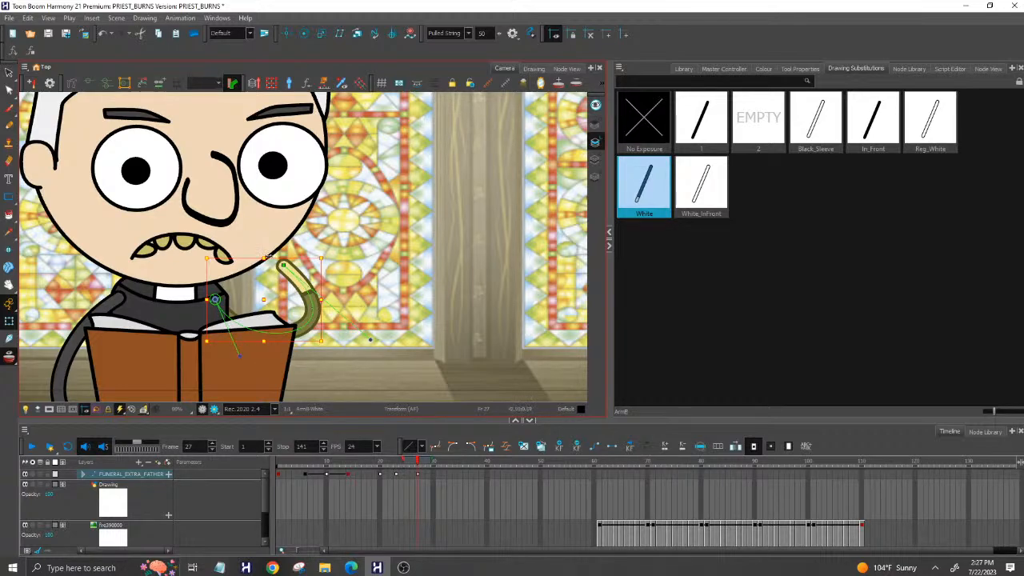
click(402, 269)
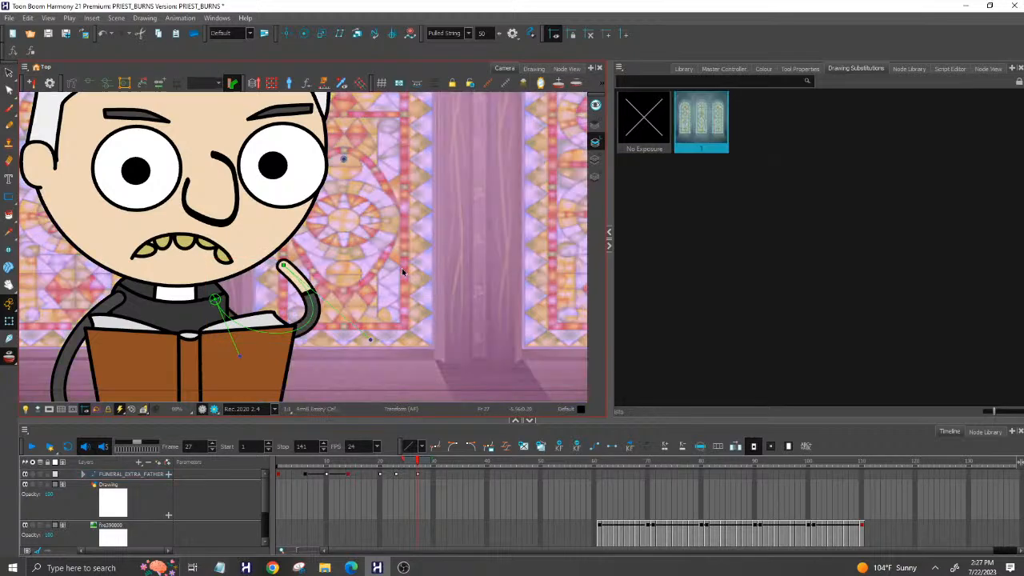
Nudge the left hand's deformation point slightly closer to the chin, fine-tune its curve handle, and deselect the arm.
mouse_move(283, 264)
mouse_down()
mouse_move(340, 260)
mouse_move(281, 261)
mouse_up()
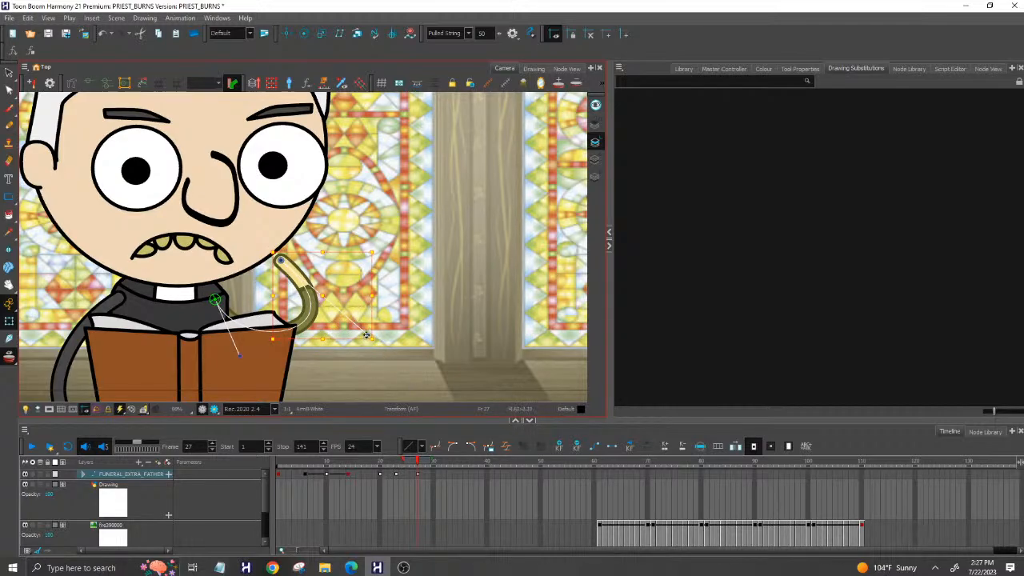
mouse_move(367, 335)
mouse_down()
mouse_move(402, 303)
mouse_move(376, 313)
mouse_move(368, 331)
mouse_up()
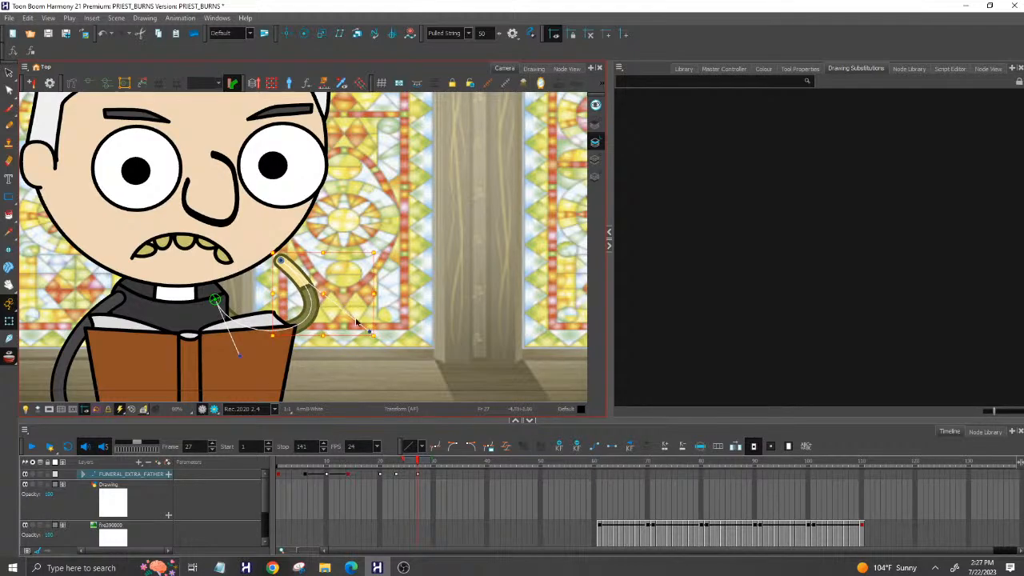
scroll(288, 309, down, 2)
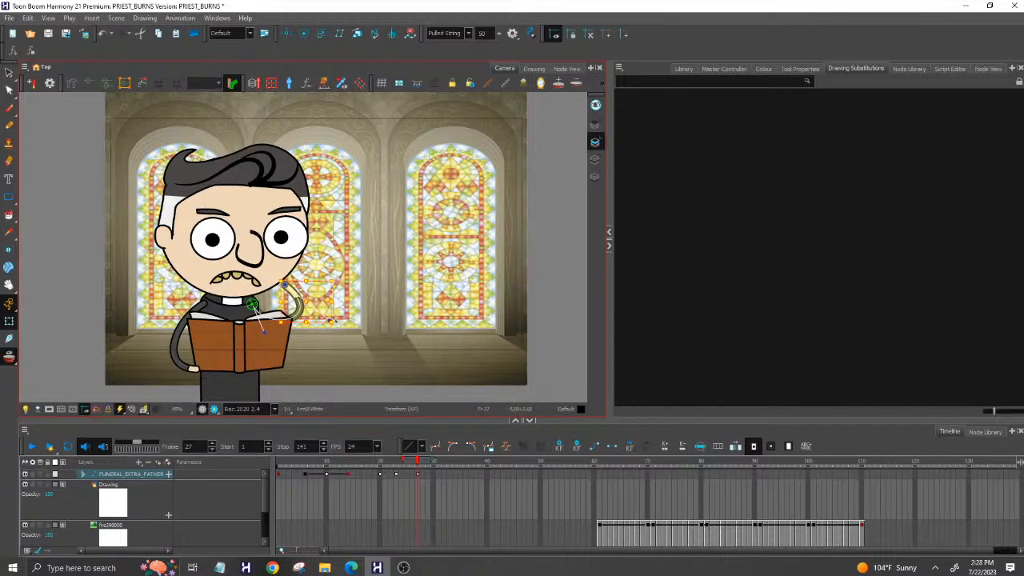
click(83, 308)
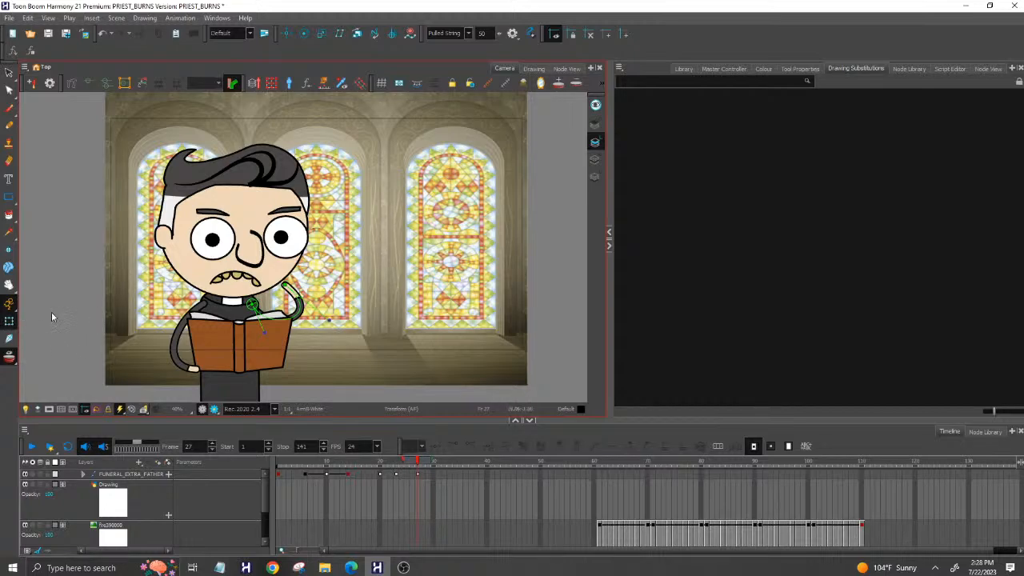
scroll(193, 232, down, 2)
scroll(232, 276, up, 4)
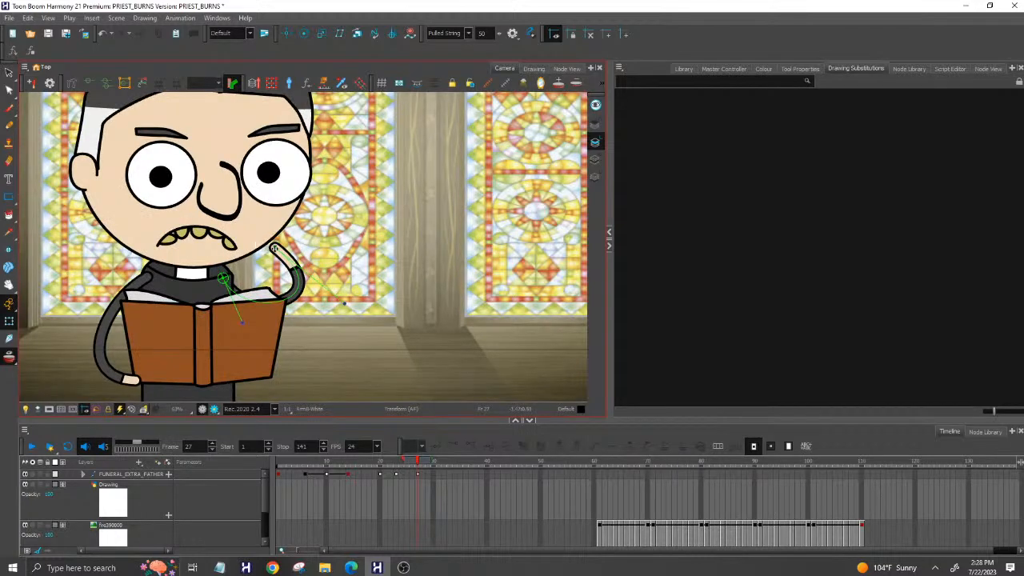
Scrub the arm movement from frame 1 to 27, and delete the priest rig's keyframe at frame 27.
drag(279, 465, 416, 484)
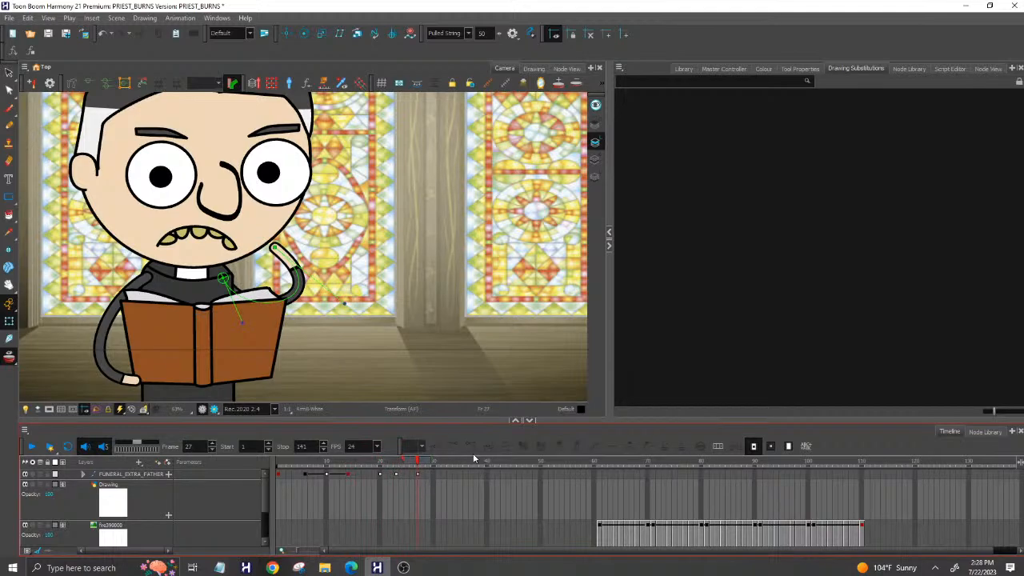
click(418, 478)
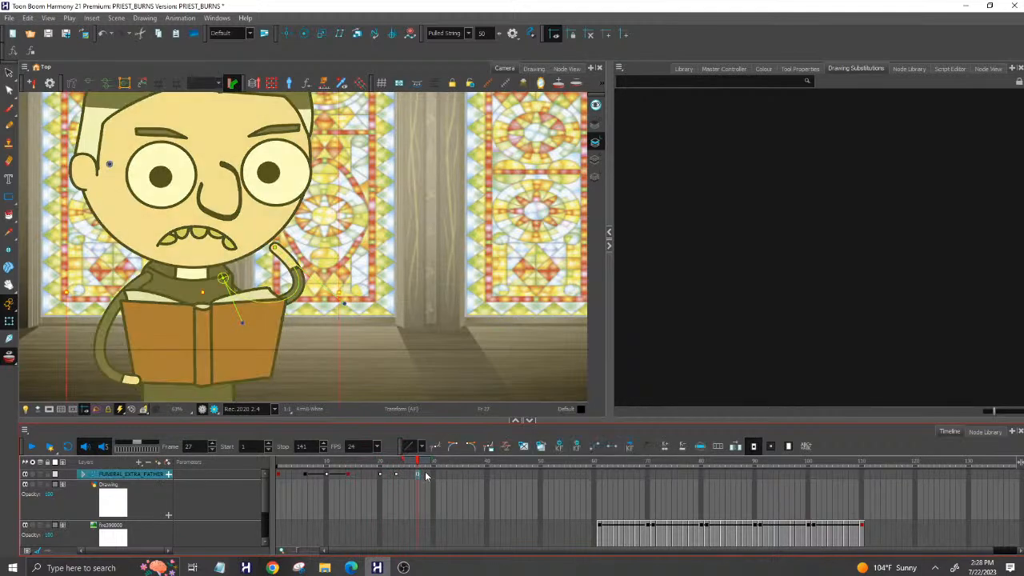
click(577, 448)
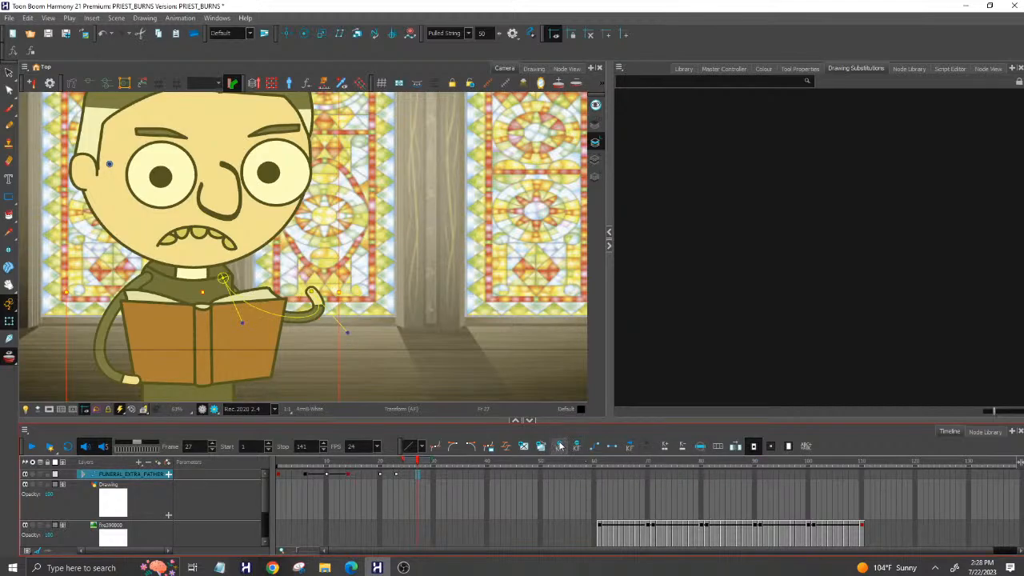
Add a keyframe to the priest rig at frame 27, raise the left hand's deformation point toward the chin, and scrub the movement.
click(561, 448)
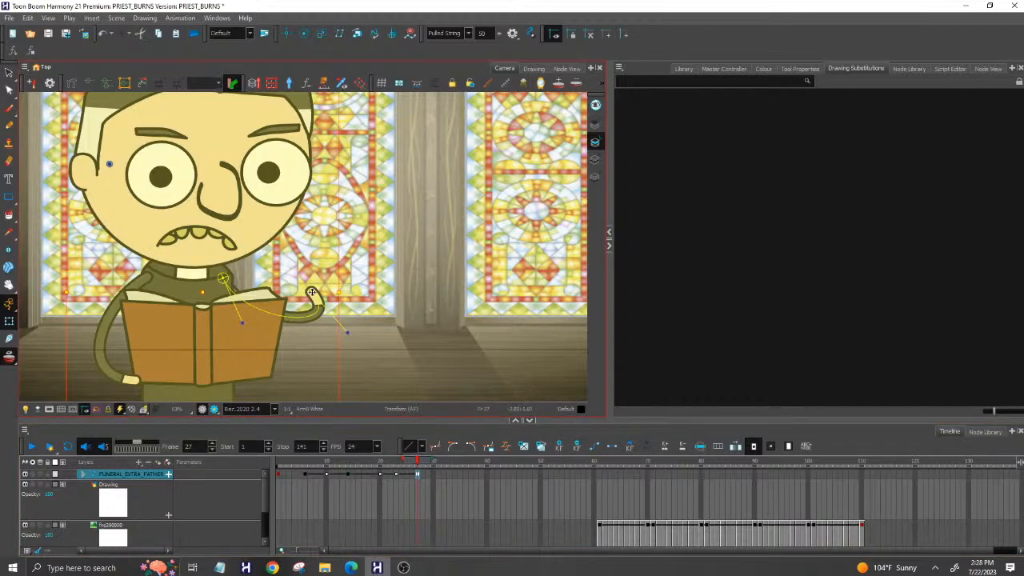
drag(312, 292, 280, 256)
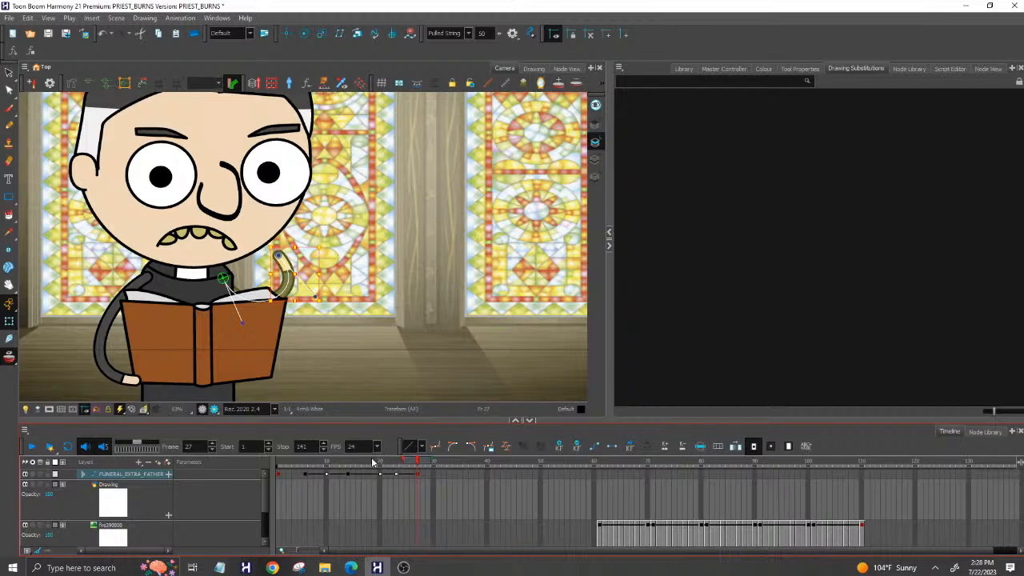
drag(373, 462, 417, 462)
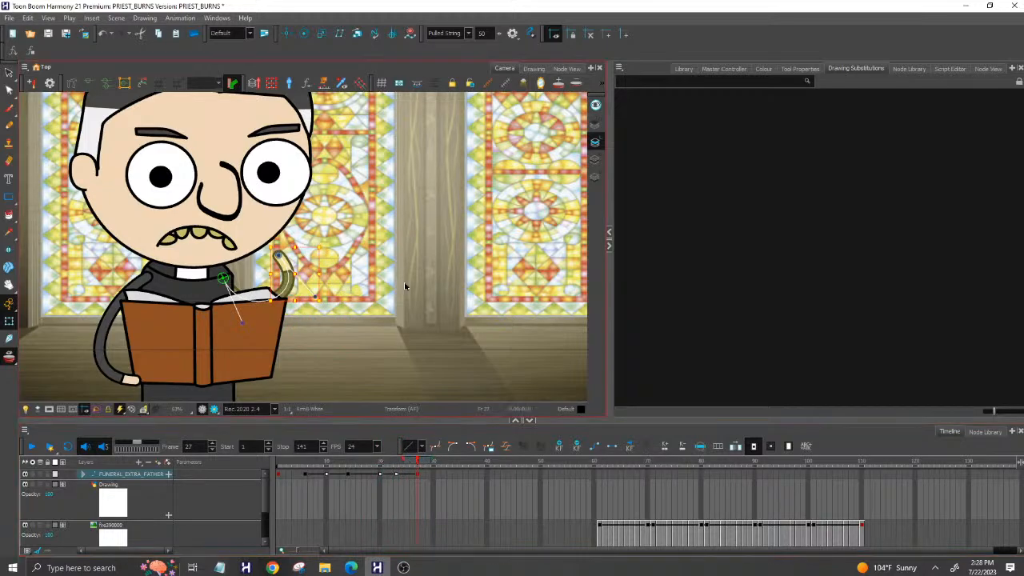
scroll(405, 281, down, 4)
scroll(332, 214, up, 4)
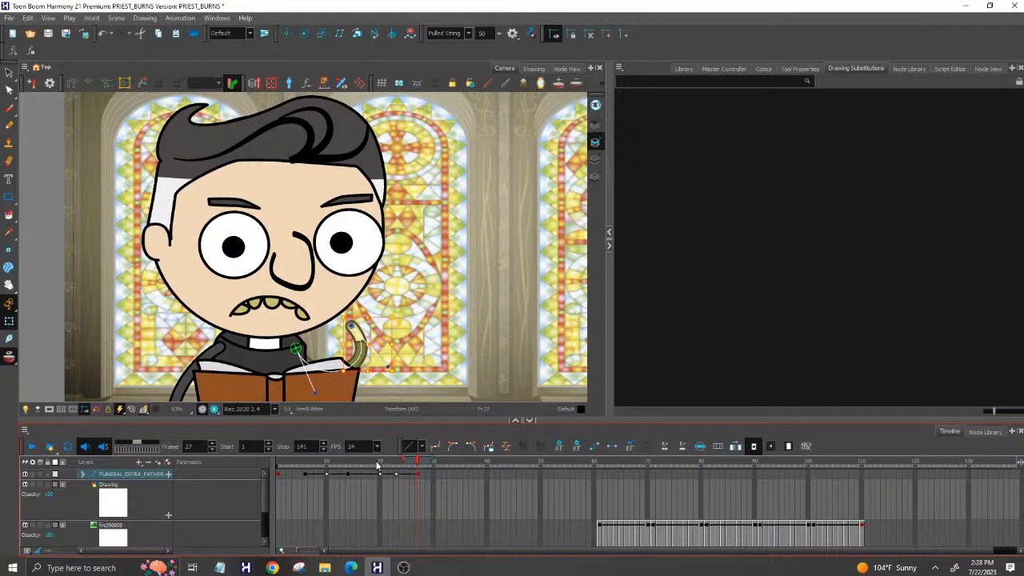
drag(381, 462, 395, 464)
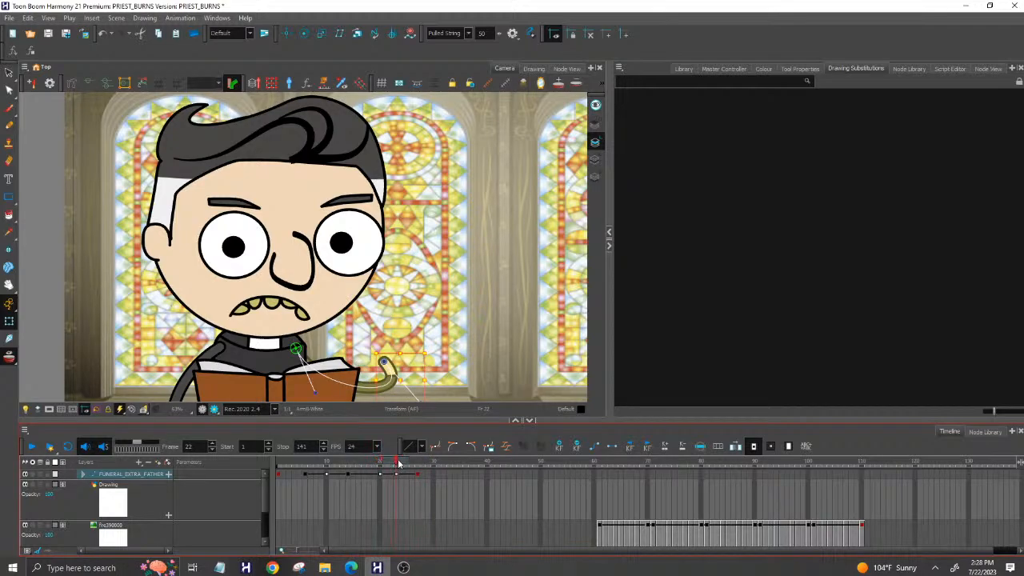
click(417, 464)
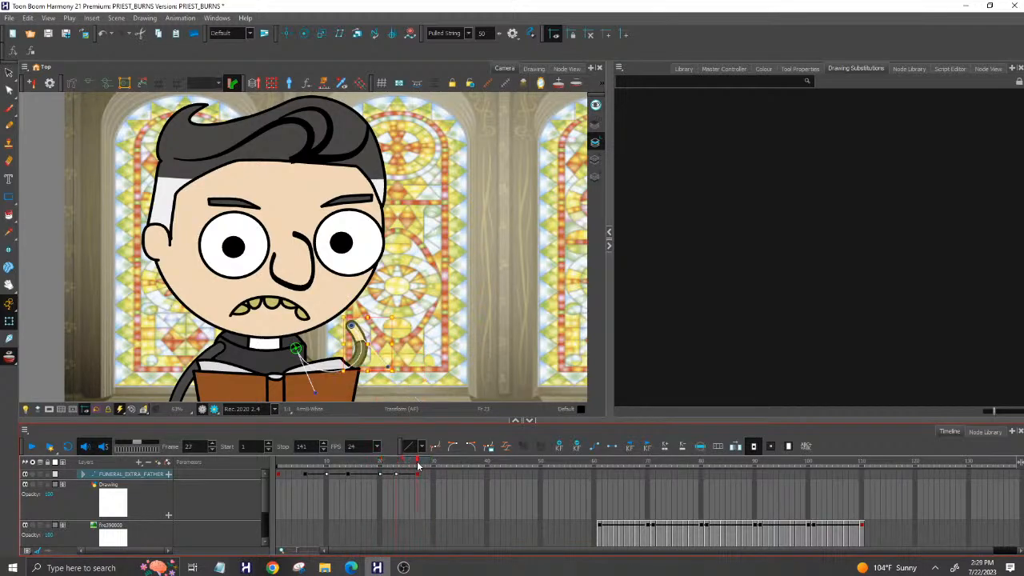
Reshape both eyebrows at frame 27 with their deformation points, lifting the inner ends into a worried expression.
click(358, 202)
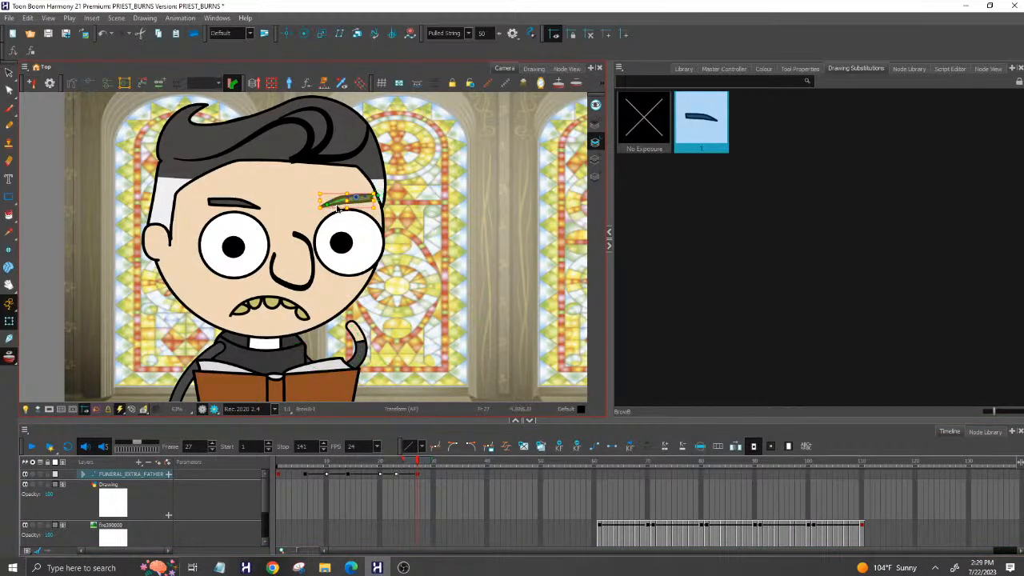
mouse_move(327, 202)
mouse_down()
mouse_move(323, 190)
mouse_move(374, 195)
mouse_up()
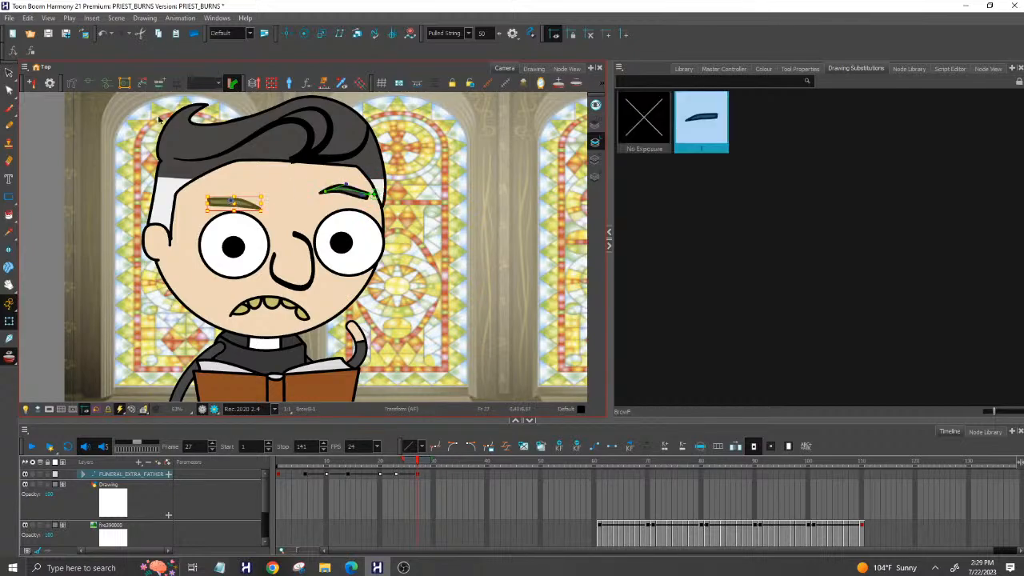
click(237, 204)
drag(257, 207, 256, 188)
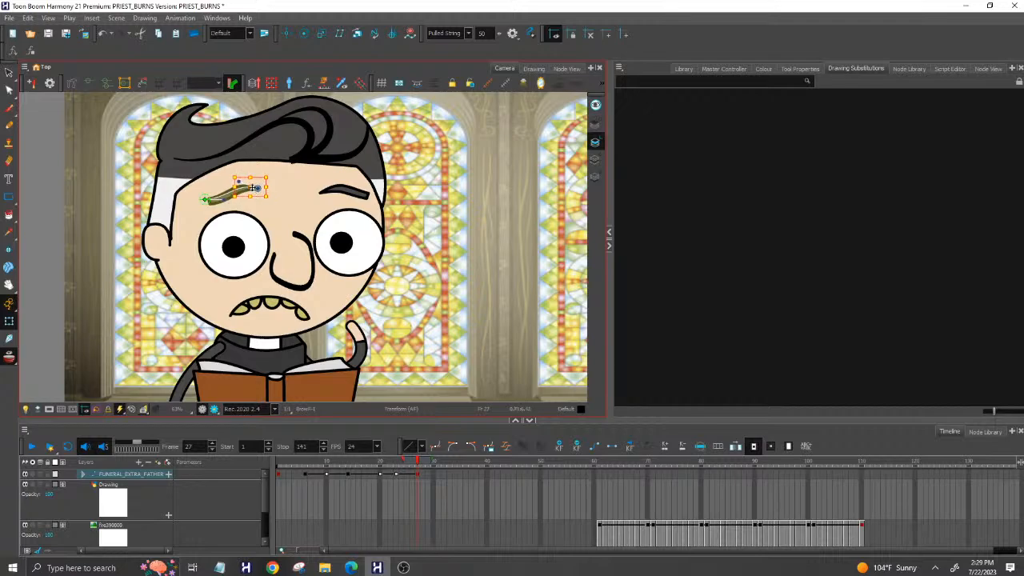
click(206, 197)
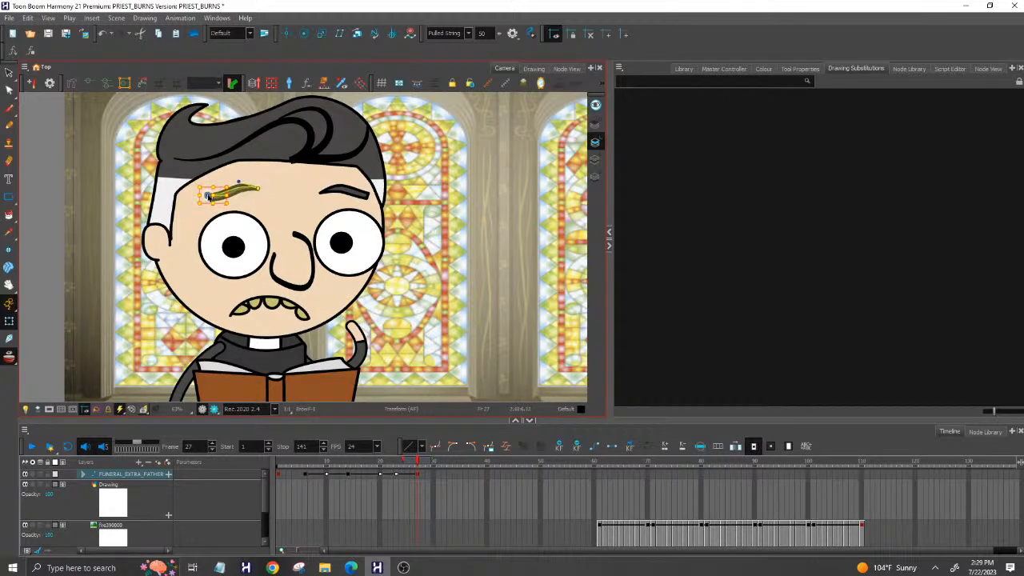
scroll(320, 227, down, 3)
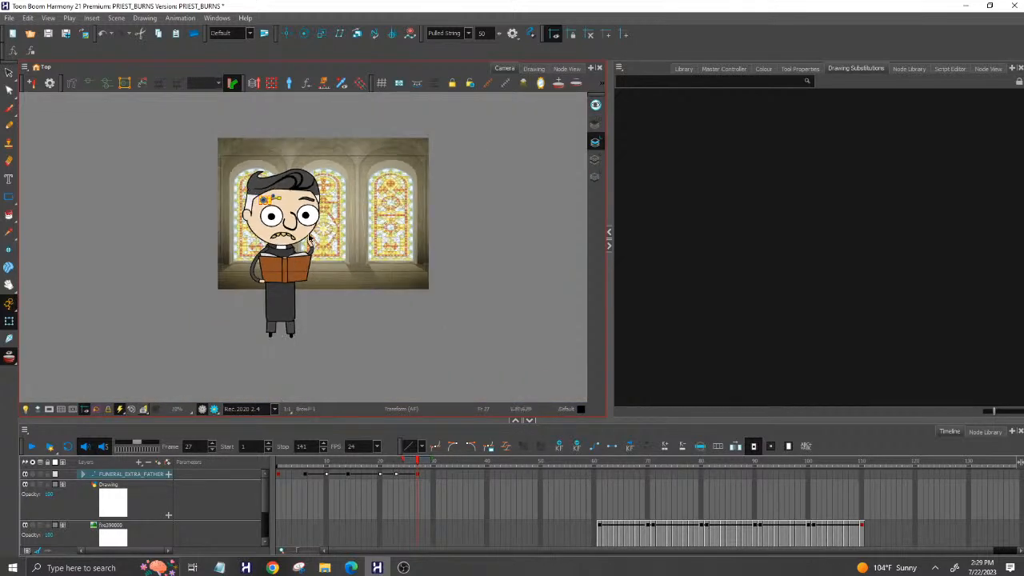
scroll(310, 232, up, 2)
scroll(312, 231, up, 1)
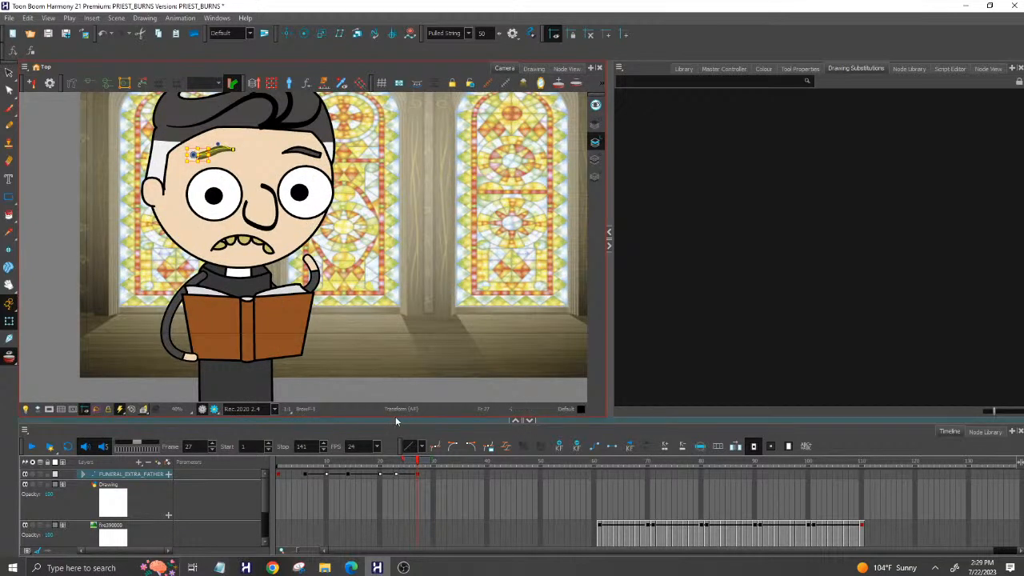
Play the priest's animation twice from frame 1 to check the arm and eyebrow timing.
click(280, 462)
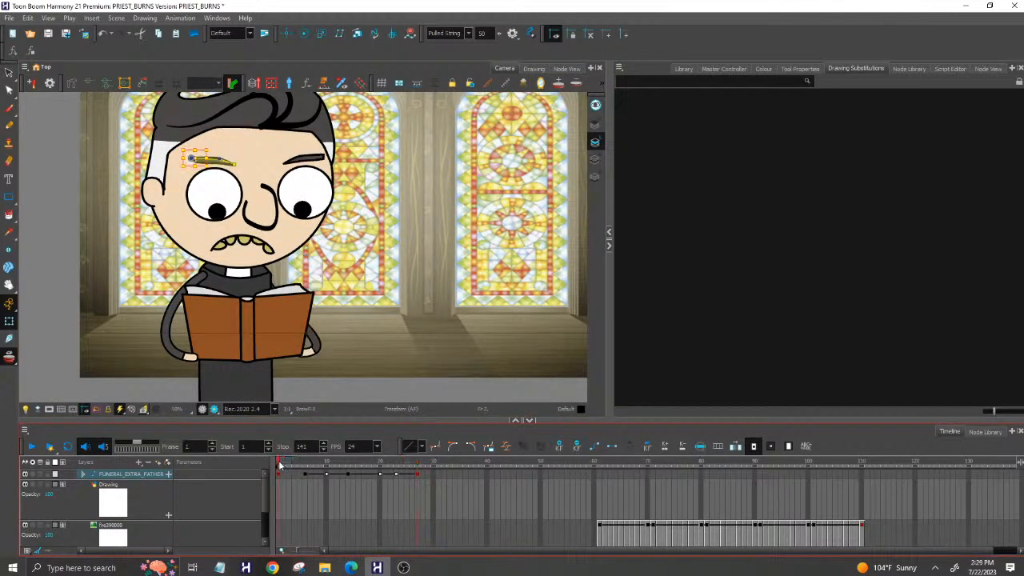
mouse_move(282, 464)
mouse_down()
mouse_move(433, 479)
mouse_move(280, 464)
mouse_up()
click(34, 449)
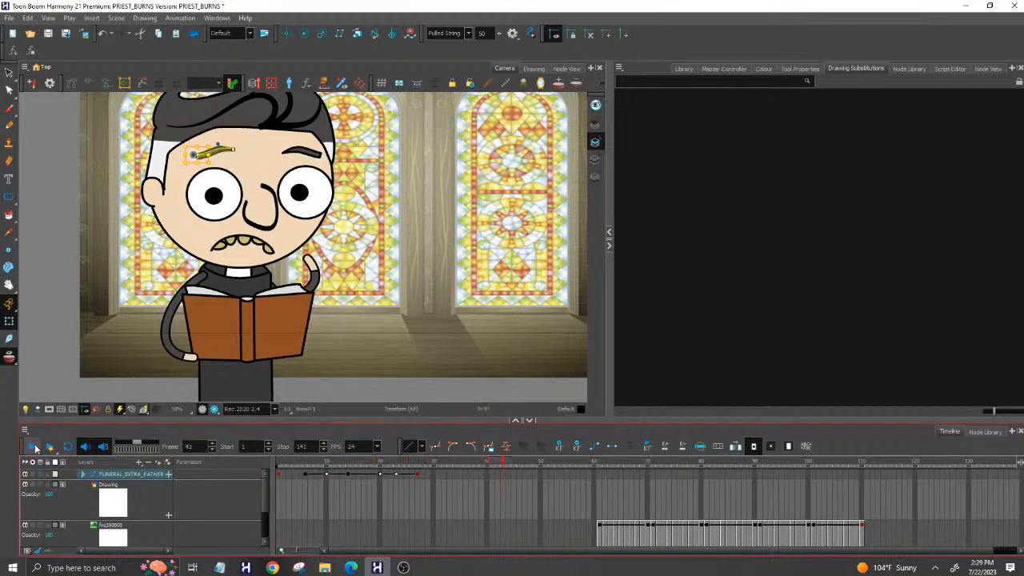
click(35, 449)
click(280, 464)
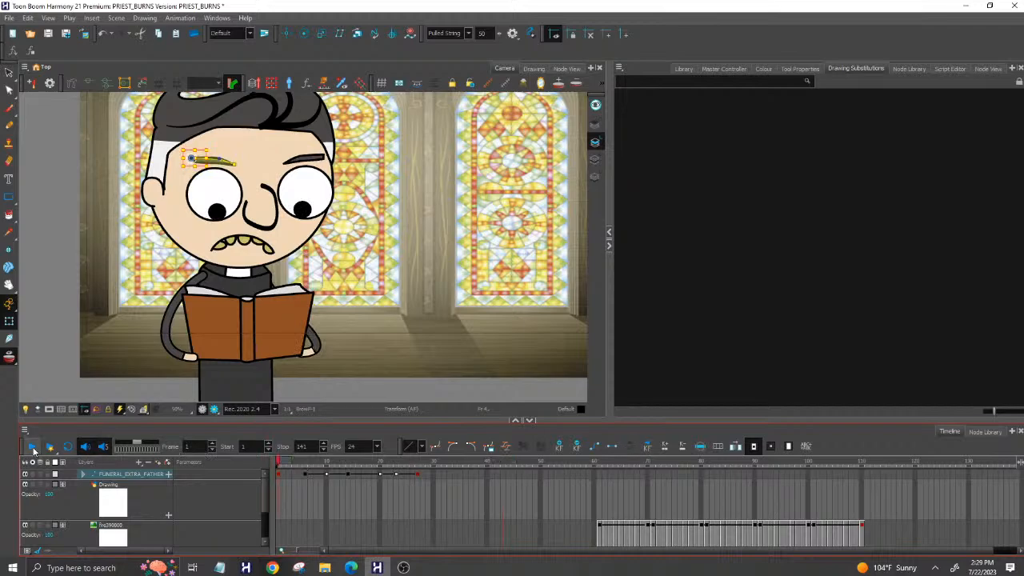
click(34, 450)
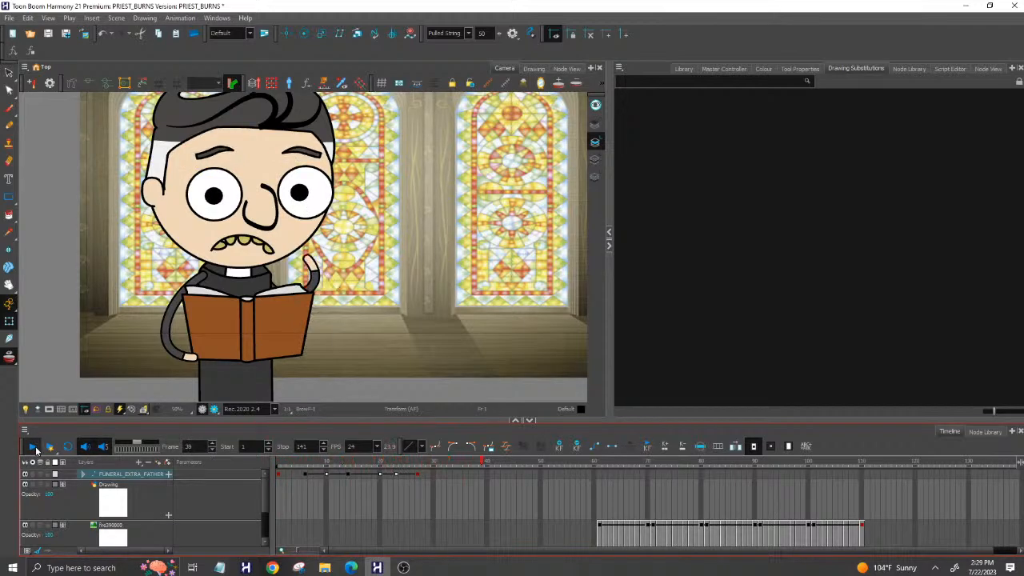
click(35, 448)
Move the priest rig's keyframe at frame 14 to frame 17, and scrub the arm movement from frame 1.
click(316, 464)
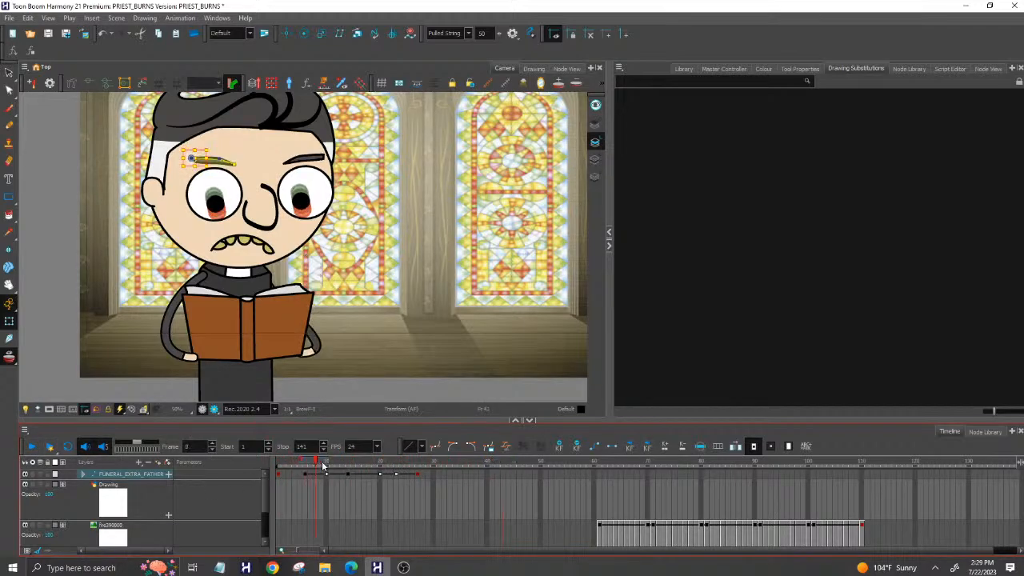
drag(323, 465, 383, 459)
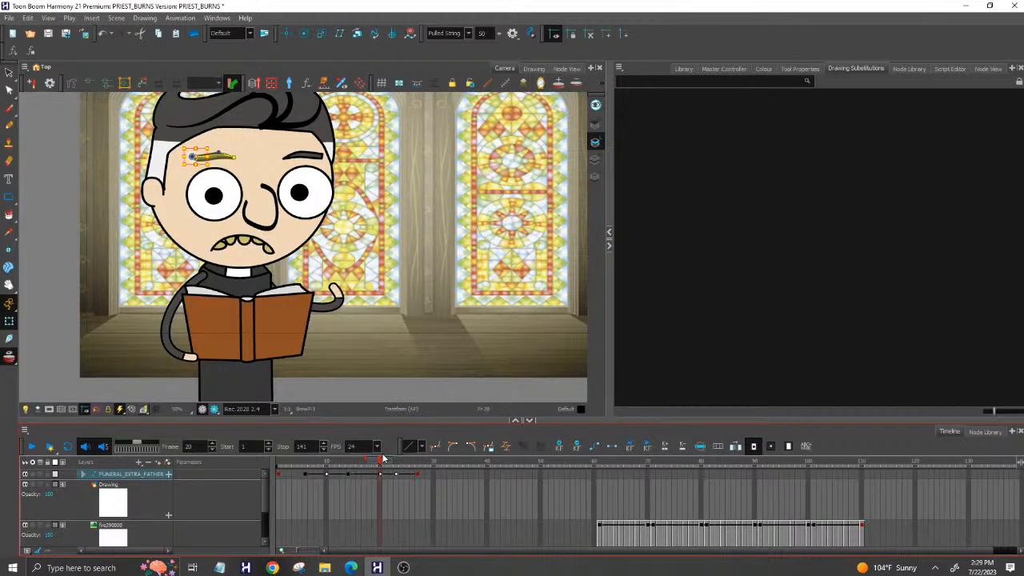
click(341, 302)
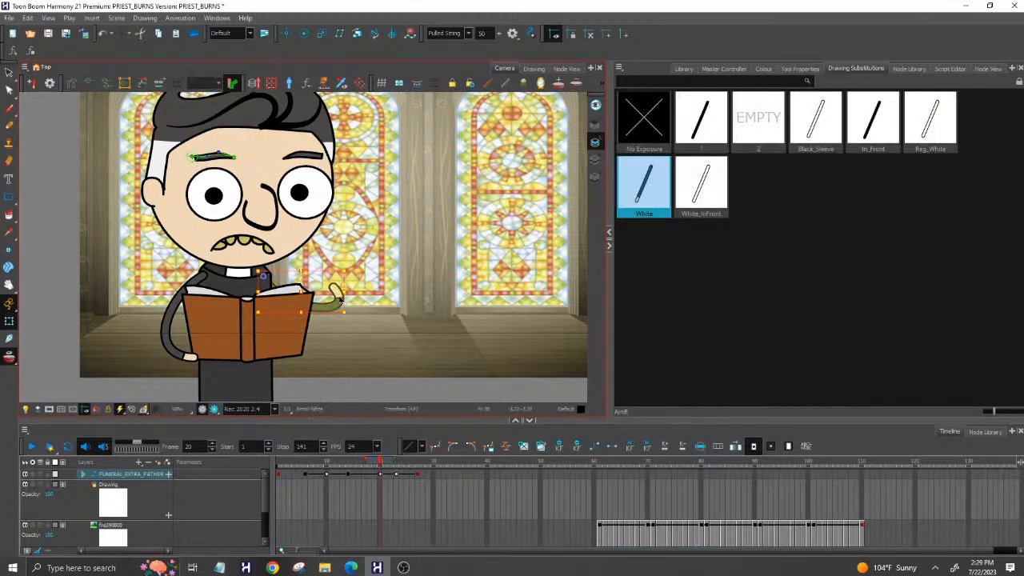
click(347, 475)
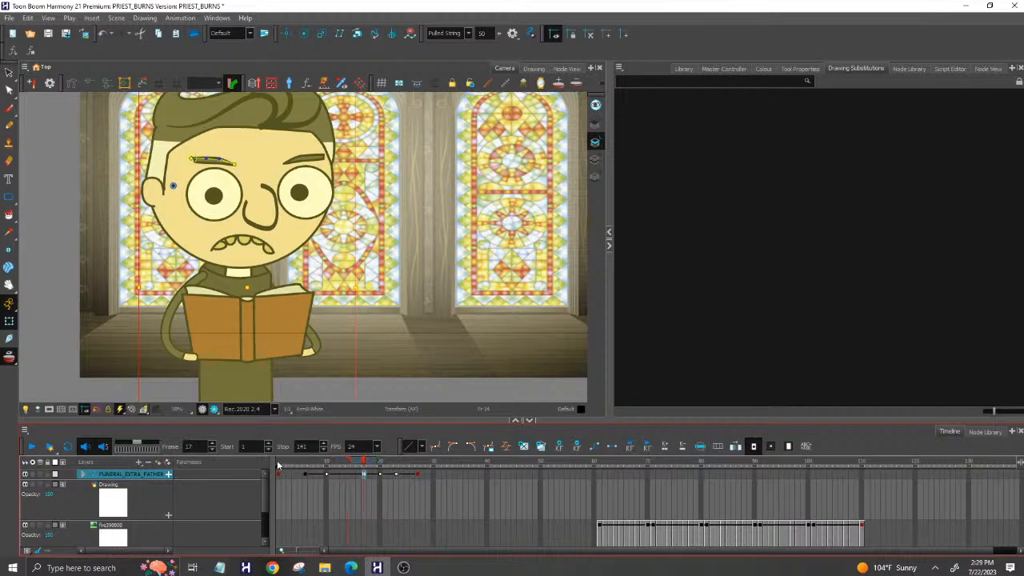
drag(280, 461, 395, 474)
Try moving the rig's keyframe at frame 23 to 21 and the one at frame 27 to 24, and scrub the timing.
click(395, 475)
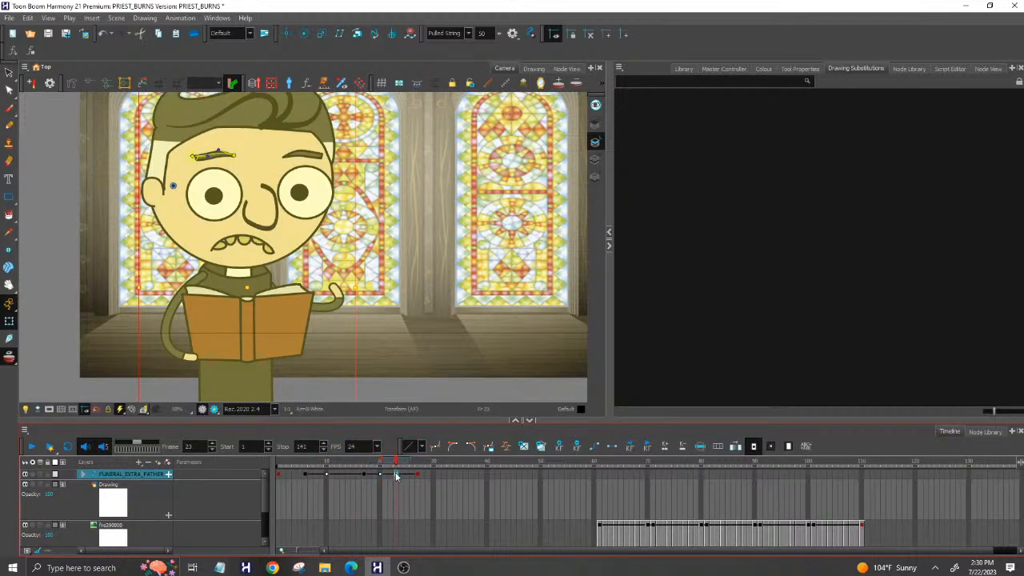
click(385, 475)
drag(419, 477, 405, 475)
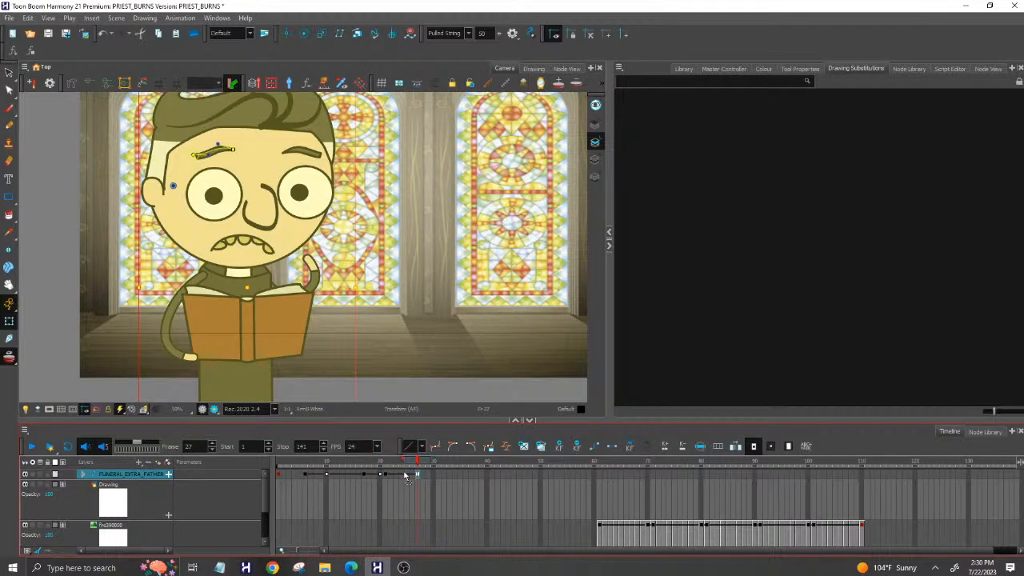
click(279, 462)
drag(280, 464, 420, 478)
Move the rig's last keyframe to frame 28 and the keyframe at frame 21 to frame 25, and scrub the movement.
click(385, 474)
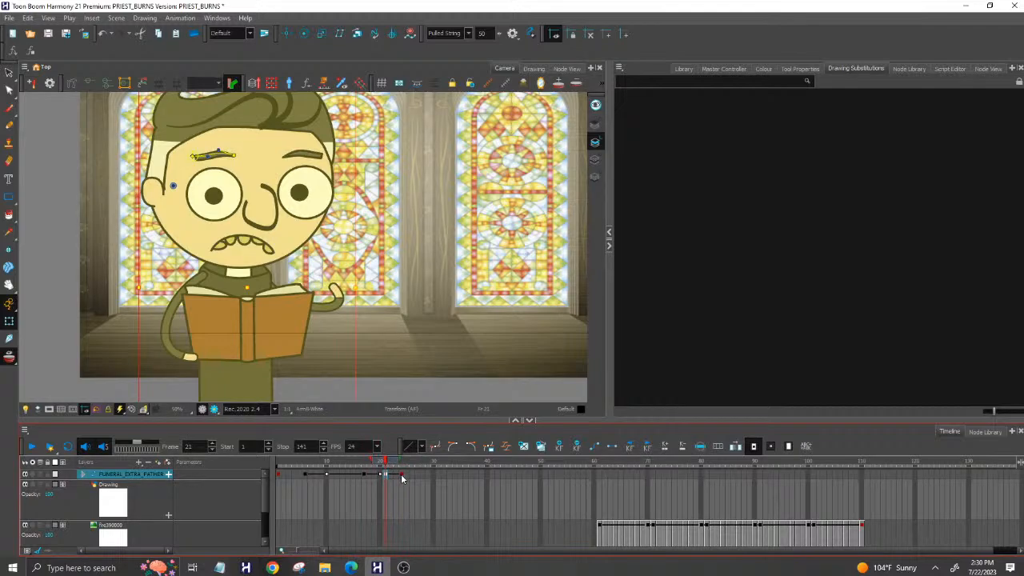
drag(402, 478, 419, 475)
drag(387, 477, 407, 479)
drag(282, 462, 452, 490)
Play the retimed animation from frame 1, and examine the poses at frames 13, 10 and 6.
drag(284, 462, 279, 463)
click(31, 449)
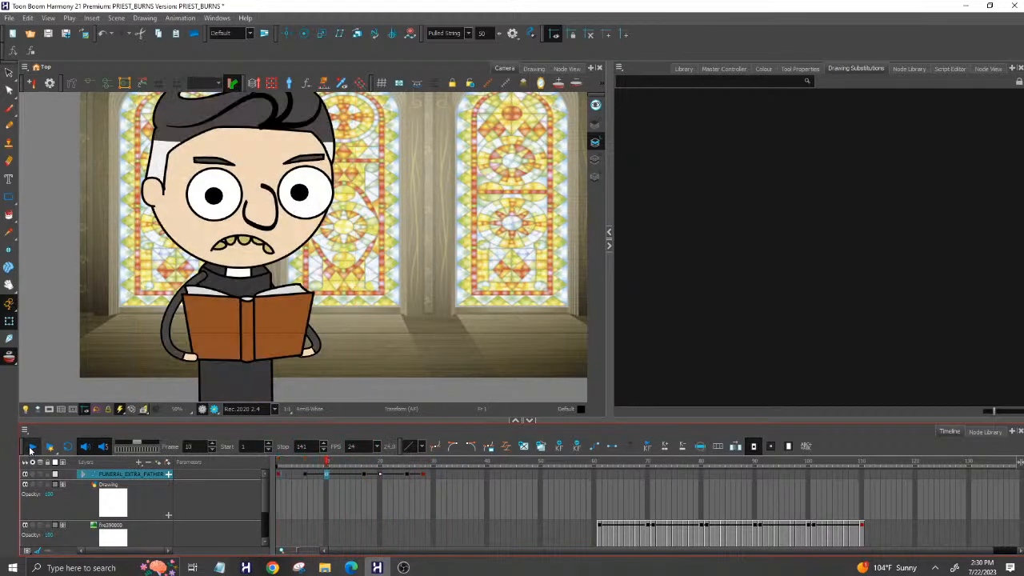
click(31, 449)
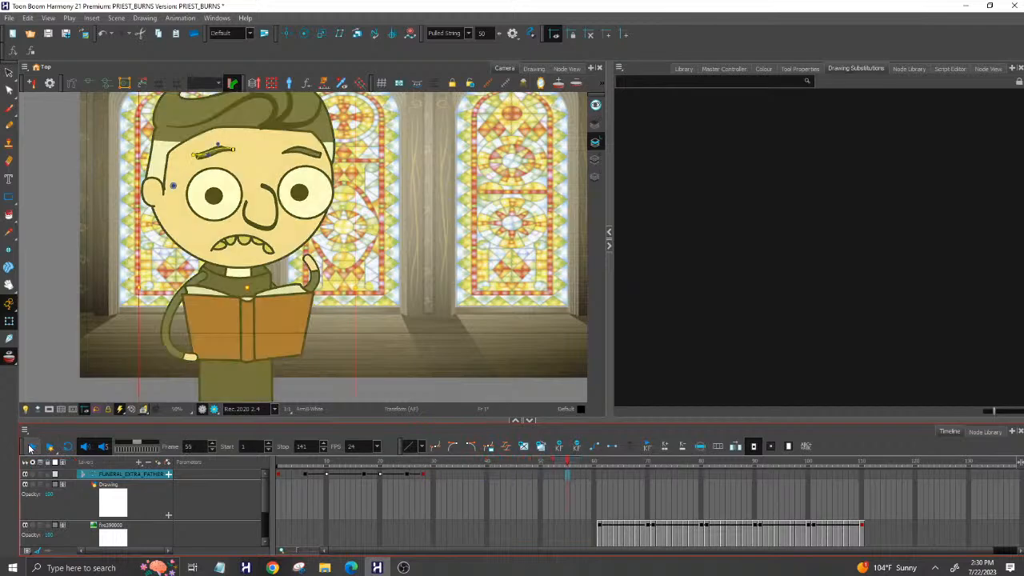
click(317, 464)
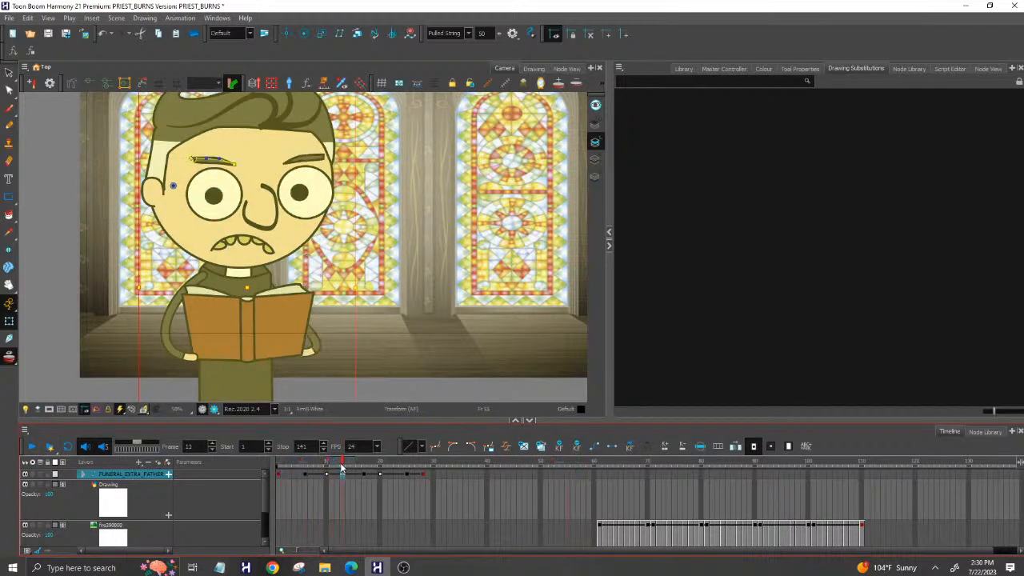
click(329, 466)
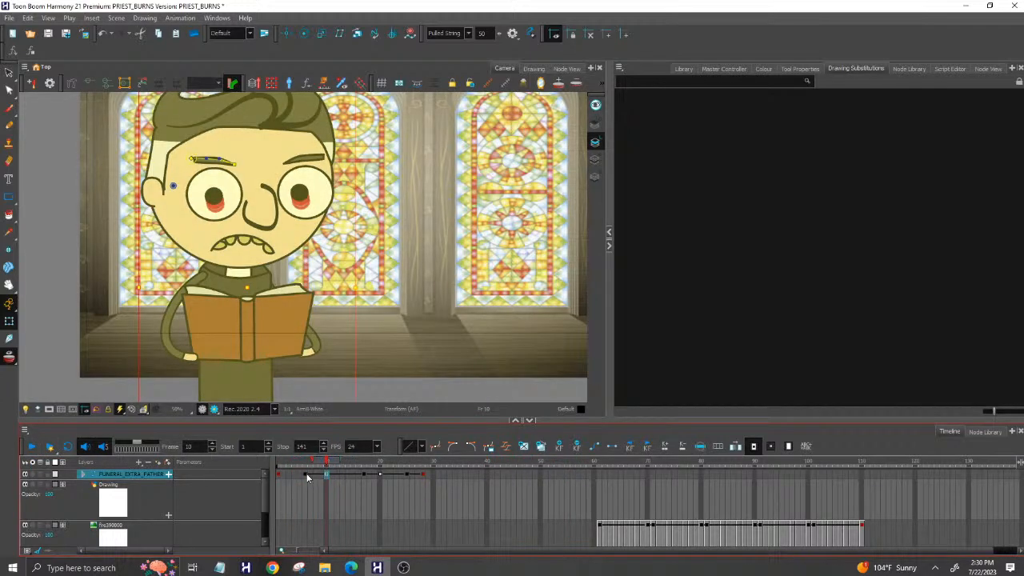
click(307, 474)
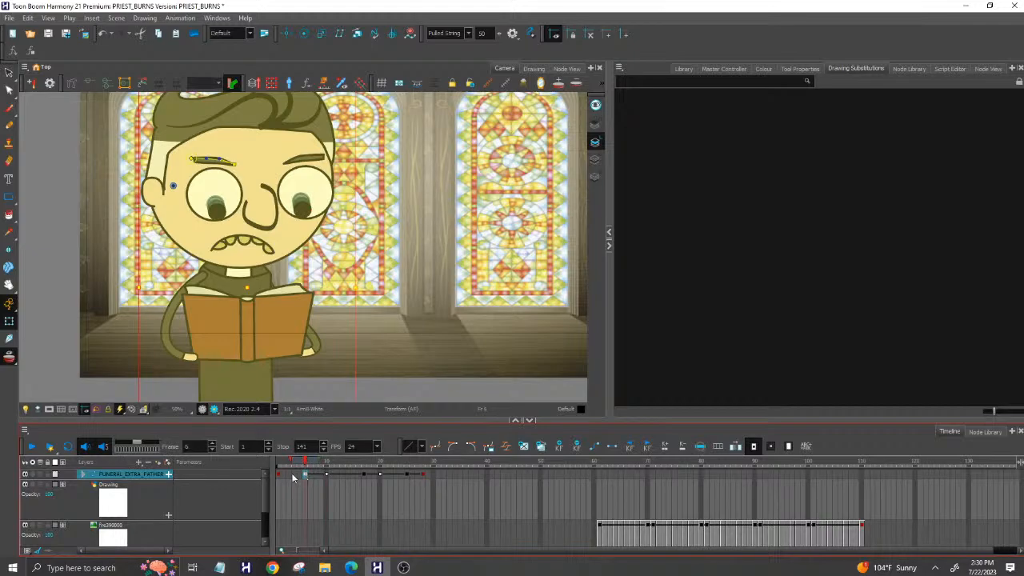
Shift the rig's keyframes from frame 6 through 28 three frames earlier, deselect the rig, and play the animation.
click(421, 475)
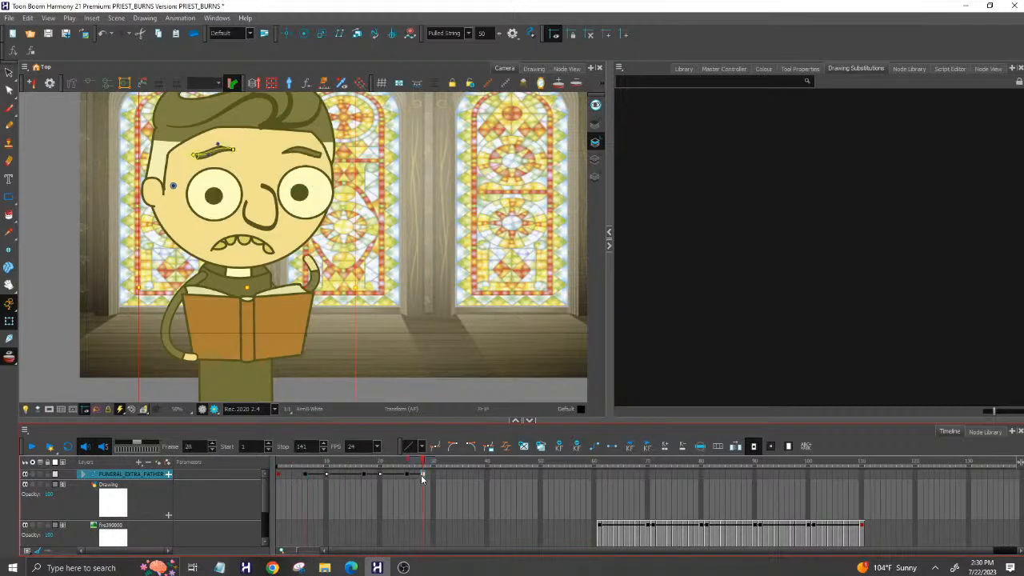
shift+click(307, 475)
mouse_move(306, 474)
mouse_down()
mouse_move(278, 465)
mouse_move(416, 471)
mouse_move(270, 453)
mouse_up()
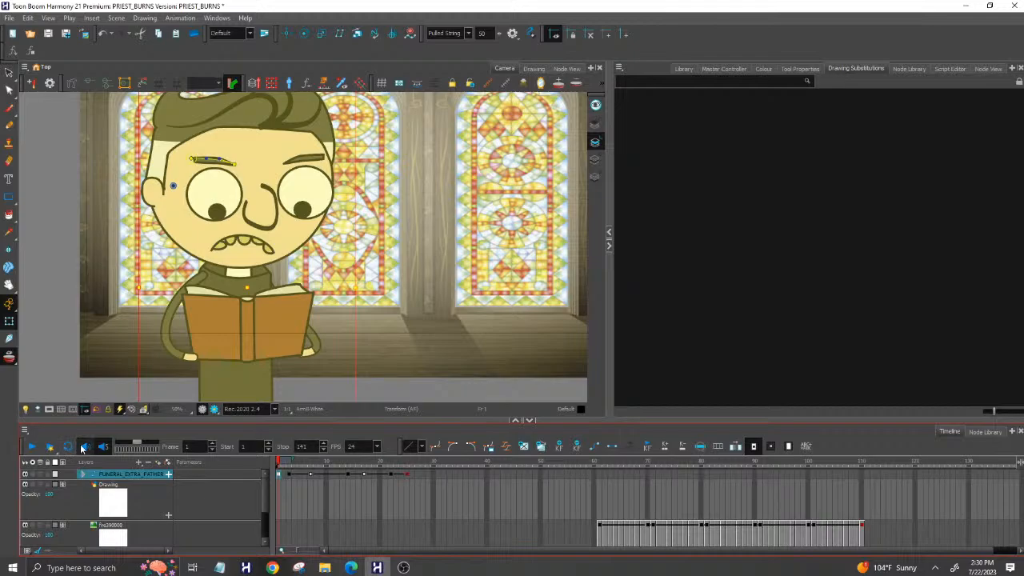
click(40, 388)
click(30, 448)
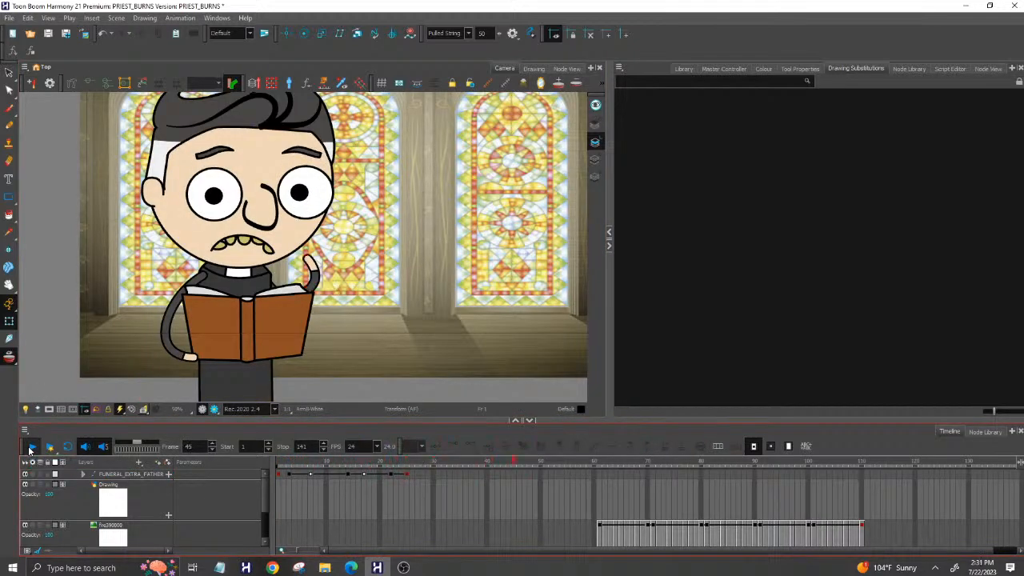
Move the rig's keyframe at frame 17 to frame 19, and play the animation from frame 1.
drag(282, 463, 339, 464)
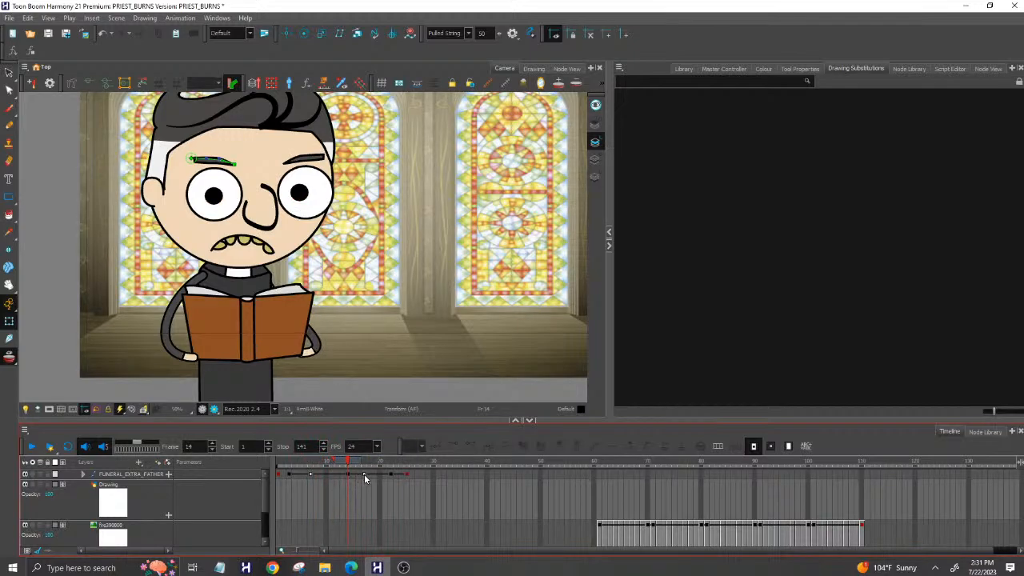
click(364, 473)
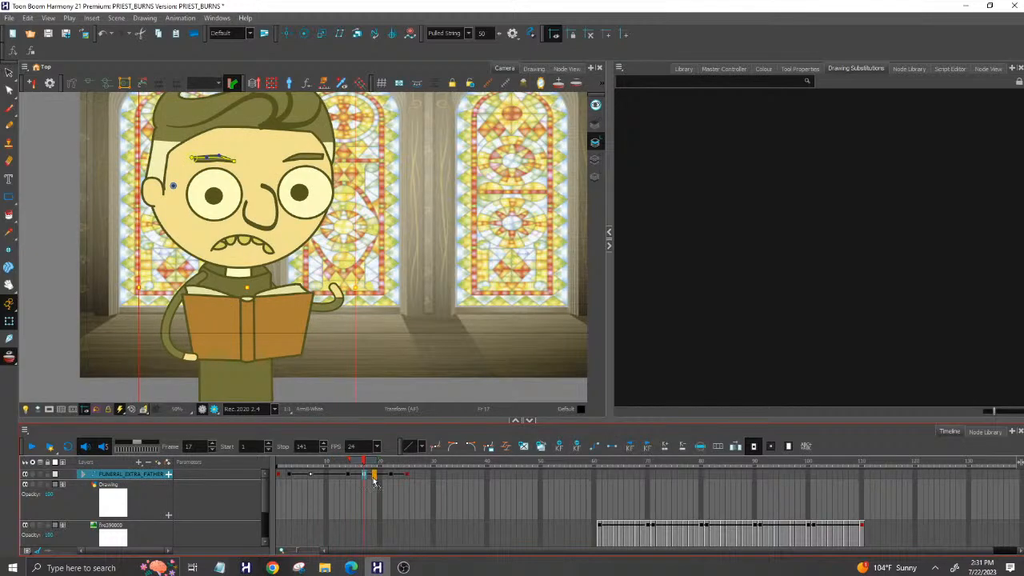
click(374, 474)
click(278, 463)
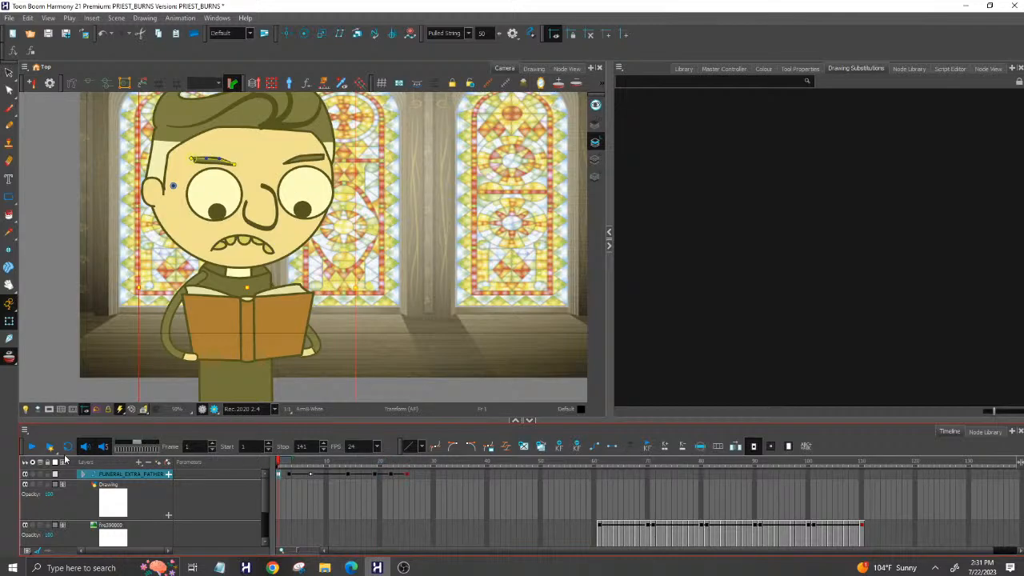
click(31, 448)
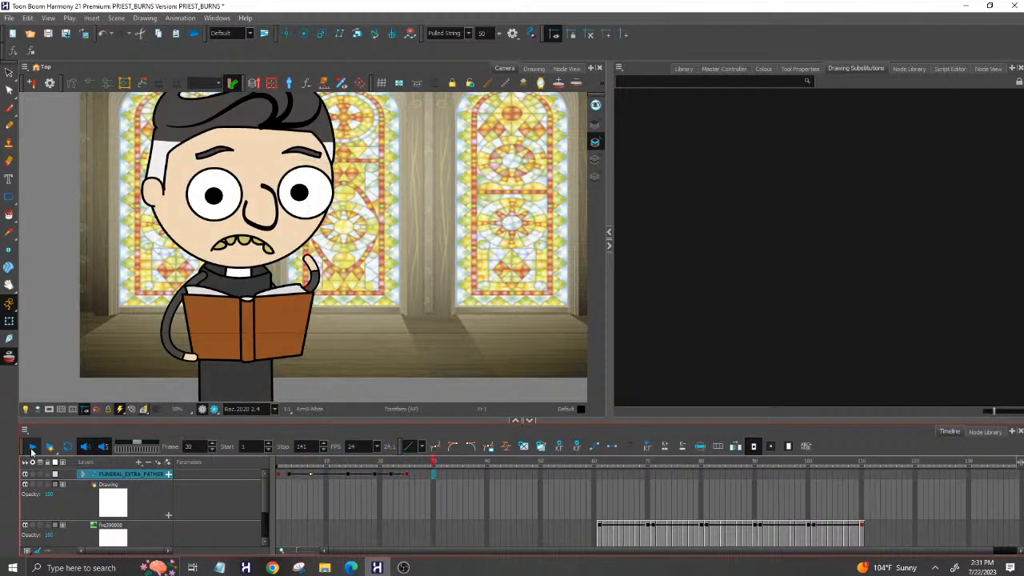
Play and scrub the animation, and swap the priest's mouth at frame 25 for the 2S drawing.
click(31, 447)
click(334, 464)
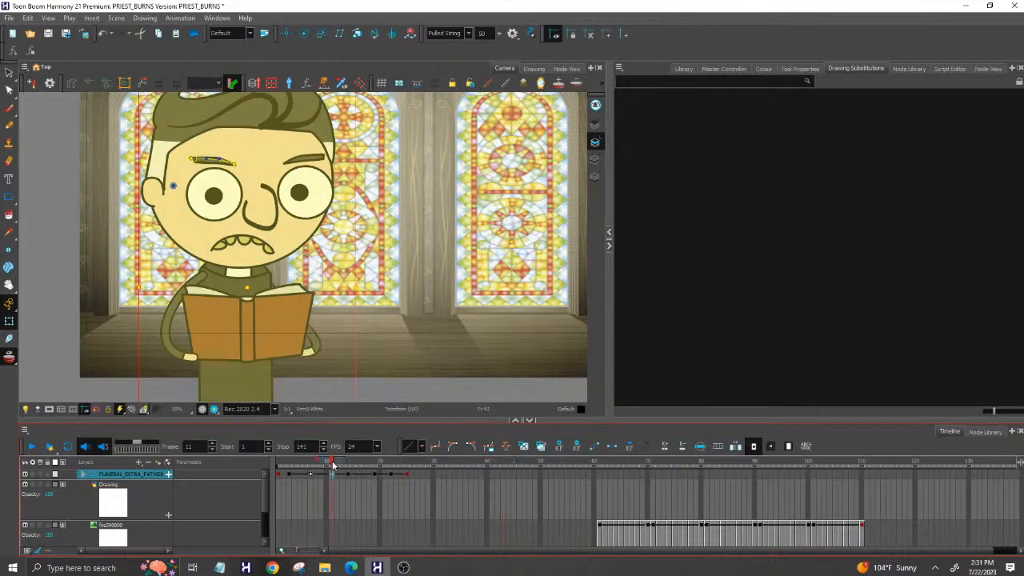
drag(333, 465, 405, 473)
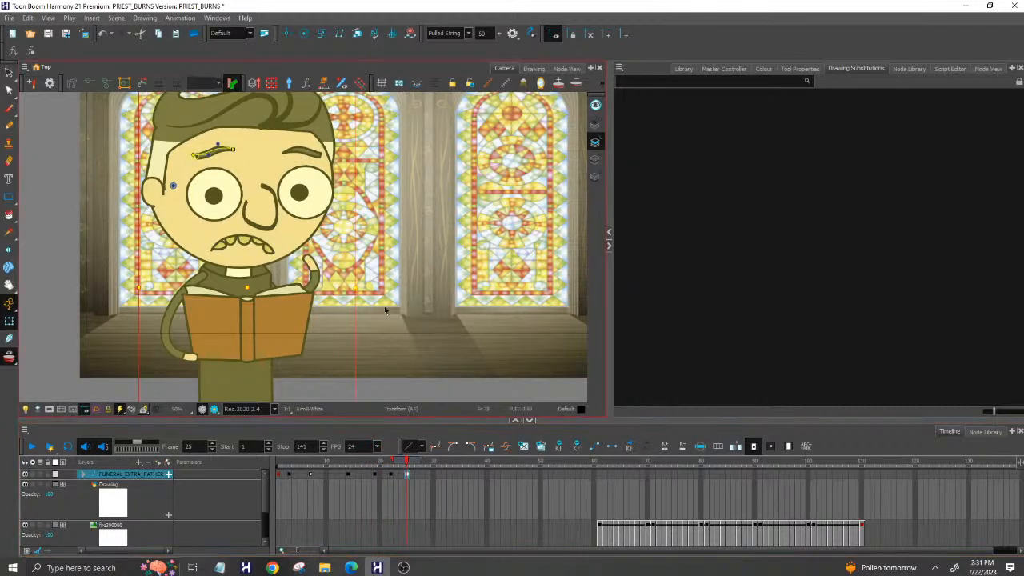
click(266, 245)
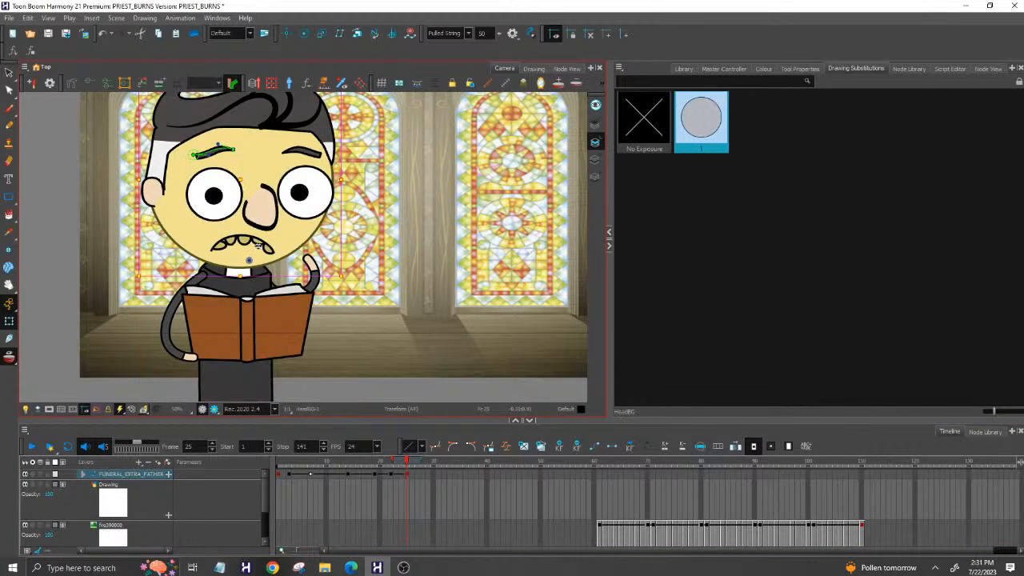
click(250, 242)
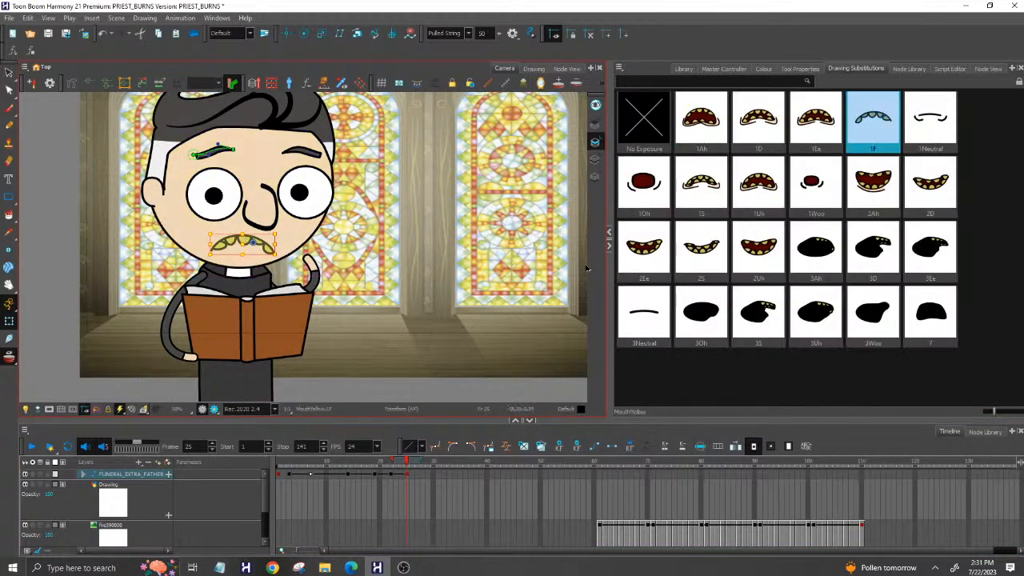
click(698, 247)
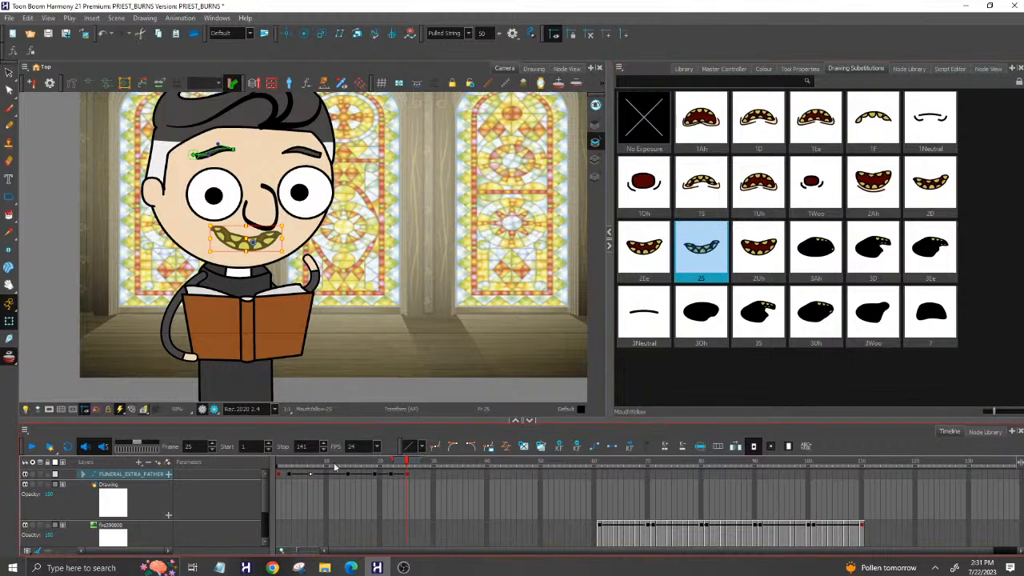
Scrub through the animation with the new mouth, and add rig keyframes at frames 40 and 43.
drag(278, 463, 491, 467)
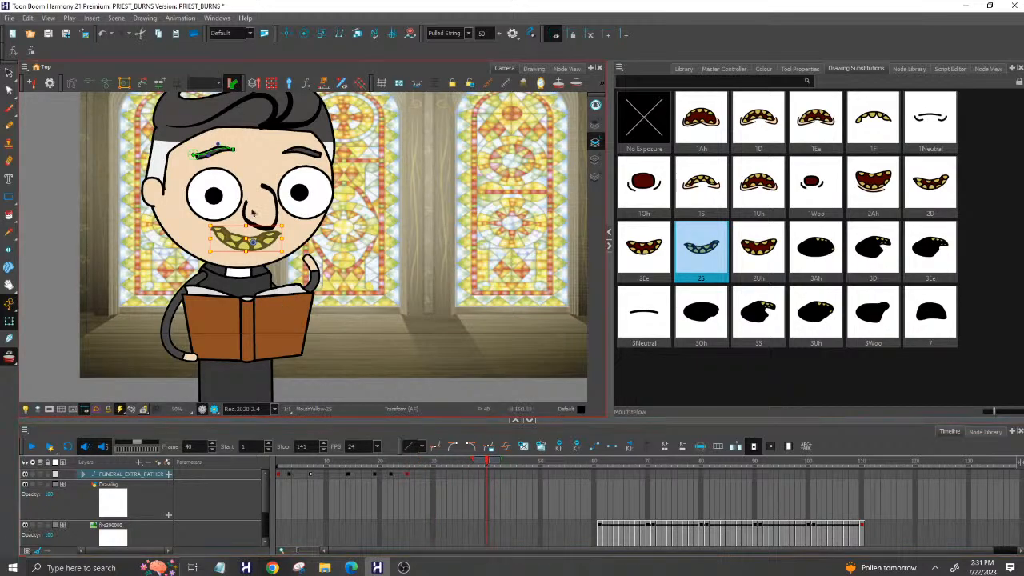
scroll(270, 248, down, 2)
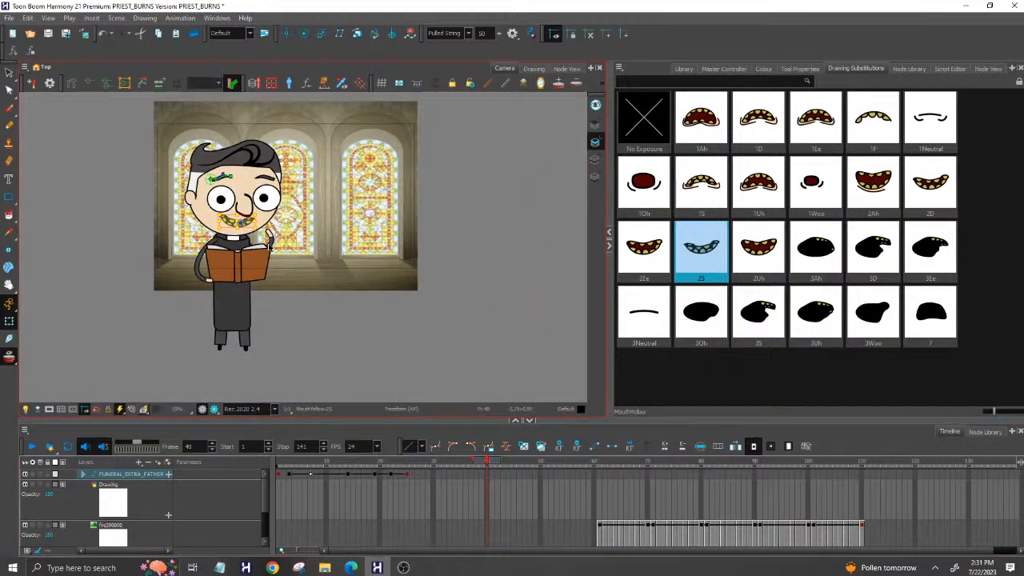
scroll(269, 248, up, 2)
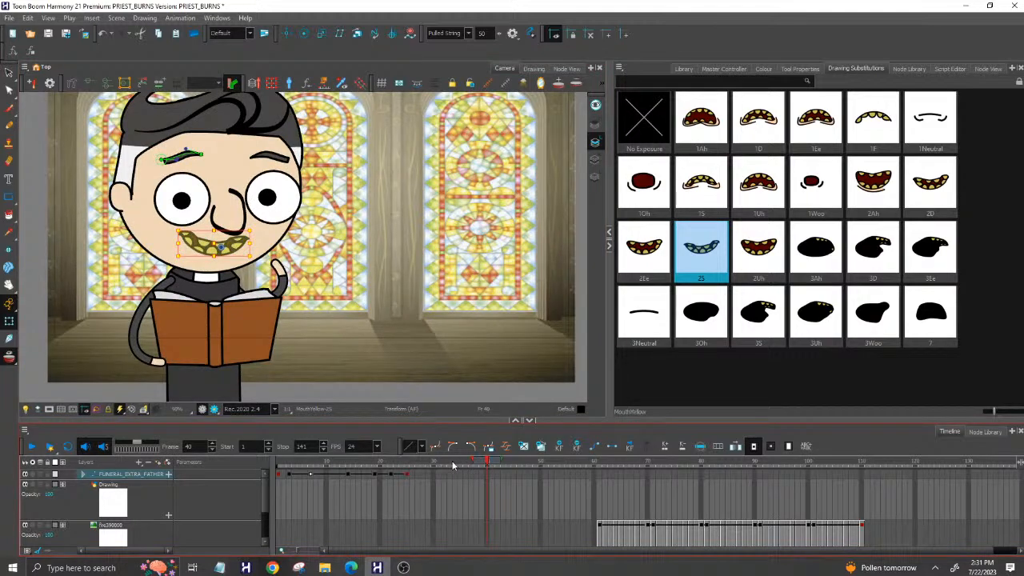
drag(354, 466, 483, 472)
click(504, 463)
scroll(223, 244, up, 2)
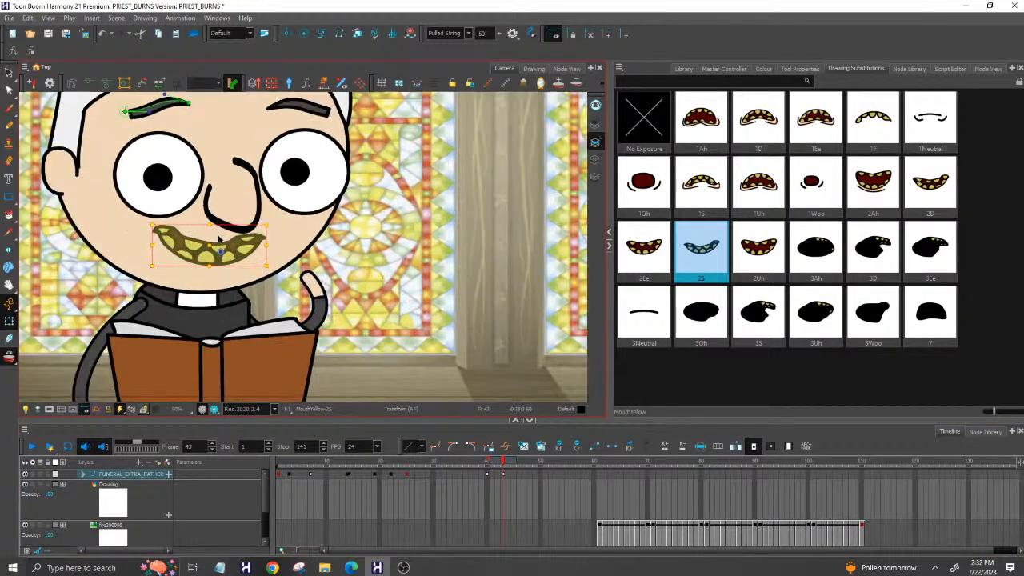
At frame 43, move both pupils to the left edges of the eyes and swap the mouth for the 3Neutral drawing.
click(167, 182)
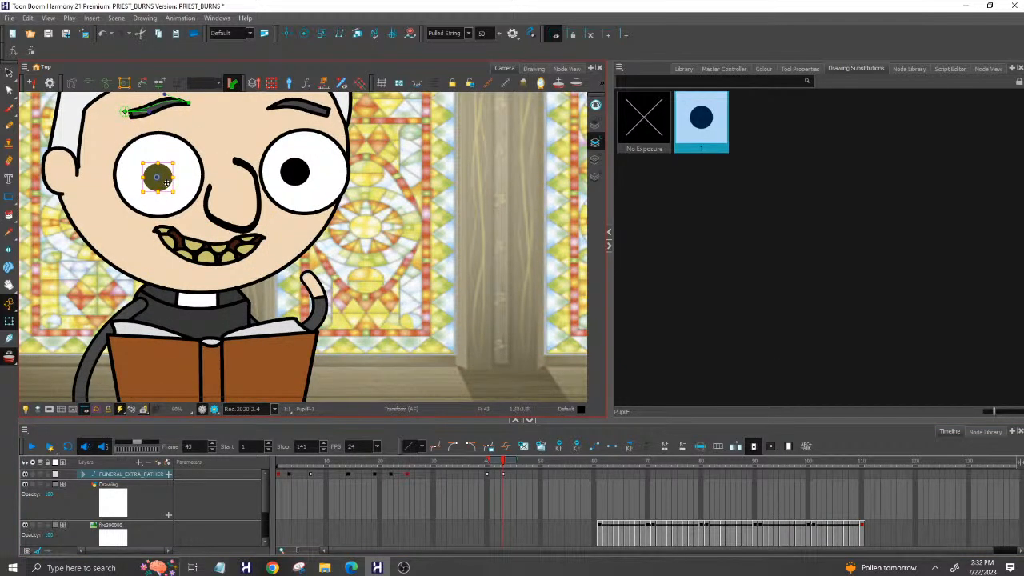
drag(166, 183, 138, 181)
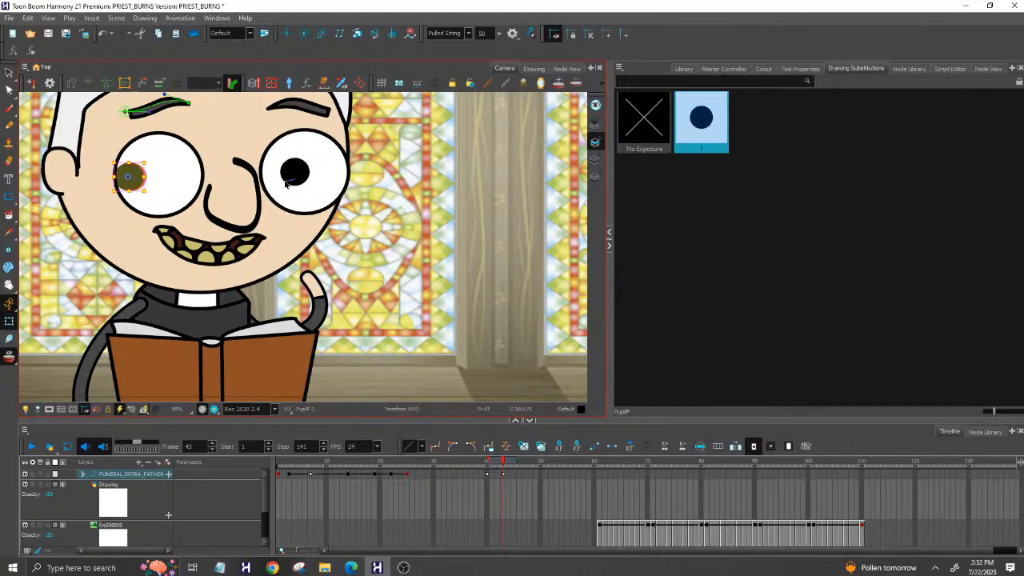
click(291, 178)
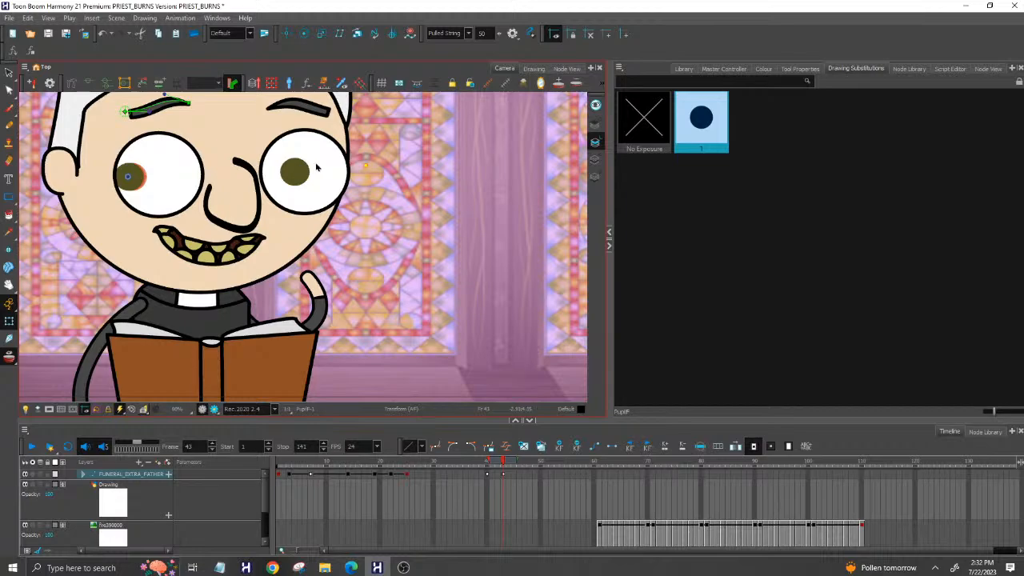
click(317, 166)
click(293, 173)
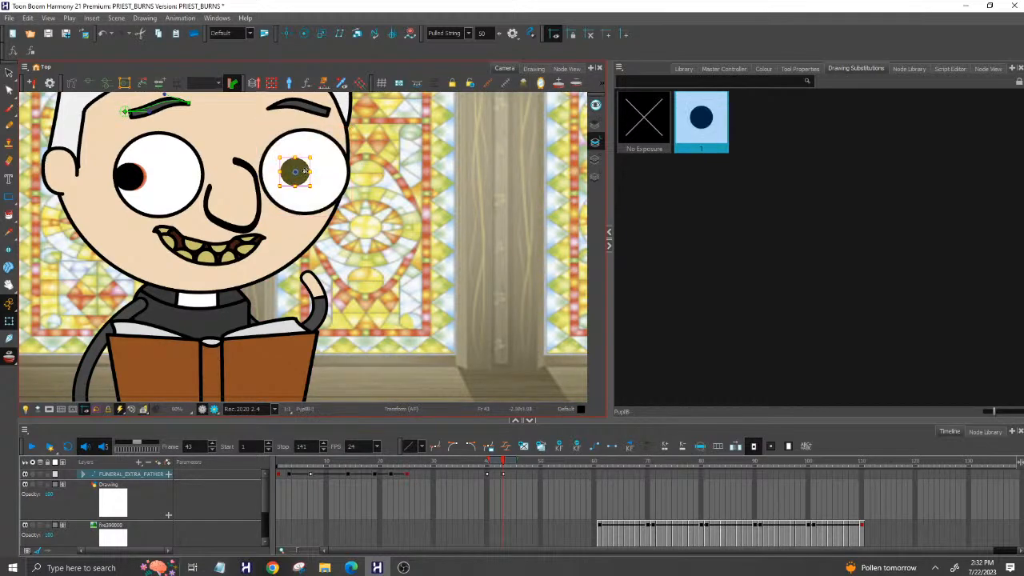
drag(304, 171, 285, 171)
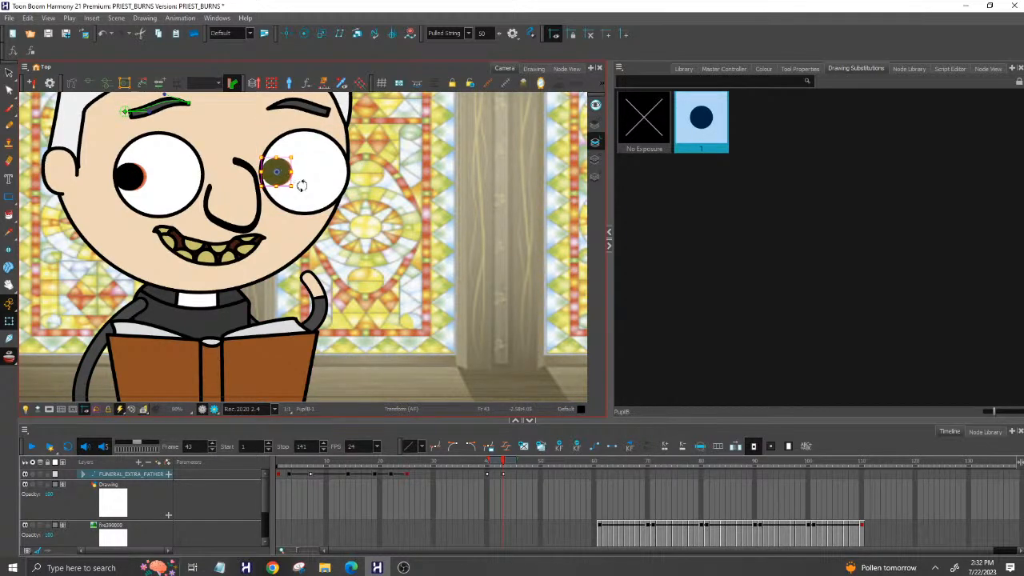
scroll(374, 263, down, 1)
click(259, 256)
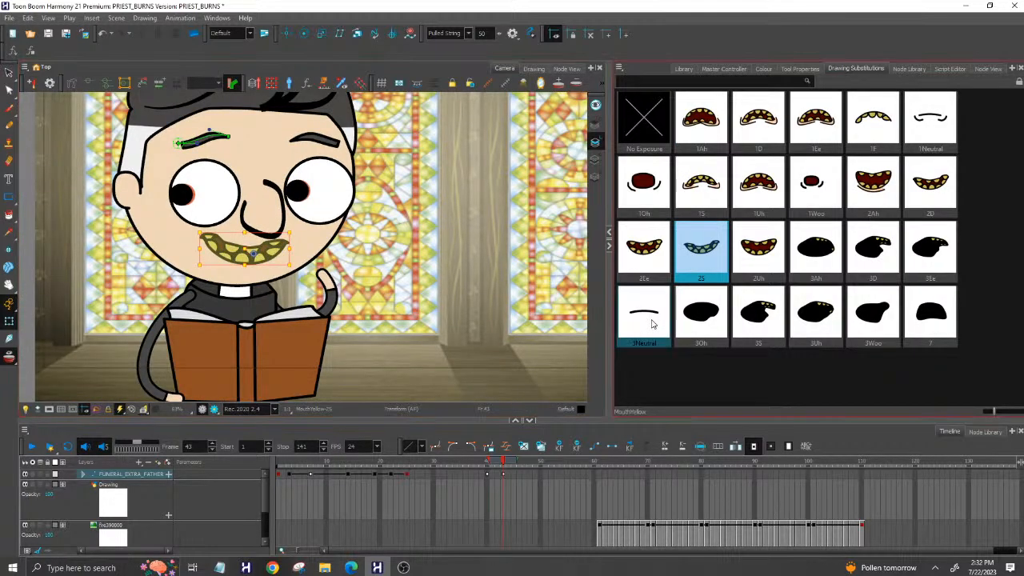
click(652, 323)
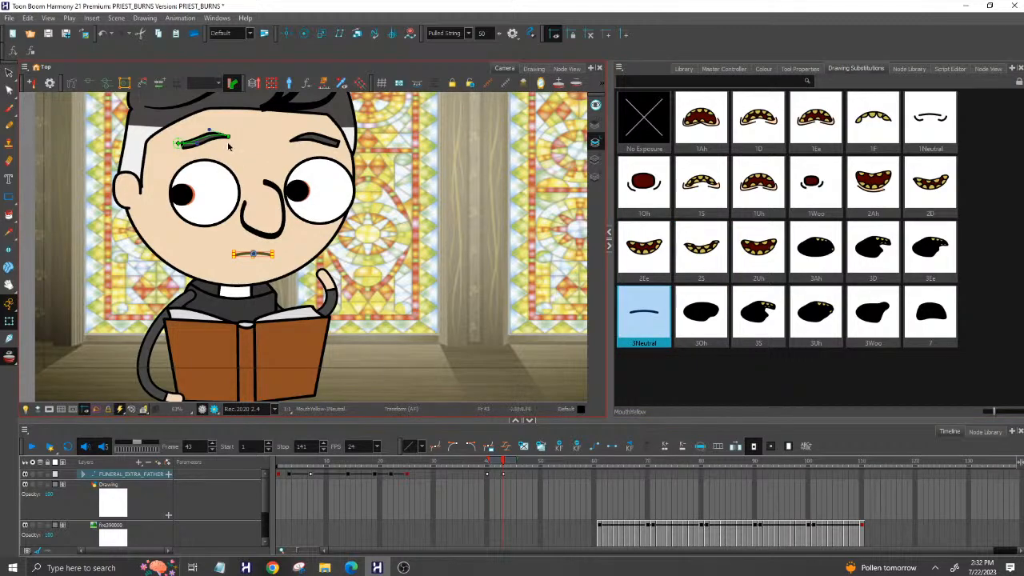
Try a stop-motion segment on the rig at frame 36, and compare the poses from frame 40 to 43.
click(446, 464)
mouse_move(448, 464)
mouse_down()
mouse_move(485, 464)
mouse_move(467, 464)
mouse_up()
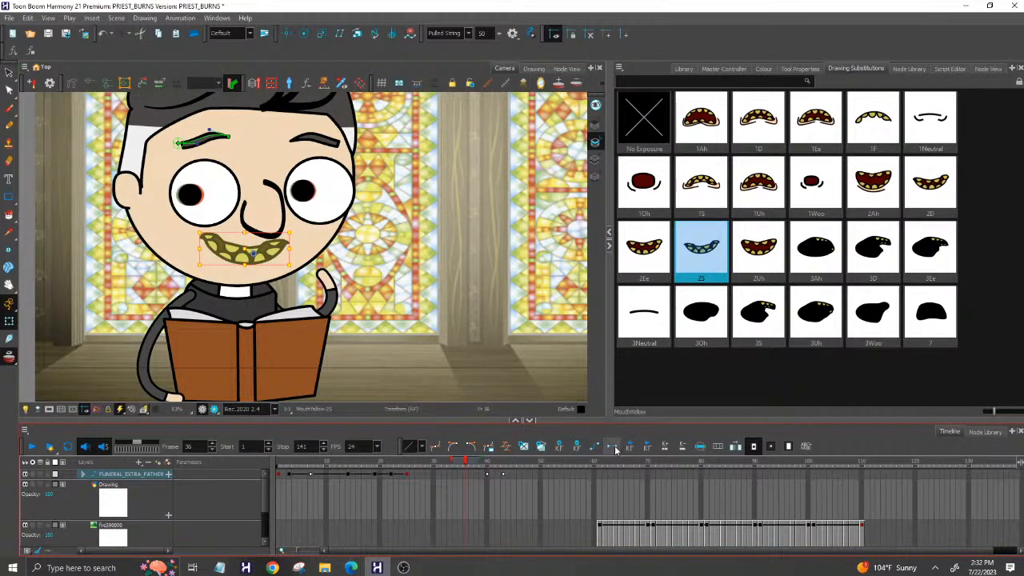
click(464, 474)
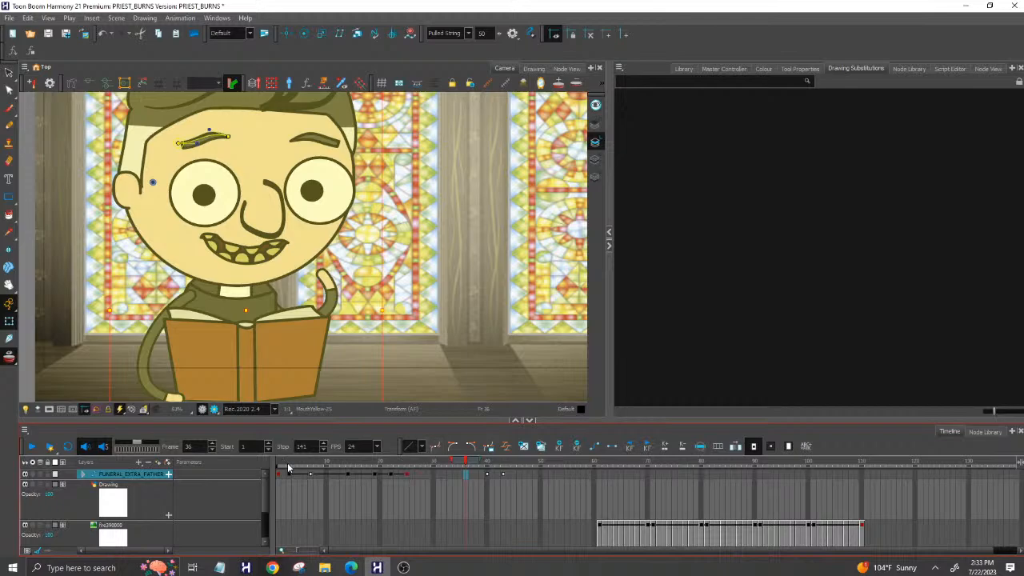
drag(293, 463, 504, 475)
click(505, 474)
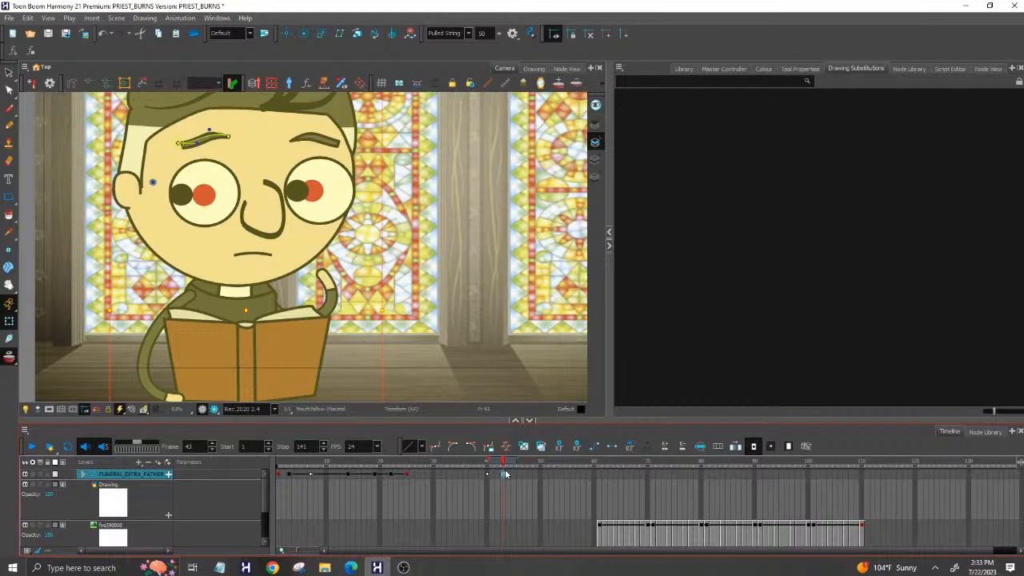
click(501, 474)
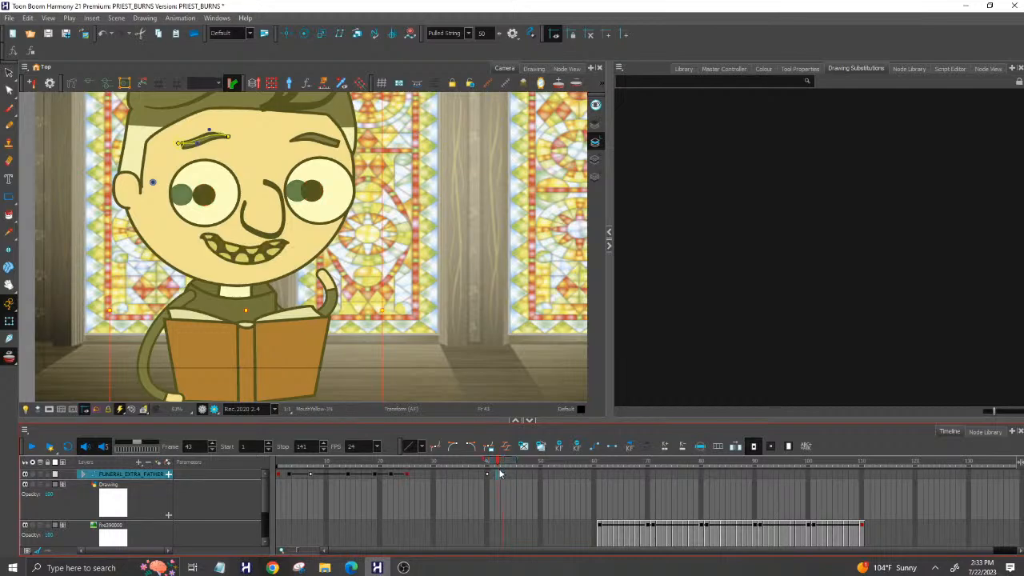
click(505, 475)
click(501, 475)
click(490, 478)
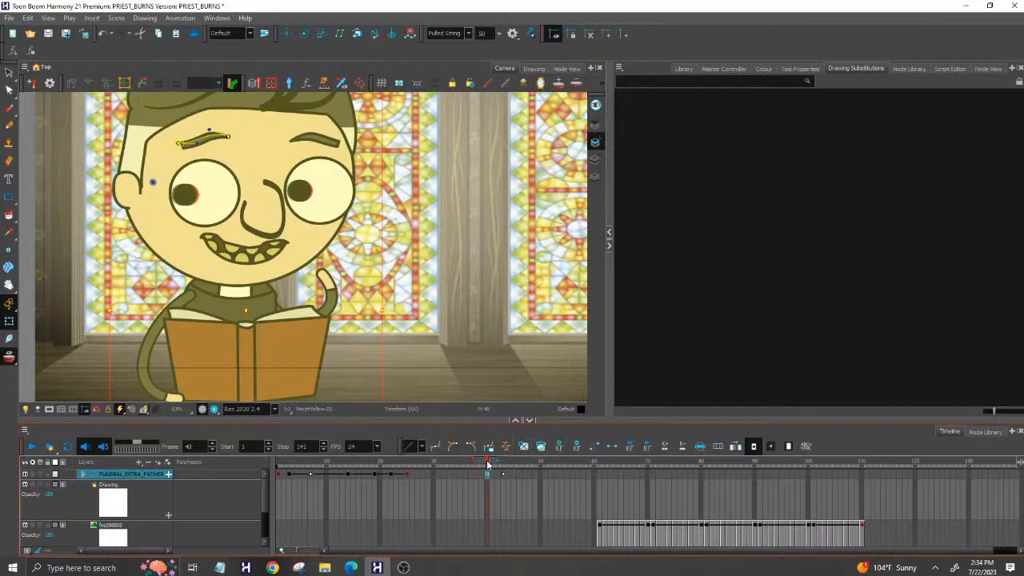
Make the rig's segment at frame 36 stop-motion, add a keyframe at frame 39, and scrub the eye movement up to frame 43.
mouse_move(488, 465)
mouse_down()
mouse_move(507, 468)
mouse_move(428, 467)
mouse_move(468, 465)
mouse_up()
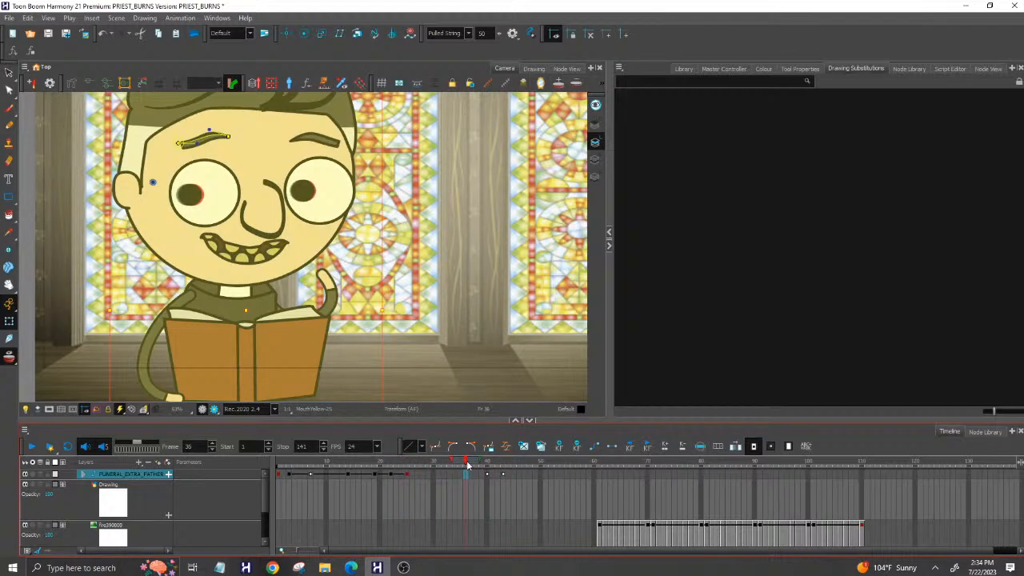
click(610, 448)
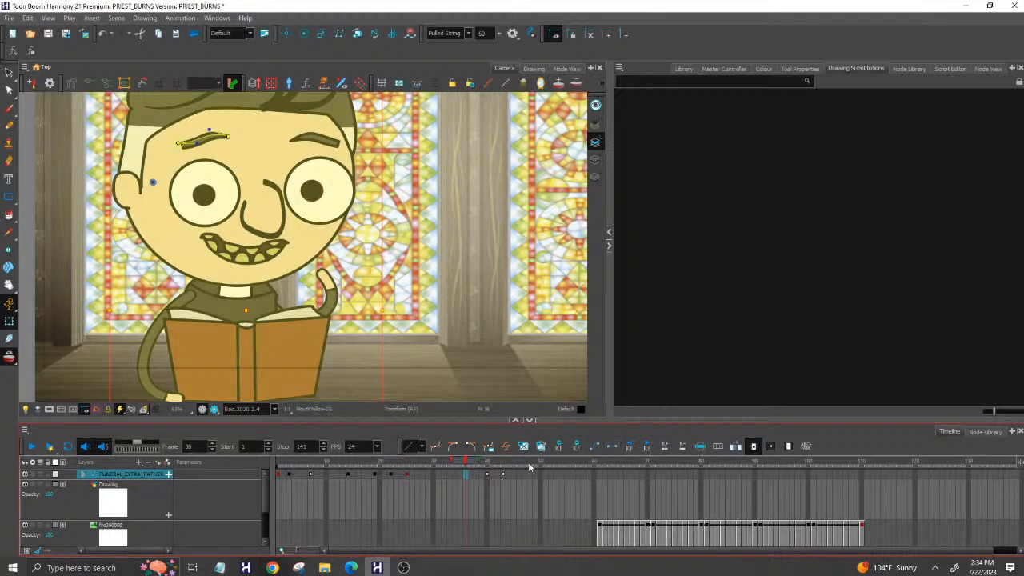
click(483, 475)
click(462, 468)
drag(462, 468, 525, 462)
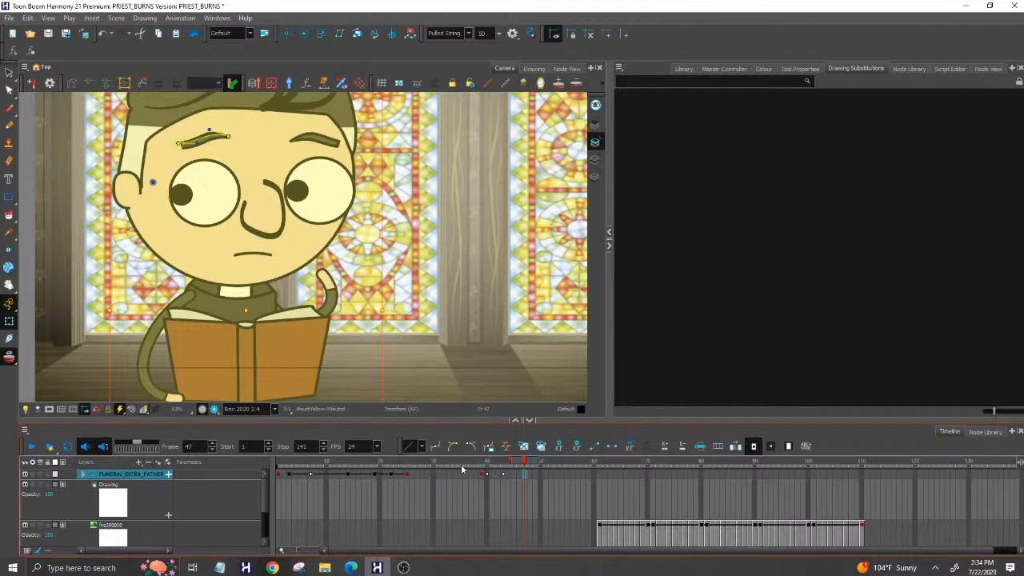
drag(453, 463, 505, 468)
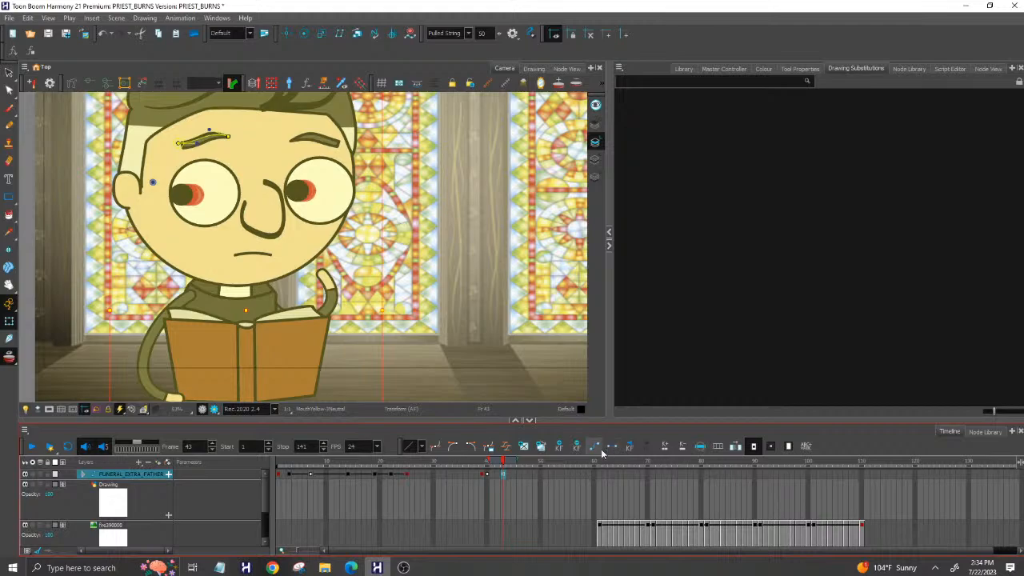
Add rig keyframes at frames 46 and 48 to hold the sideways glance.
drag(456, 464, 518, 468)
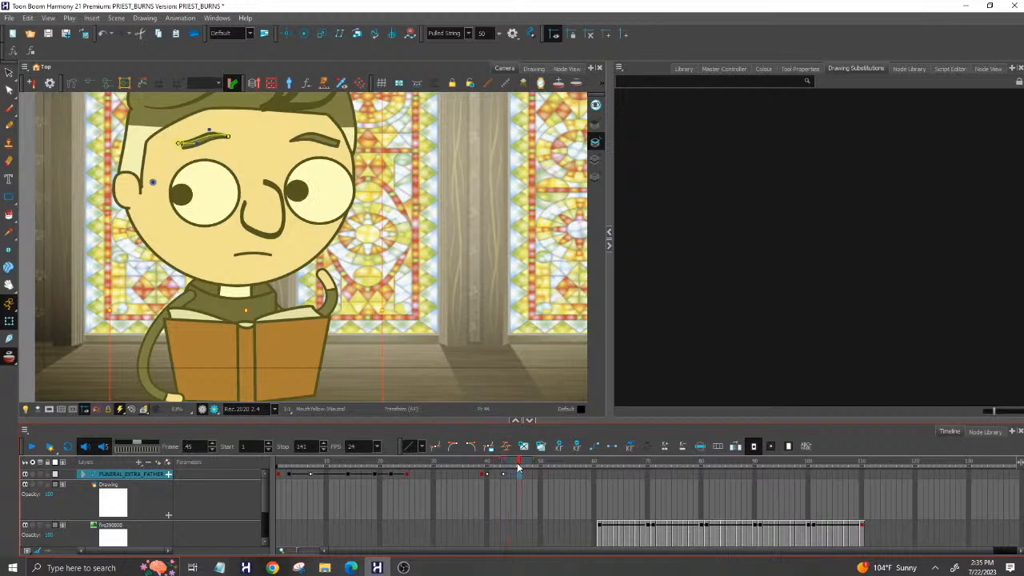
click(559, 448)
mouse_move(527, 469)
mouse_down()
mouse_move(477, 466)
mouse_move(531, 465)
mouse_up()
click(559, 447)
click(520, 476)
click(530, 475)
Scrub the eye movement, and compare the rig's poses at frames 46 and 48.
drag(504, 463, 521, 464)
click(530, 463)
mouse_move(462, 462)
mouse_down()
mouse_move(531, 470)
mouse_move(517, 473)
mouse_up()
click(518, 474)
click(531, 474)
click(520, 466)
click(528, 475)
click(519, 475)
Add a rig keyframe at frame 51, move both pupils to the right edges of the eyes, and deselect the rig.
drag(484, 465, 548, 464)
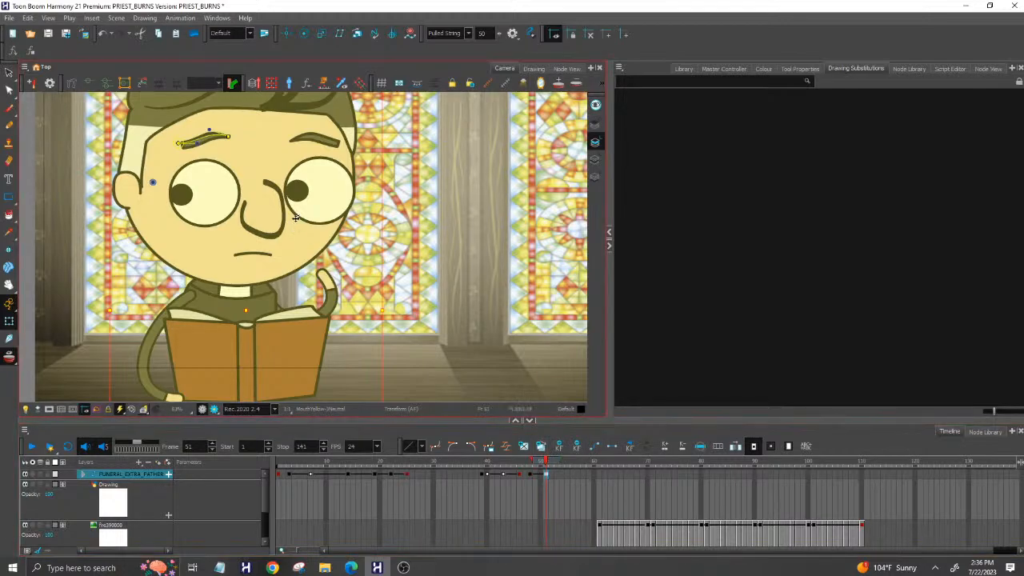
click(298, 192)
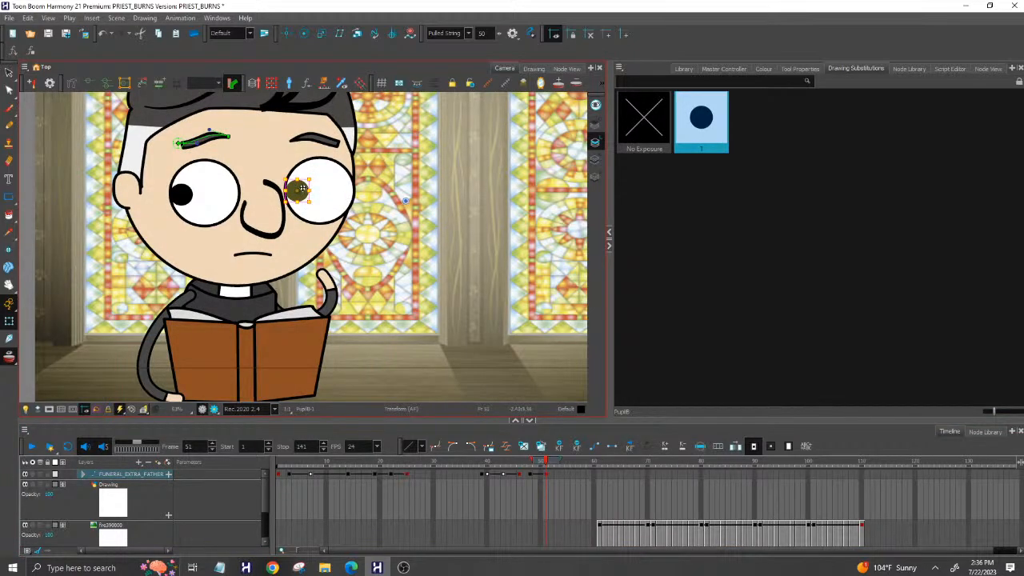
drag(305, 190, 353, 191)
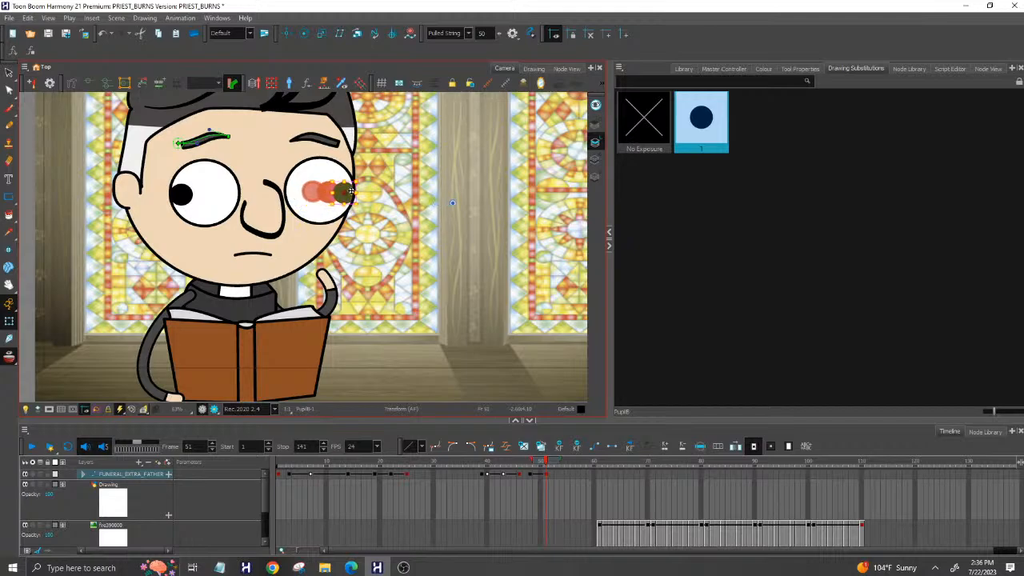
click(185, 195)
drag(185, 194, 236, 193)
scroll(405, 292, down, 3)
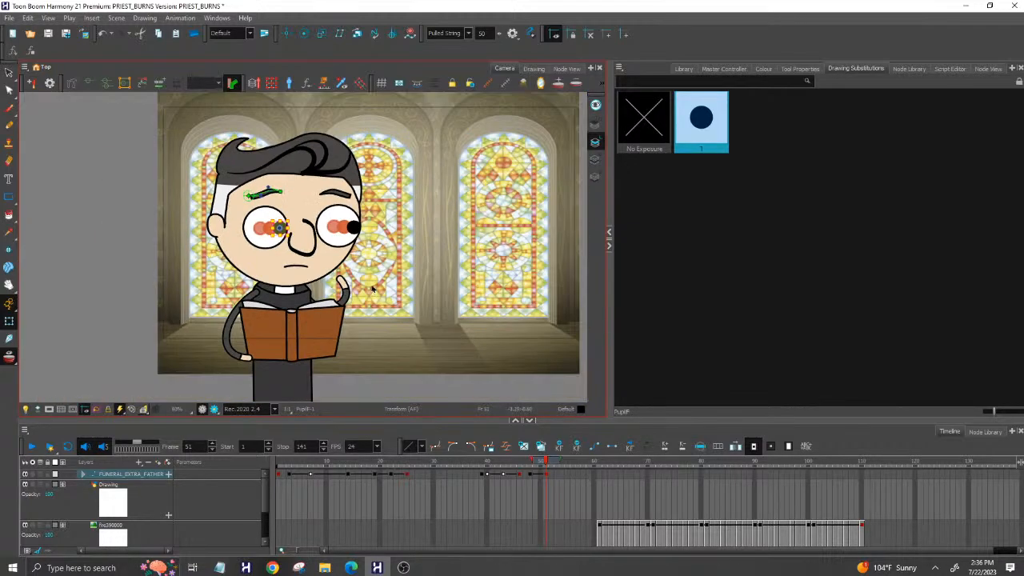
click(92, 213)
scroll(241, 244, up, 2)
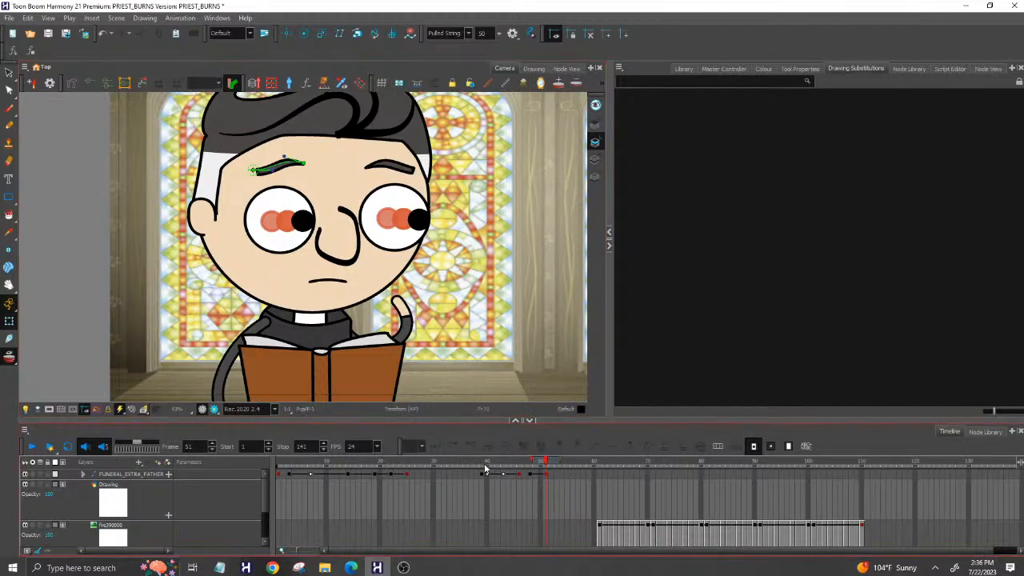
At frame 43, lower both ends of the left eyebrow so it lies flat just above the eye, and scrub to frame 46.
drag(484, 463, 505, 464)
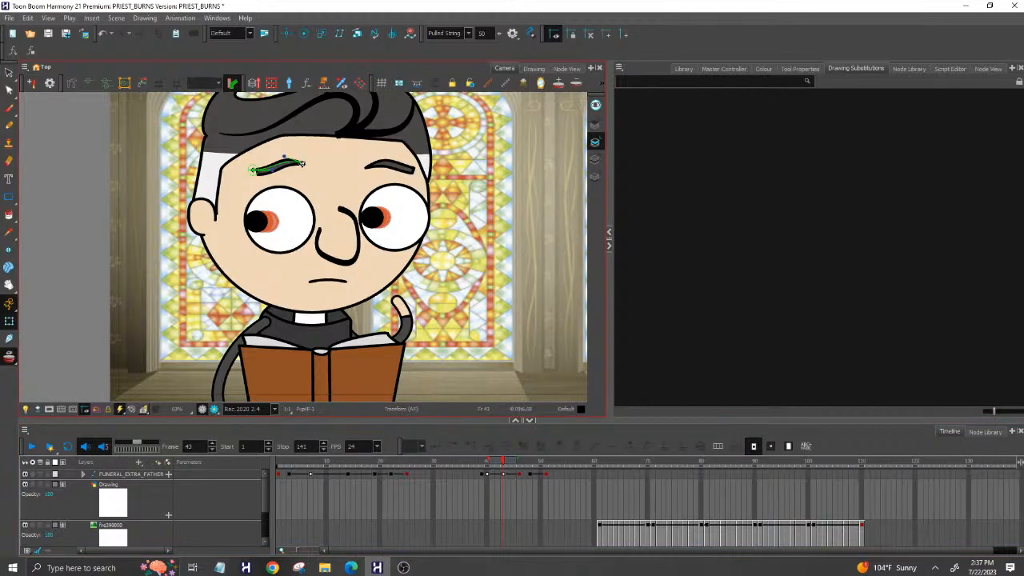
drag(303, 163, 307, 188)
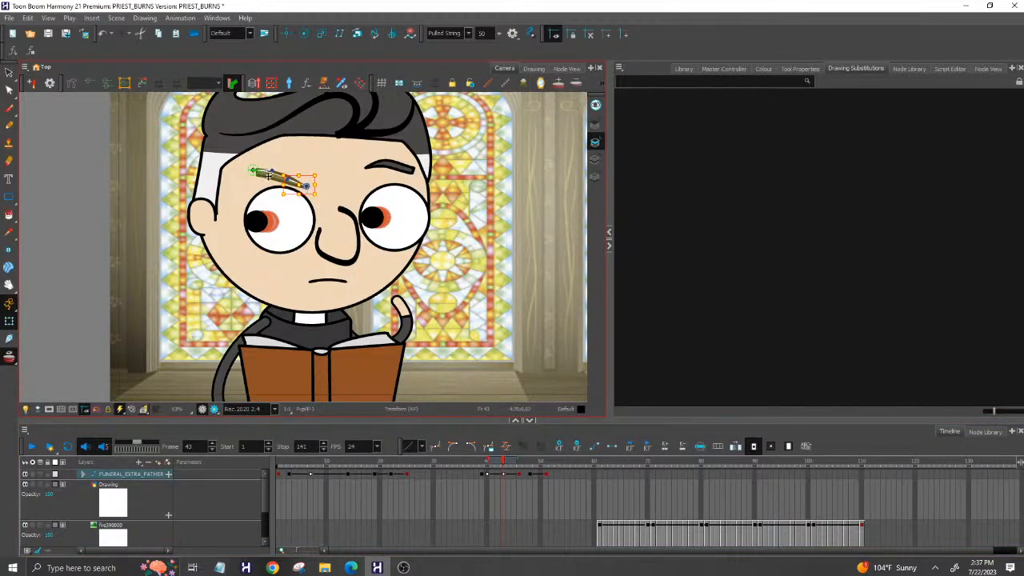
drag(253, 171, 254, 183)
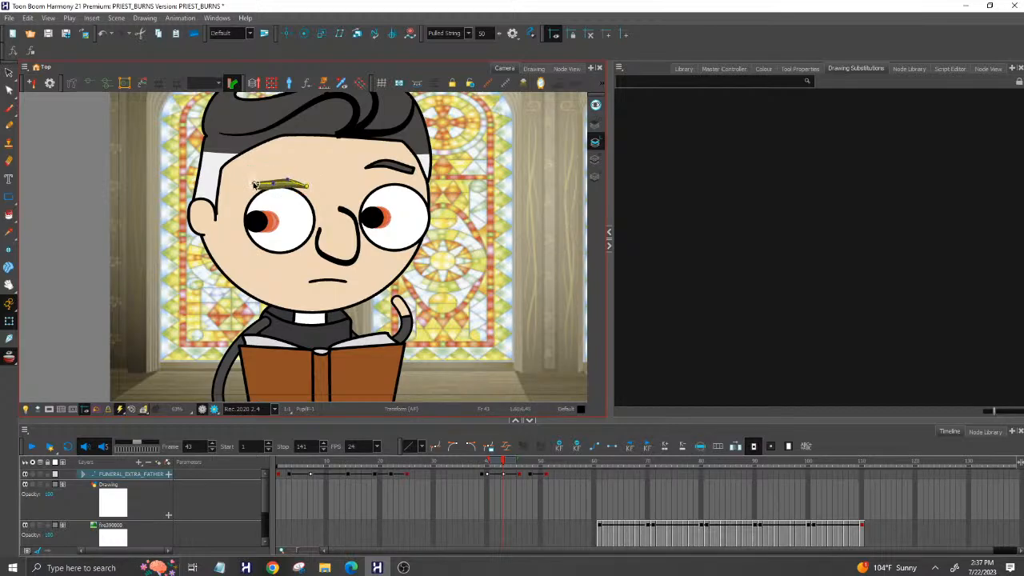
click(483, 471)
drag(484, 471, 519, 472)
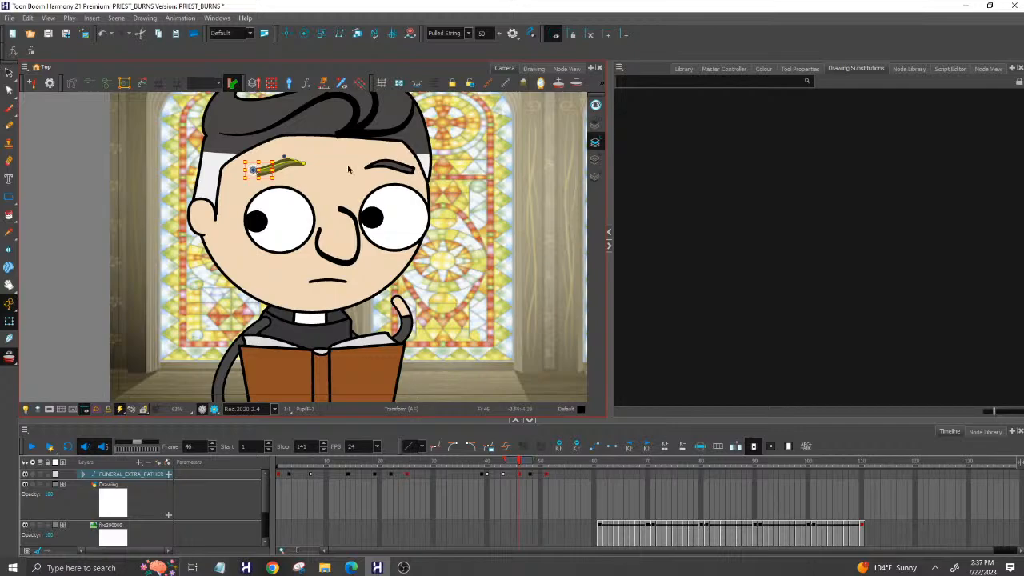
Find the left eyebrow's layer in the timeline and select the curve deformer controlling it.
click(294, 164)
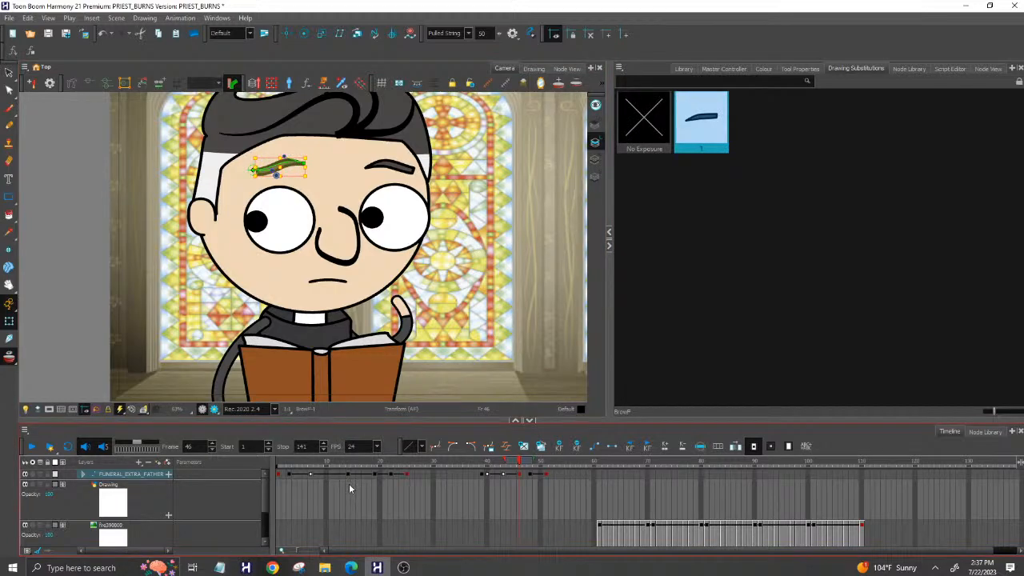
key(o)
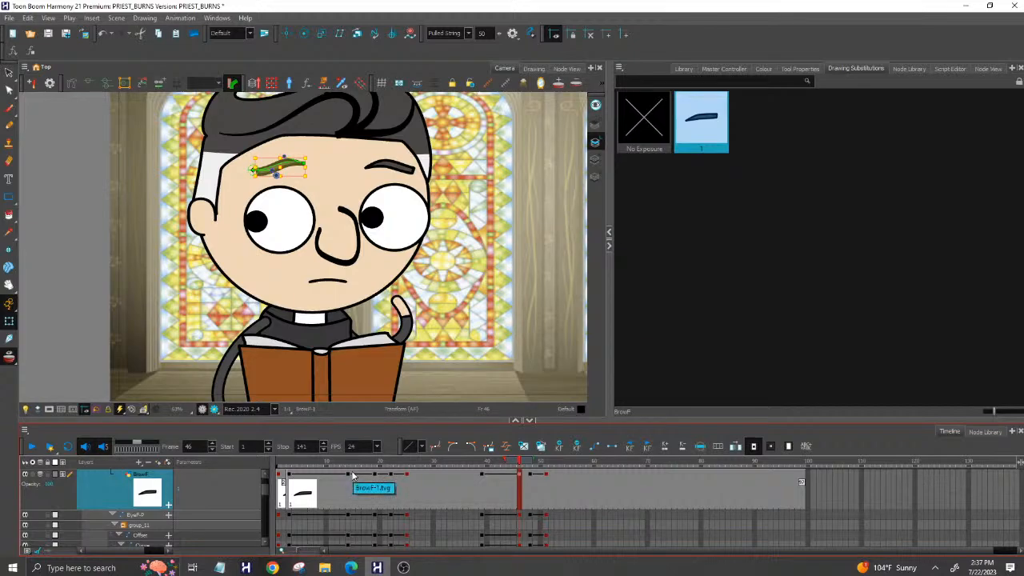
scroll(371, 493, up, 1)
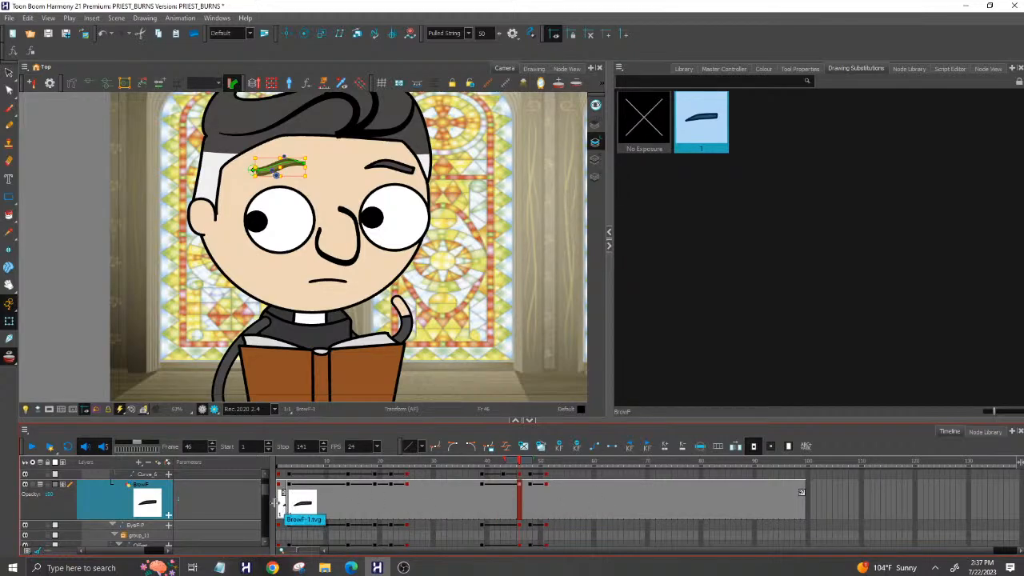
click(148, 475)
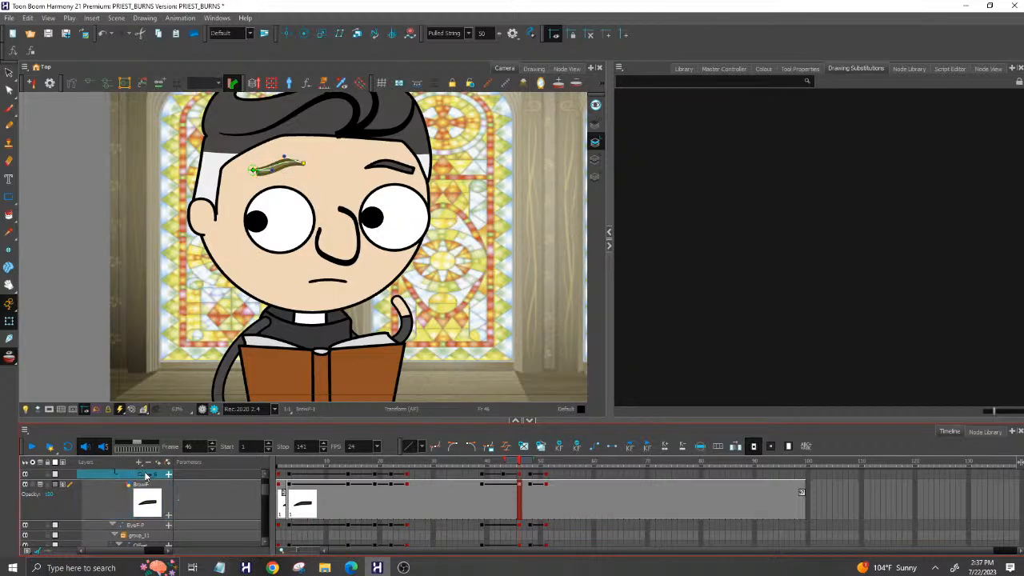
Copy the left eyebrow curve's keyframe from frame 43 and paste it onto frames 46, 48 and 51.
click(484, 467)
drag(483, 468, 504, 474)
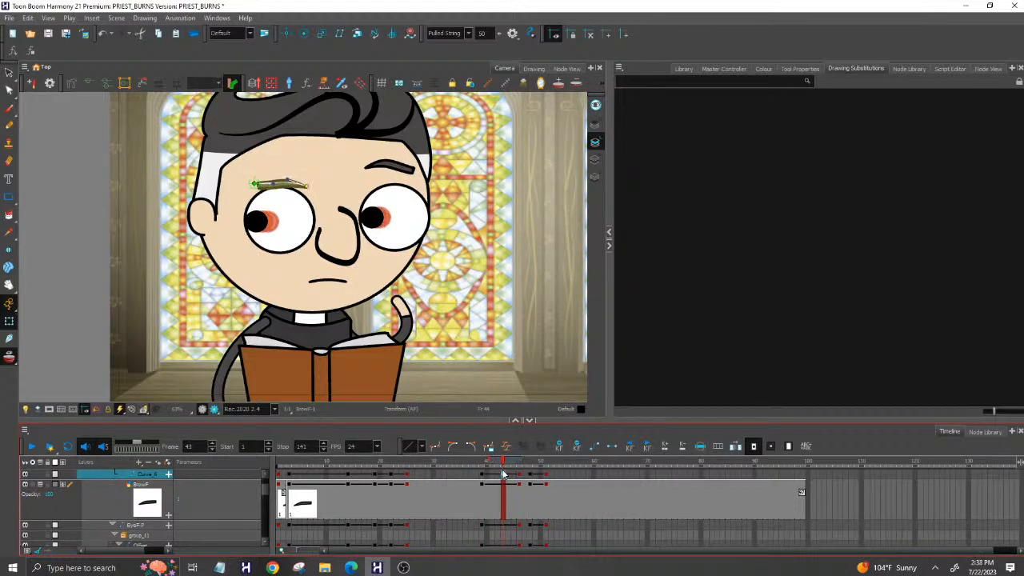
click(503, 476)
click(519, 478)
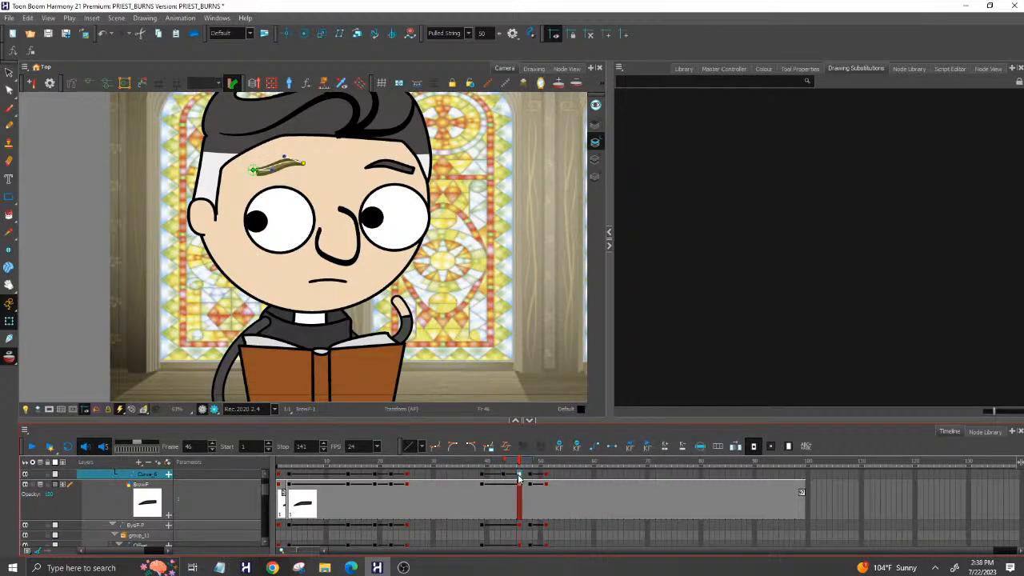
key(ctrl+v)
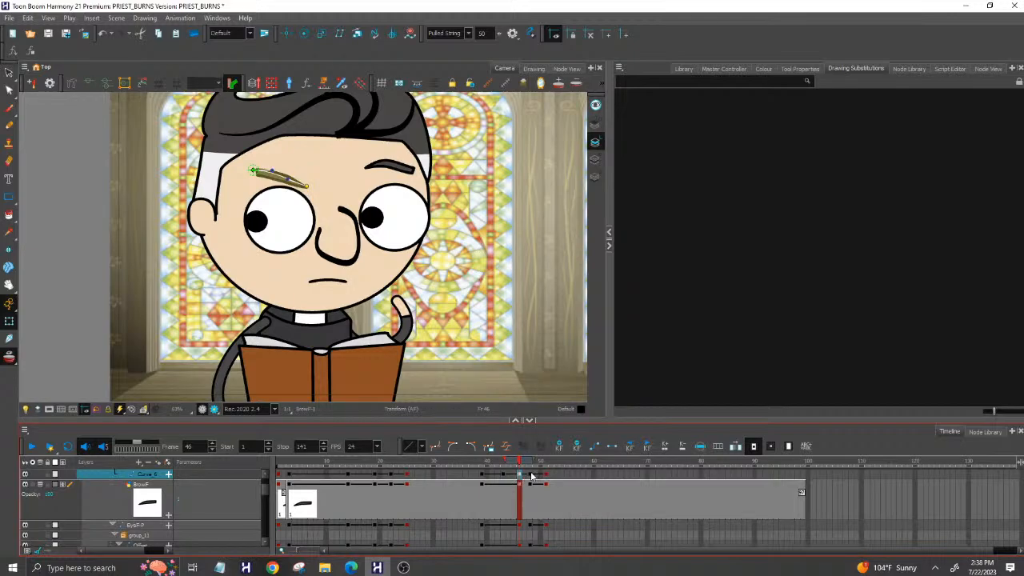
click(531, 477)
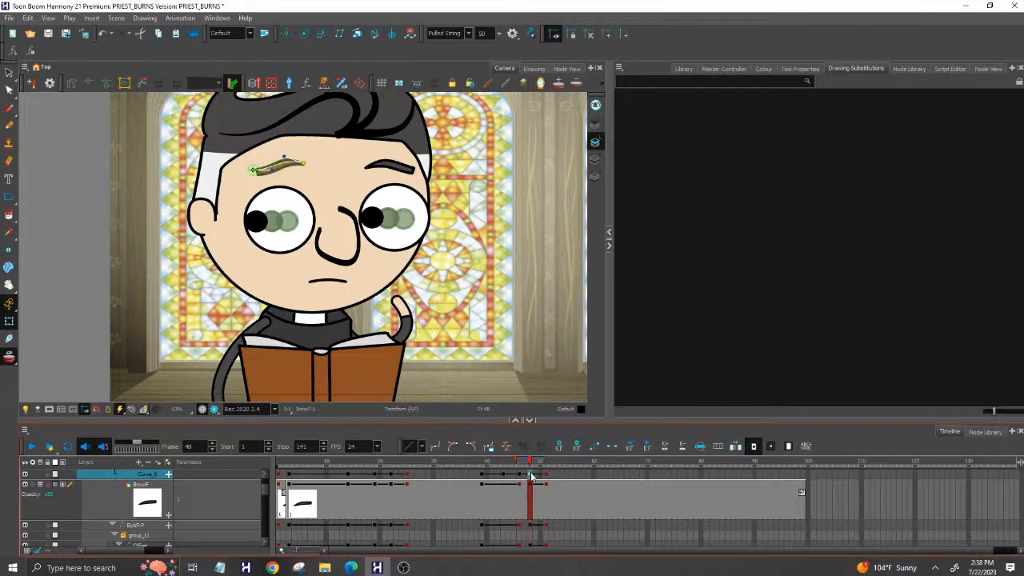
key(ctrl+v)
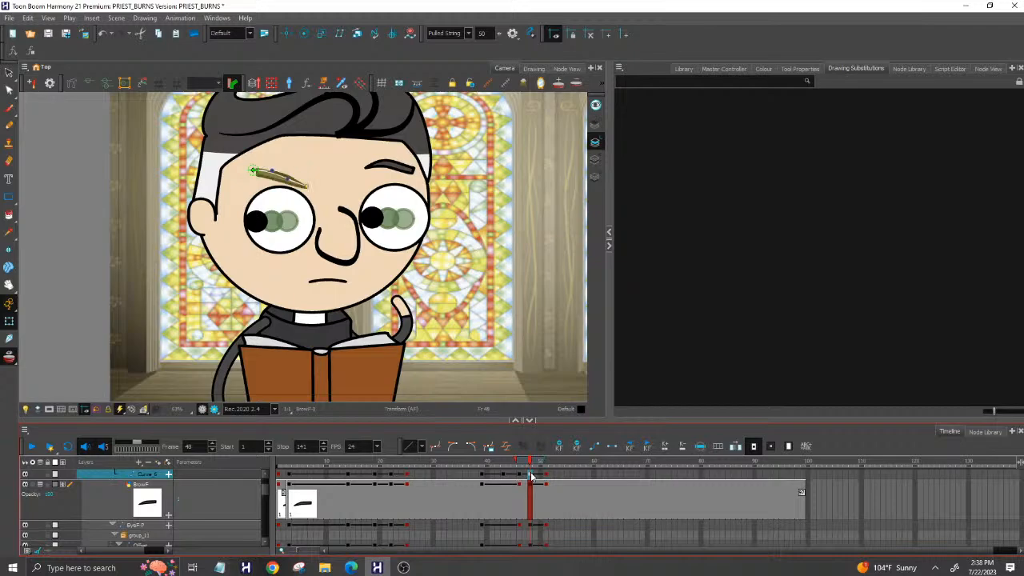
click(546, 478)
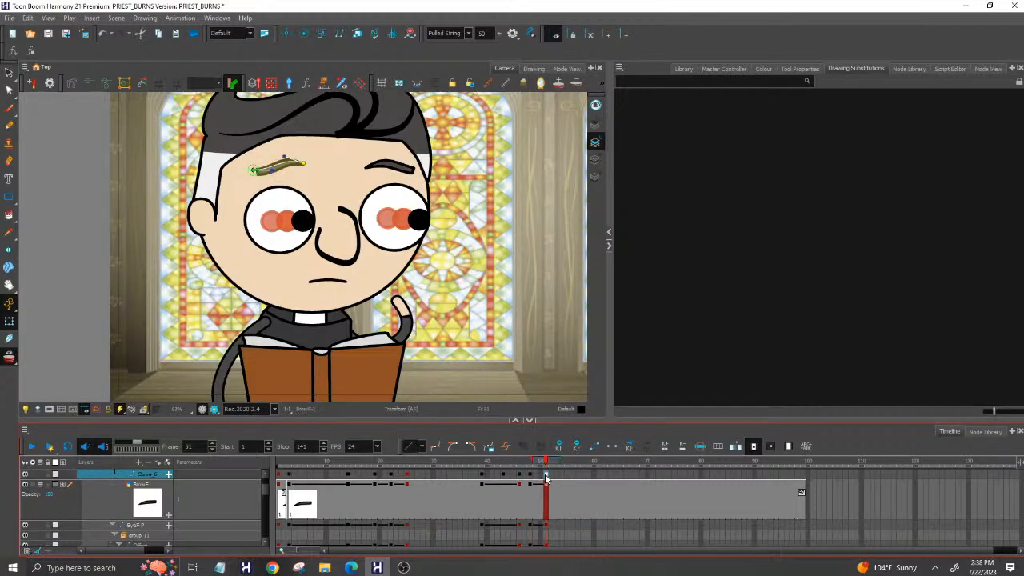
key(ctrl+v)
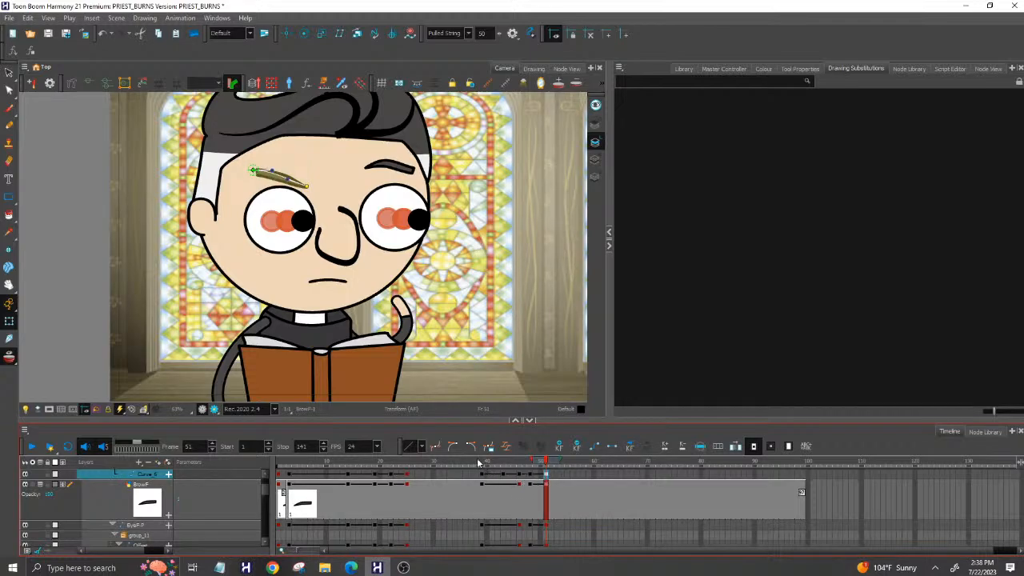
Copy the left eyebrow offset's keyframe from frame 43 onto frames 46, 48 and 51 so the brow stays flat.
mouse_move(478, 463)
mouse_down()
mouse_move(519, 466)
mouse_move(483, 468)
mouse_up()
scroll(483, 468, up, 1)
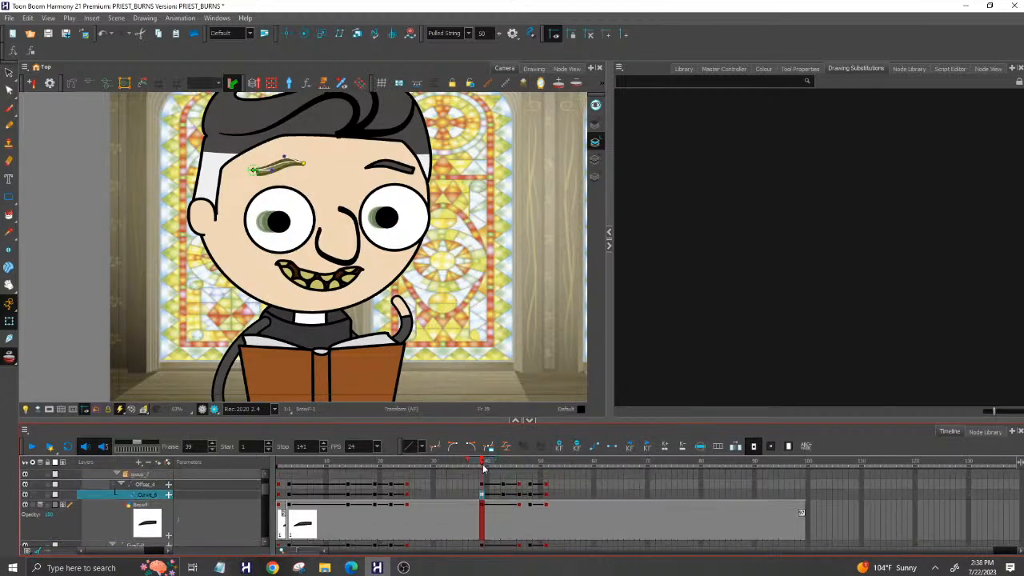
click(482, 485)
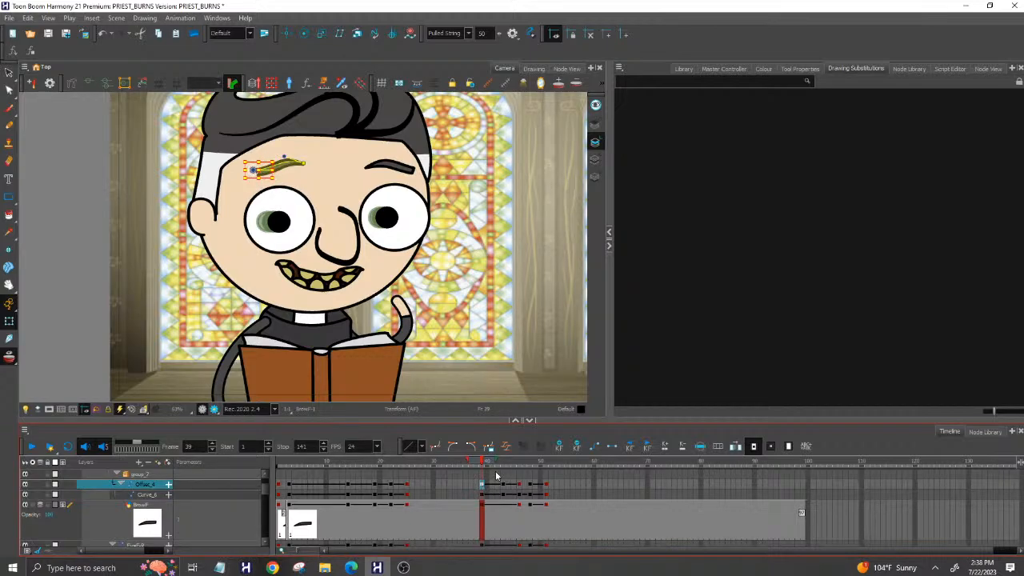
drag(483, 465, 503, 467)
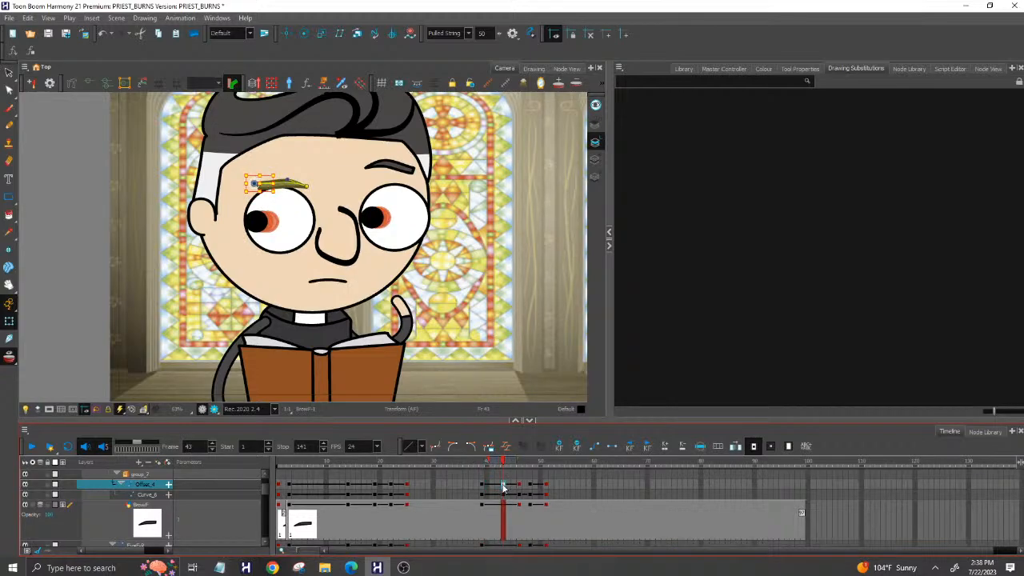
click(517, 485)
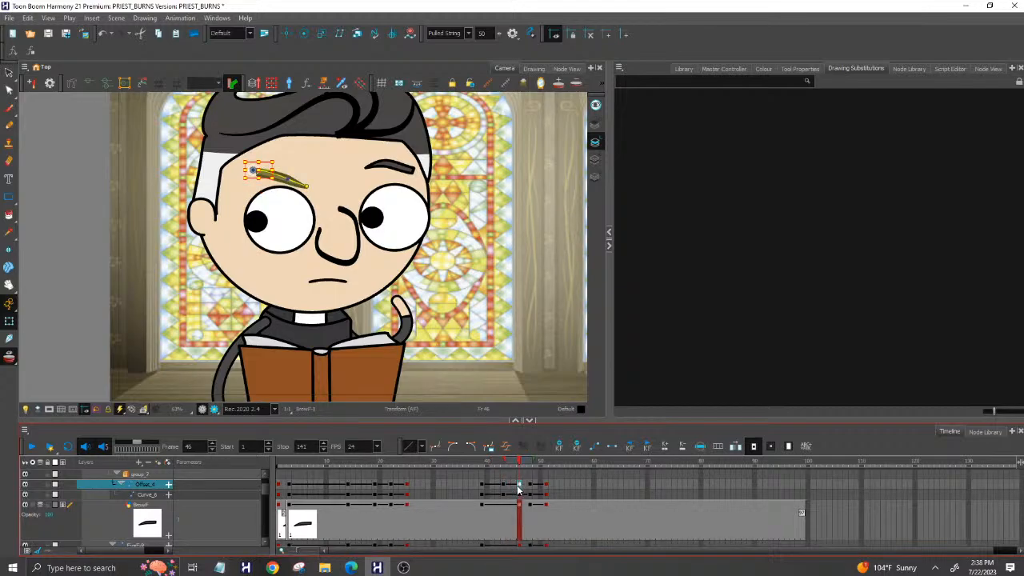
key(ctrl+v)
click(531, 488)
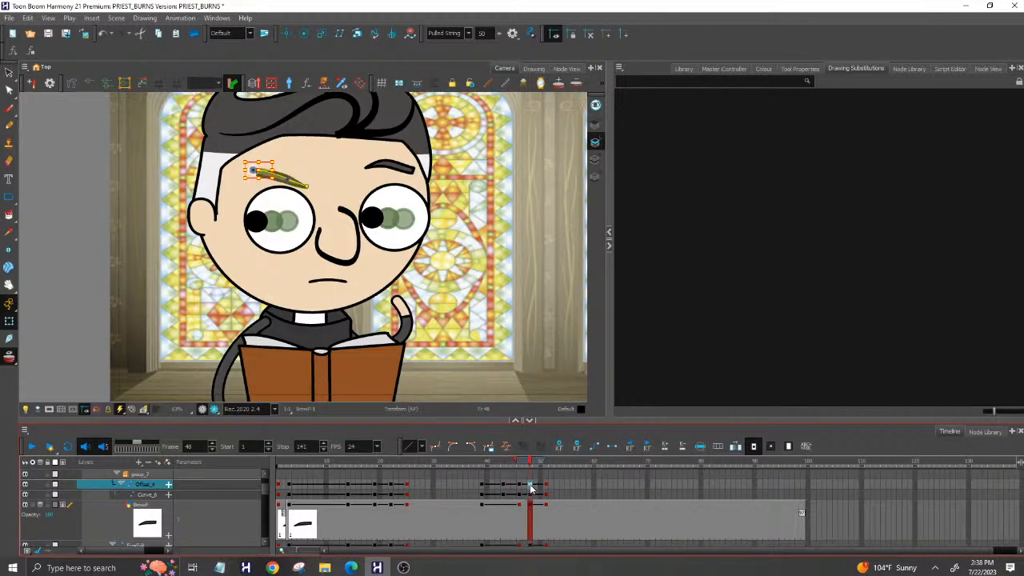
click(547, 488)
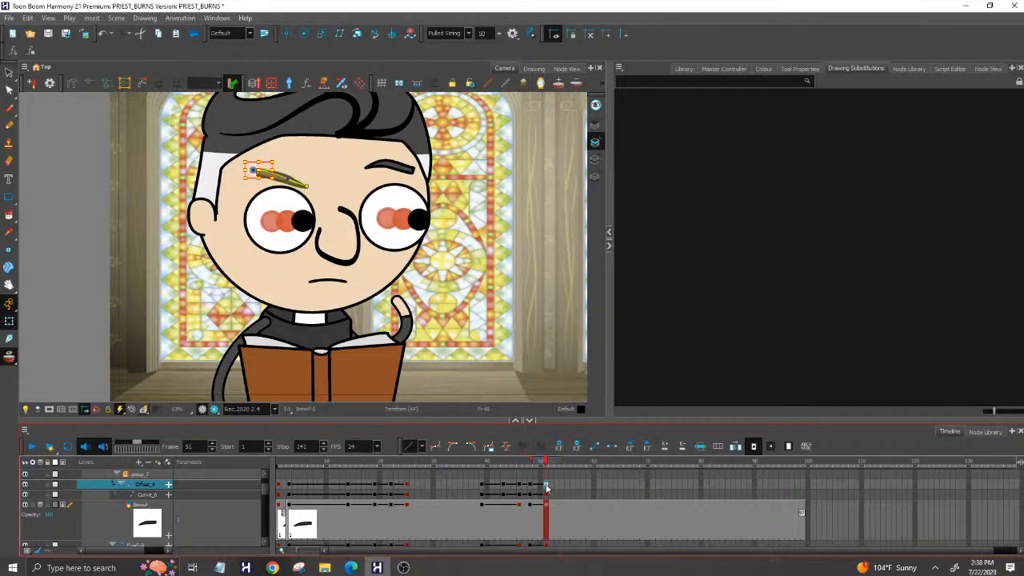
key(ctrl+v)
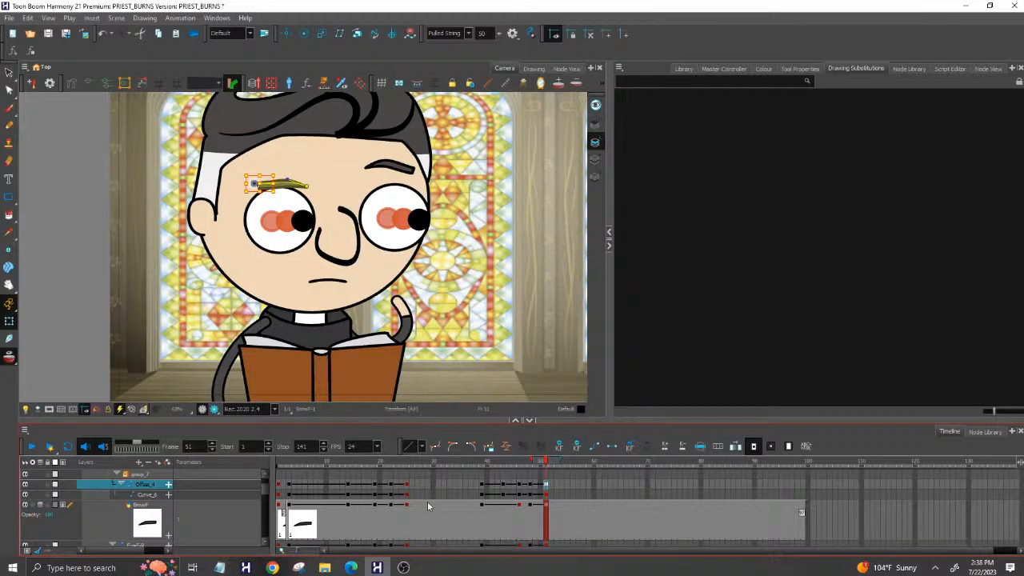
Scrub the eyebrow movement to frame 53, collapse the FUNERAL_EXTRA_FATHER rig, and add a keyframe for the whole rig there.
drag(469, 463, 560, 461)
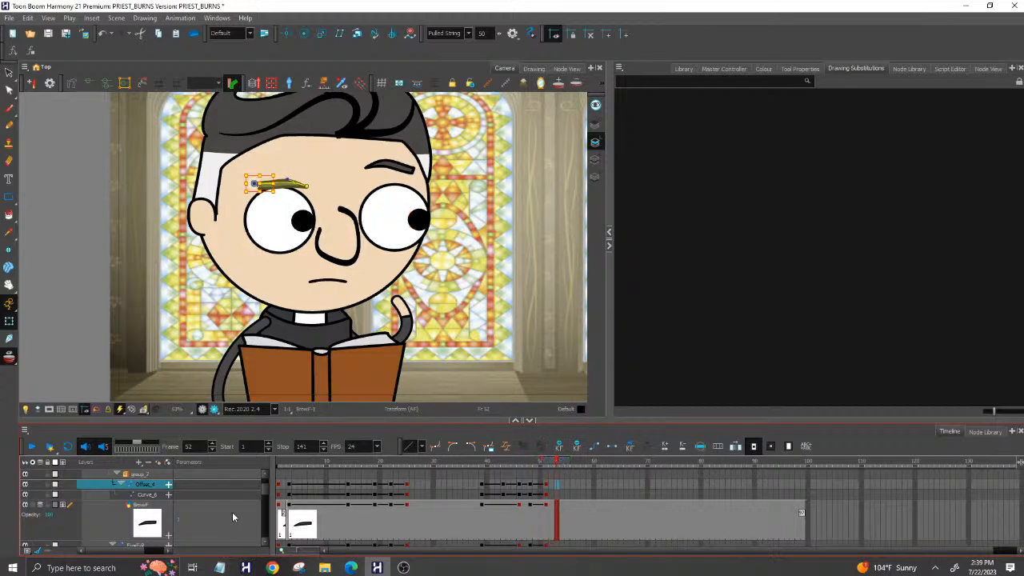
drag(263, 486, 267, 479)
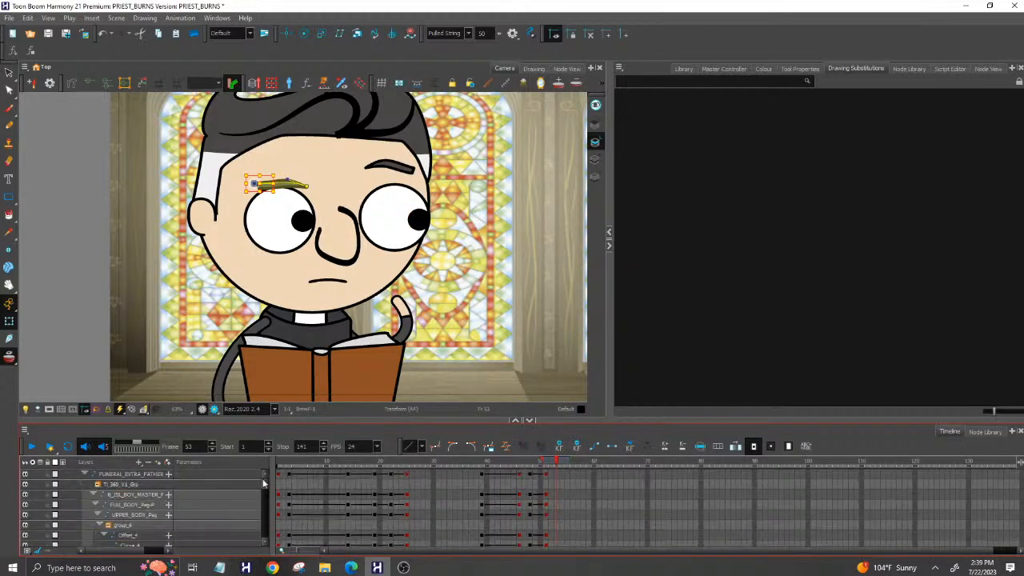
click(84, 474)
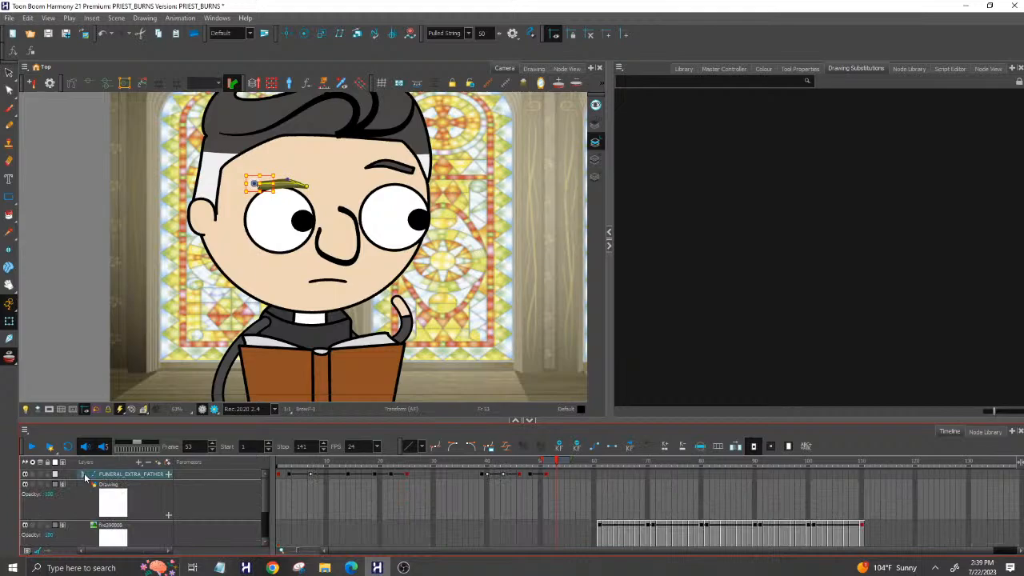
click(149, 477)
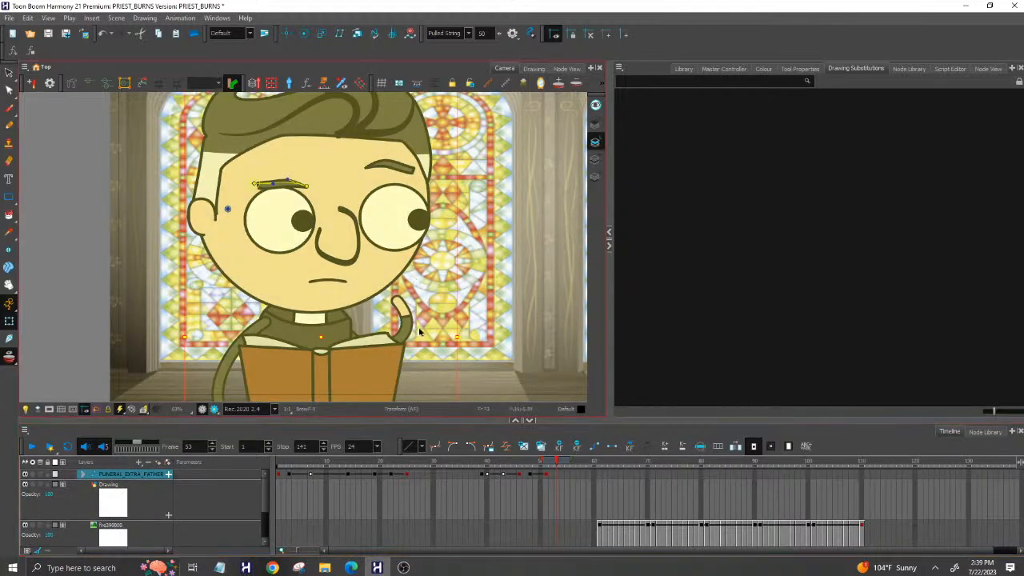
click(561, 446)
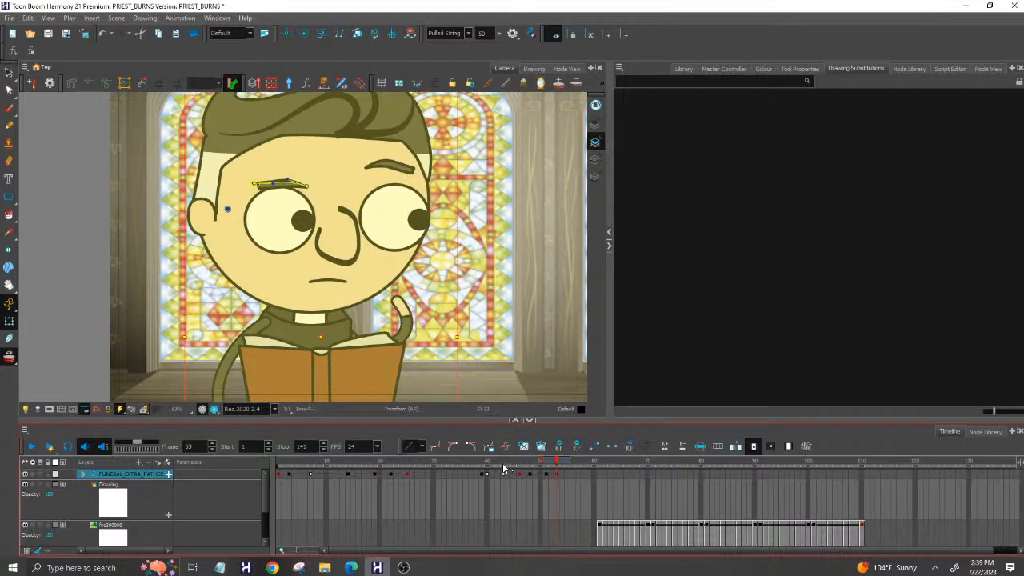
Hold the rig's pose from frame 51 to frame 53 and add another rig keyframe at frame 56.
drag(499, 464, 545, 464)
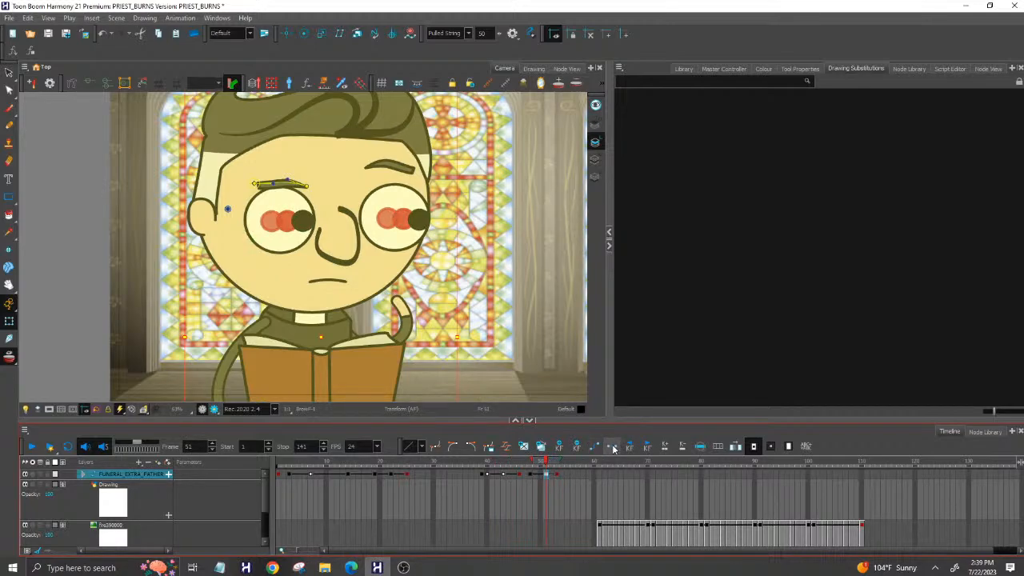
click(558, 465)
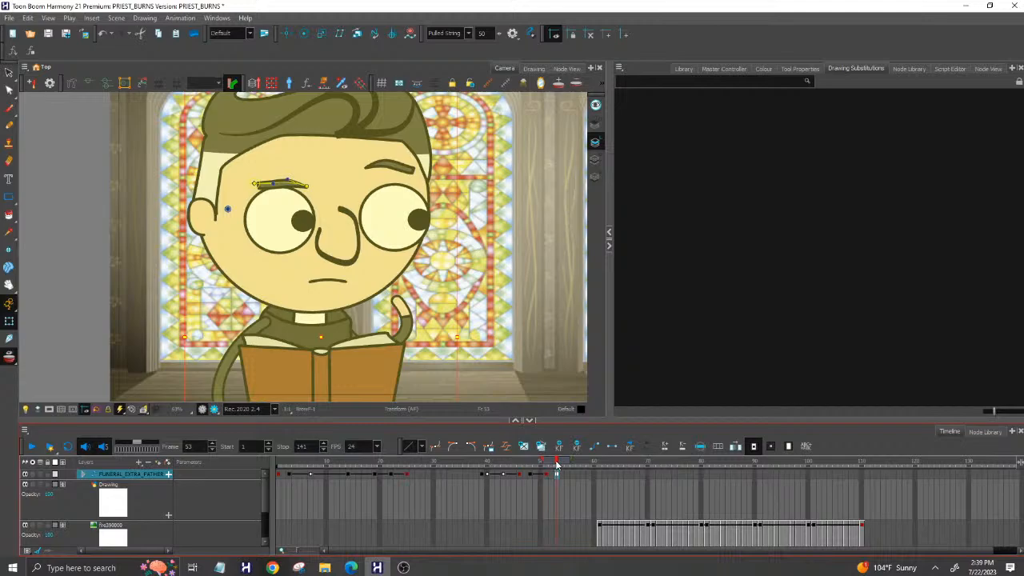
click(562, 465)
click(567, 465)
click(559, 445)
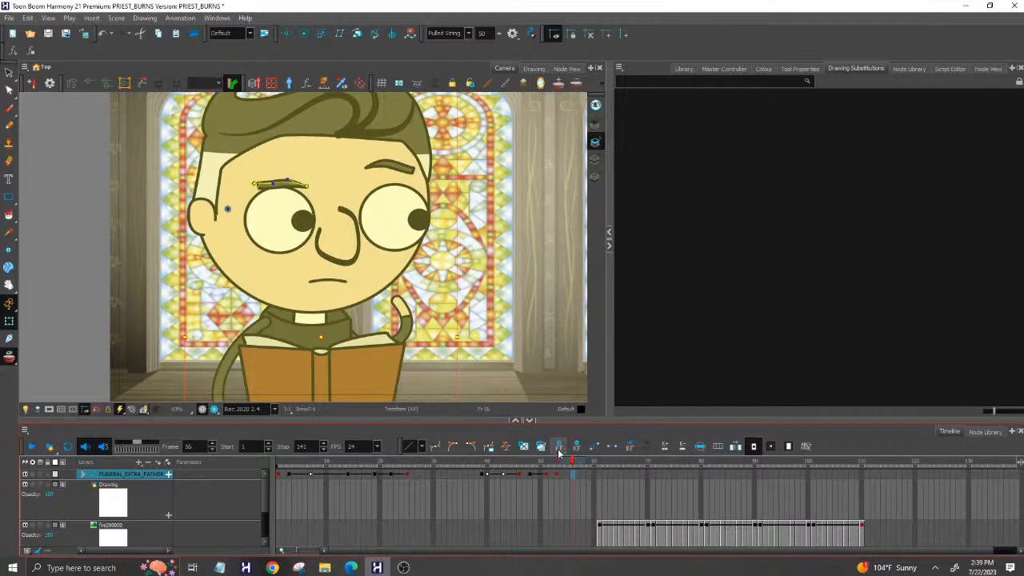
At frame 56, move both pupils back to the centres of the eyes and lower the right eyebrow to just above its eye.
click(302, 224)
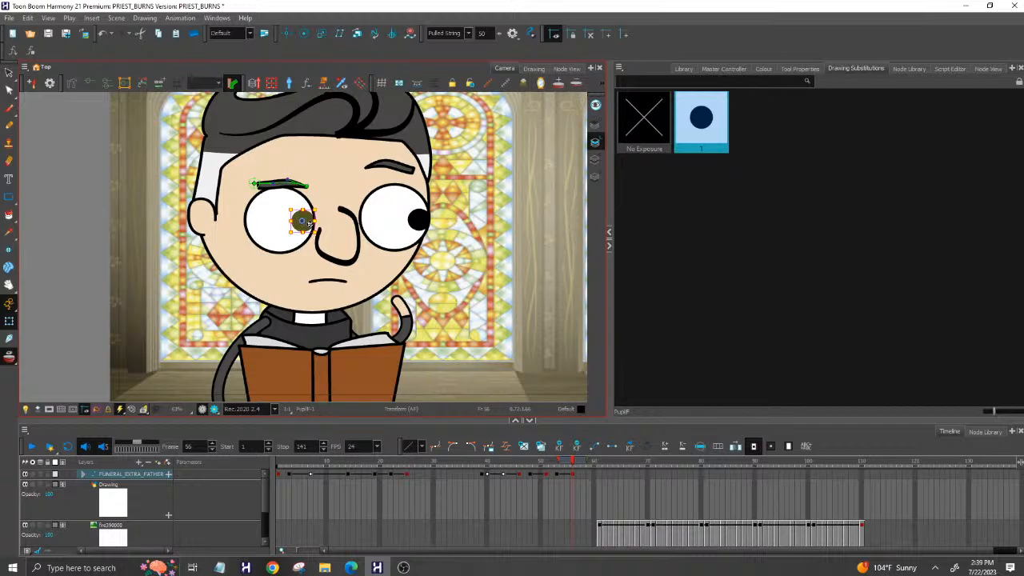
drag(311, 224, 282, 221)
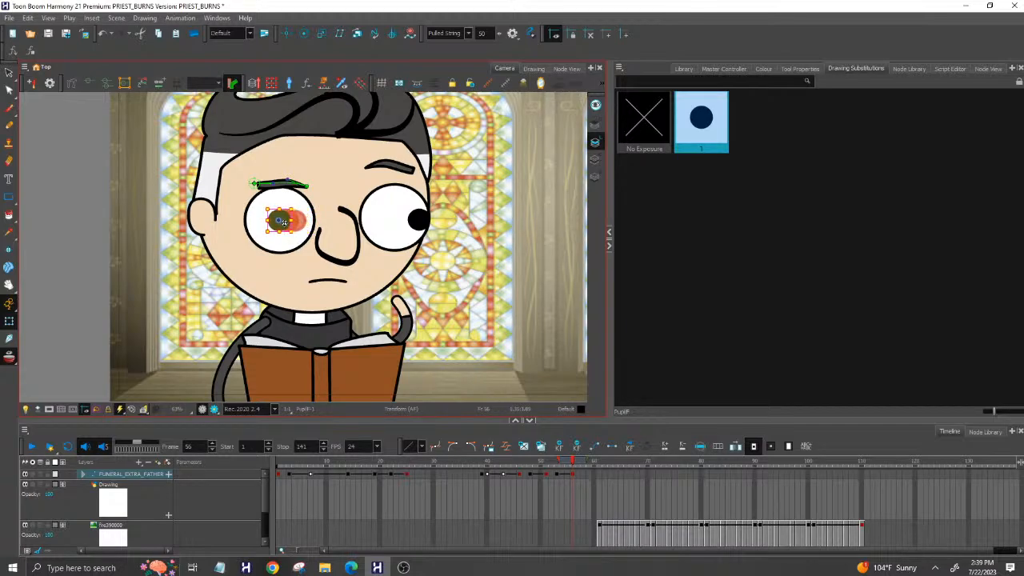
click(418, 224)
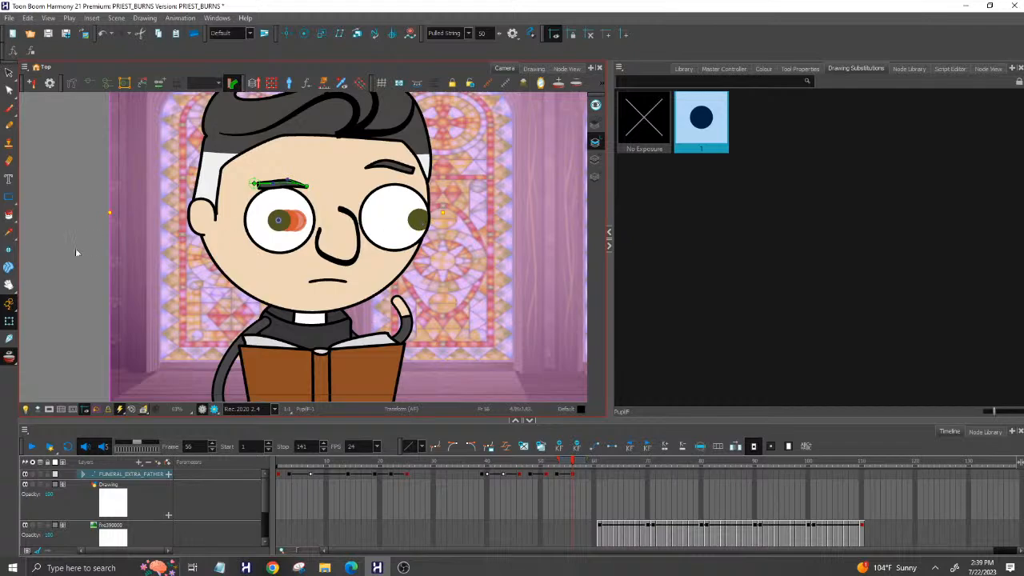
click(38, 258)
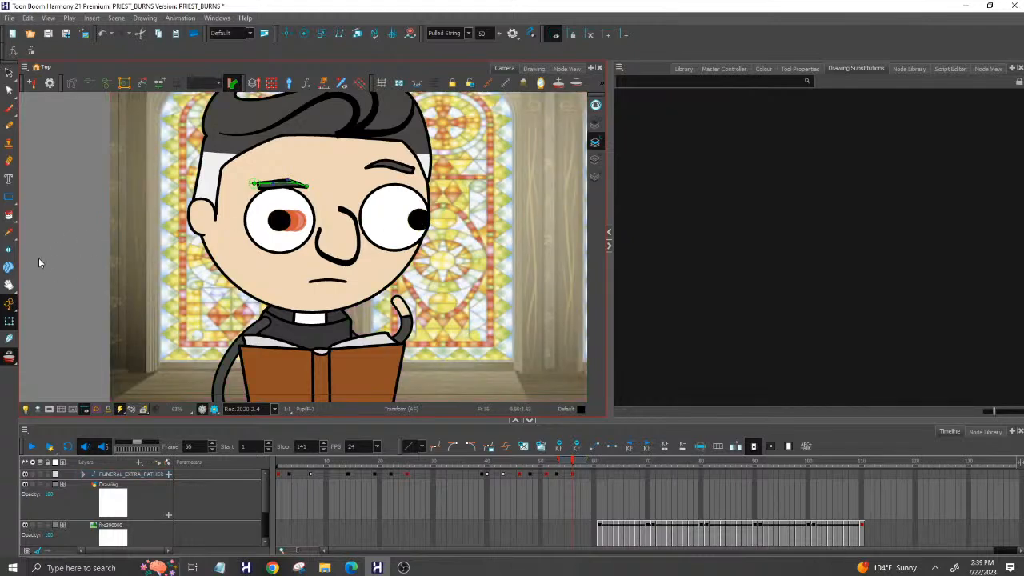
click(417, 221)
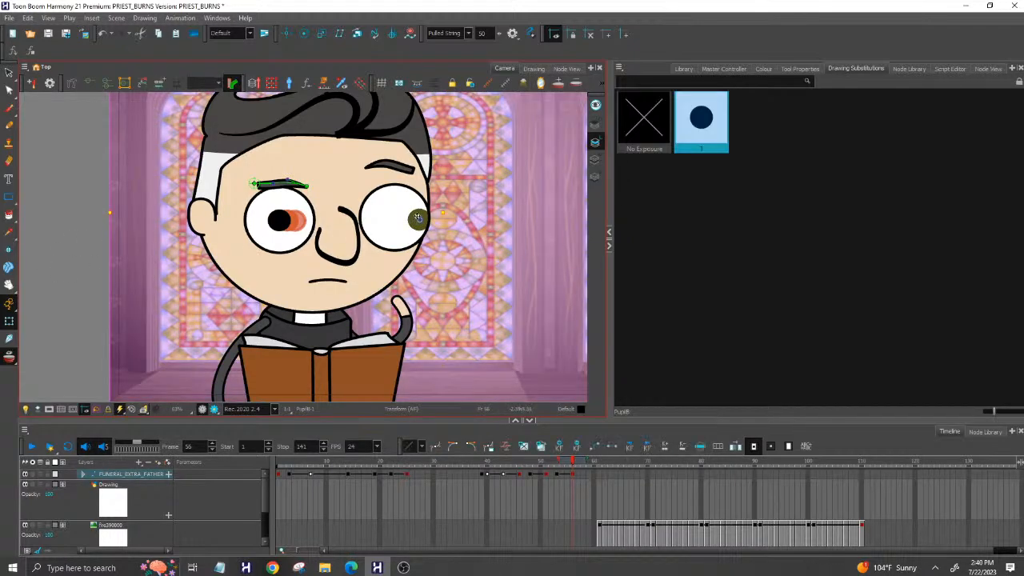
click(101, 275)
click(419, 222)
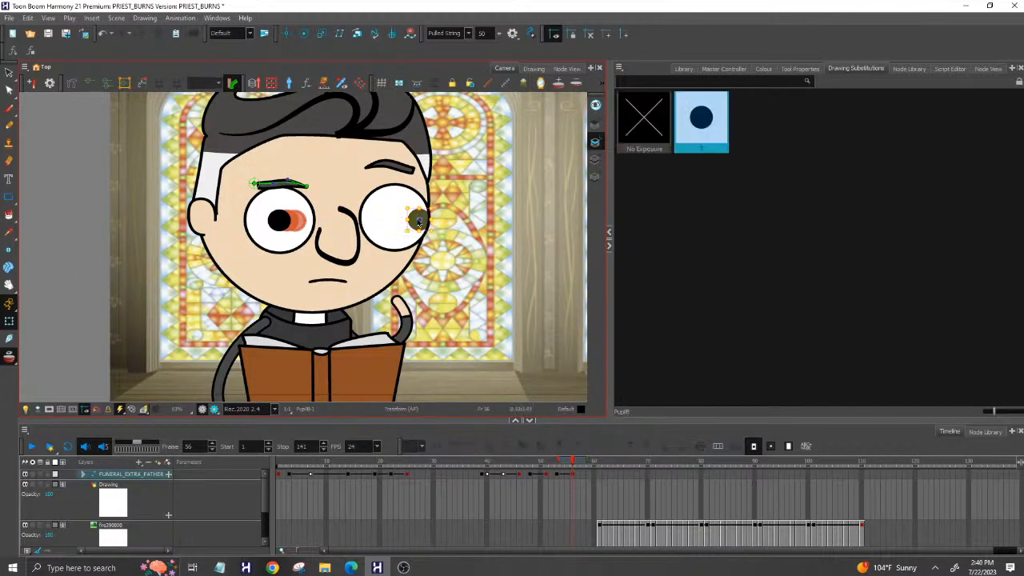
drag(417, 219, 394, 218)
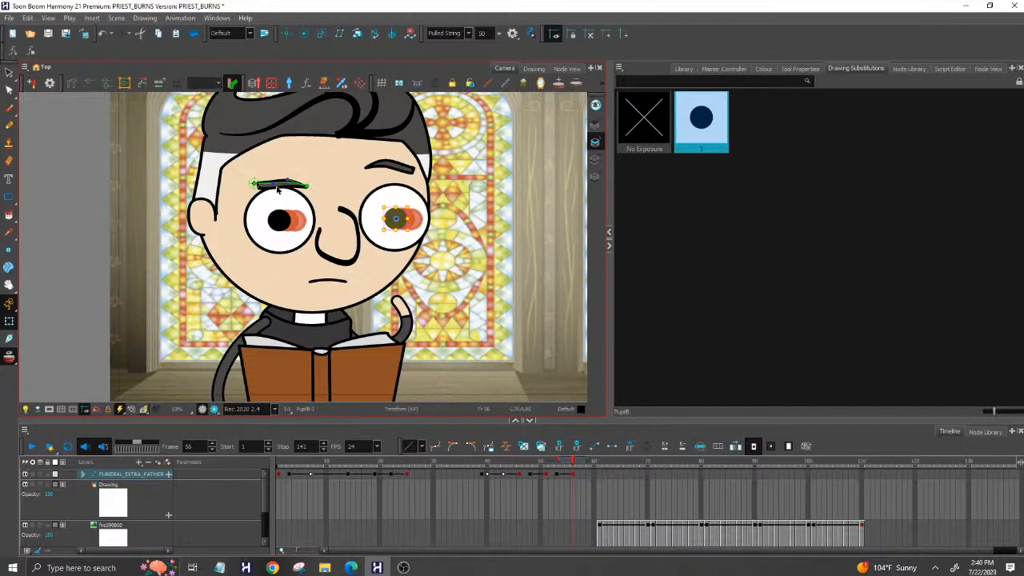
click(377, 167)
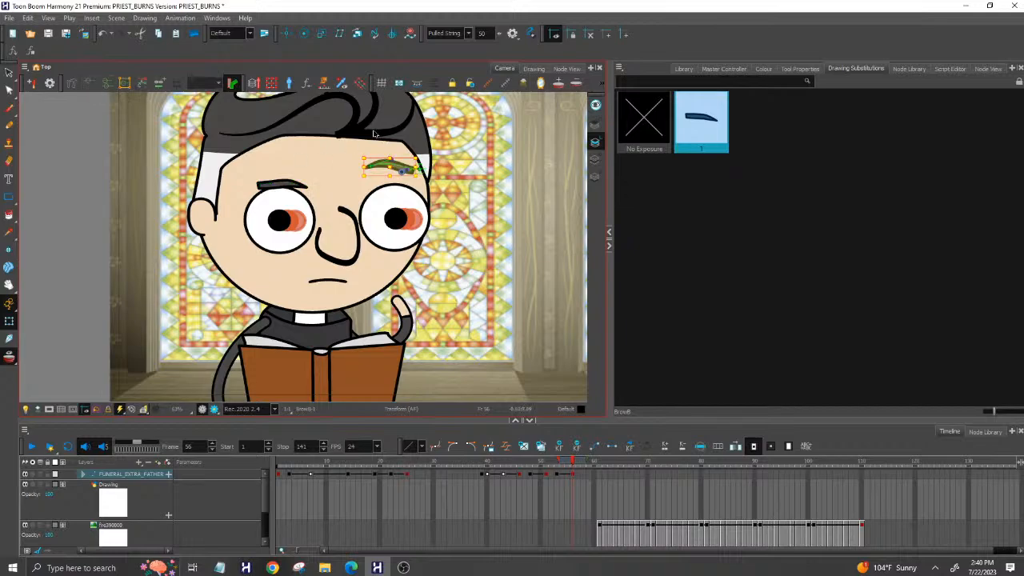
mouse_move(371, 166)
mouse_down()
mouse_move(372, 186)
mouse_move(421, 174)
mouse_move(425, 184)
mouse_up()
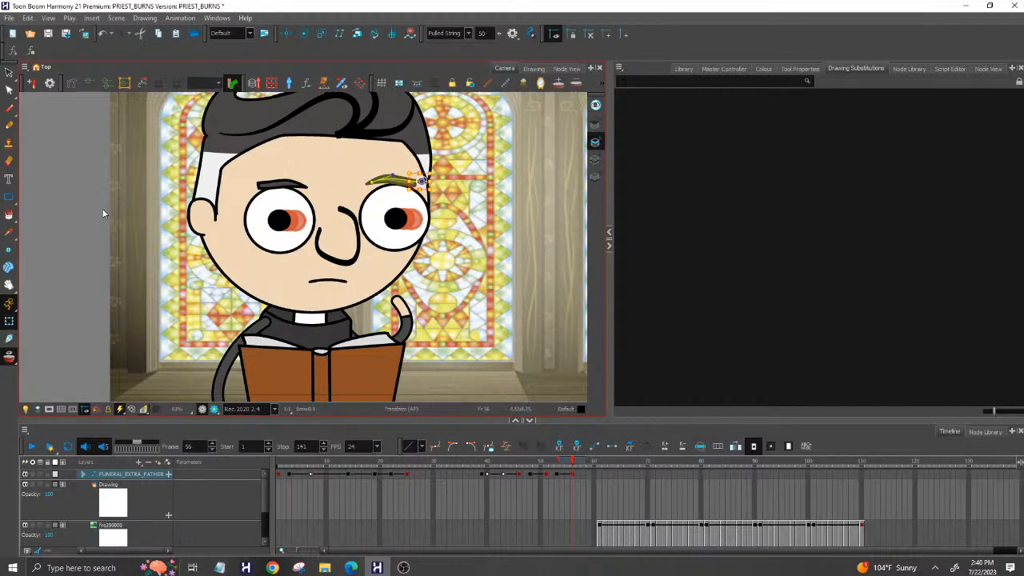
Check the inner end of the eyebrow beside the stained-glass window, and scrub through the rig's movement up to frame 56.
click(97, 210)
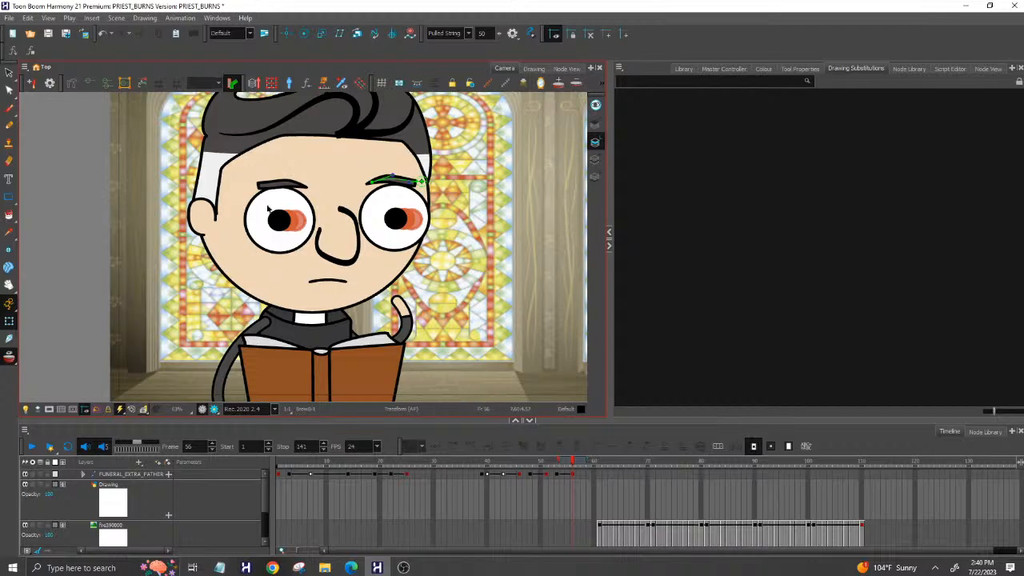
click(373, 183)
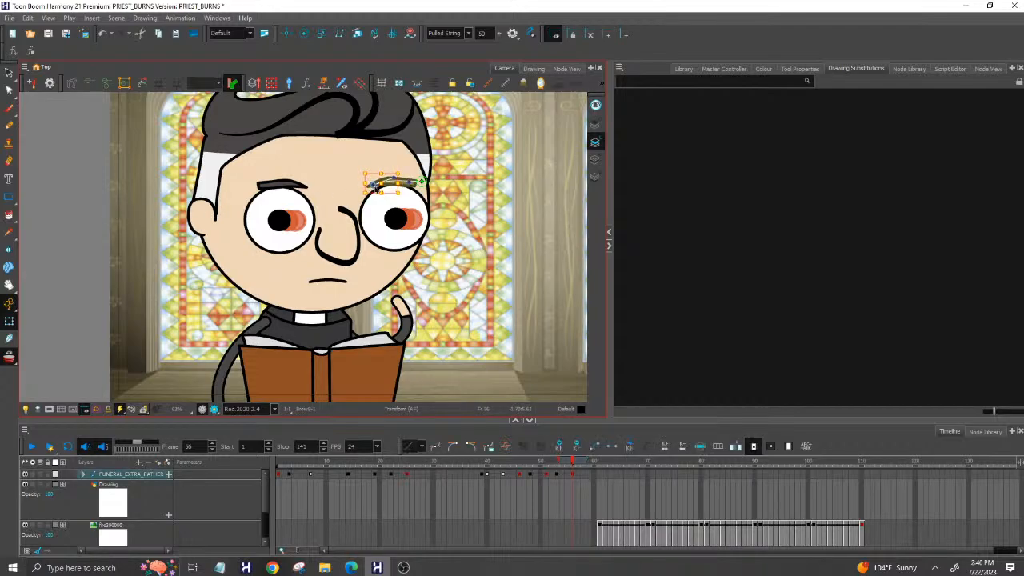
click(78, 247)
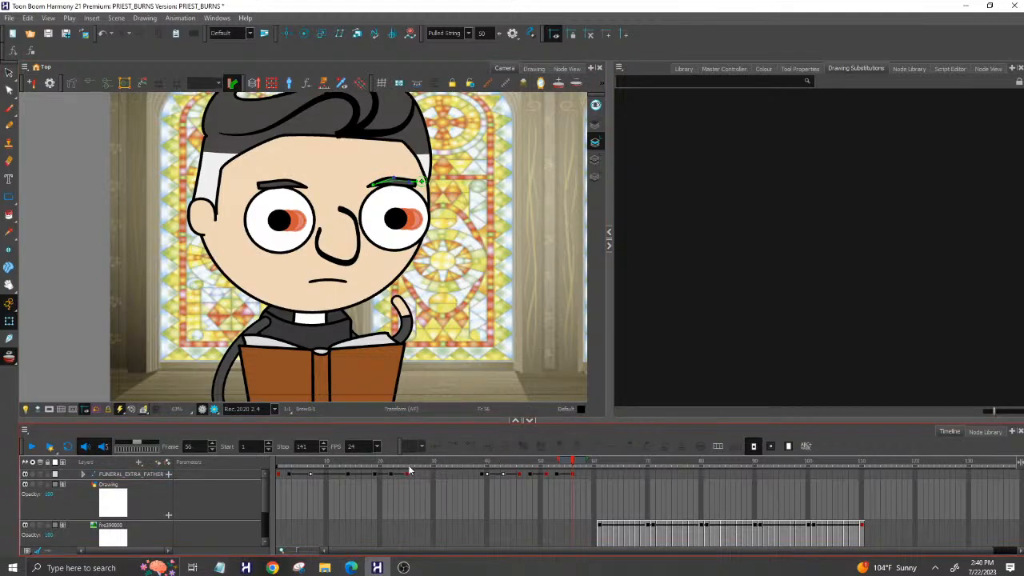
drag(406, 464, 572, 456)
click(593, 463)
mouse_move(593, 462)
mouse_down()
mouse_move(551, 463)
mouse_move(573, 463)
mouse_up()
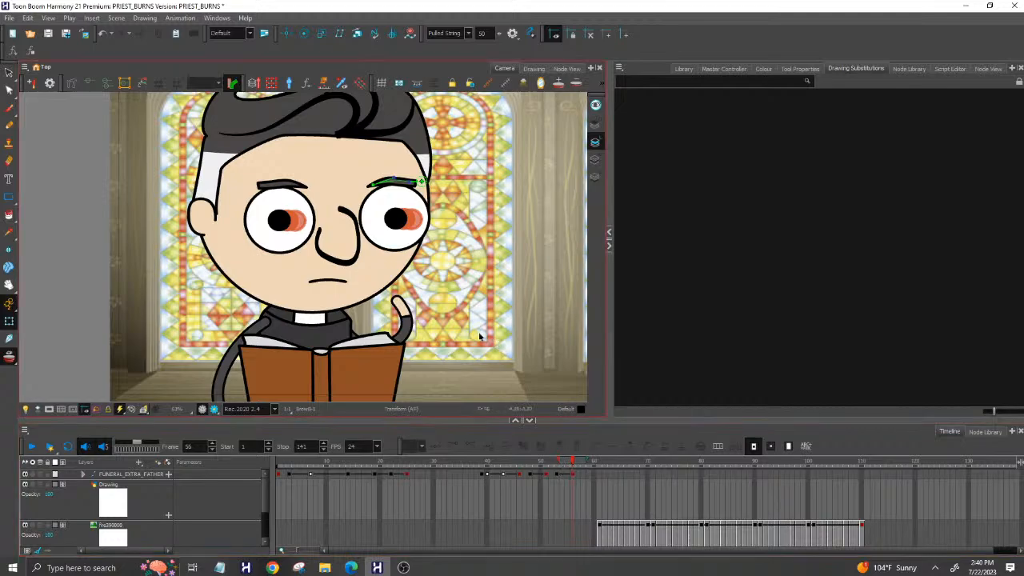
At frame 56, bend the raised arm down with its deformer points so the hand holds the book's lower corner.
click(403, 309)
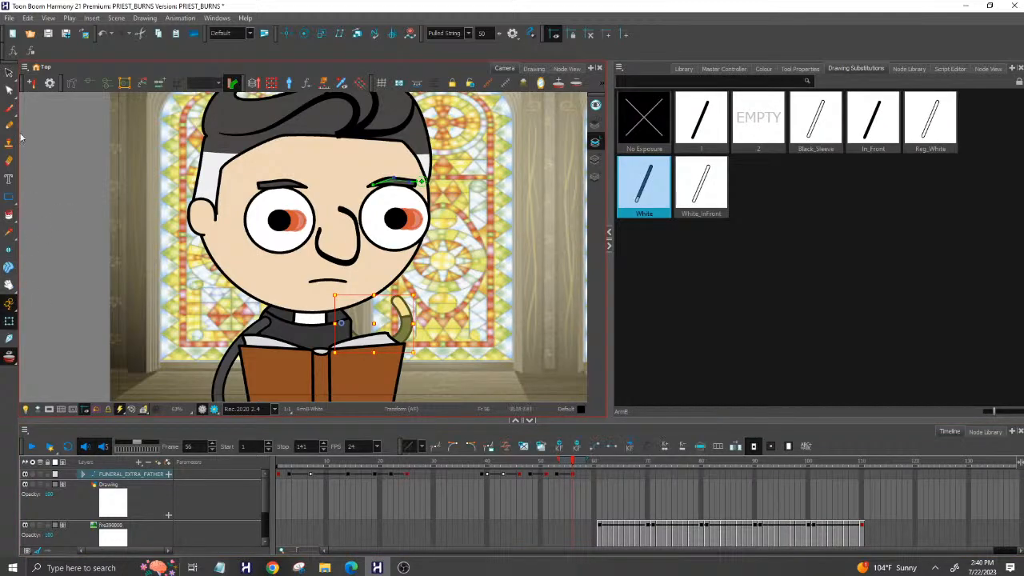
click(104, 247)
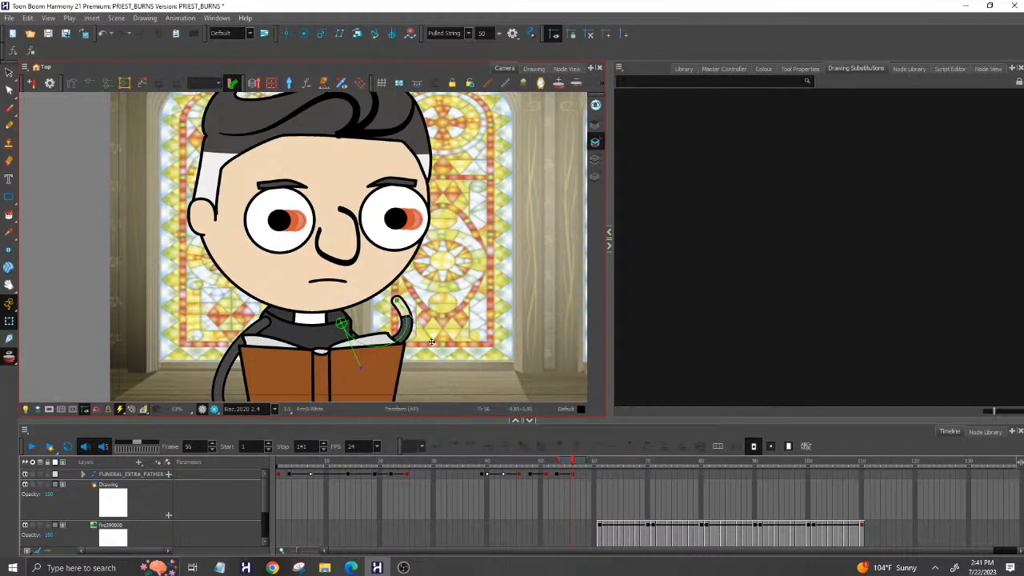
drag(433, 342, 468, 300)
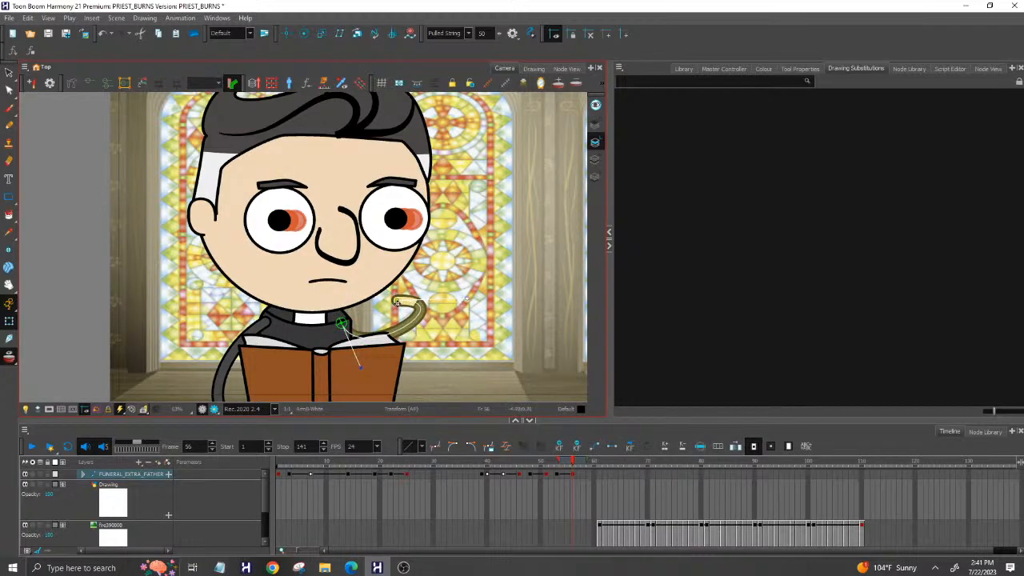
drag(396, 302, 392, 410)
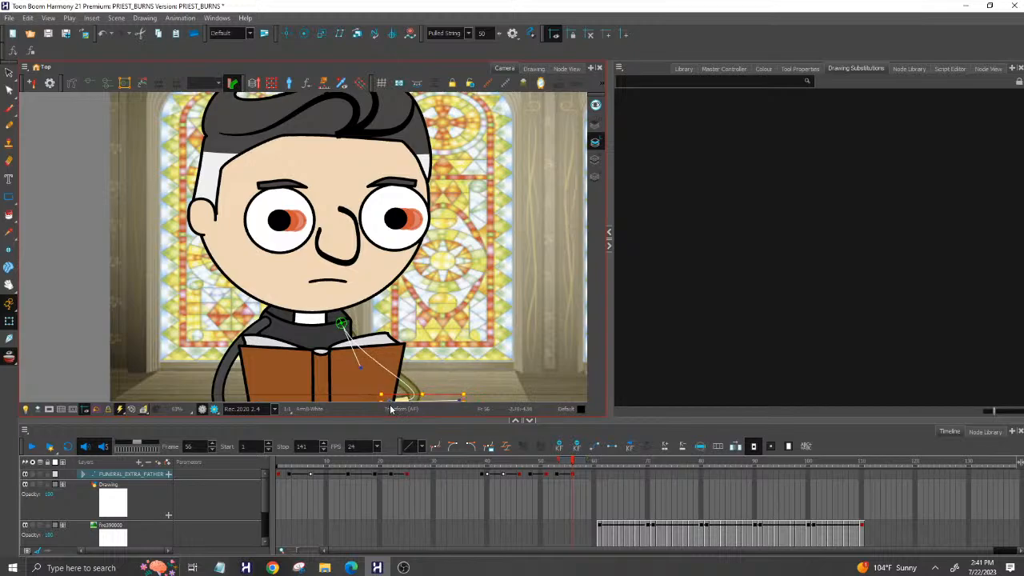
scroll(65, 261, down, 3)
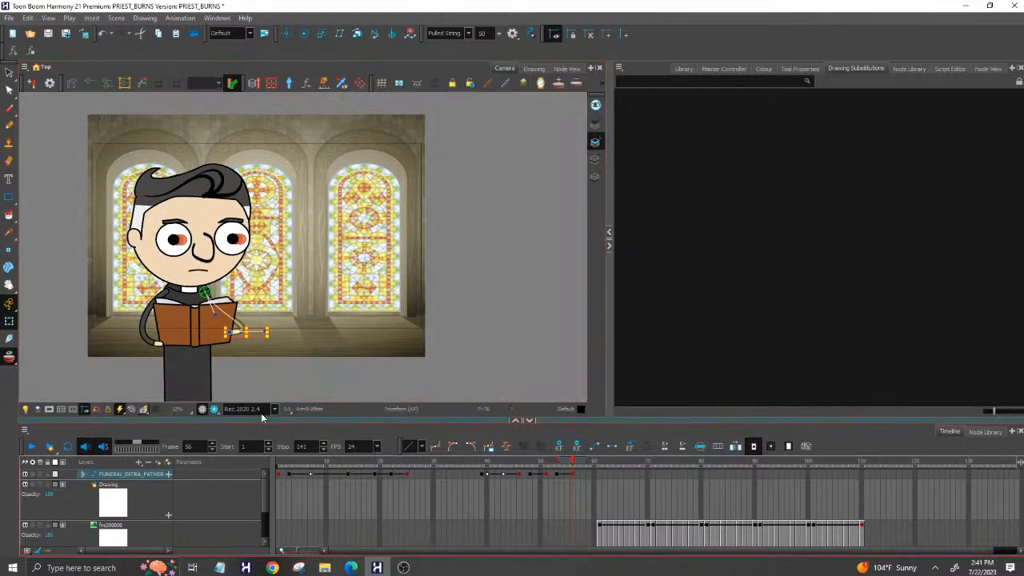
scroll(247, 374, up, 2)
scroll(243, 360, up, 1)
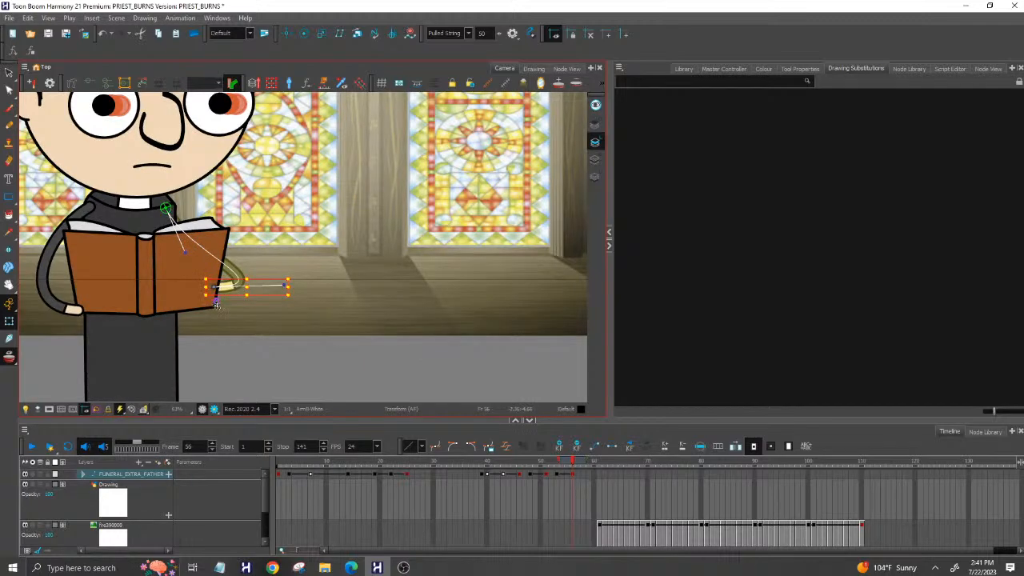
drag(215, 285, 215, 302)
scroll(299, 371, down, 2)
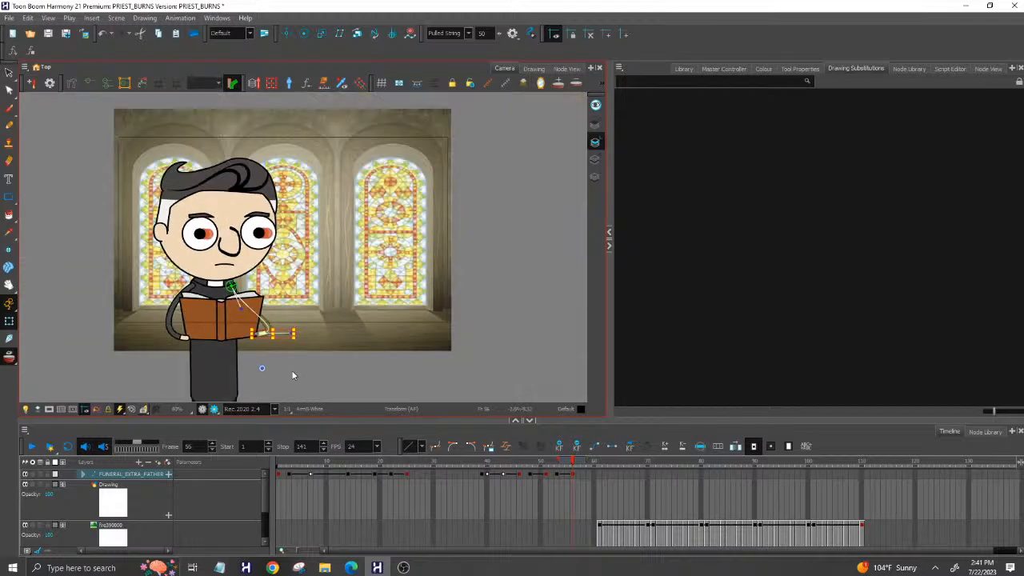
click(94, 205)
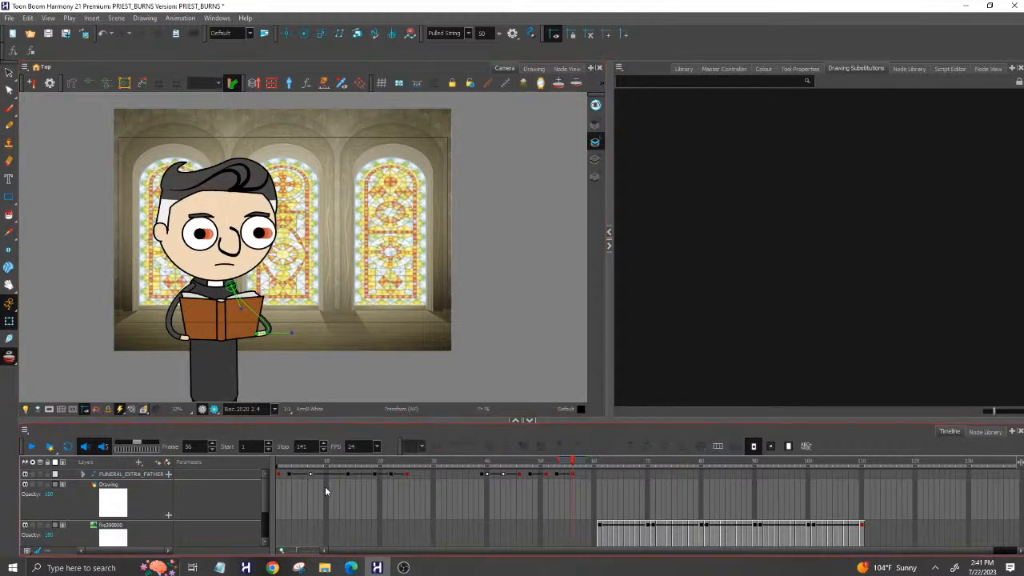
Play the scene from frame 1 into the fire, and scrub back to the lowered-arm pose at frame 56.
click(284, 462)
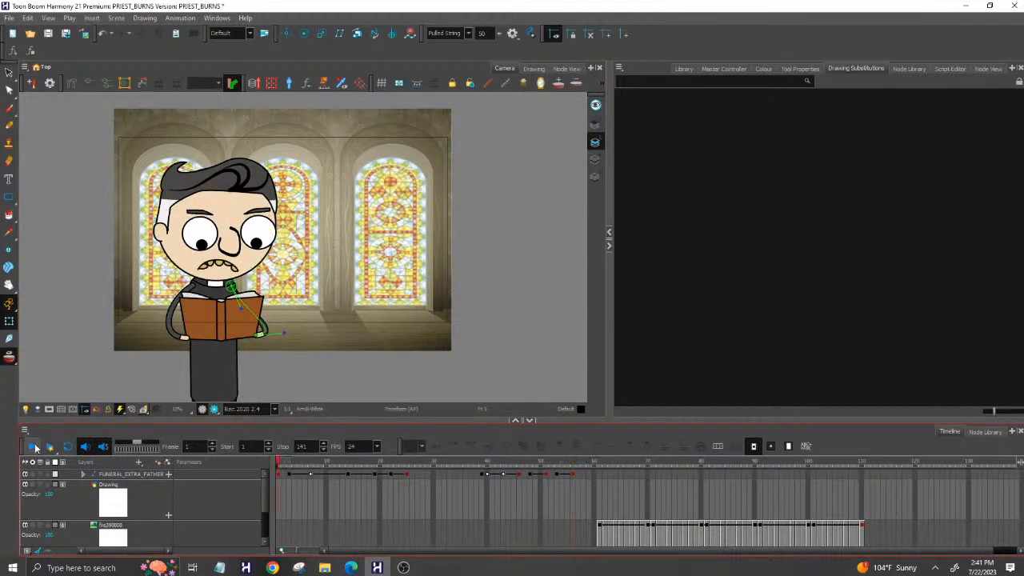
click(34, 448)
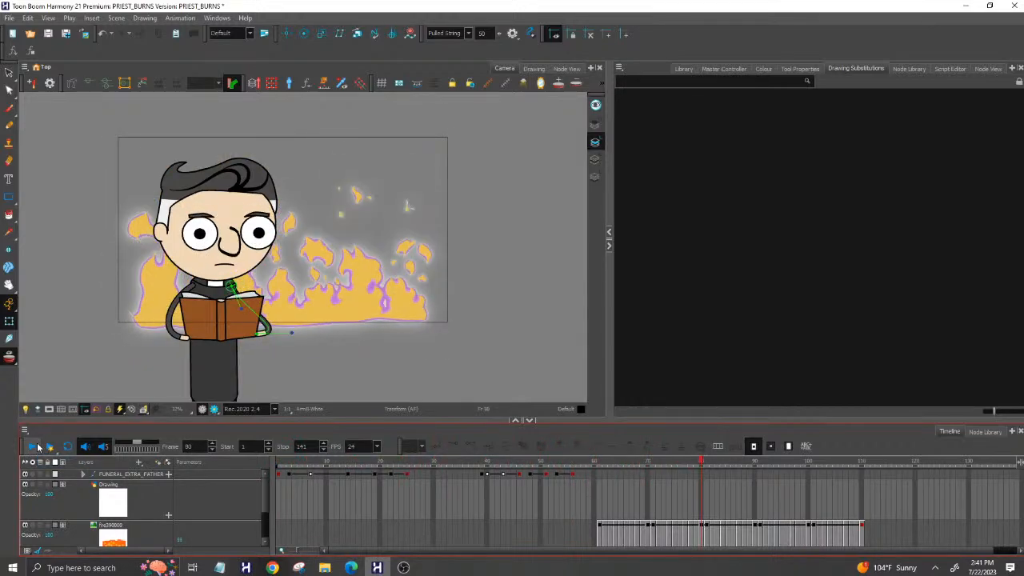
click(50, 450)
drag(472, 457, 574, 467)
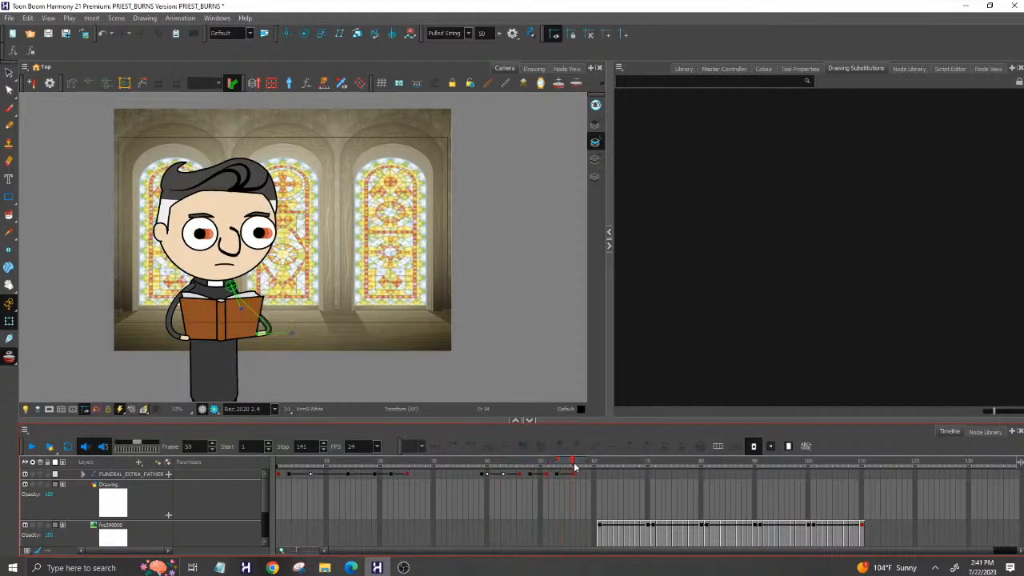
Extend the end of the scene to frame 200.
click(602, 540)
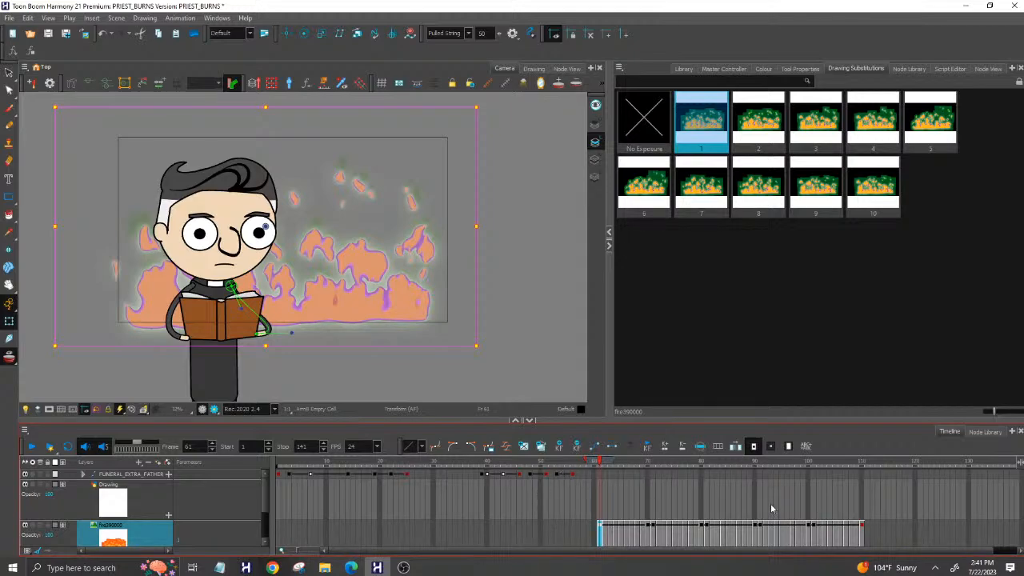
drag(882, 551, 950, 557)
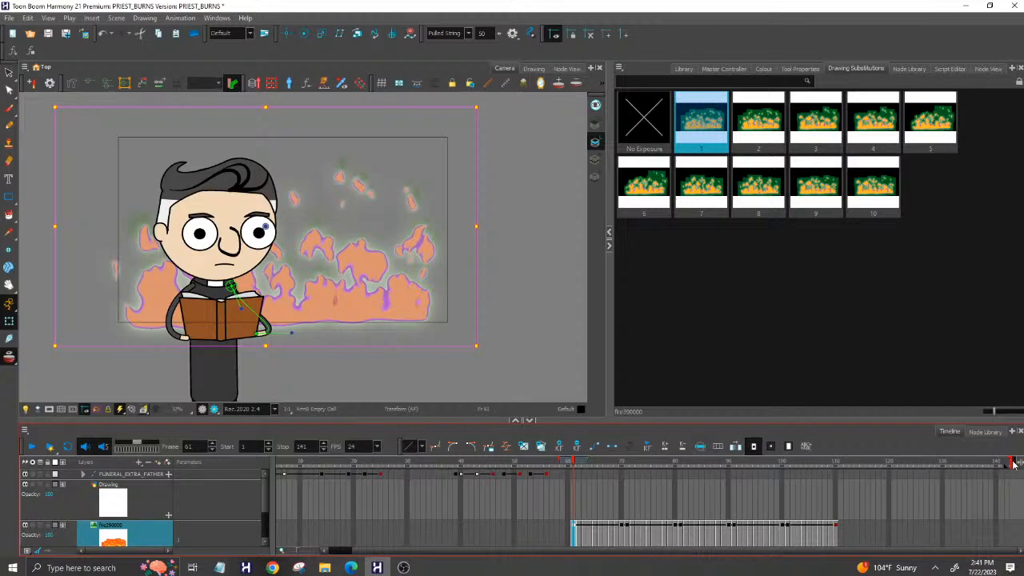
mouse_move(1017, 463)
mouse_down()
mouse_move(924, 463)
mouse_move(967, 462)
mouse_up()
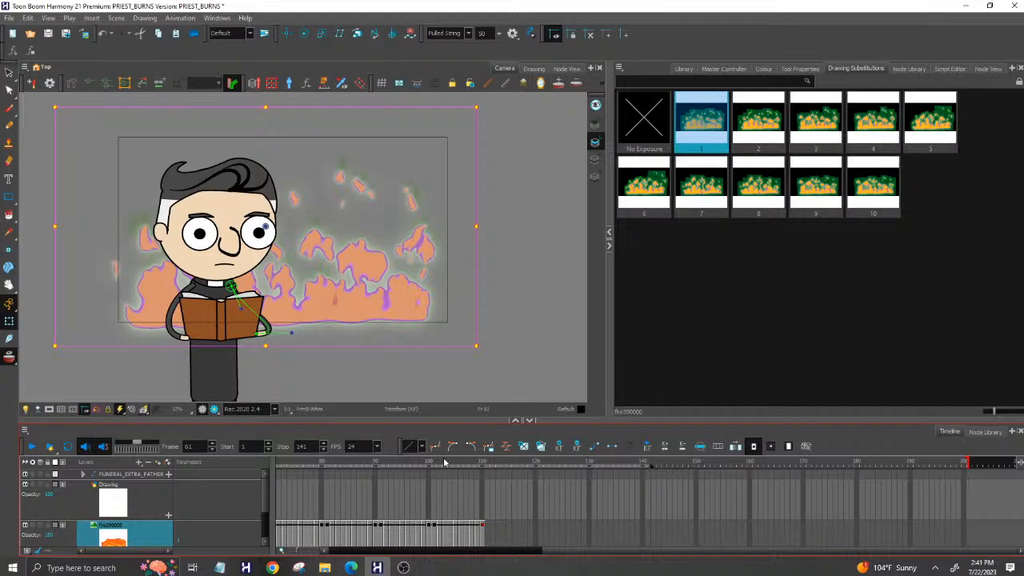
click(968, 465)
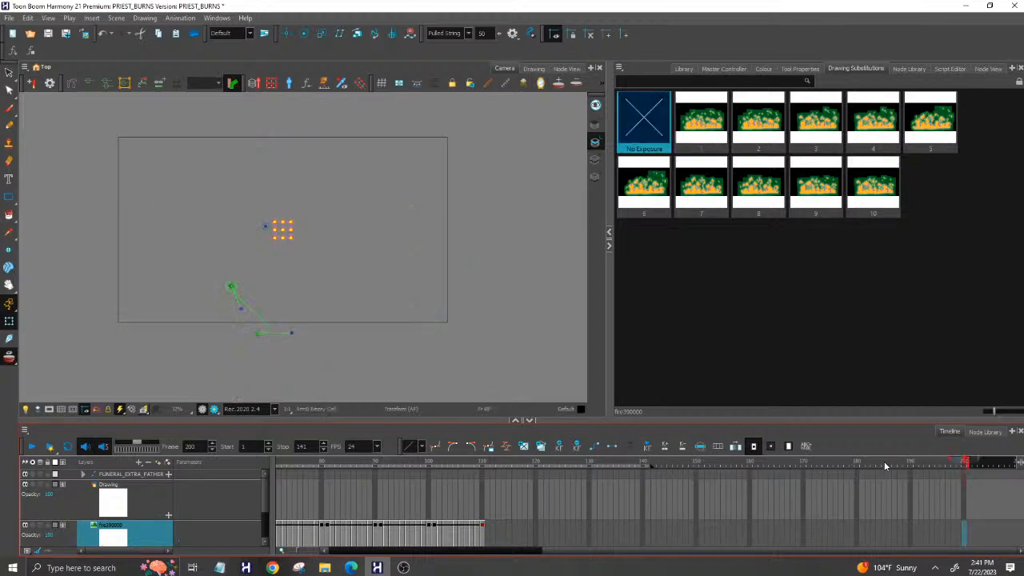
Move the whole block of fire drawings from frame 61 so that it starts at frame 111.
click(285, 448)
drag(297, 463, 359, 467)
click(392, 543)
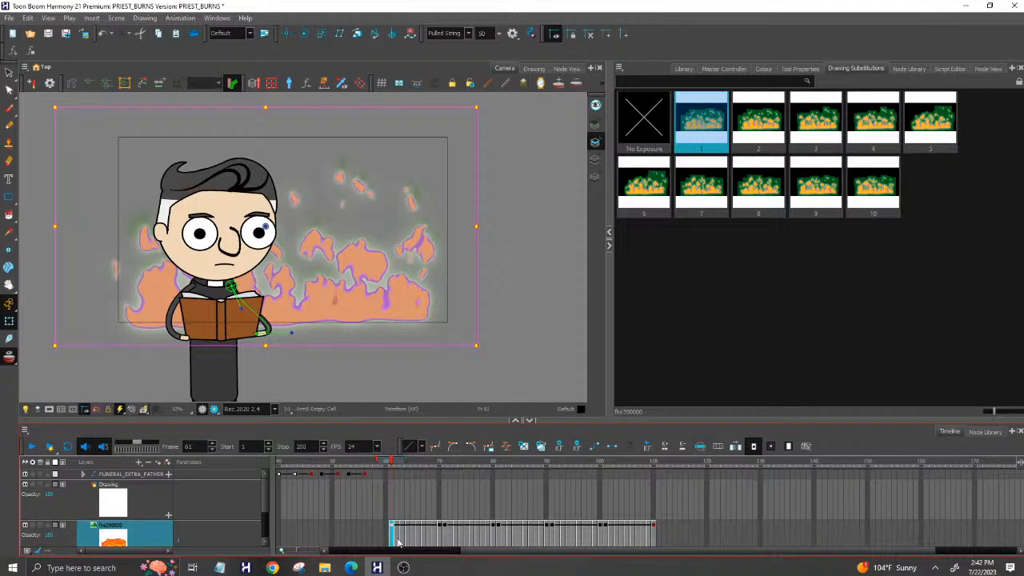
shift+click(654, 538)
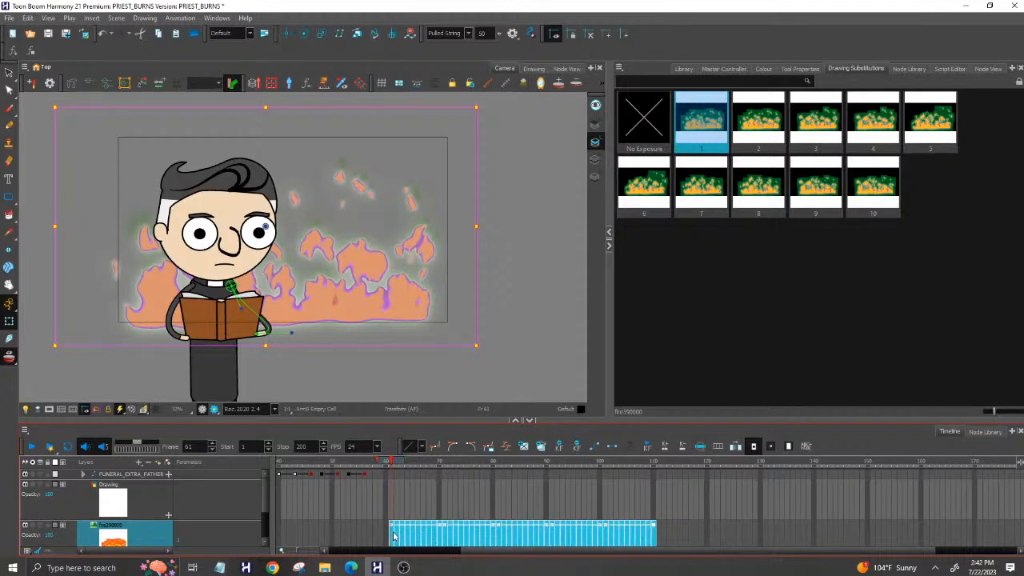
drag(394, 536, 661, 501)
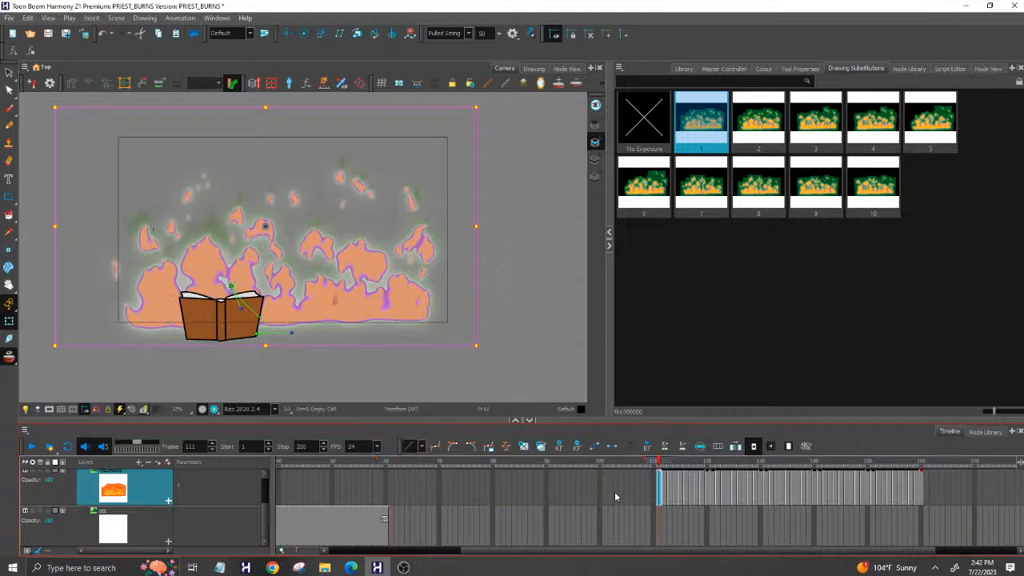
Scrub through the priest's reaction and on to frame 65 to examine where the church background ends.
click(292, 464)
drag(292, 464, 438, 462)
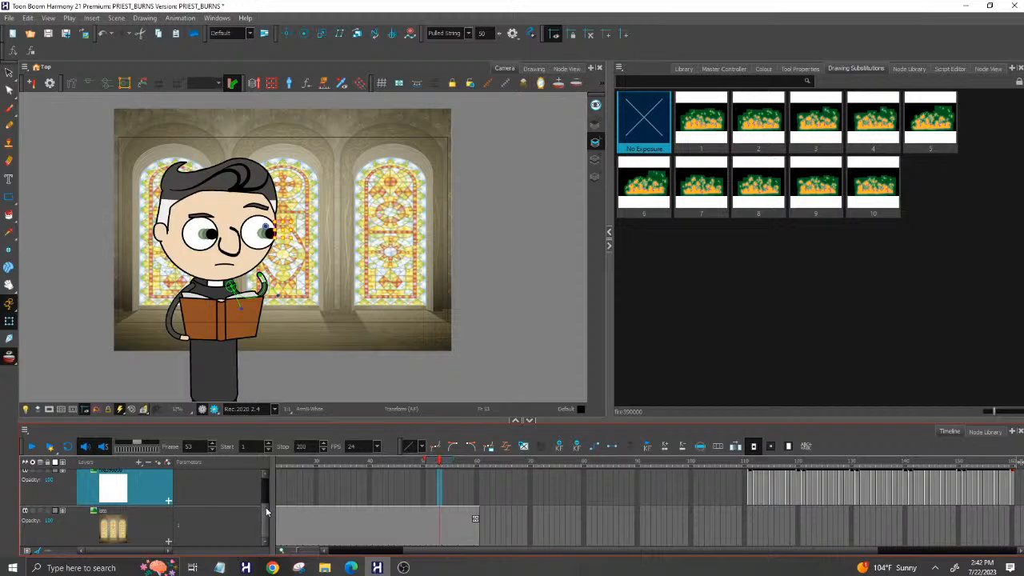
drag(267, 504, 265, 478)
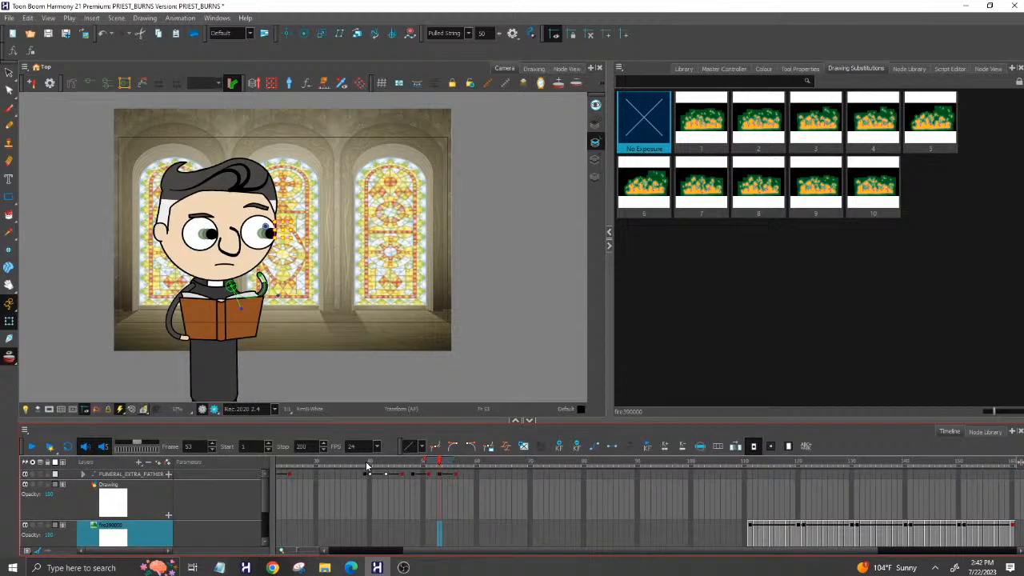
drag(368, 463, 457, 466)
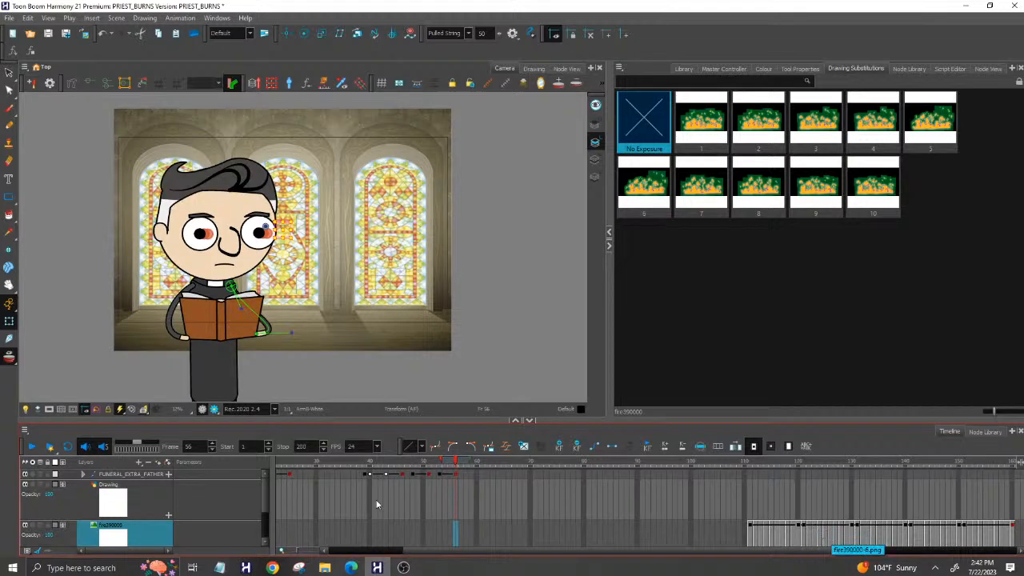
mouse_move(265, 488)
mouse_down()
mouse_move(265, 524)
mouse_move(269, 493)
mouse_move(268, 520)
mouse_move(269, 506)
mouse_up()
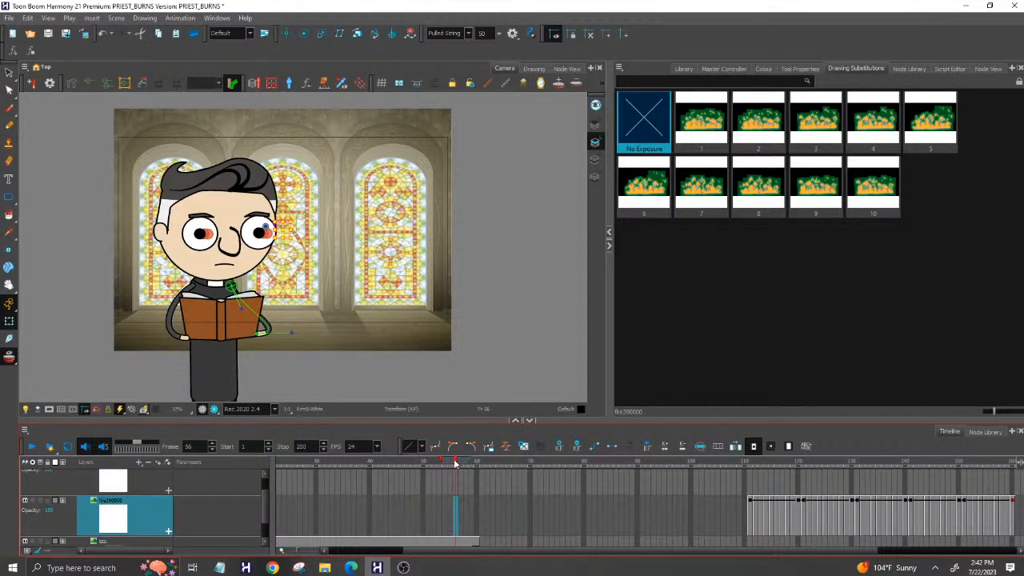
drag(455, 464, 504, 461)
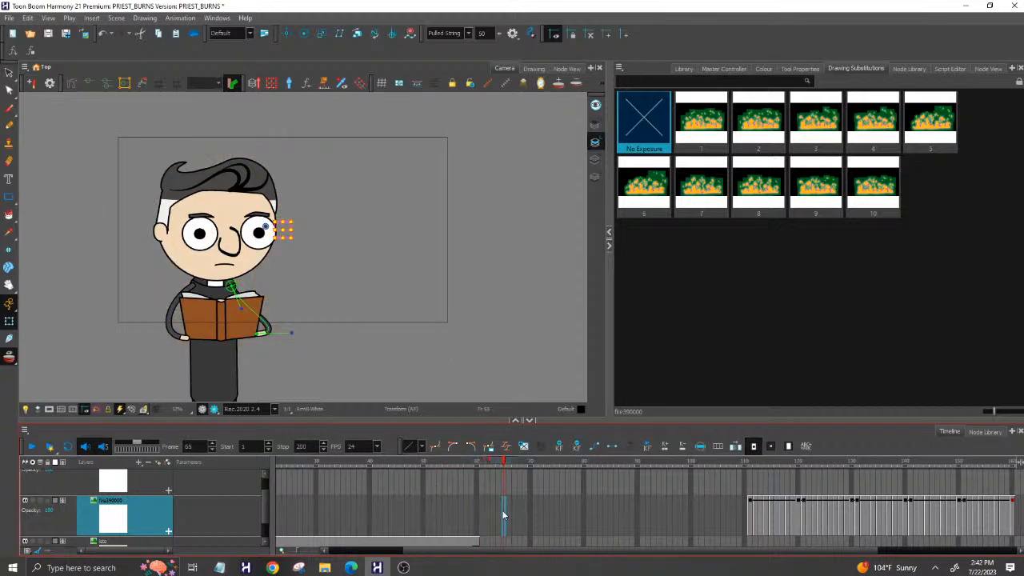
Extend the church background's exposure to frame 110, right up to the start of the fire drawings.
scroll(233, 498, down, 1)
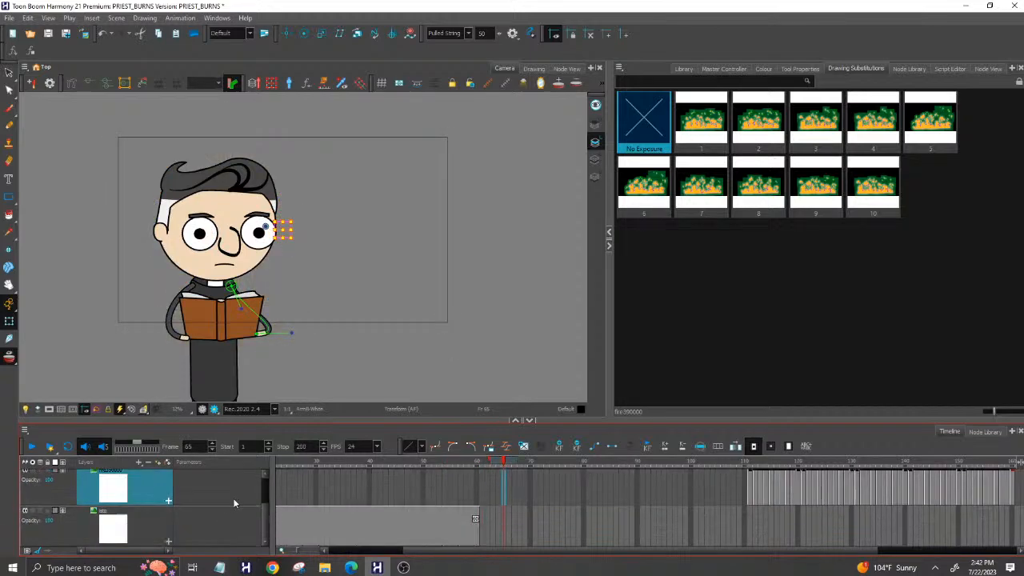
click(477, 534)
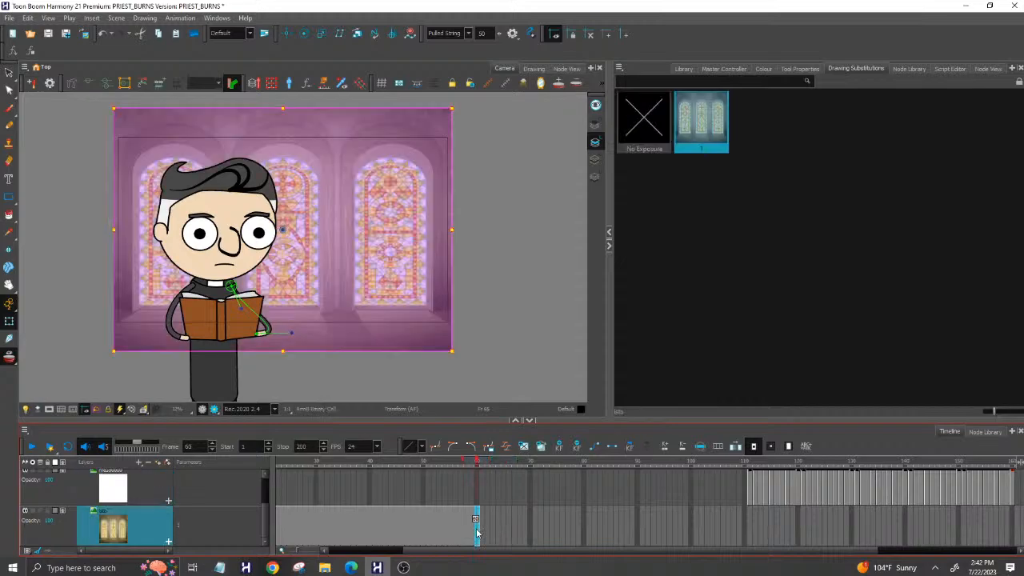
click(303, 552)
click(308, 552)
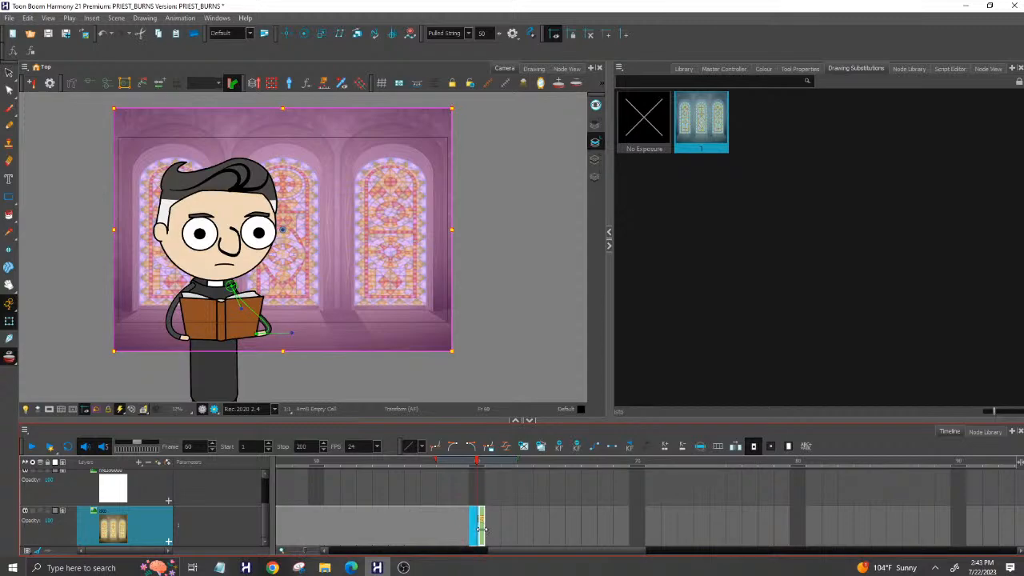
drag(482, 528, 941, 554)
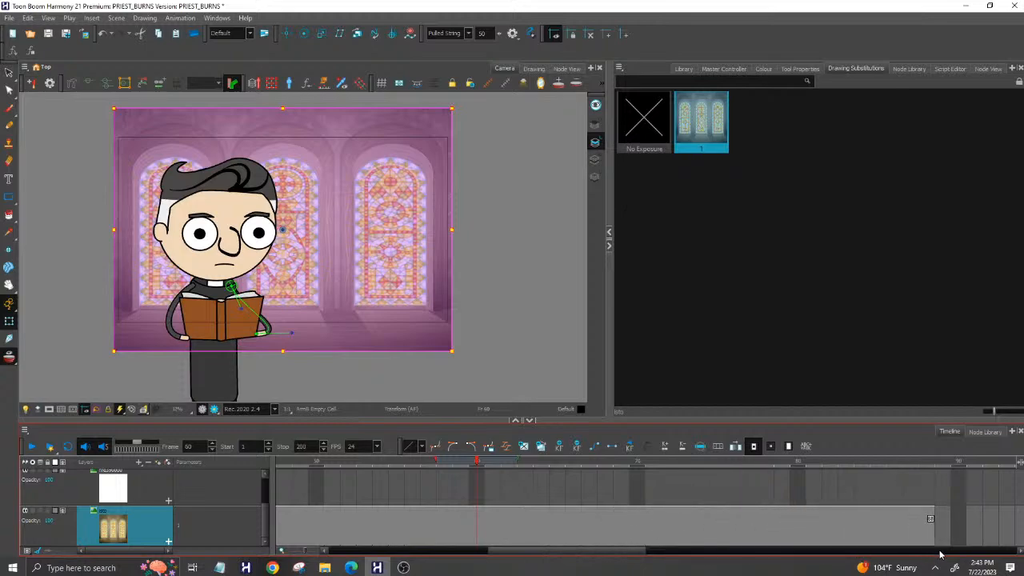
click(293, 553)
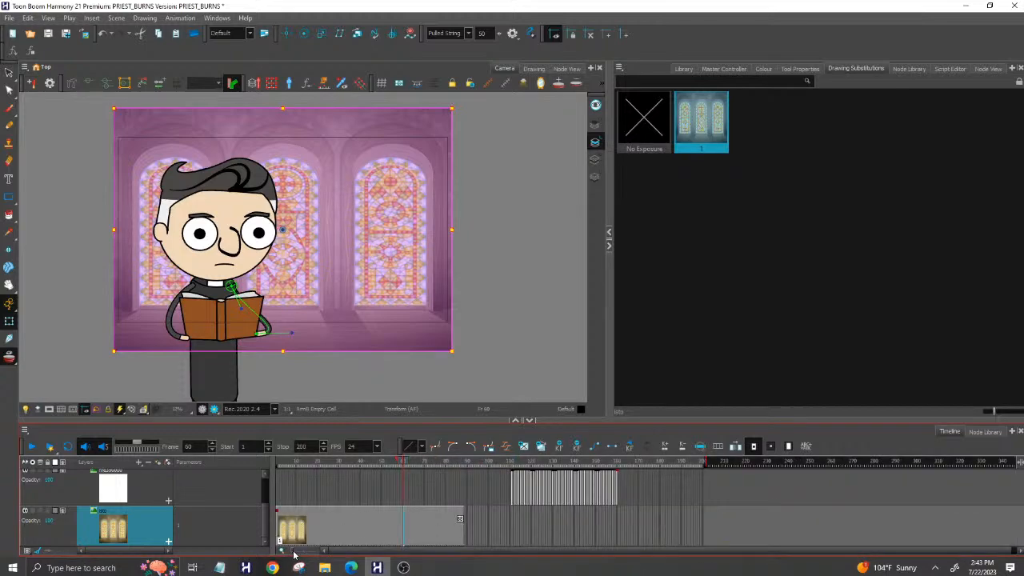
click(461, 521)
click(315, 555)
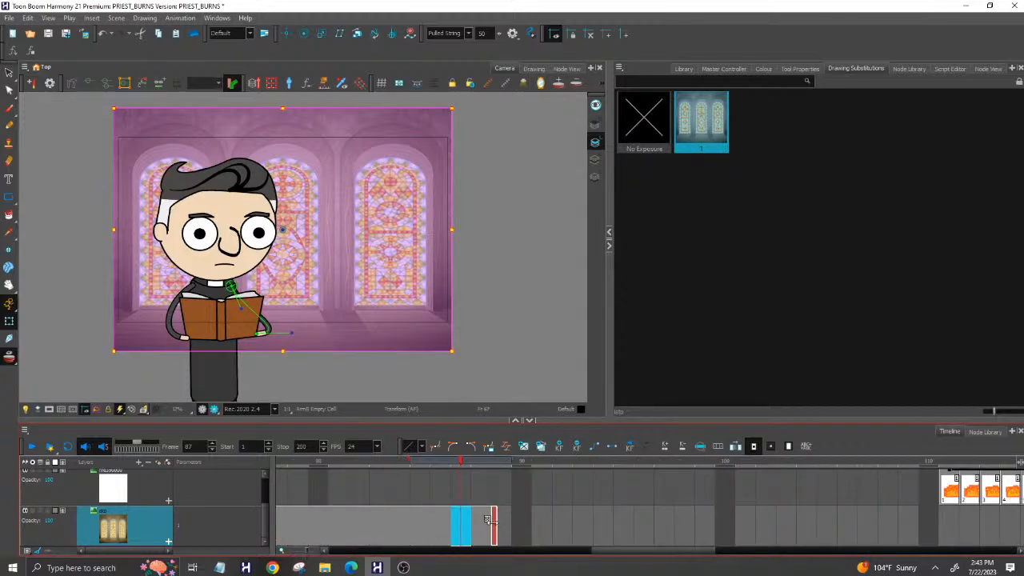
drag(493, 521, 570, 520)
drag(581, 563, 938, 530)
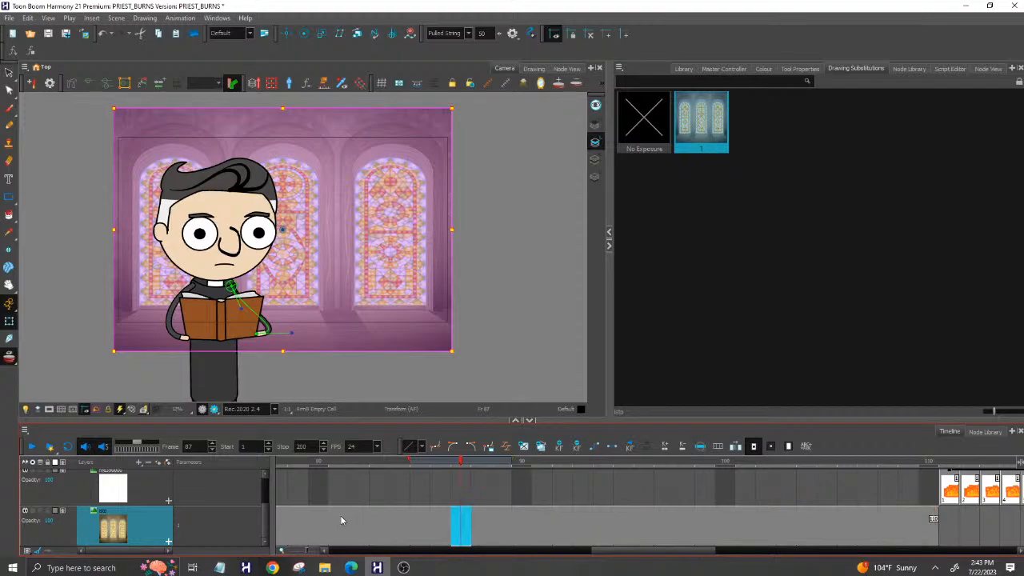
click(296, 551)
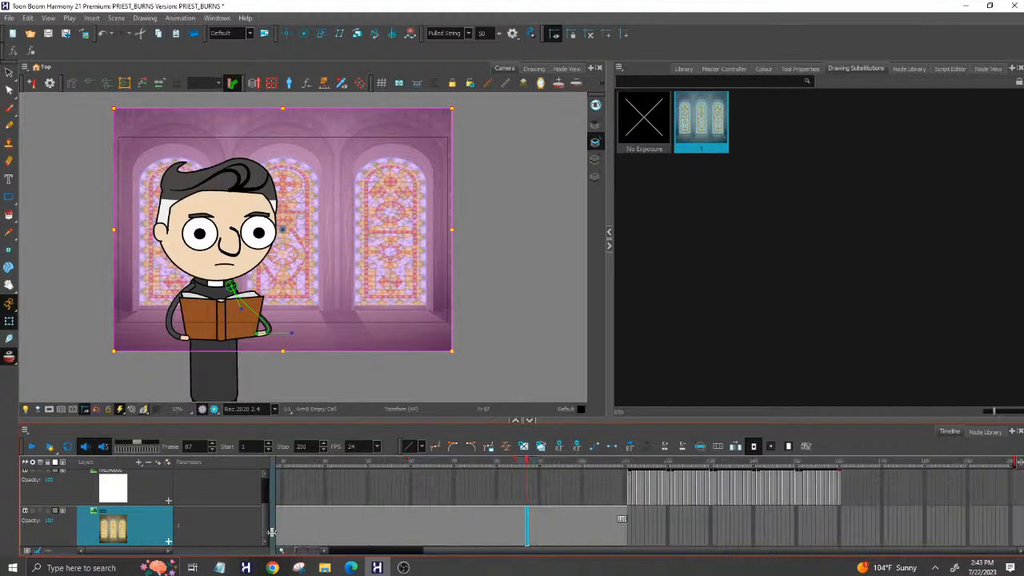
Scrub through the priest's eye movement to frame 61 and add a keyframe there on the selected church background.
drag(266, 529, 276, 495)
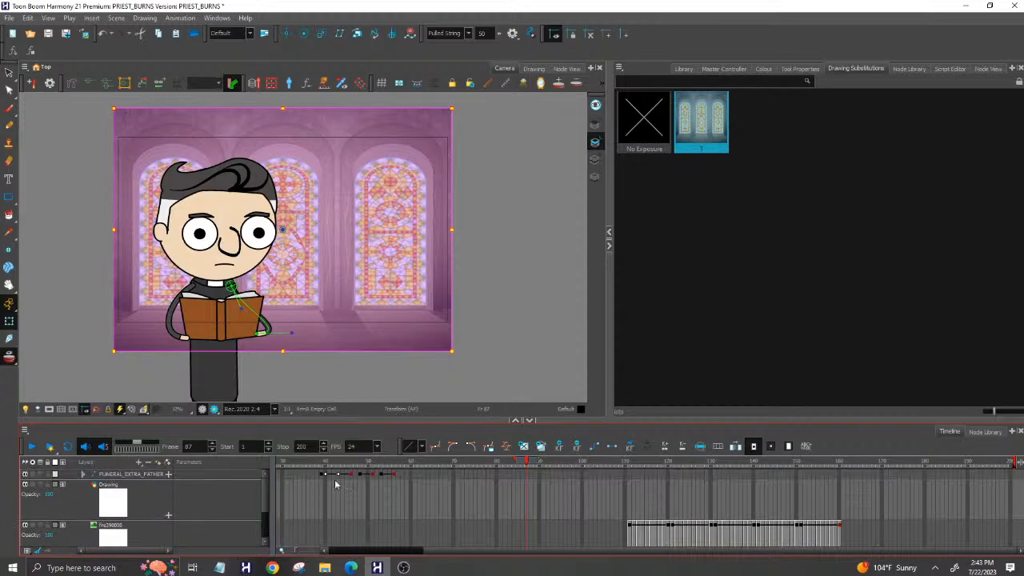
drag(307, 463, 410, 468)
click(396, 462)
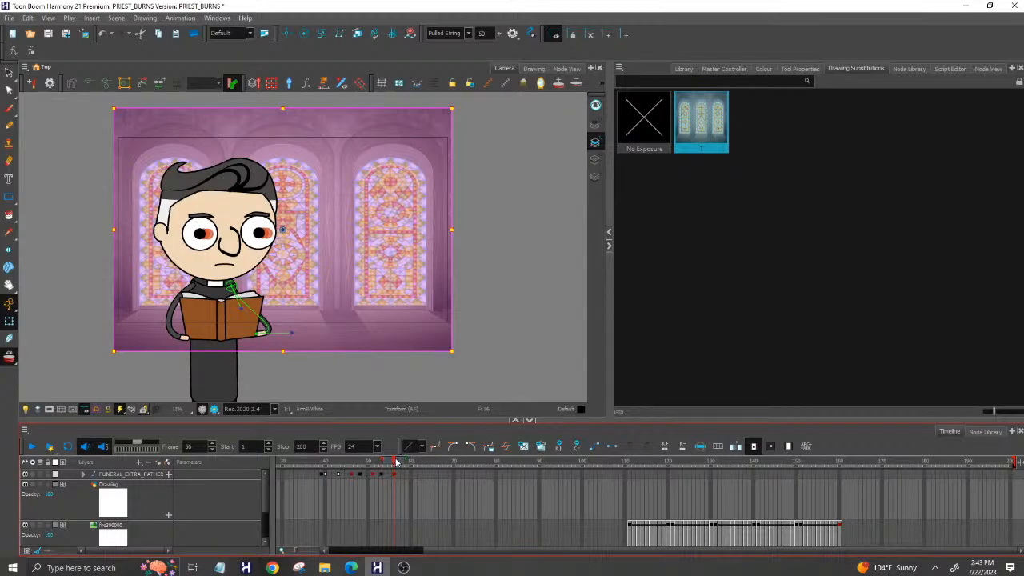
mouse_move(396, 462)
mouse_down()
mouse_move(436, 462)
mouse_move(414, 462)
mouse_up()
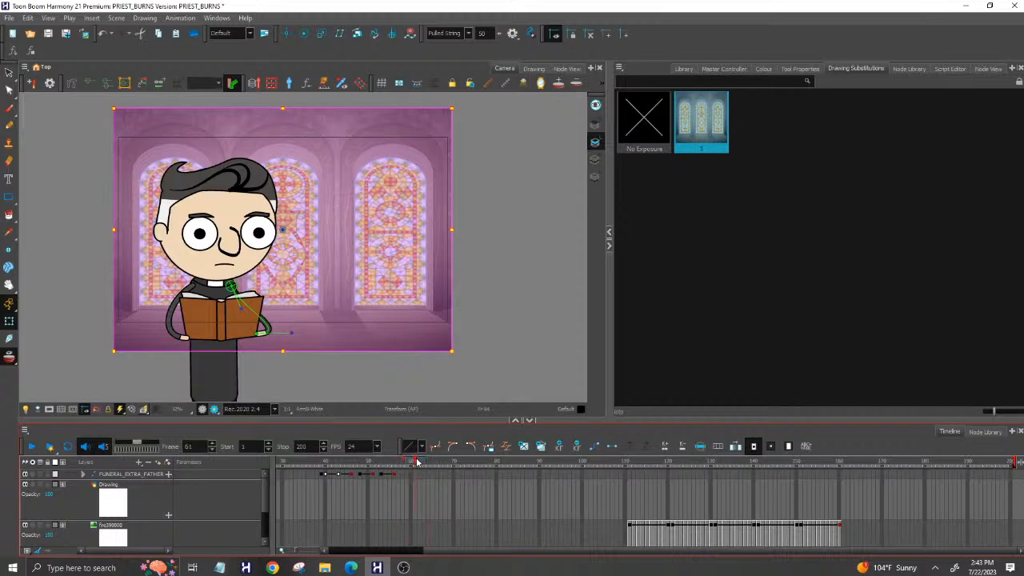
click(559, 450)
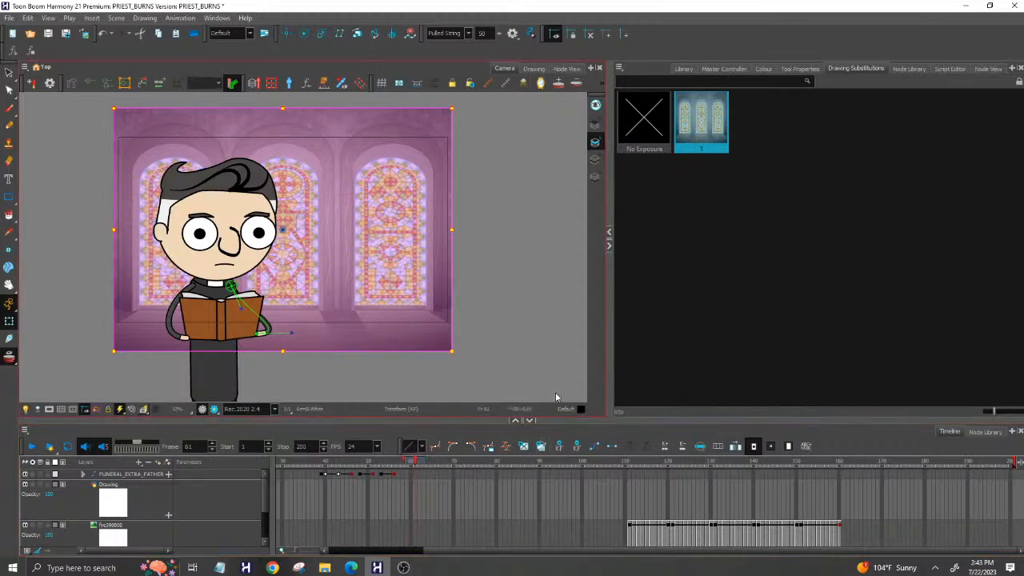
Save the scene and add a keyframe to the whole priest character at frame 61.
click(414, 475)
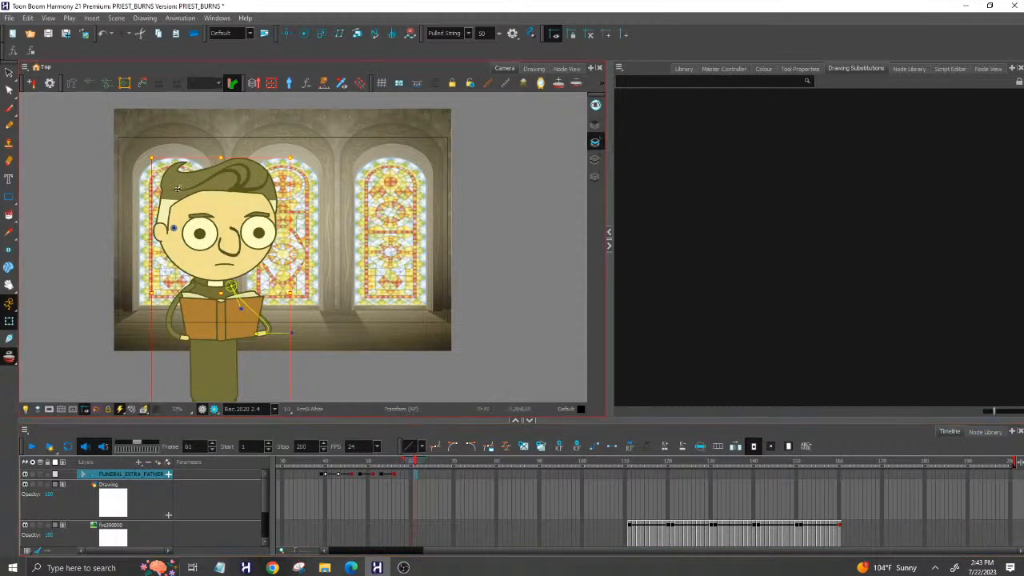
click(9, 18)
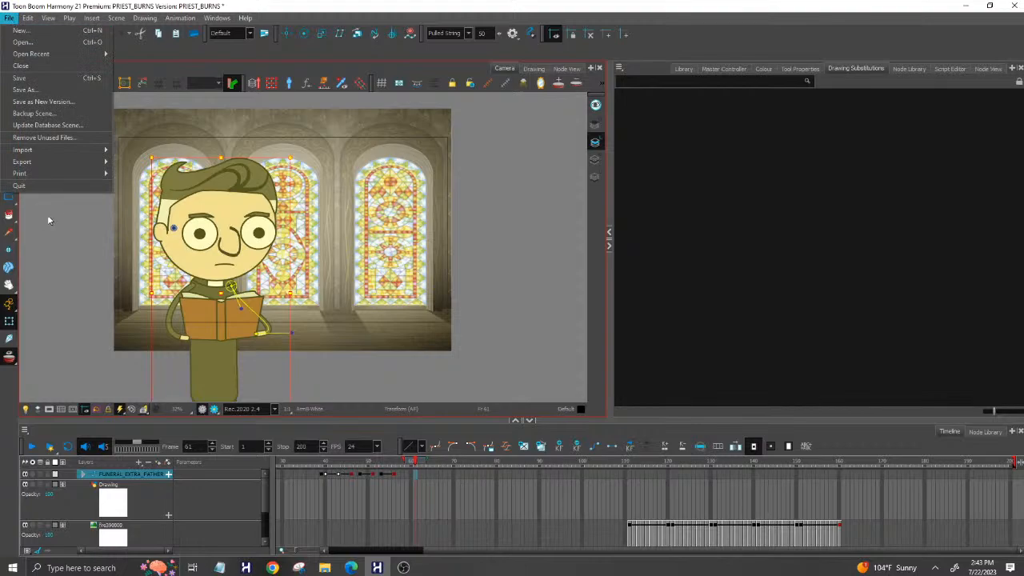
click(88, 80)
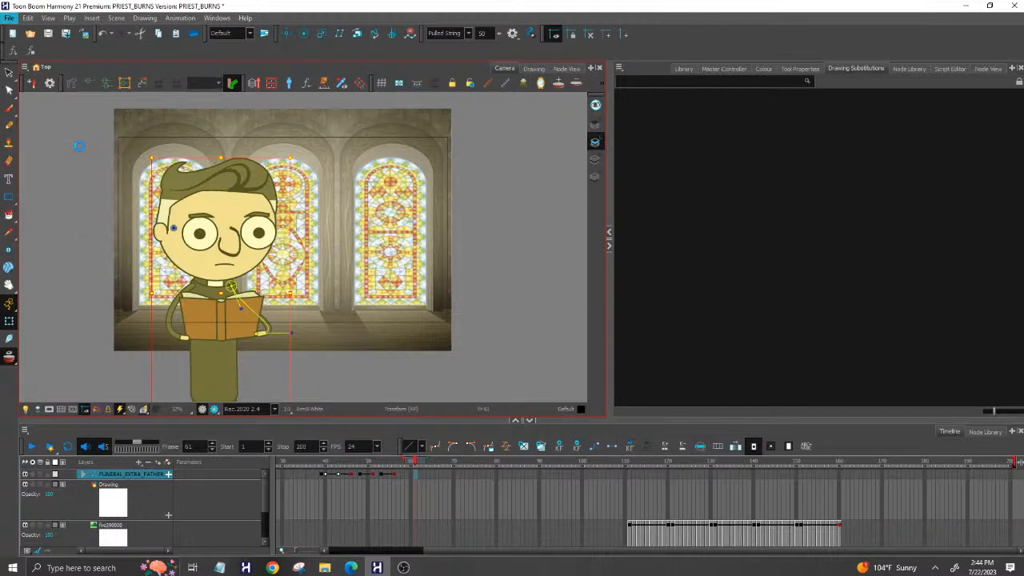
scroll(80, 146, down, 2)
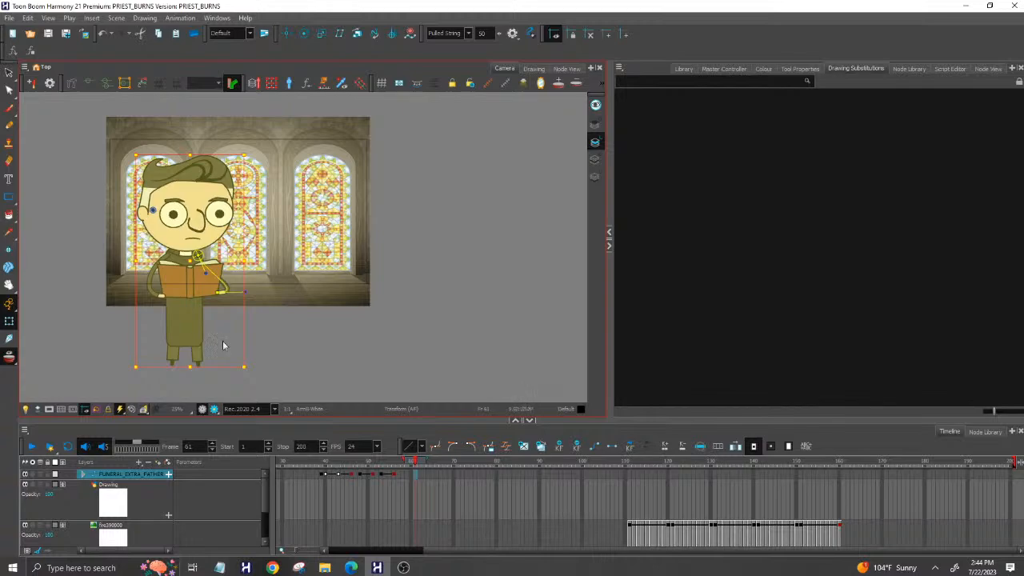
scroll(112, 237, up, 4)
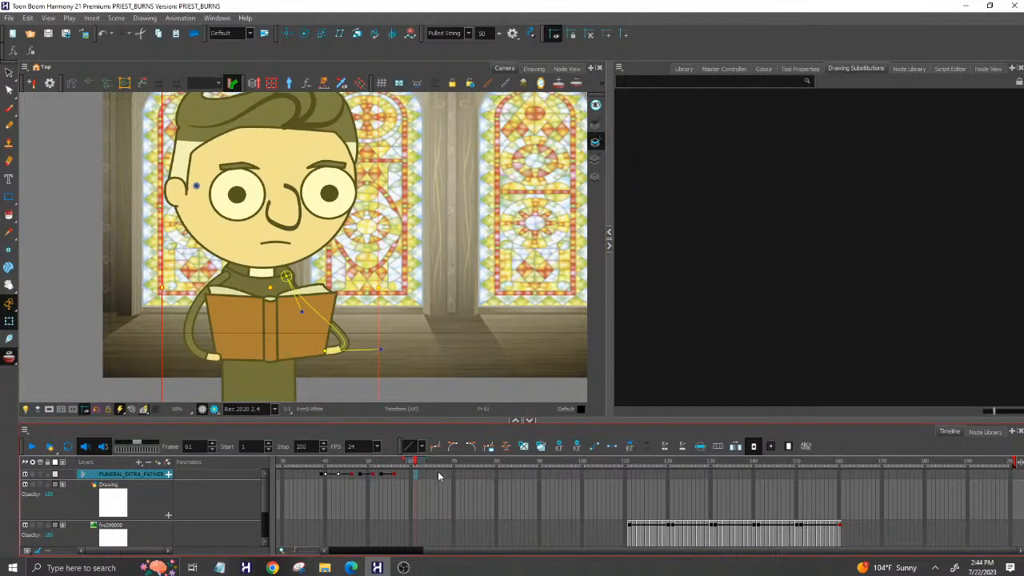
click(558, 448)
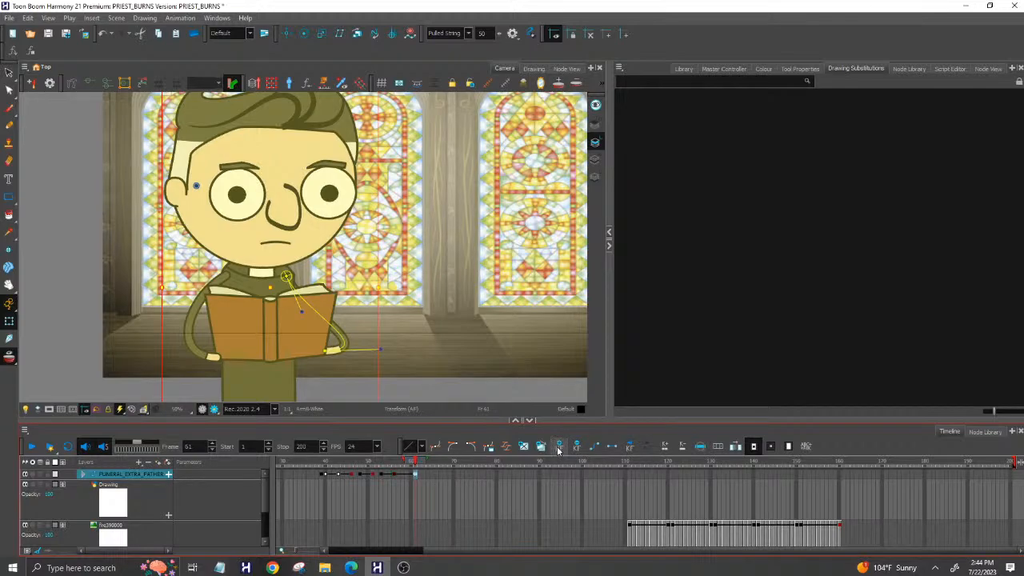
At frame 65, bend the priest's left-hand eyebrow with its deformer so that its inner end curves upward in worry.
click(394, 475)
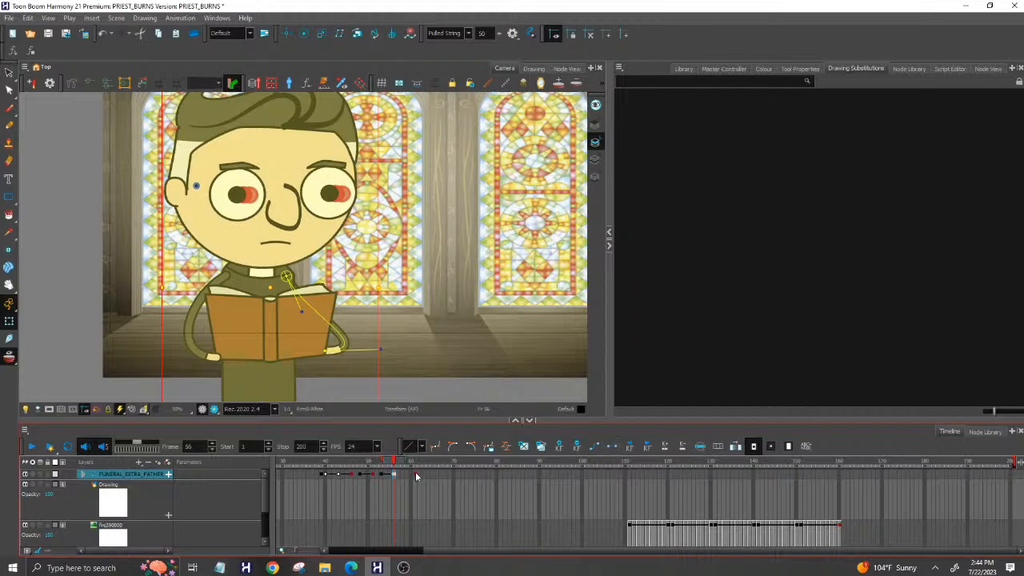
click(395, 464)
drag(394, 464, 416, 464)
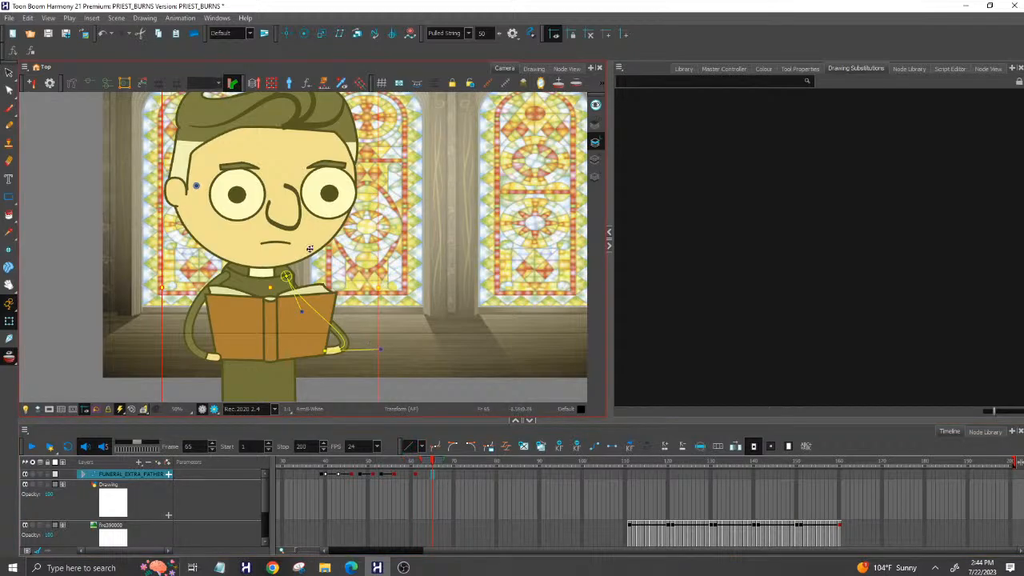
click(247, 165)
scroll(269, 152, up, 2)
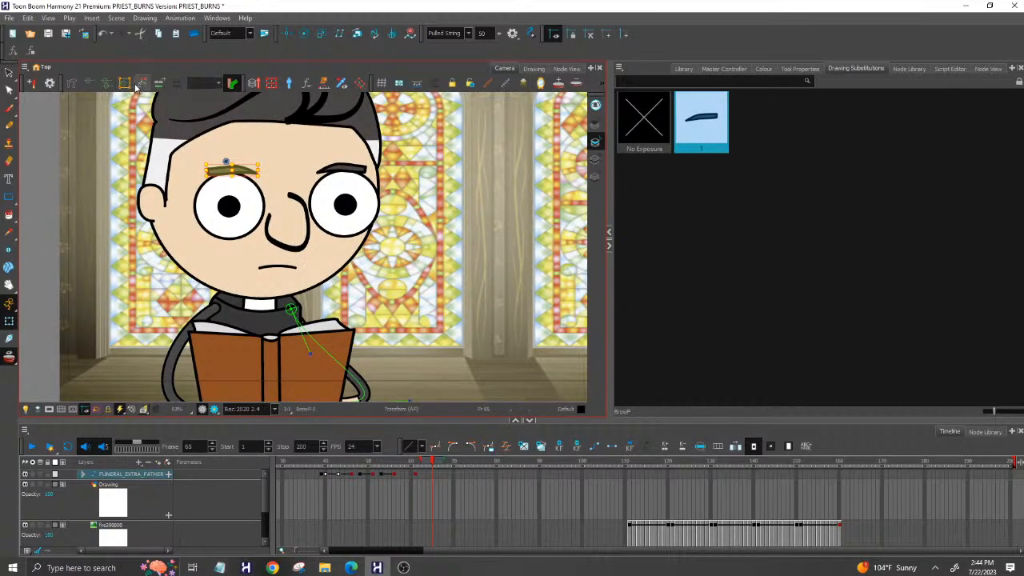
click(91, 84)
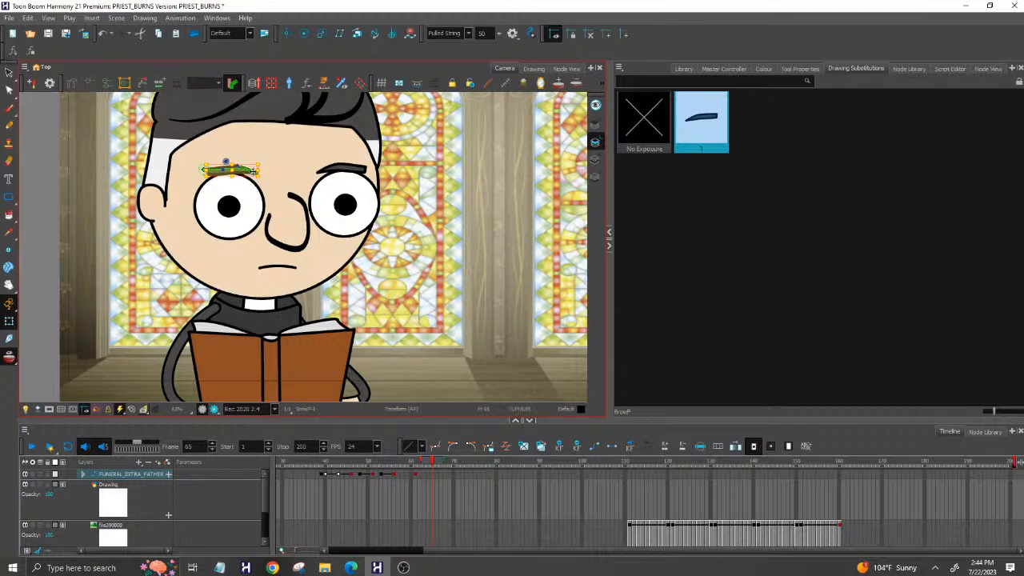
scroll(254, 171, up, 3)
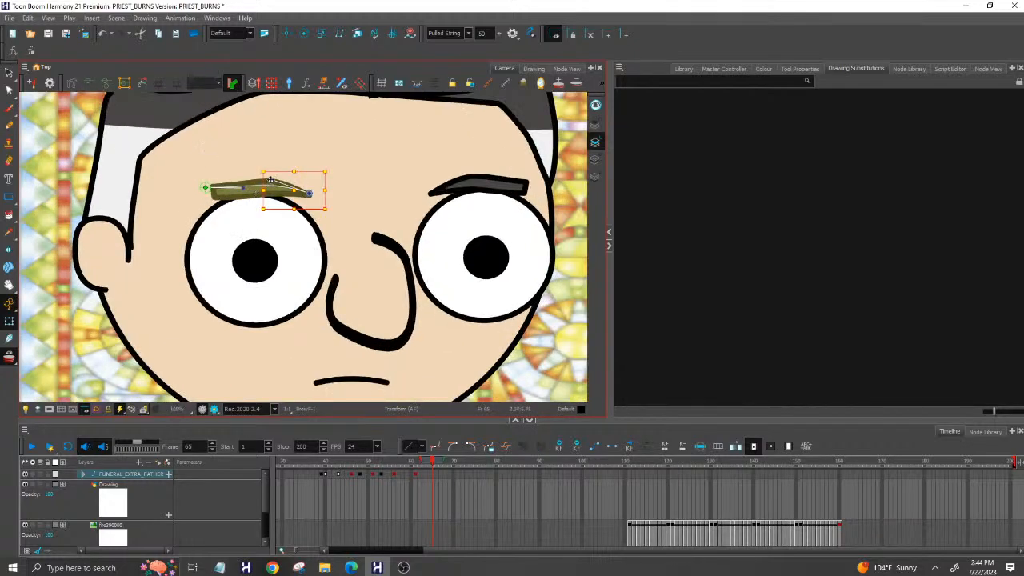
drag(270, 180, 316, 164)
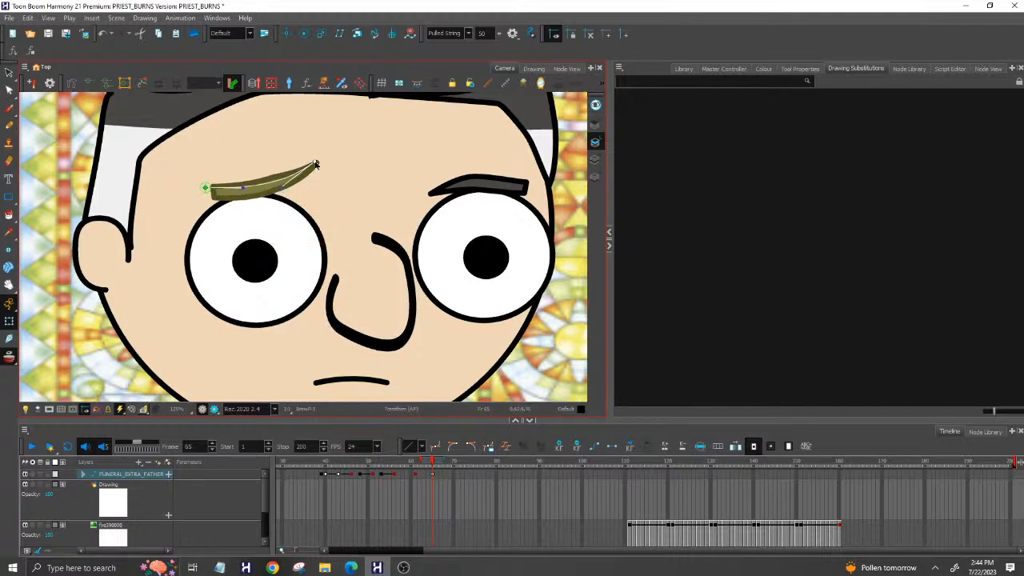
Bend the right-hand eyebrow with its deformer to mirror the worried curve at frame 65, and deselect it.
click(484, 186)
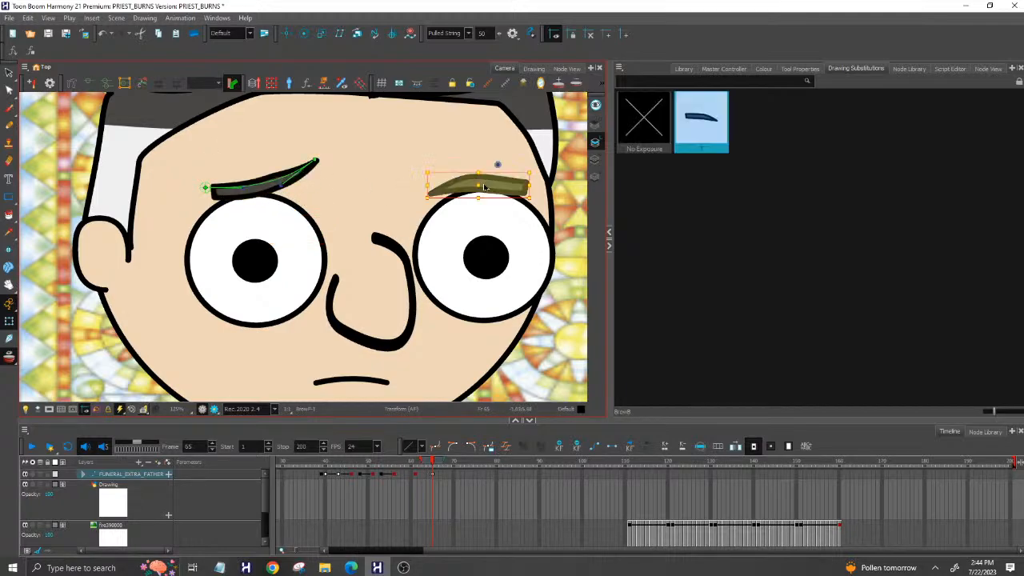
click(94, 84)
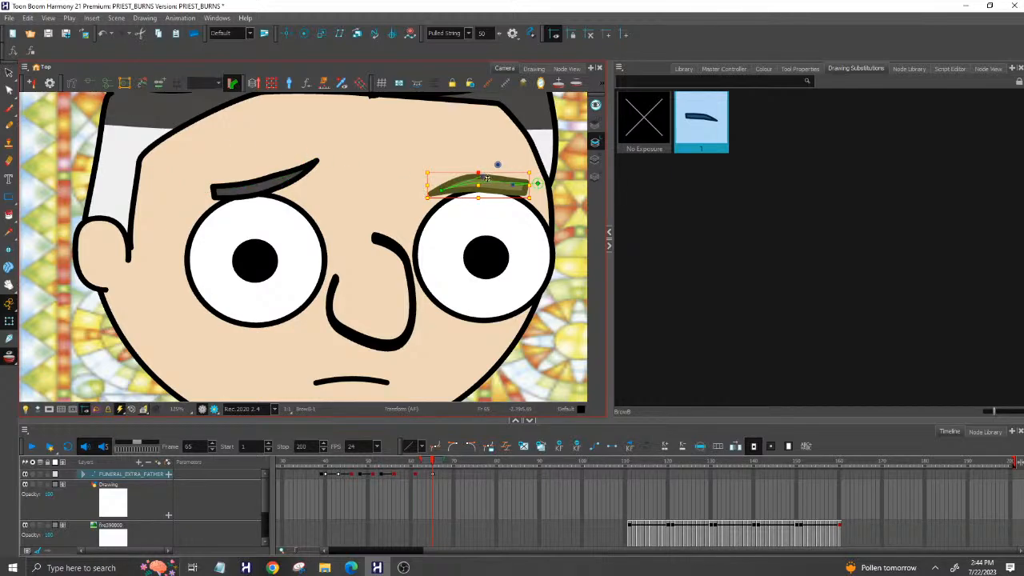
mouse_move(487, 177)
mouse_down()
mouse_move(457, 214)
mouse_move(469, 208)
mouse_up()
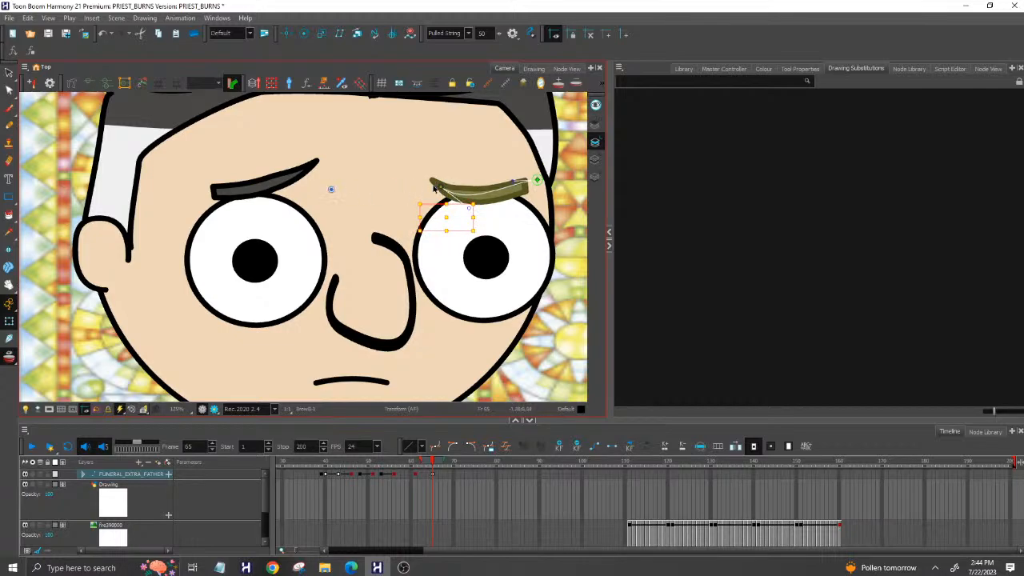
drag(438, 187, 459, 189)
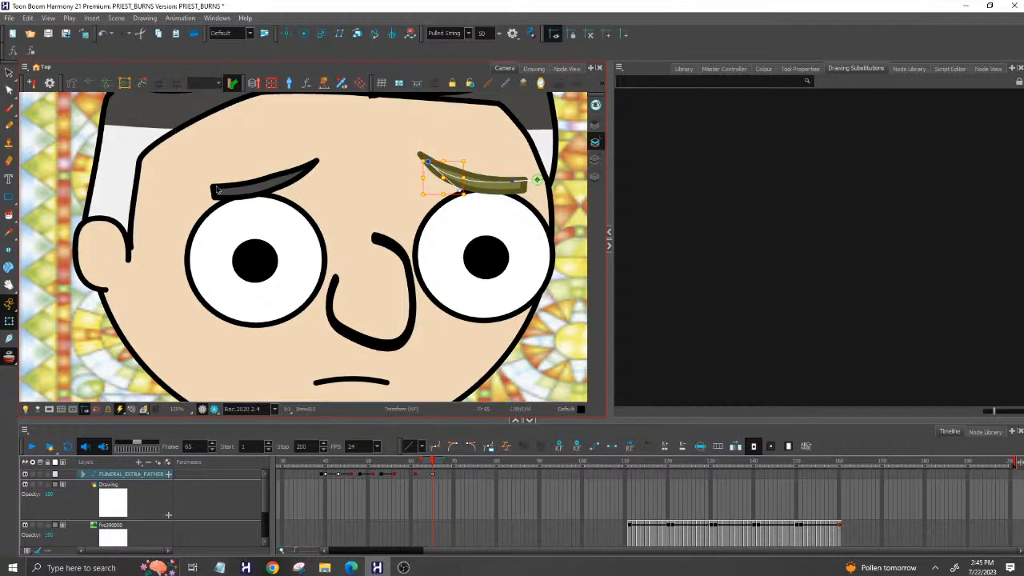
scroll(133, 128, down, 2)
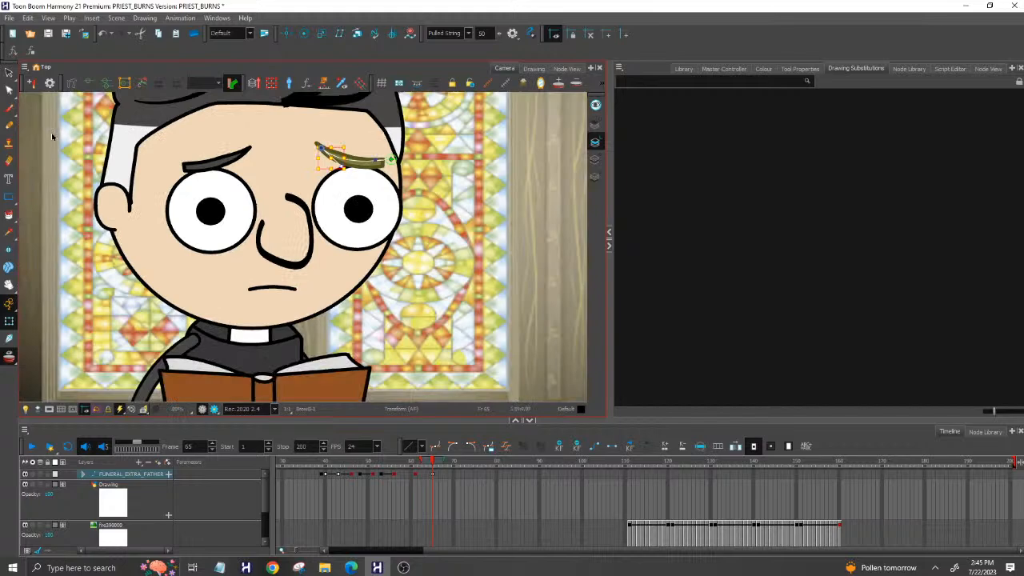
scroll(71, 125, down, 2)
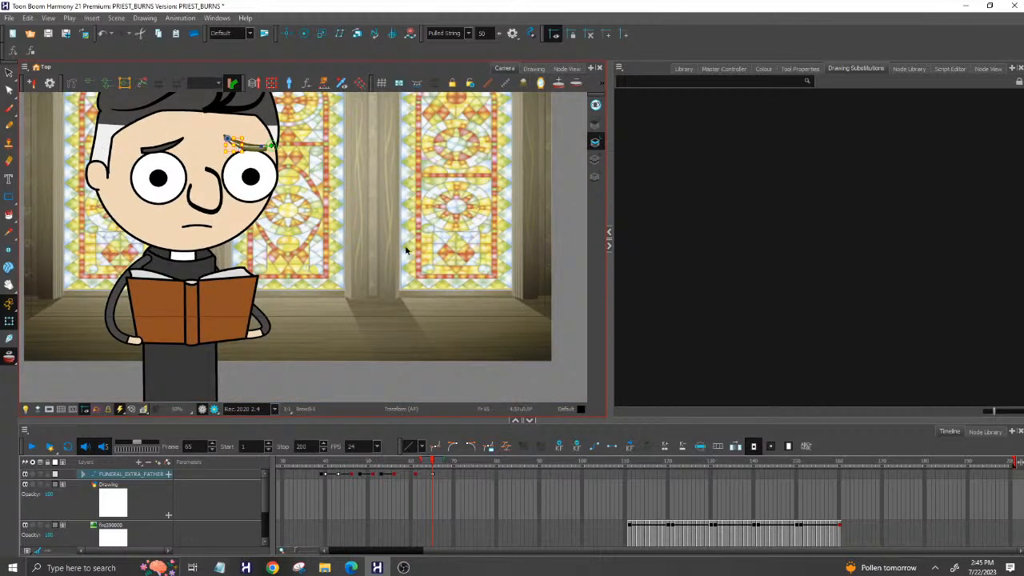
scroll(400, 240, down, 2)
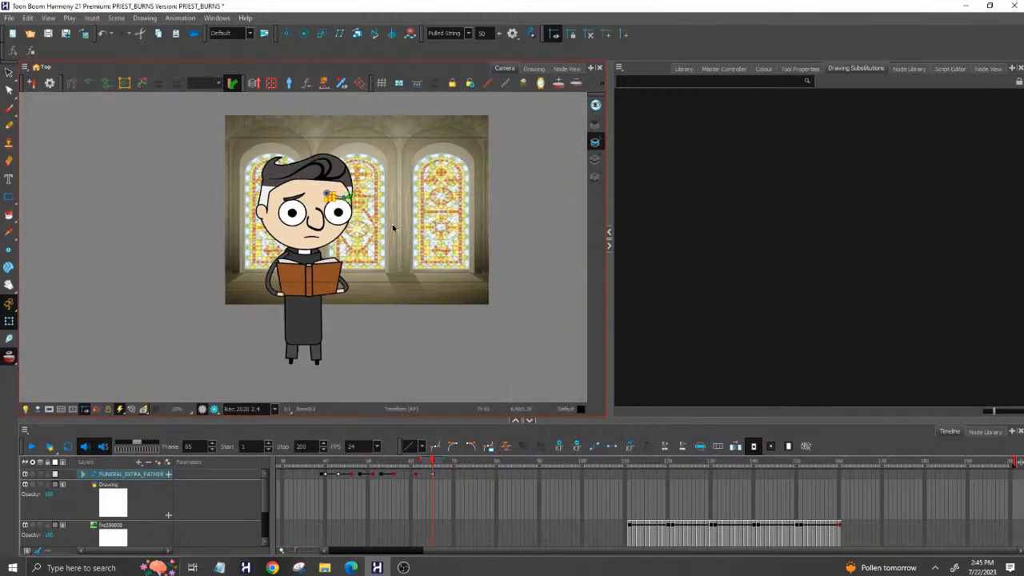
scroll(276, 204, up, 4)
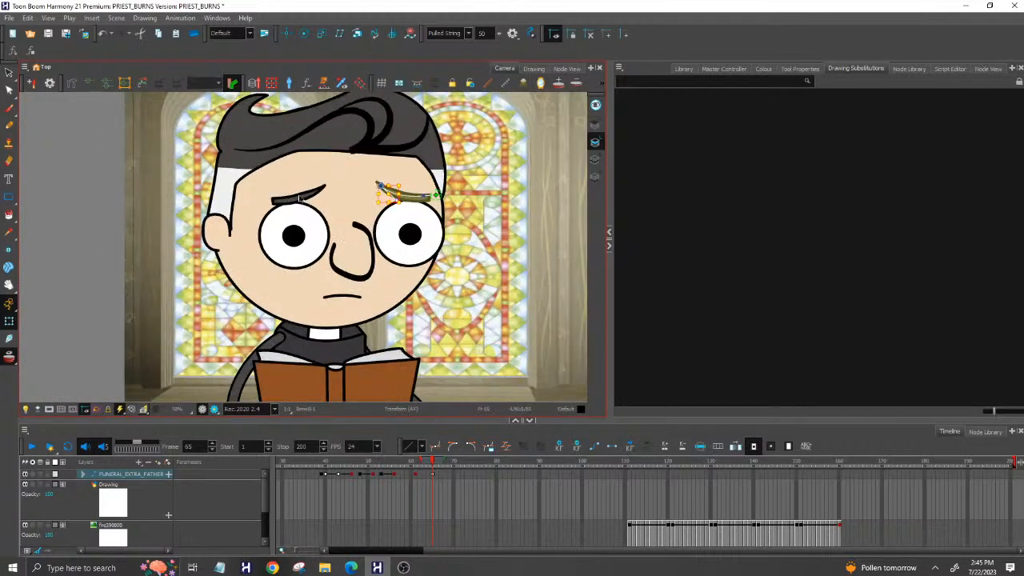
click(104, 198)
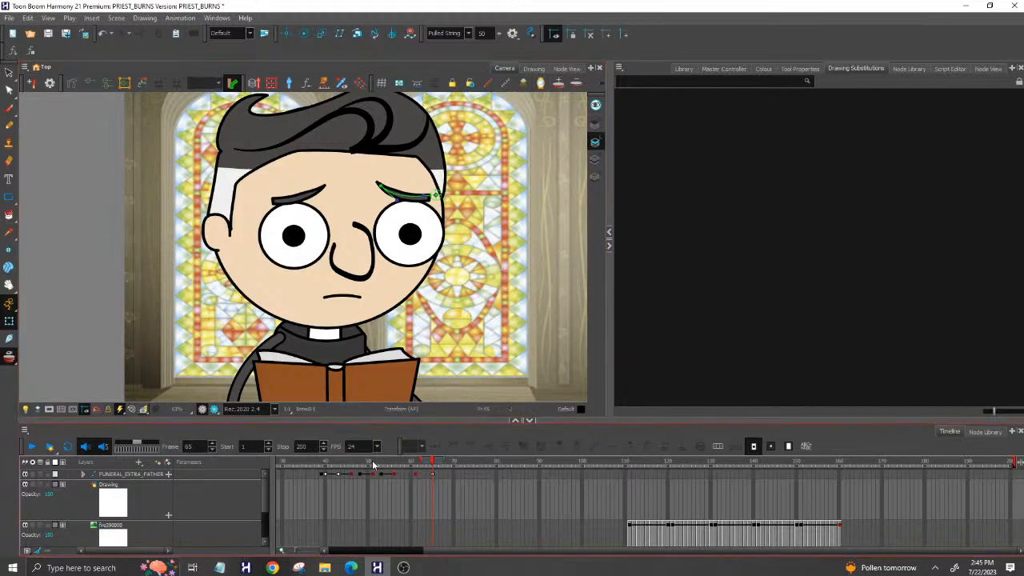
Scrub through the eyebrow change to frame 80 and examine the background's exposure up to the fire drawings.
drag(372, 461, 496, 462)
click(93, 326)
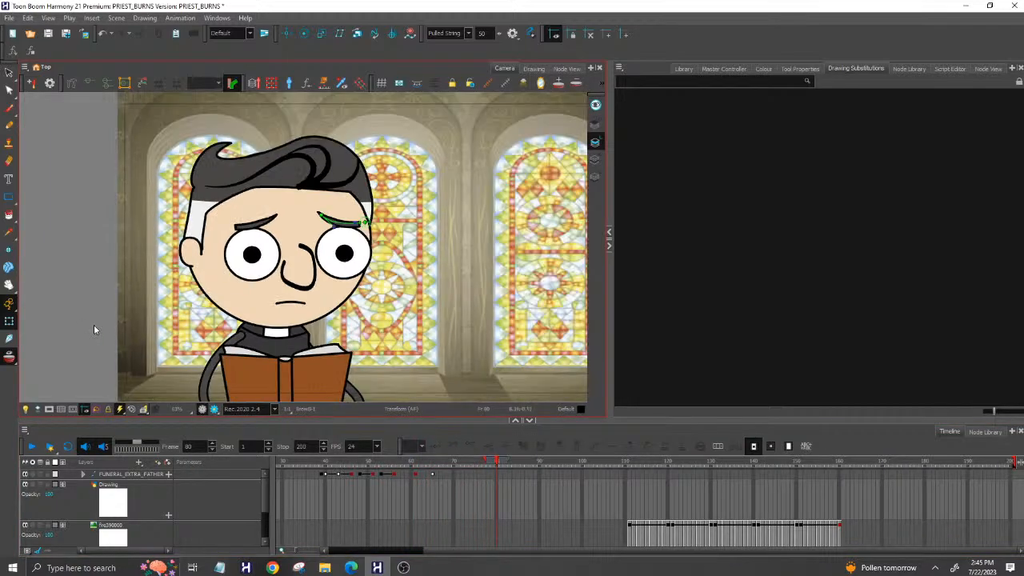
scroll(235, 497, down, 2)
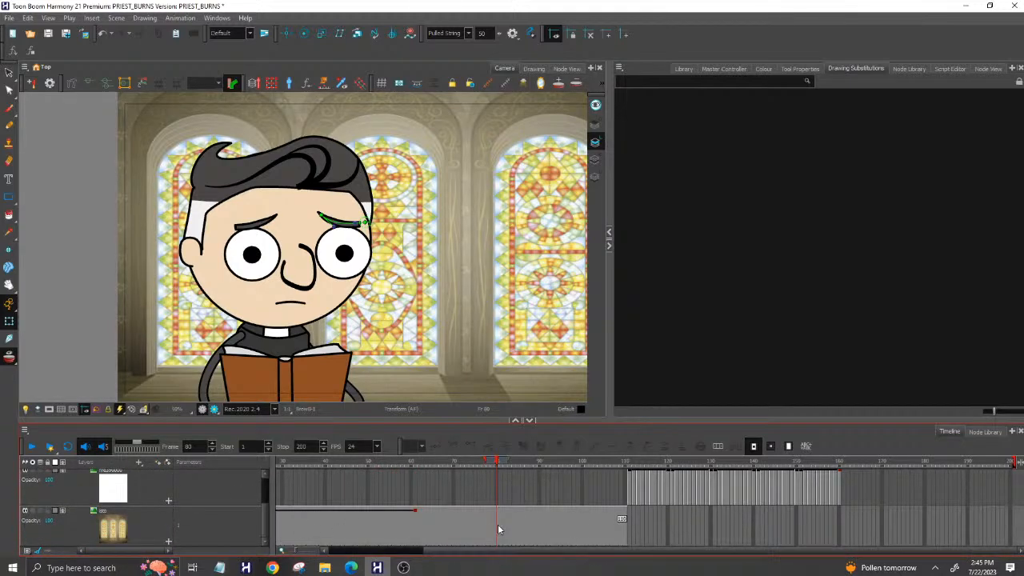
click(304, 551)
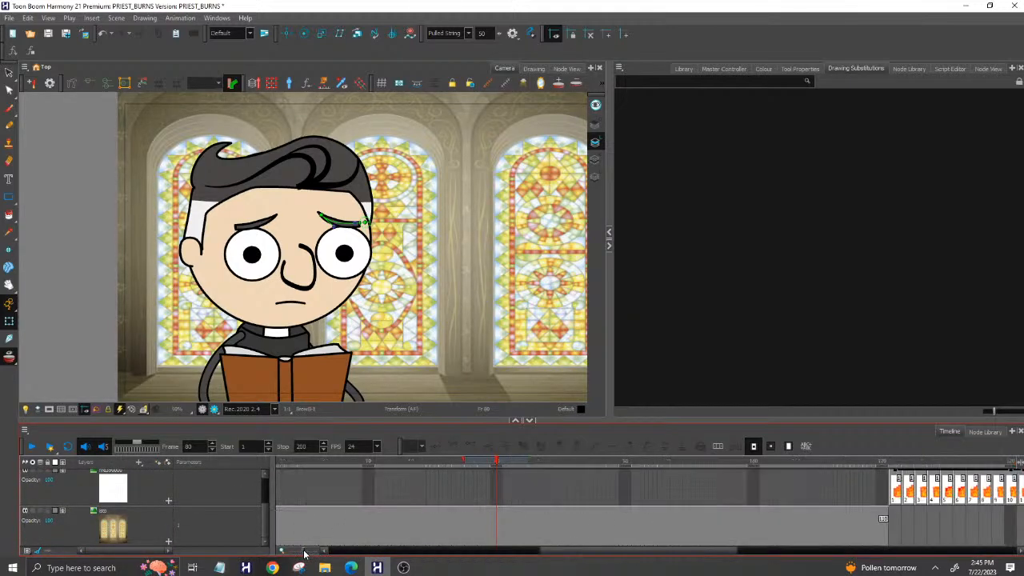
Shorten the church background layer's exposure so that it ends at about frame 97.
click(880, 525)
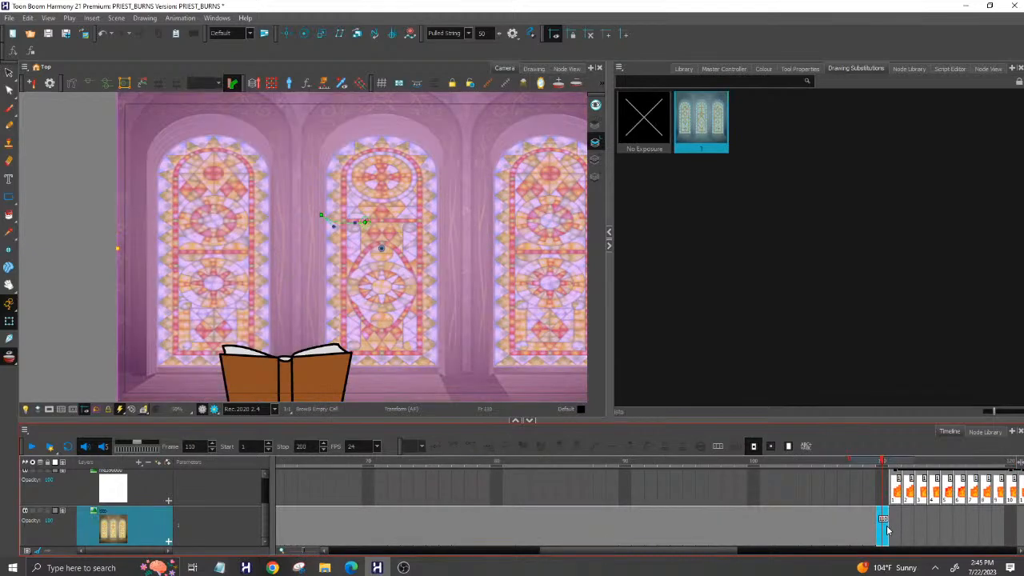
click(324, 552)
click(324, 552)
click(324, 552)
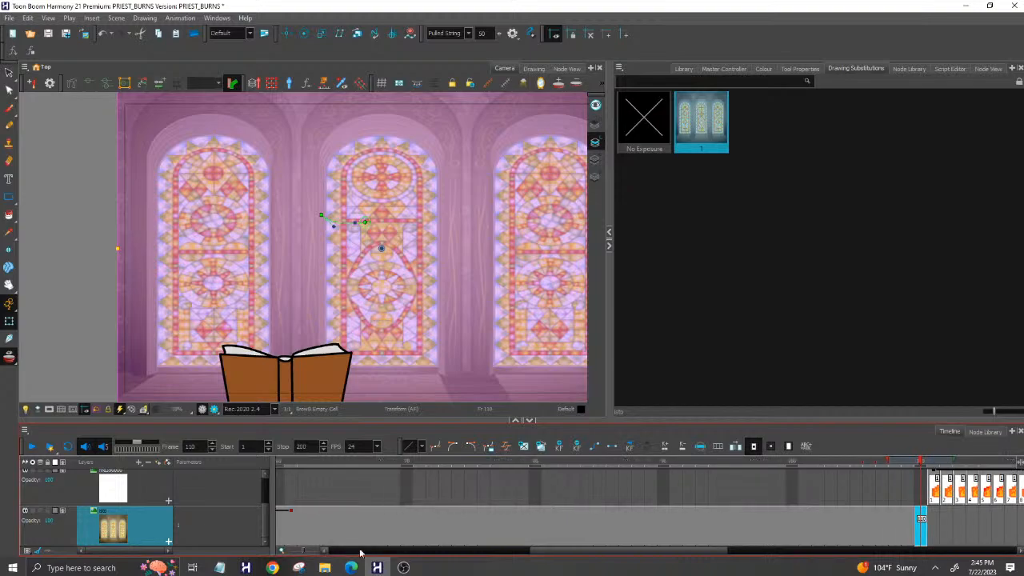
click(308, 551)
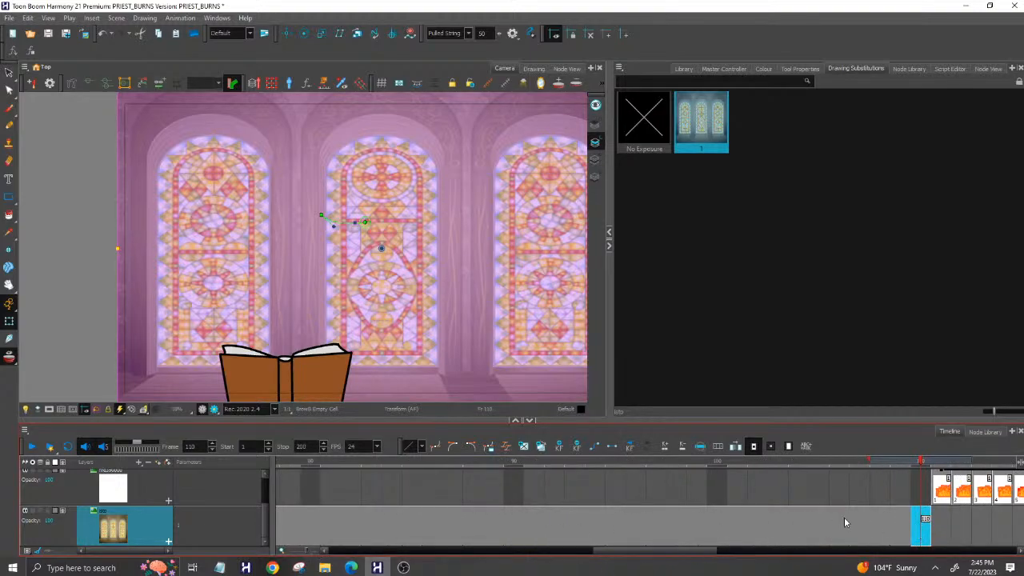
click(897, 532)
mouse_move(926, 527)
mouse_down()
mouse_move(630, 540)
mouse_move(663, 532)
mouse_up()
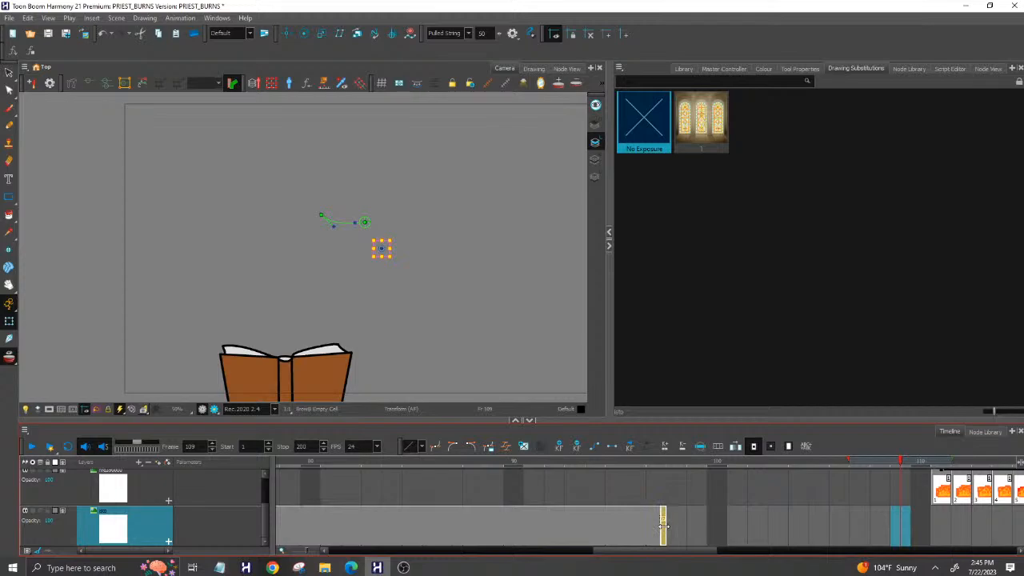
Cut the church background's exposure back further, to about frame 90.
drag(265, 523, 272, 481)
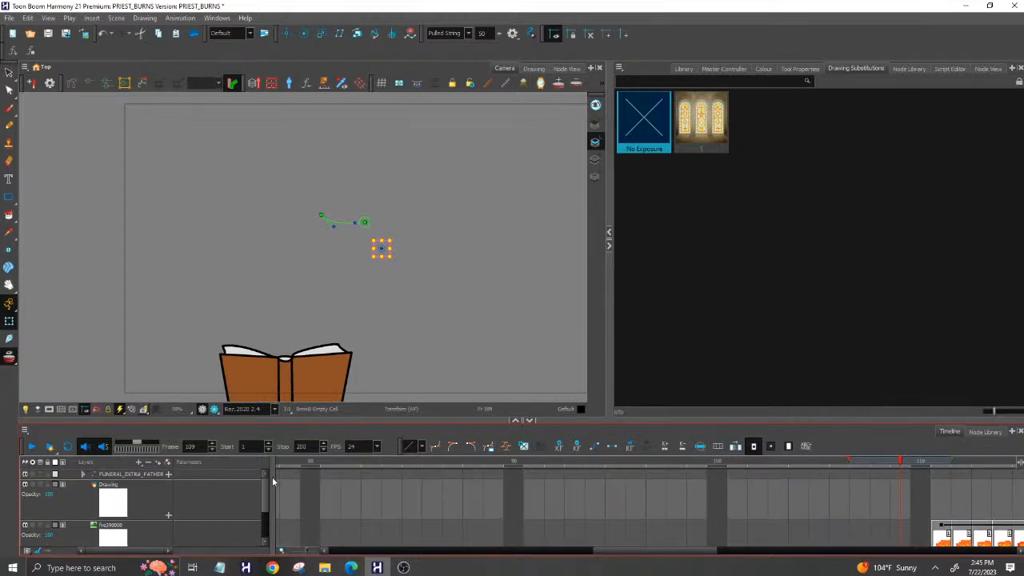
click(297, 552)
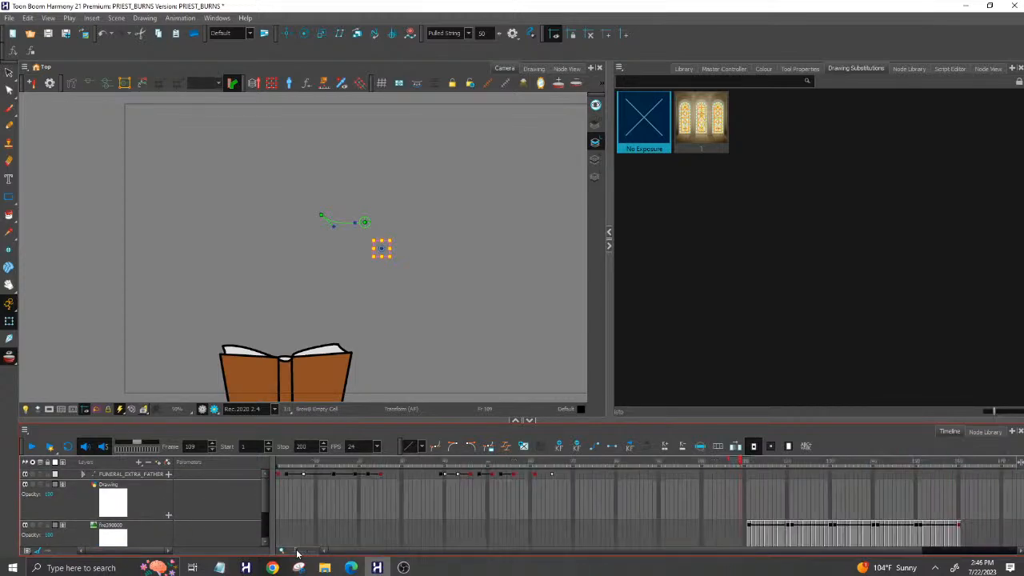
scroll(238, 528, down, 2)
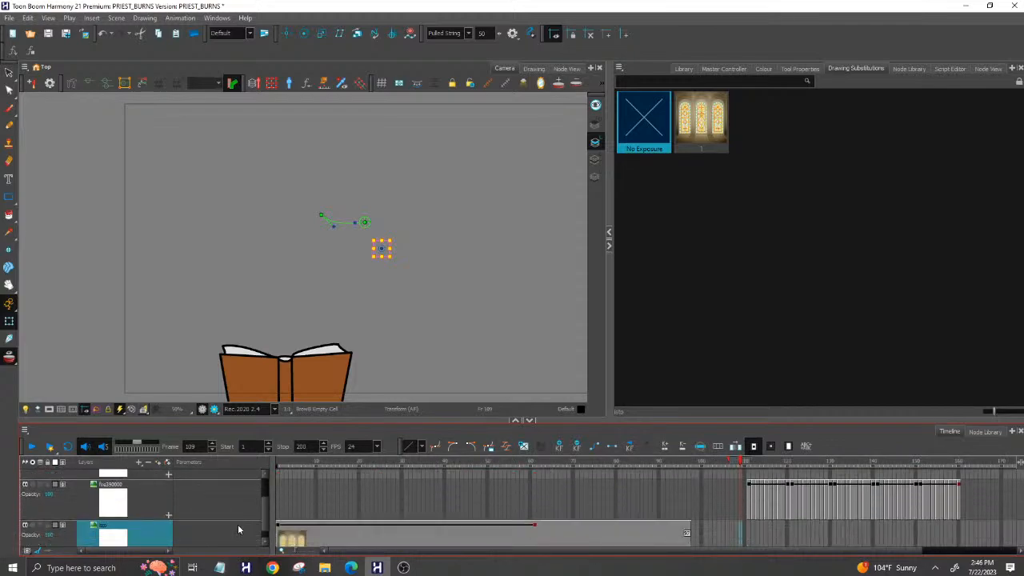
scroll(238, 524, down, 2)
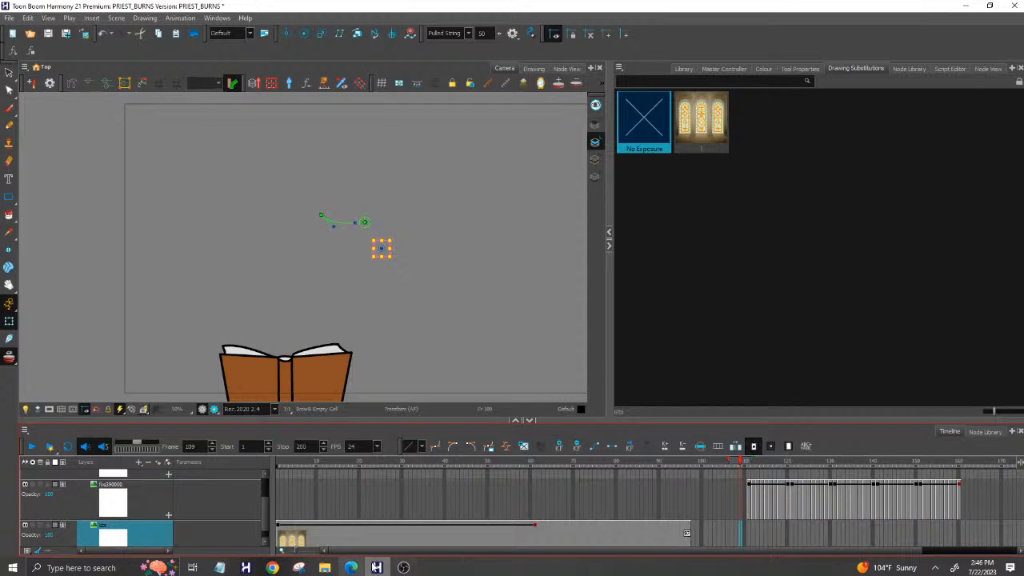
click(687, 533)
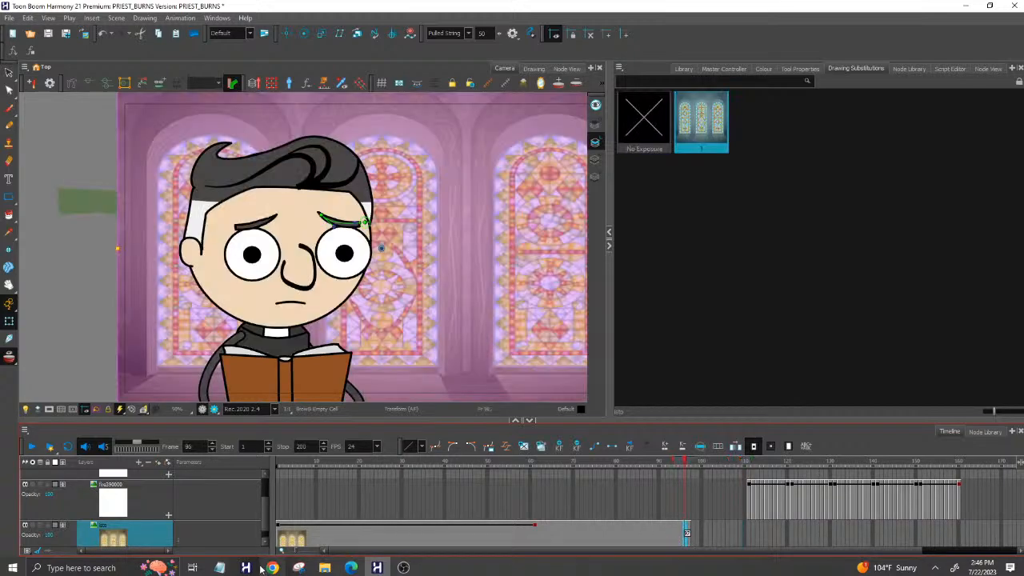
click(304, 551)
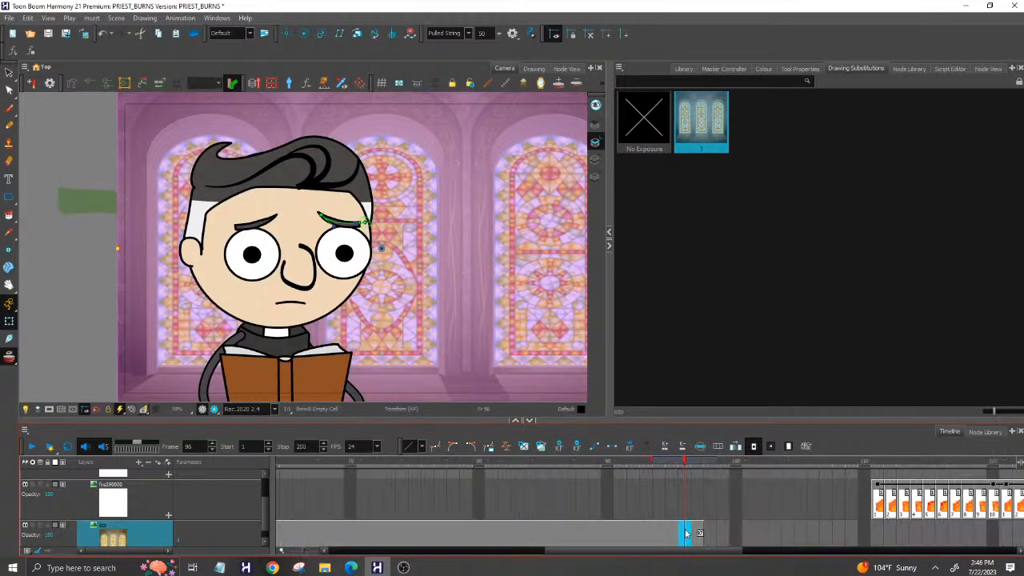
click(312, 551)
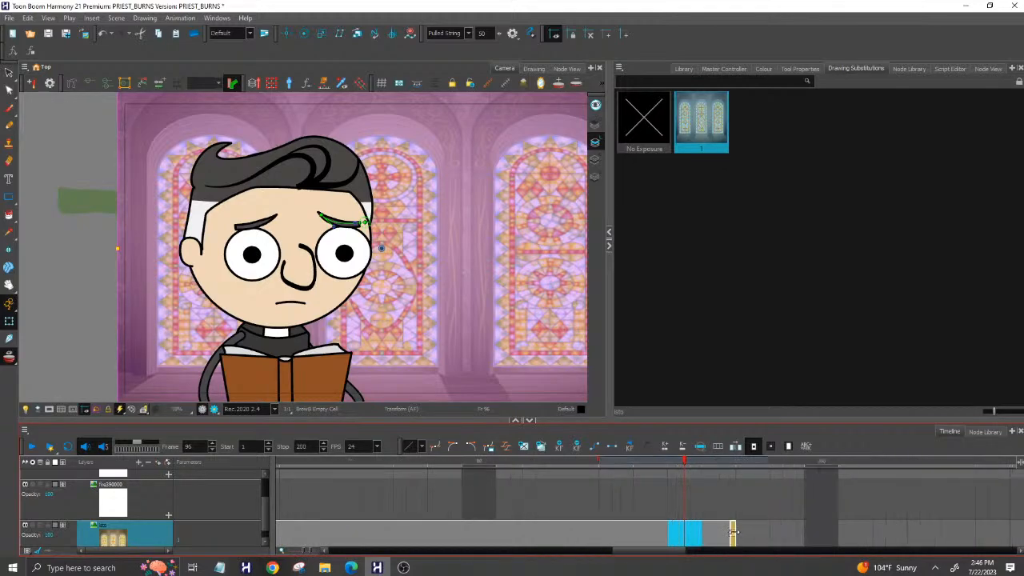
drag(733, 531, 477, 533)
Locate the FUNERAL_EXTRA_FATHER keyframe at frame 65 and end the church background's exposure on that frame.
scroll(237, 537, up, 2)
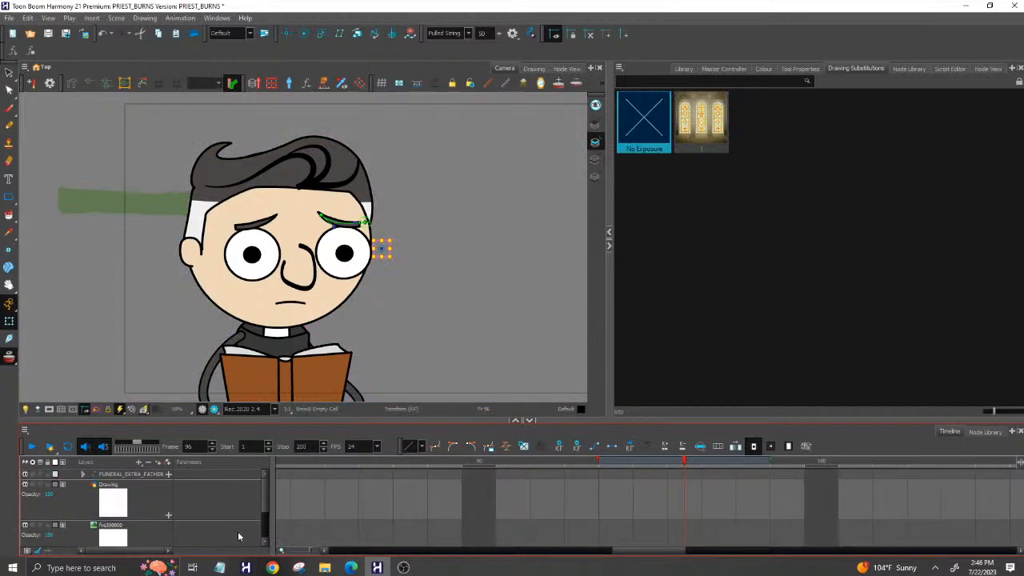
click(351, 554)
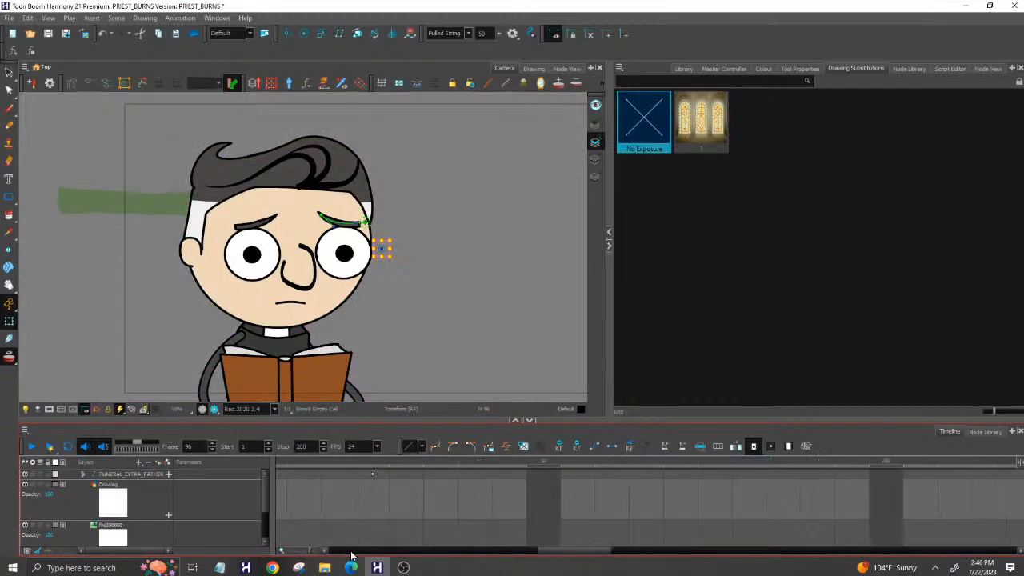
drag(572, 556, 556, 556)
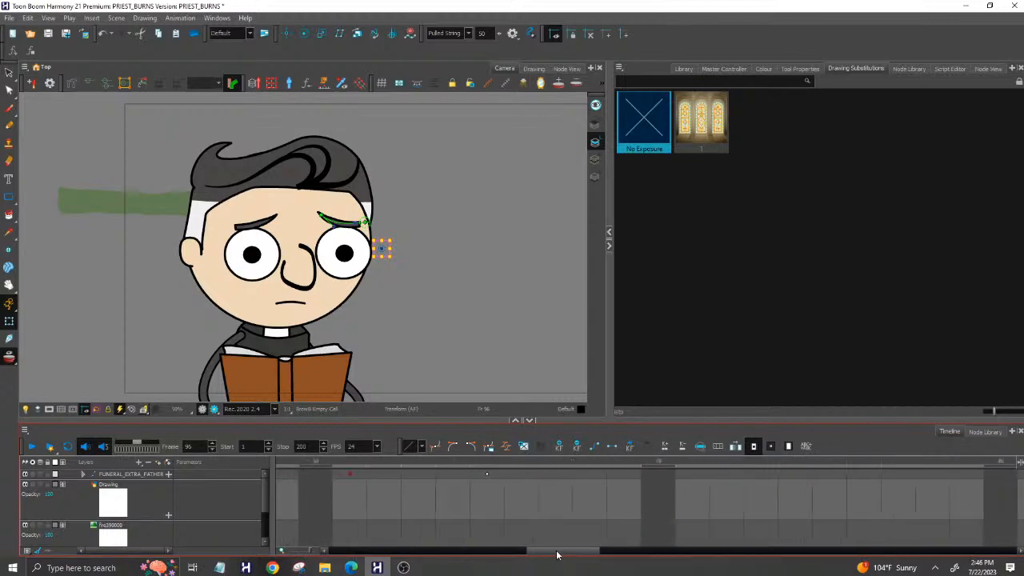
click(490, 474)
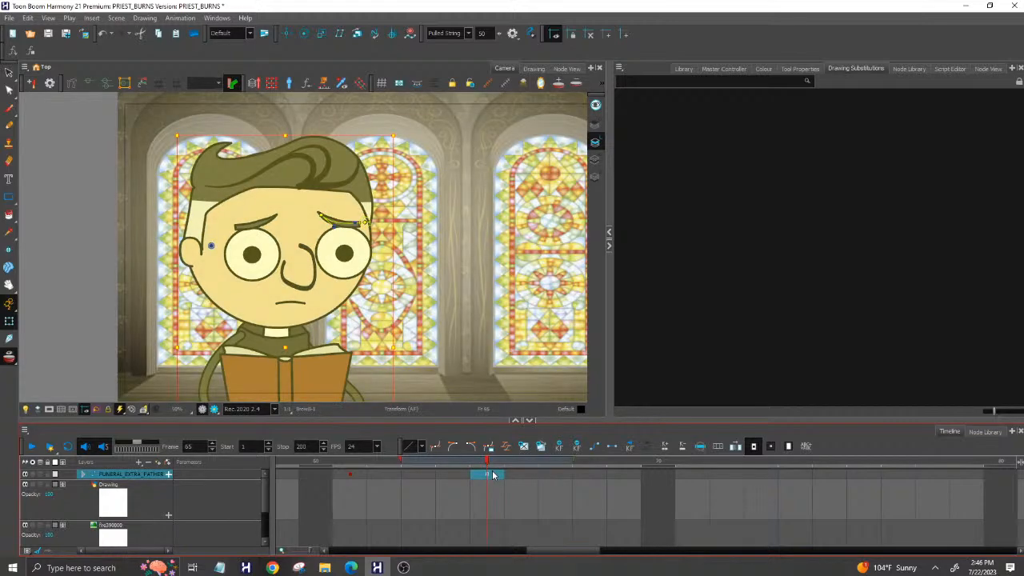
scroll(209, 545, down, 2)
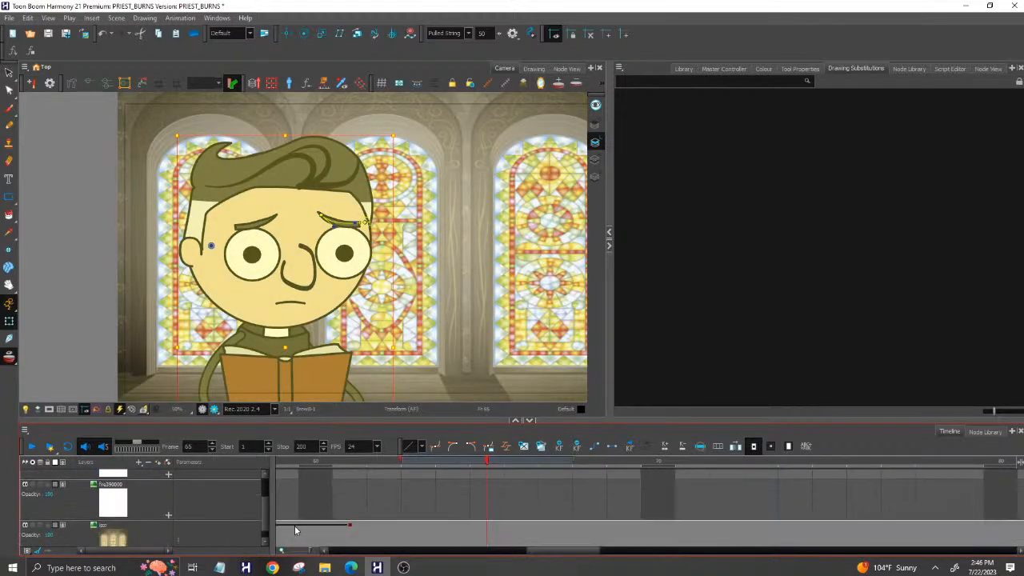
drag(552, 554, 212, 538)
drag(339, 532, 355, 532)
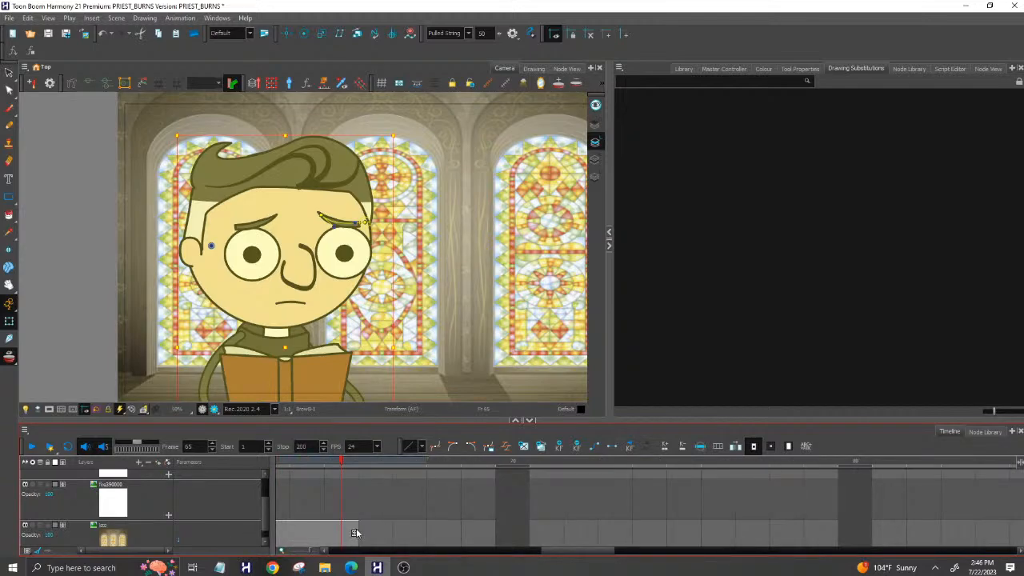
Move the entire fire drawing sequence to start at frame 66, and scrub across the switch from the church background.
drag(266, 509, 283, 521)
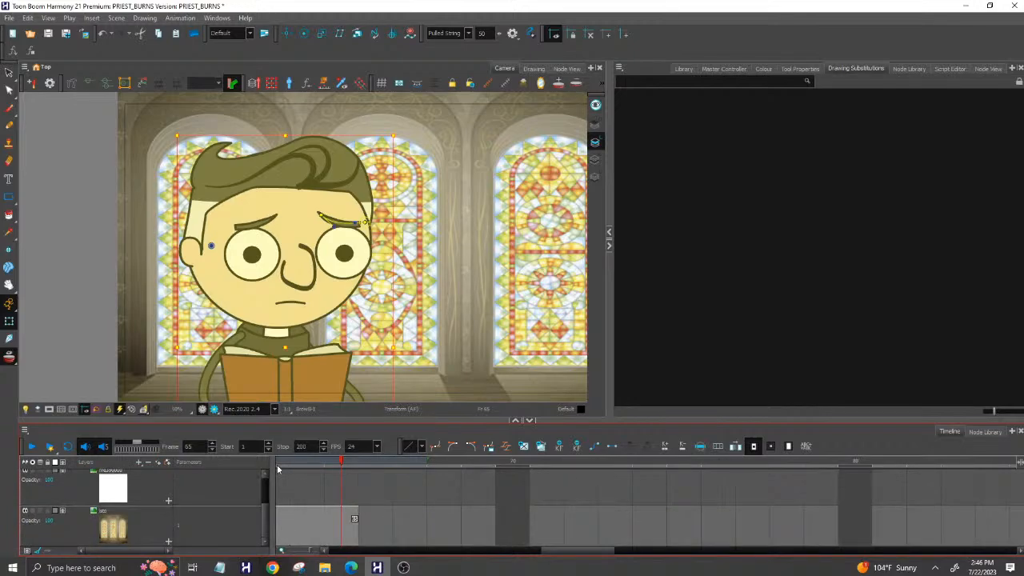
scroll(96, 281, down, 5)
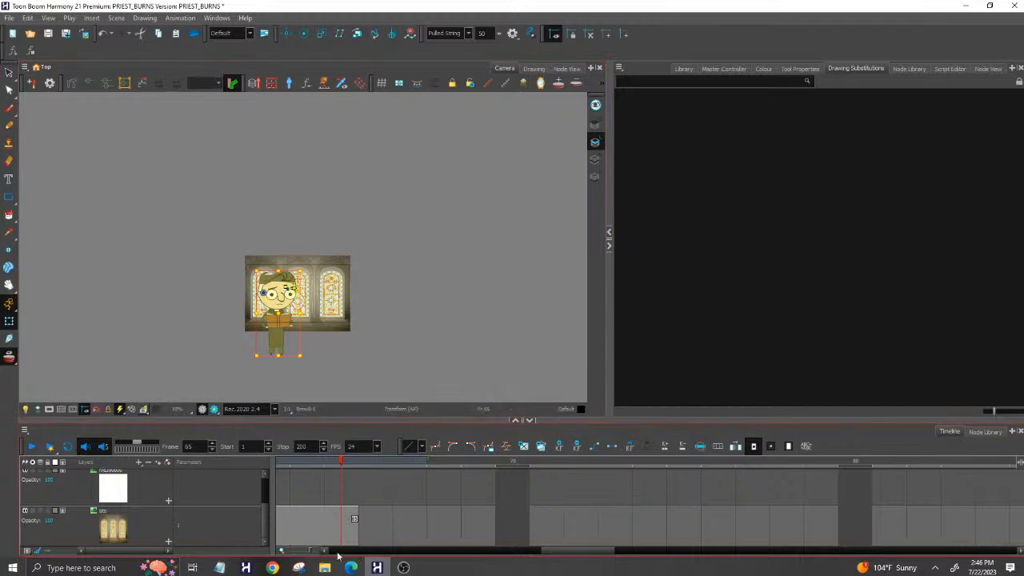
drag(294, 554, 341, 549)
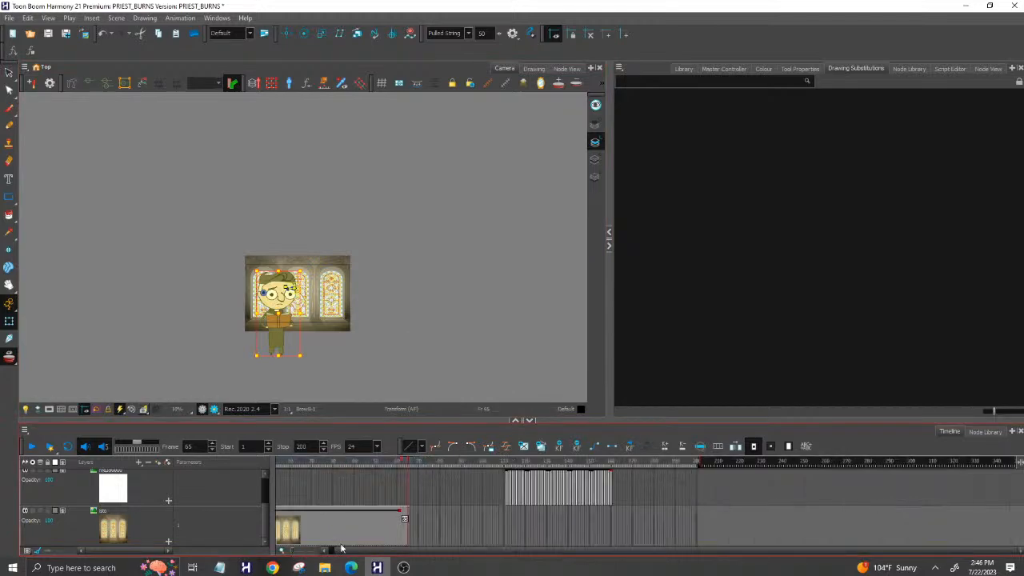
click(506, 496)
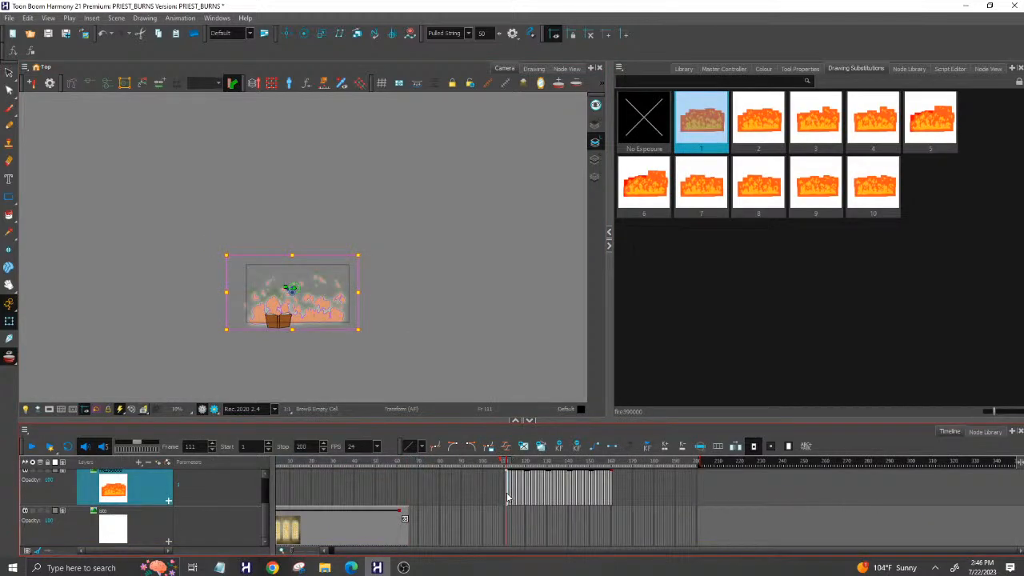
shift+click(610, 491)
scroll(515, 477, up, 1)
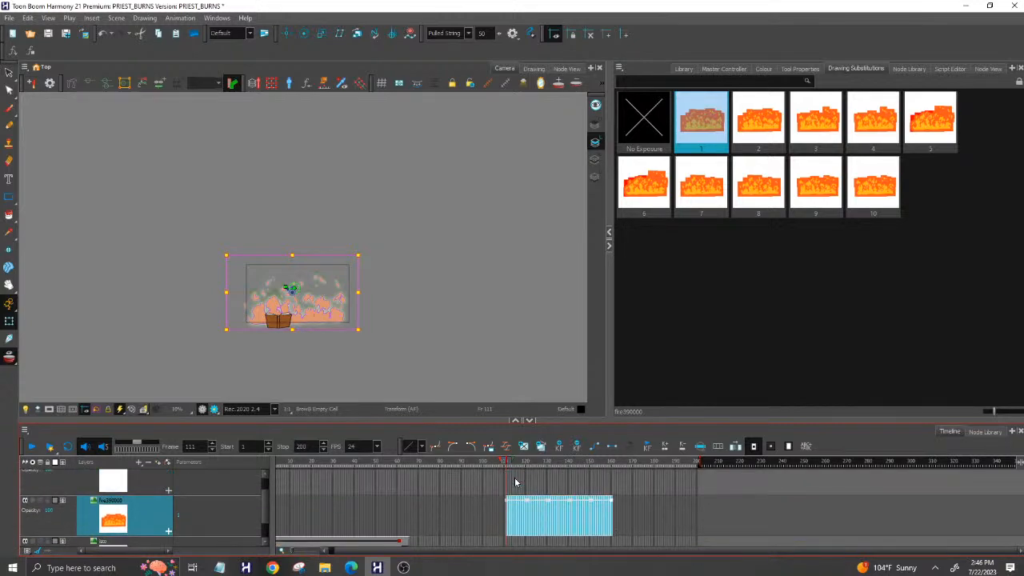
click(303, 551)
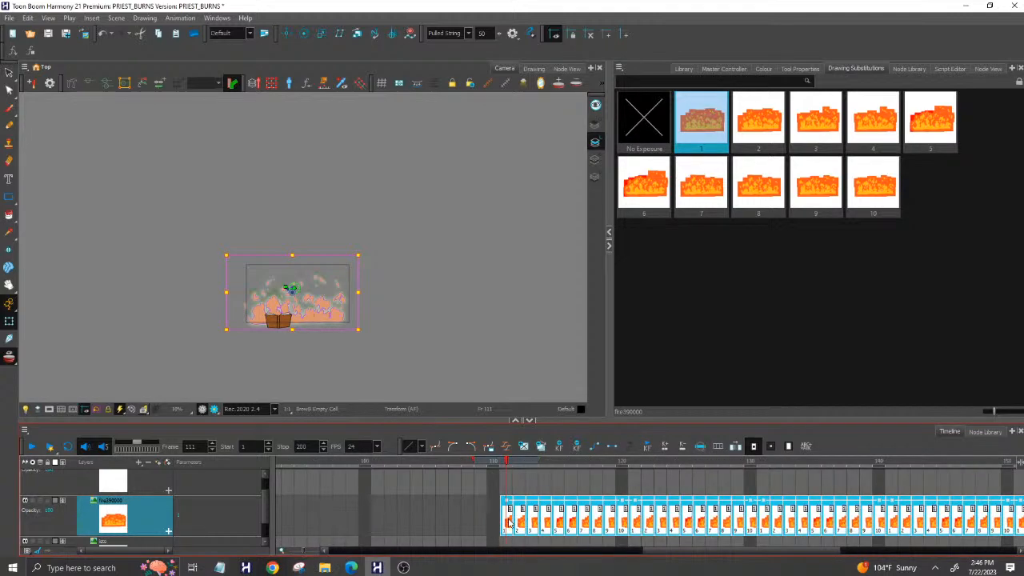
drag(508, 522, 326, 505)
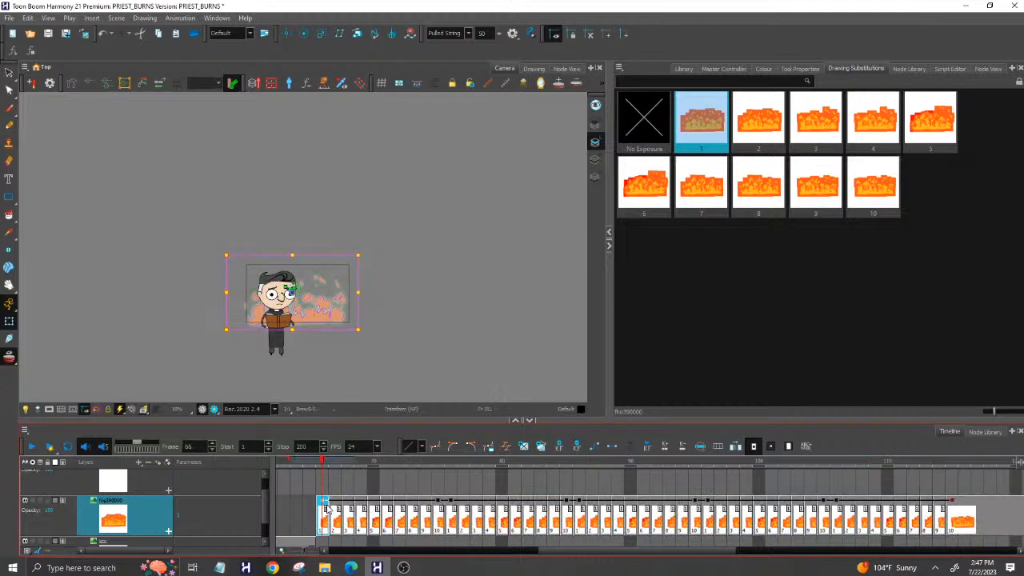
click(281, 463)
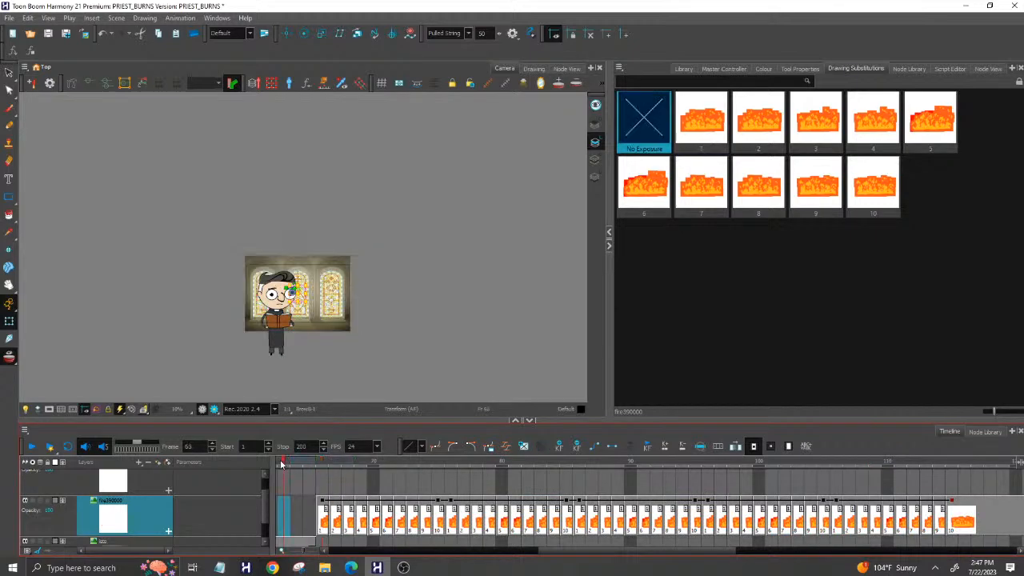
mouse_move(285, 464)
mouse_down()
mouse_move(532, 465)
mouse_move(381, 468)
mouse_up()
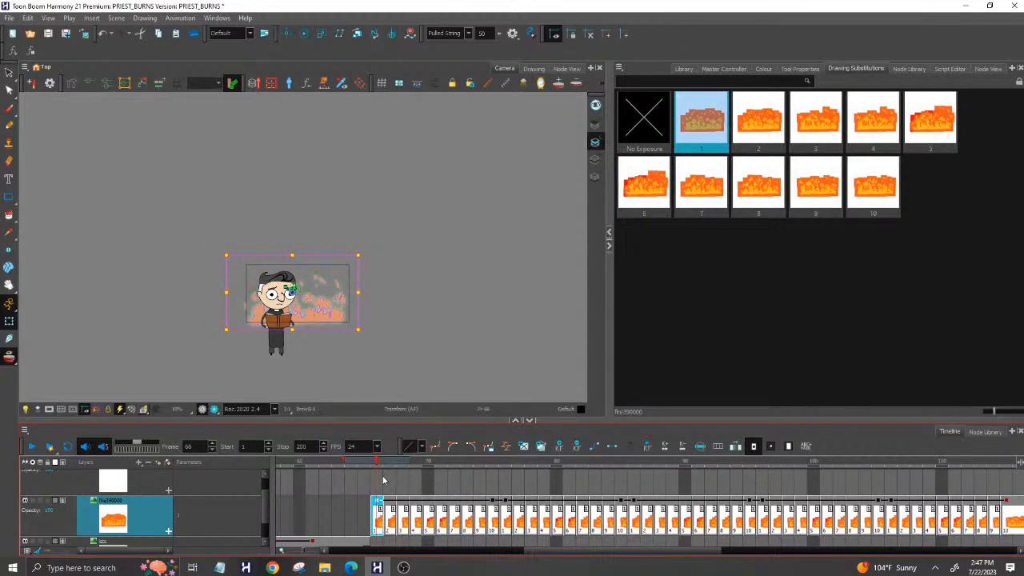
At frame 66, lift the priest's front arm off the book and curve it upward beside his face using its deformer.
click(190, 252)
scroll(188, 248, up, 5)
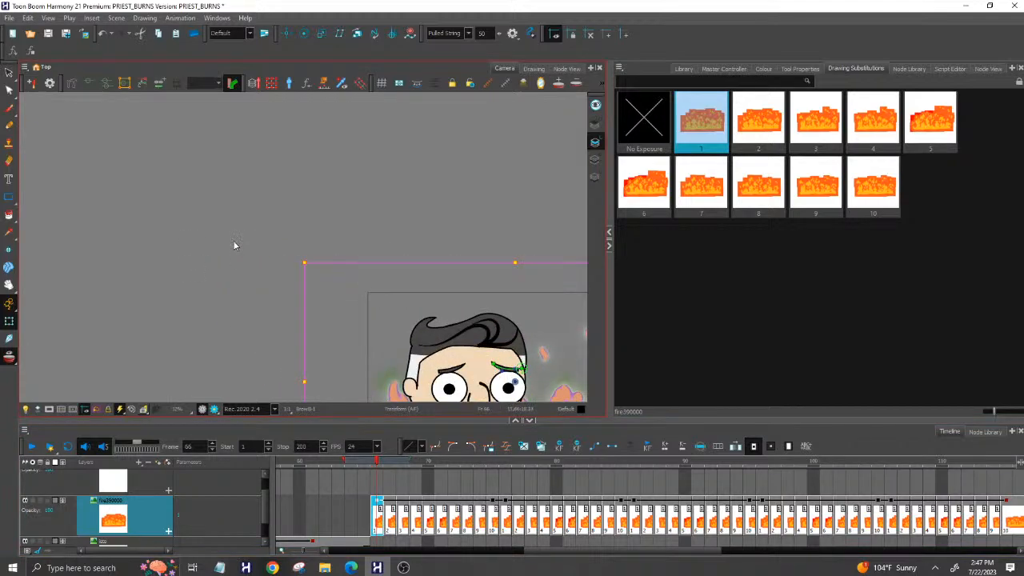
drag(306, 322, 188, 231)
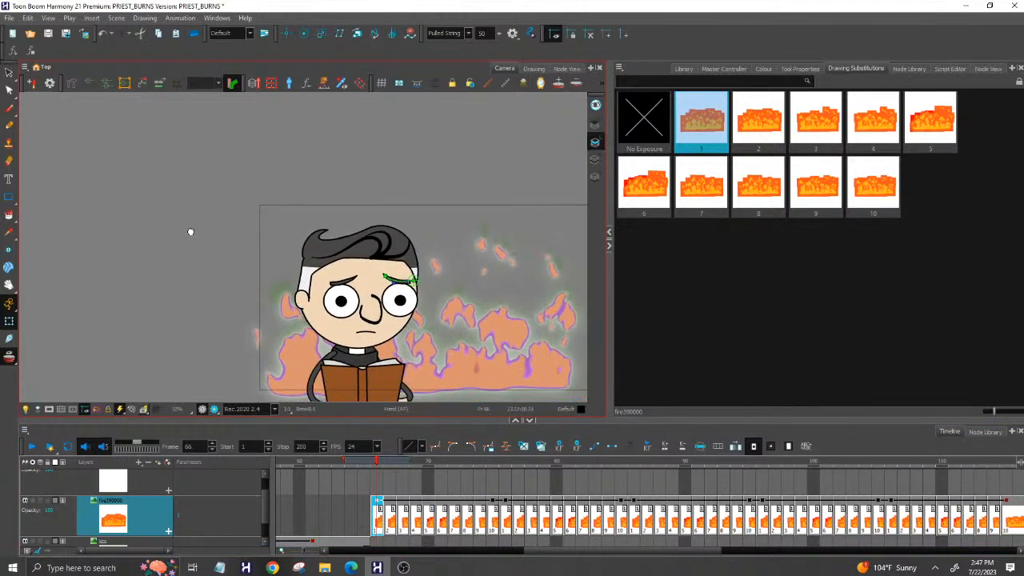
drag(208, 309, 175, 259)
click(181, 274)
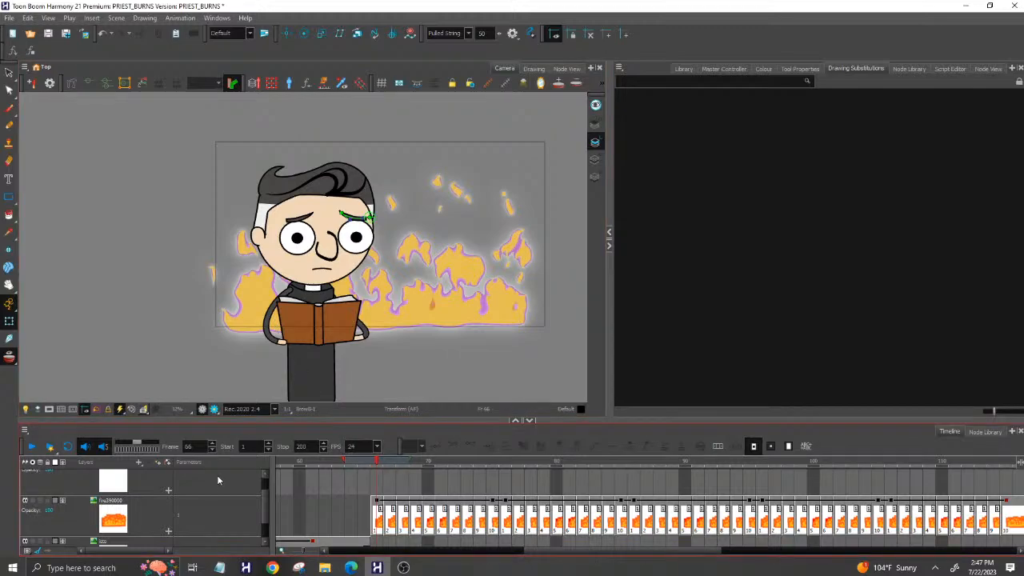
scroll(207, 490, up, 1)
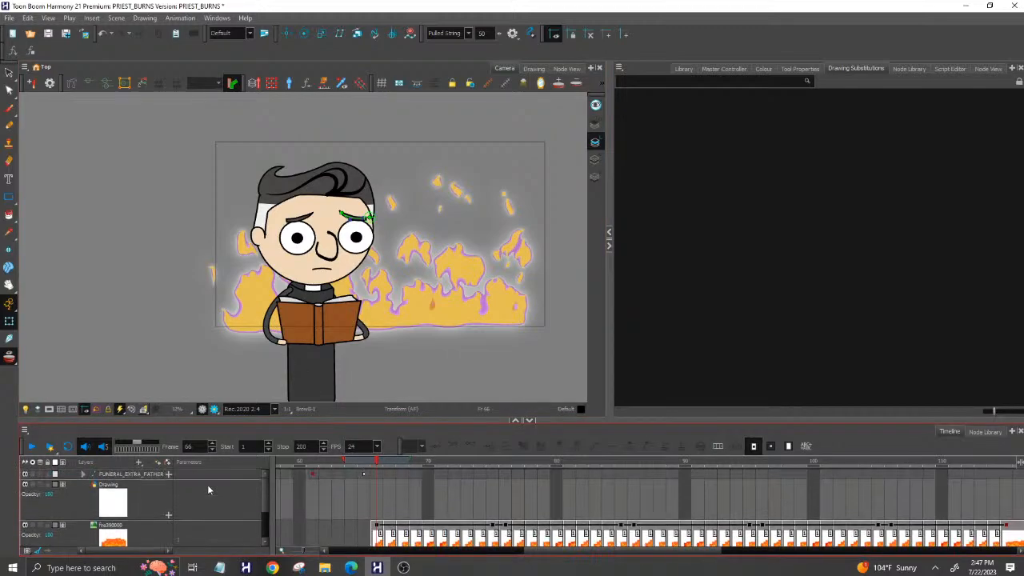
click(364, 477)
click(375, 475)
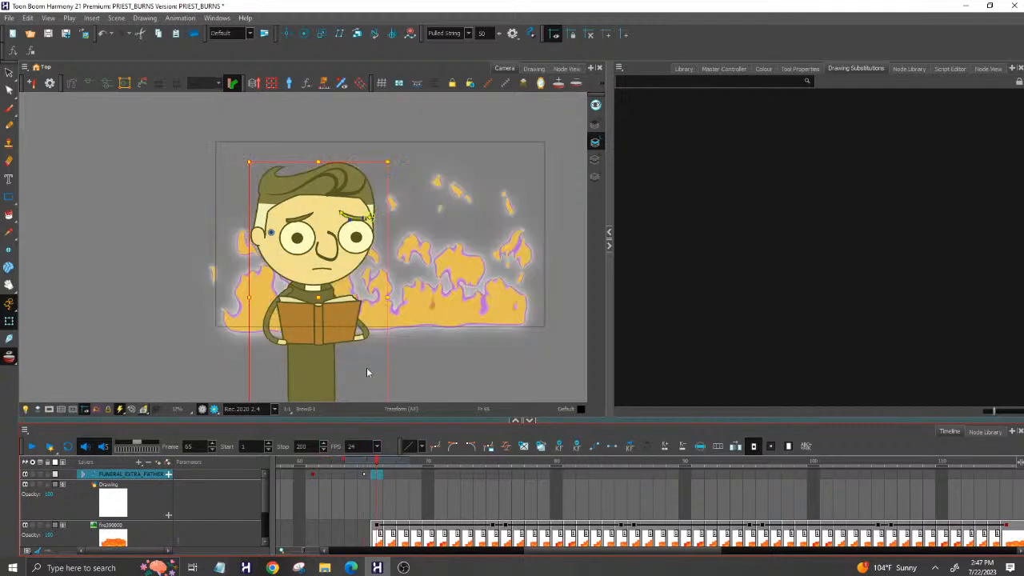
click(366, 336)
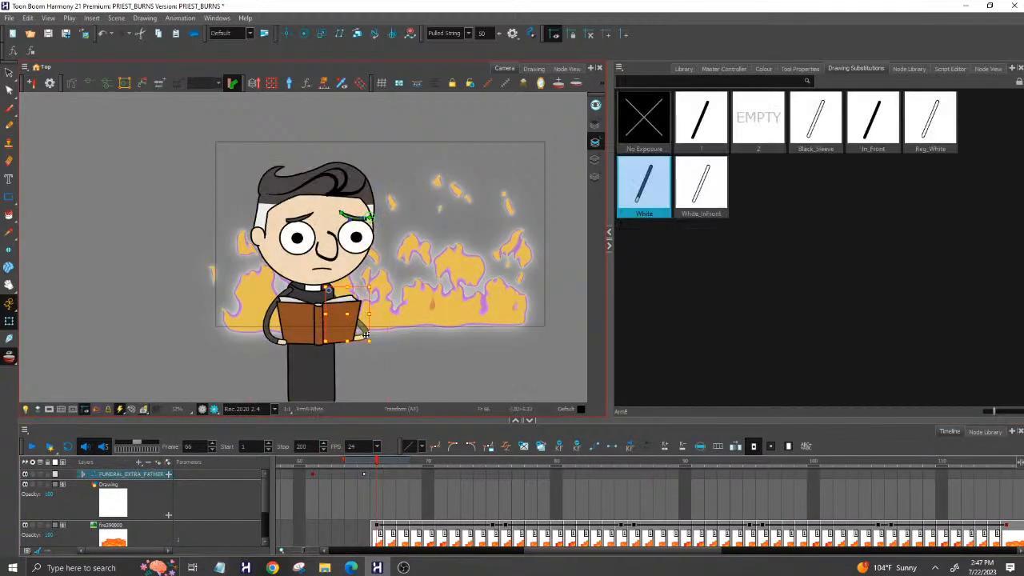
click(107, 83)
click(353, 337)
drag(353, 336, 389, 216)
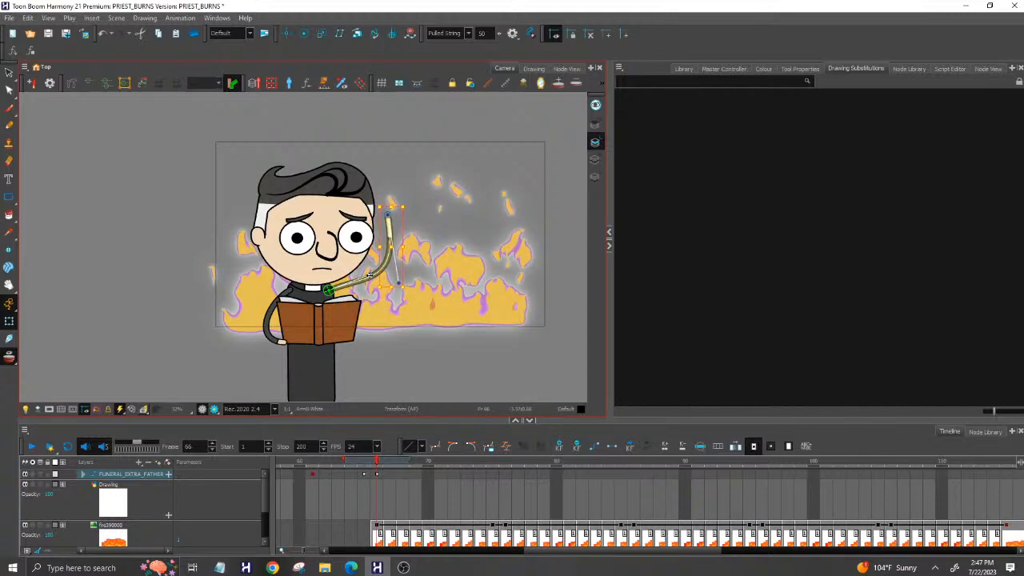
mouse_move(370, 276)
mouse_down()
mouse_move(374, 286)
mouse_move(350, 281)
mouse_move(383, 277)
mouse_move(369, 275)
mouse_up()
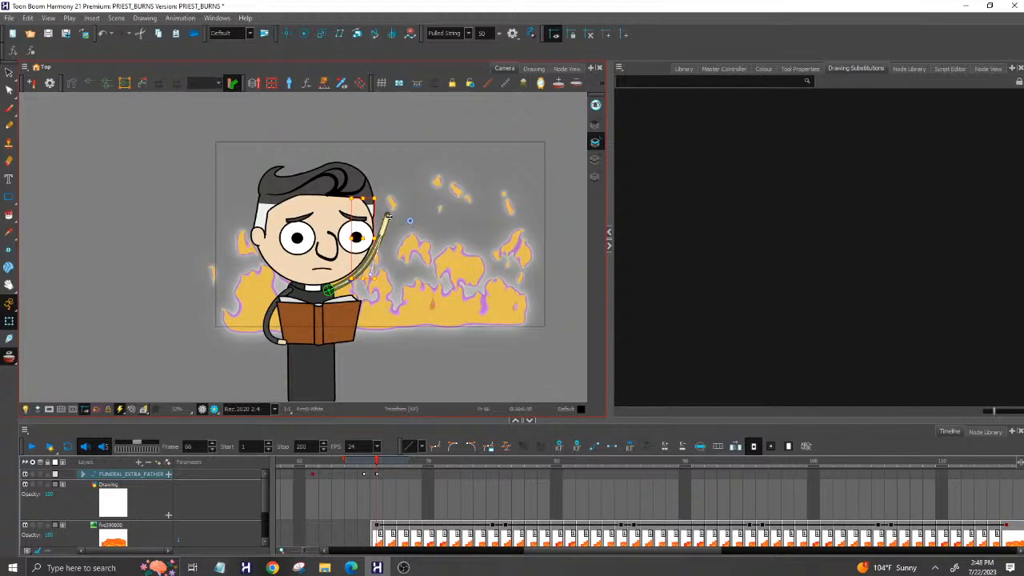
drag(410, 220, 401, 228)
At frame 66, show the deformer of the priest's ArmF arm and pull its hand and curve handle outward off the book.
click(281, 345)
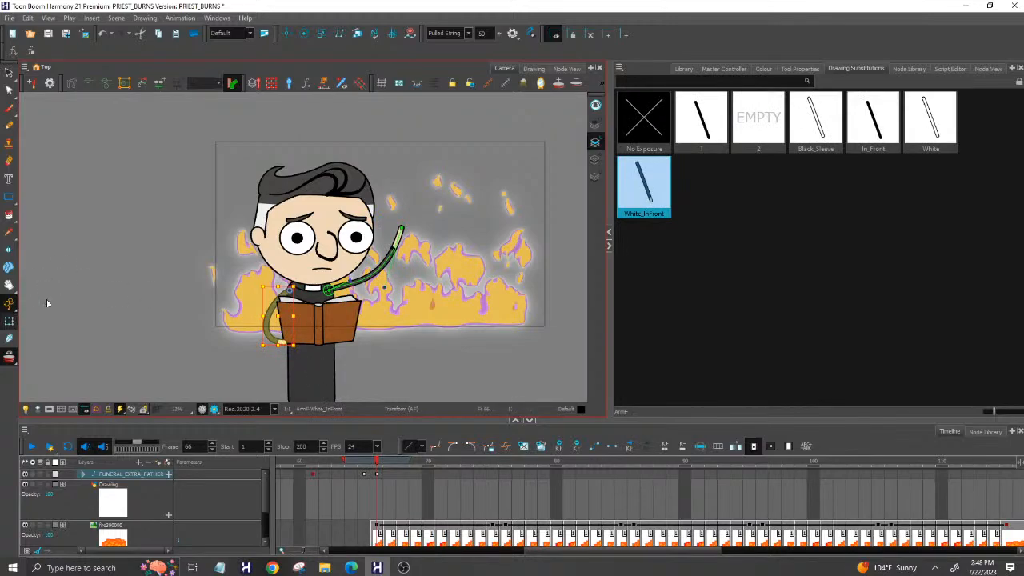
click(91, 87)
click(170, 353)
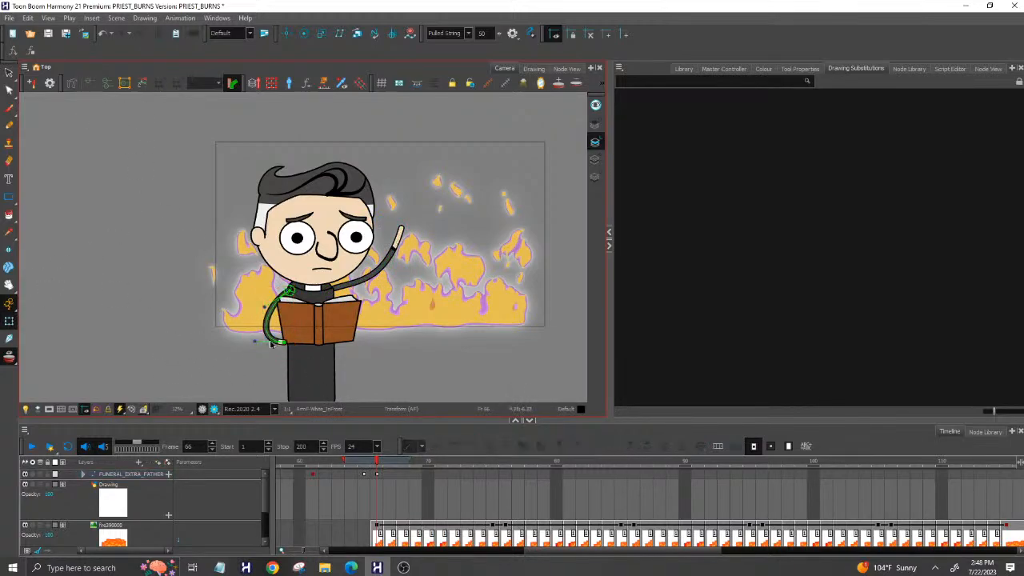
drag(283, 341, 253, 327)
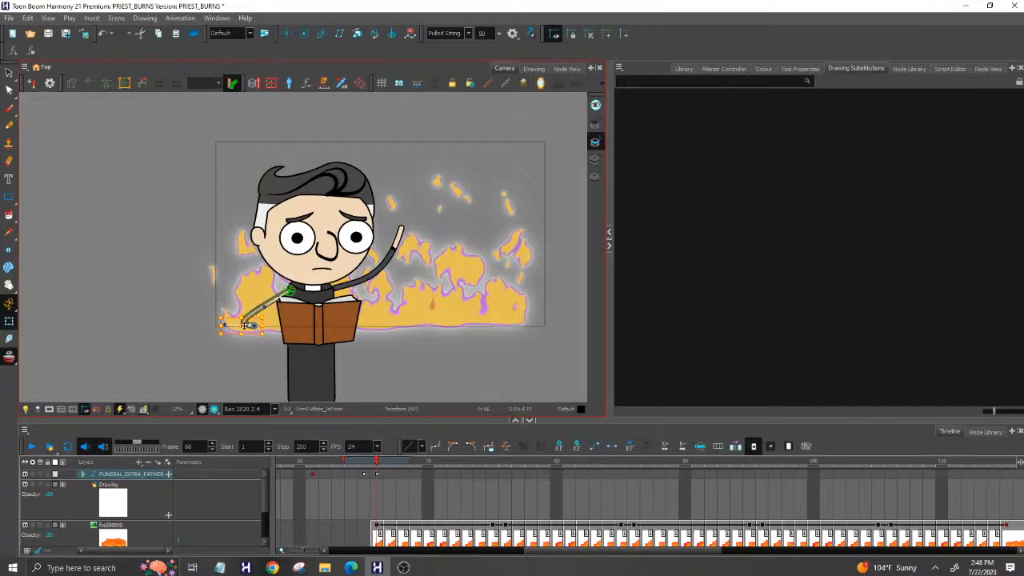
scroll(223, 323, up, 2)
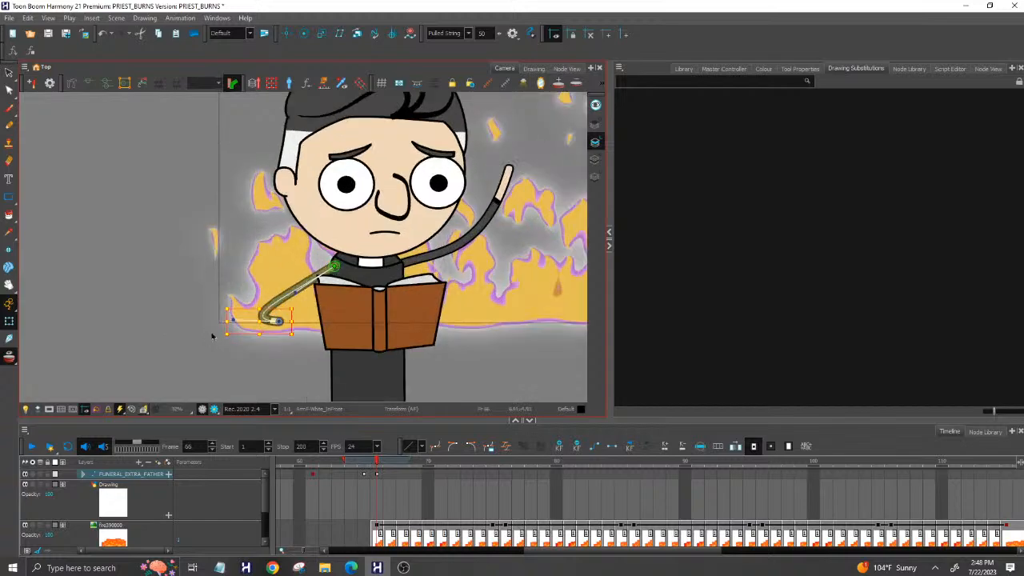
drag(233, 319, 277, 368)
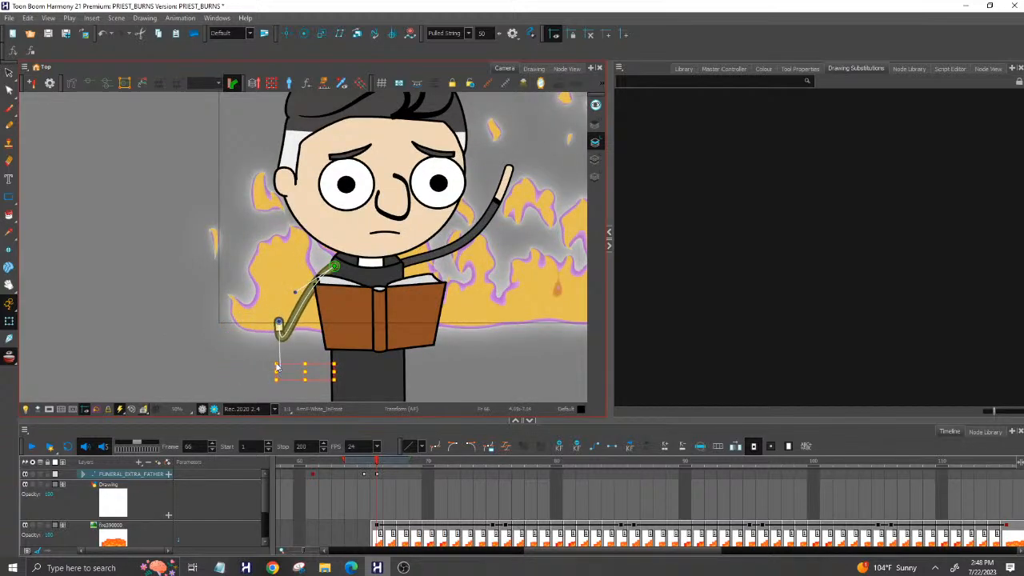
Raise the ArmF hand to head height and bend the arm upward into a smooth curve mirroring the already raised arm.
click(184, 322)
drag(281, 323, 234, 157)
drag(236, 205, 247, 257)
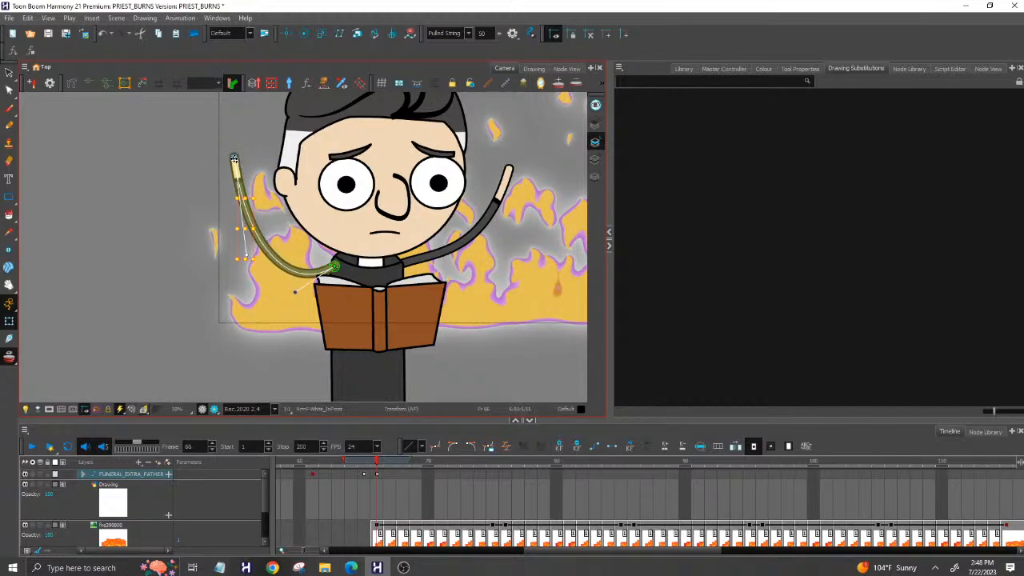
drag(235, 158, 236, 170)
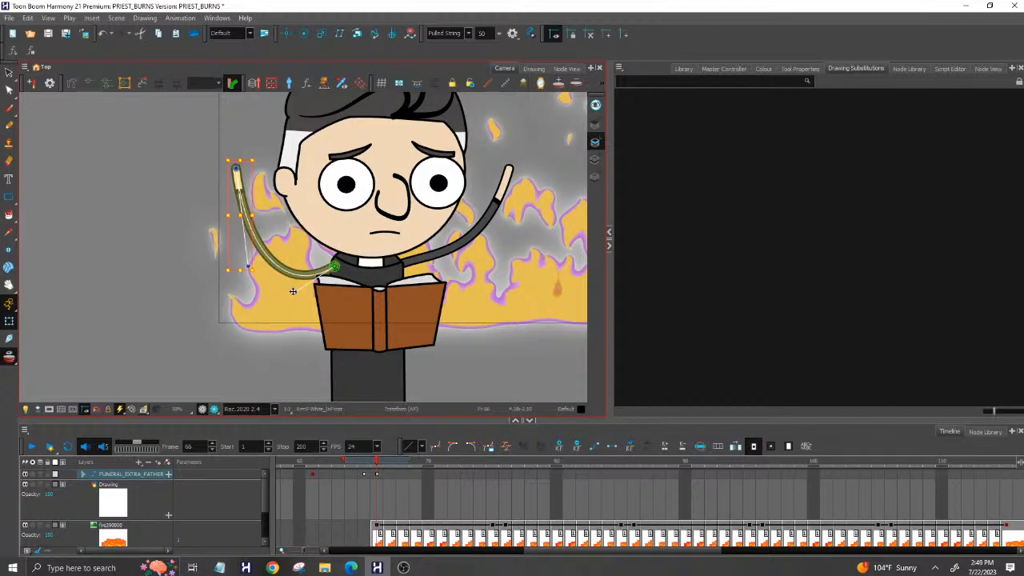
Set the ArmF deformer to stop-motion at frame 62 so its pose holds until frame 66, and scrub the change.
scroll(155, 232, down, 2)
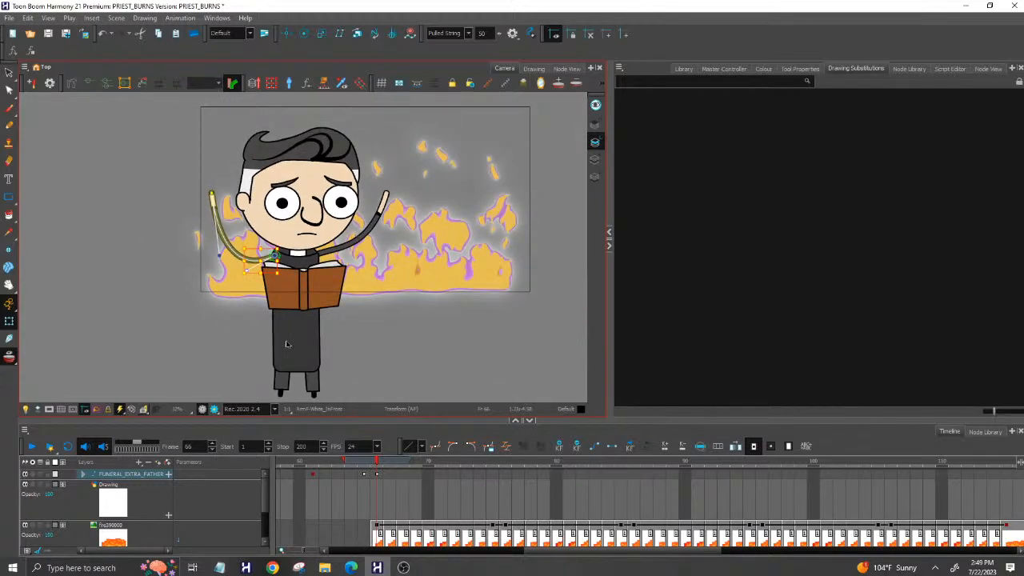
drag(308, 460, 379, 460)
click(325, 460)
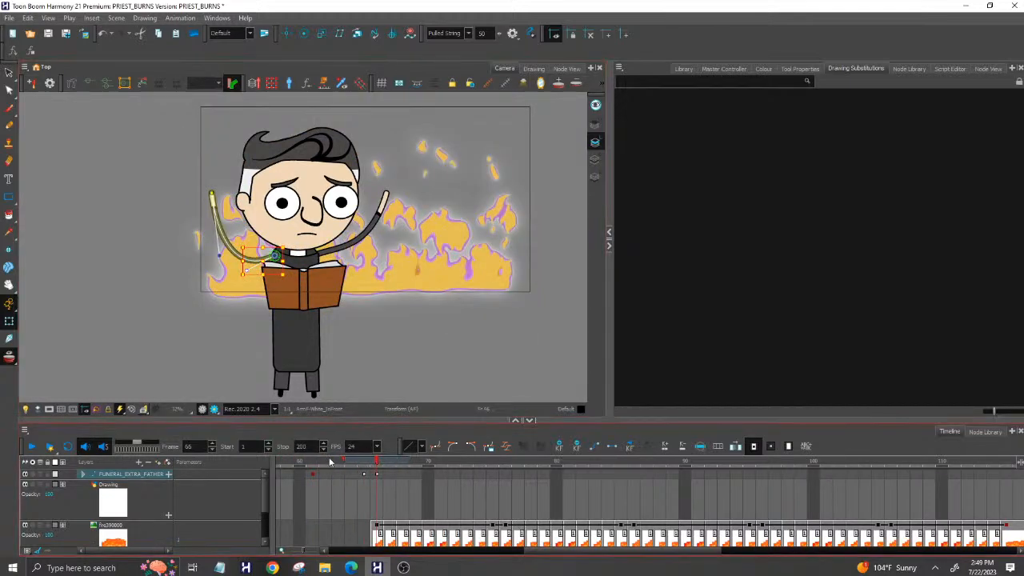
click(613, 446)
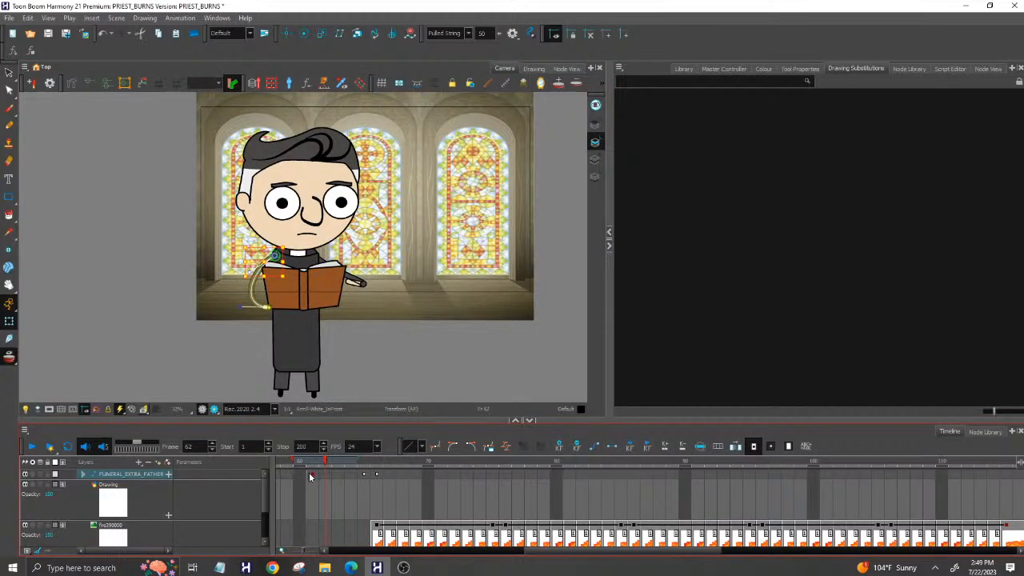
drag(313, 464, 365, 466)
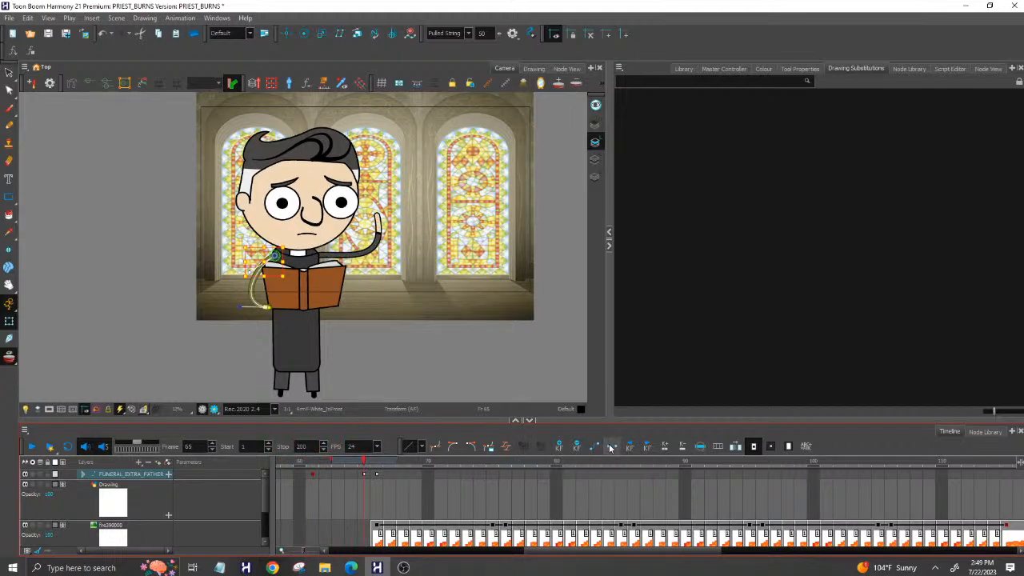
Try to set the ArmB arm's in-between movement at frame 64 to stop-motion.
click(379, 234)
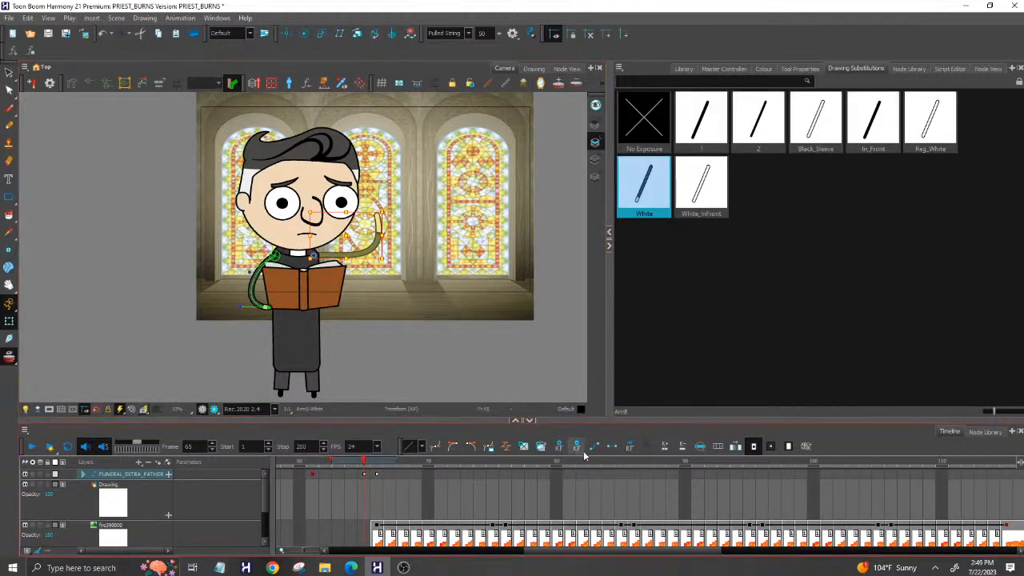
click(353, 461)
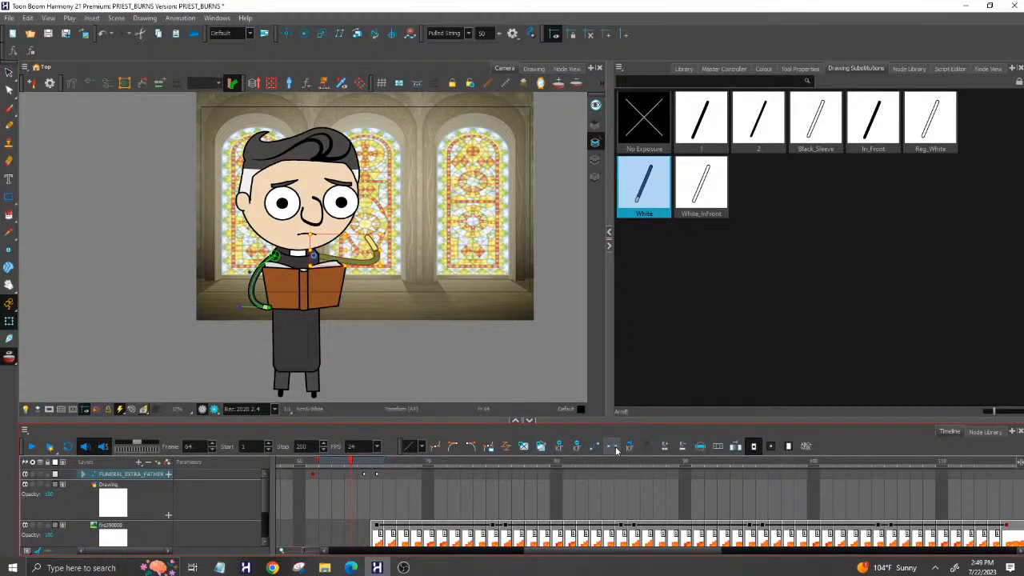
click(354, 473)
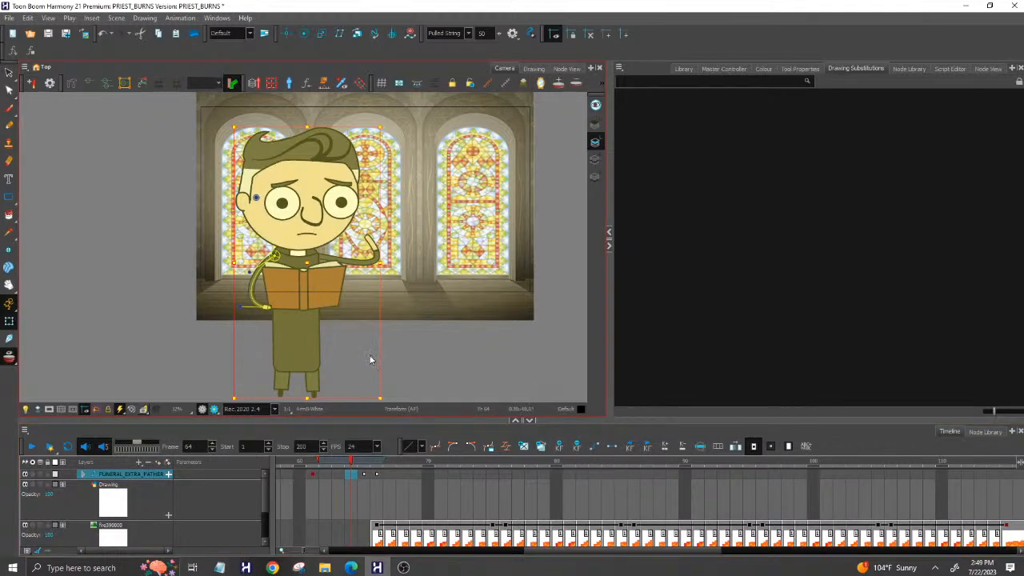
click(369, 240)
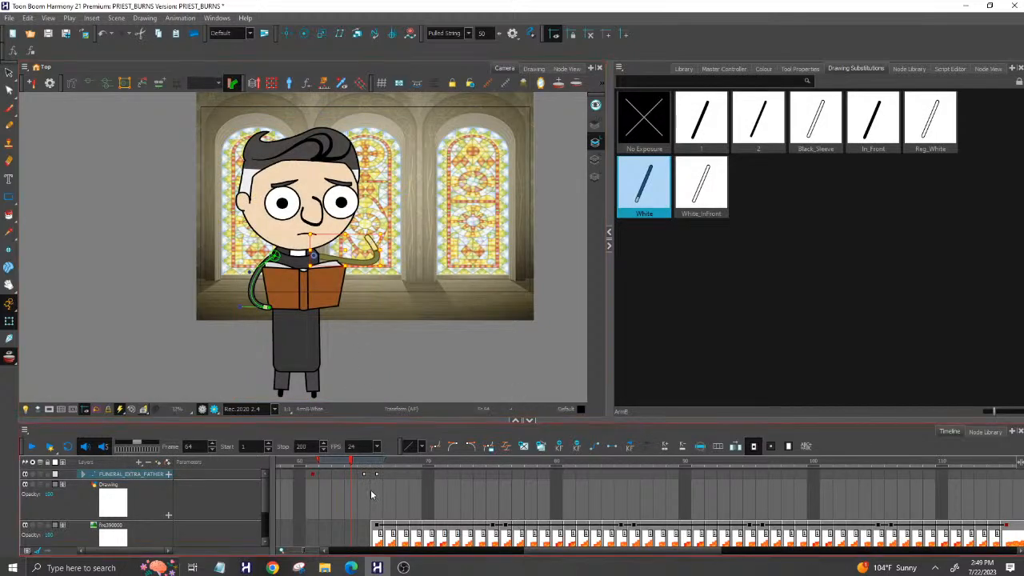
Locate the ArmB arm's layers in the timeline and scrub the frames leading up to frame 66.
key(o)
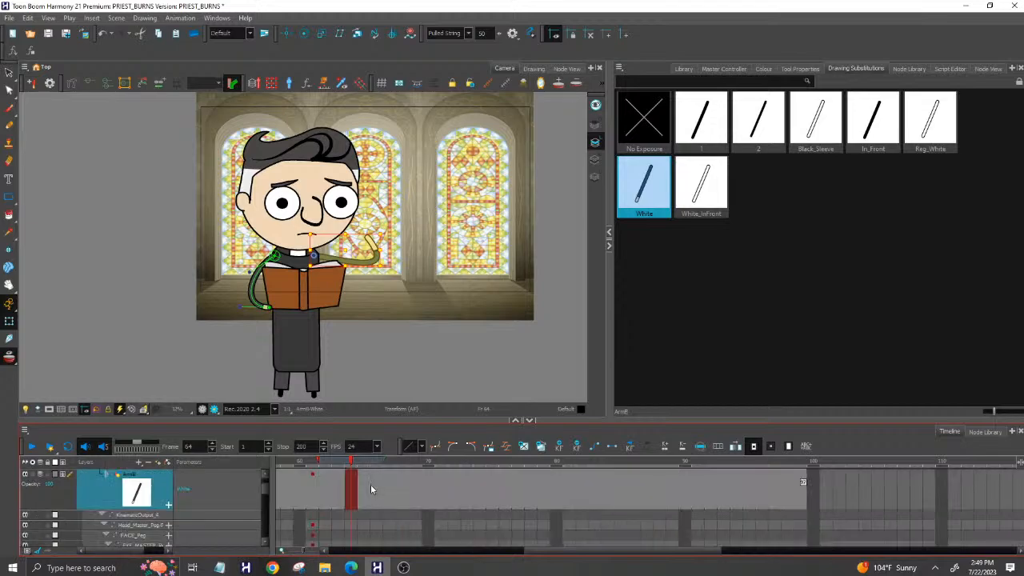
scroll(310, 493, up, 2)
scroll(309, 493, up, 2)
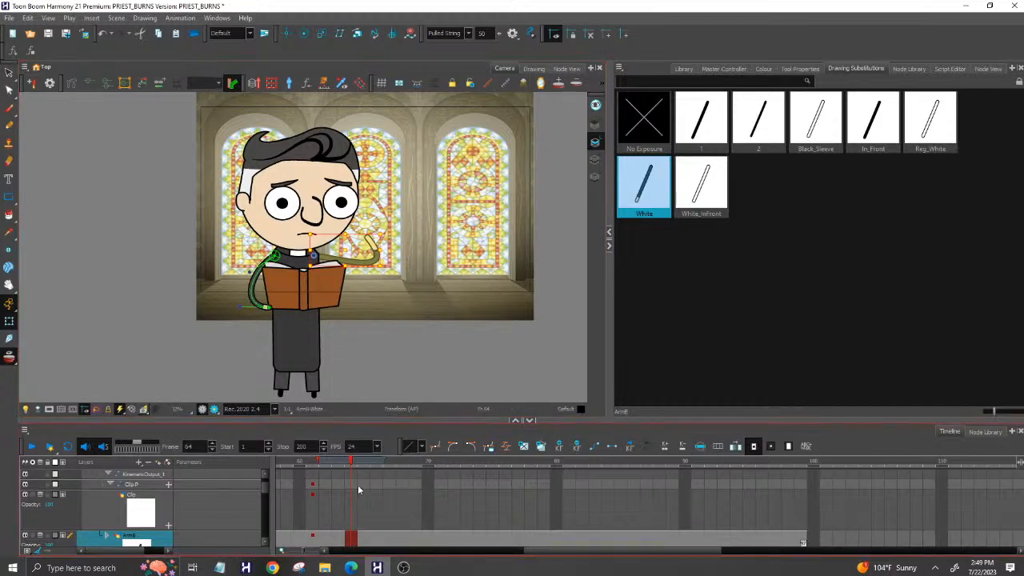
scroll(356, 486, down, 3)
scroll(355, 486, up, 2)
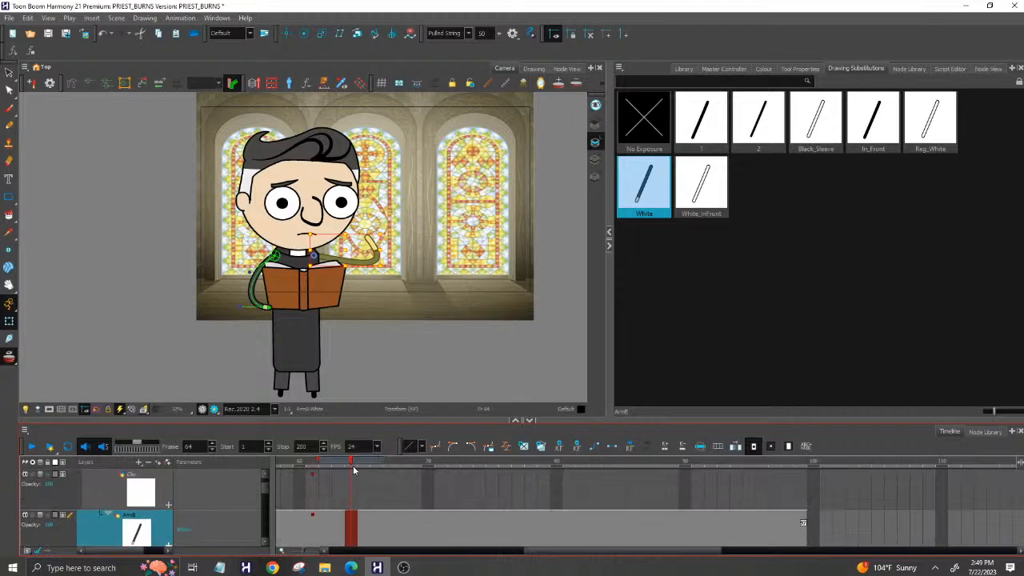
click(286, 462)
drag(286, 462, 365, 460)
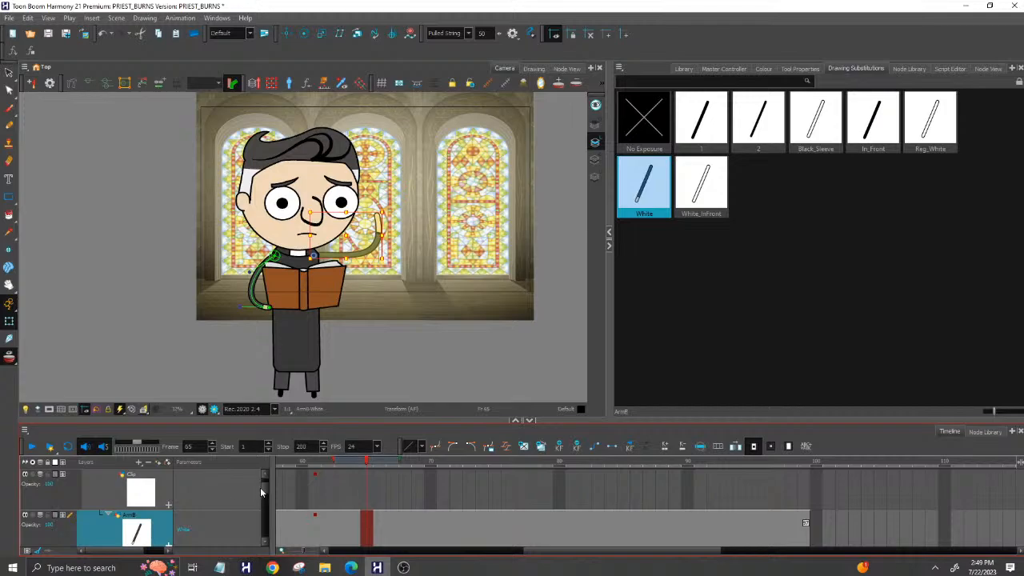
mouse_move(264, 488)
mouse_down()
mouse_move(261, 475)
mouse_move(262, 486)
mouse_up()
Try deleting the Offset_2 deformer keyframe at frame 66, and undo the deletion.
click(380, 510)
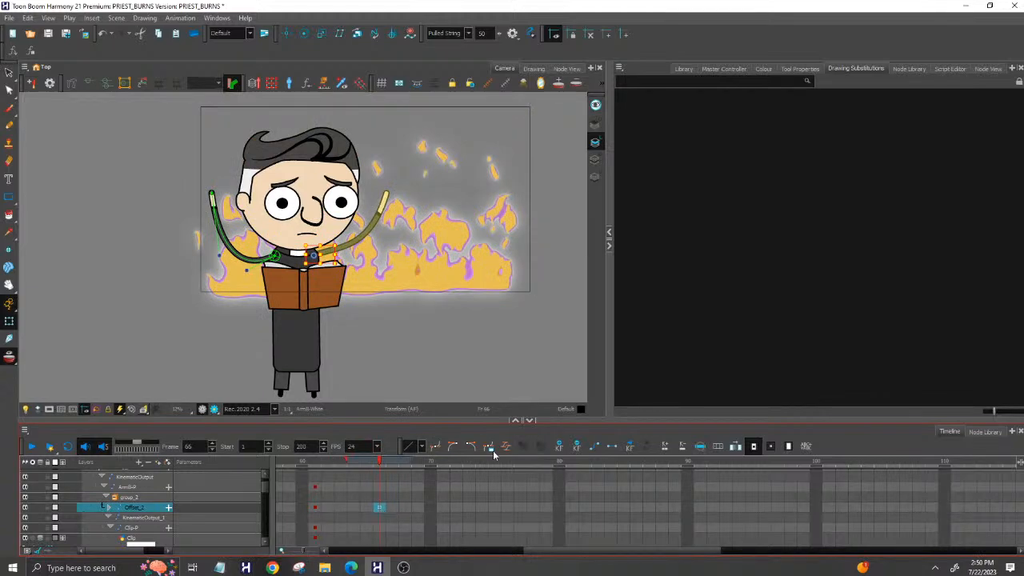
click(577, 447)
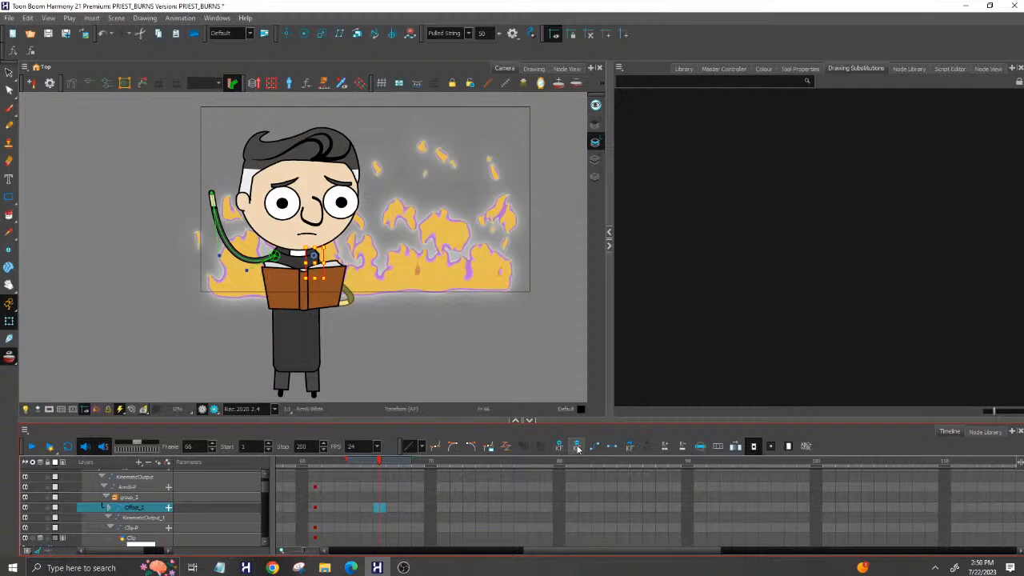
click(578, 448)
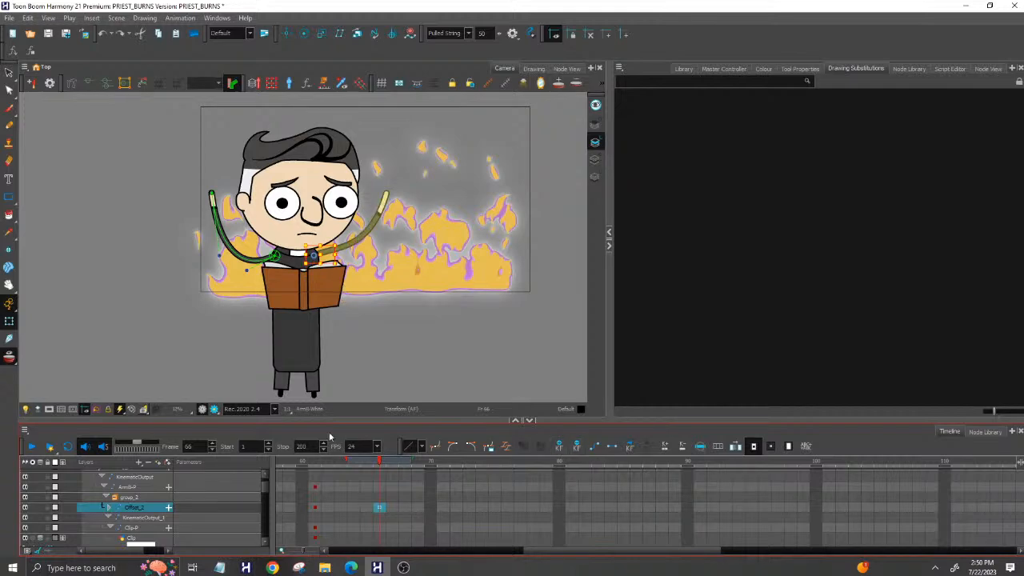
Set the Offset_2 deformer to stop-motion at frame 64, and compare the arm's poses at keyframes 61 and 66.
drag(292, 465, 432, 462)
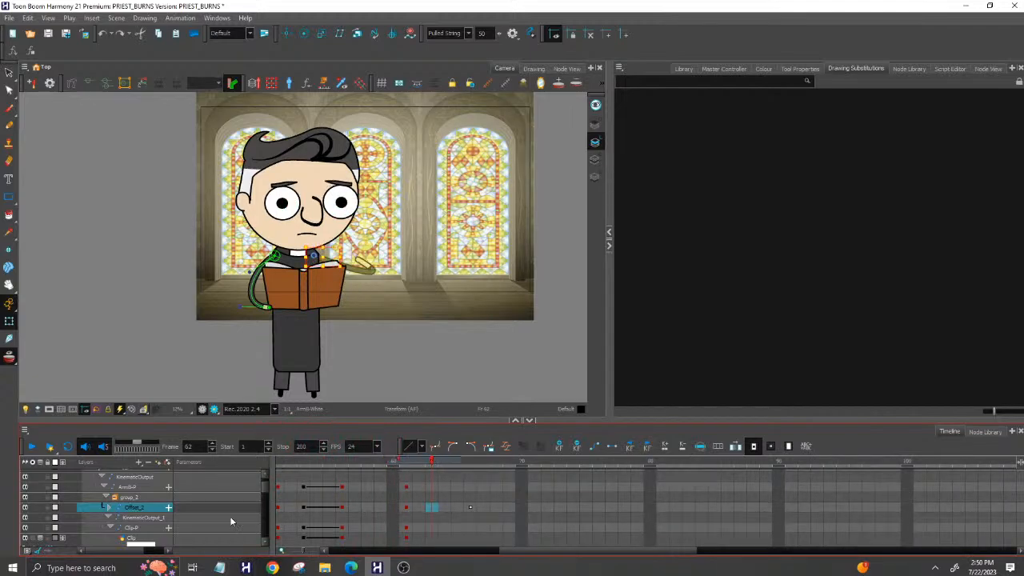
scroll(141, 496, down, 2)
click(442, 486)
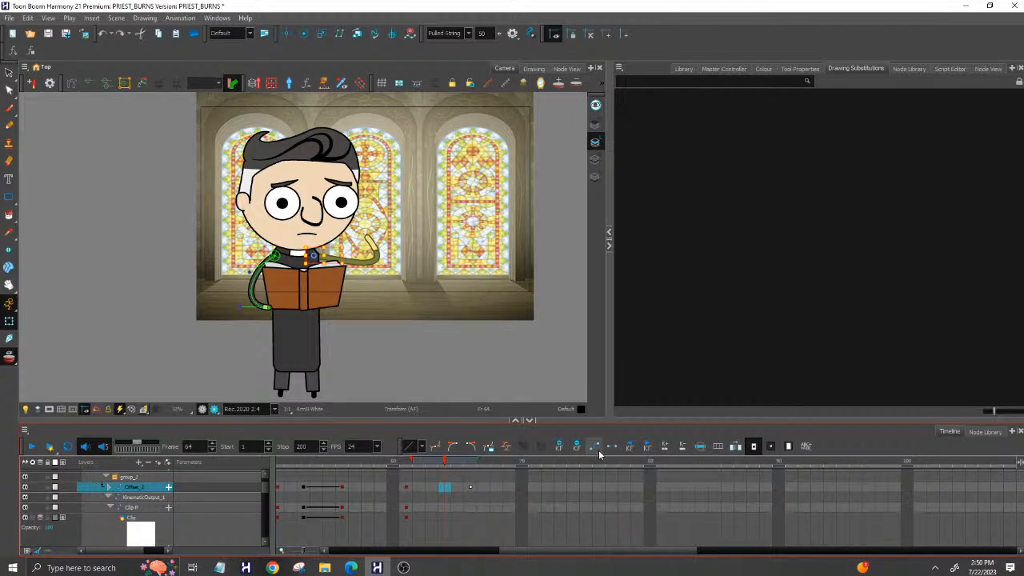
drag(405, 464, 436, 470)
click(609, 445)
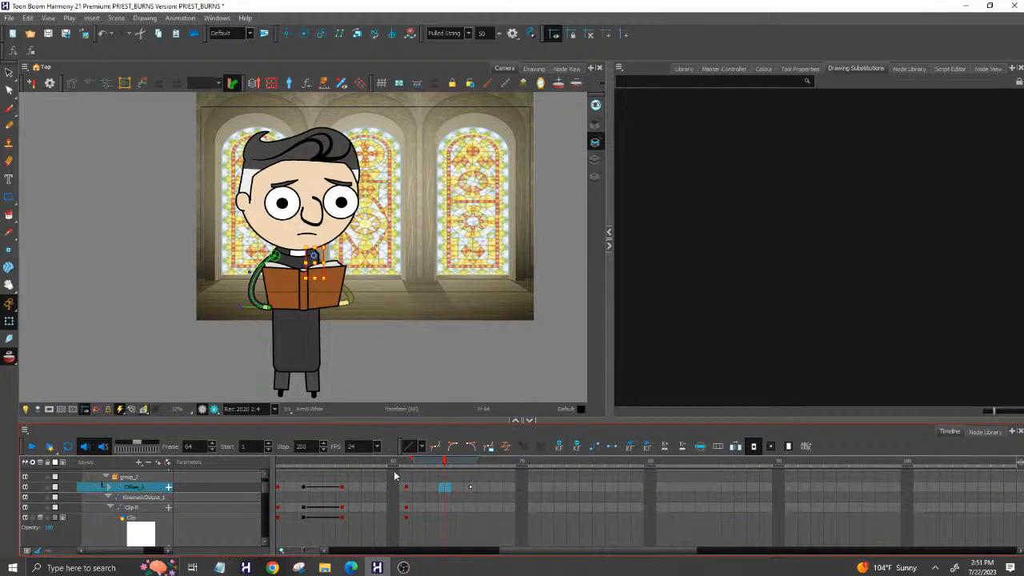
click(471, 486)
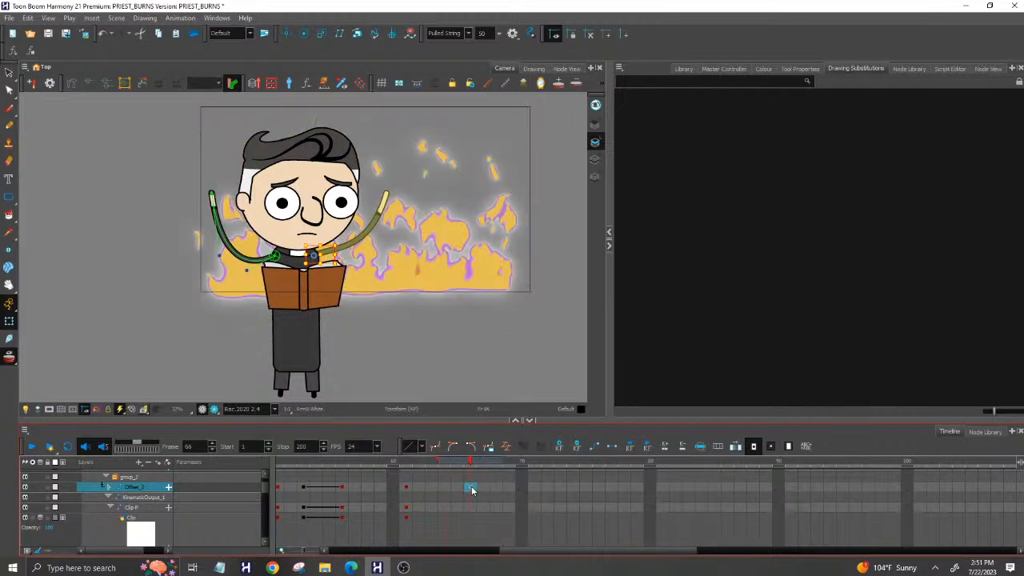
click(409, 482)
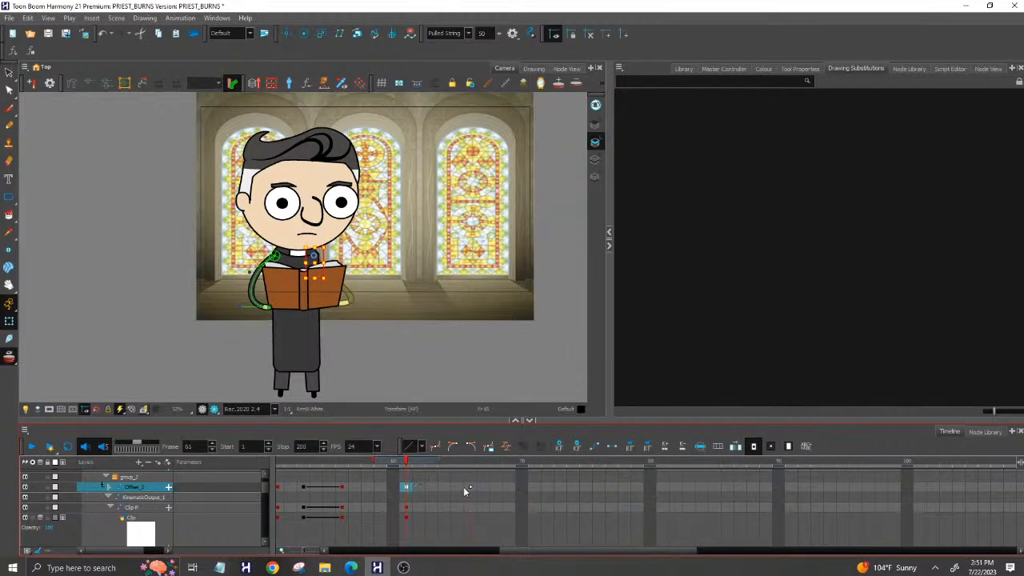
click(470, 486)
click(407, 485)
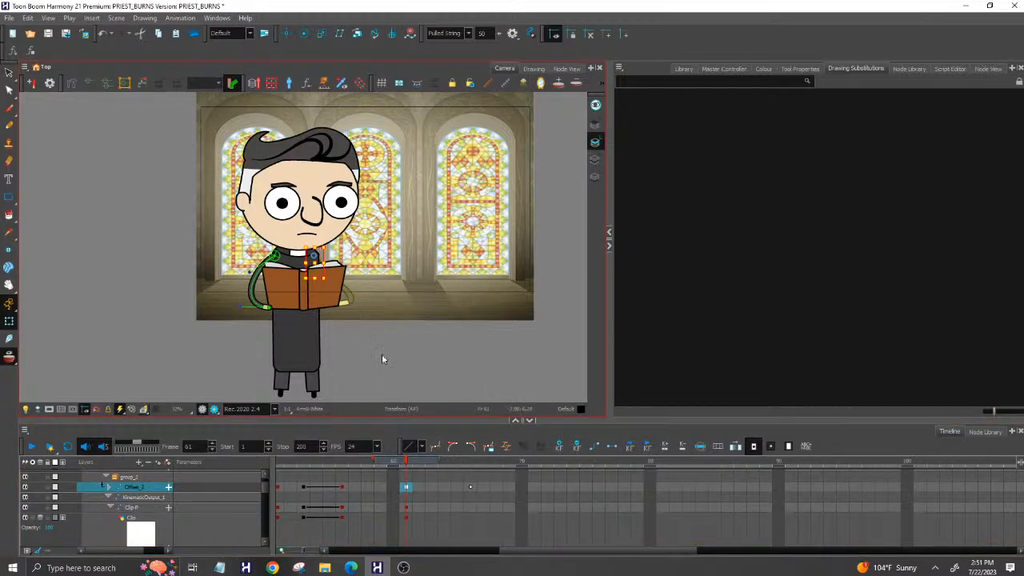
Collapse the FUNERAL_EXTRA_FATHER hierarchy in the timeline and clear the selection for a close view of the priest at frame 61.
click(398, 368)
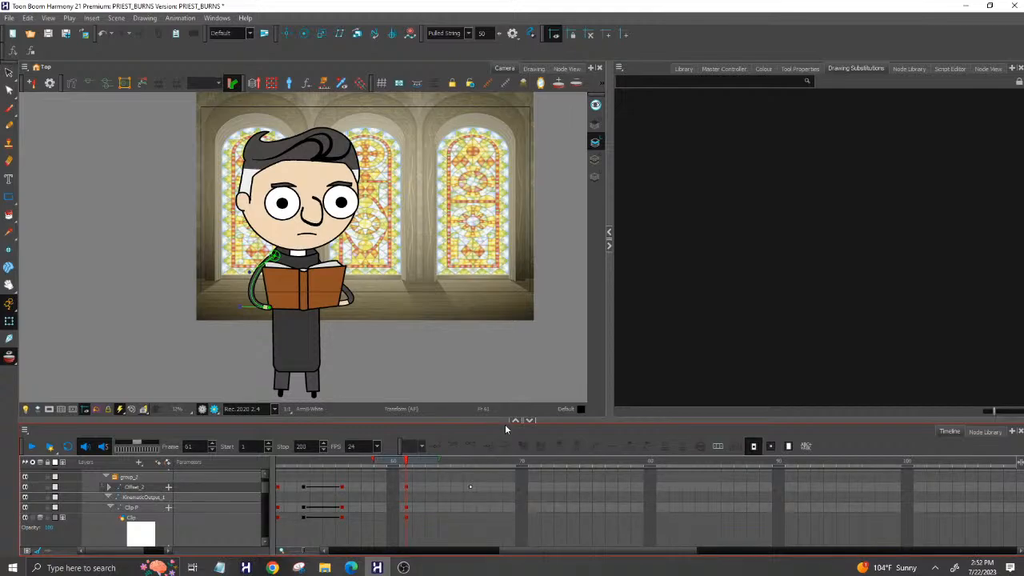
scroll(360, 327, down, 3)
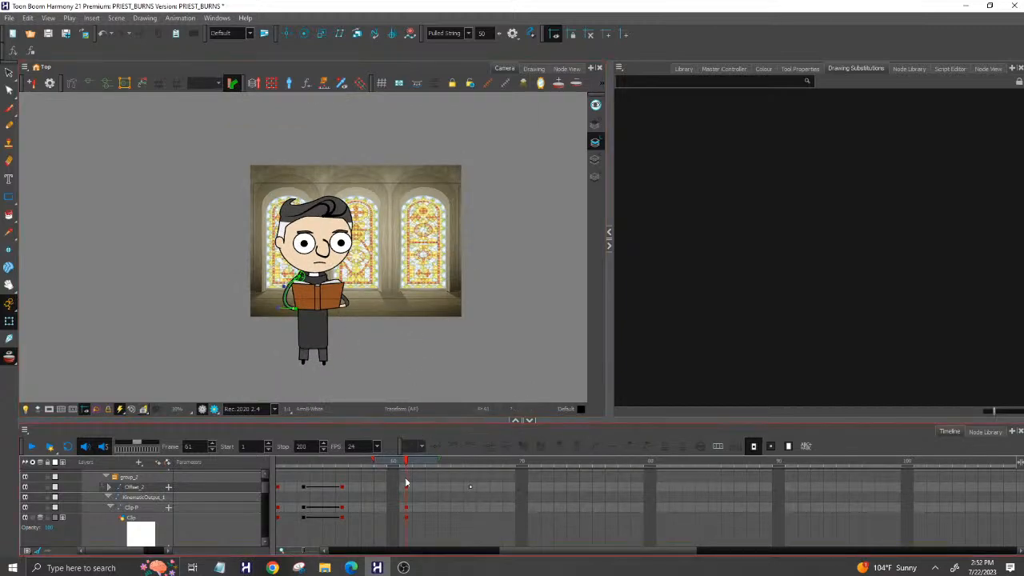
drag(263, 485, 264, 477)
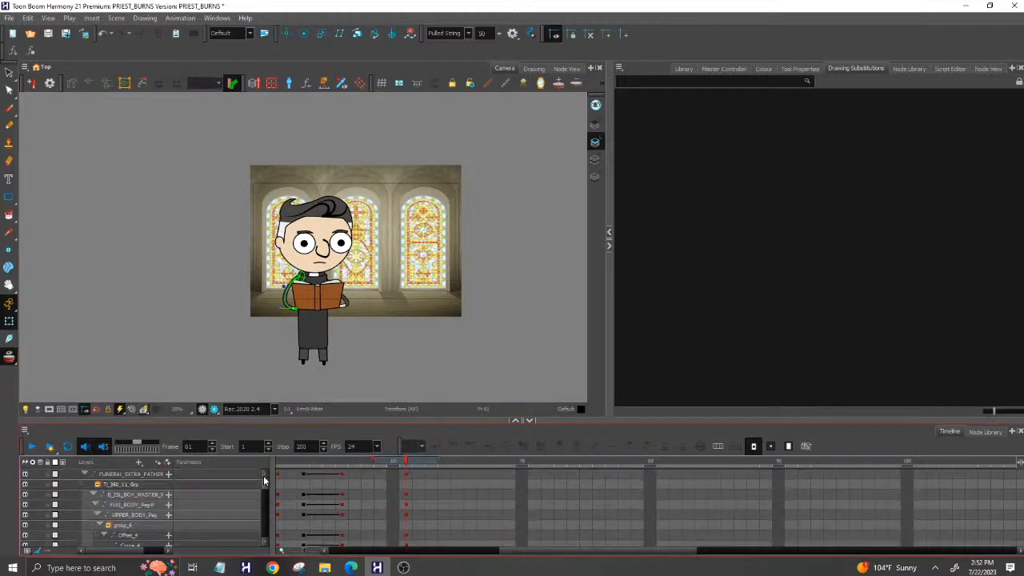
click(84, 474)
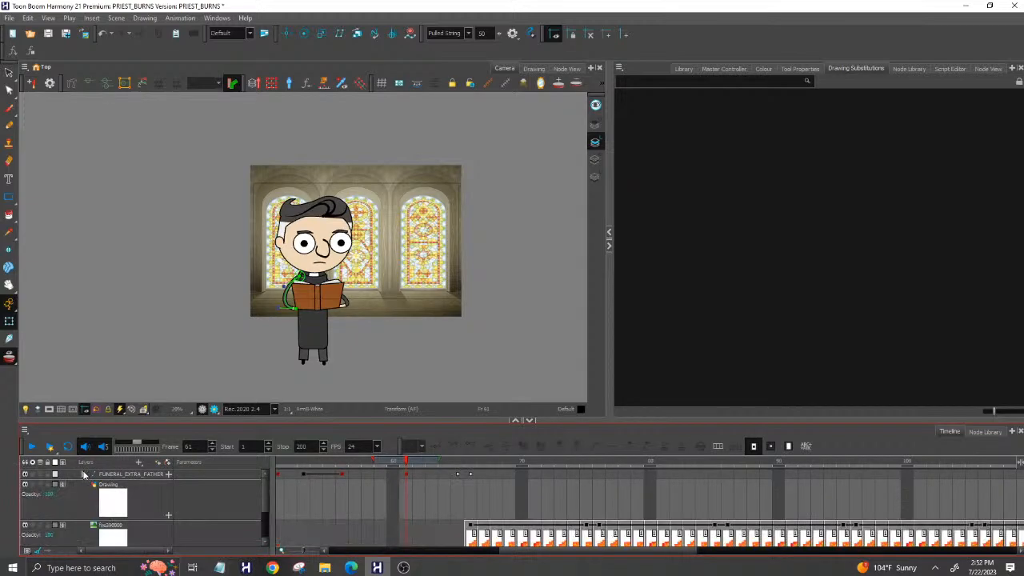
click(131, 473)
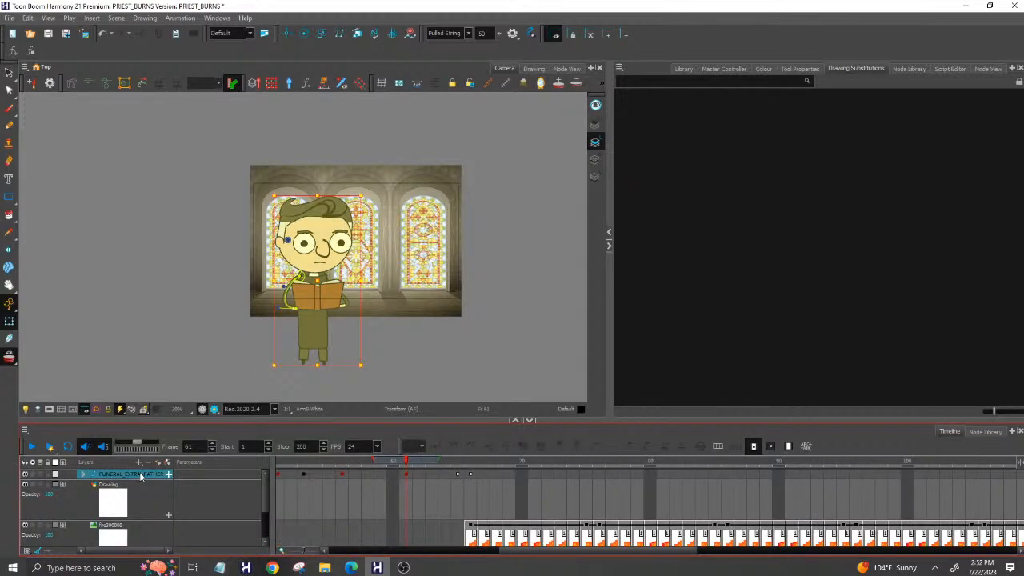
click(403, 353)
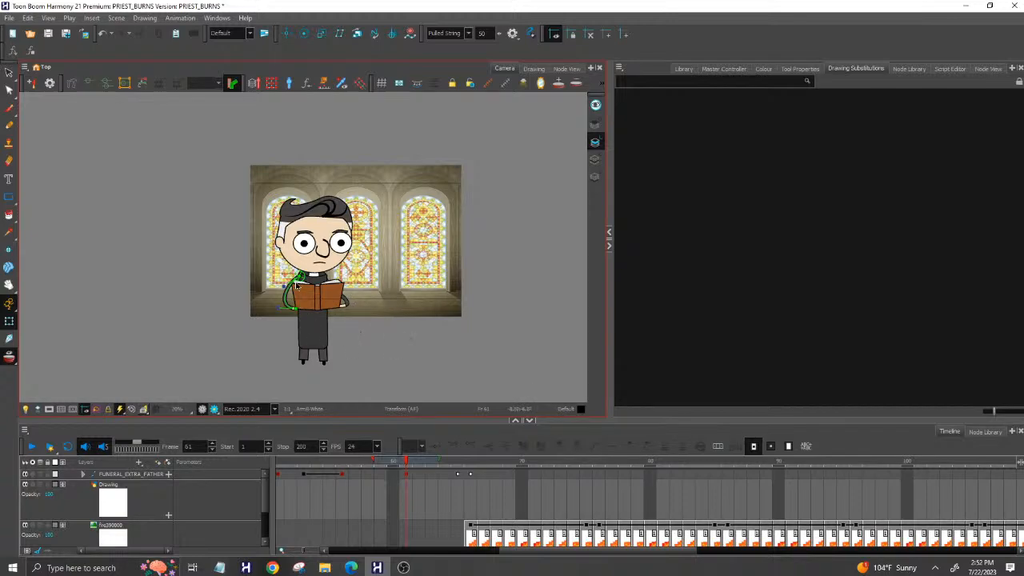
scroll(321, 336, up, 3)
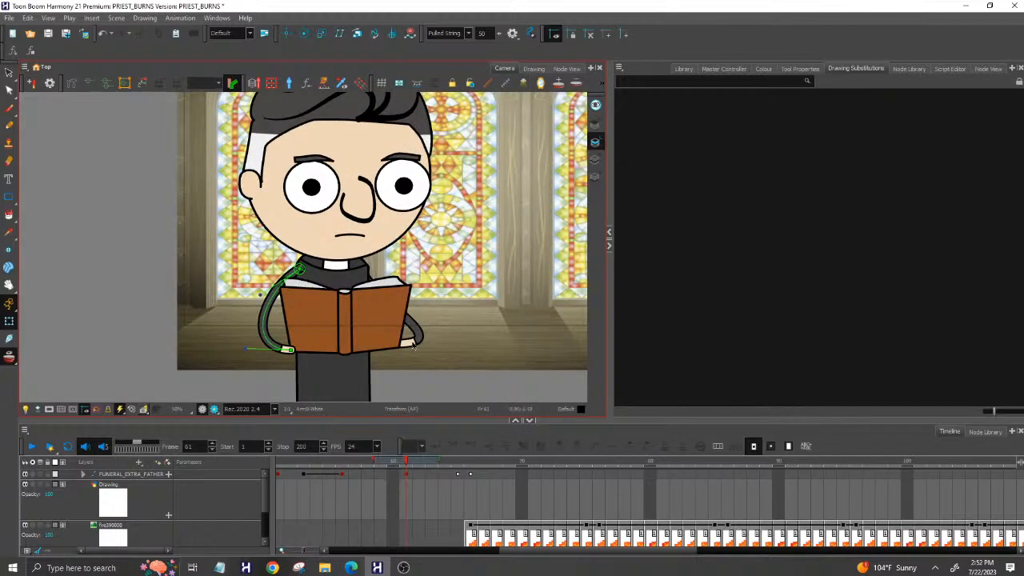
Compare the priest's arm poses across frames 61 to 66, checking the FUNERAL_EXTRA_FATHER keyframes at 65 and 66.
click(413, 345)
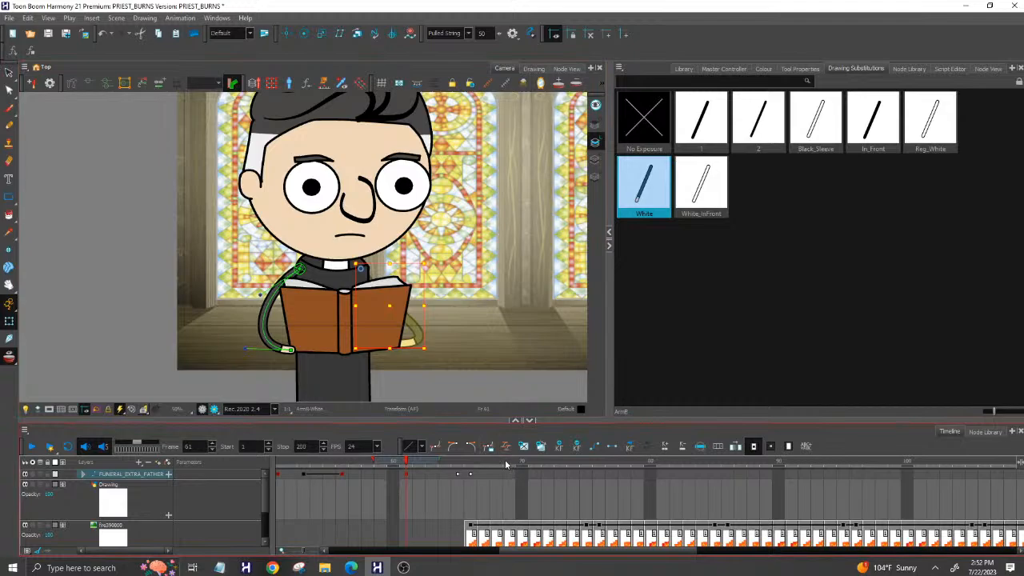
click(421, 463)
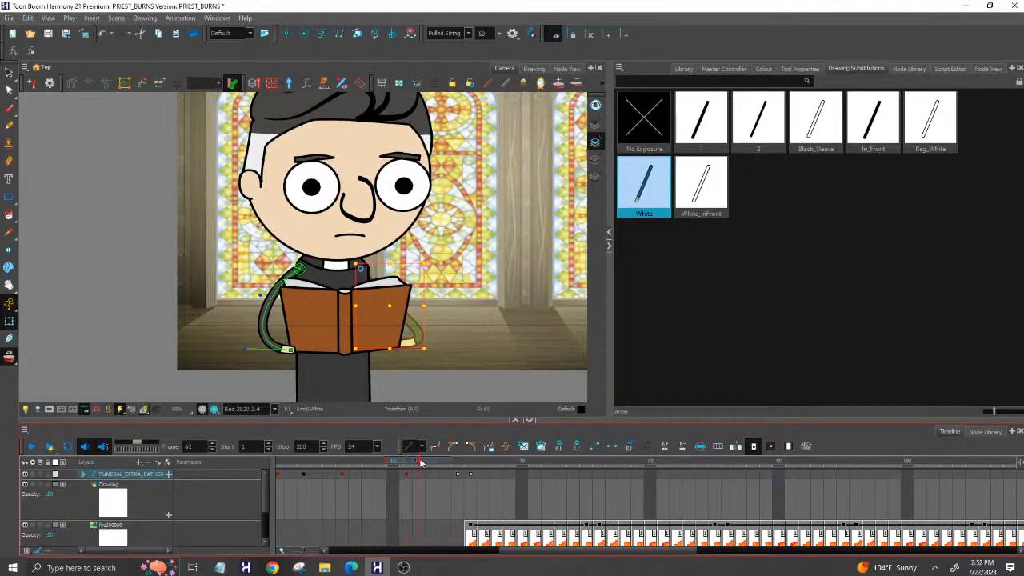
mouse_move(421, 463)
mouse_down()
mouse_move(473, 462)
mouse_move(461, 462)
mouse_up()
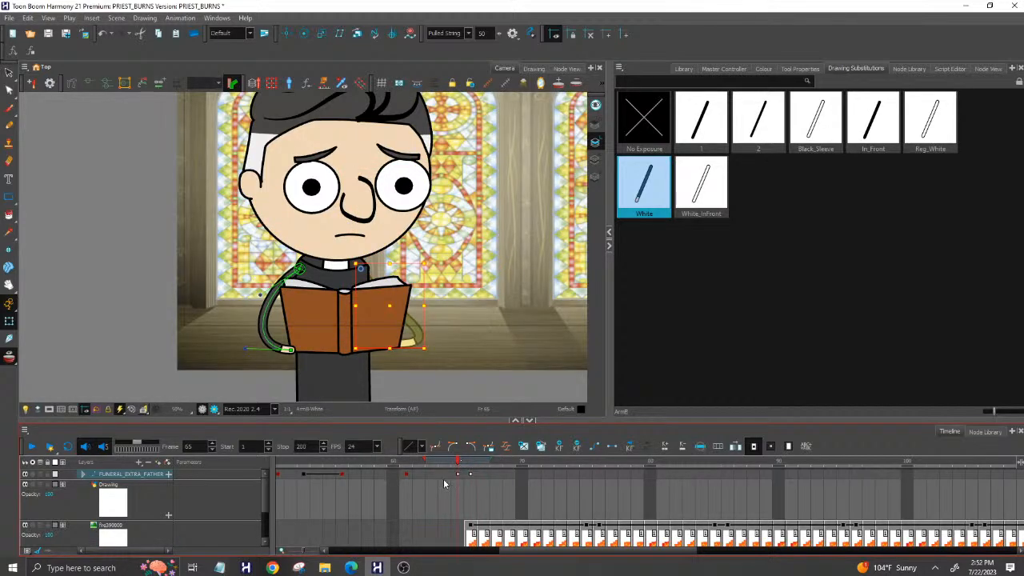
click(458, 474)
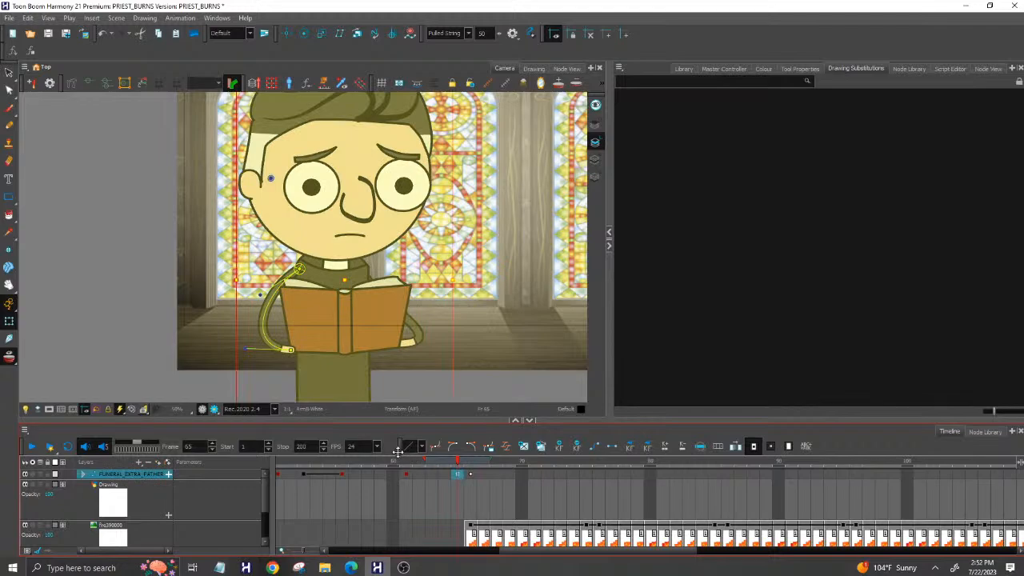
click(469, 466)
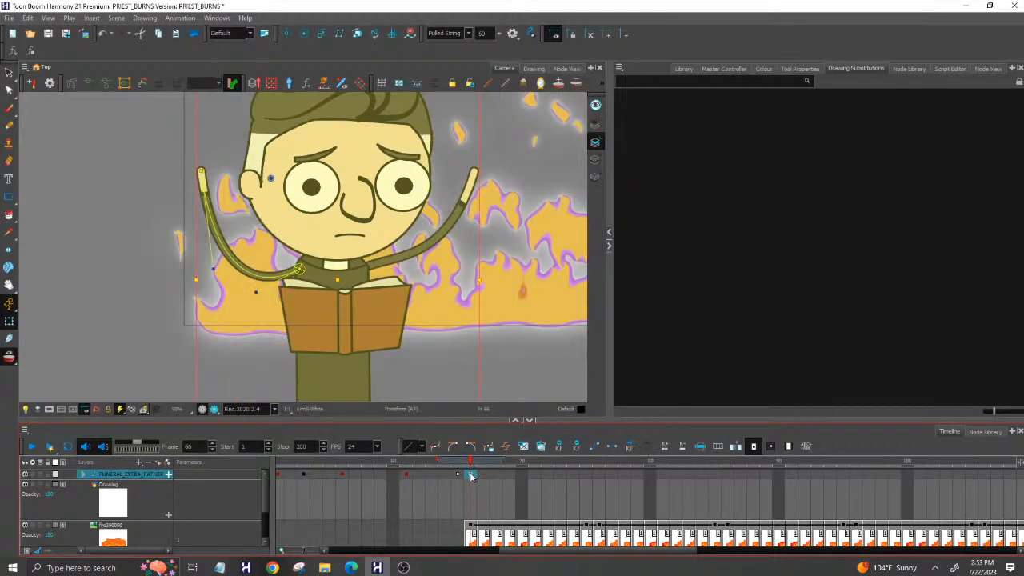
Move the raised-arms keyframe of FUNERAL_EXTRA_FATHER from frame 66 to frame 69 and check the frames in between.
click(459, 475)
click(471, 476)
drag(472, 477, 509, 478)
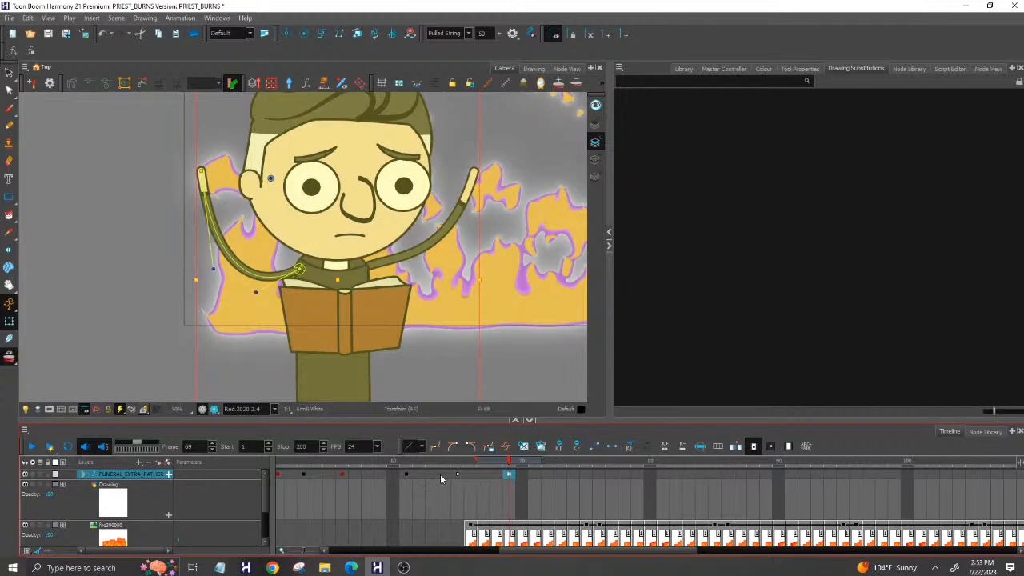
drag(405, 462, 509, 462)
mouse_move(482, 466)
mouse_down()
mouse_move(507, 464)
mouse_move(483, 459)
mouse_up()
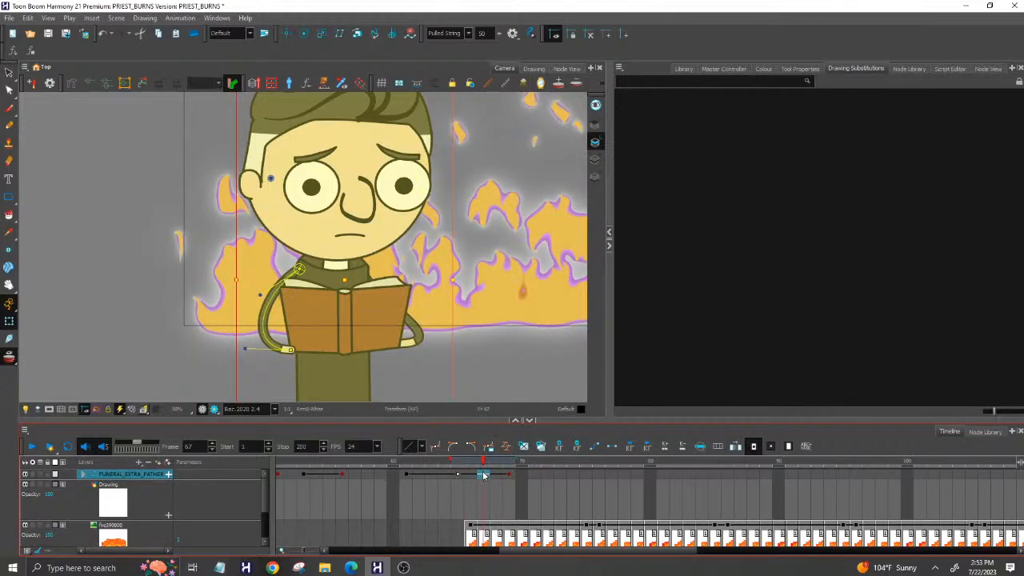
Try switching the priest's keyframes around frames 65 and 67 between motion and stop-motion, and undo the changes.
click(596, 448)
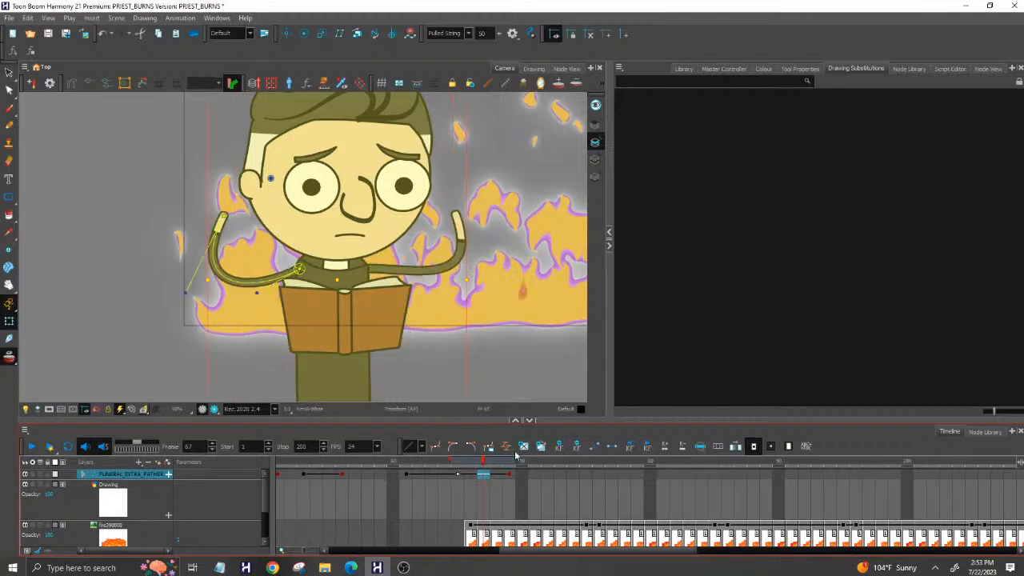
drag(462, 463, 446, 477)
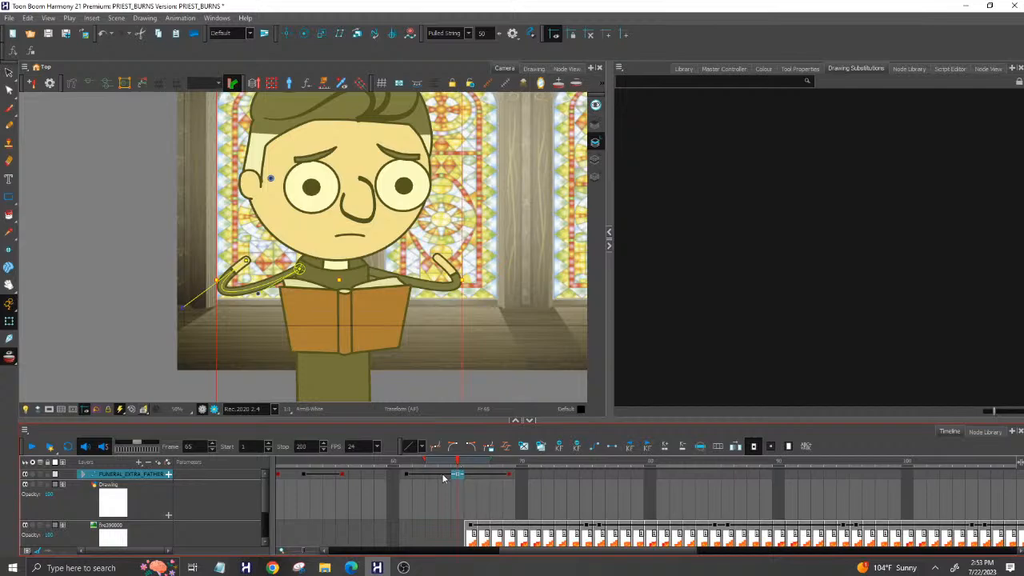
click(611, 447)
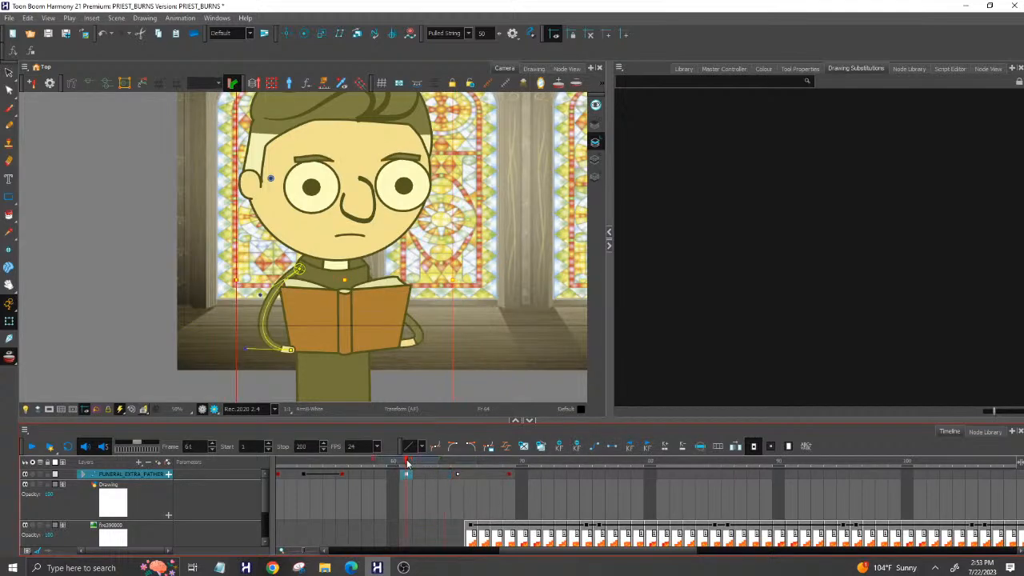
mouse_move(458, 464)
mouse_down()
mouse_move(481, 463)
mouse_move(405, 463)
mouse_move(442, 461)
mouse_up()
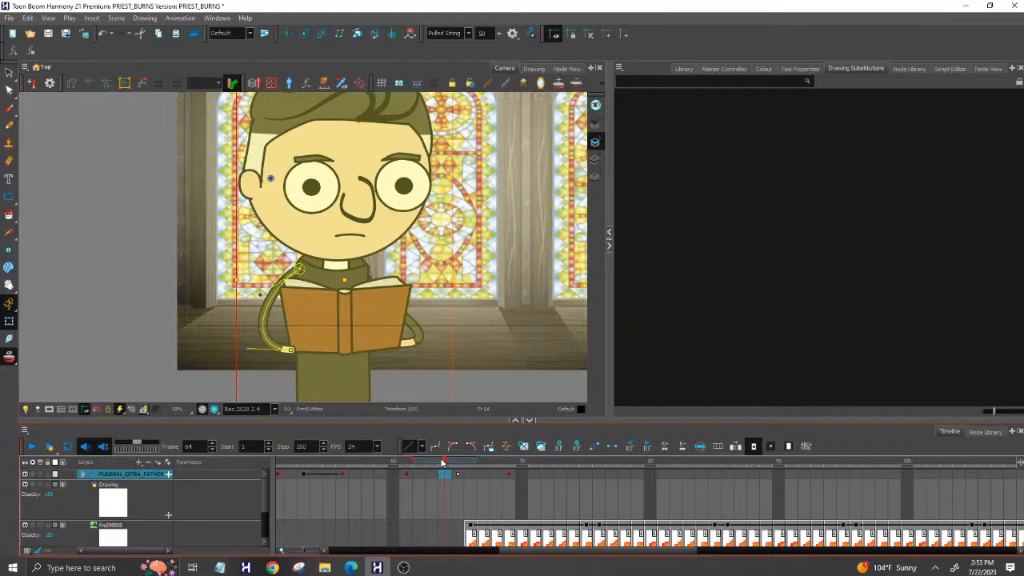
key(ctrl+k)
key(ctrl+z)
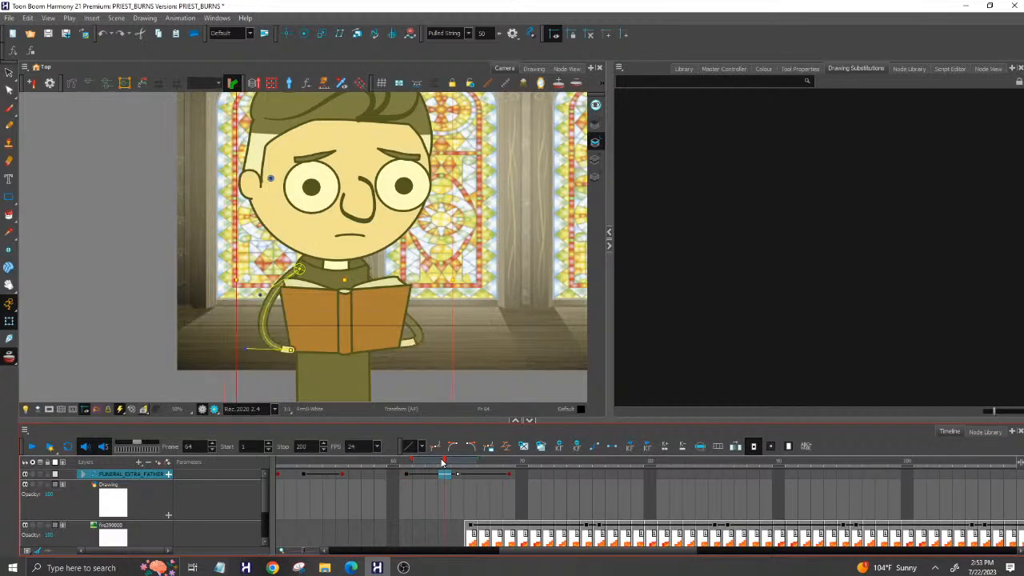
Inspect the poses of both arms on the book at frames 61, 64 and 65.
click(406, 474)
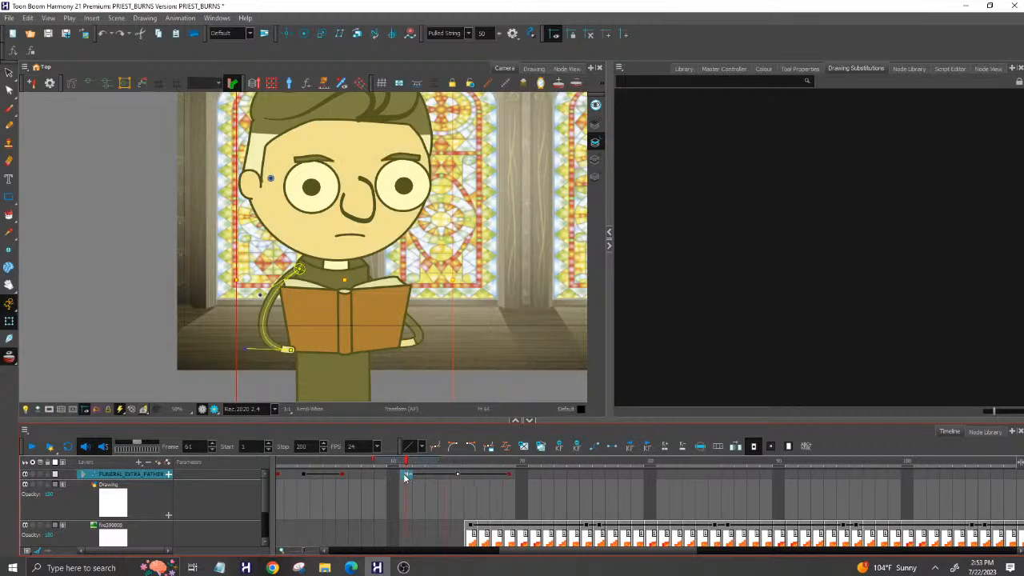
click(421, 340)
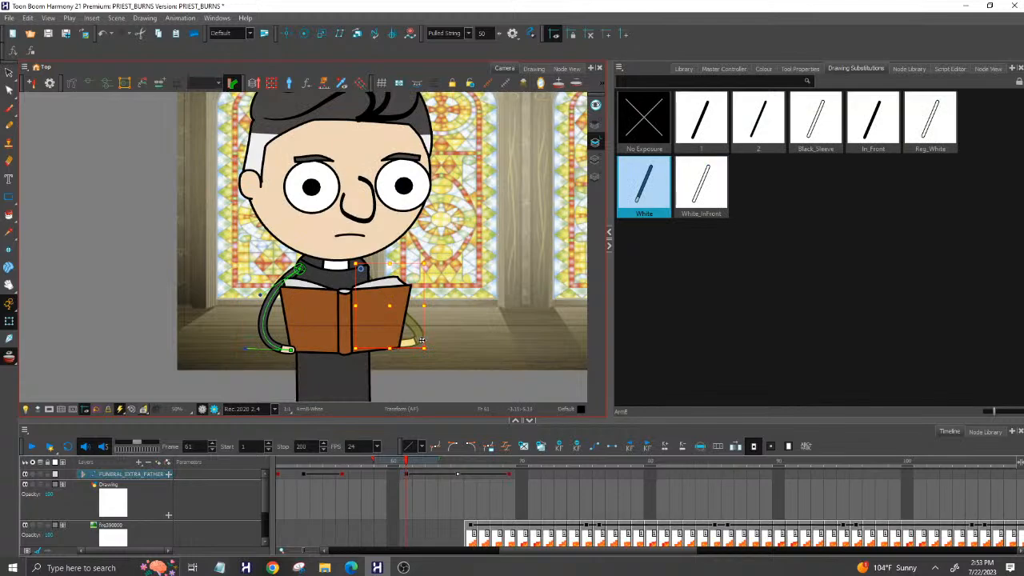
click(459, 463)
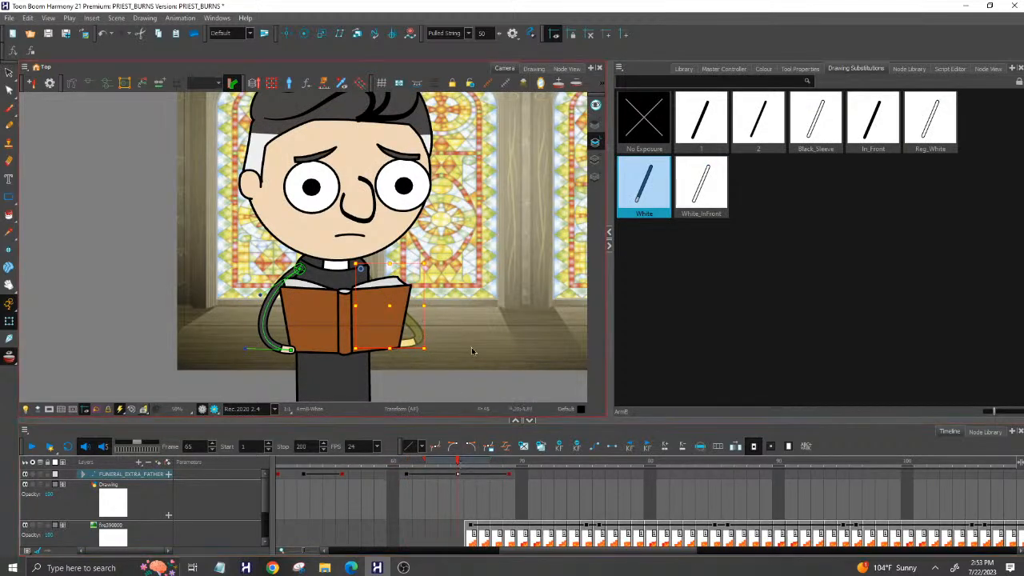
click(448, 475)
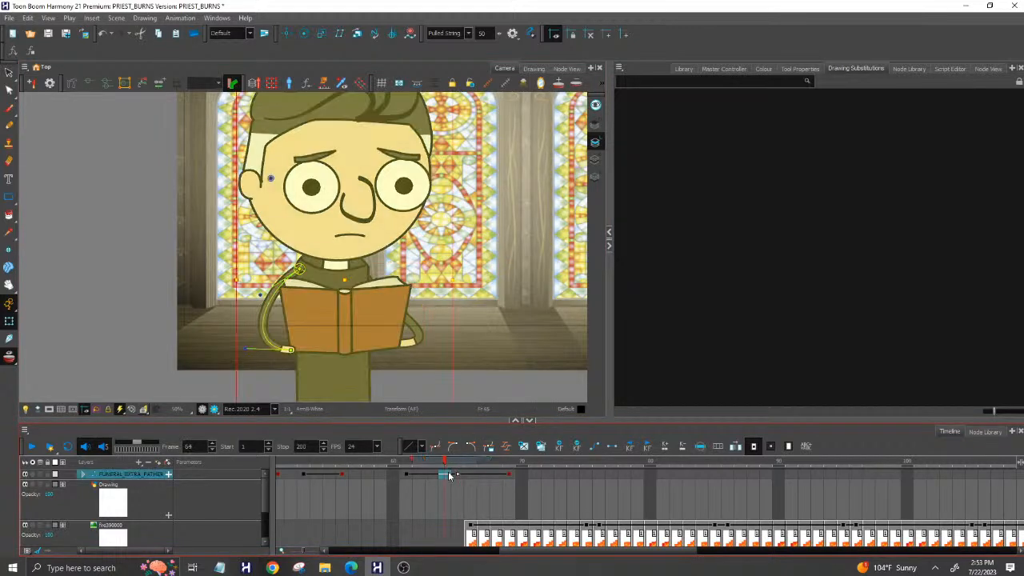
click(418, 340)
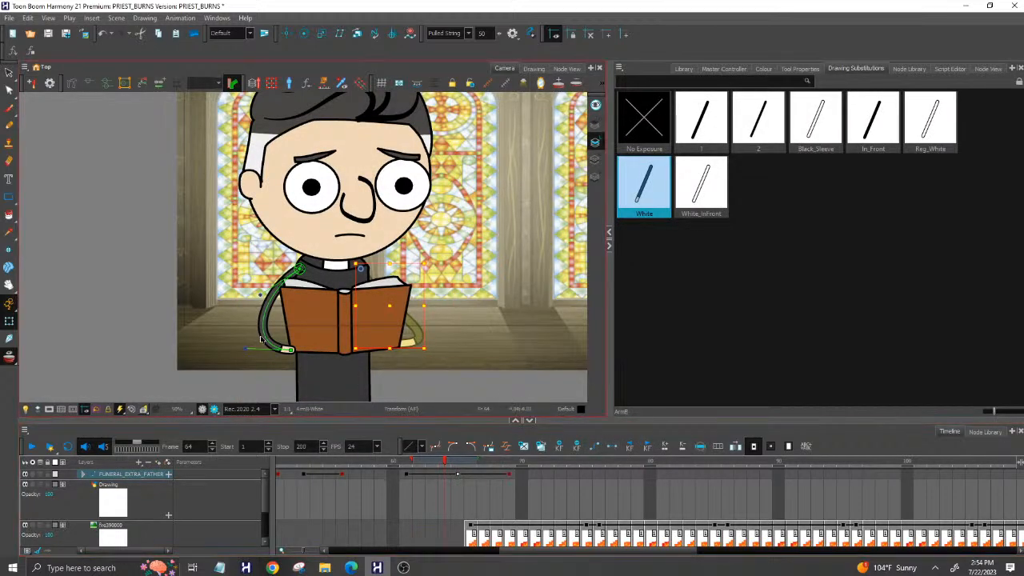
click(290, 352)
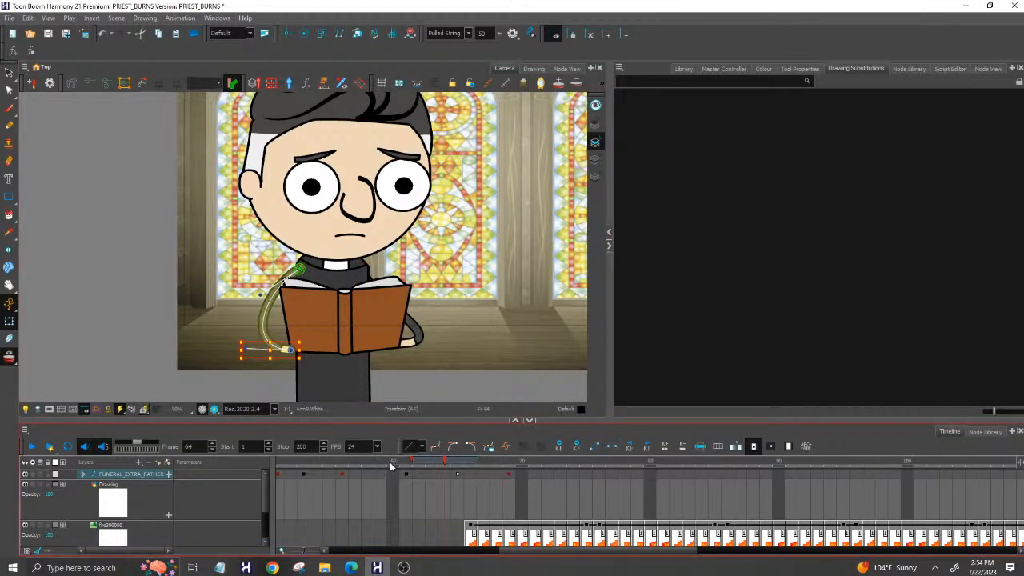
drag(406, 461, 460, 468)
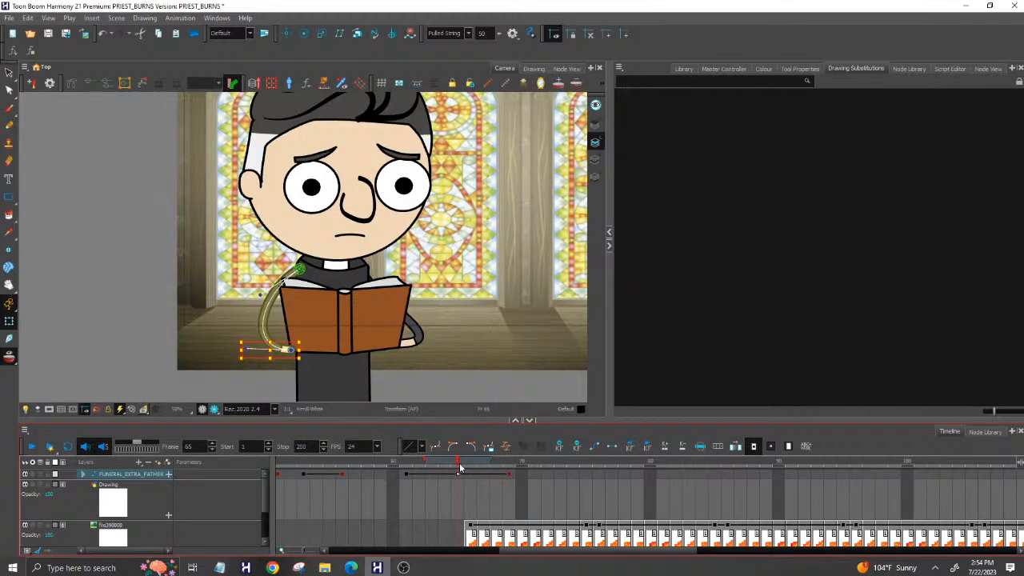
Add a keyframe to FUNERAL_EXTRA_FATHER at frame 66 holding the book pose, and check the arms' rise to frame 69.
click(509, 474)
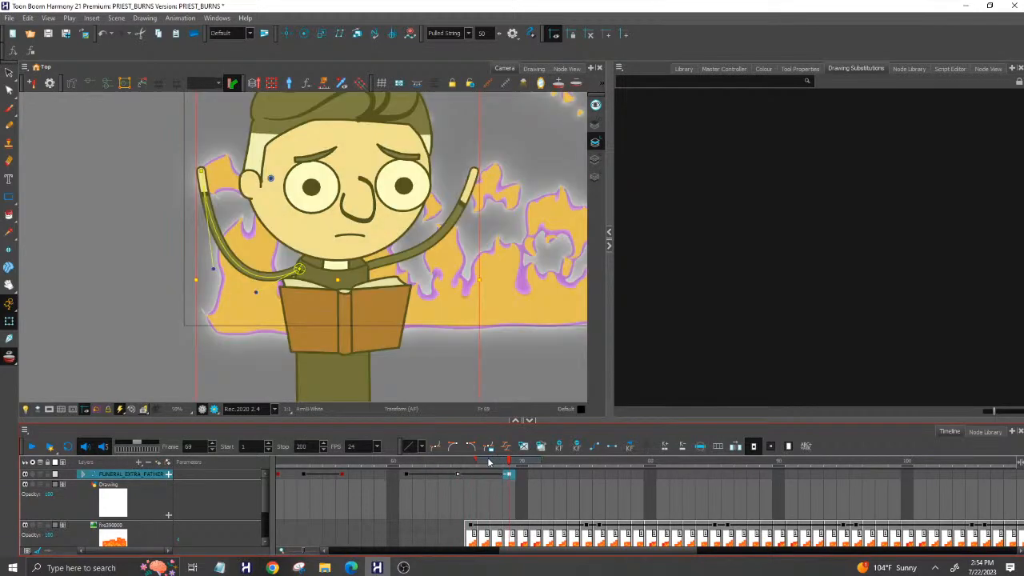
click(490, 463)
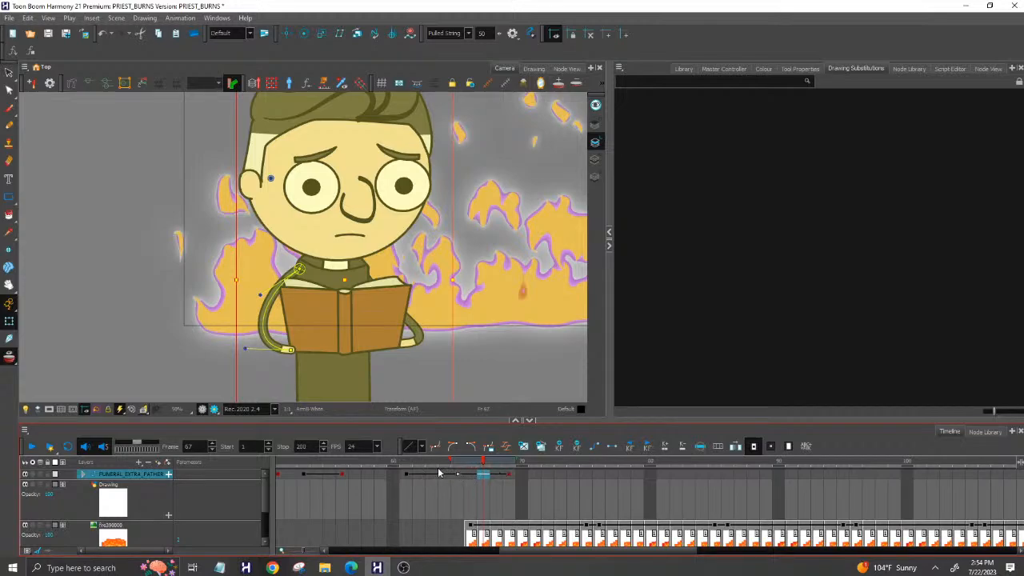
click(458, 475)
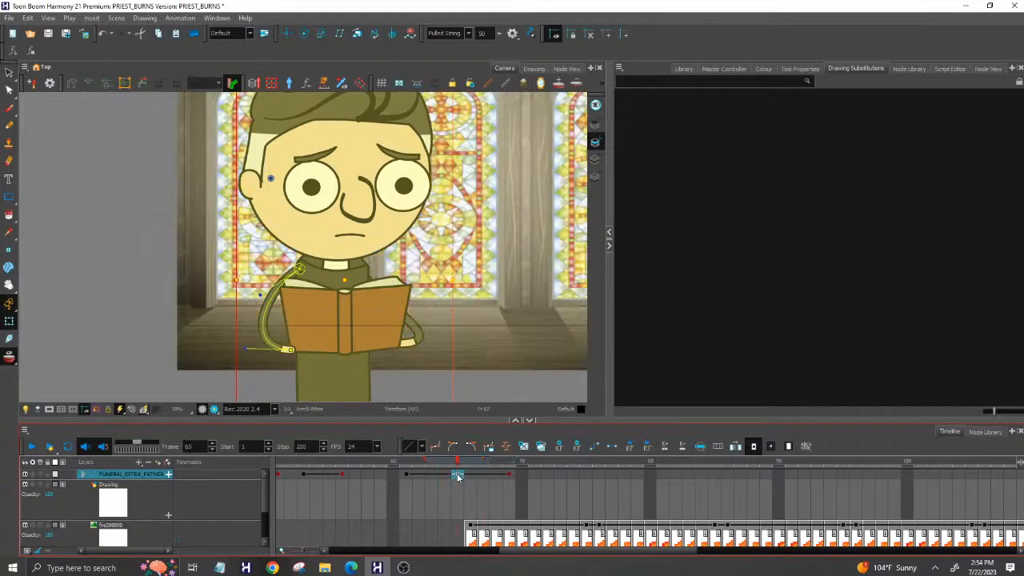
click(471, 465)
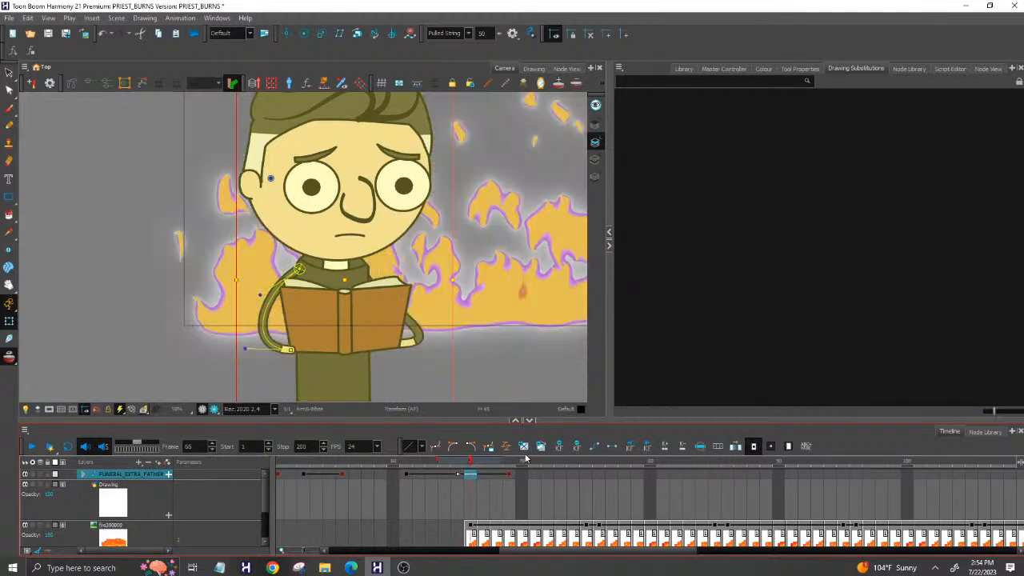
click(559, 447)
drag(452, 463, 513, 463)
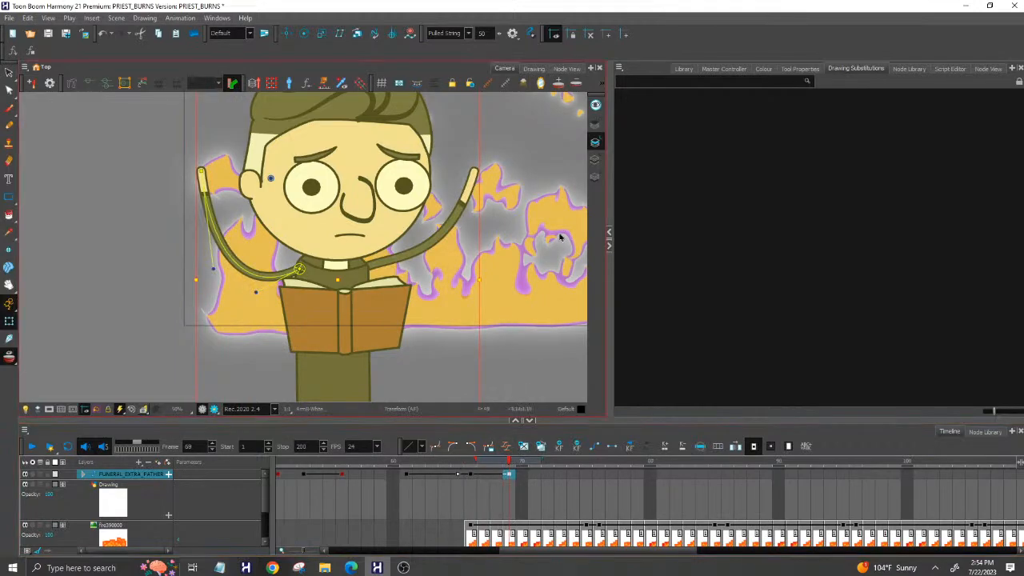
Review the arms' rise from frame 65 to 69, and add a FUNERAL_EXTRA_FATHER keyframe at frame 71 holding the raised pose.
scroll(561, 238, down, 2)
scroll(283, 149, down, 1)
scroll(431, 164, up, 2)
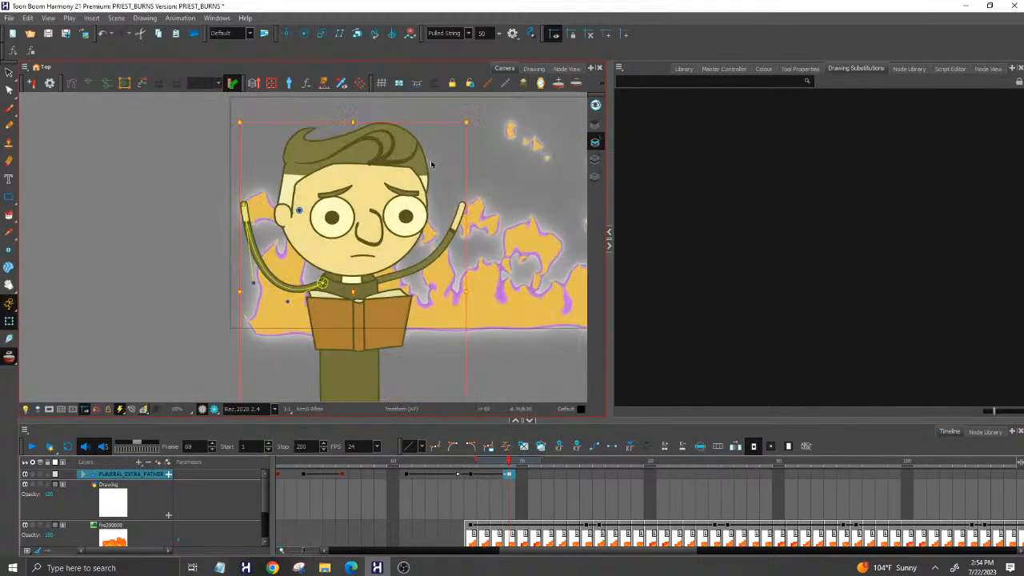
click(462, 208)
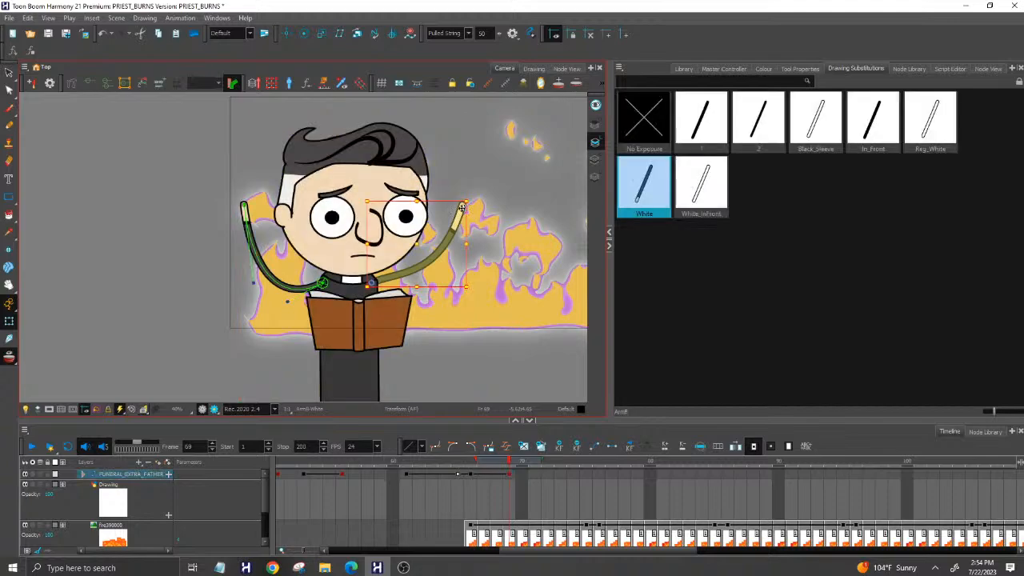
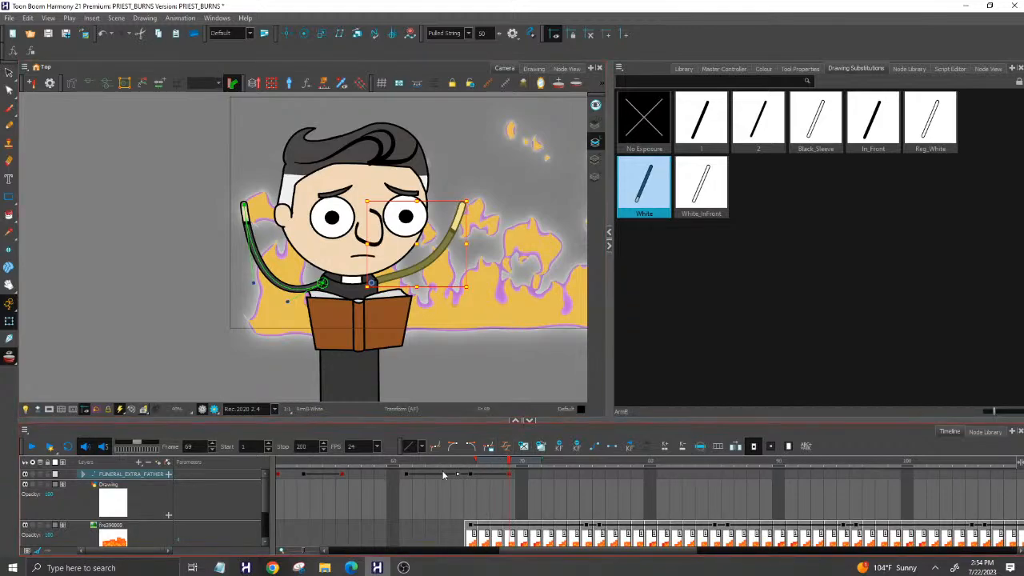
click(459, 464)
drag(459, 467, 510, 462)
click(534, 465)
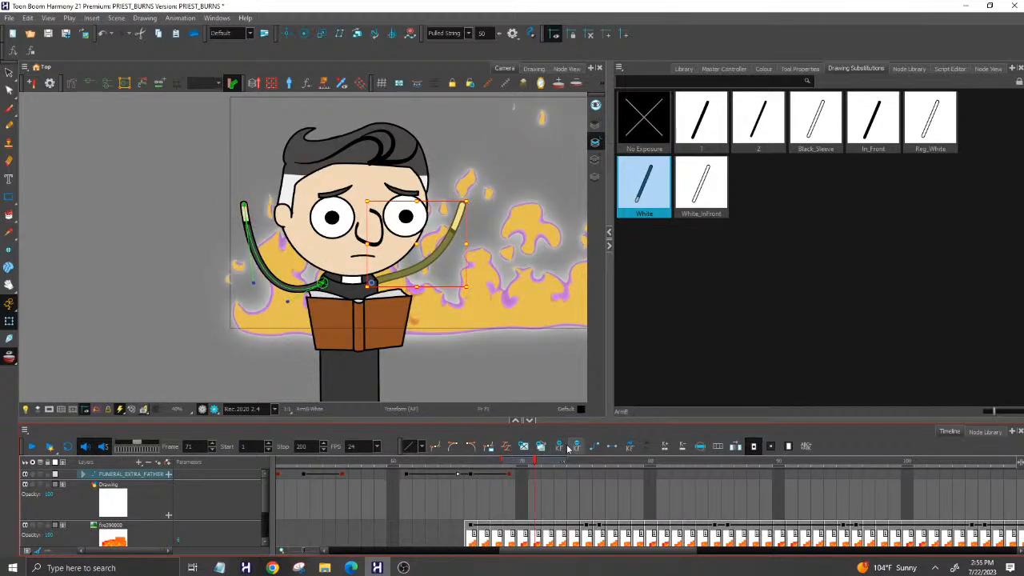
click(560, 448)
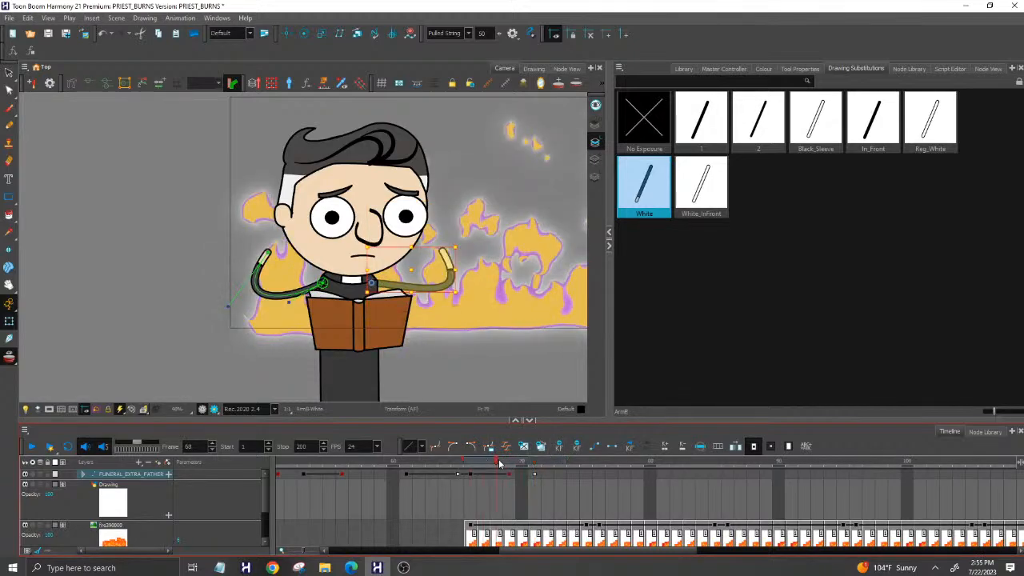
Compare frames 69 and 71, bend the priest's screen-left arm inward toward the head at frame 69, and check the motion from 61.
click(509, 465)
click(533, 462)
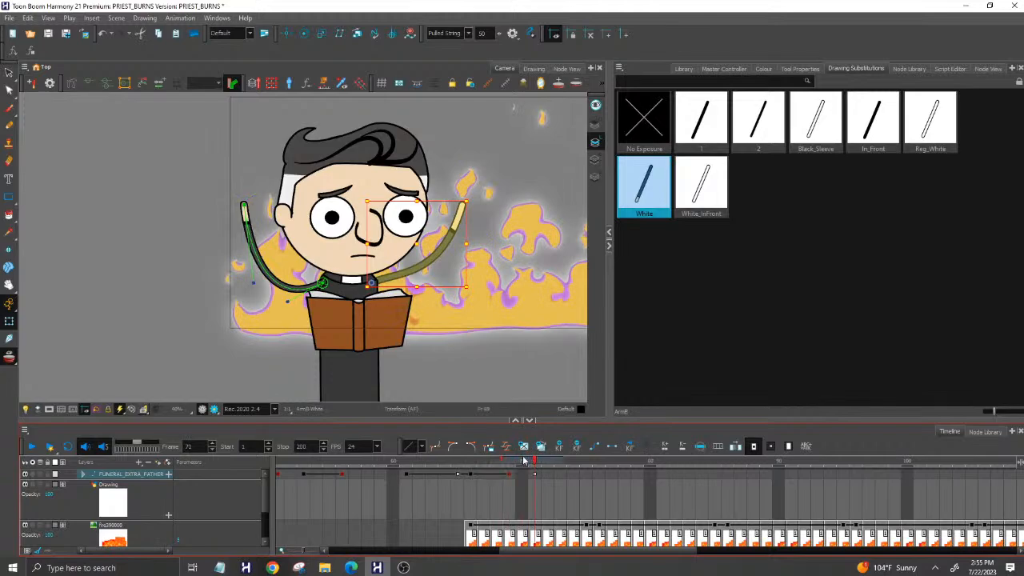
click(512, 464)
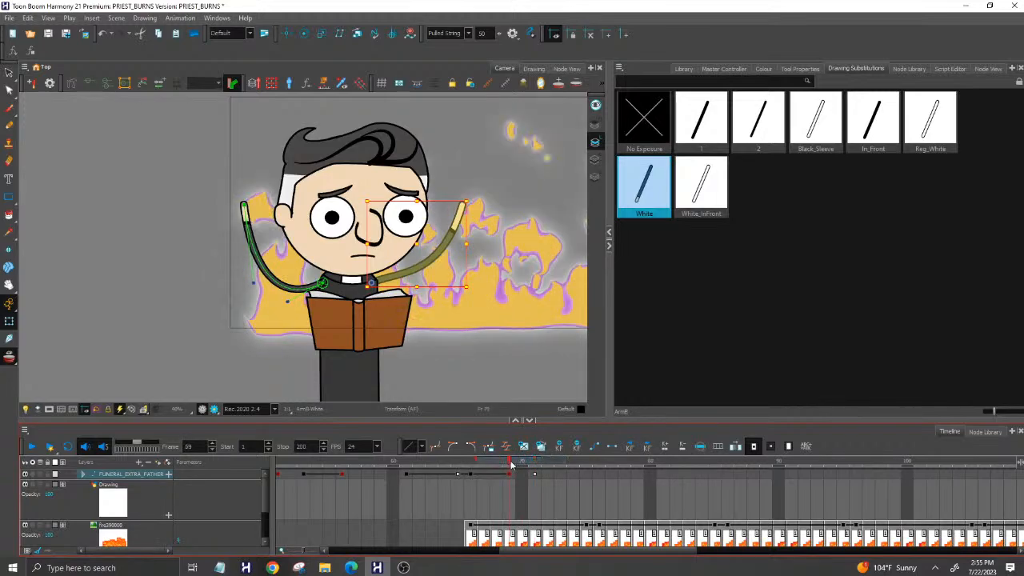
click(534, 462)
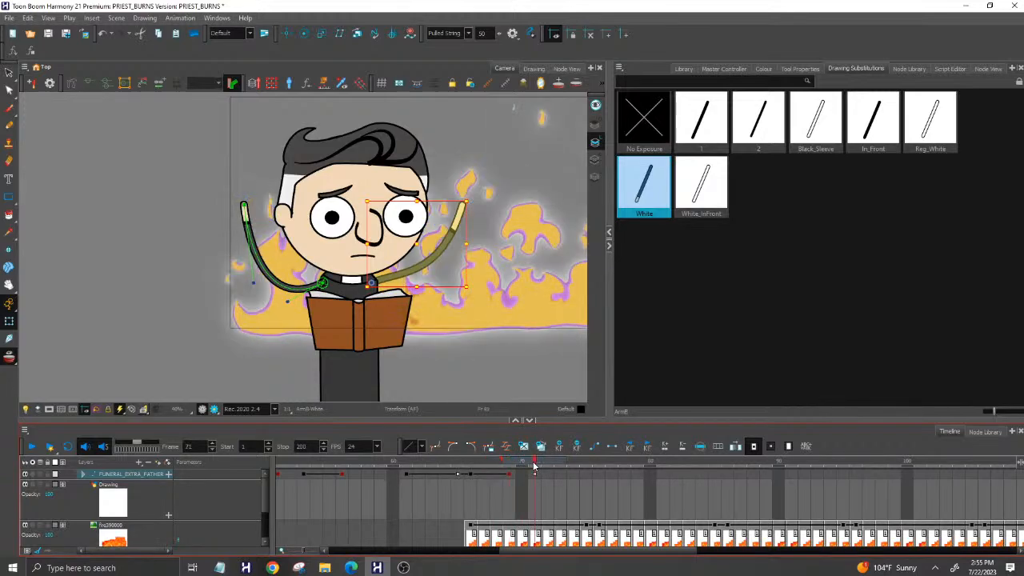
click(509, 463)
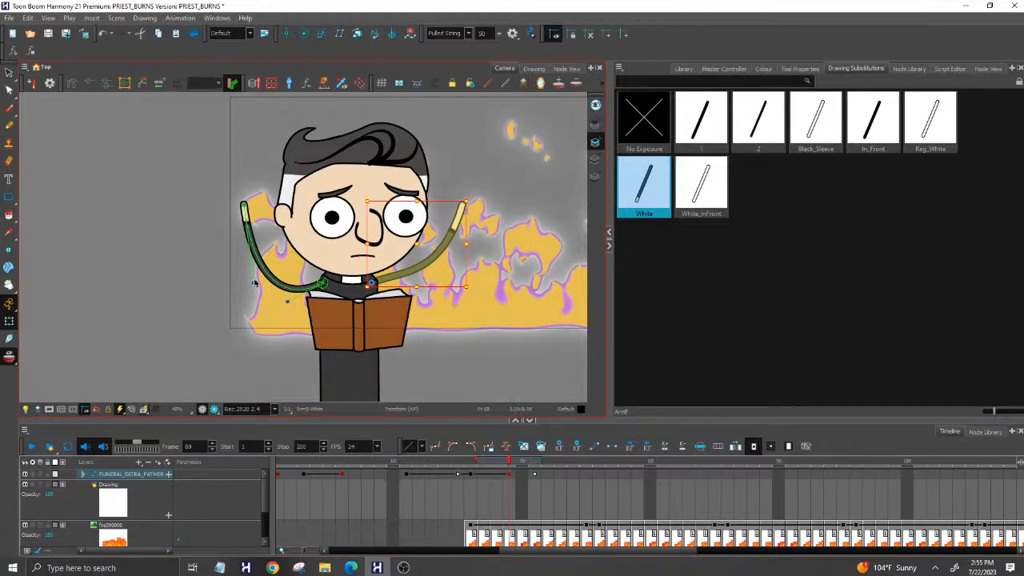
drag(251, 281, 302, 234)
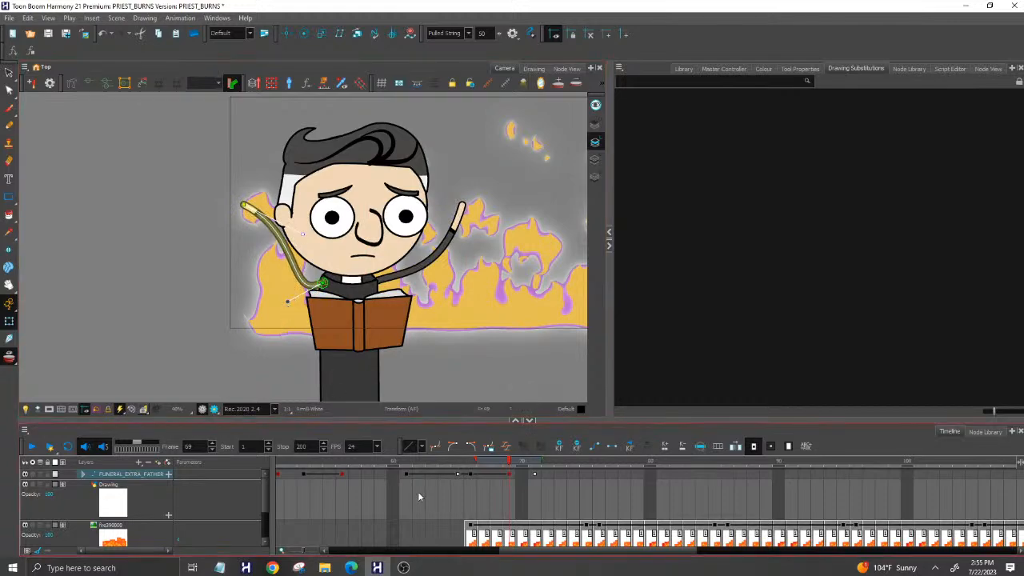
drag(404, 461, 470, 461)
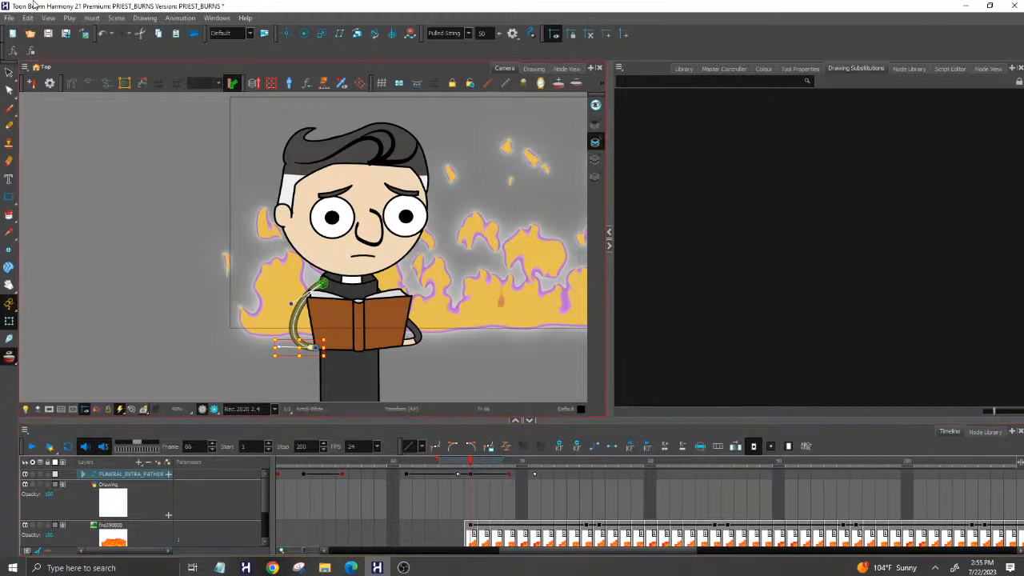
Save the scene, and bend the priest's screen-right arm inward toward the head at frame 69.
click(9, 18)
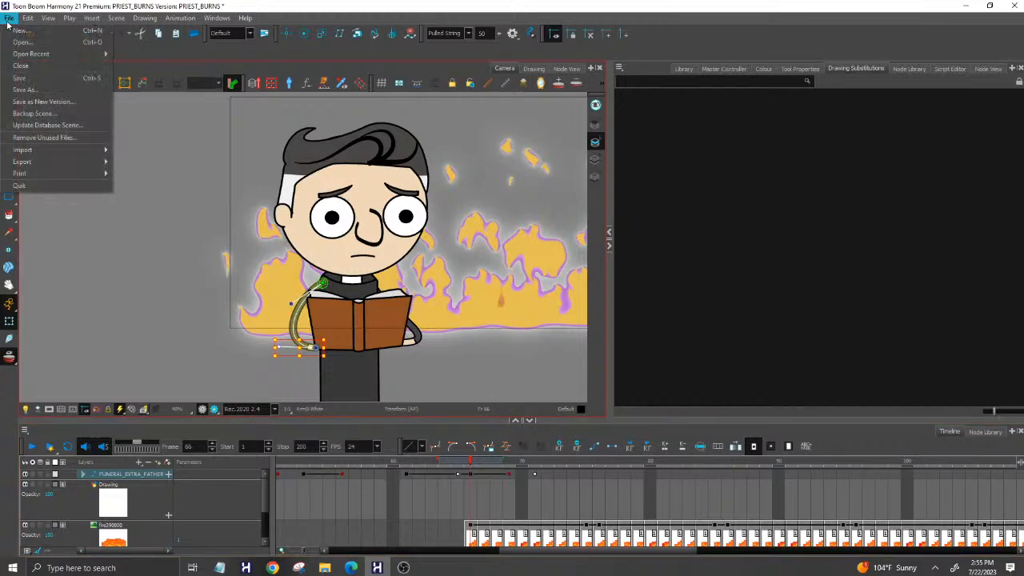
click(36, 78)
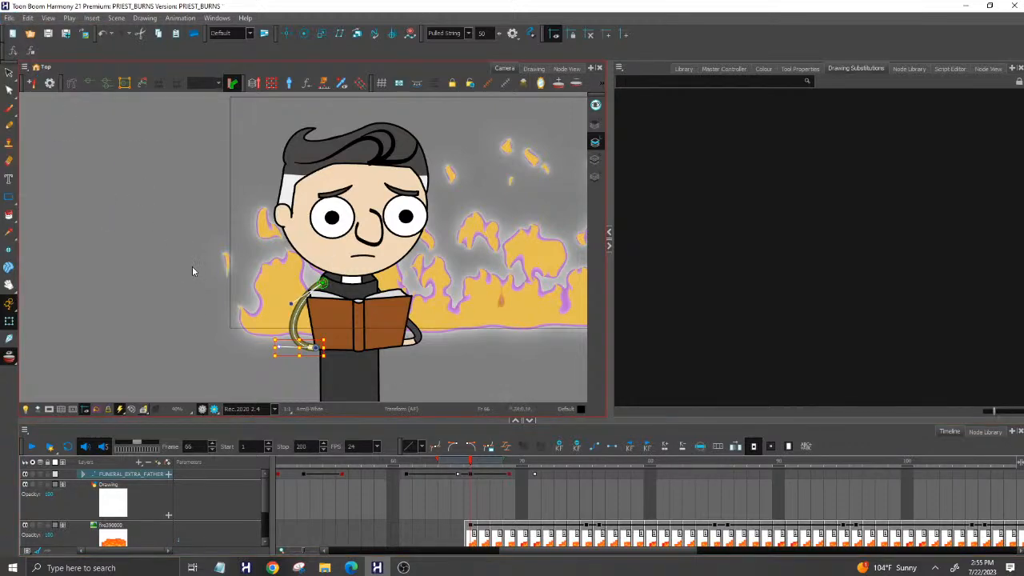
drag(472, 466, 510, 468)
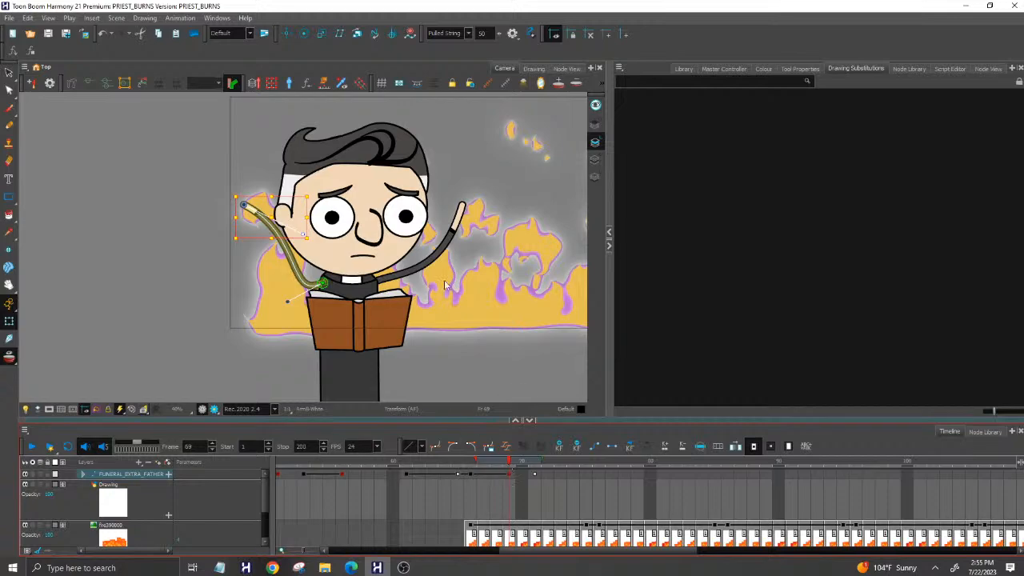
click(448, 243)
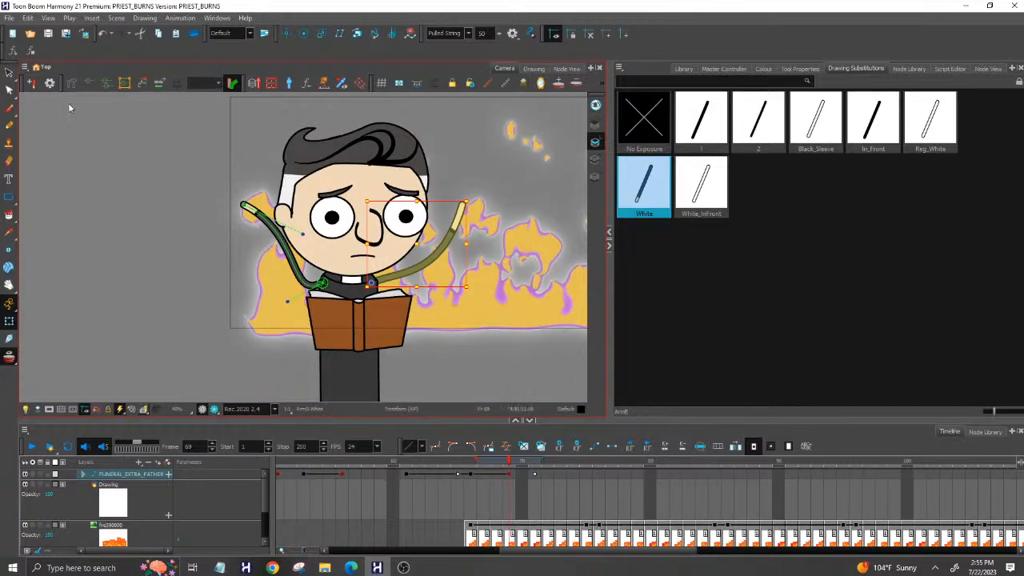
click(91, 87)
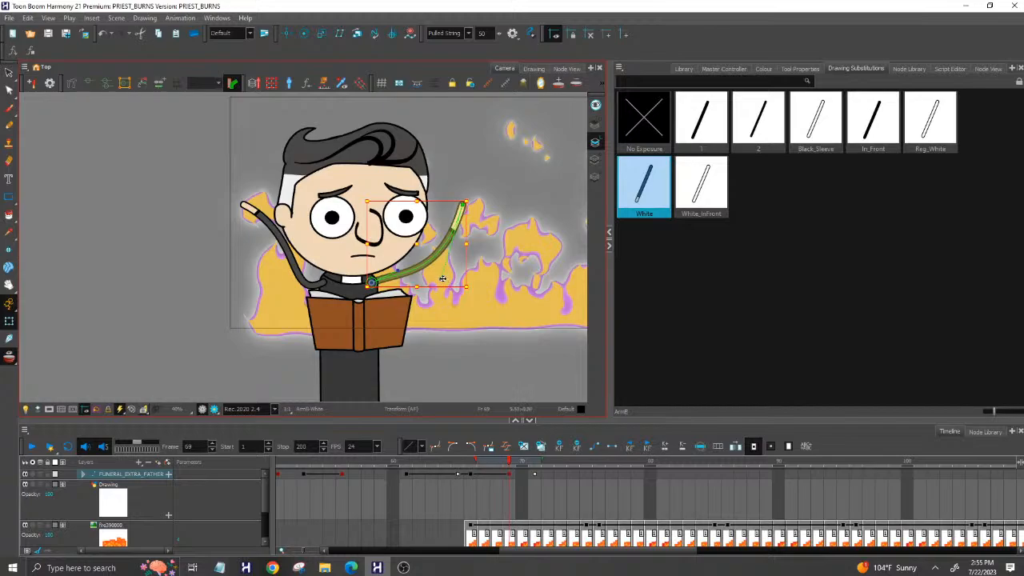
mouse_move(441, 276)
mouse_down()
mouse_move(429, 182)
mouse_move(488, 268)
mouse_move(429, 252)
mouse_move(413, 215)
mouse_up()
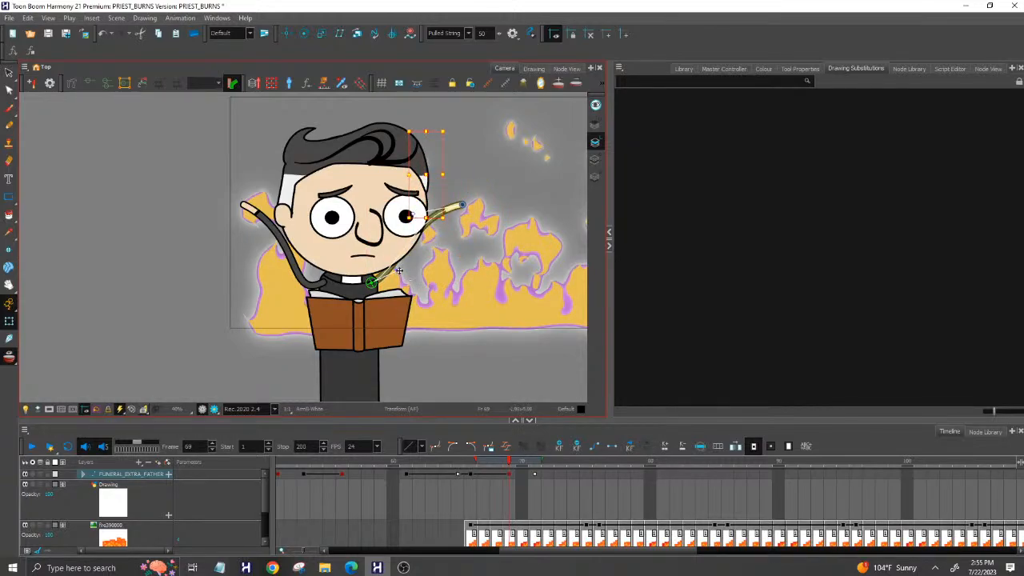
drag(399, 270, 431, 291)
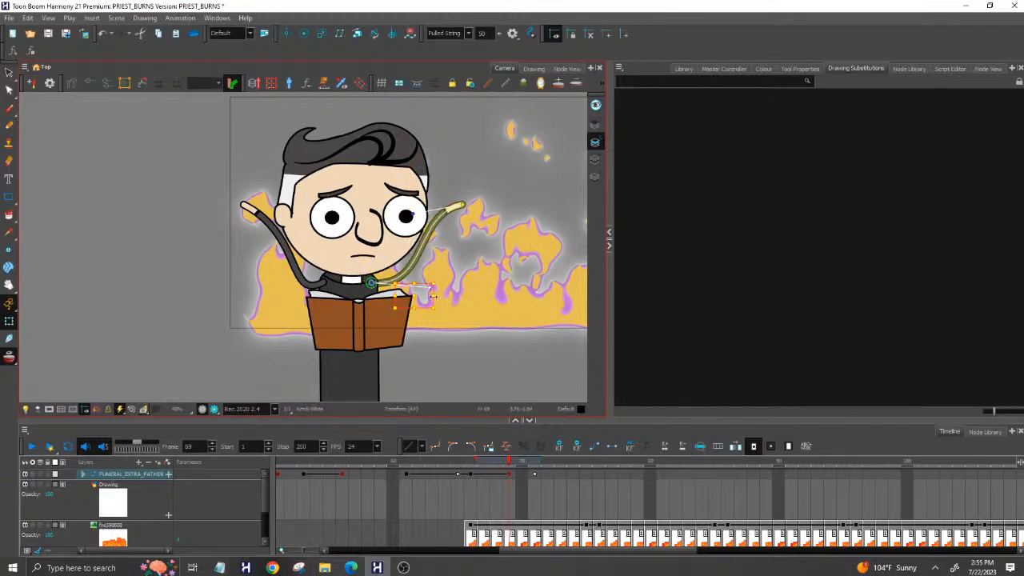
At frame 71, curve the priest's screen-right arm outward with the elbow bulging away from the head and the hand pointing up.
drag(460, 461, 522, 464)
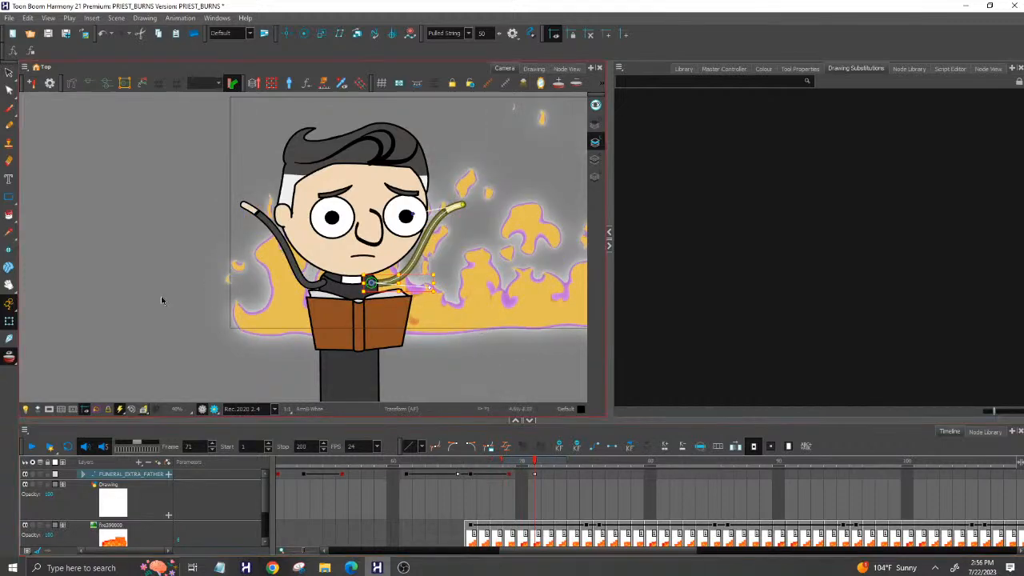
click(72, 308)
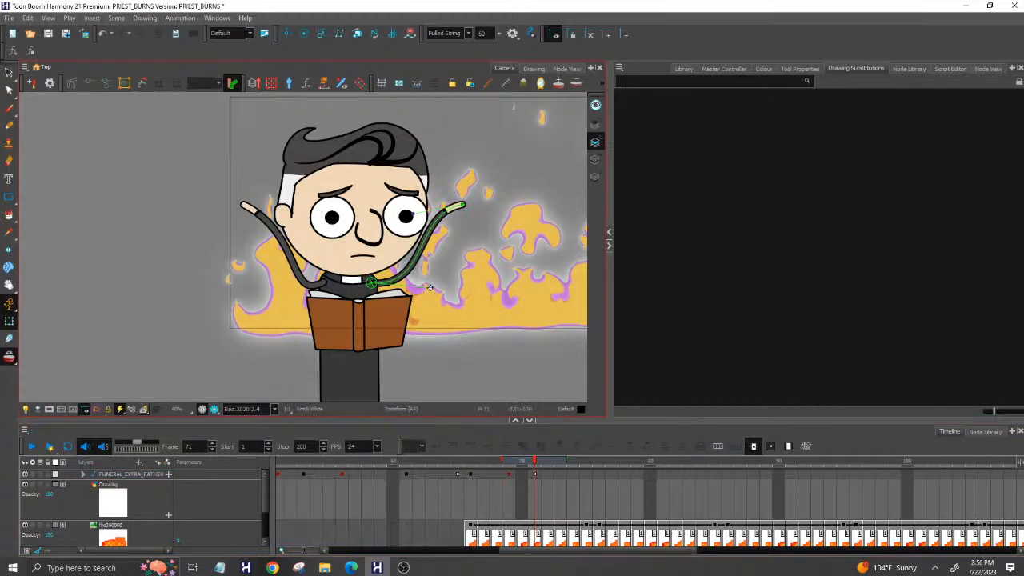
drag(413, 213, 489, 267)
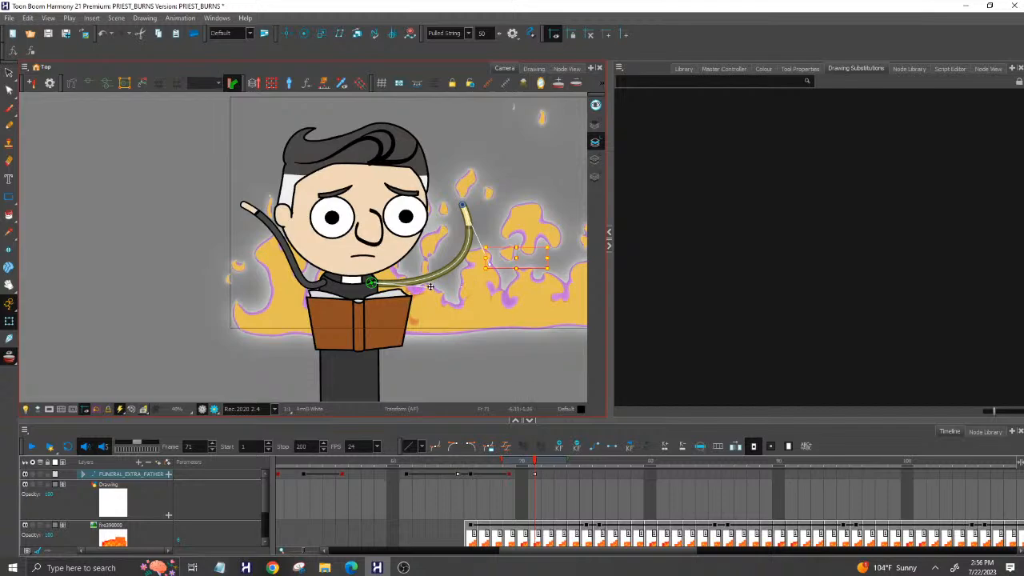
drag(430, 286, 413, 237)
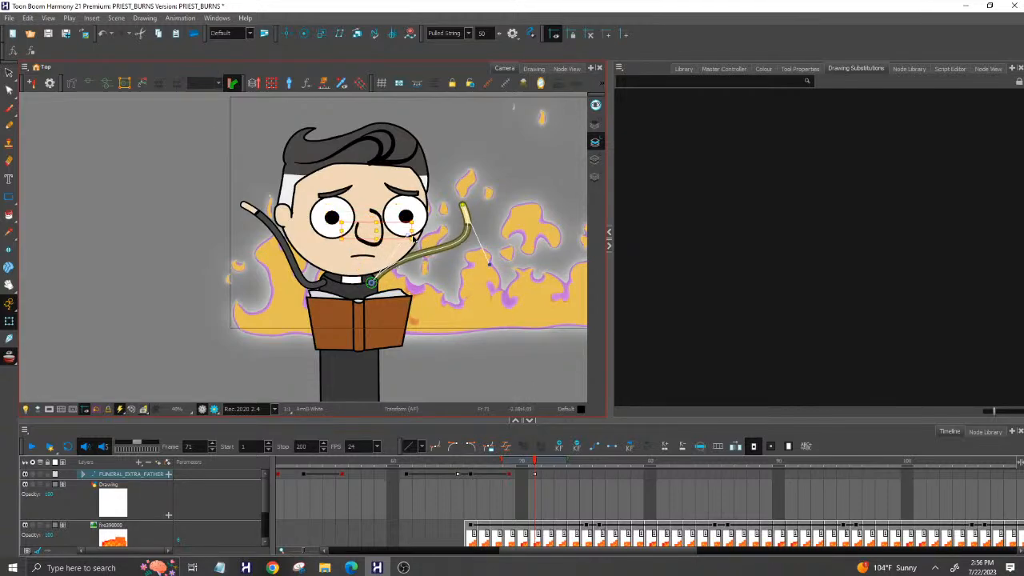
Curve the priest's screen-left arm outward at frame 71, with the elbow away from the head and the hand pointing up.
click(308, 294)
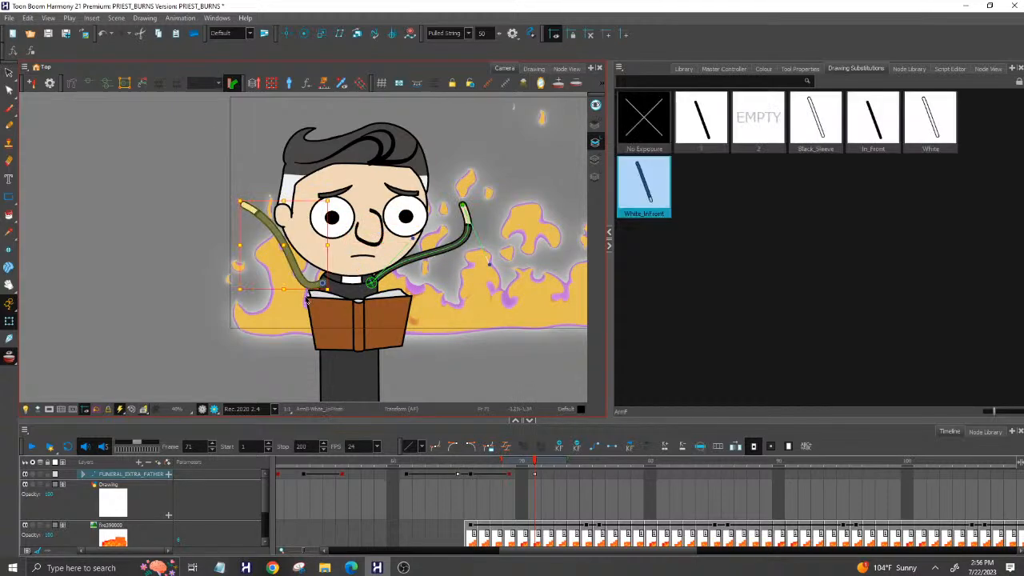
click(89, 84)
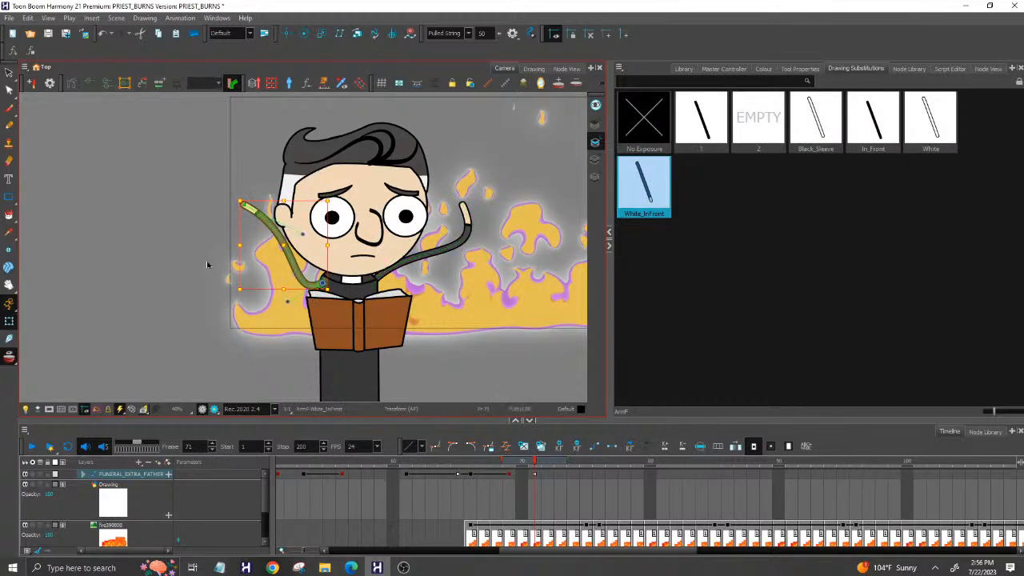
drag(302, 234, 228, 272)
drag(288, 302, 290, 224)
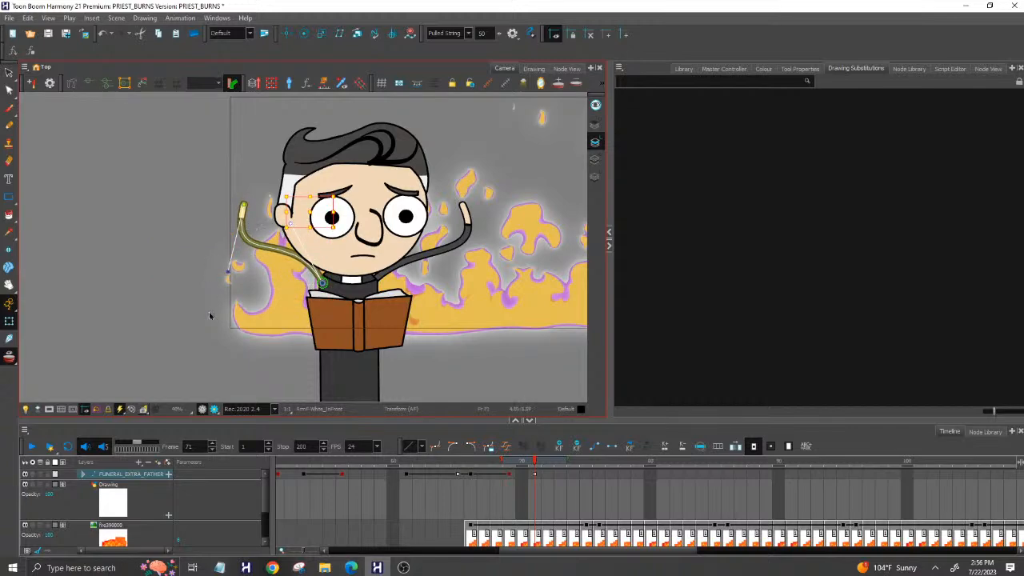
Review the arms' rise up to frame 71, and refine the shoulder curve of the screen-left arm there.
drag(410, 463, 536, 470)
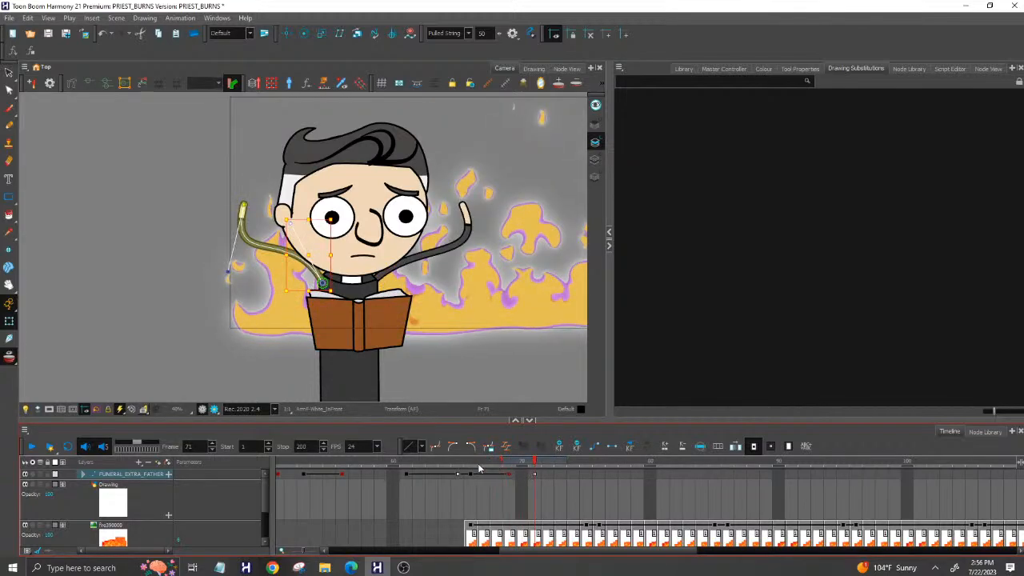
drag(460, 462, 532, 473)
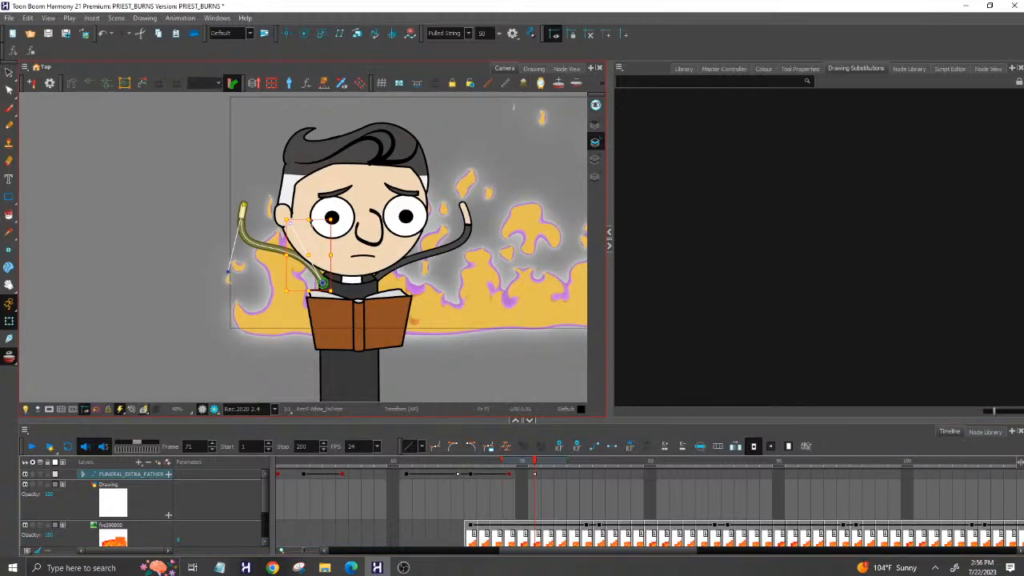
click(188, 220)
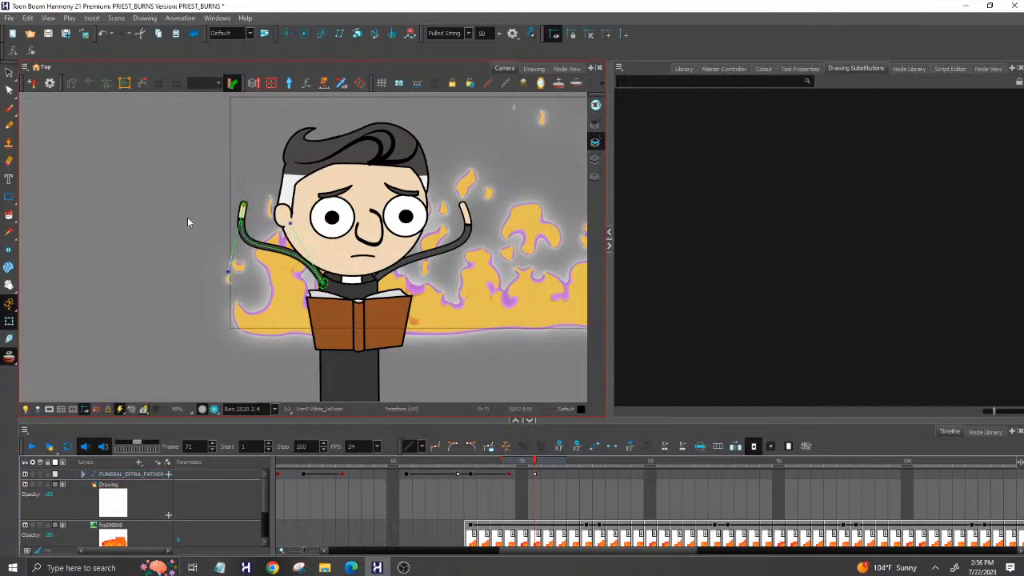
click(290, 225)
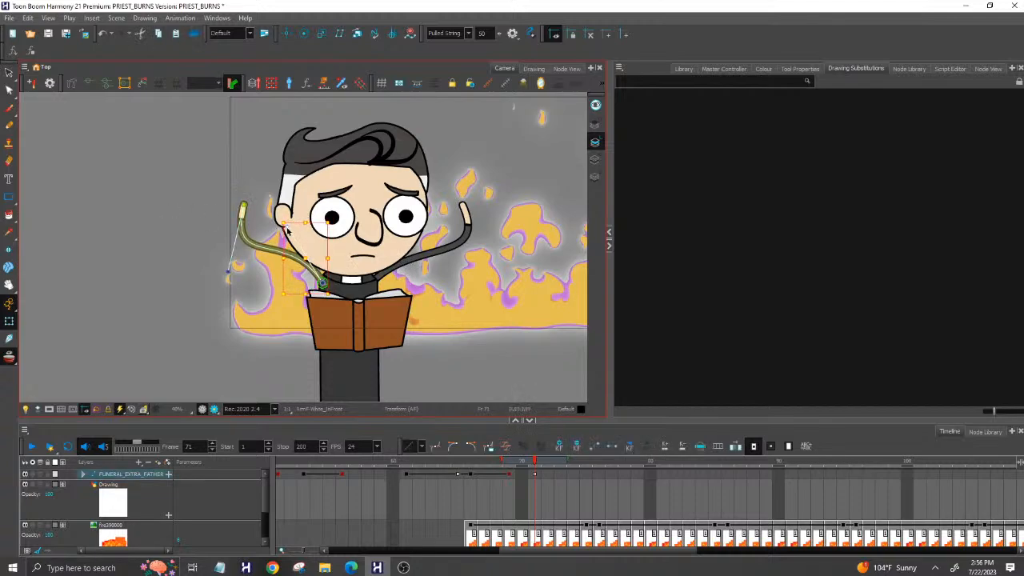
Lower the shoulder curve of the priest's screen-right arm slightly at frame 71.
click(444, 254)
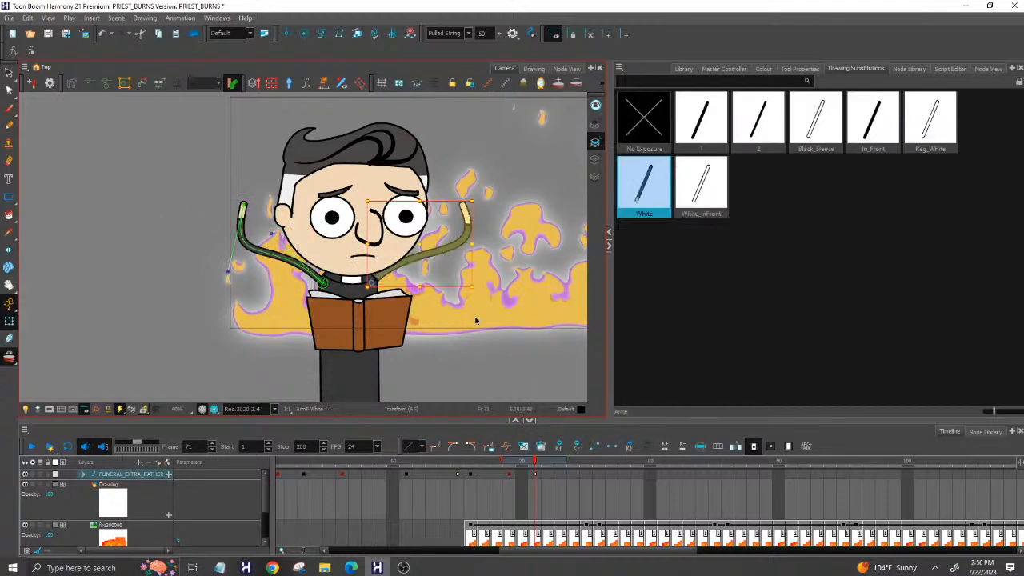
click(534, 476)
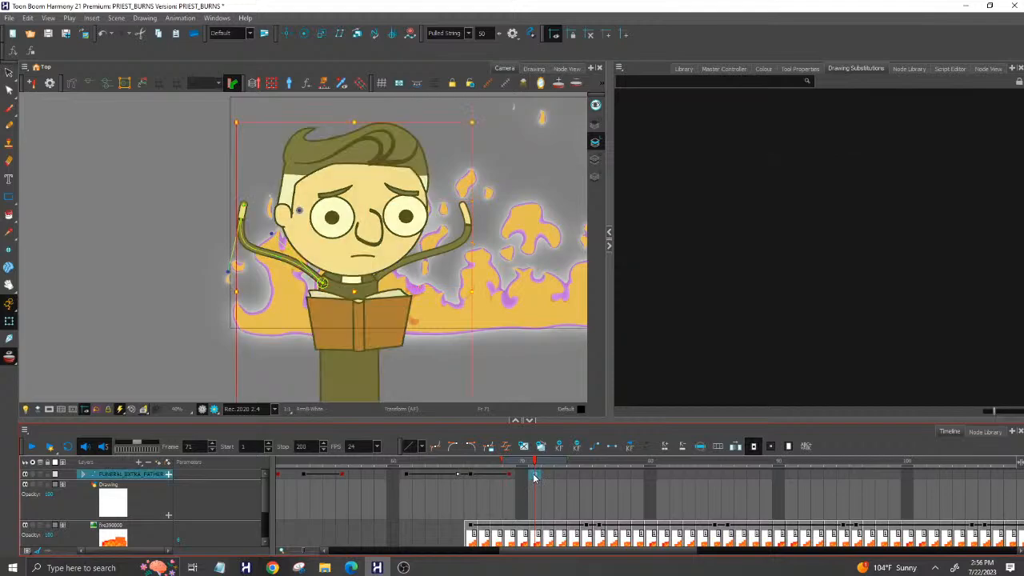
click(431, 254)
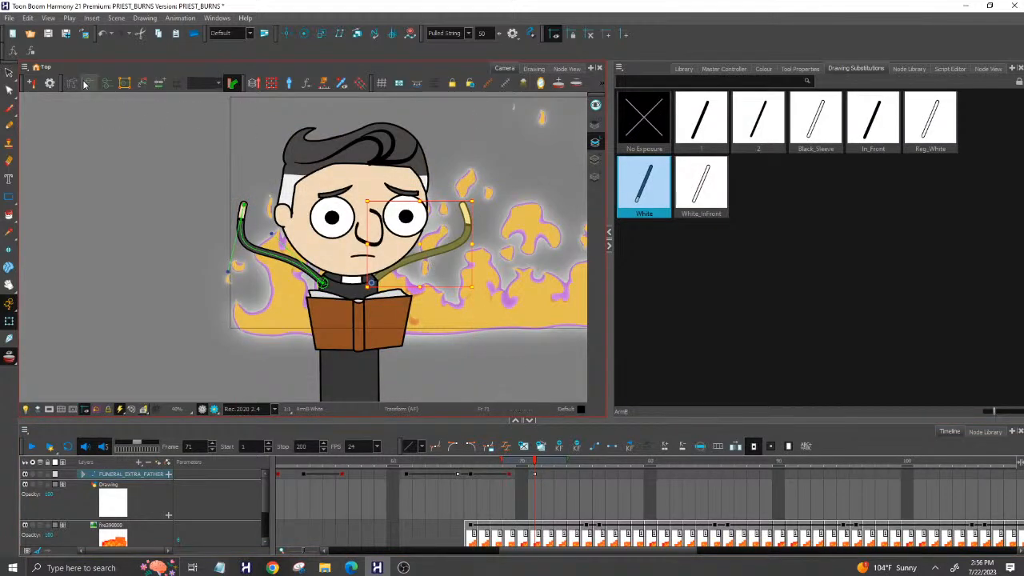
click(415, 238)
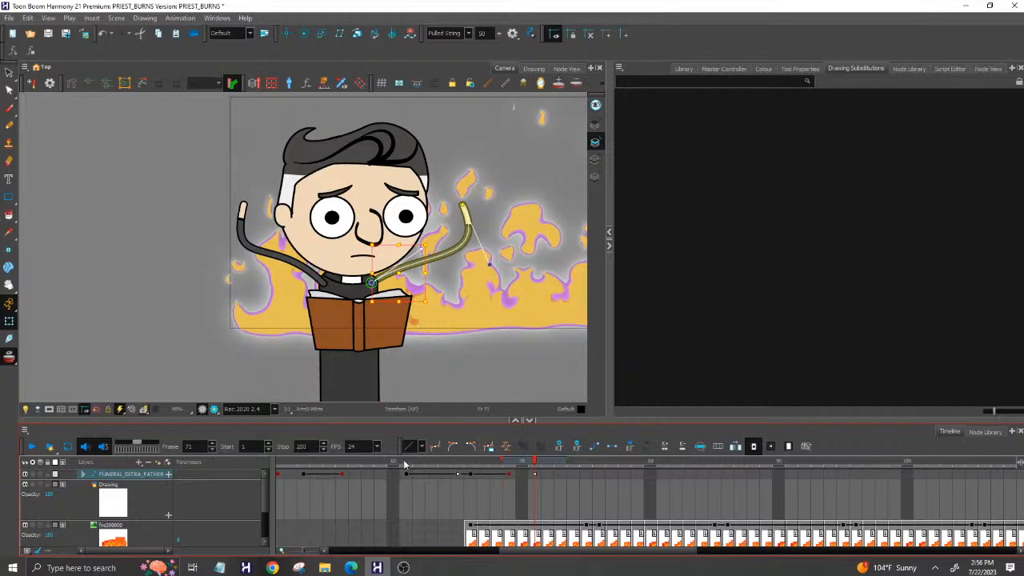
Check the motion from frame 61 to 71, and move both raised hands farther out from the head at frame 71.
drag(406, 461, 534, 468)
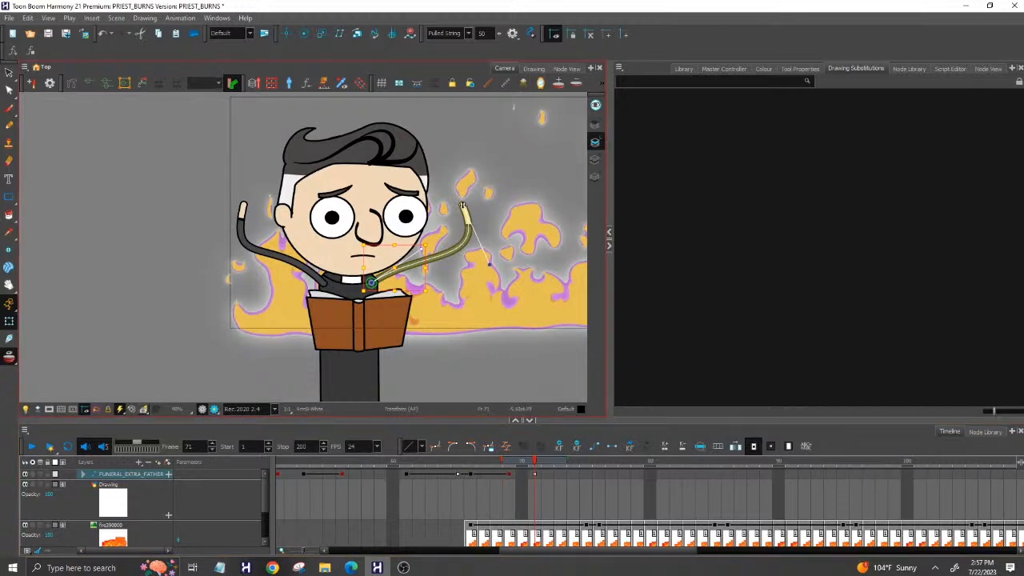
drag(463, 205, 486, 213)
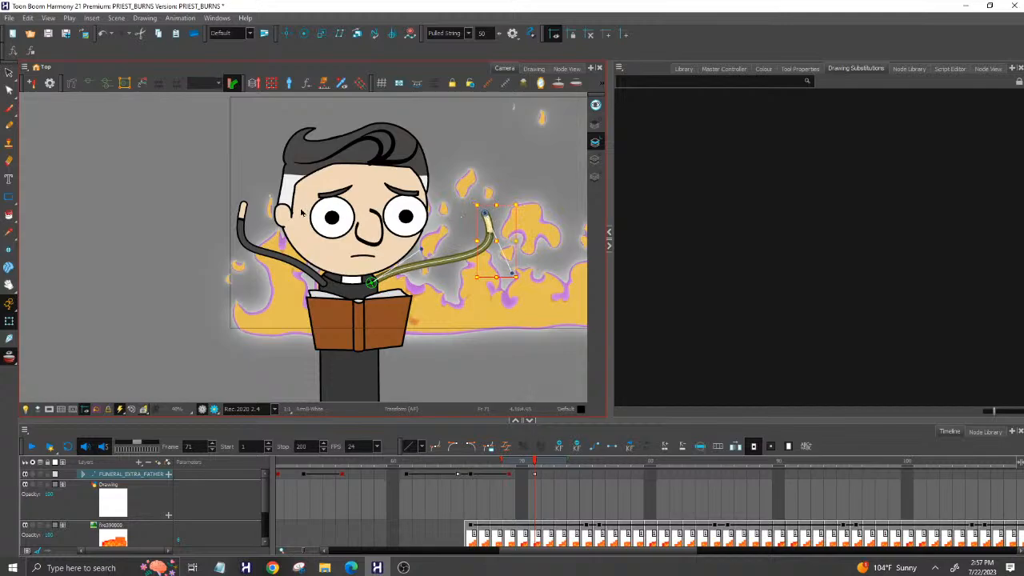
click(243, 213)
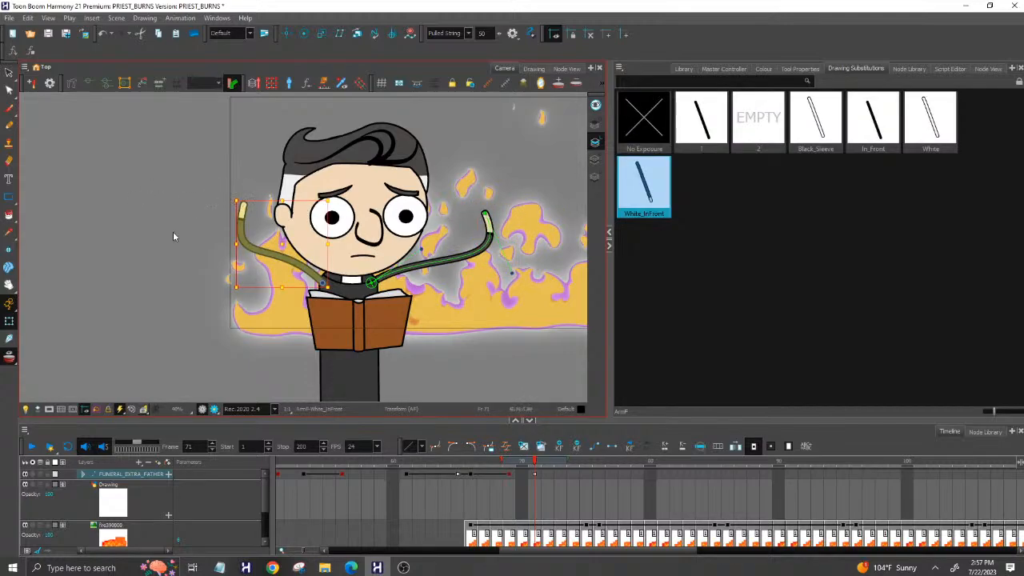
click(85, 84)
mouse_move(243, 206)
mouse_down()
mouse_move(221, 216)
mouse_move(236, 212)
mouse_up()
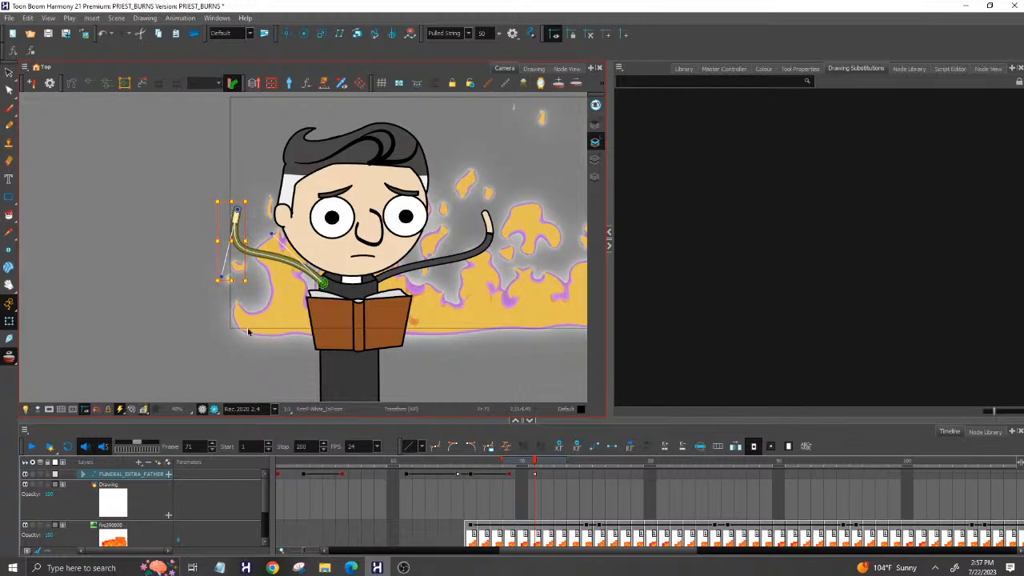
Add a keyframe to FUNERAL_EXTRA_FATHER at frame 74 holding the outward raised pose, and check the motion leading to it.
drag(456, 462, 558, 456)
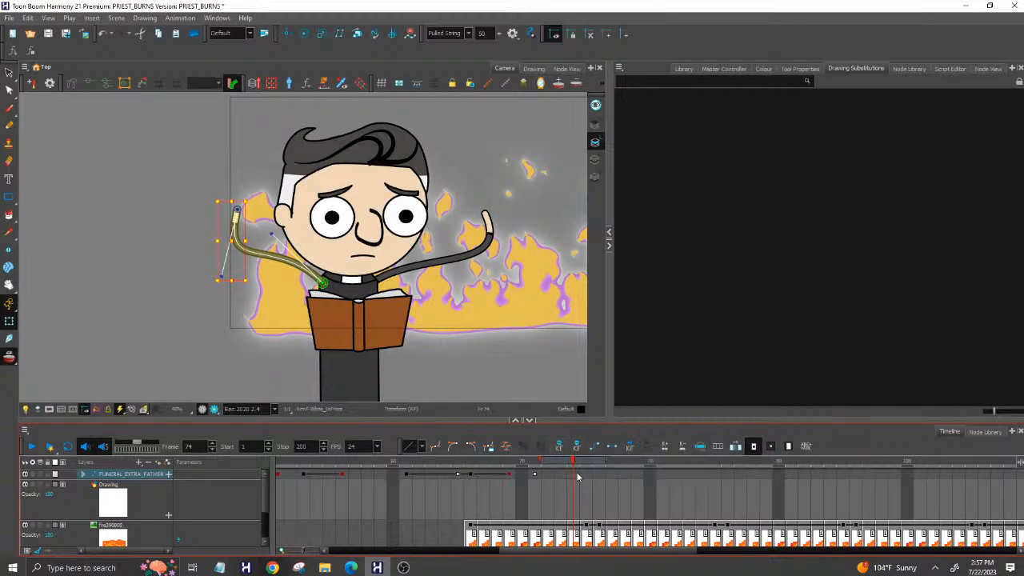
click(575, 477)
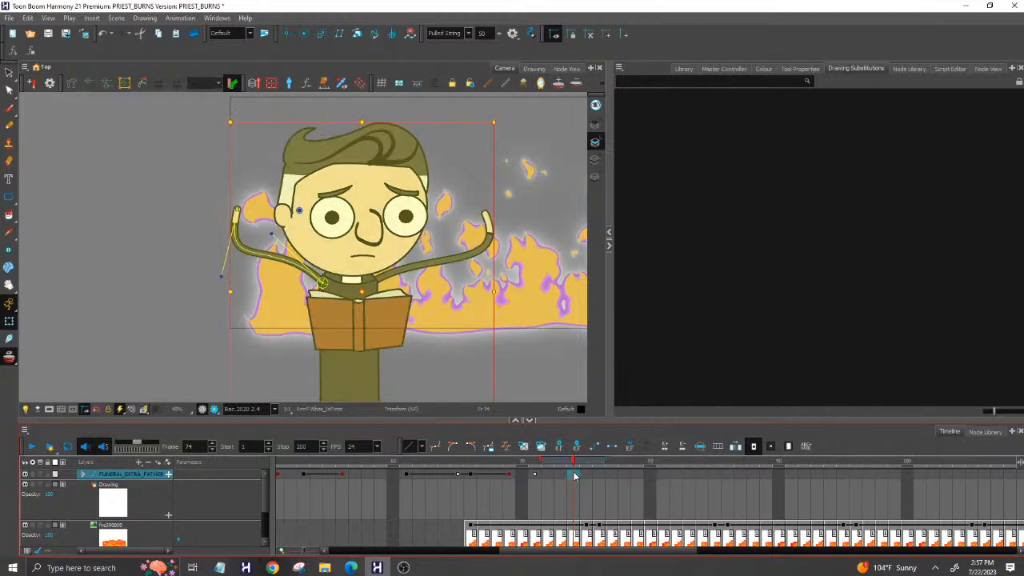
click(560, 448)
drag(509, 464, 573, 464)
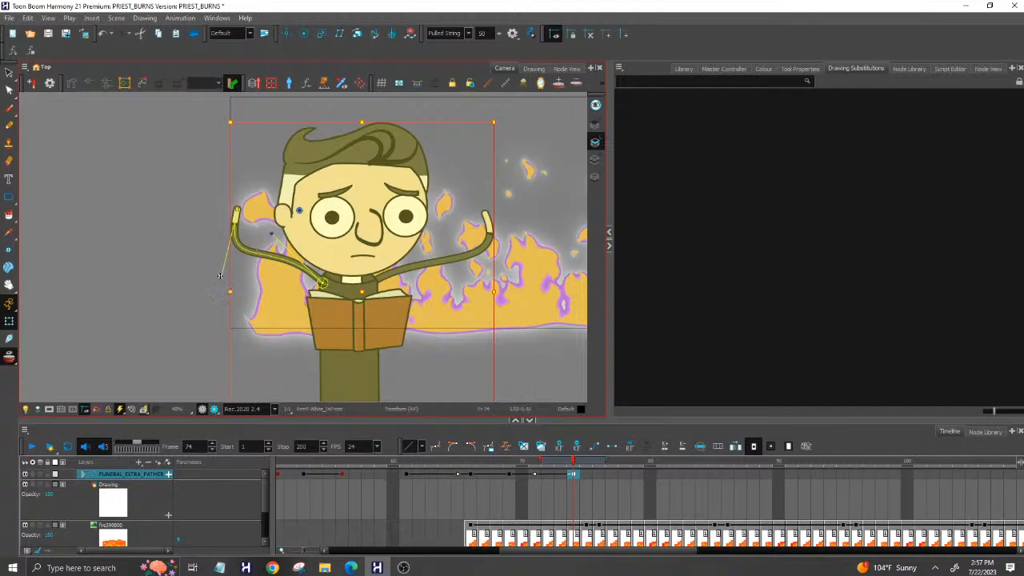
Bend both arms inward at frame 74 with the hands pulled closer to the head, and check the motion back to frame 66.
drag(222, 275, 245, 256)
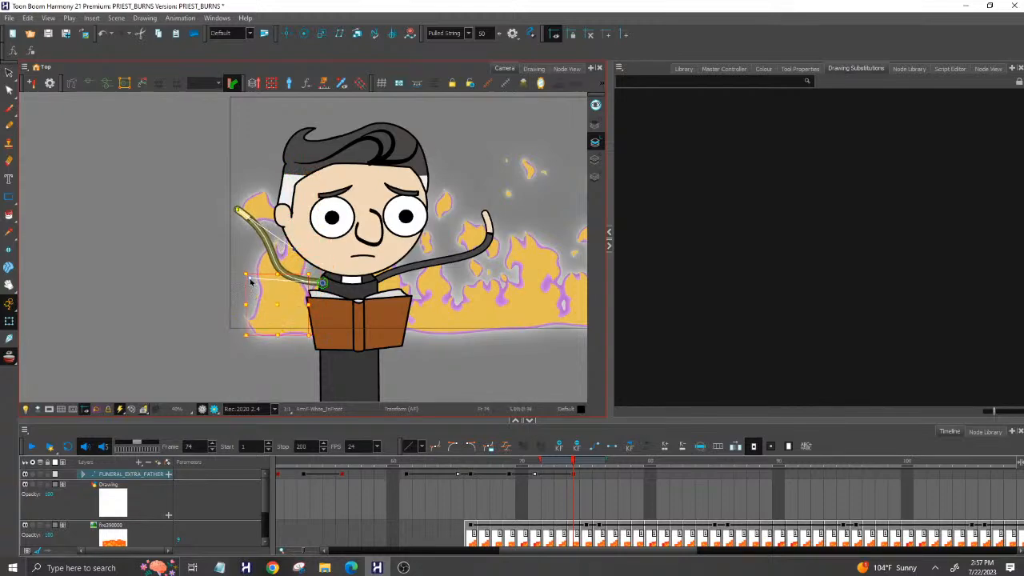
mouse_move(238, 212)
mouse_down()
mouse_move(262, 202)
mouse_move(258, 210)
mouse_up()
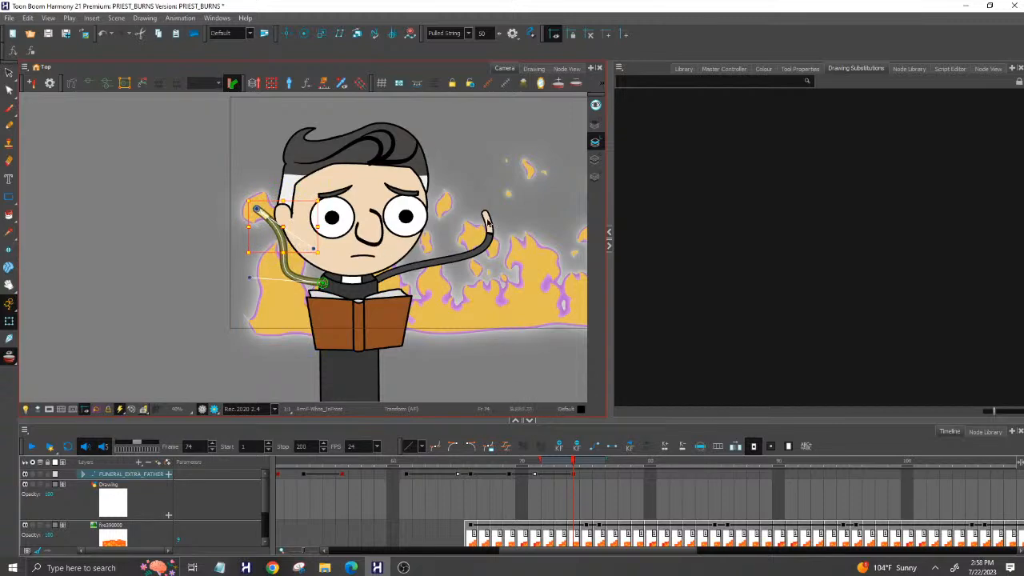
click(488, 224)
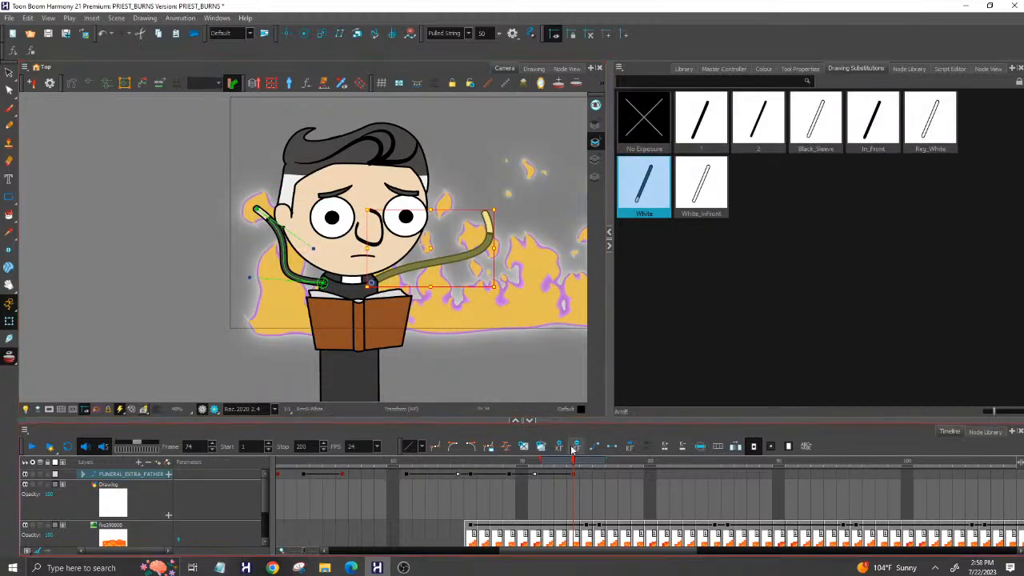
click(96, 85)
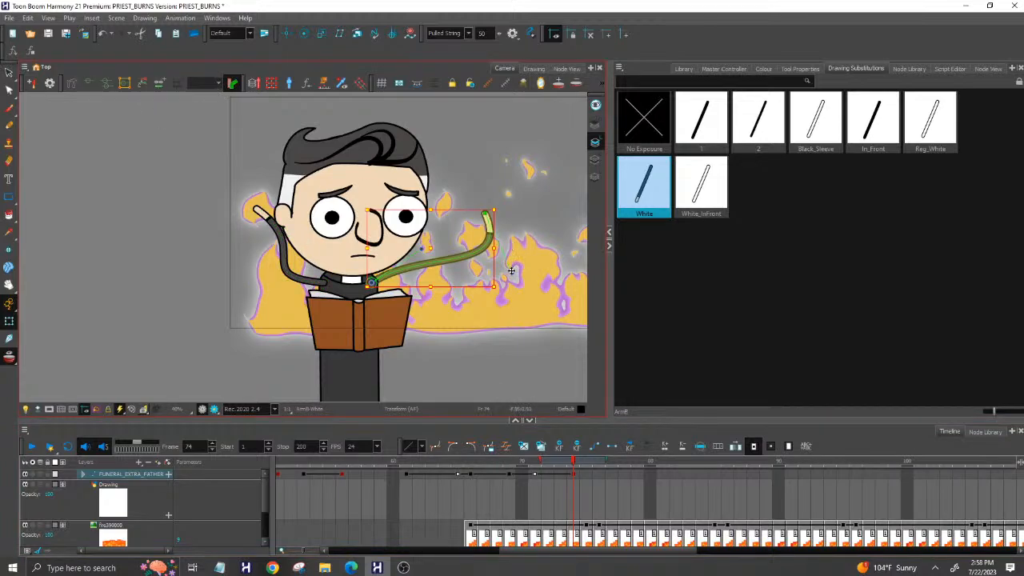
mouse_move(511, 271)
mouse_down()
mouse_move(411, 253)
mouse_move(448, 258)
mouse_move(477, 246)
mouse_move(488, 207)
mouse_move(451, 210)
mouse_up()
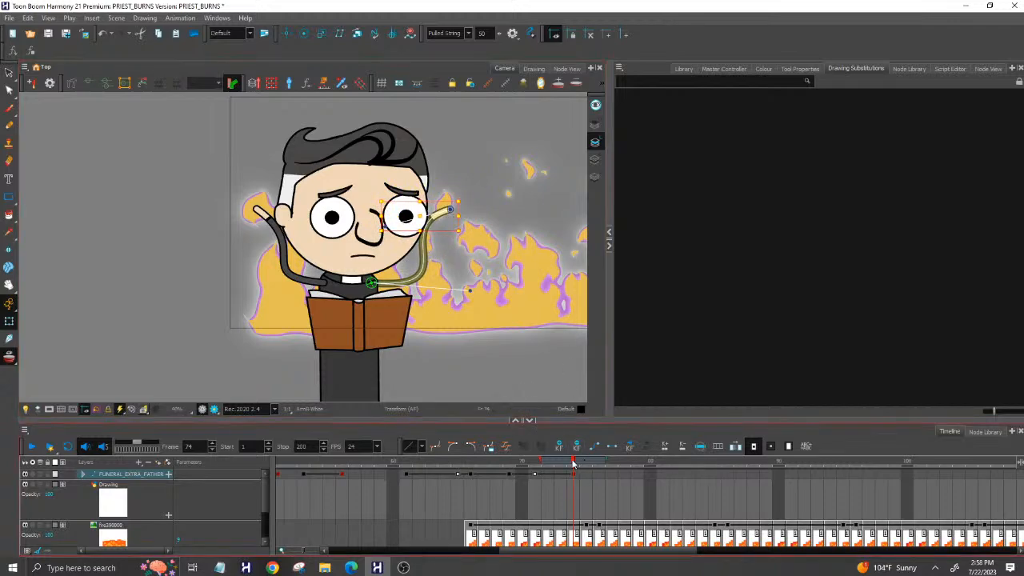
drag(493, 462, 471, 466)
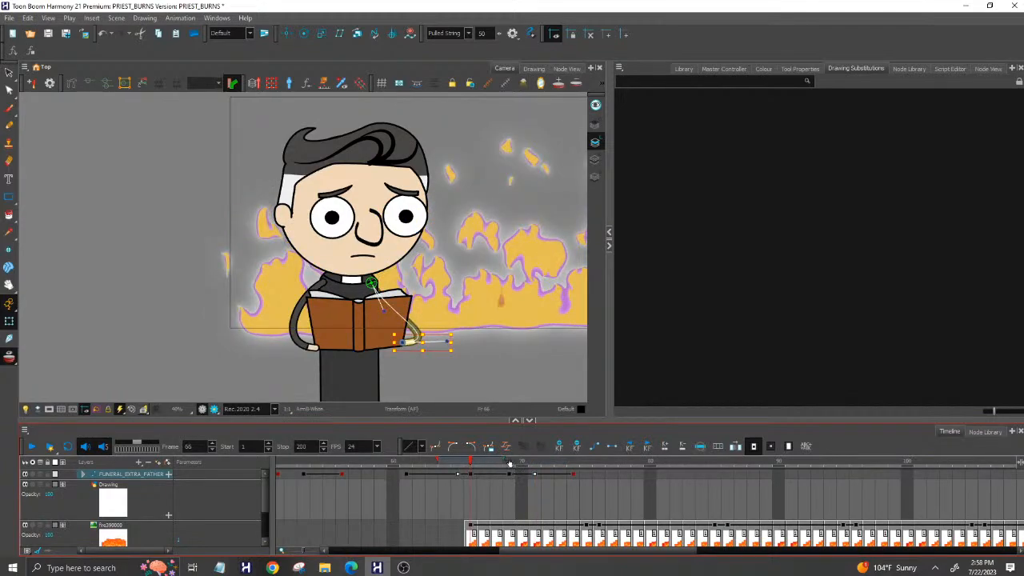
Swap the priest's mouth drawing to 1Ah at frame 69.
click(510, 465)
click(510, 476)
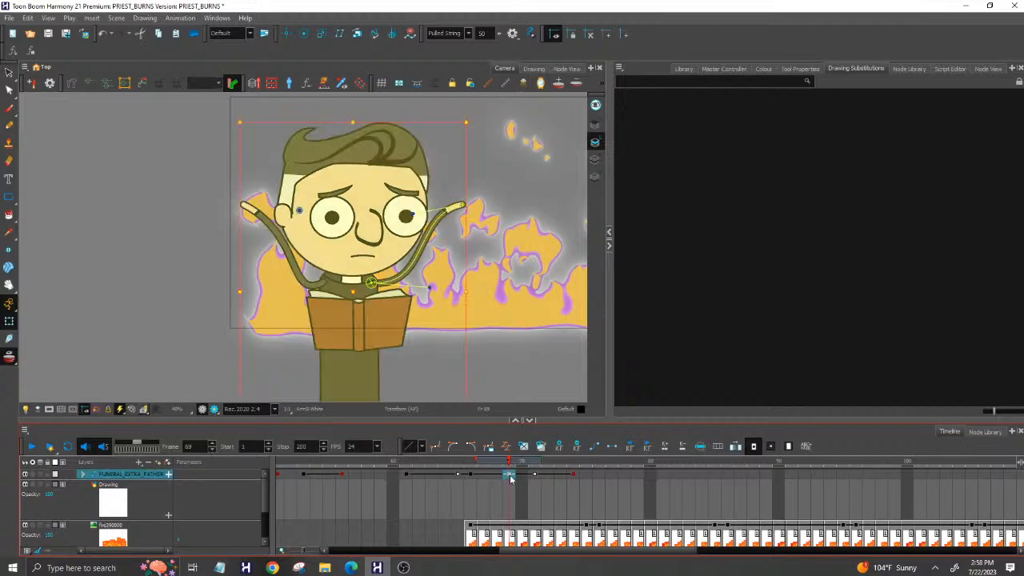
shift+click(573, 476)
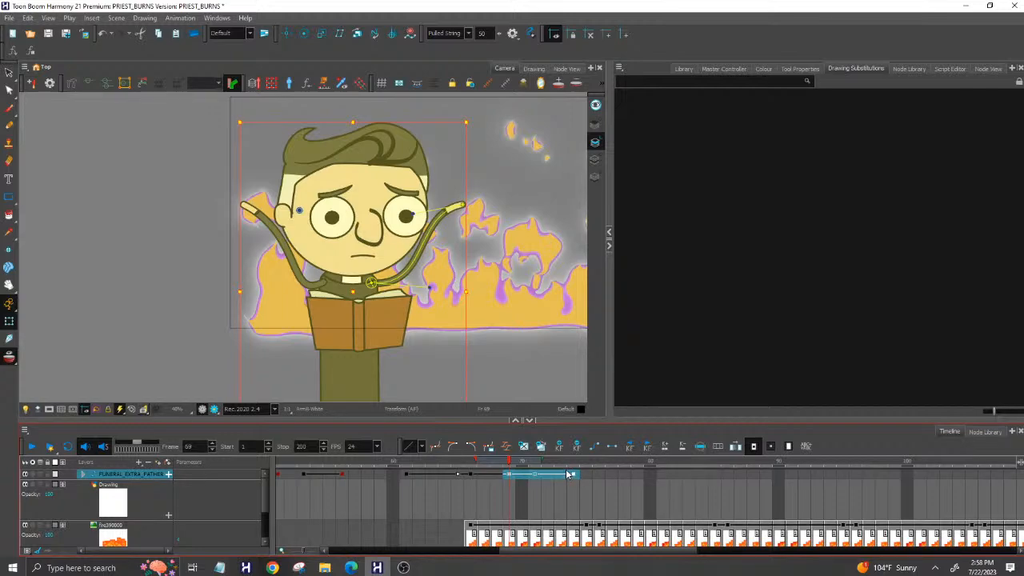
drag(498, 463, 509, 463)
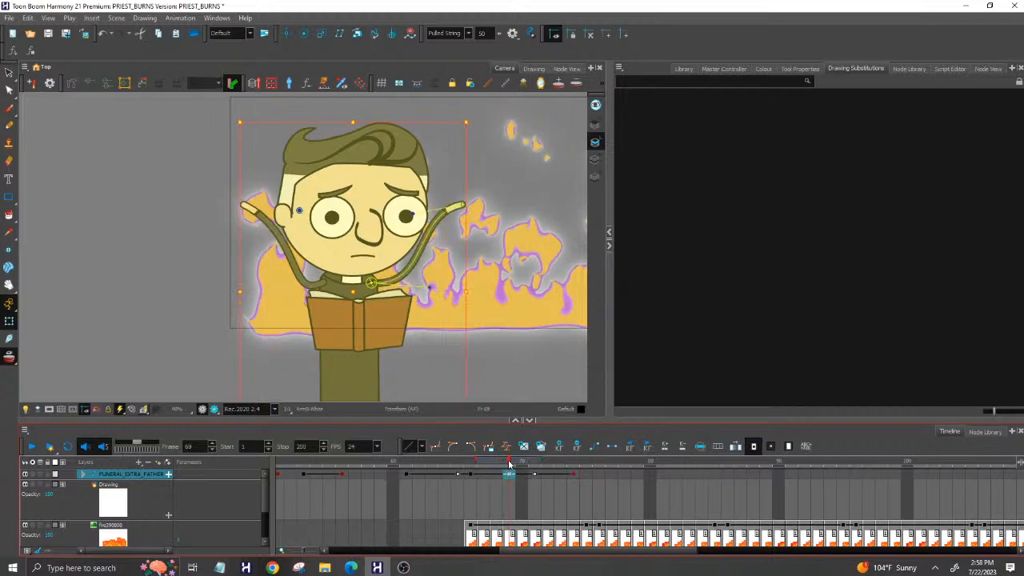
click(213, 259)
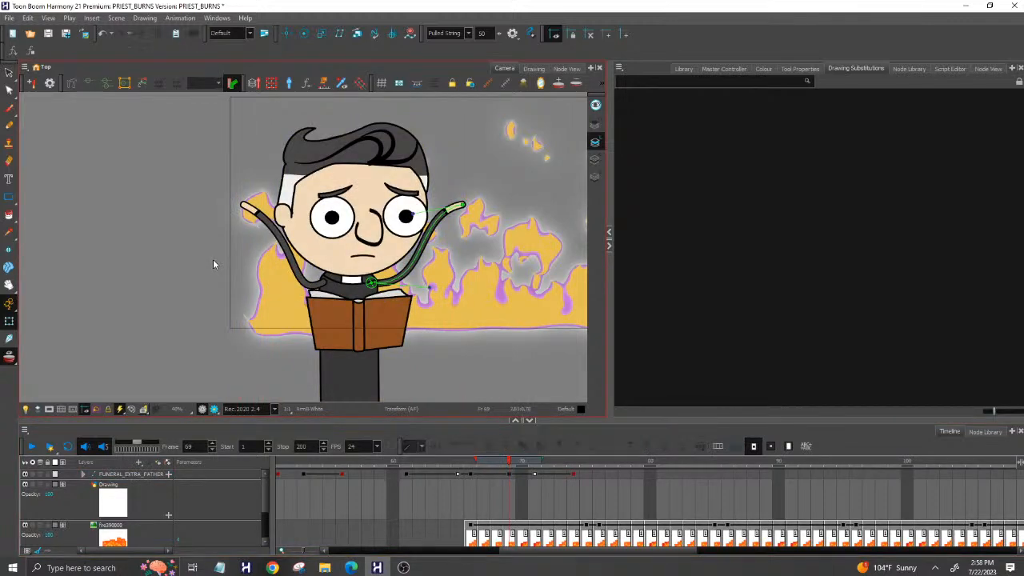
click(513, 477)
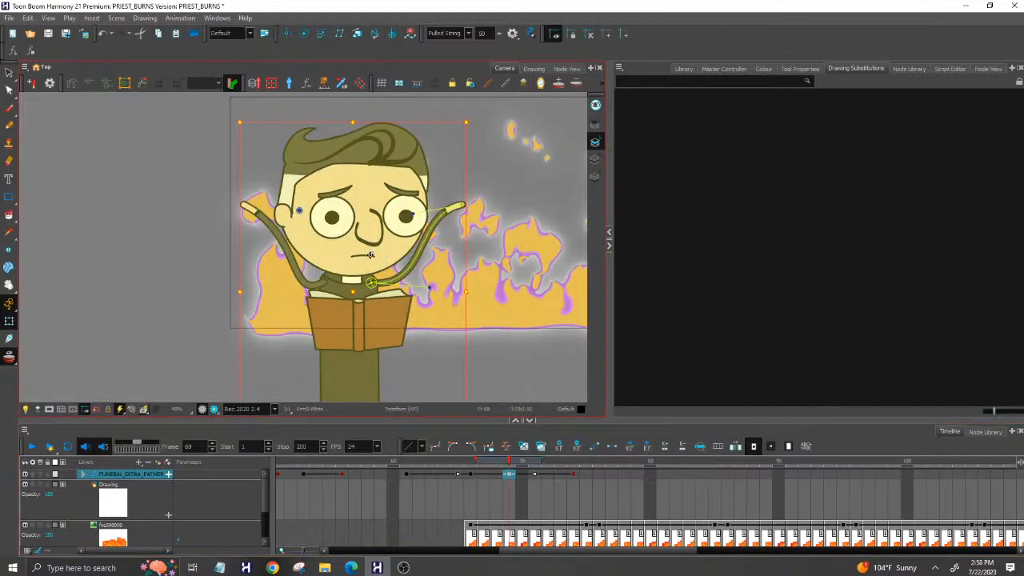
click(365, 256)
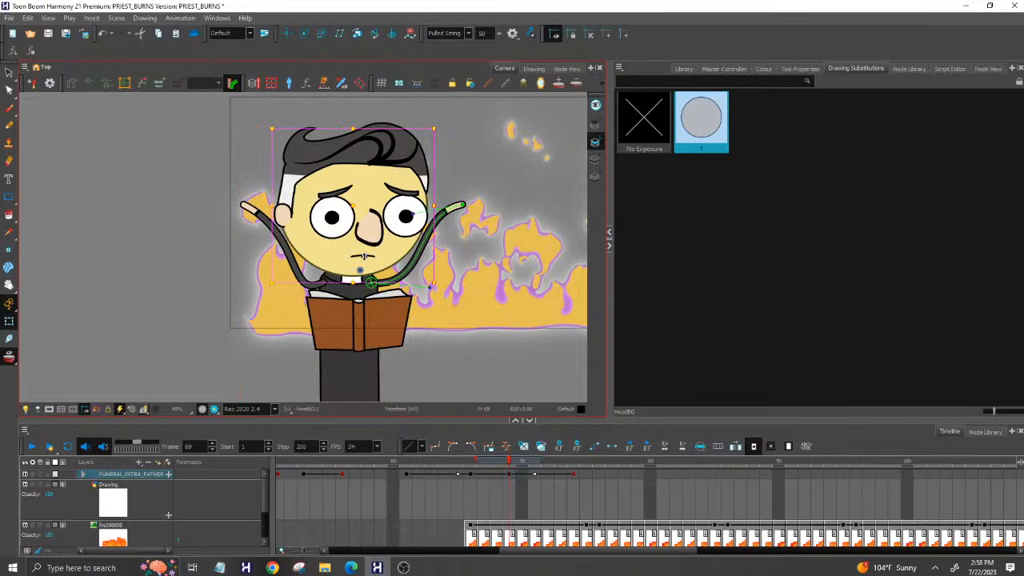
click(162, 258)
click(363, 258)
click(365, 258)
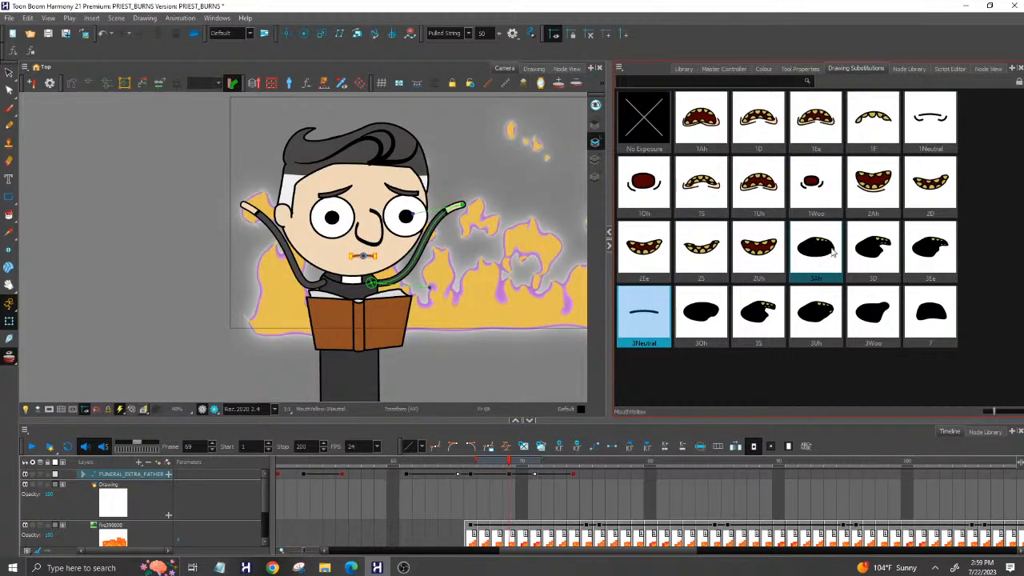
click(705, 124)
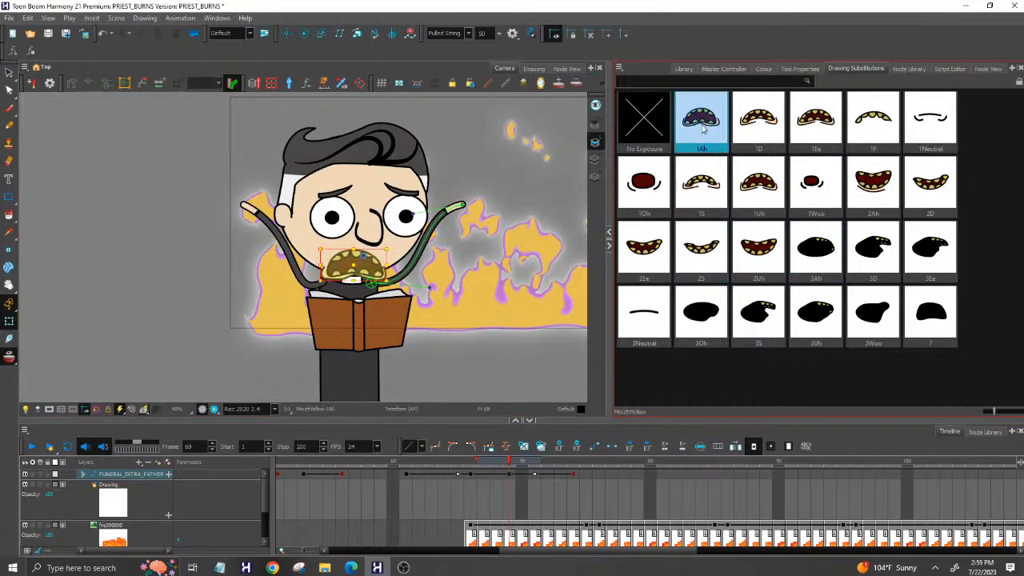
Move both of the priest's pupils up to the upper edge of the eyes at frame 69.
click(406, 219)
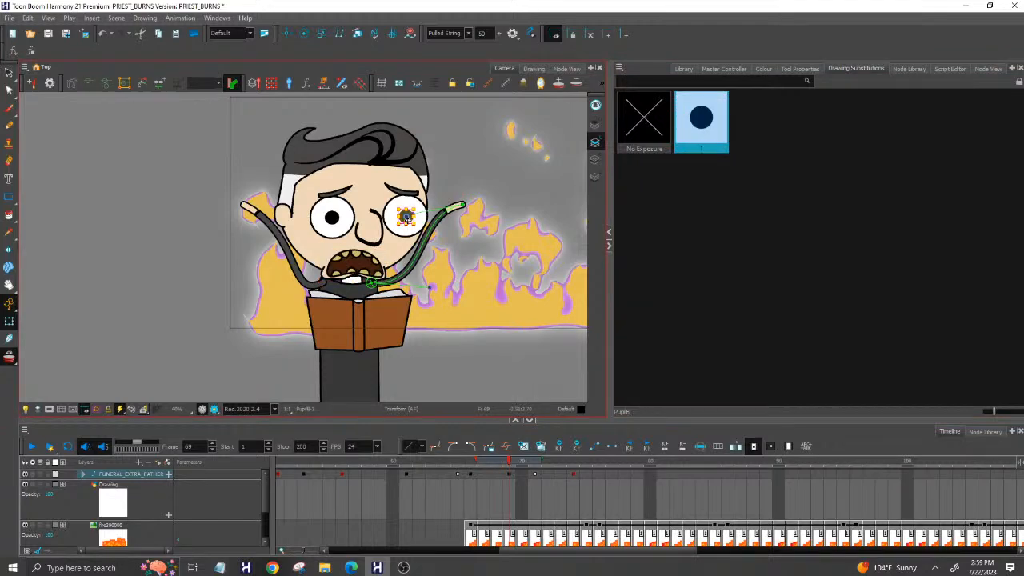
drag(407, 218, 407, 205)
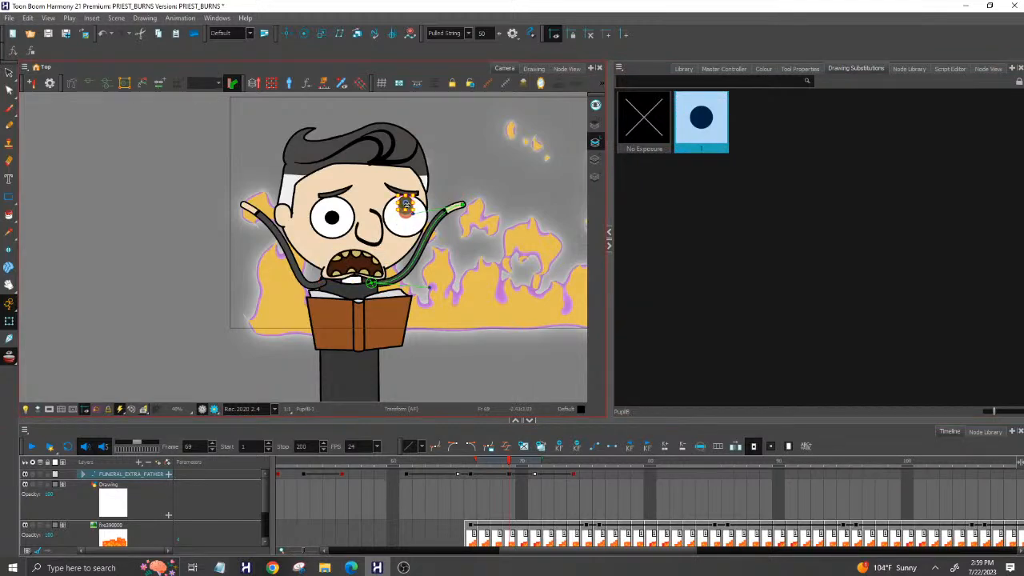
click(332, 220)
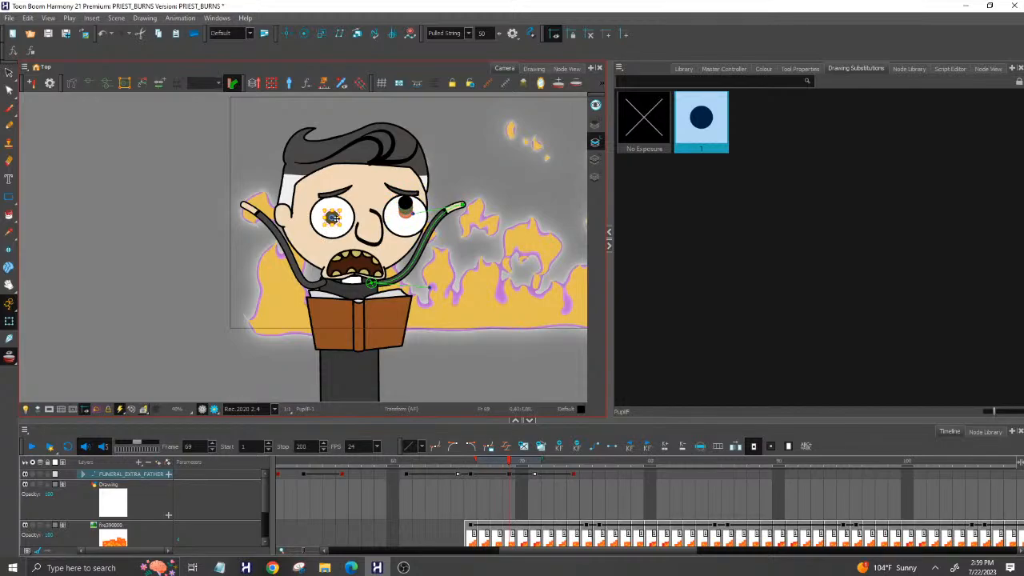
scroll(333, 218, up, 1)
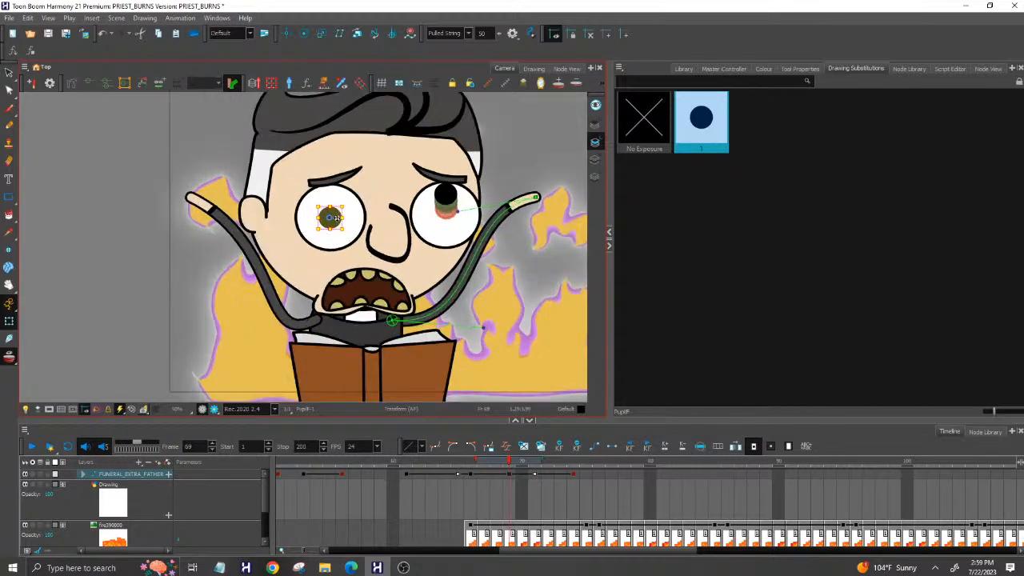
drag(336, 218, 336, 195)
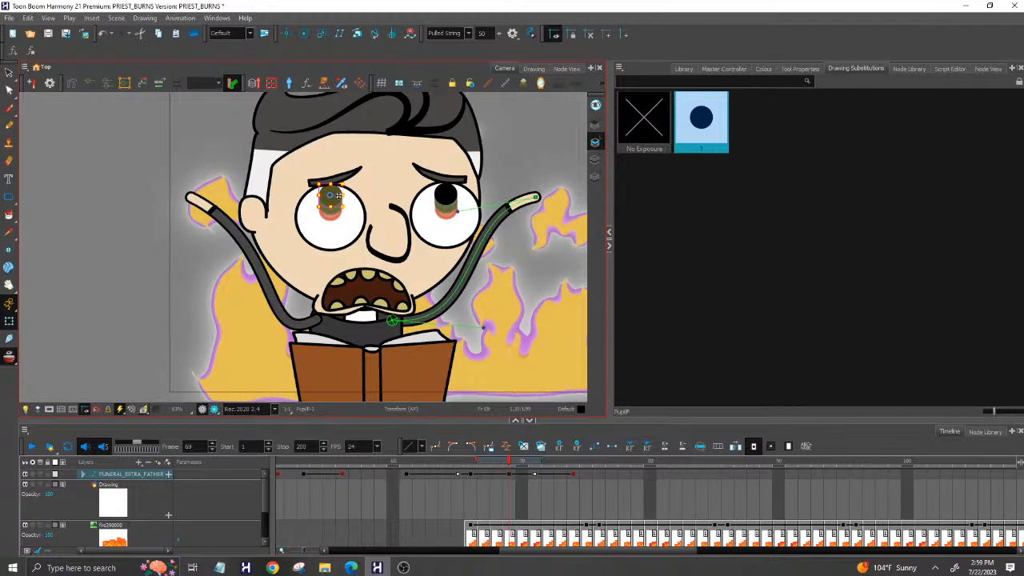
click(131, 272)
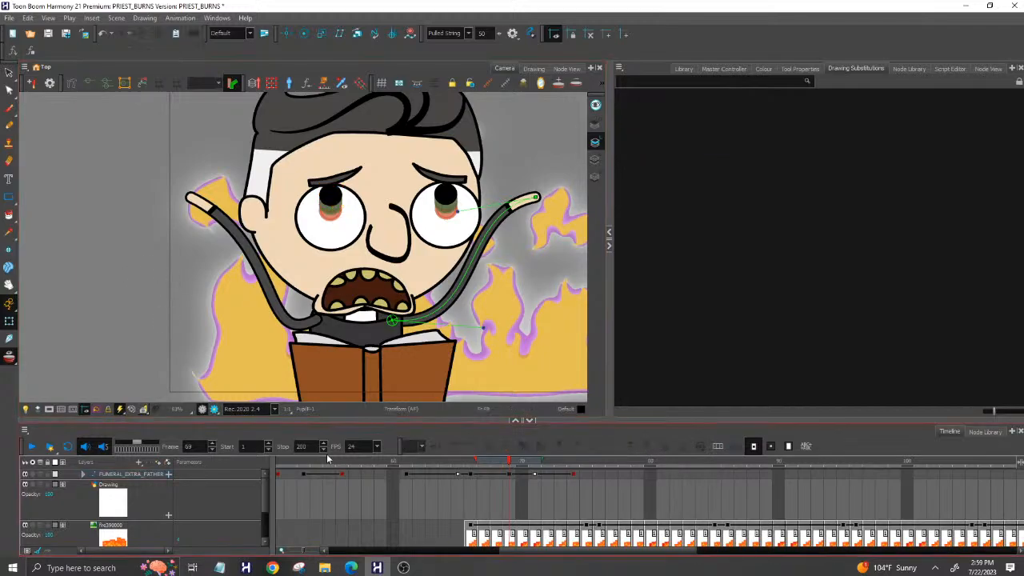
Set a stop-motion keyframe on the screen-left pupil's peg so its raised position holds from frame 69.
click(535, 464)
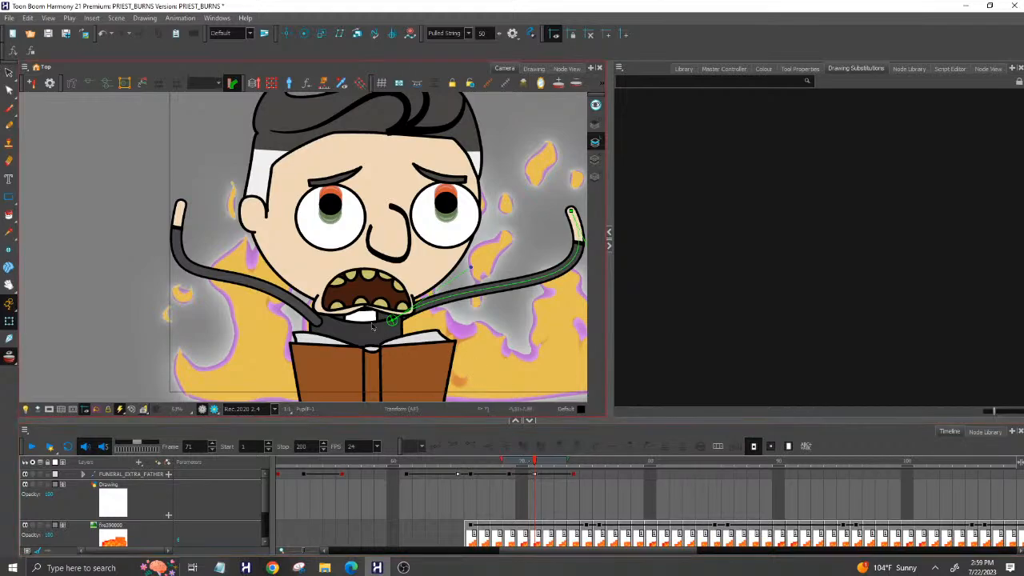
click(329, 206)
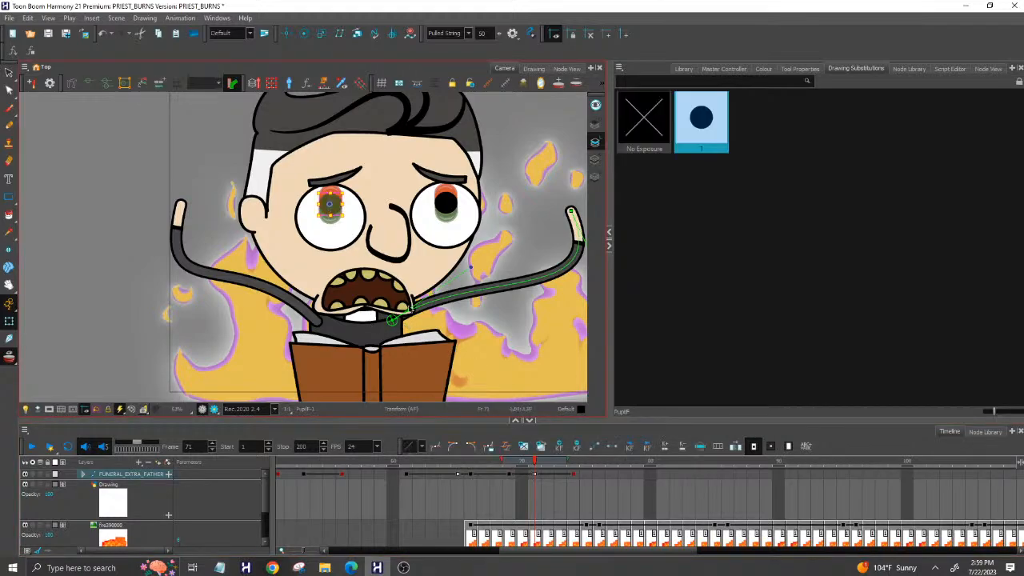
click(529, 479)
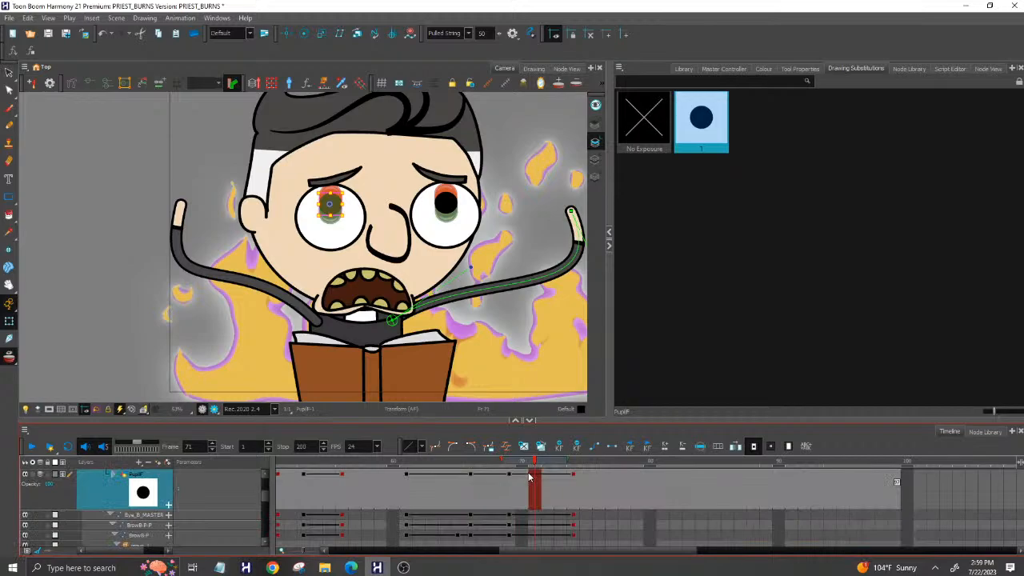
scroll(532, 488, up, 2)
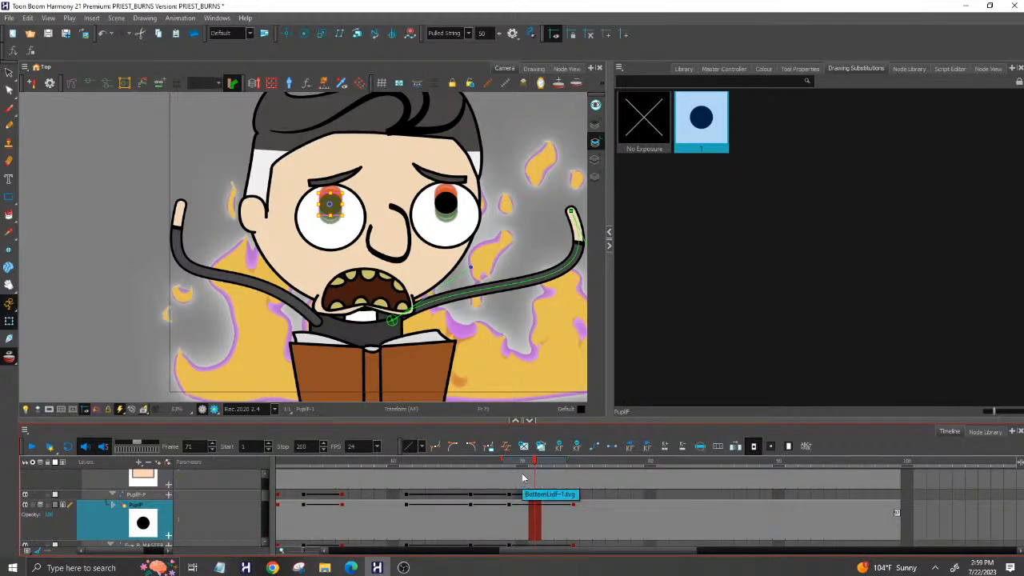
drag(470, 464, 509, 471)
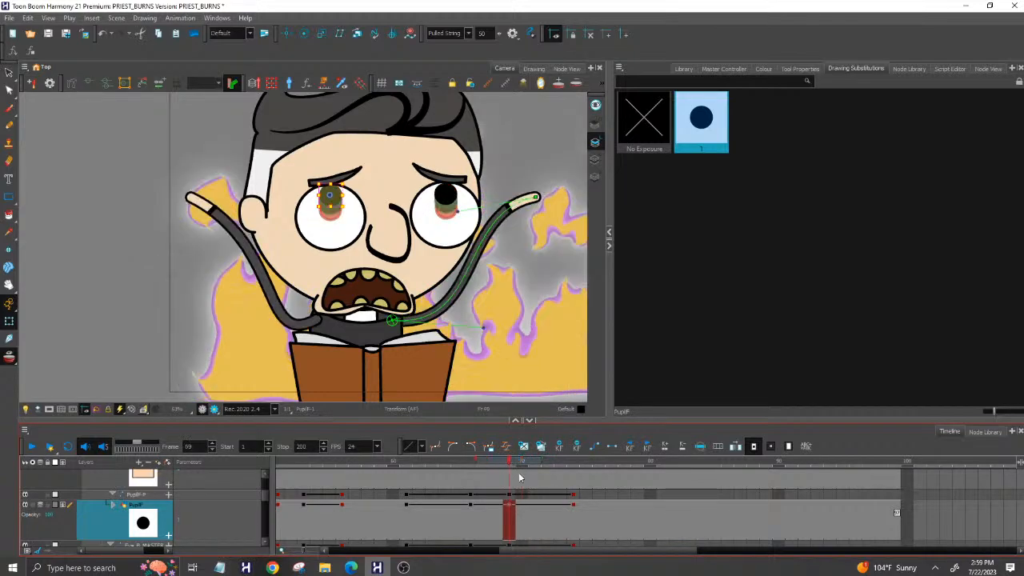
click(521, 495)
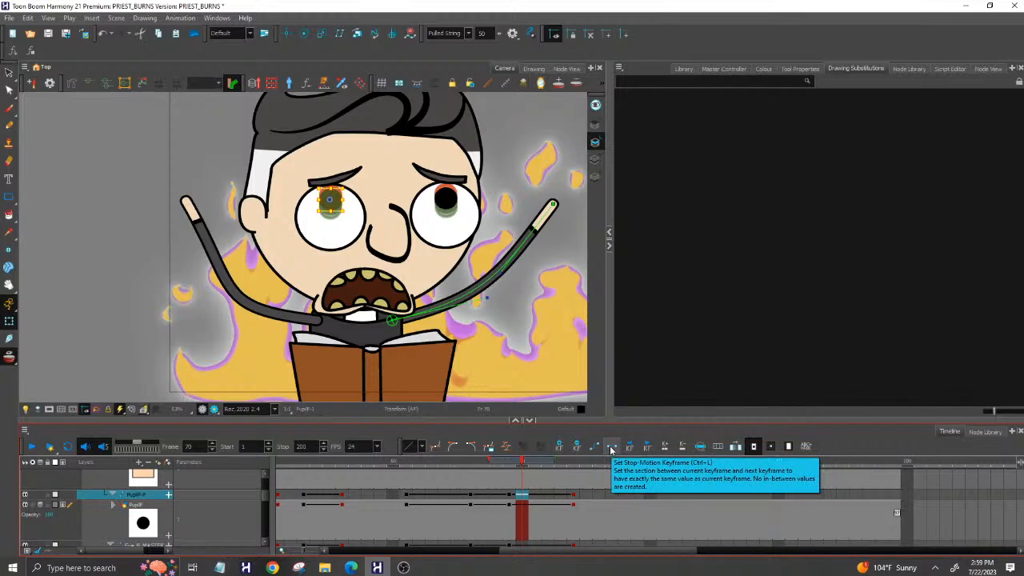
click(611, 449)
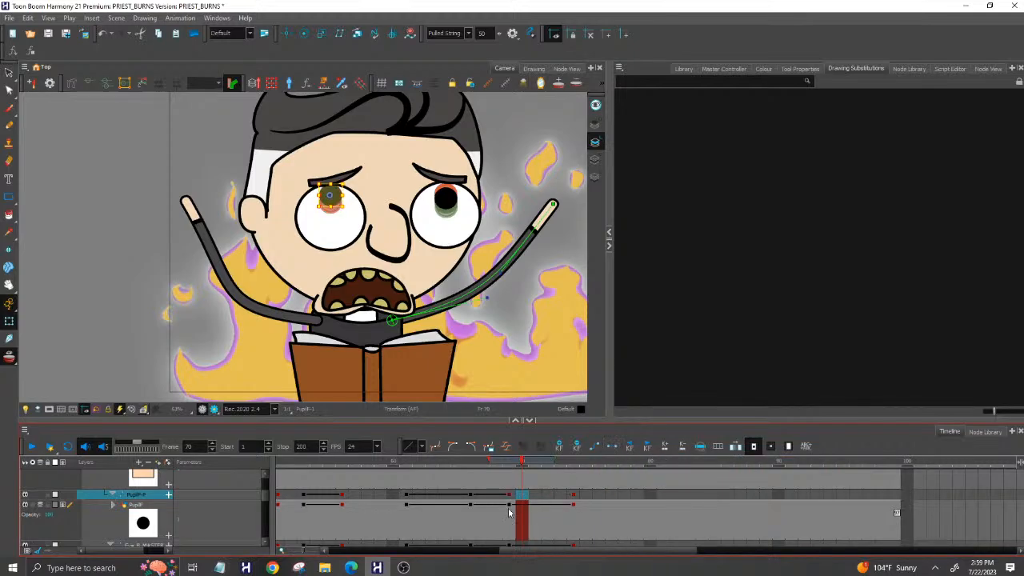
Set a stop-motion keyframe on the screen-right pupil's peg so that pupil also holds its raised position from frame 69.
scroll(506, 515, up, 2)
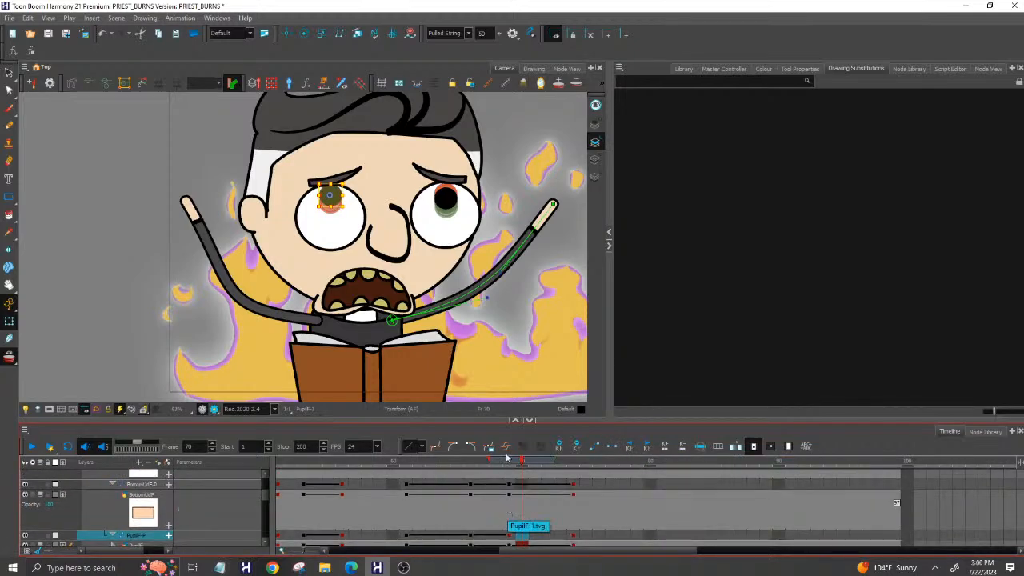
click(444, 206)
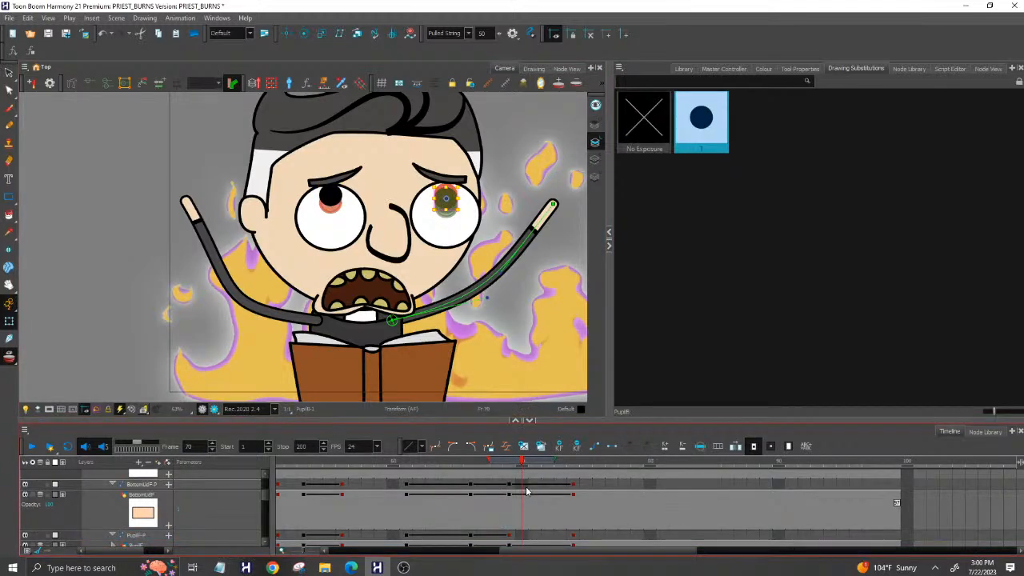
key(o)
scroll(530, 491, up, 1)
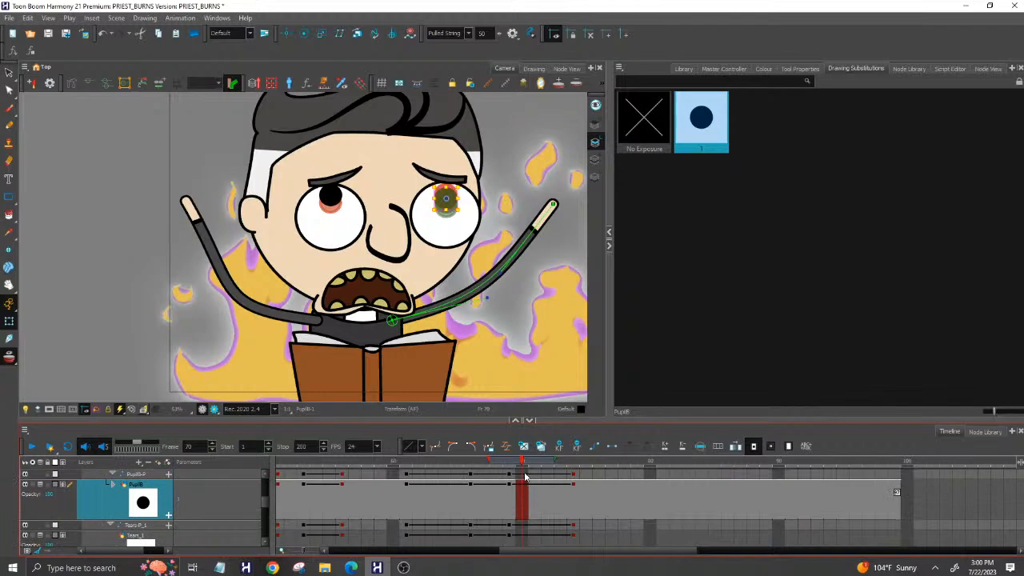
click(528, 476)
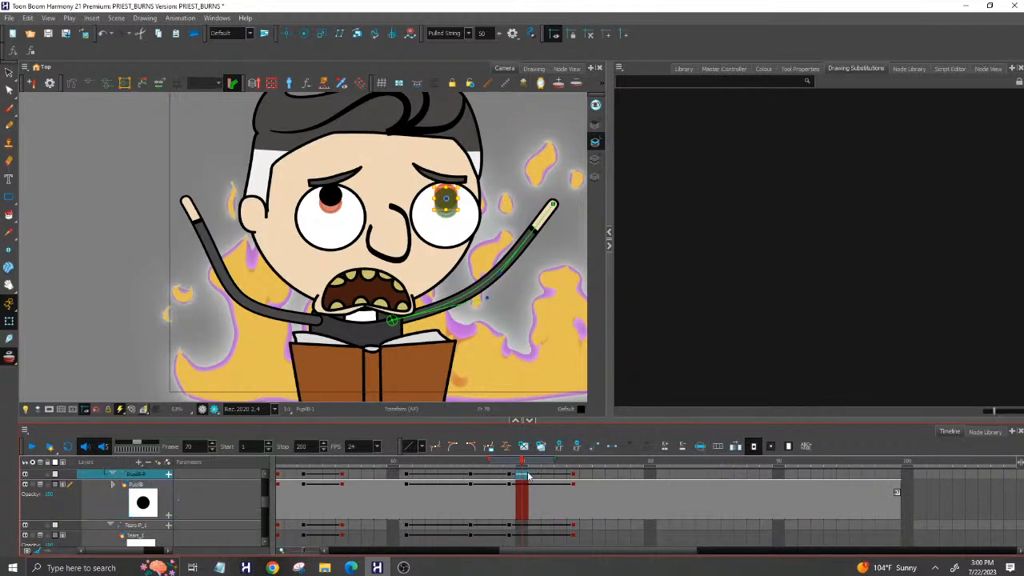
click(613, 449)
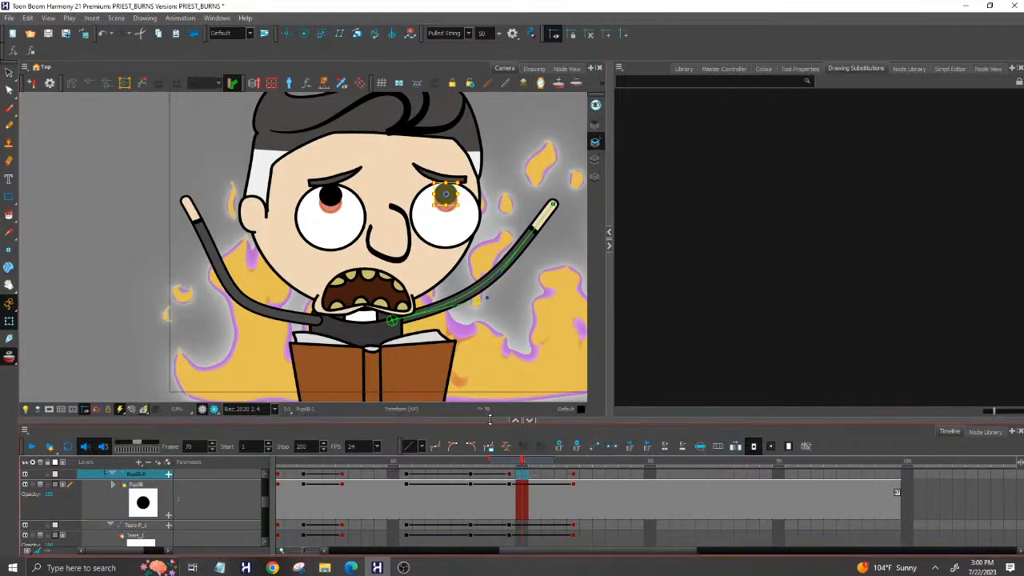
Check the motion from frame 61 to 74, and copy the screen-right pupil's raised position from frame 69 to frame 74.
scroll(155, 151, down, 2)
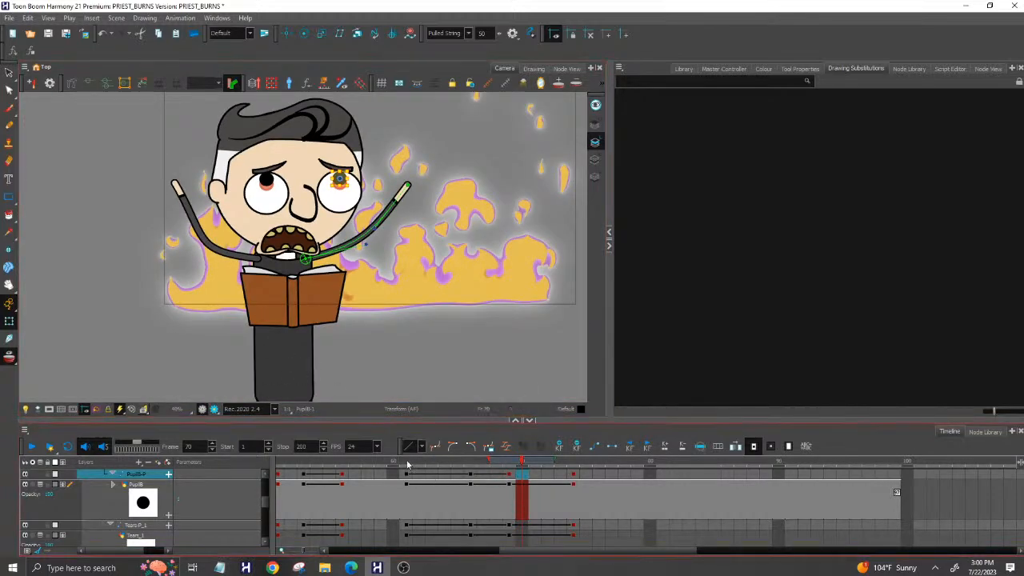
drag(407, 464, 573, 472)
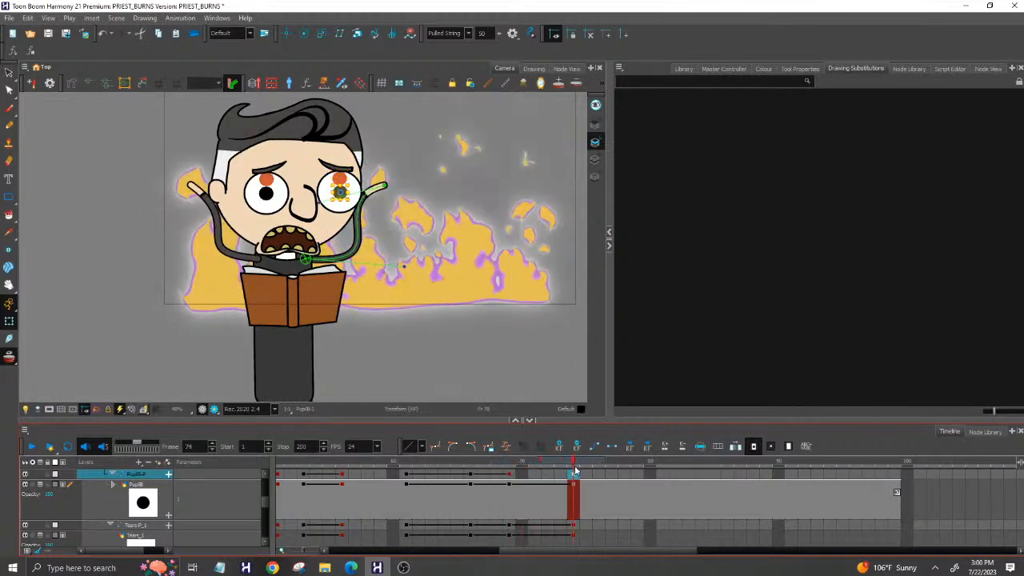
key(F6)
click(509, 478)
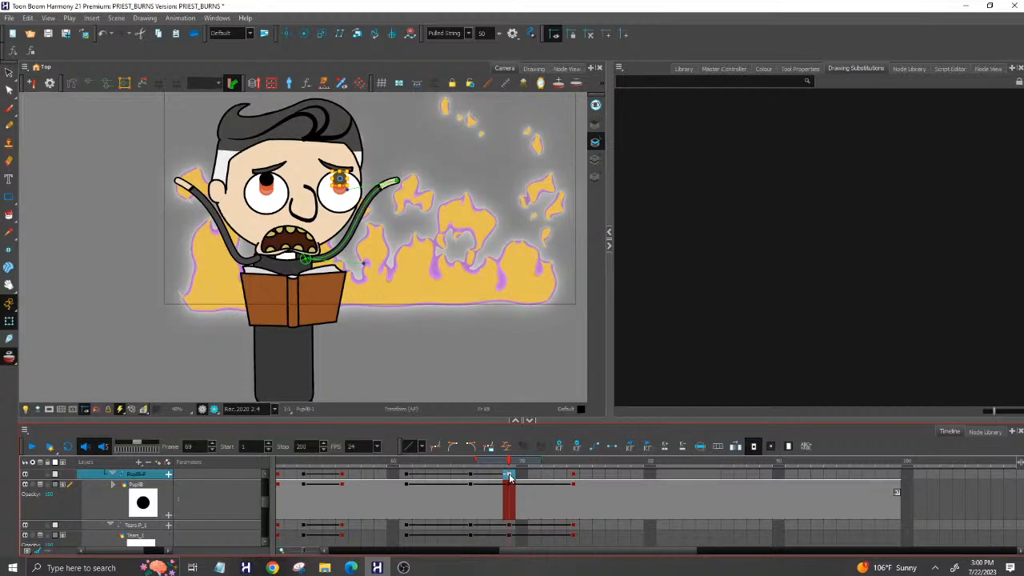
click(573, 478)
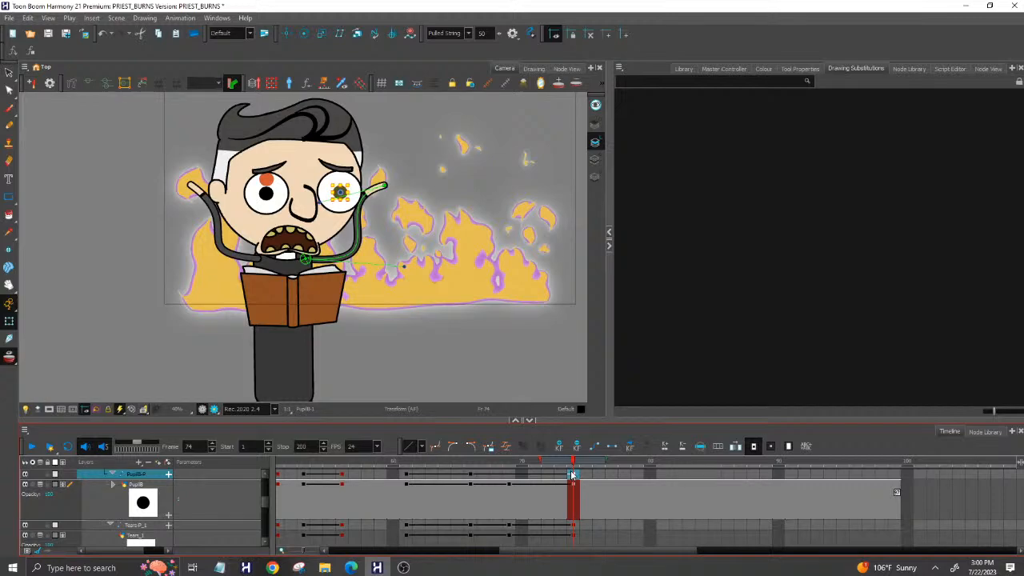
key(ctrl+v)
key(ctrl+z)
click(507, 477)
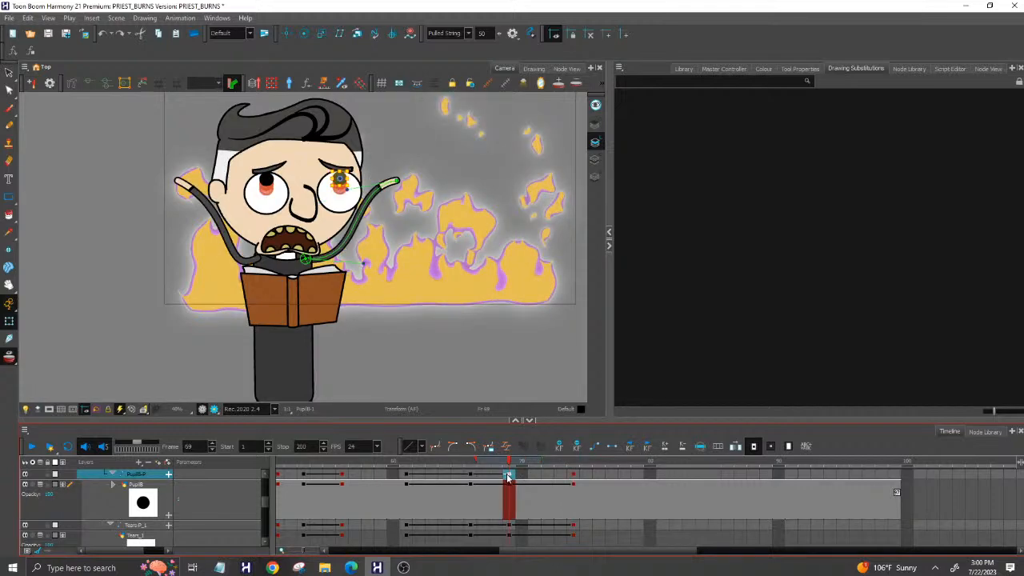
click(573, 477)
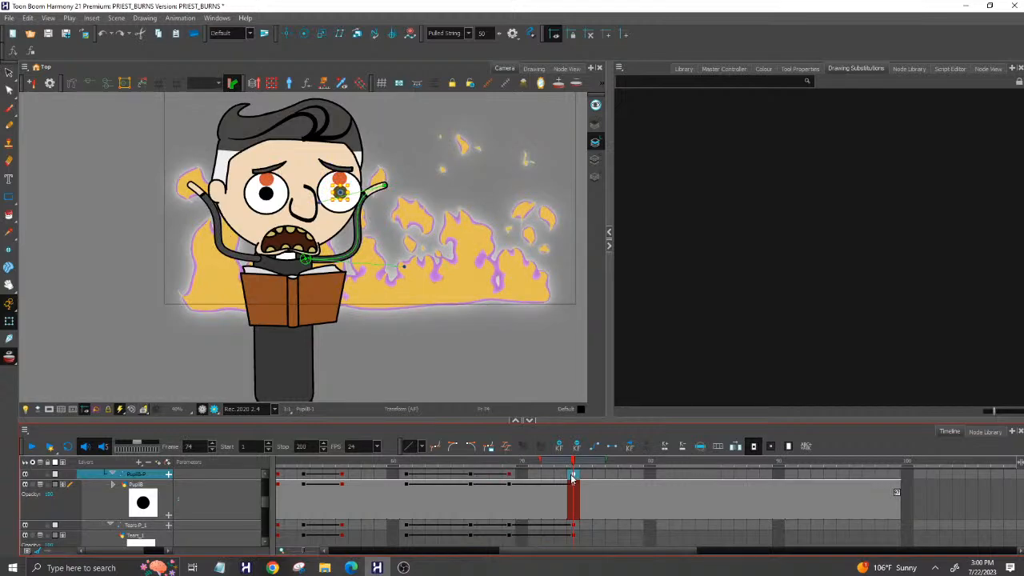
key(ctrl+shift+z)
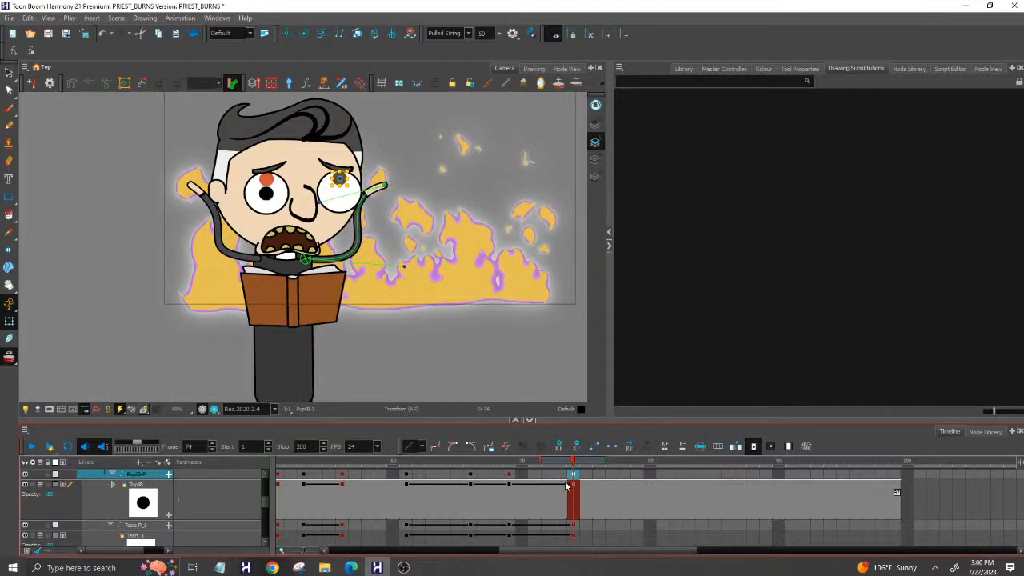
Copy the screen-left pupil's raised position from its peg keyframe at frame 69 to frame 74, and compare the two frames.
click(509, 477)
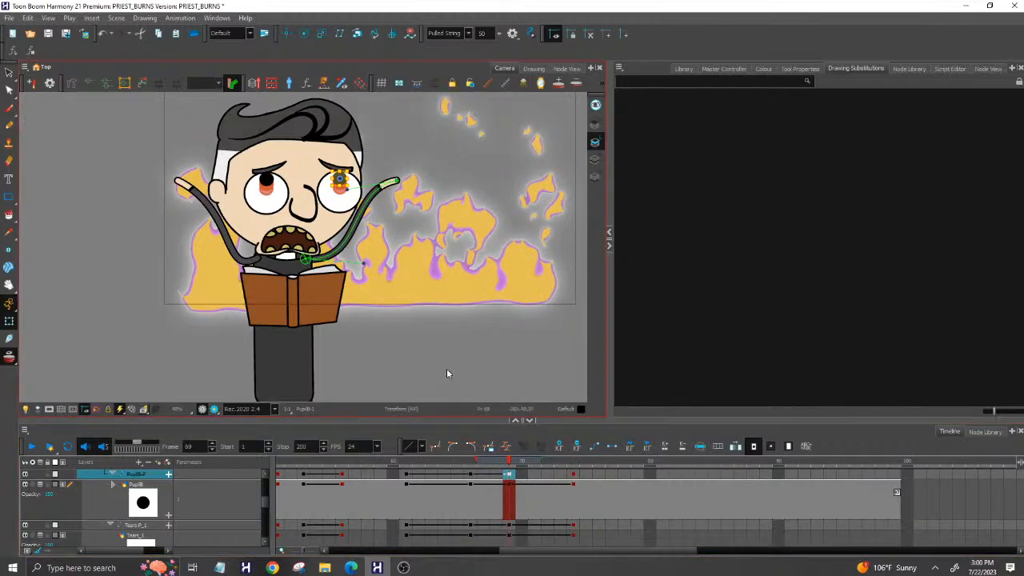
click(265, 183)
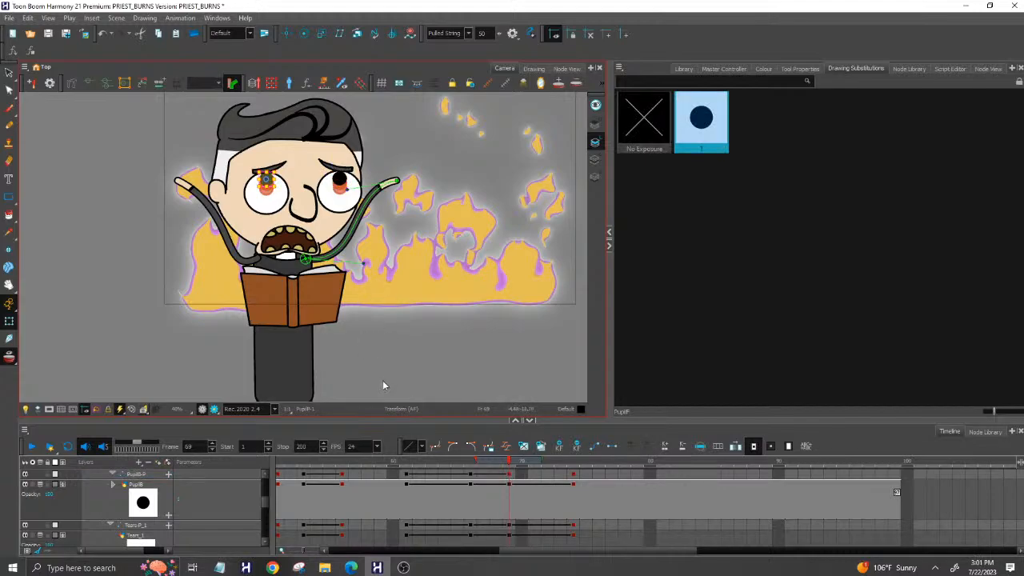
click(410, 504)
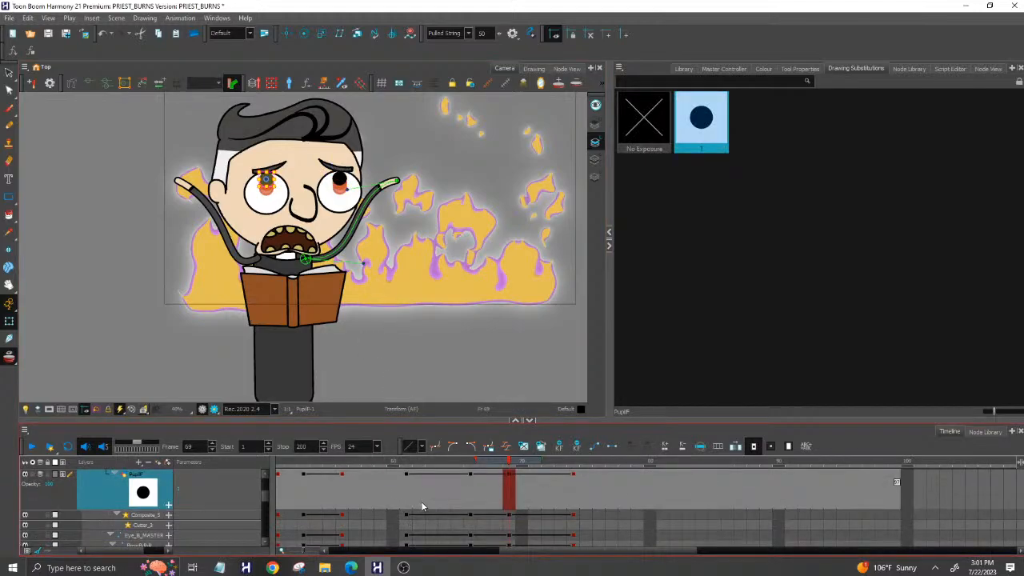
click(509, 479)
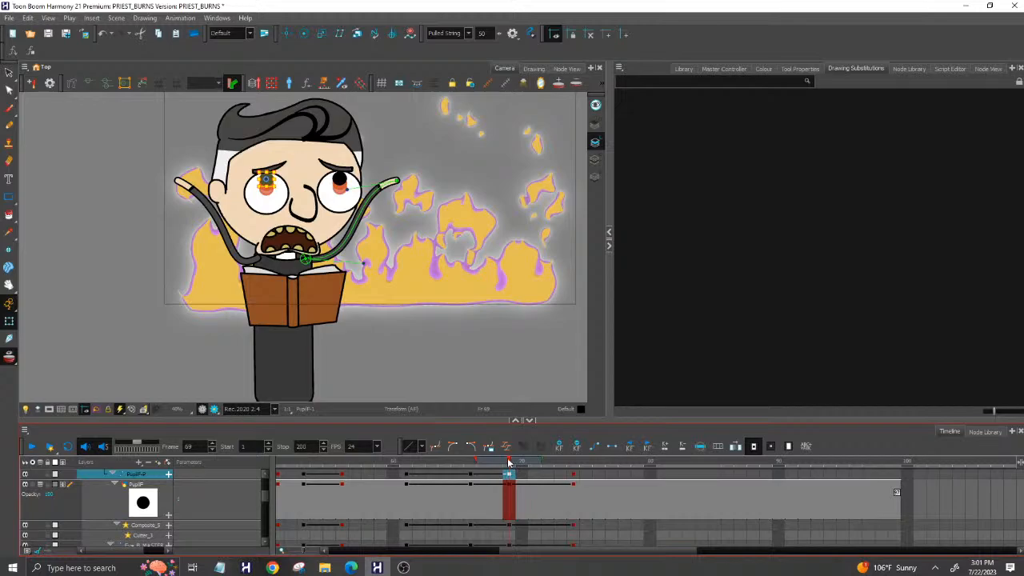
mouse_move(509, 462)
mouse_down()
mouse_move(576, 462)
mouse_move(515, 460)
mouse_up()
click(574, 476)
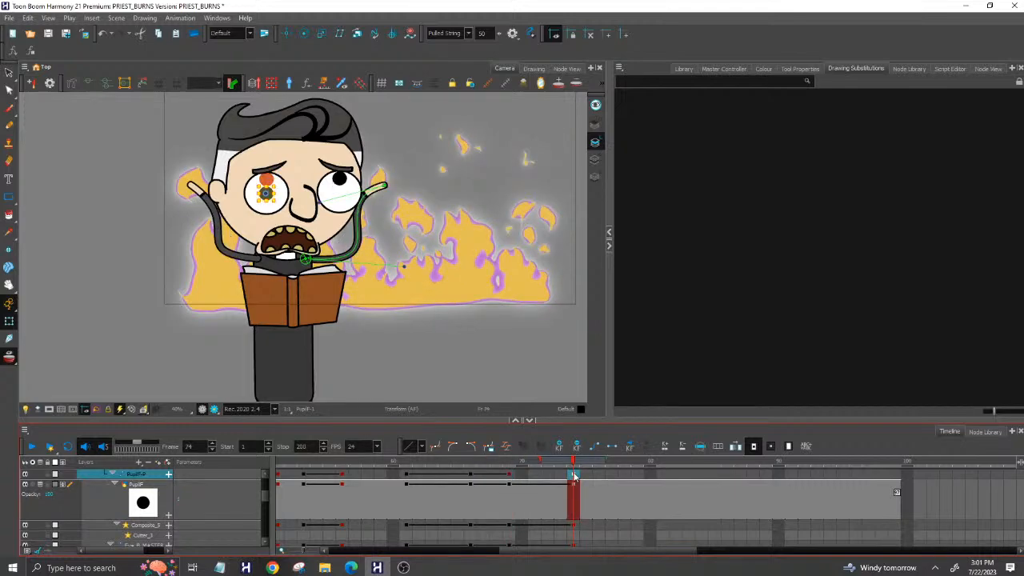
click(510, 464)
mouse_move(510, 464)
mouse_down()
mouse_move(583, 463)
mouse_move(456, 462)
mouse_move(560, 464)
mouse_move(511, 460)
mouse_up()
click(507, 464)
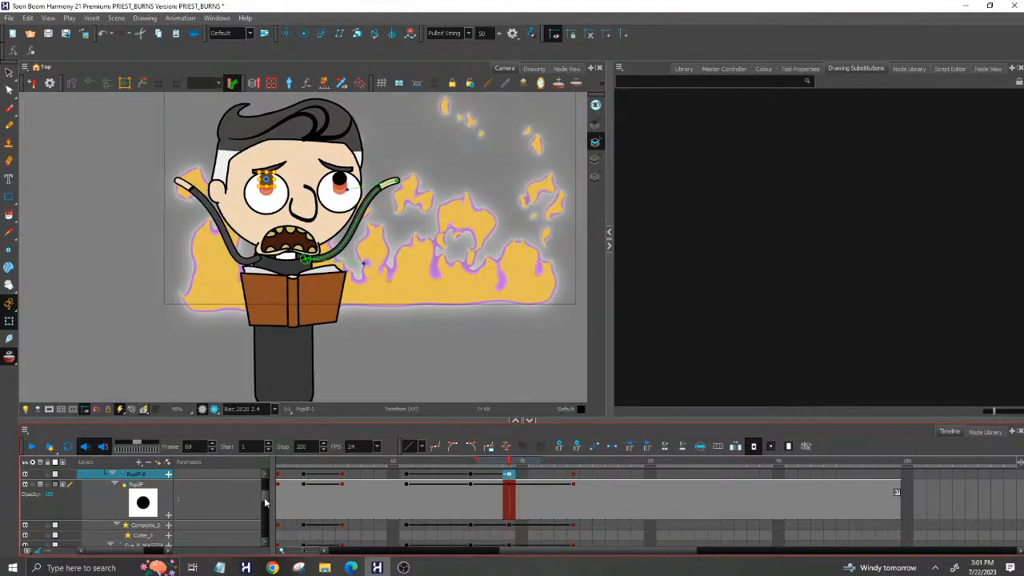
Collapse the FUNERAL_EXTRA_FATHER layer group and copy its keyframes from frames 69 to 74 to start again at frame 78.
drag(265, 497, 268, 485)
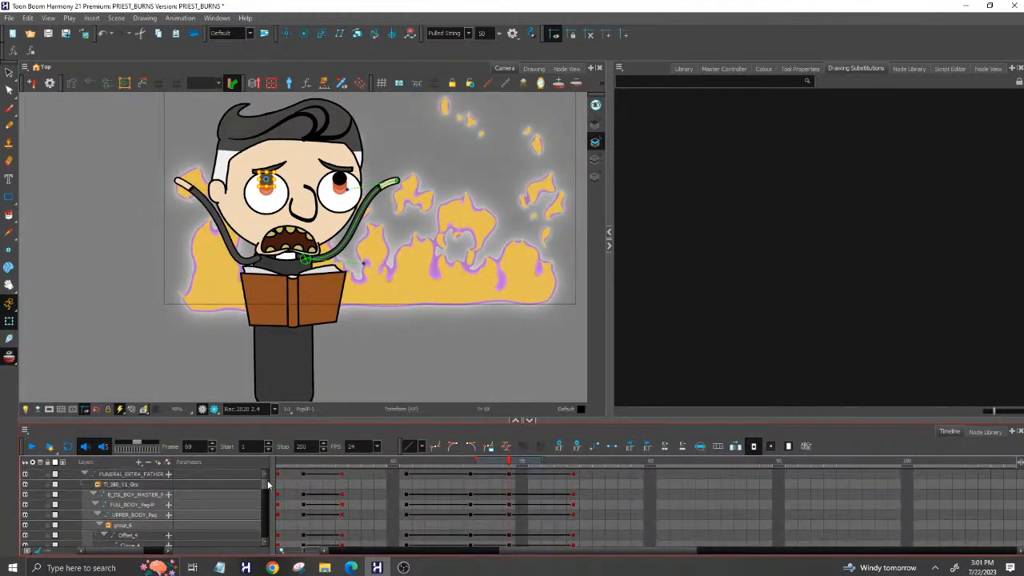
click(84, 474)
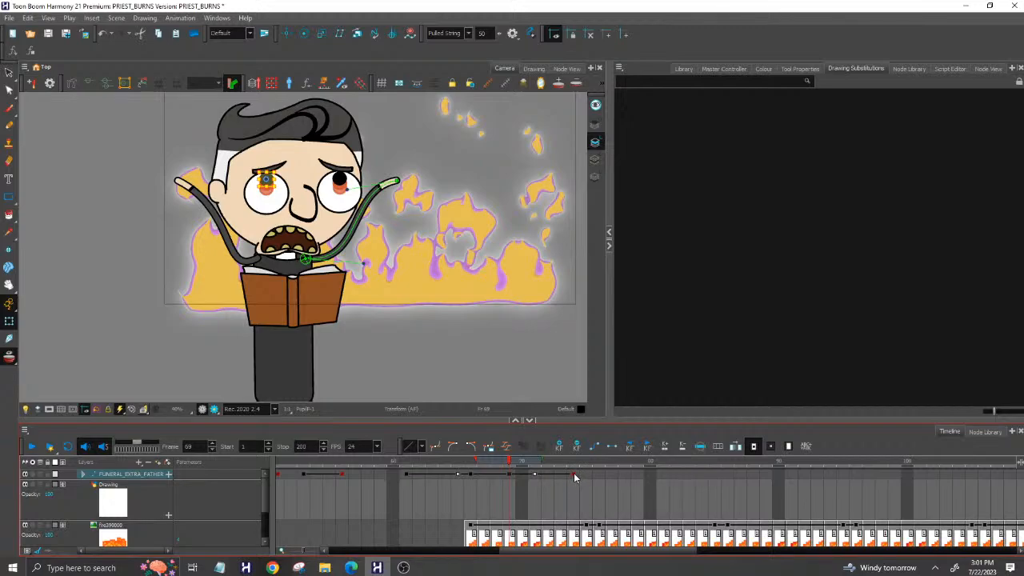
drag(574, 477, 512, 478)
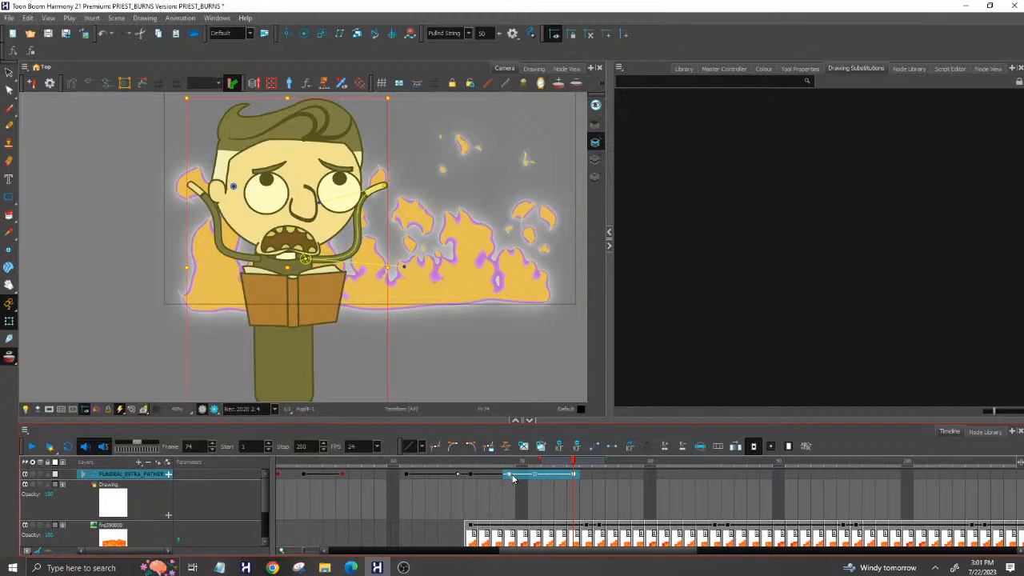
click(575, 477)
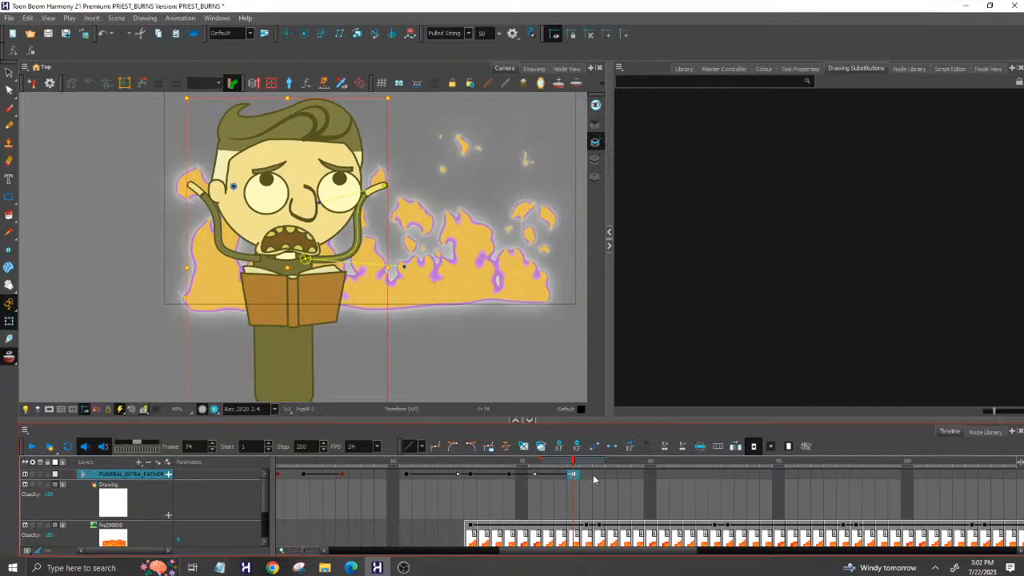
click(625, 478)
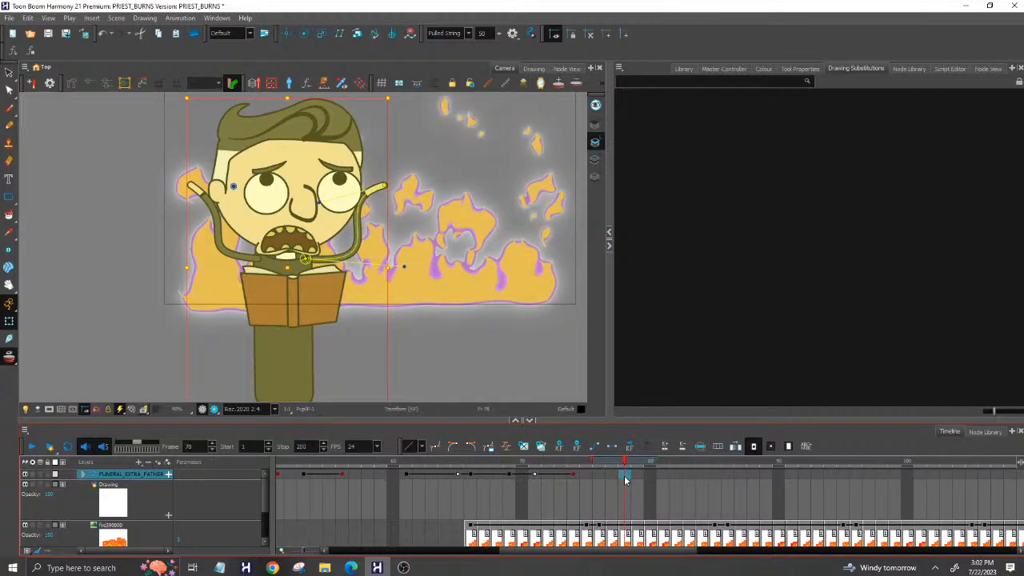
key(ctrl+v)
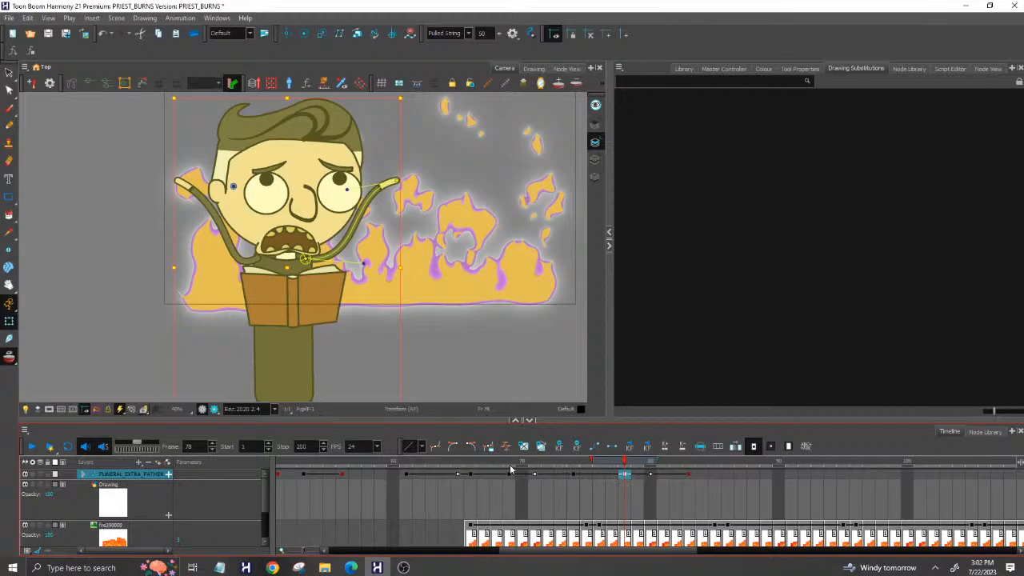
Preview the repeated arm flailing, and shift the pasted group of keyframes earlier so it starts at frame 74.
mouse_move(502, 460)
mouse_down()
mouse_move(617, 465)
mouse_move(657, 478)
mouse_move(506, 477)
mouse_up()
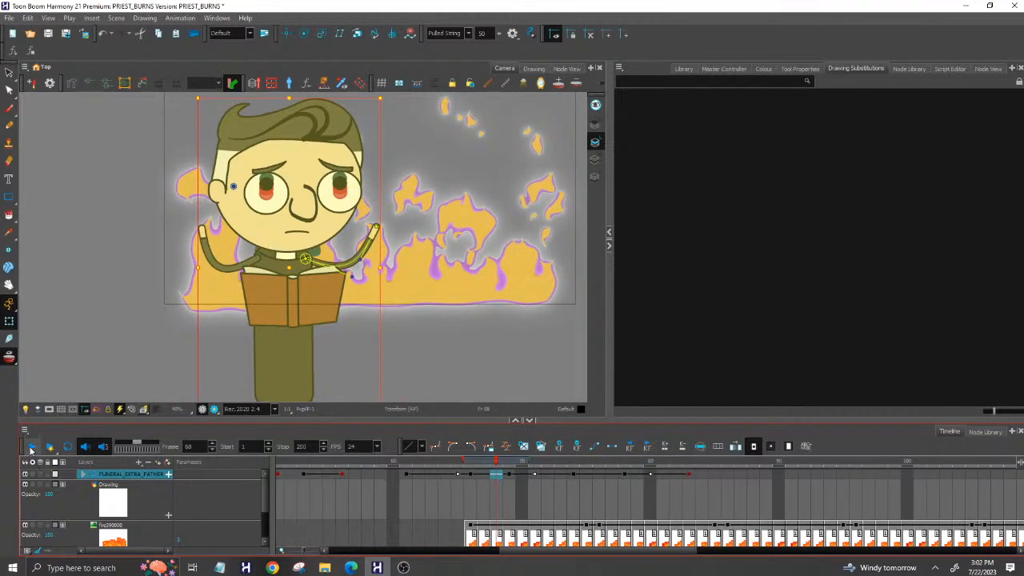
click(31, 447)
click(31, 448)
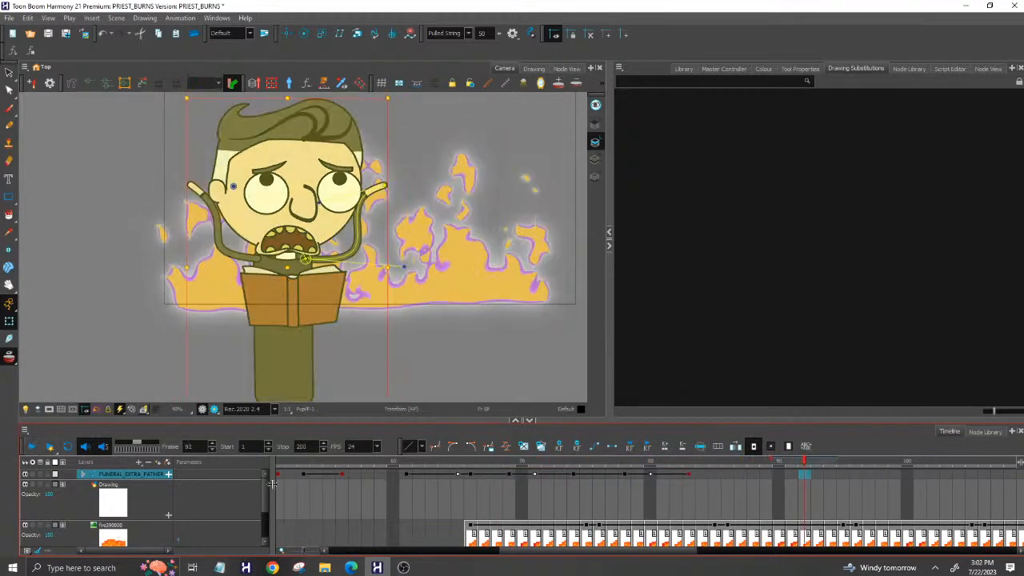
click(451, 464)
drag(451, 464, 578, 475)
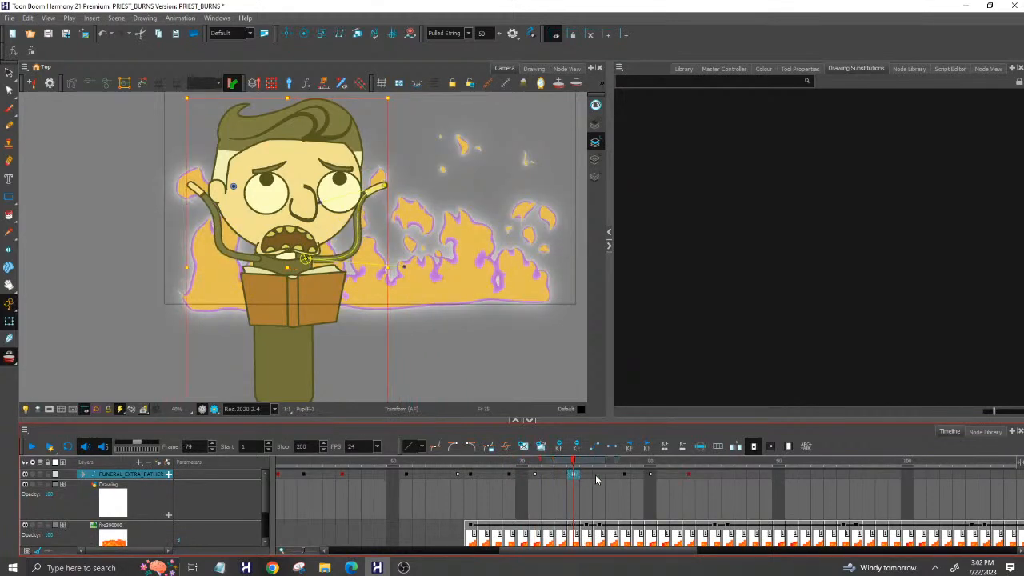
click(625, 475)
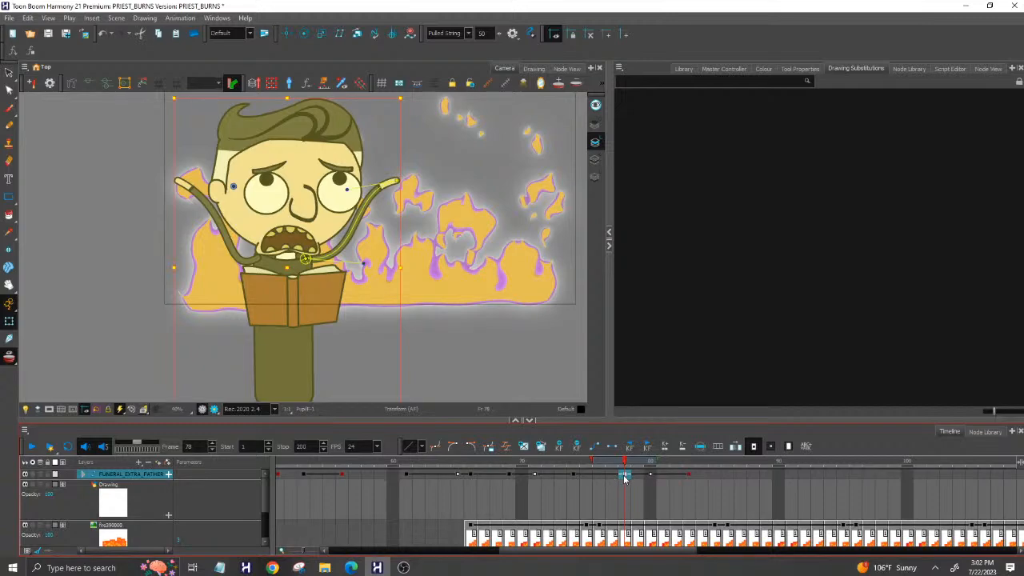
shift+click(690, 477)
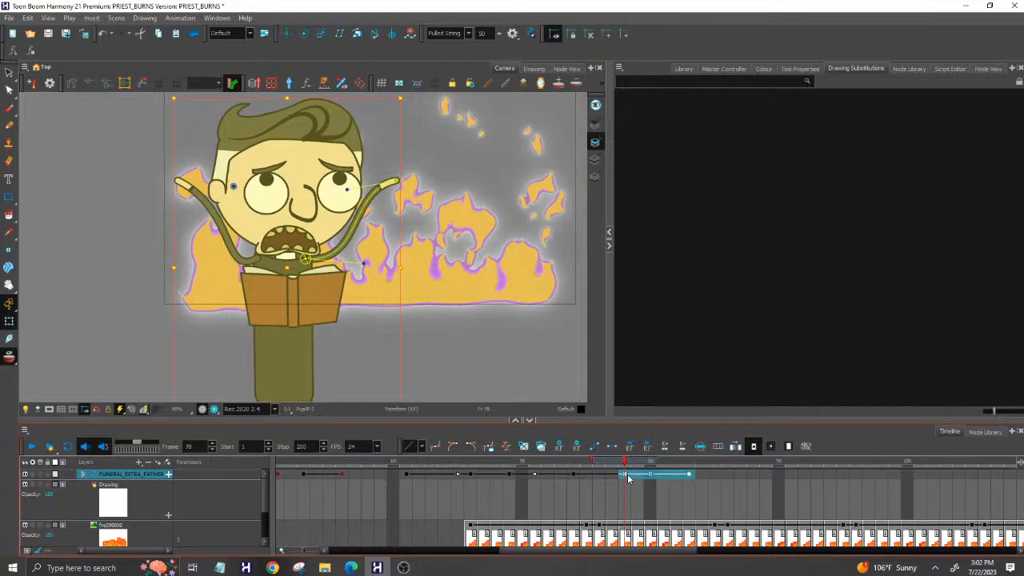
drag(625, 476, 574, 477)
Extend the priest's flailing cycle by pasting the copied keyframes at frames 79, 84, 89 and 94.
click(498, 464)
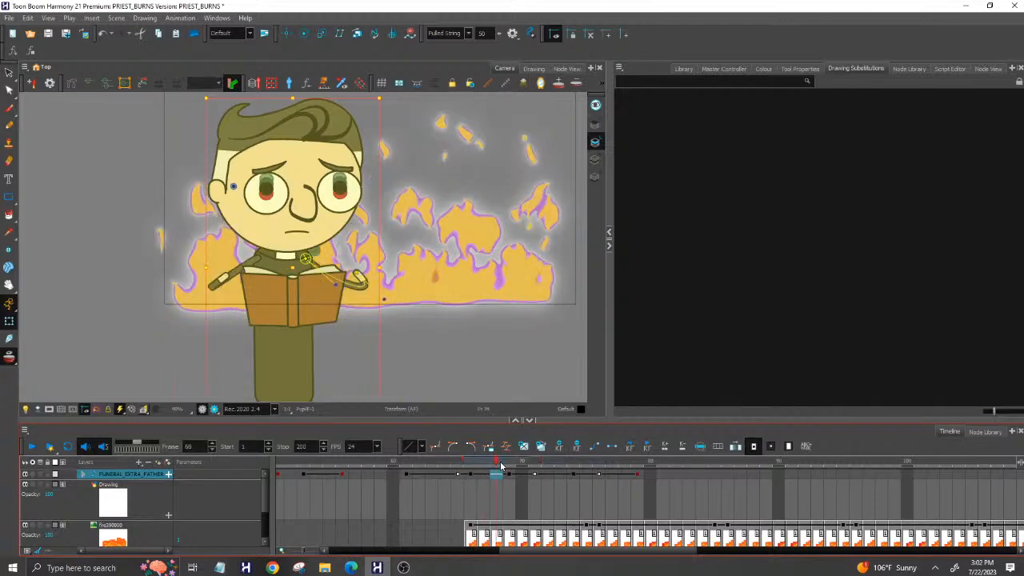
drag(500, 465, 637, 475)
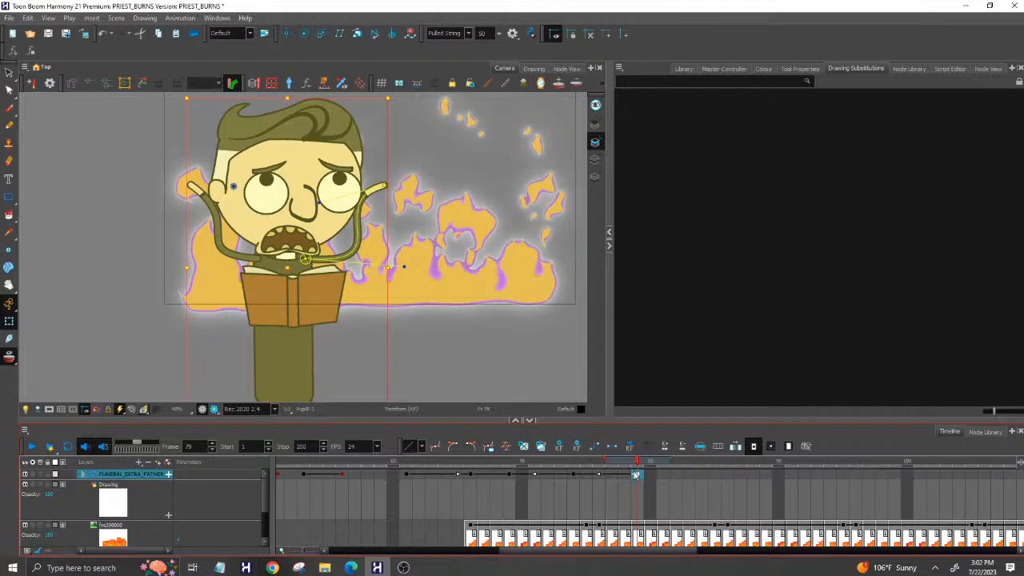
click(699, 476)
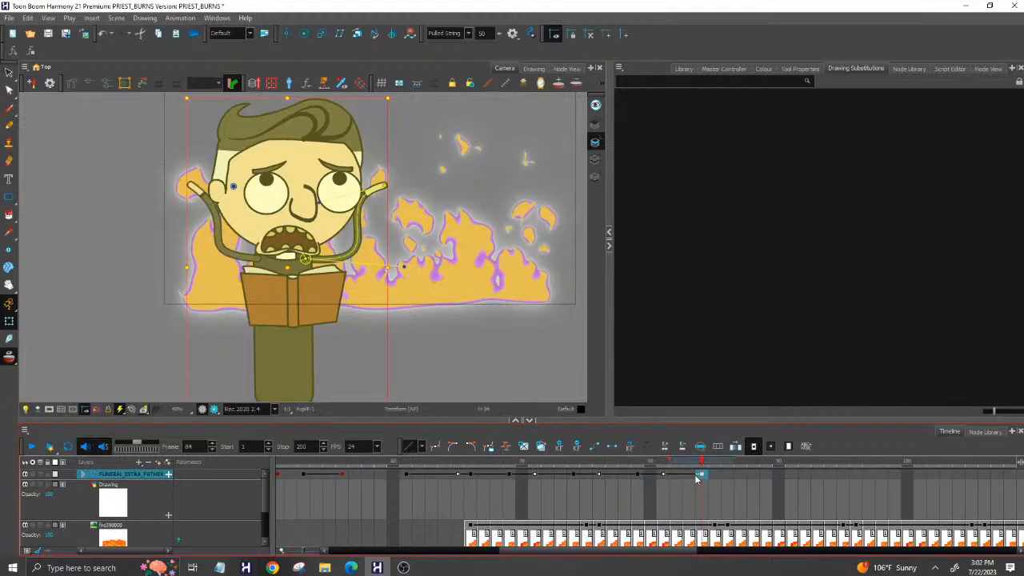
click(767, 476)
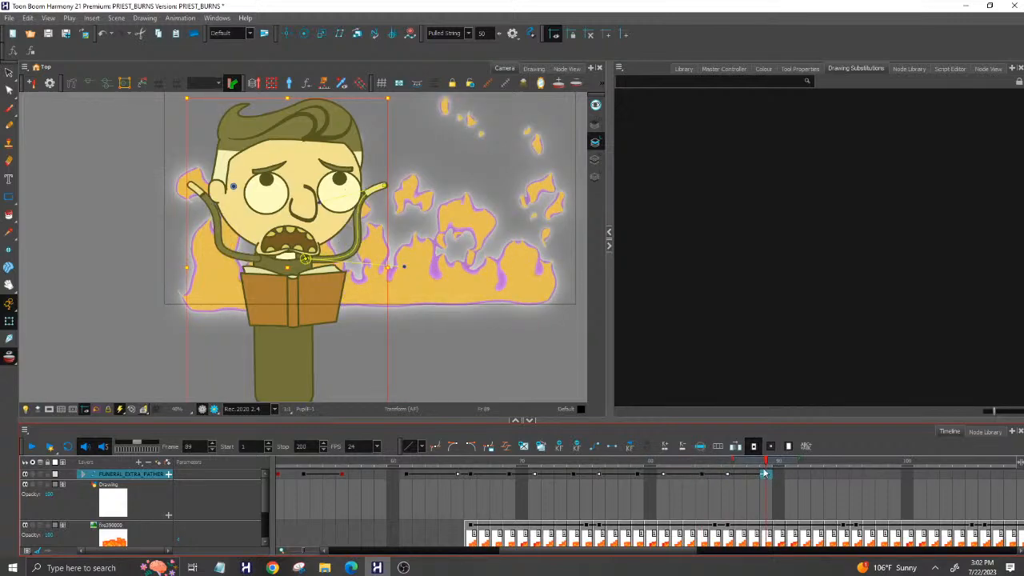
key(ctrl+v)
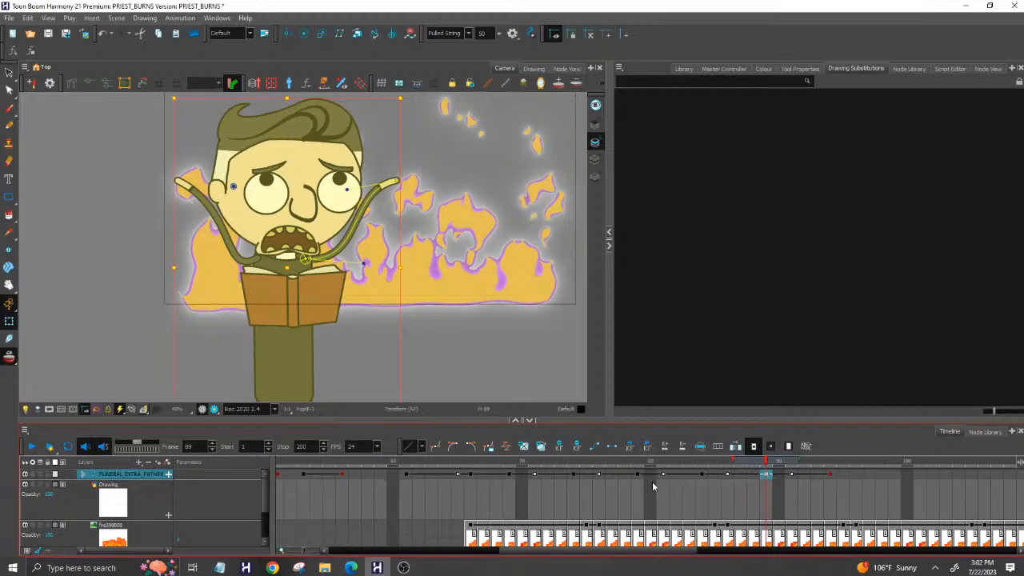
click(828, 475)
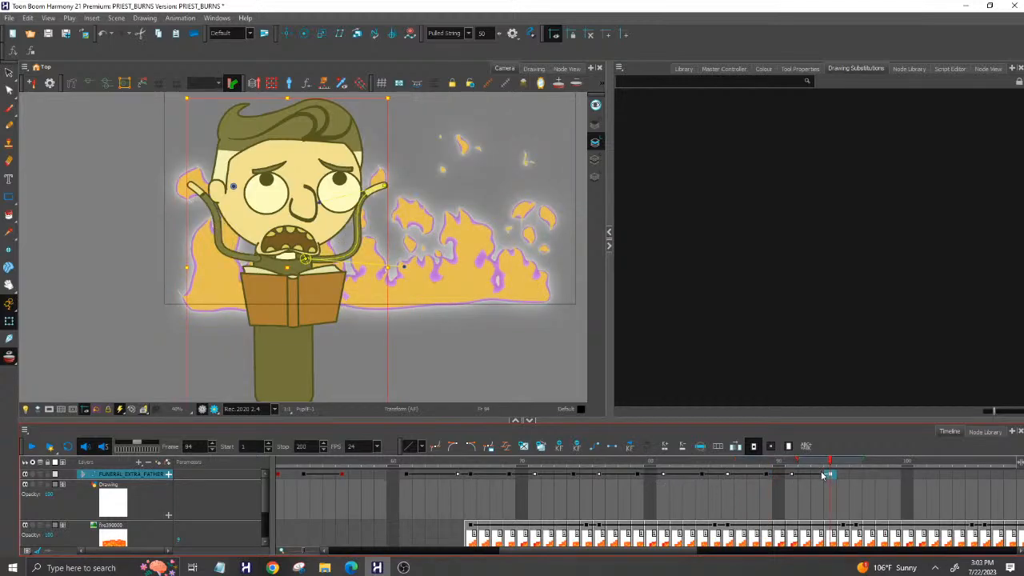
key(ctrl+v)
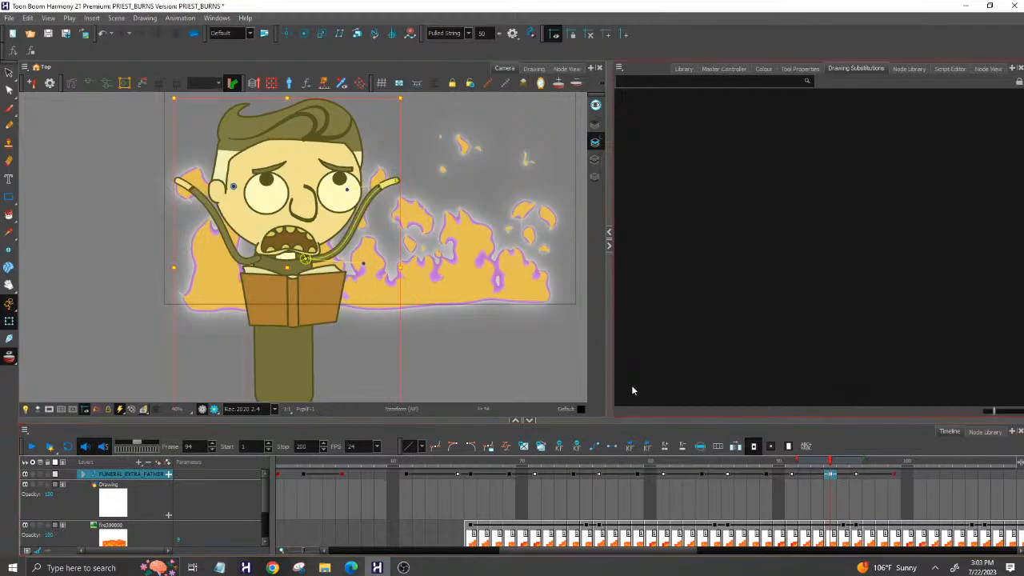
Play the extended animation, go to the priest's last keyframe at frame 99, and set the playback stop there.
click(31, 447)
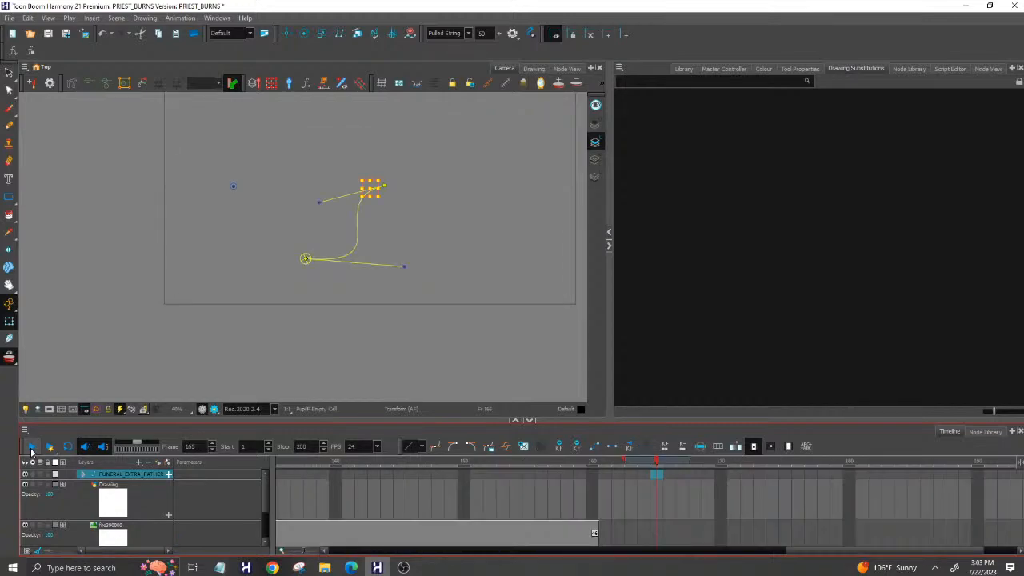
click(292, 554)
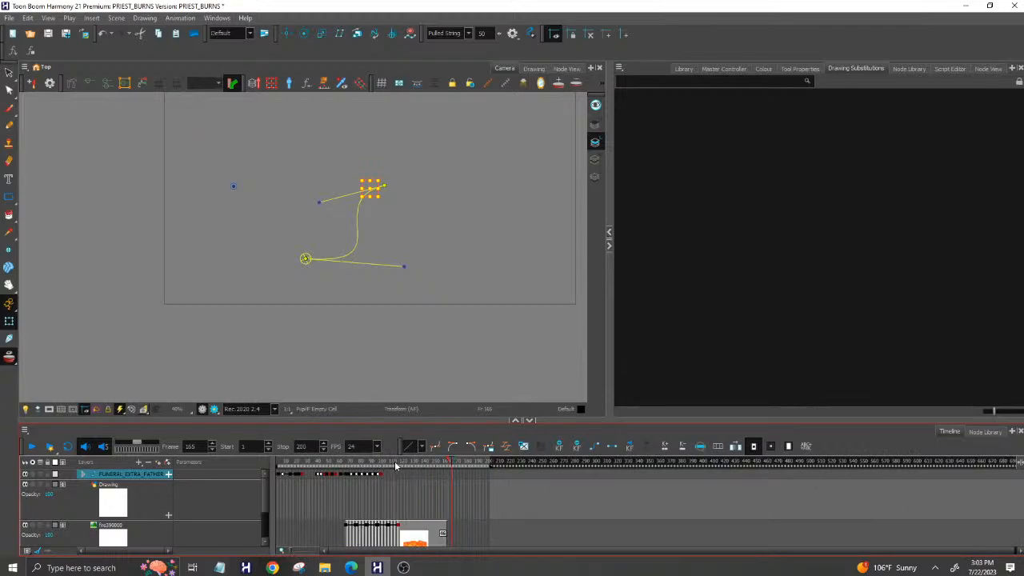
mouse_move(395, 465)
mouse_down()
mouse_move(379, 464)
mouse_move(389, 464)
mouse_up()
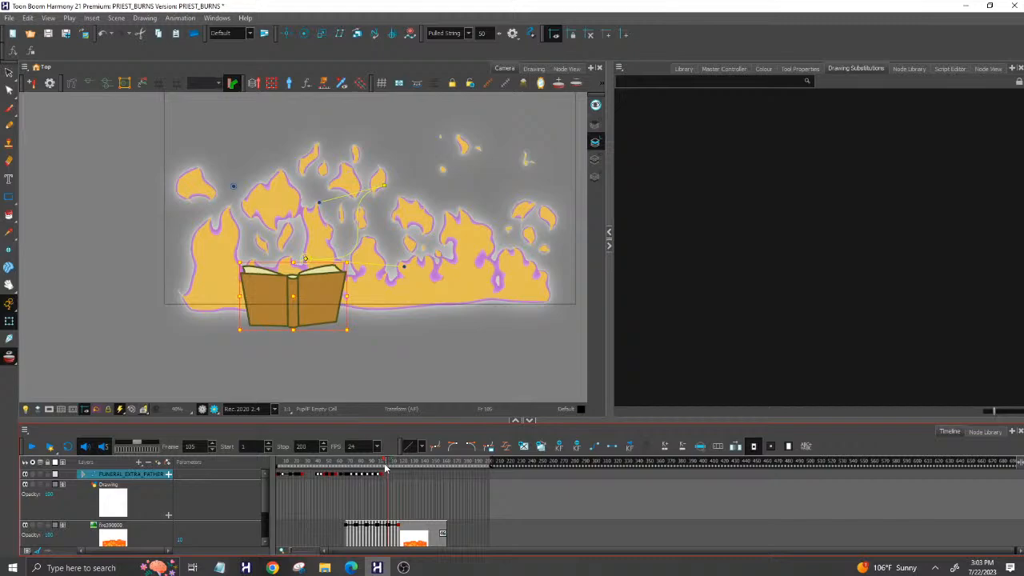
click(383, 472)
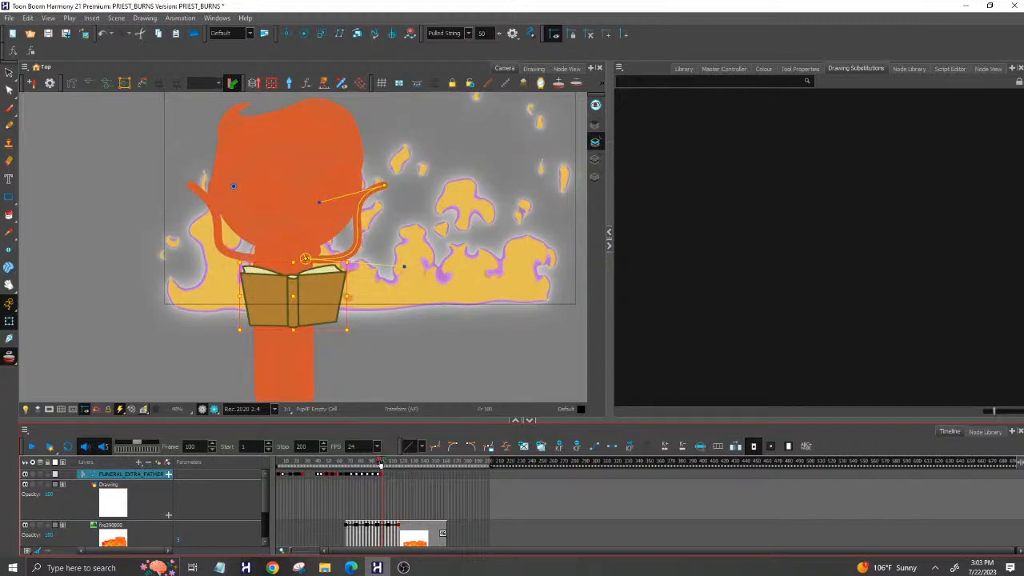
click(300, 552)
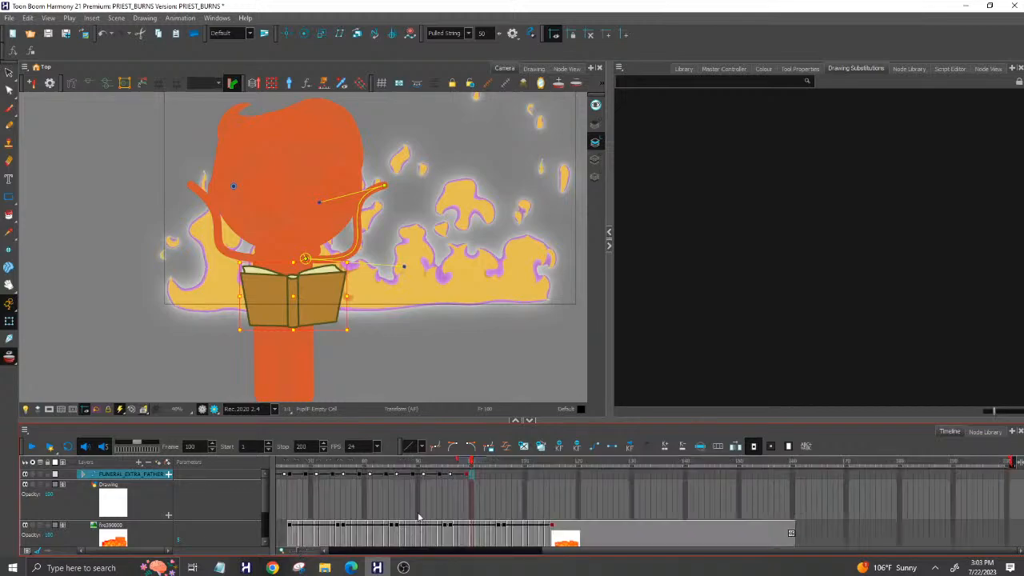
click(464, 469)
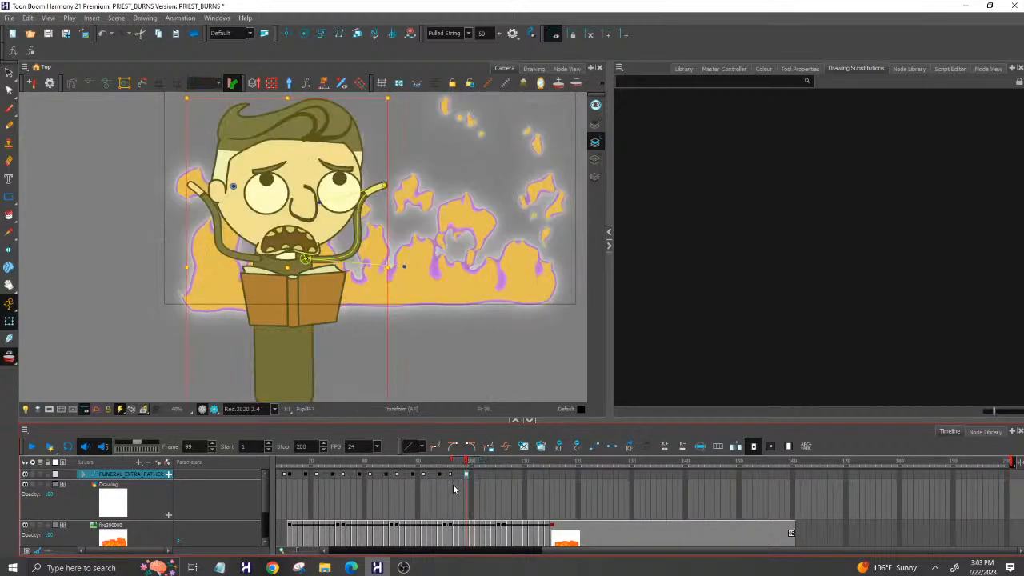
click(285, 446)
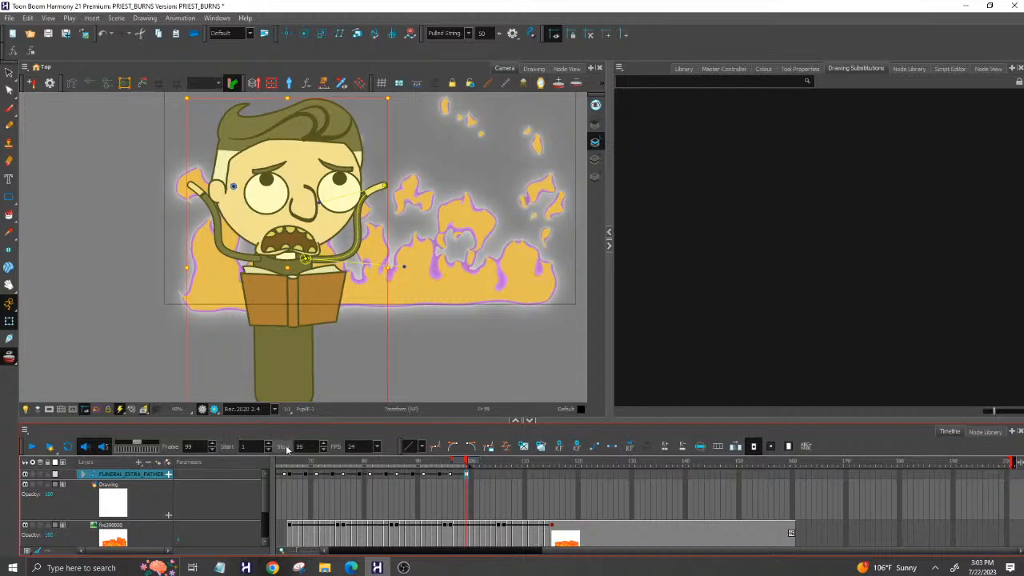
Play the whole scene from frame 1 to 99 to review the cut to fire and the priest's burning reaction.
drag(290, 464, 207, 457)
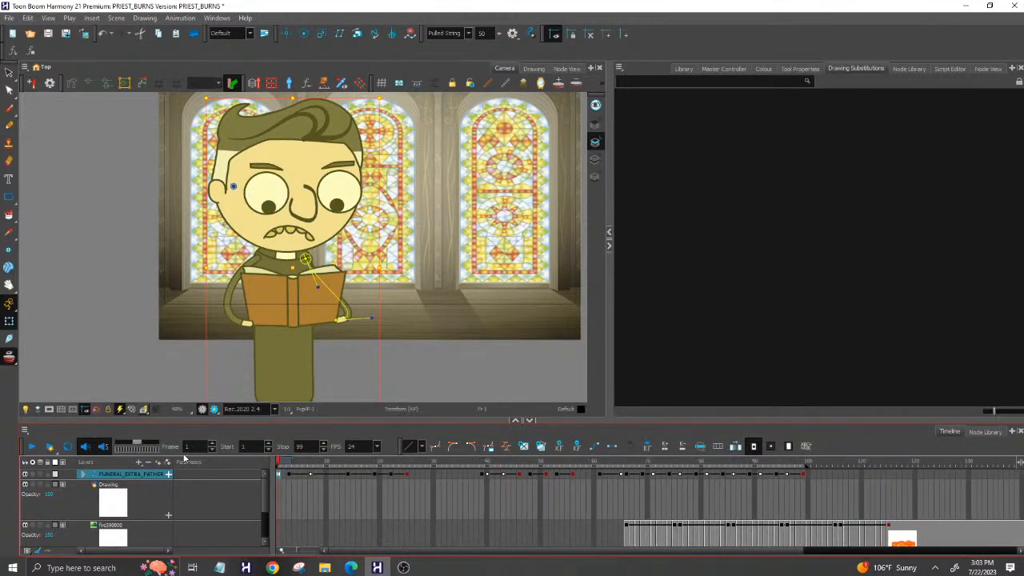
click(31, 448)
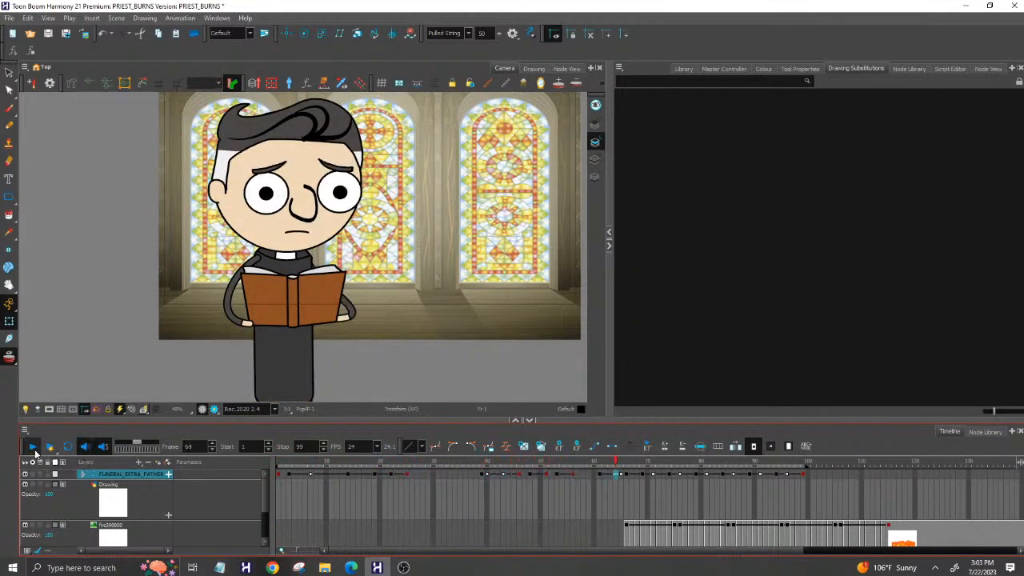
click(31, 449)
drag(289, 465, 205, 471)
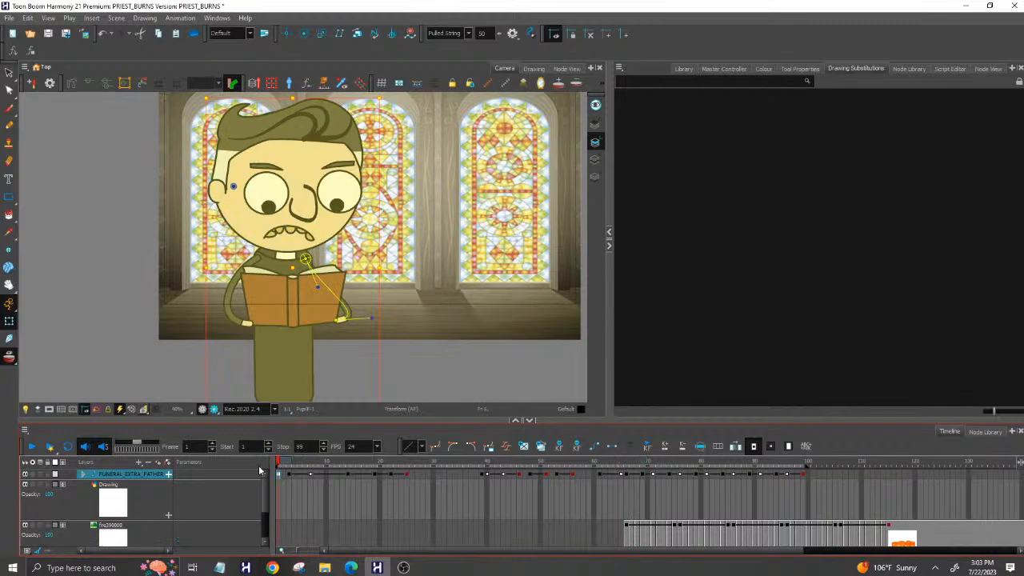
mouse_move(282, 463)
mouse_down()
mouse_move(425, 464)
mouse_move(284, 464)
mouse_up()
click(31, 448)
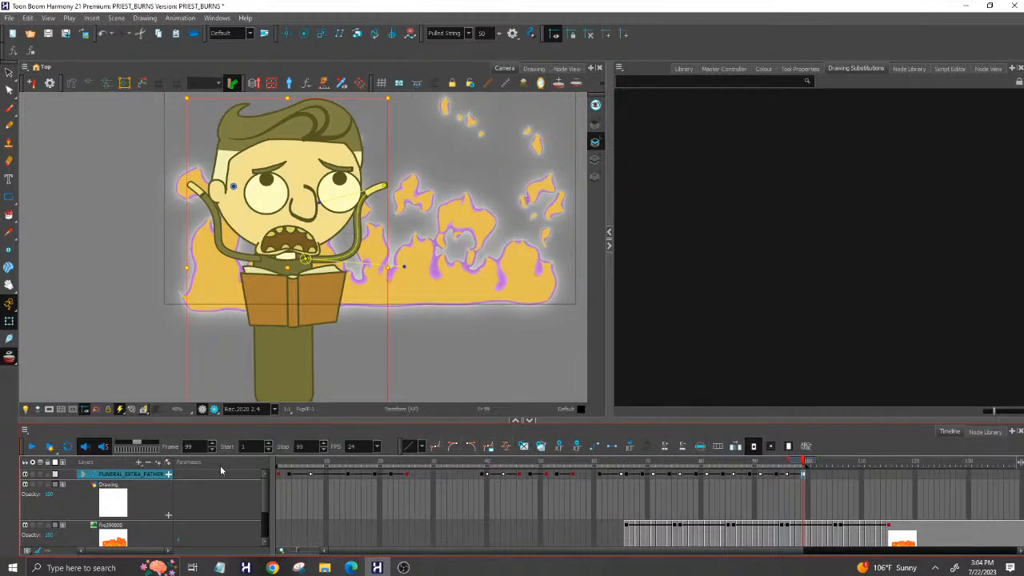
Replay the scene and stop at frame 65, just before the cut to fire.
click(33, 447)
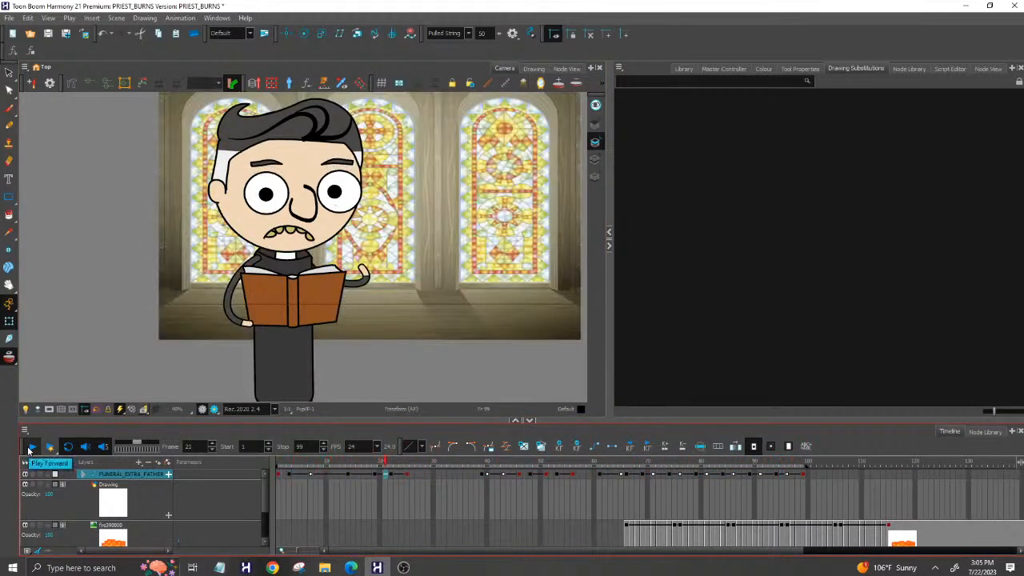
click(31, 447)
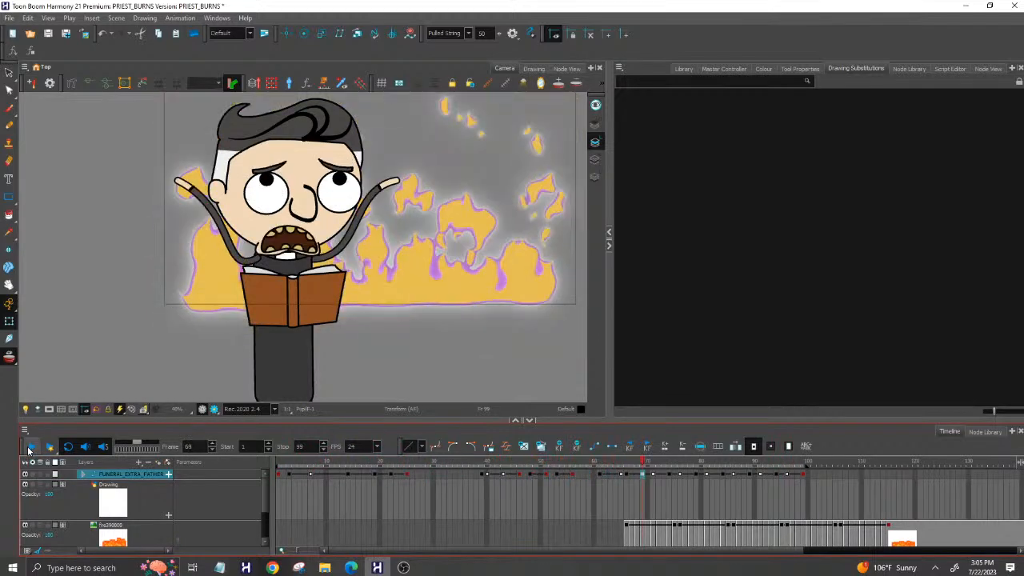
click(623, 463)
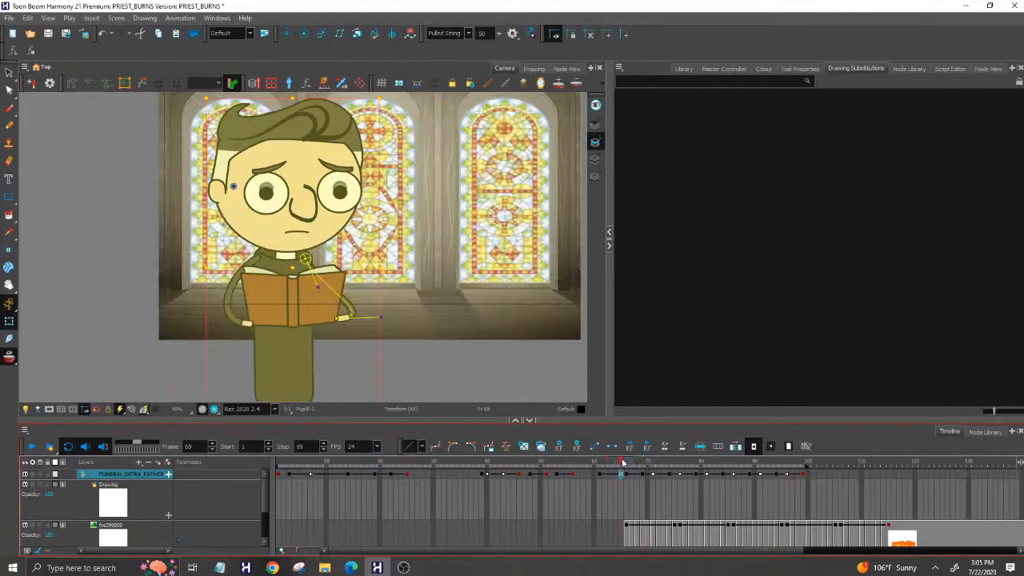
Select the priest's book and check how it looks around the cut to fire, from frame 65 to frame 69.
click(200, 483)
click(277, 310)
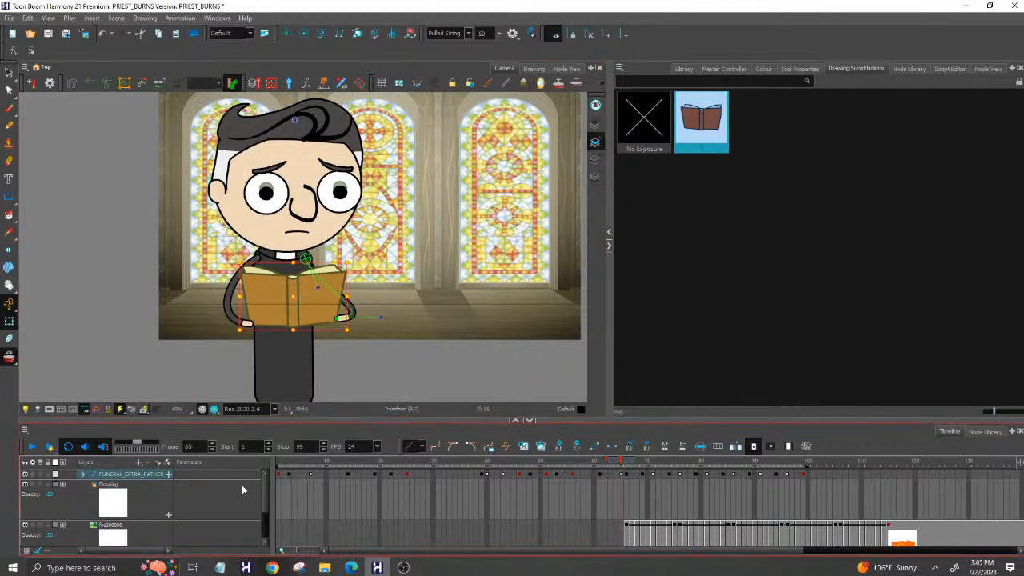
scroll(622, 518, down, 2)
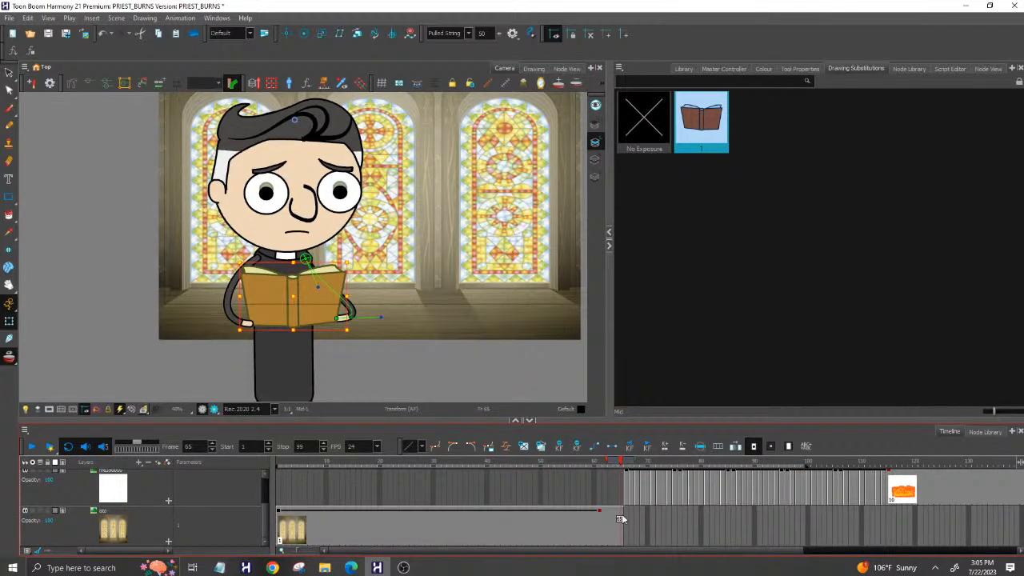
scroll(622, 516, up, 3)
click(621, 506)
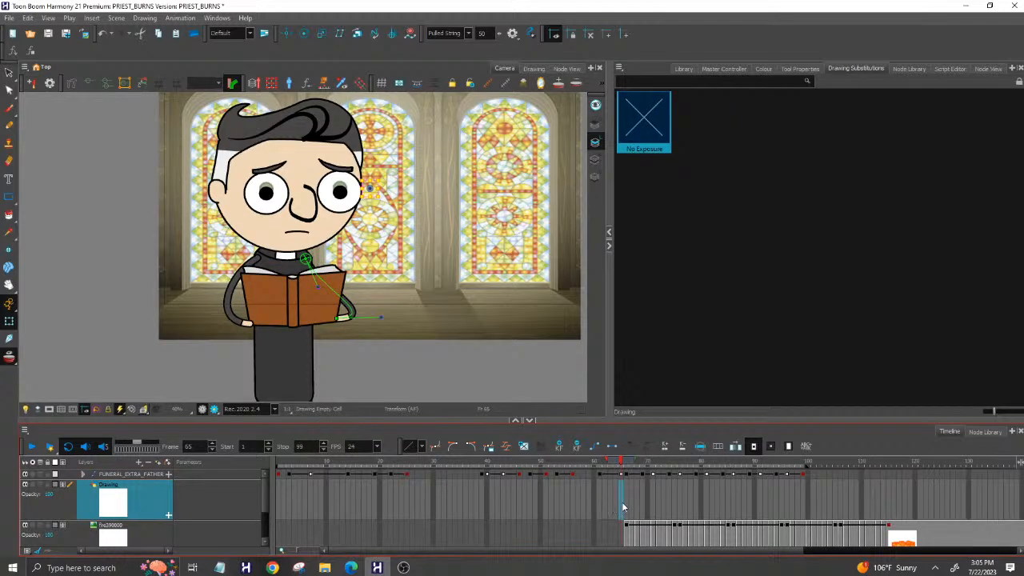
click(625, 500)
click(323, 298)
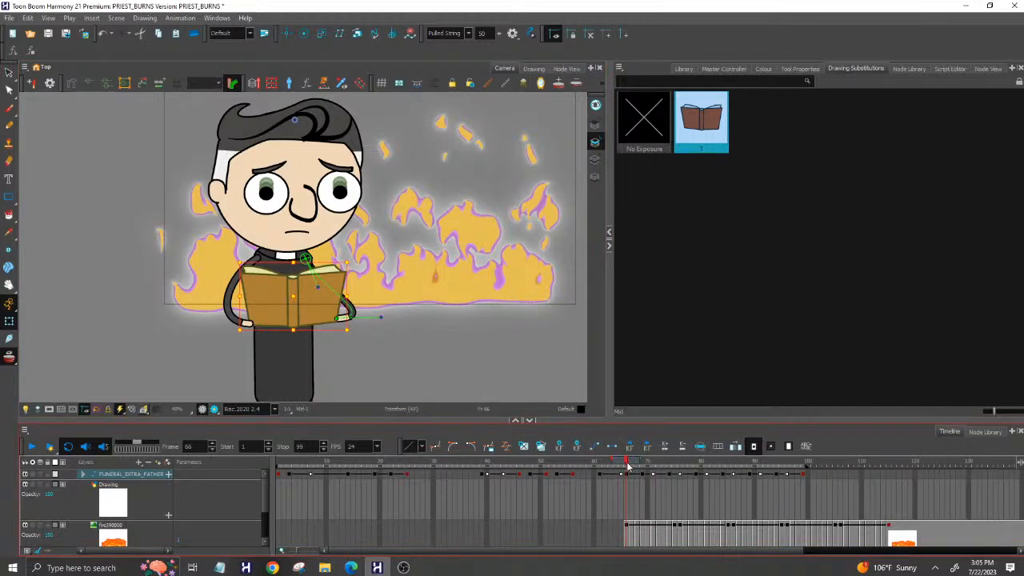
drag(629, 466, 641, 466)
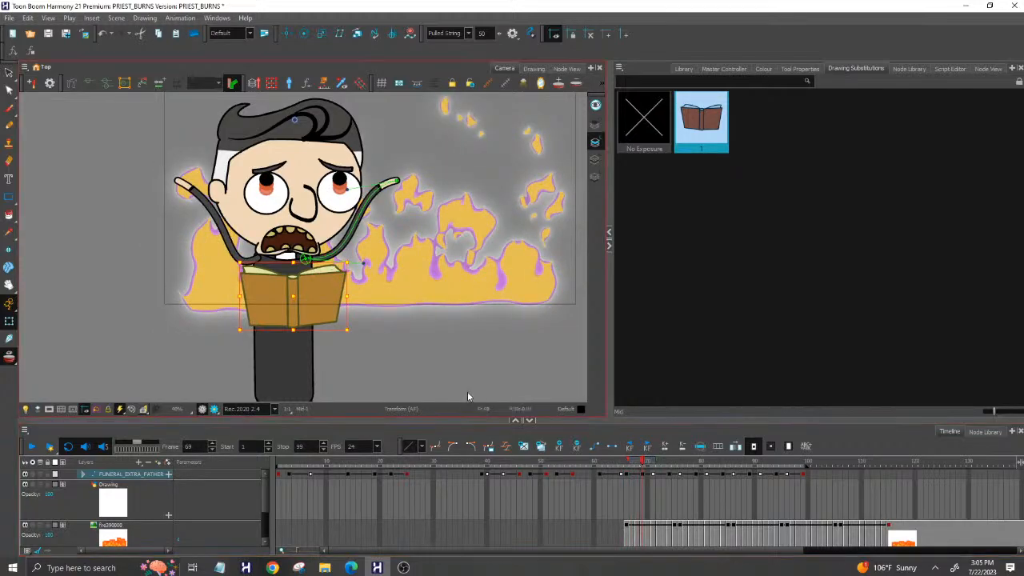
At frame 69, move the book up beside the priest's raised hand and rotate it as if it were thrown.
scroll(353, 284, down, 3)
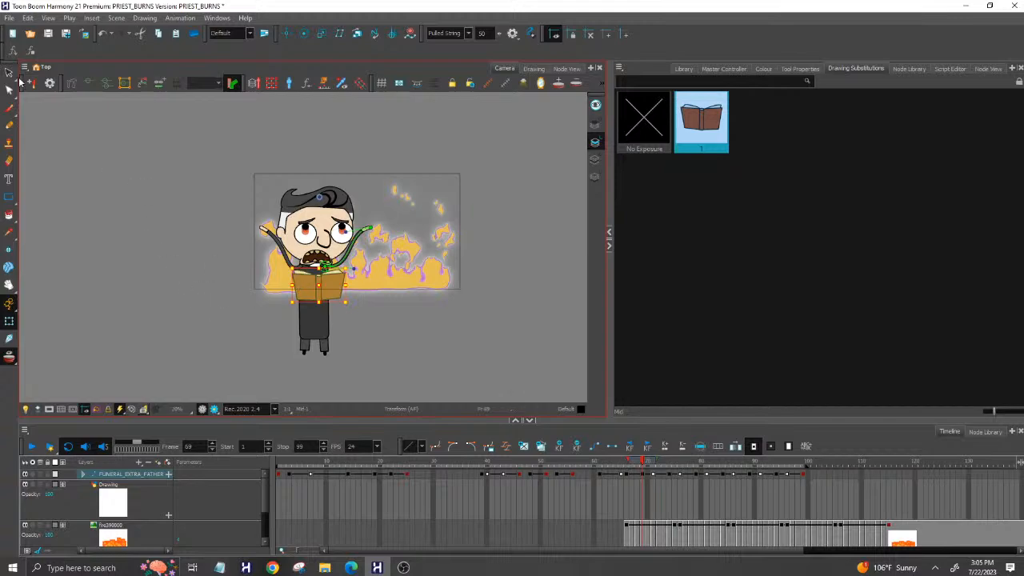
click(9, 73)
click(290, 305)
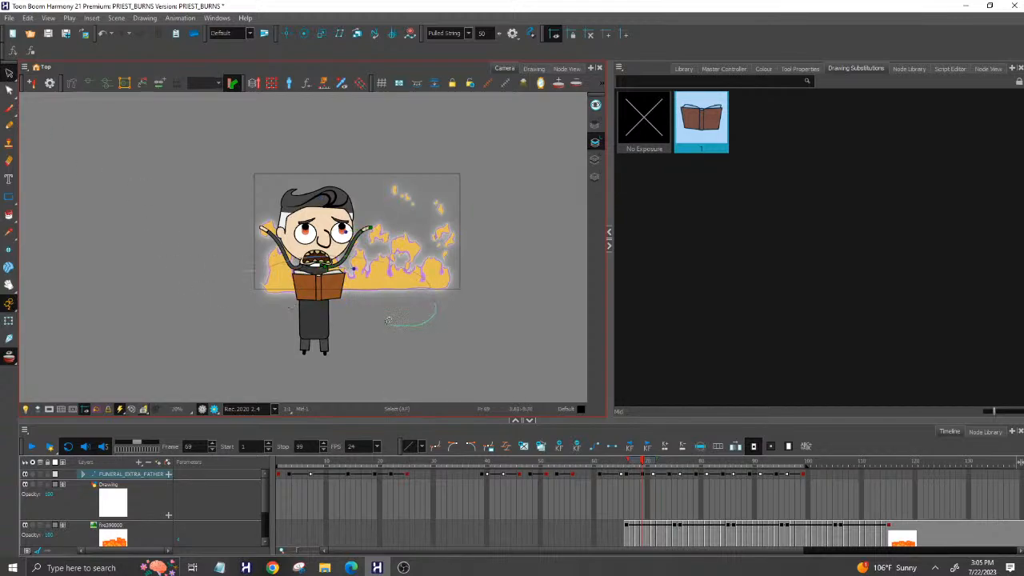
drag(387, 320, 243, 310)
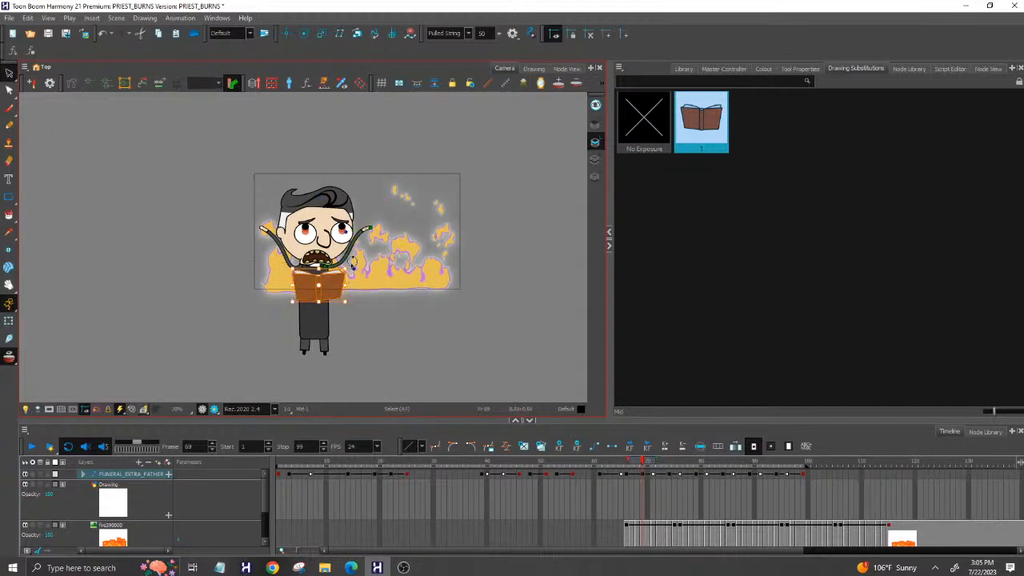
mouse_move(353, 262)
mouse_down()
mouse_move(346, 293)
mouse_move(325, 297)
mouse_move(391, 222)
mouse_up()
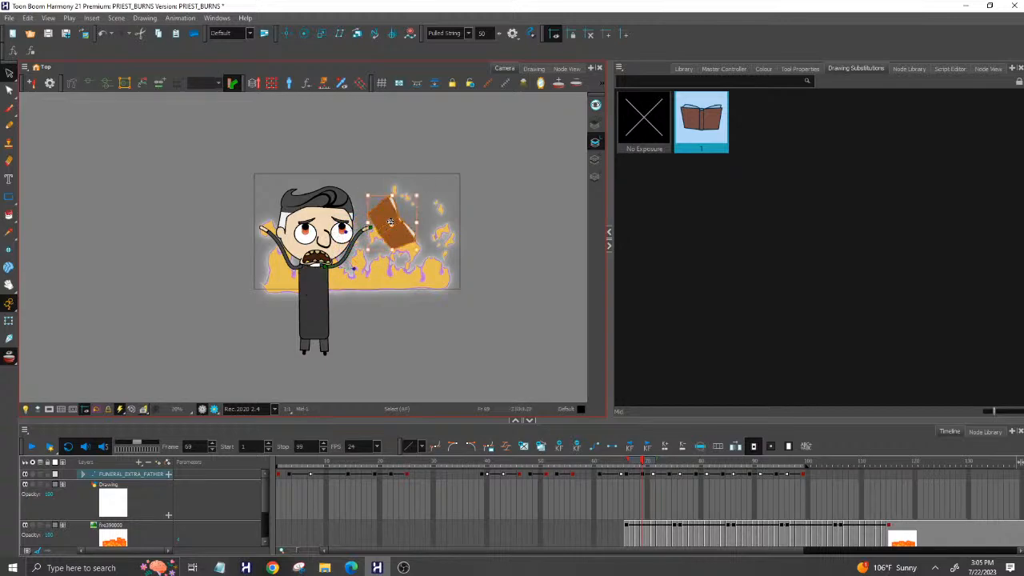
drag(426, 189, 433, 203)
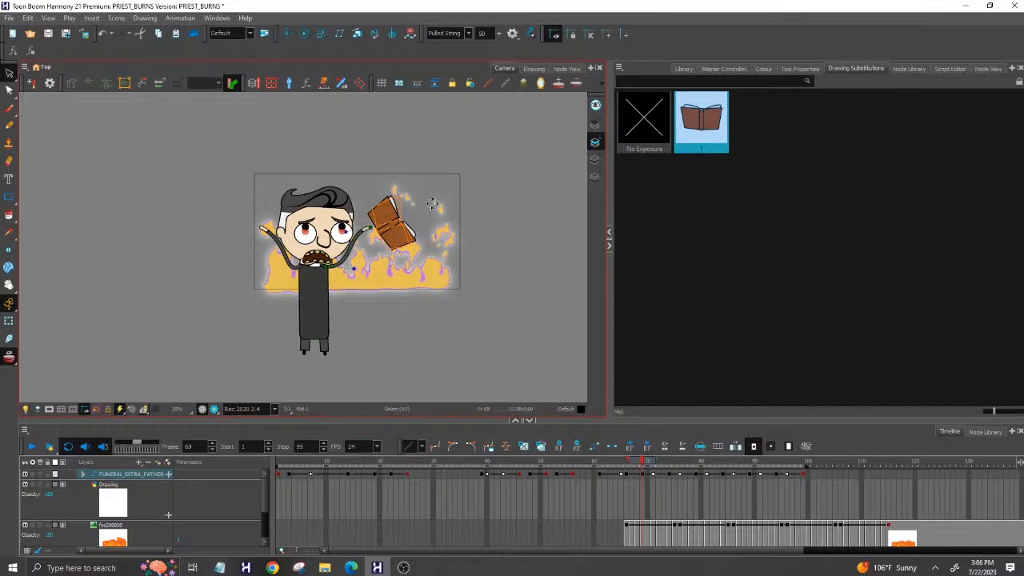
drag(432, 203, 436, 204)
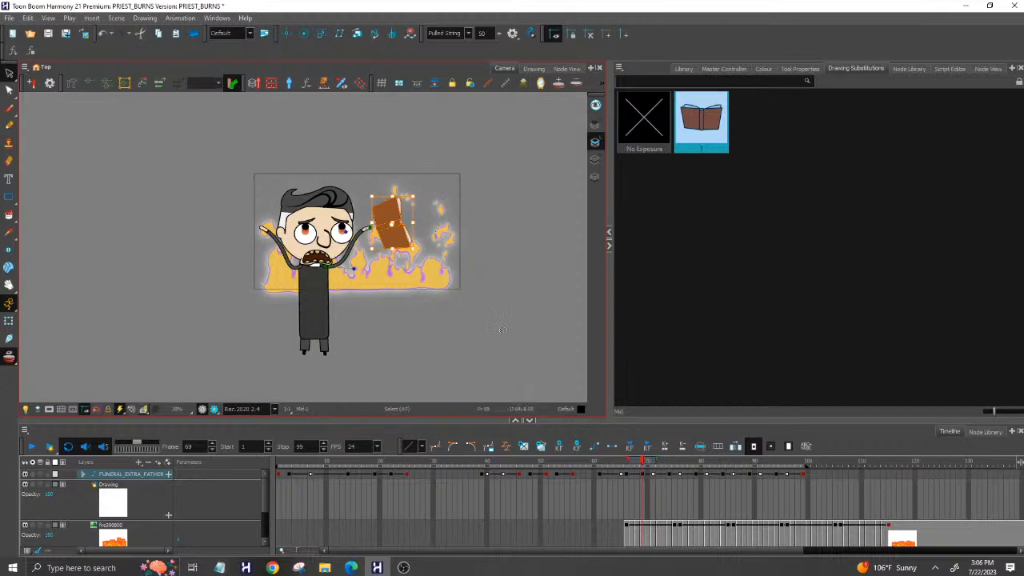
At frame 71, move the book past the upper corner of the camera frame and rotate it further.
drag(643, 462, 653, 463)
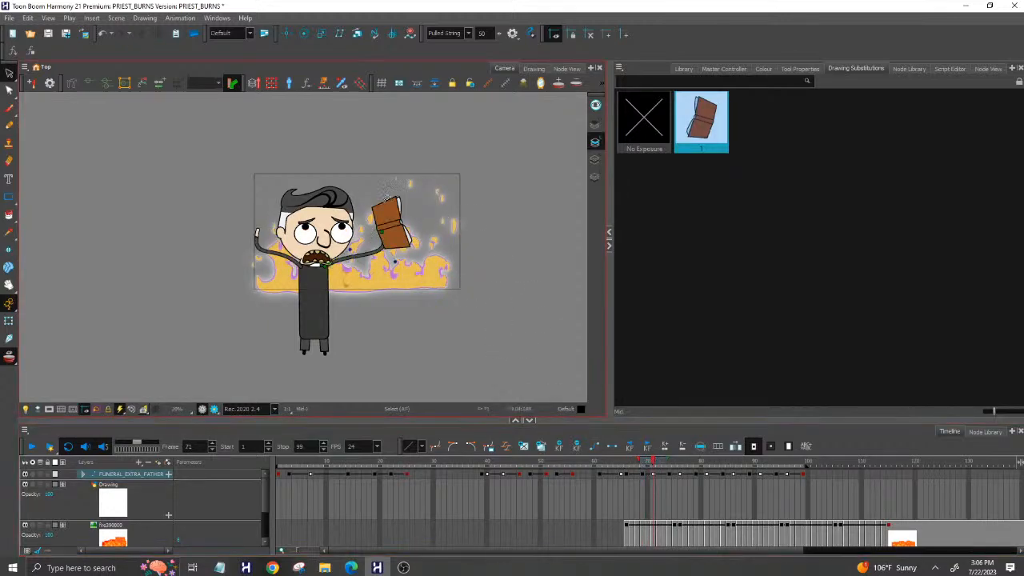
click(394, 220)
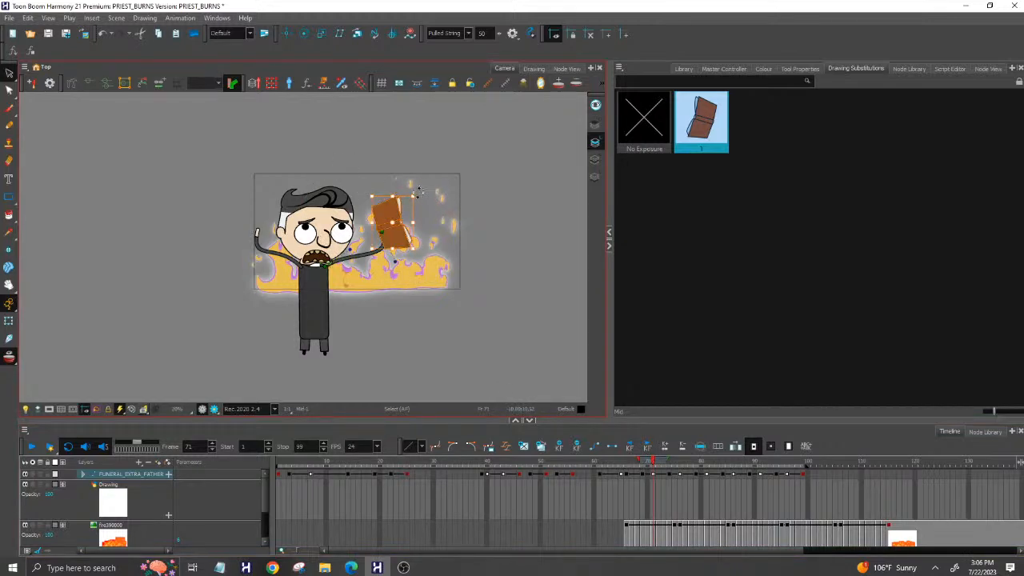
mouse_move(418, 190)
mouse_down()
mouse_move(424, 204)
mouse_move(405, 234)
mouse_move(464, 187)
mouse_up()
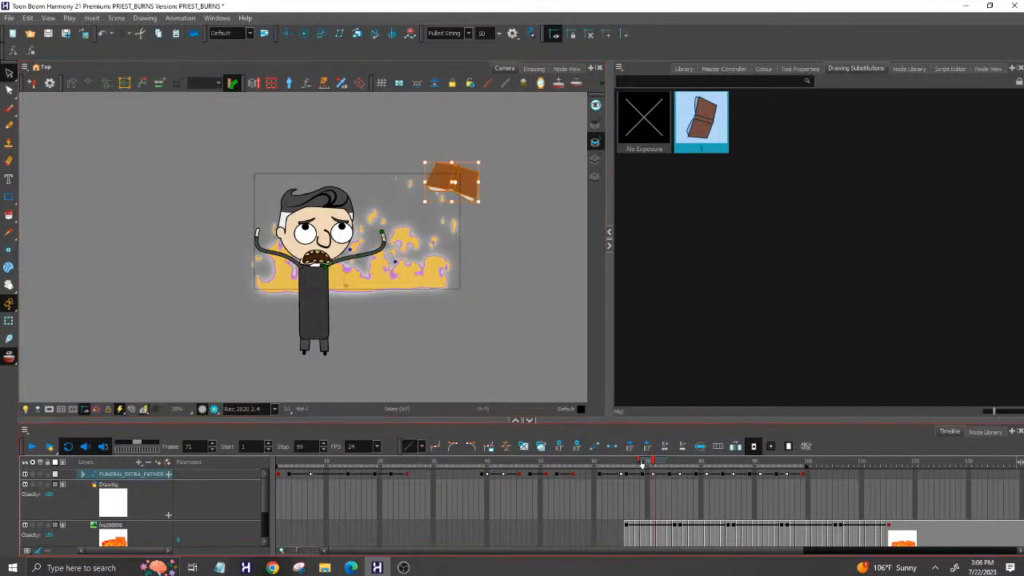
Check the book at frame 62 and undo its thrown positions and rotations until it is back at the priest's chest.
drag(644, 463, 605, 463)
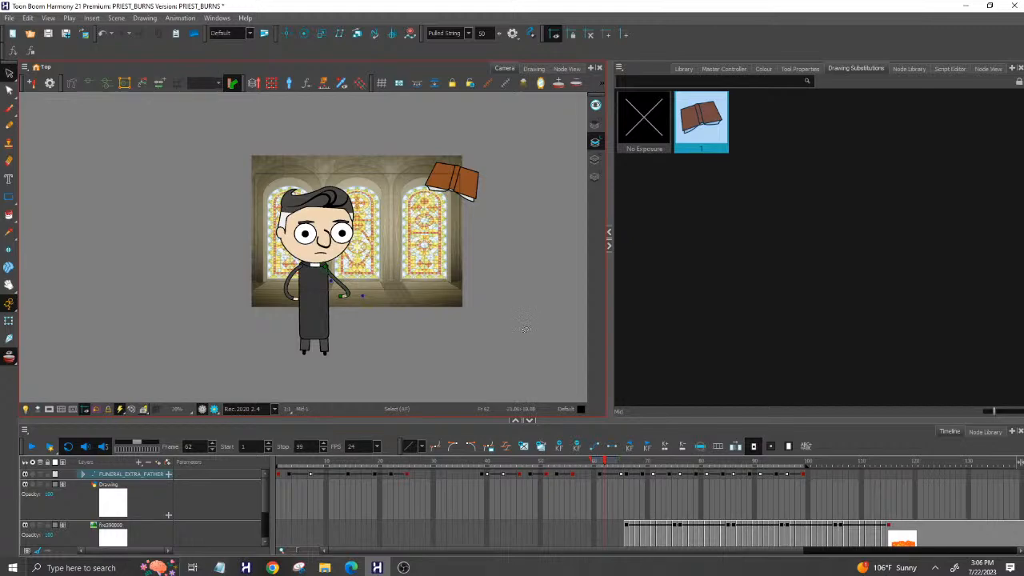
key(ctrl+z)
key(ctrl+z)
key(ctrl+z)
key(ctrl+z)
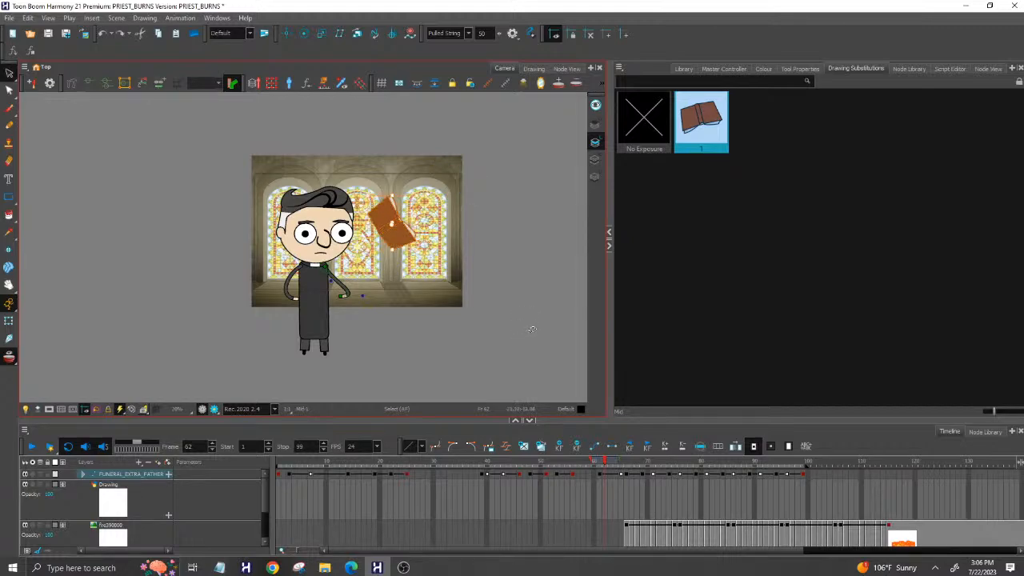
key(ctrl+z)
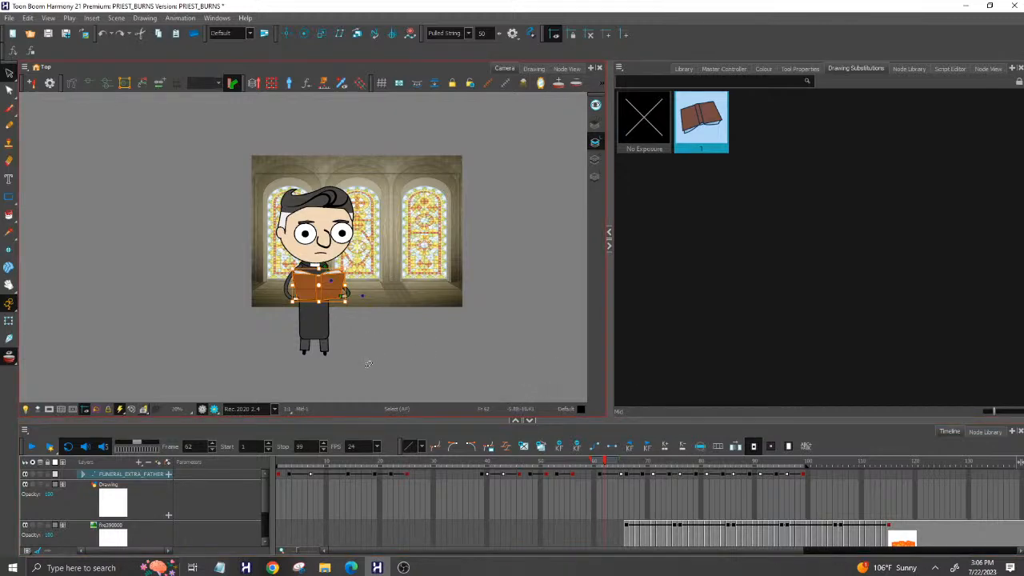
Examine the held book up close at frame 62 and look over the scene's top-level node network.
scroll(303, 280, down, 1)
scroll(303, 279, up, 3)
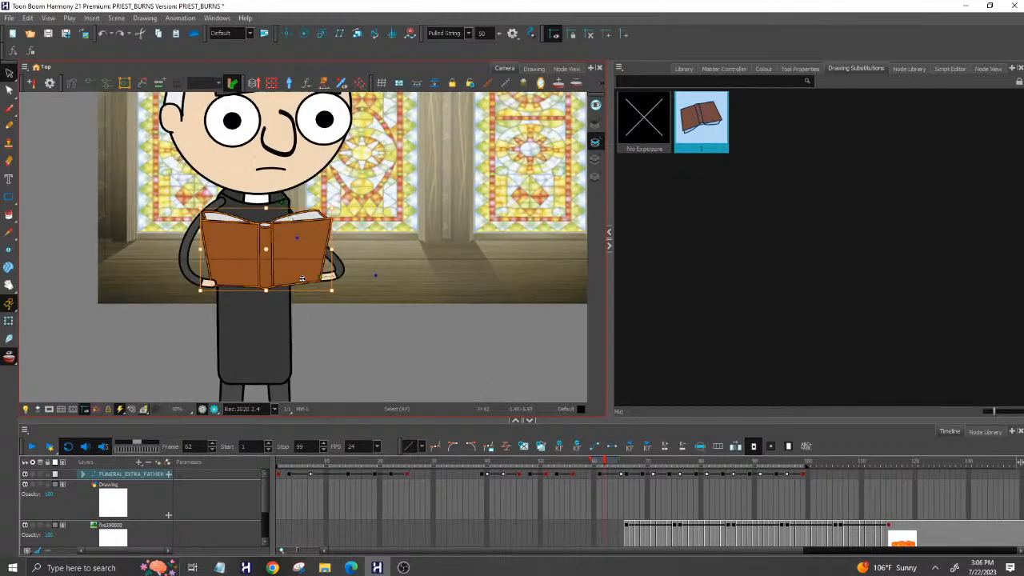
scroll(303, 279, up, 1)
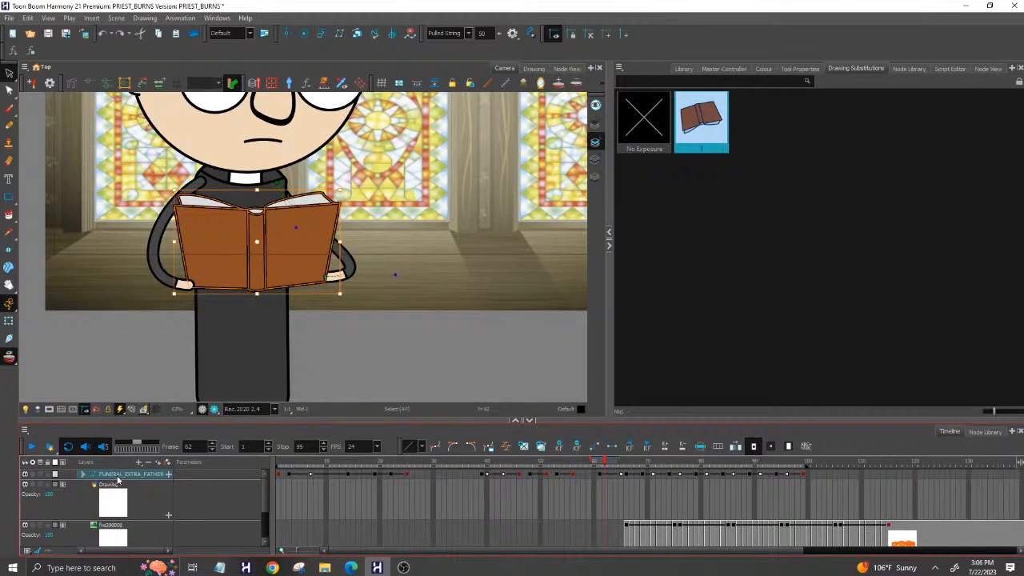
click(570, 69)
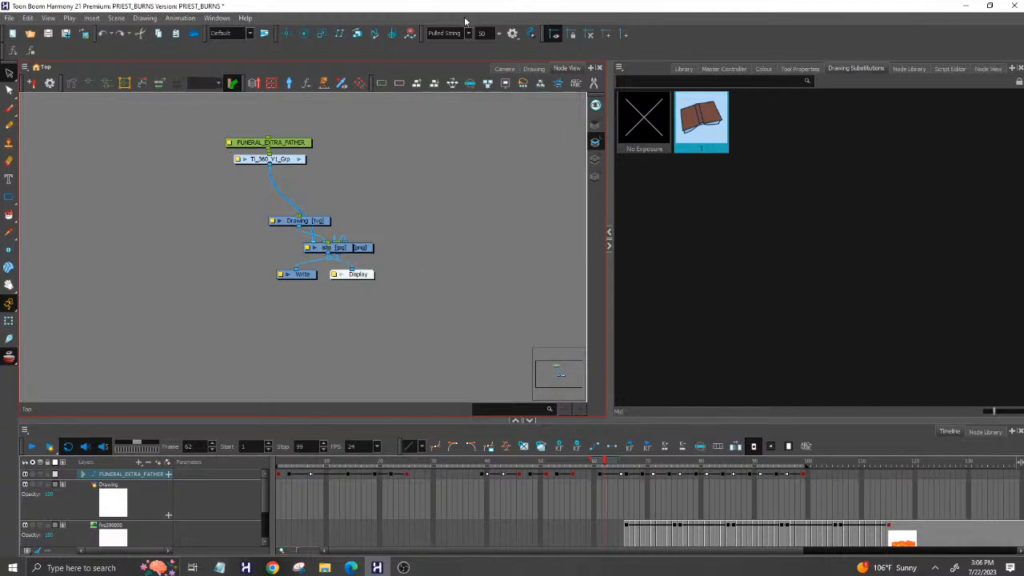
click(508, 69)
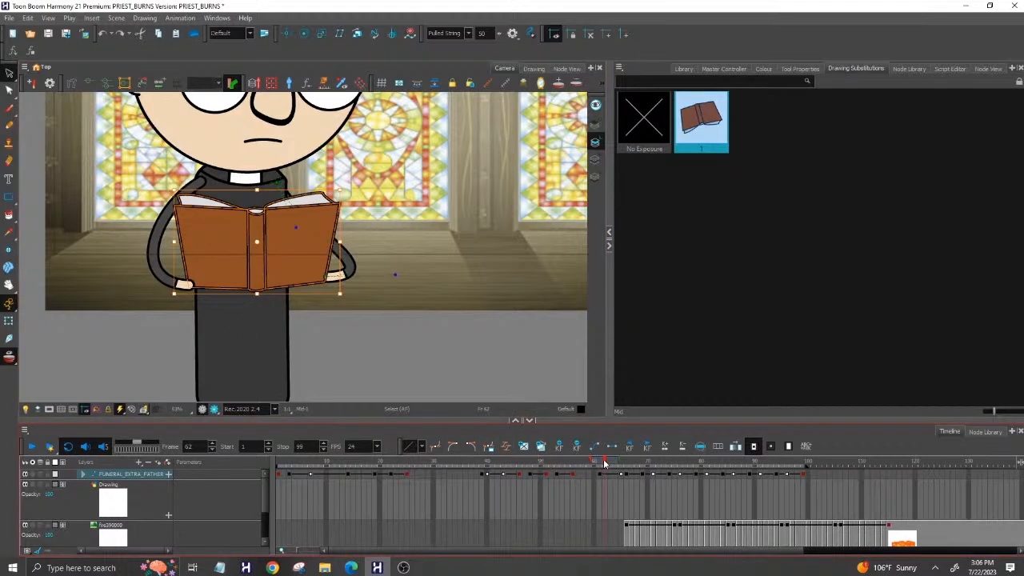
Go to frame 66, where the fire starts, and select the priest's book with the Transform tool.
drag(606, 463, 627, 467)
scroll(444, 291, down, 3)
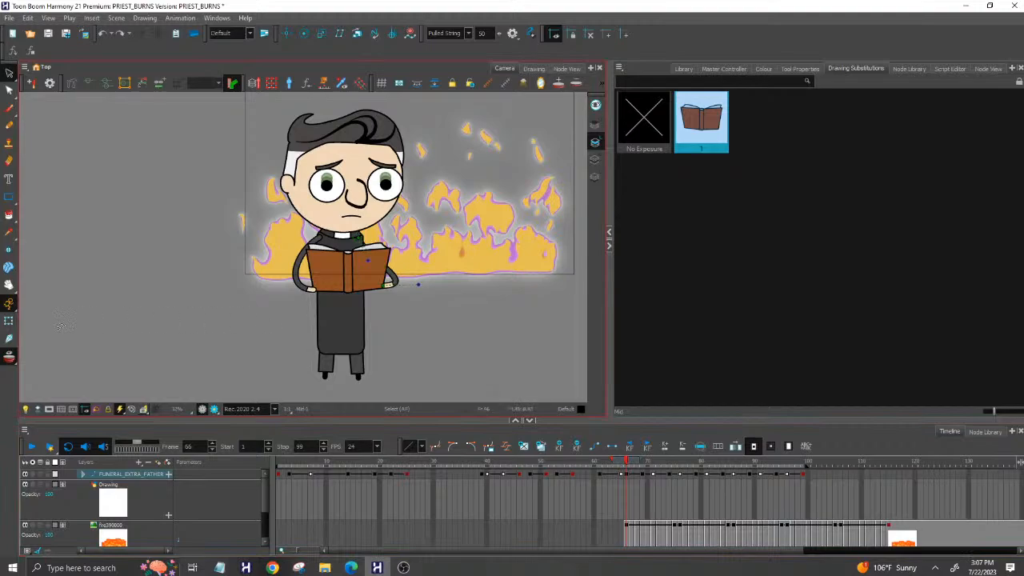
key(shift+t)
click(334, 276)
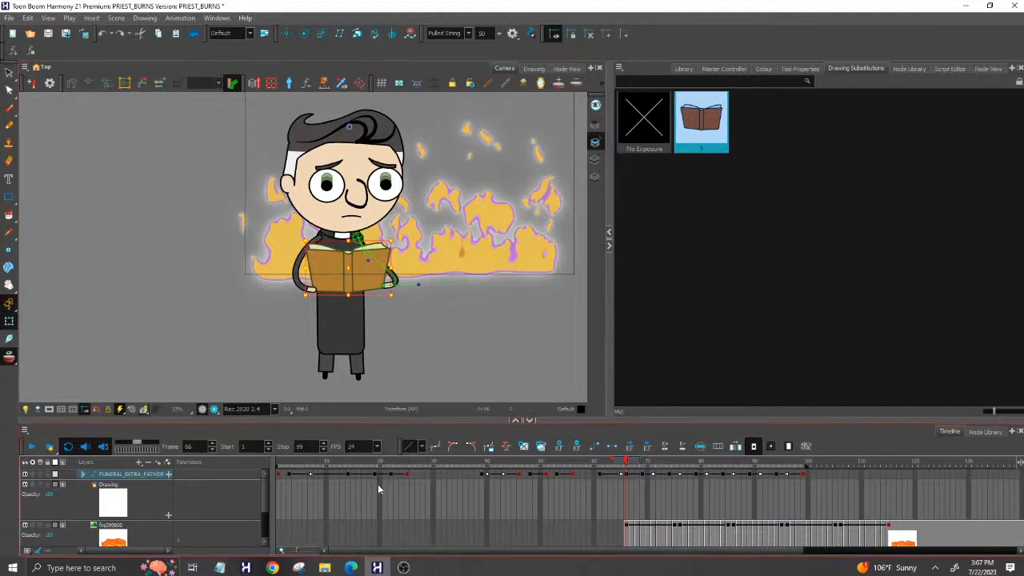
Locate the book's Mid drawing layer in the timeline and examine the pegs it sits under.
key(o)
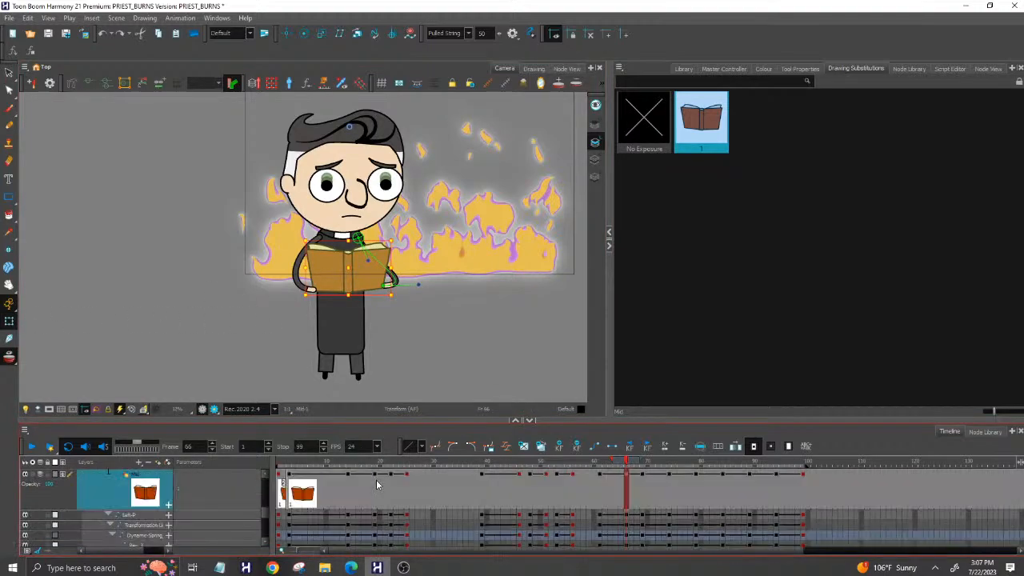
scroll(184, 510, up, 1)
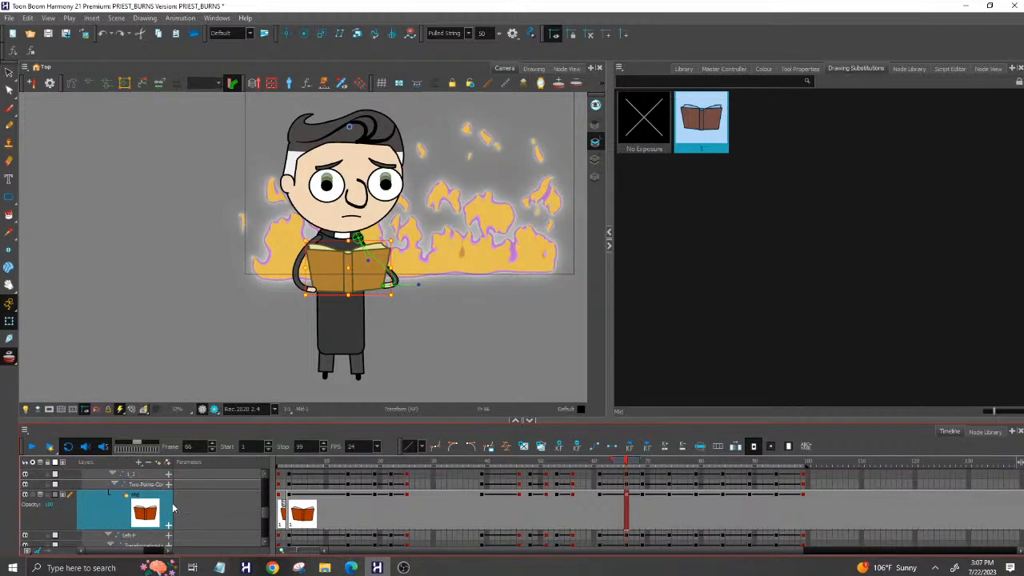
scroll(112, 510, up, 2)
scroll(110, 509, down, 1)
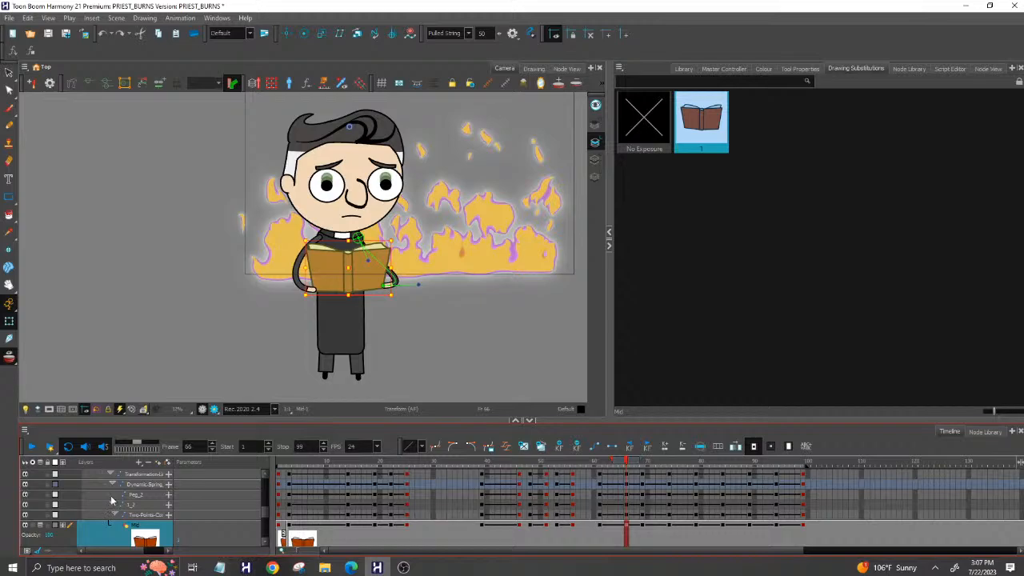
click(111, 495)
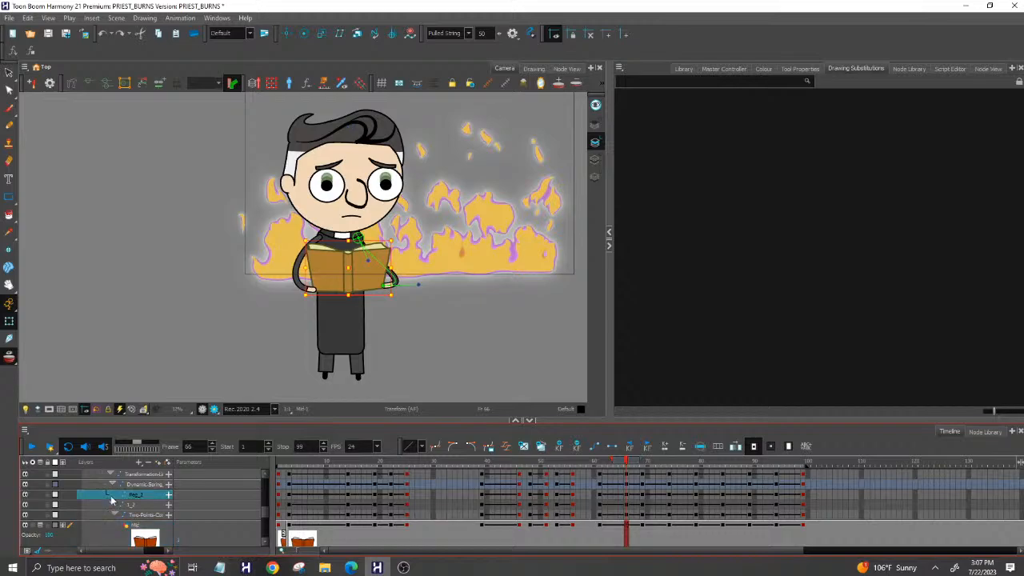
click(105, 541)
scroll(116, 502, down, 1)
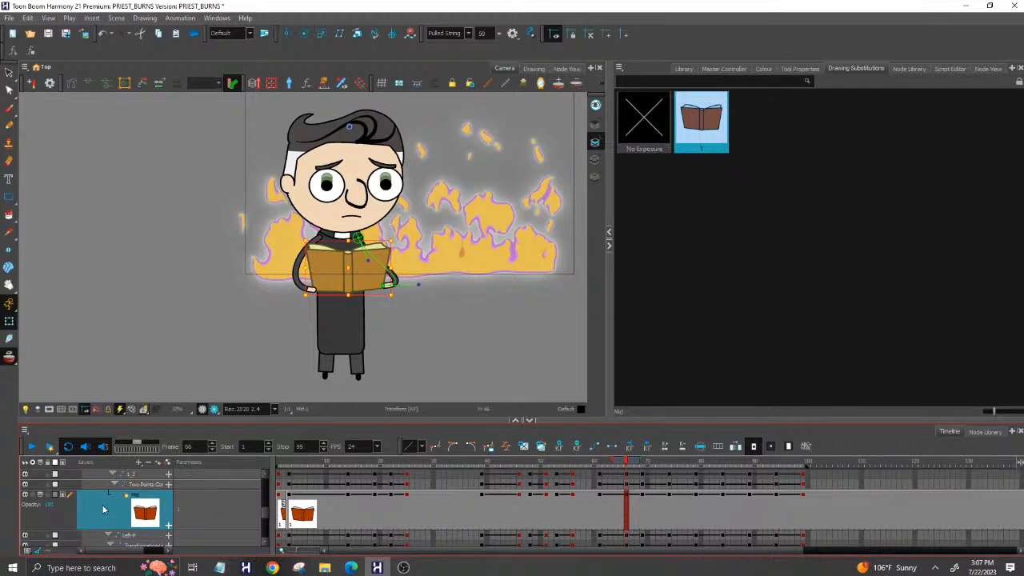
Find the book's Mid drawing node inside the priest's rig group and move it into the empty area below the face backdrop.
click(567, 68)
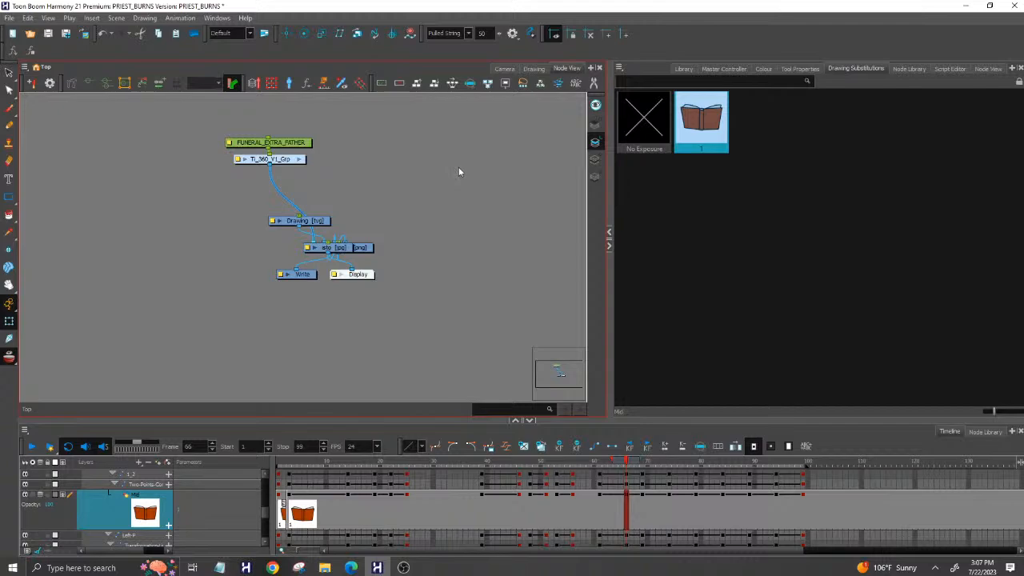
key(o)
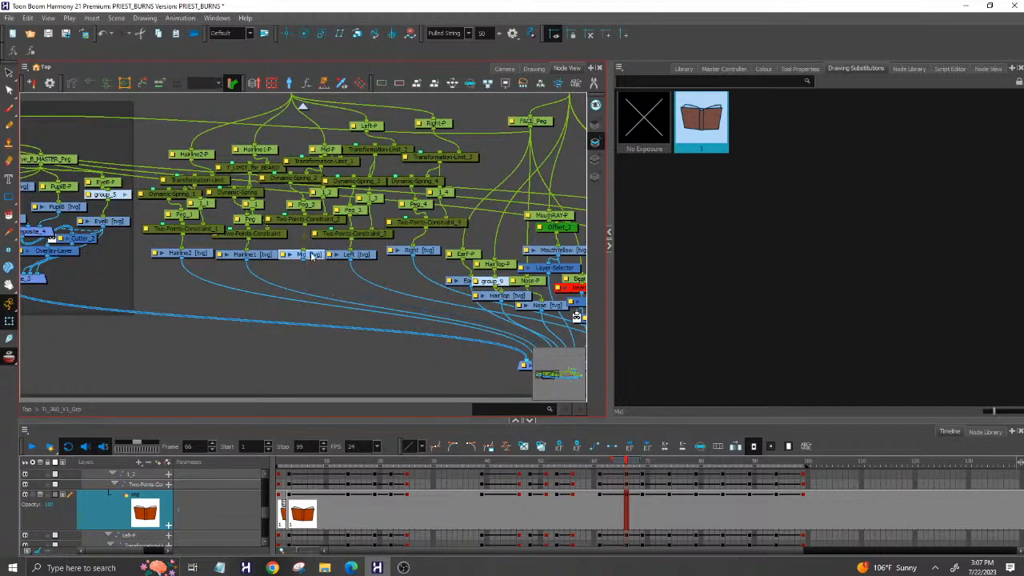
drag(312, 256, 289, 364)
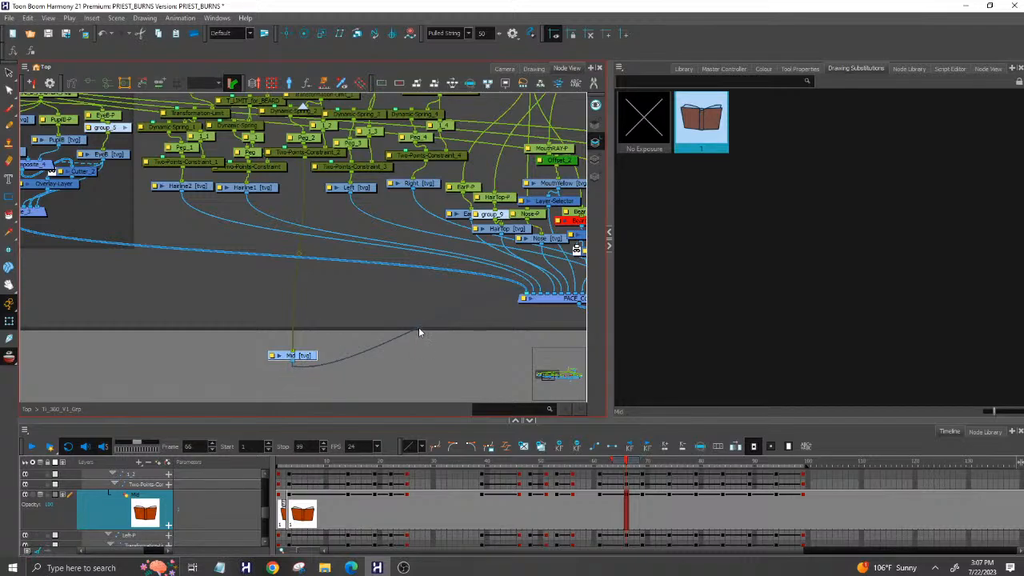
scroll(384, 337, down, 2)
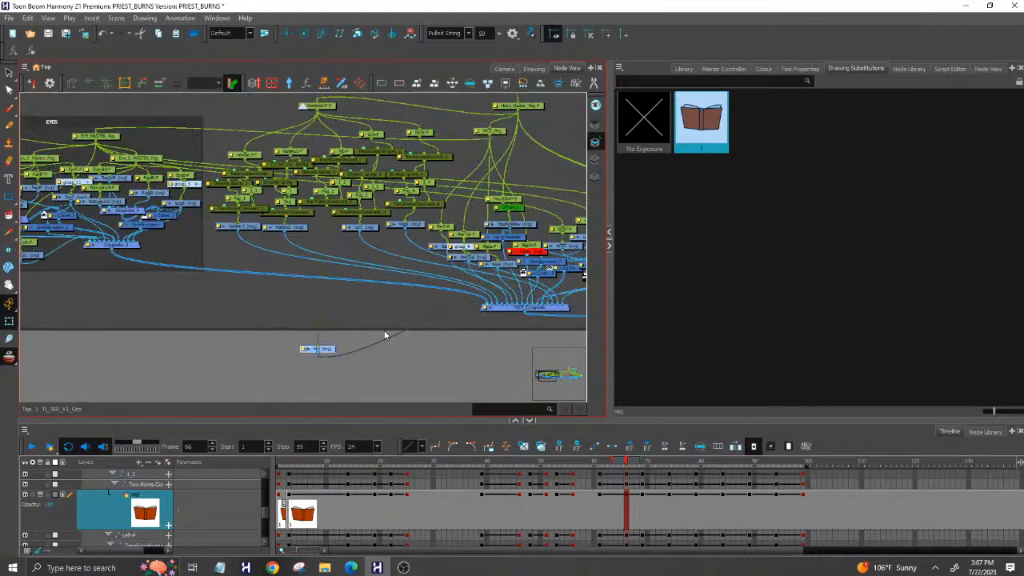
Connect the output of the book's Mid drawing node to the FACE_Composite node.
scroll(520, 320, up, 3)
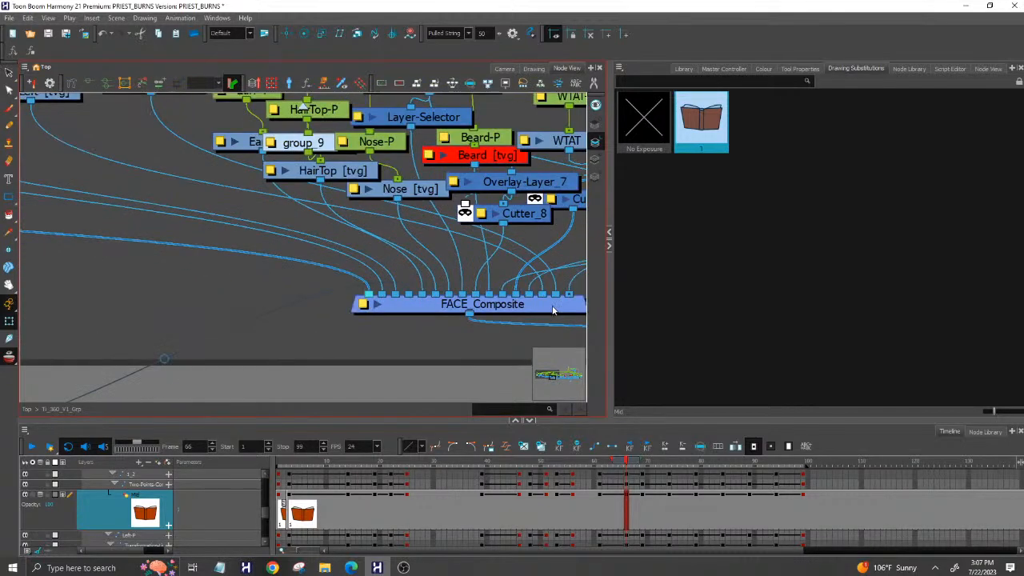
mouse_move(358, 290)
mouse_down()
mouse_move(354, 260)
mouse_move(340, 260)
mouse_move(239, 295)
mouse_up()
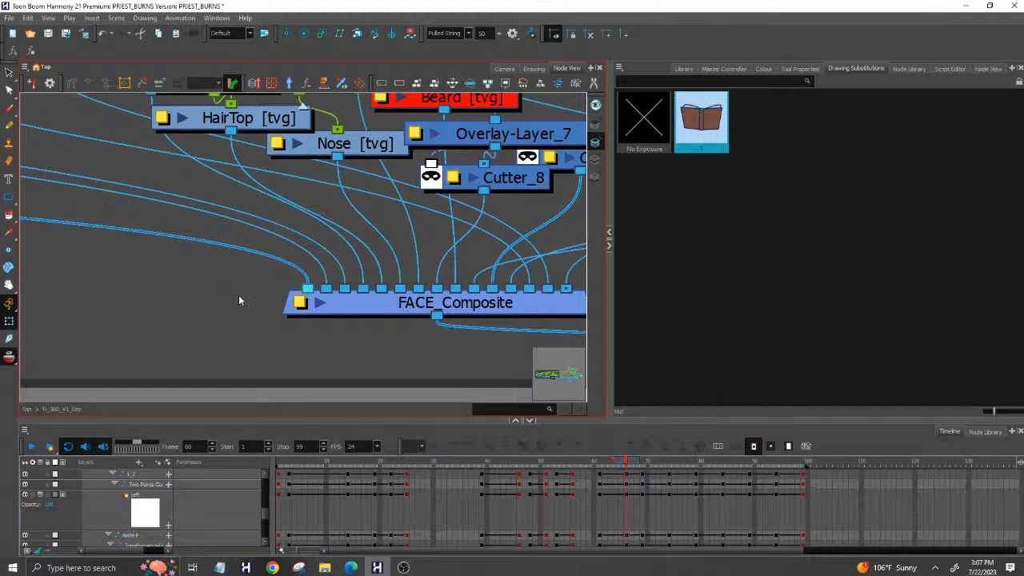
scroll(238, 296, down, 3)
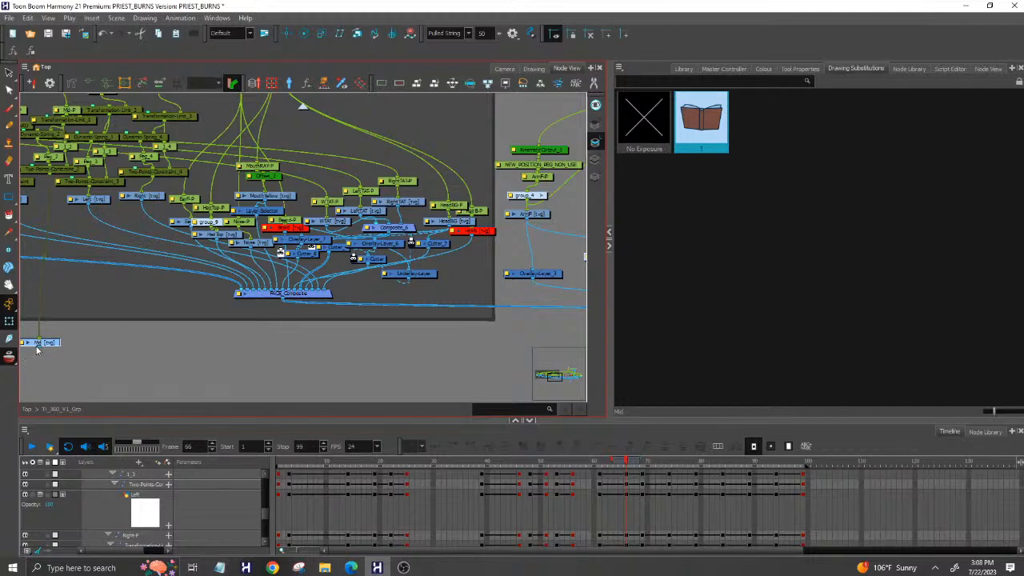
drag(37, 349, 266, 293)
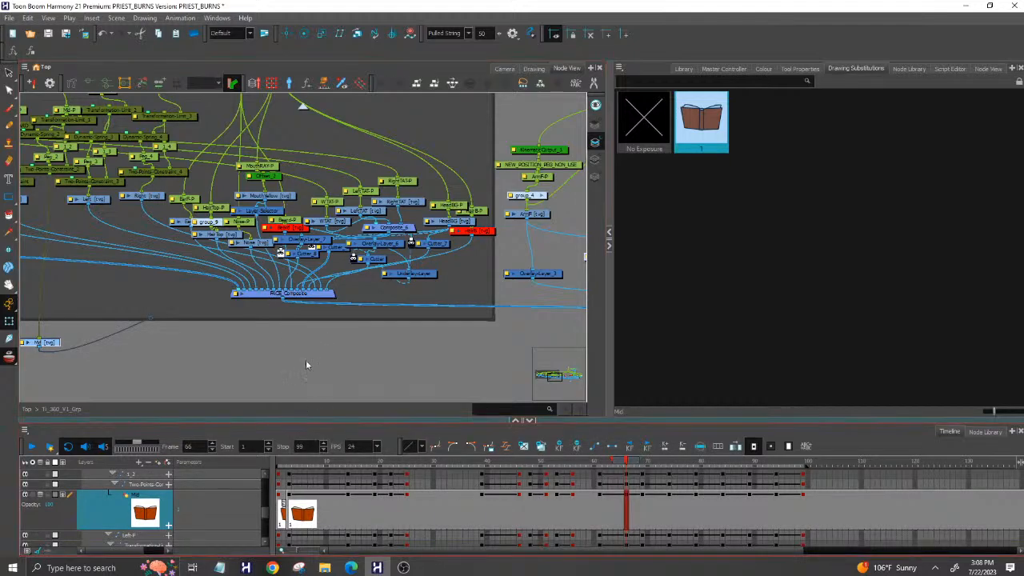
Delete the keyframes from frame 66 to the scene's end on the Two-Points-Constraint row directly above the book's Mid layer.
click(505, 70)
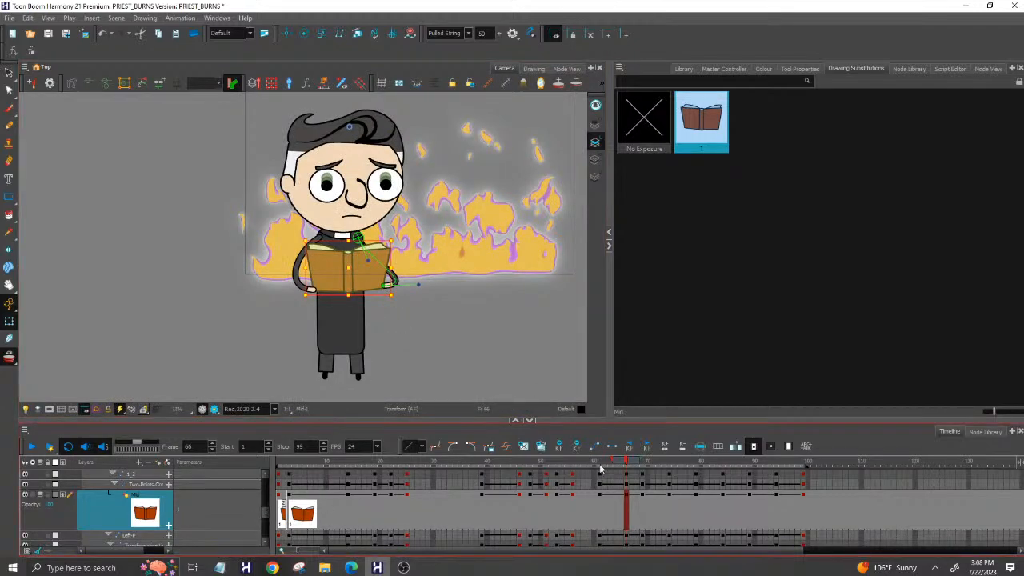
drag(586, 462, 626, 459)
scroll(214, 202, down, 2)
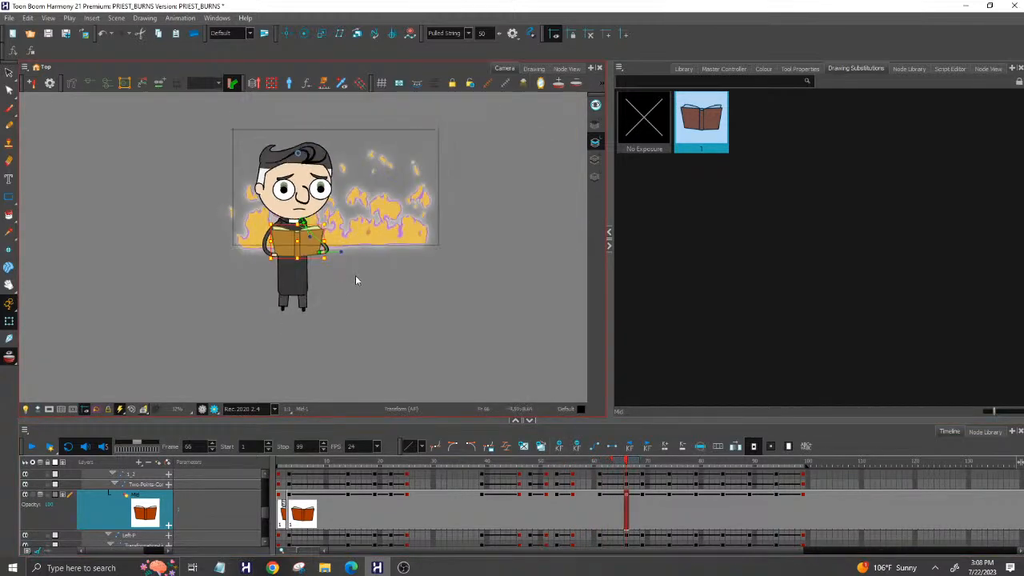
scroll(355, 276, up, 1)
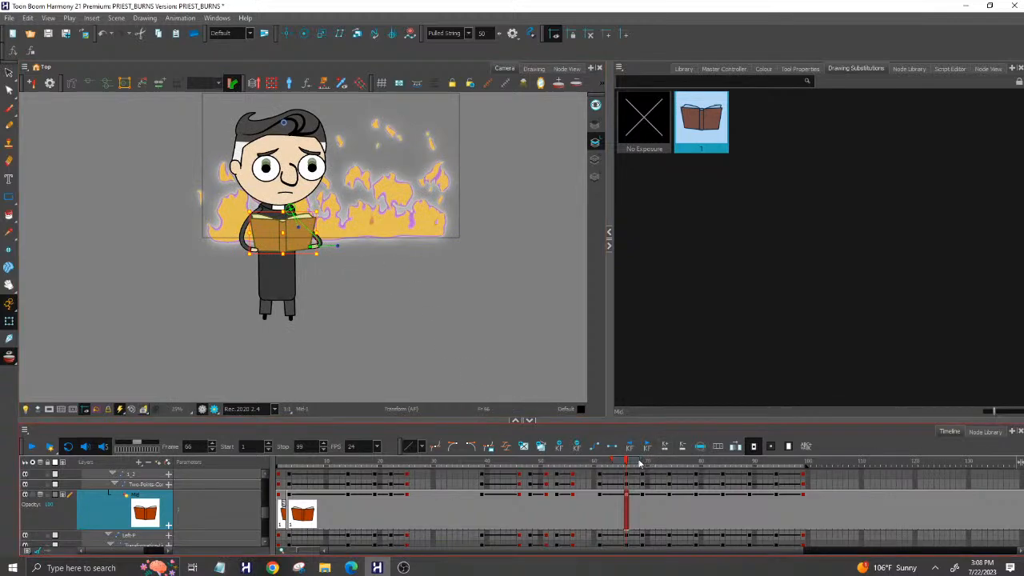
drag(626, 462, 642, 462)
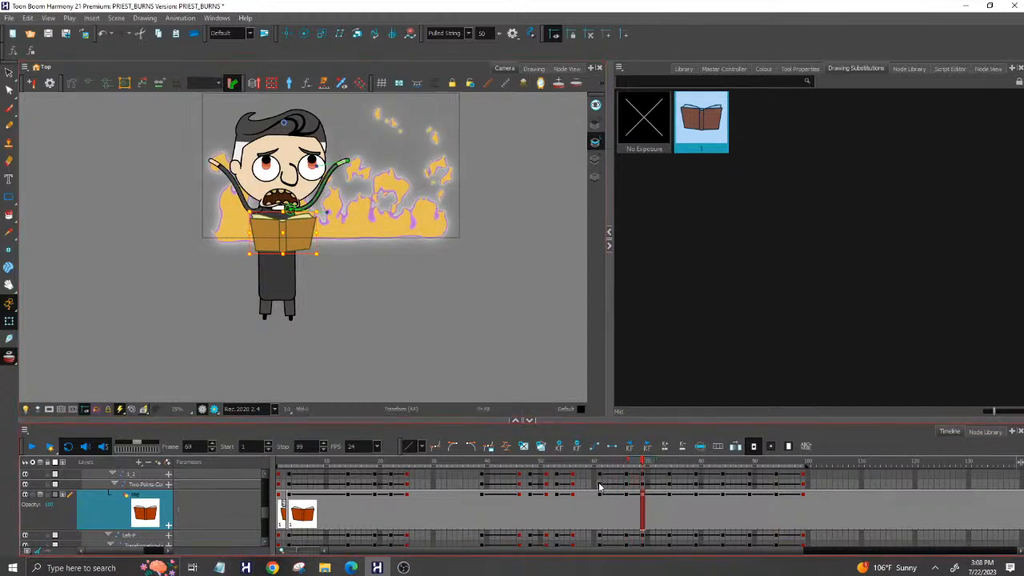
click(627, 485)
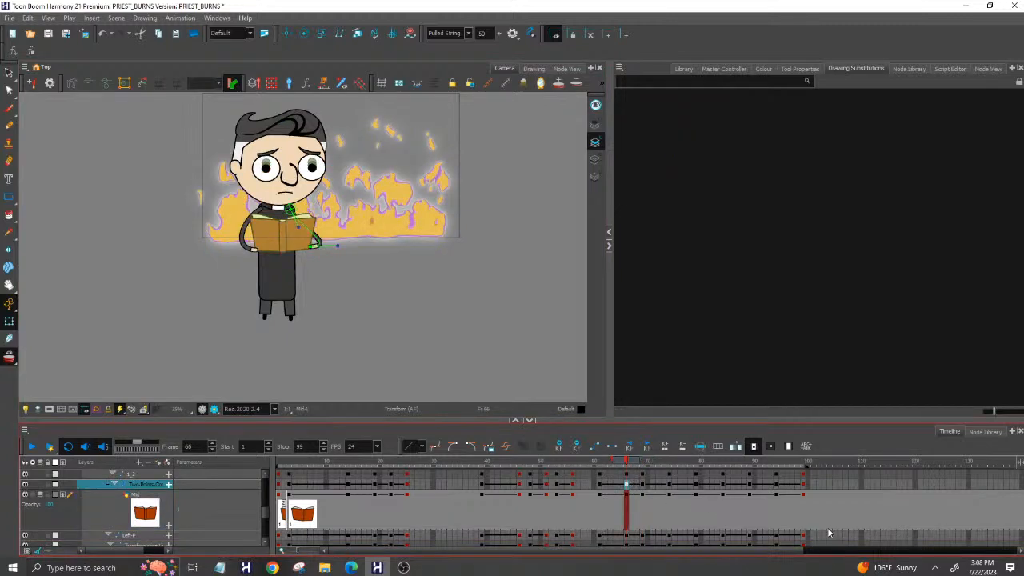
shift+click(803, 485)
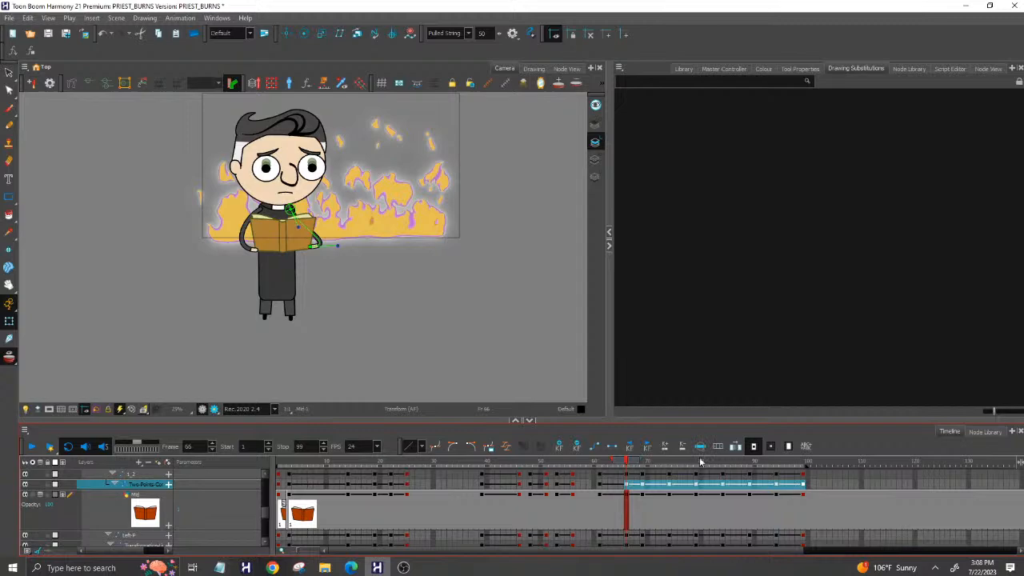
click(576, 446)
Check the priest's poses from frame 61 to 69 and add a keyframe at frame 66 on that Two-Points-Constraint row.
click(600, 486)
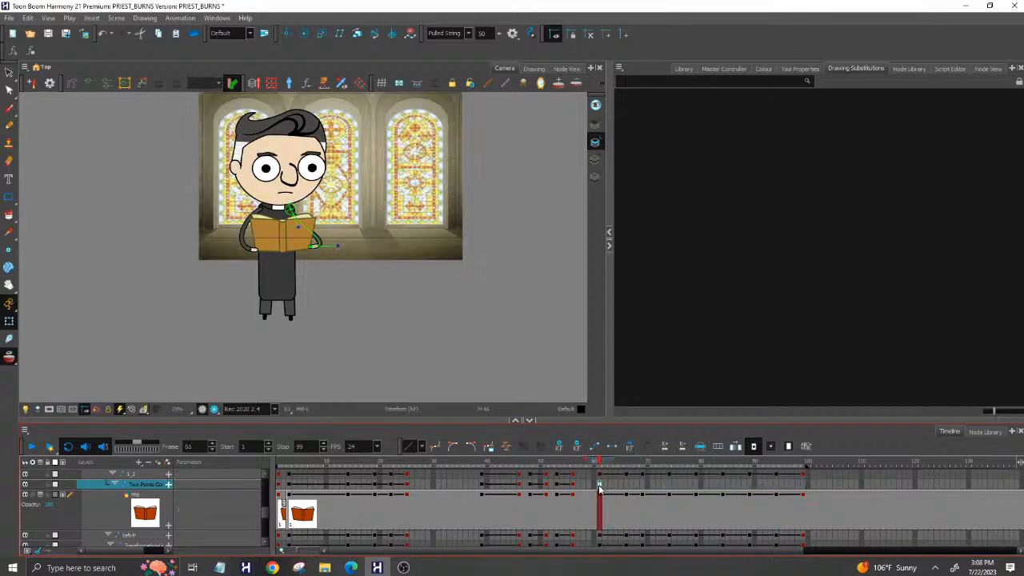
drag(600, 467, 627, 465)
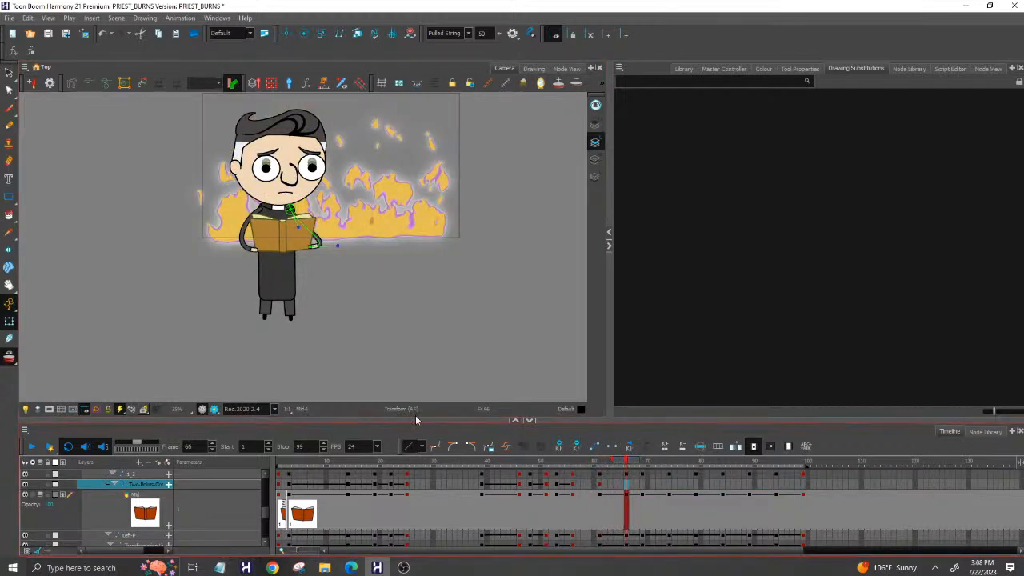
drag(600, 467, 645, 467)
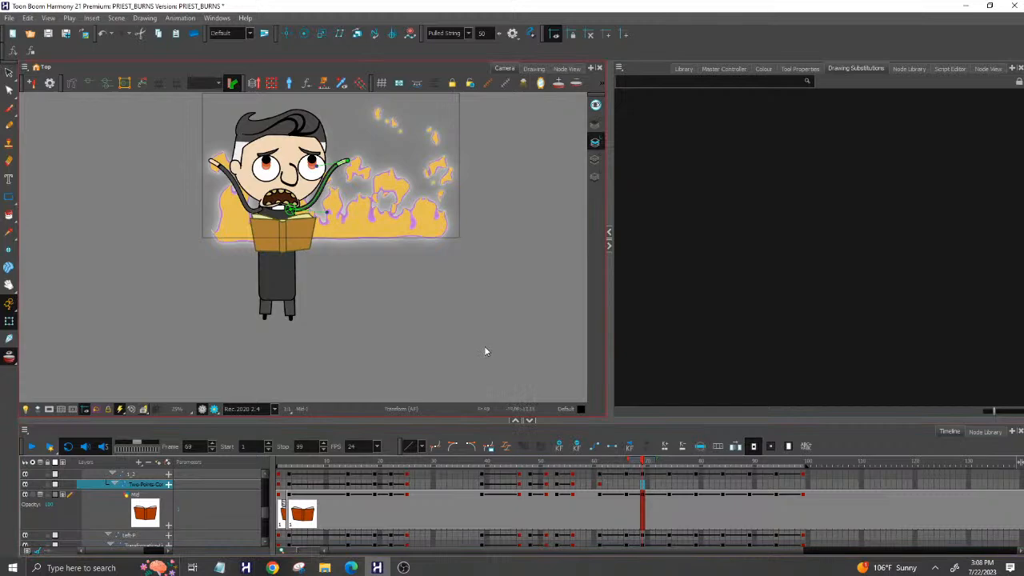
click(623, 464)
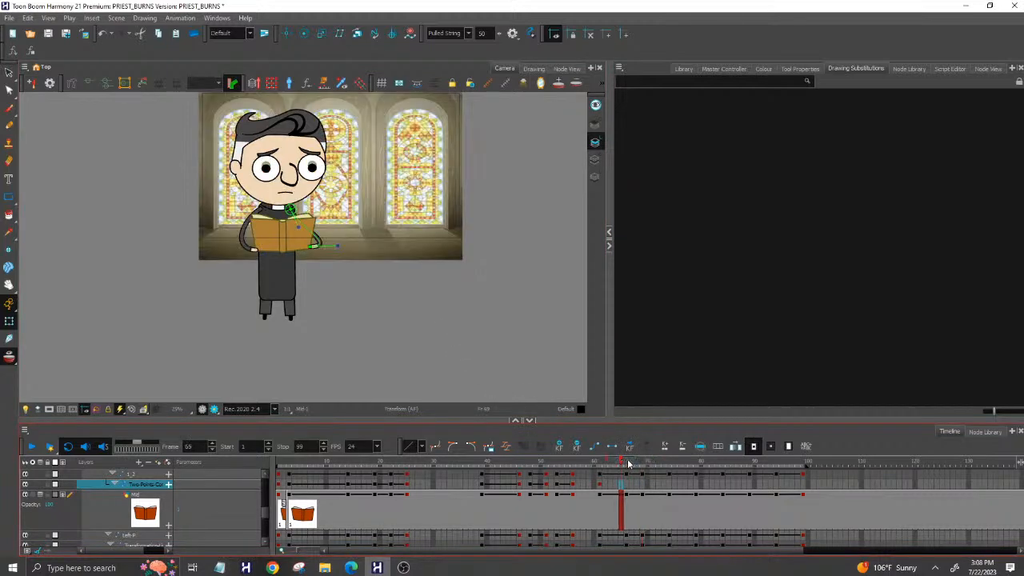
click(629, 463)
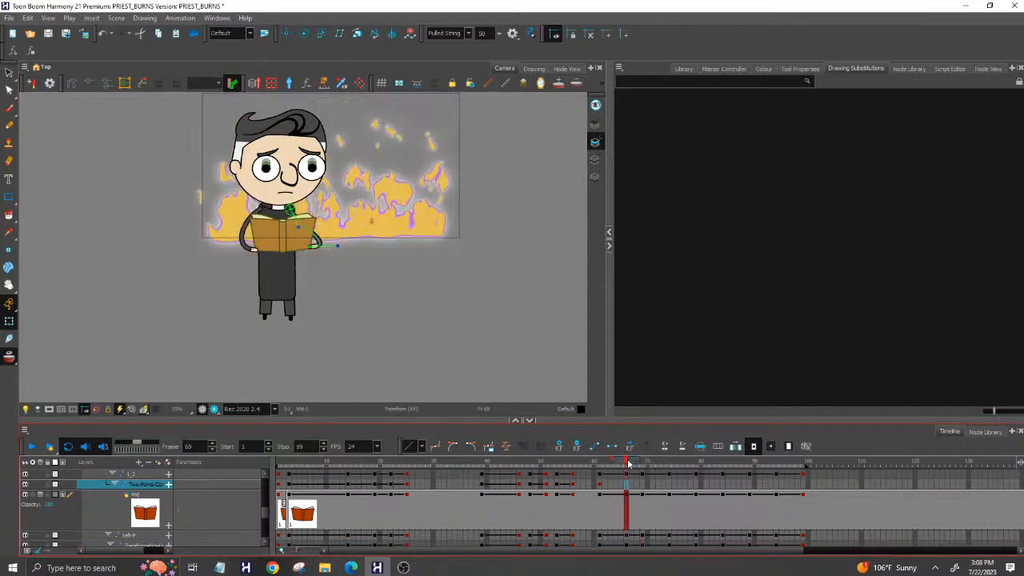
click(561, 446)
Try to rotate the book and move it up beside the priest's raised hand at frame 69, and compare with frame 52.
click(645, 463)
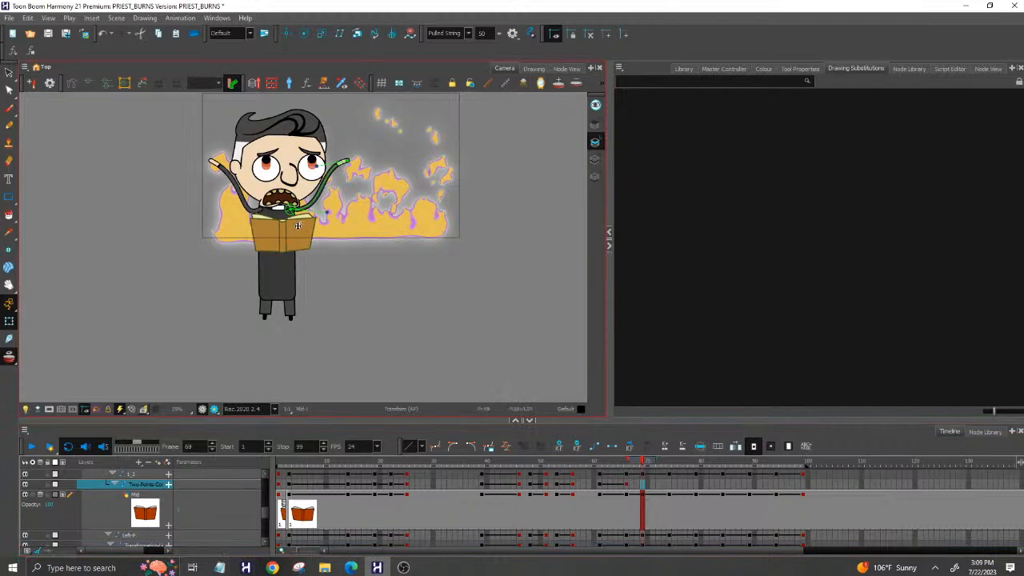
click(9, 73)
click(308, 228)
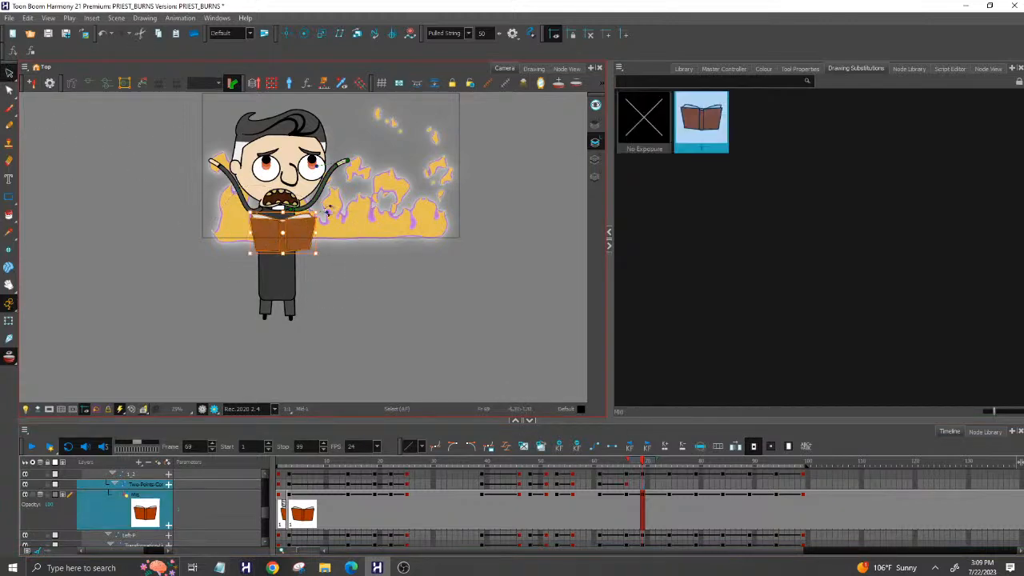
drag(325, 208, 322, 261)
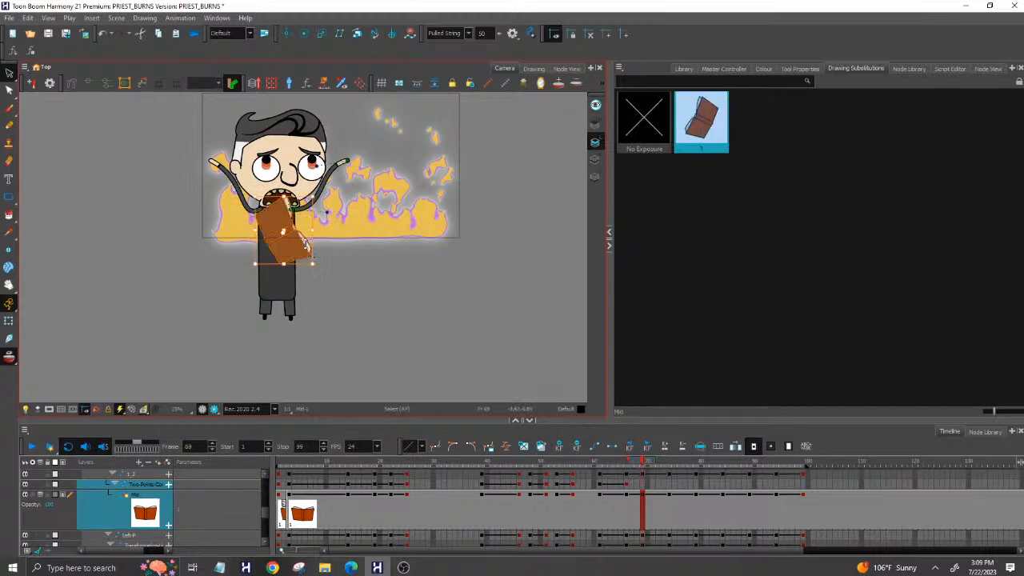
mouse_move(289, 212)
mouse_down()
mouse_move(372, 156)
mouse_move(352, 137)
mouse_up()
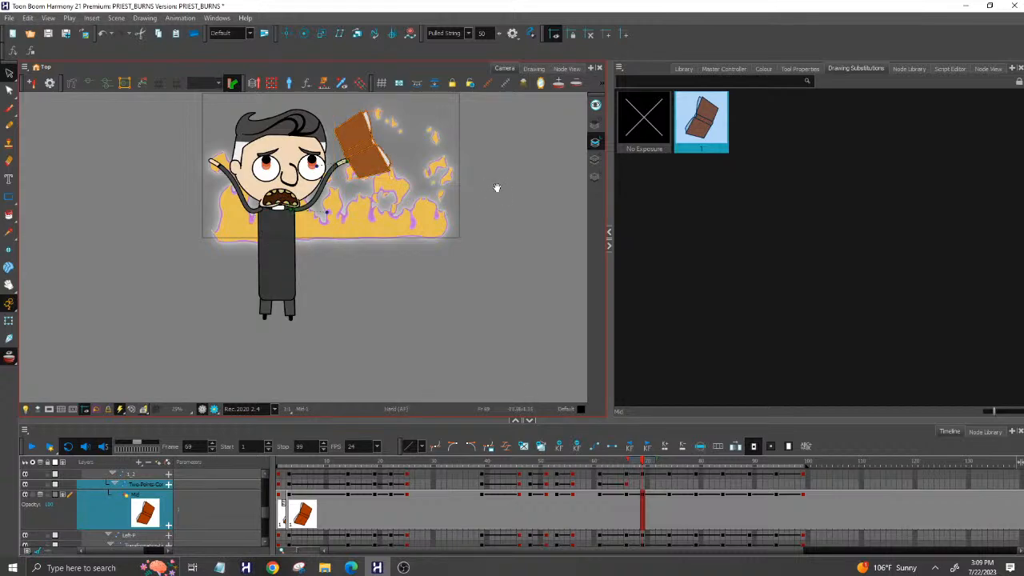
drag(494, 192, 458, 292)
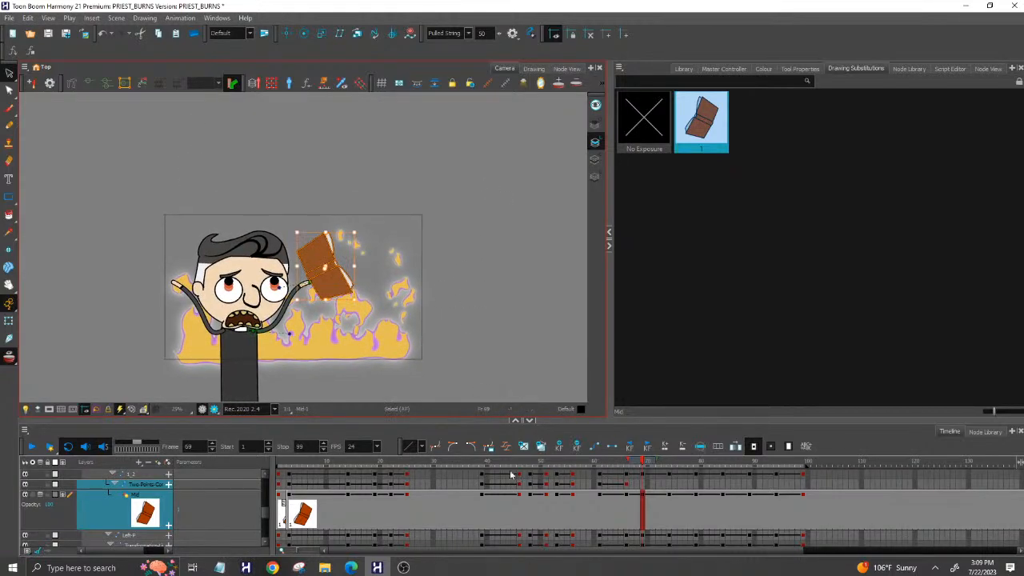
mouse_move(575, 461)
mouse_down()
mouse_move(664, 468)
mouse_move(551, 461)
mouse_up()
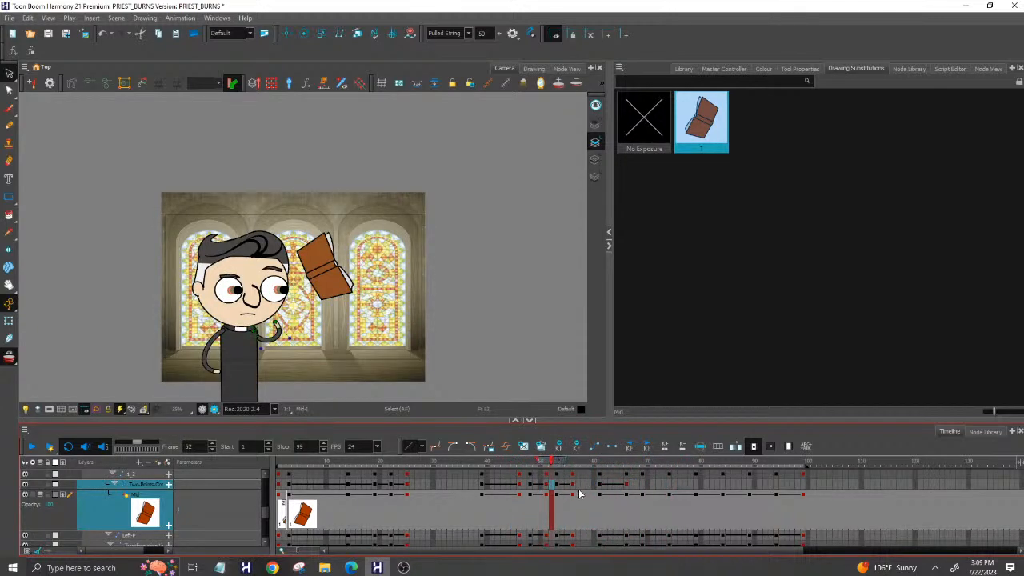
Undo the book's move and rotation.
key(ctrl+z)
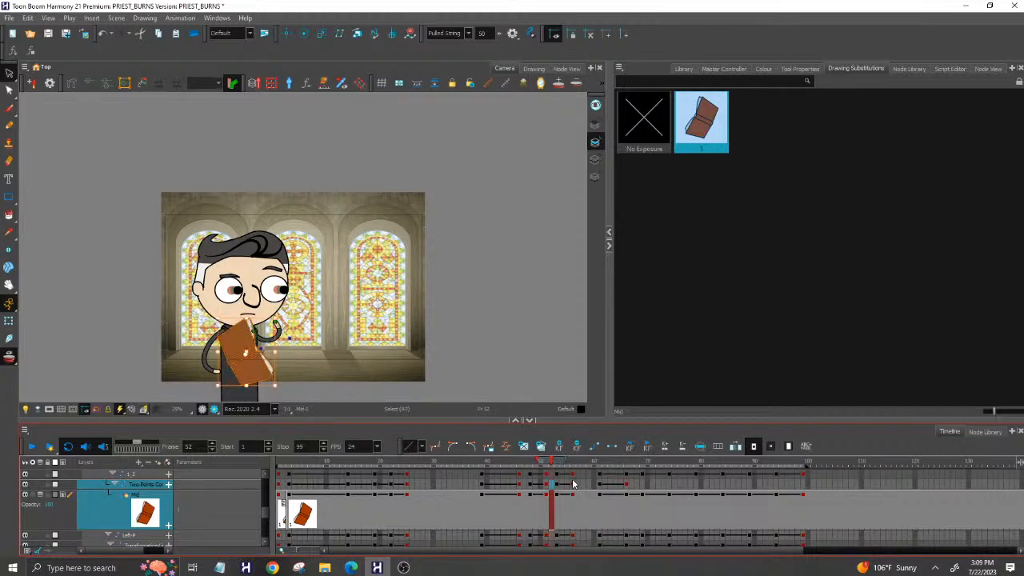
key(ctrl+z)
key(ctrl+z)
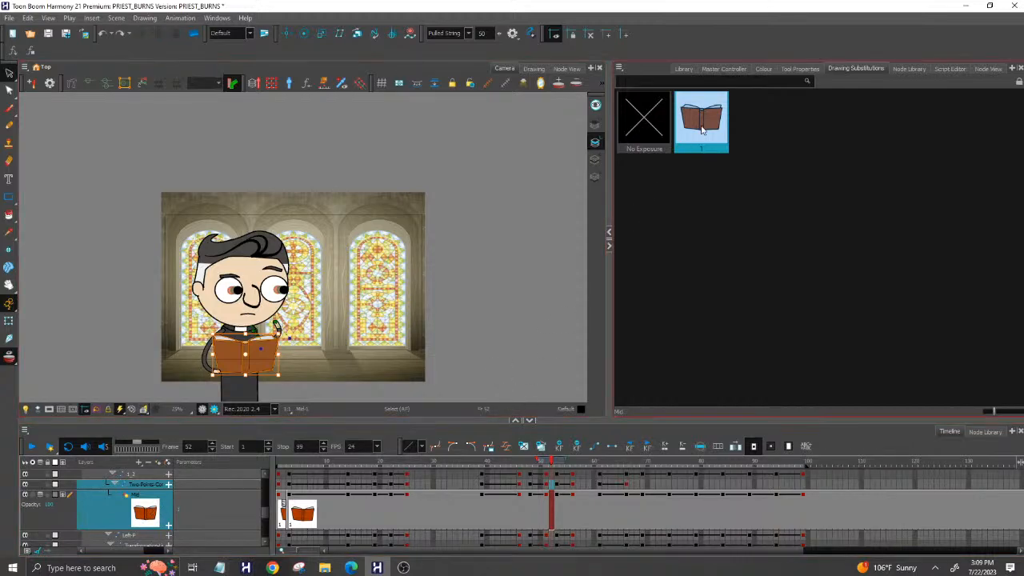
Select the whole book artwork in the Mid drawing, and set the Mid layer to No Exposure from frames 1 and 3 onward.
click(532, 69)
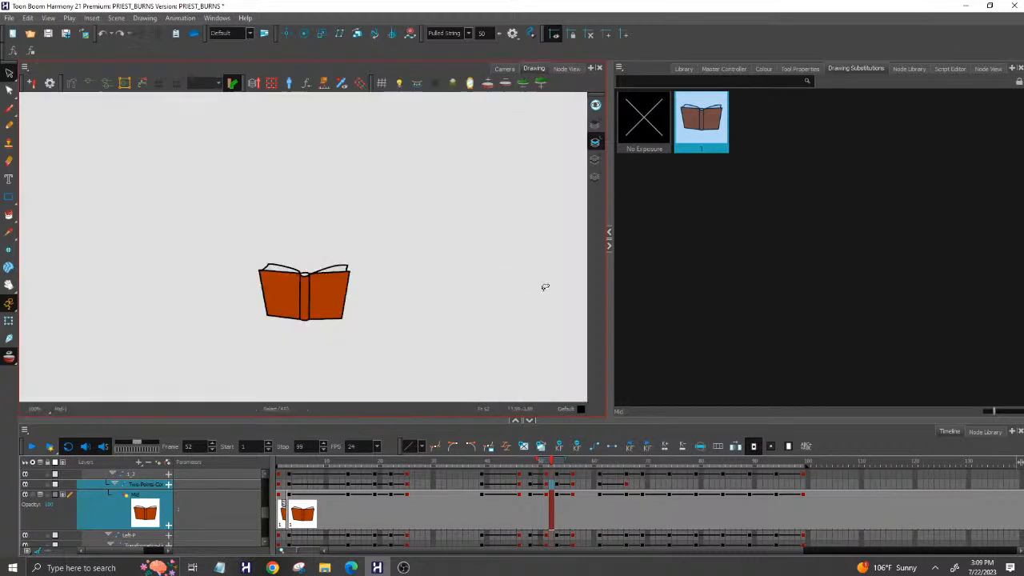
mouse_move(212, 237)
mouse_down()
mouse_move(498, 269)
mouse_move(248, 376)
mouse_move(213, 285)
mouse_up()
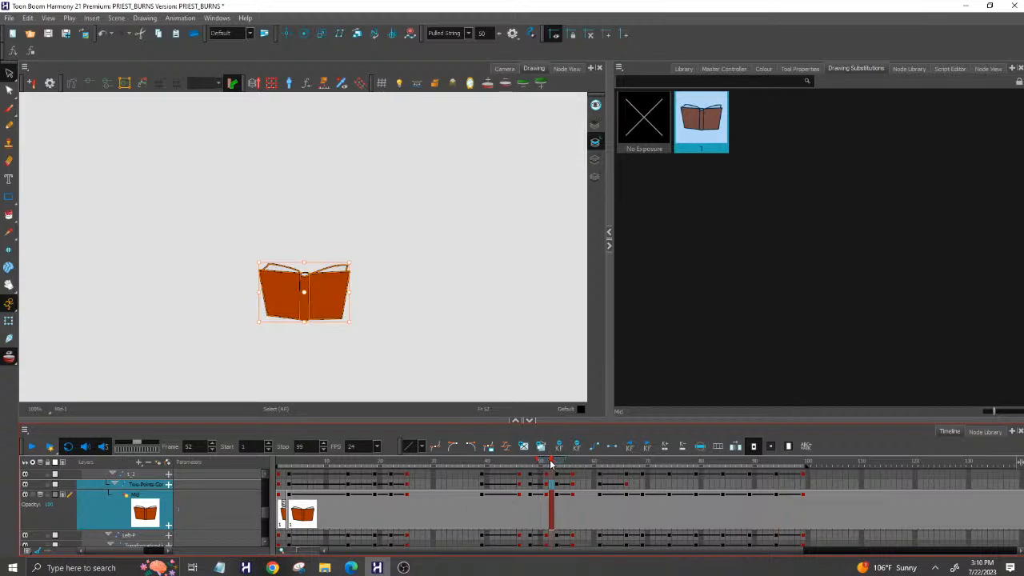
drag(550, 464, 280, 464)
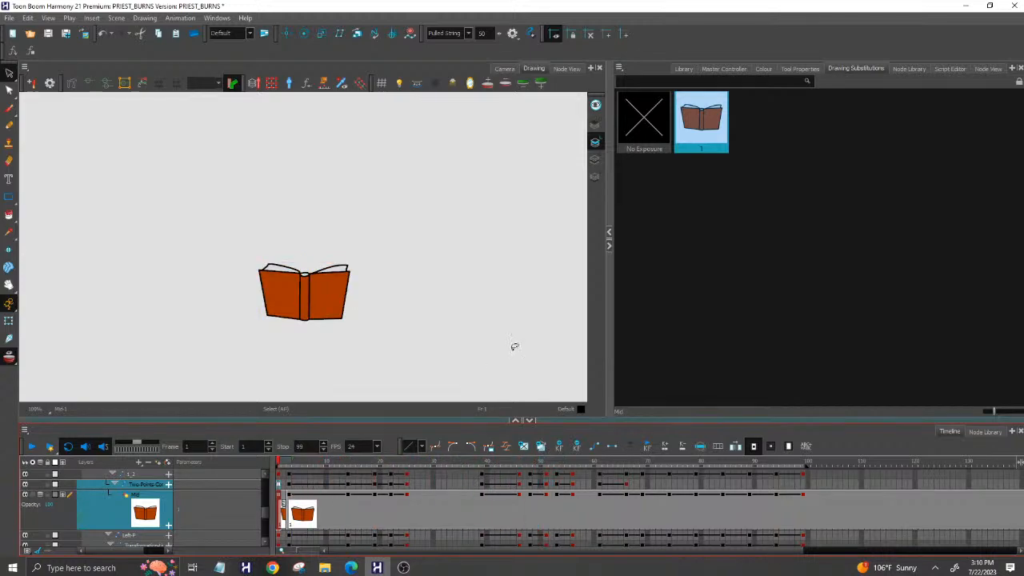
click(649, 127)
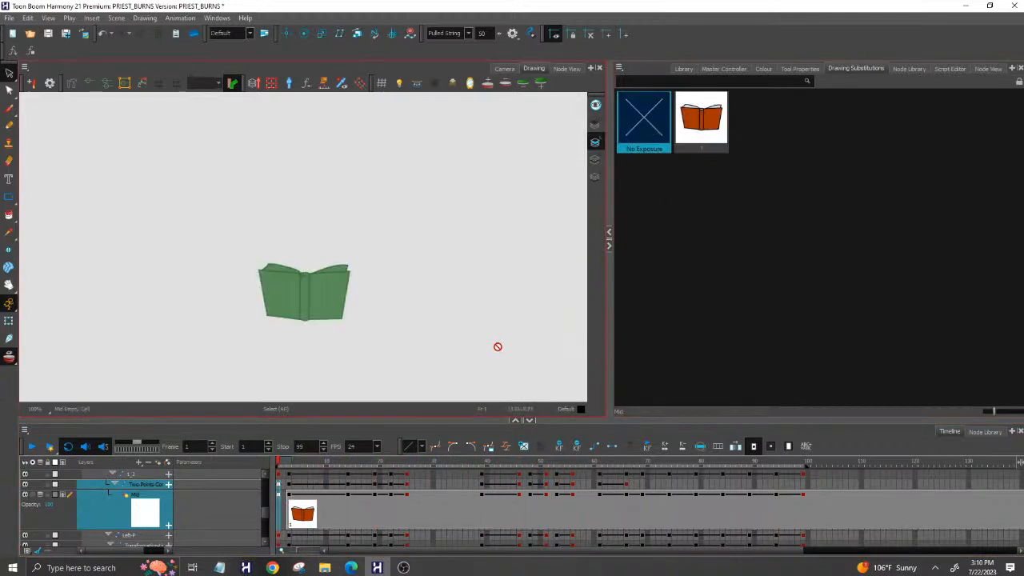
click(289, 521)
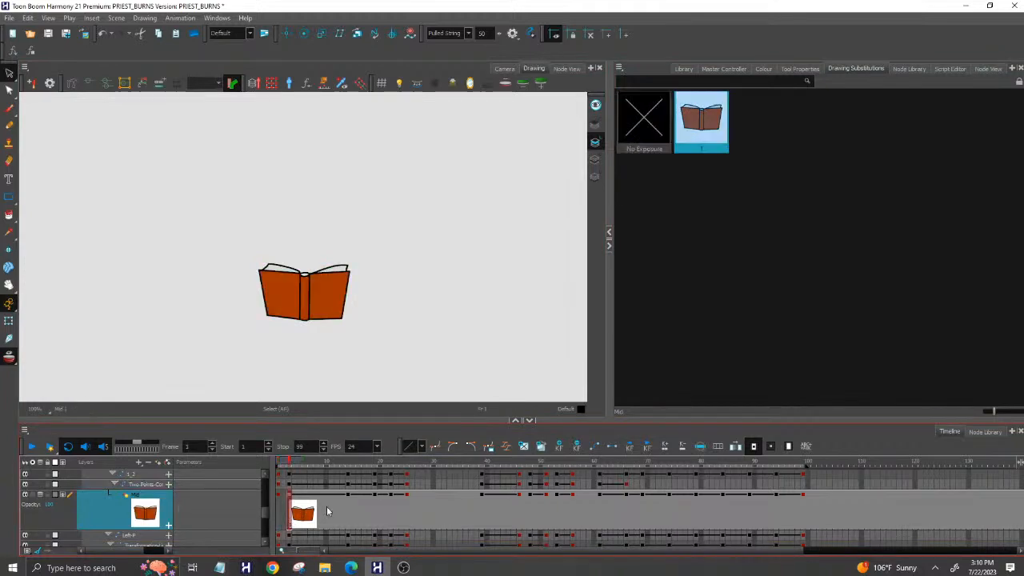
click(649, 128)
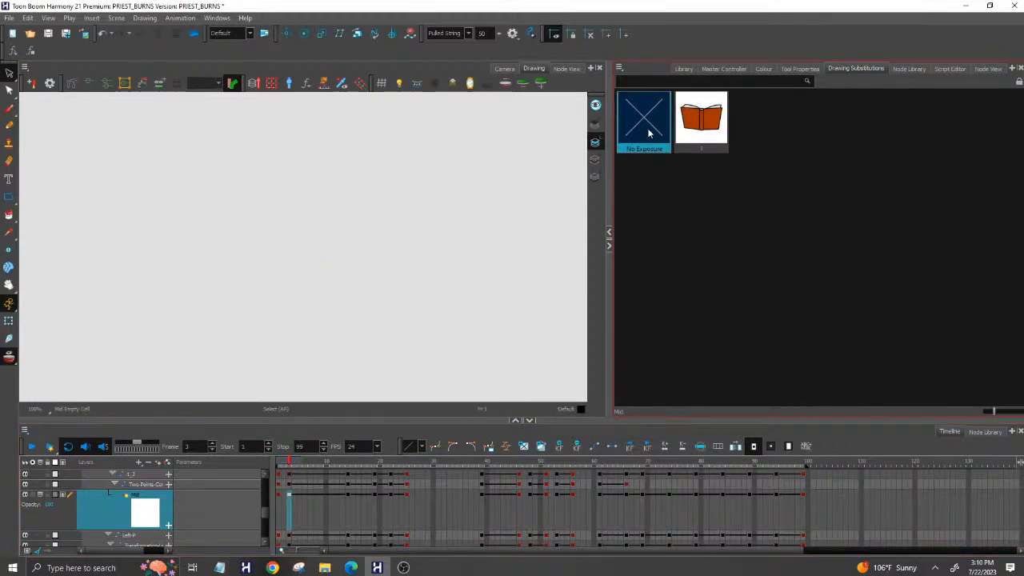
Collapse the FUNERAL_EXTRA_FATHER rig and add a new vector drawing layer above the existing Drawing layer.
click(504, 71)
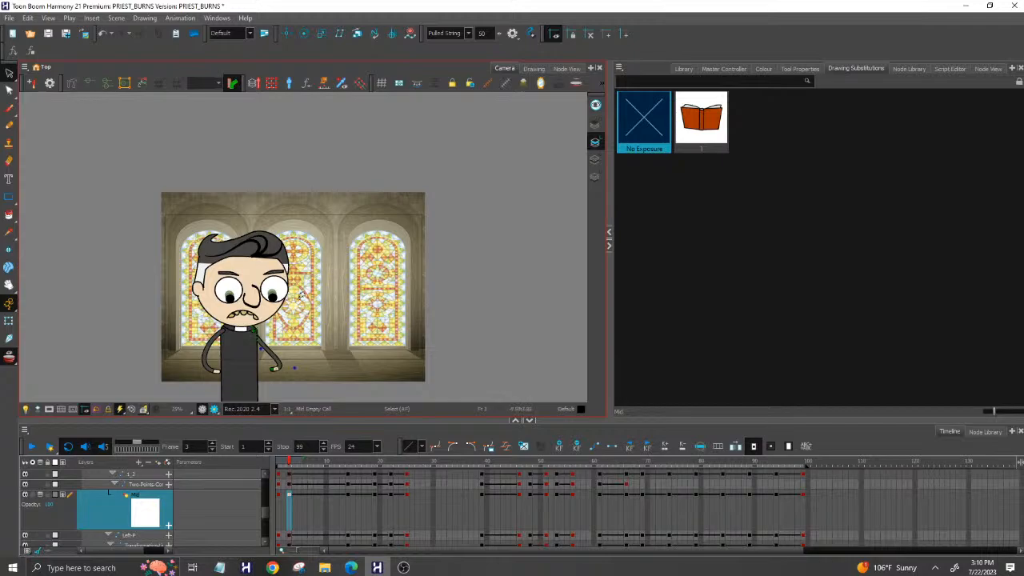
scroll(265, 513, down, 2)
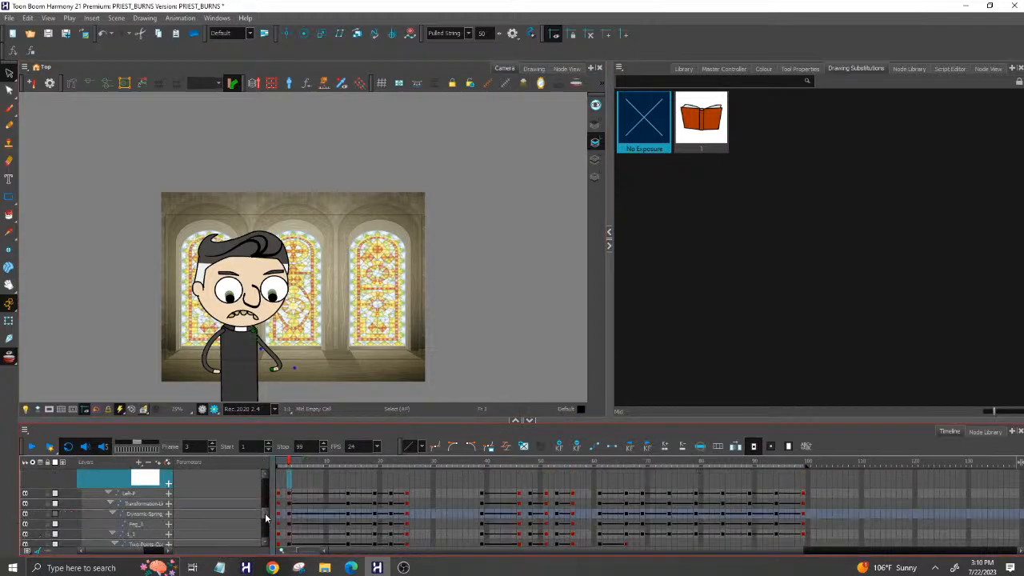
drag(267, 518, 272, 474)
click(84, 475)
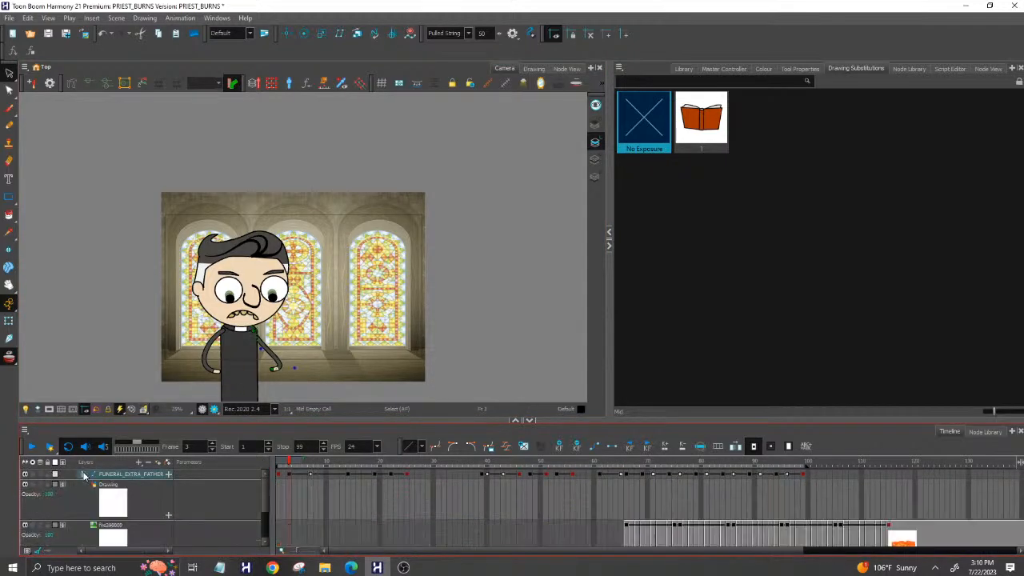
click(148, 486)
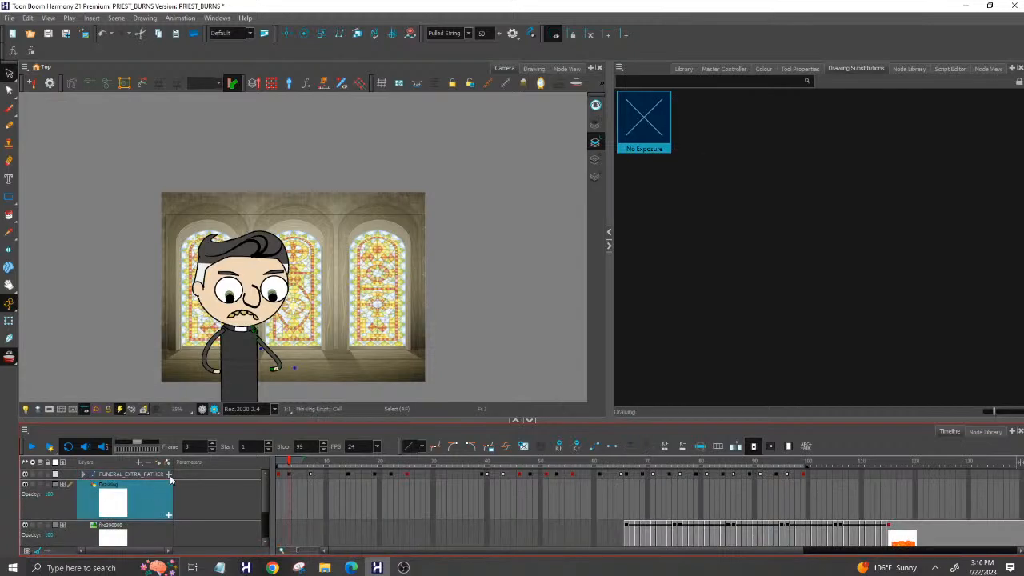
click(138, 463)
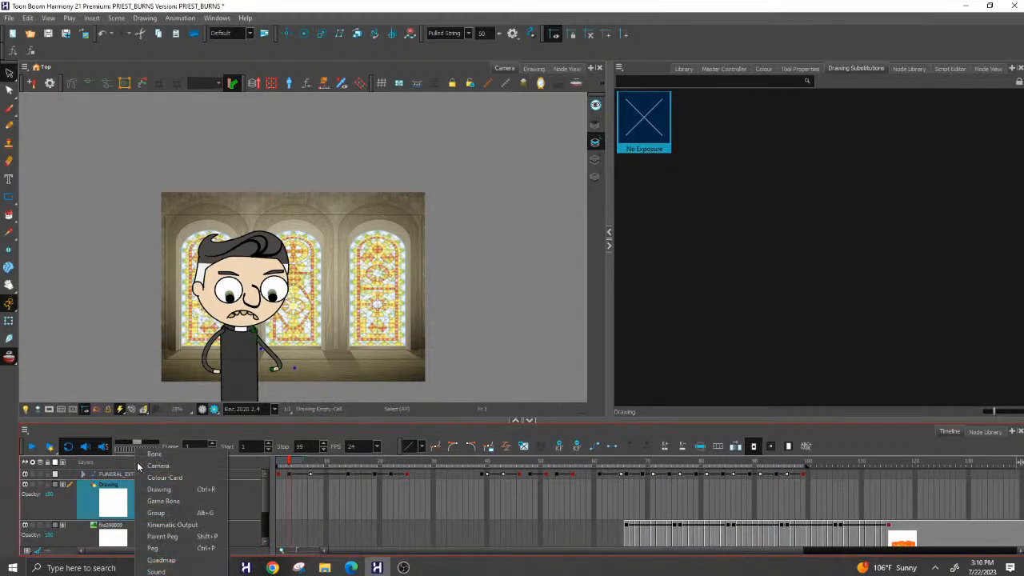
click(171, 490)
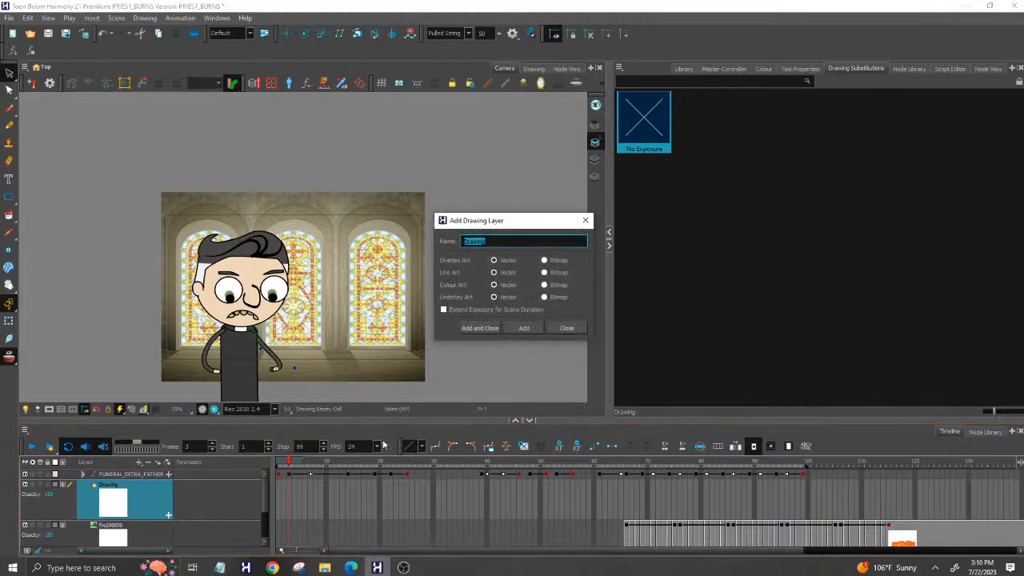
click(478, 330)
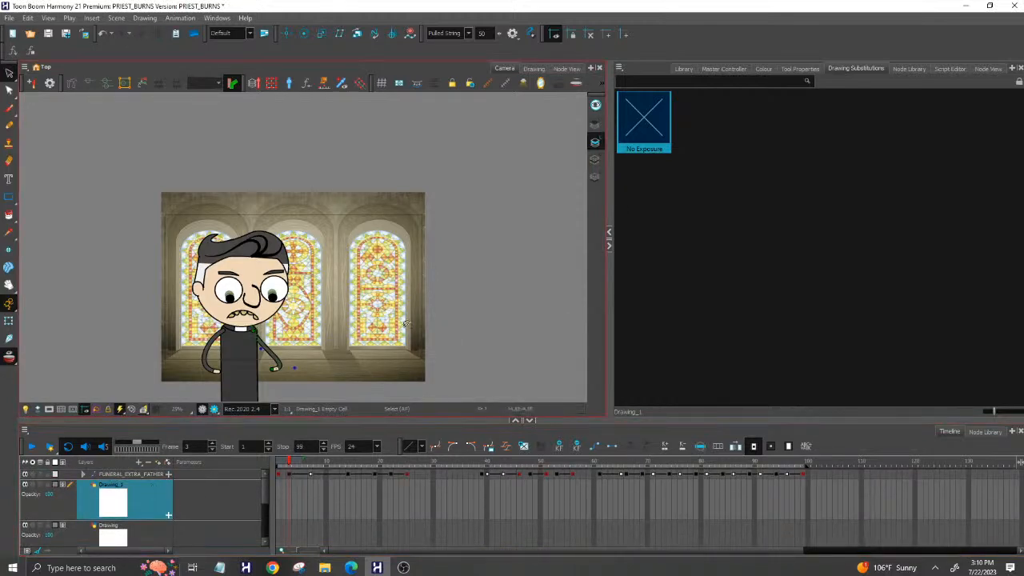
Paste the book artwork into the new drawing layer and move it down in front of the priest's chest.
click(535, 68)
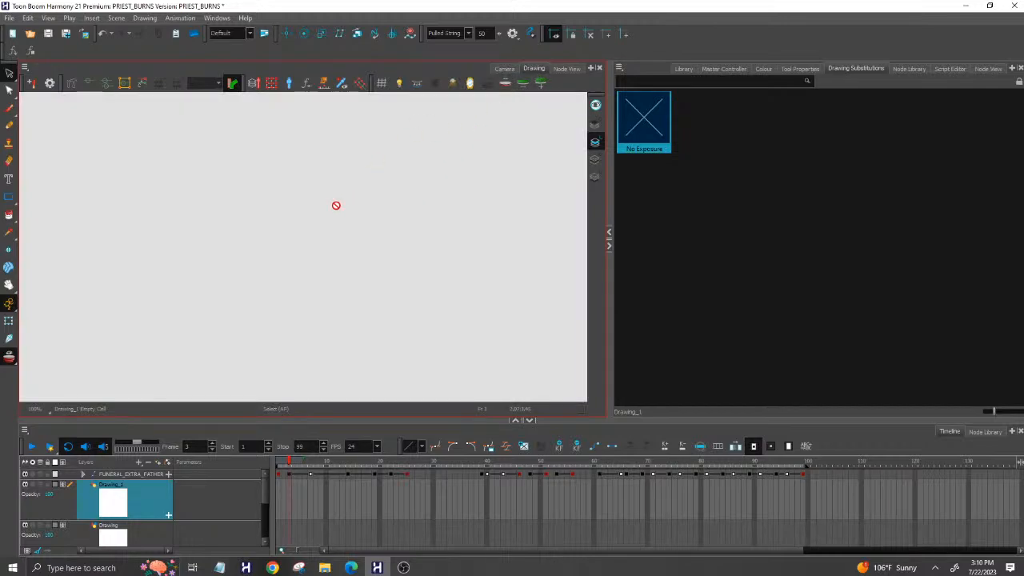
key(ctrl+v)
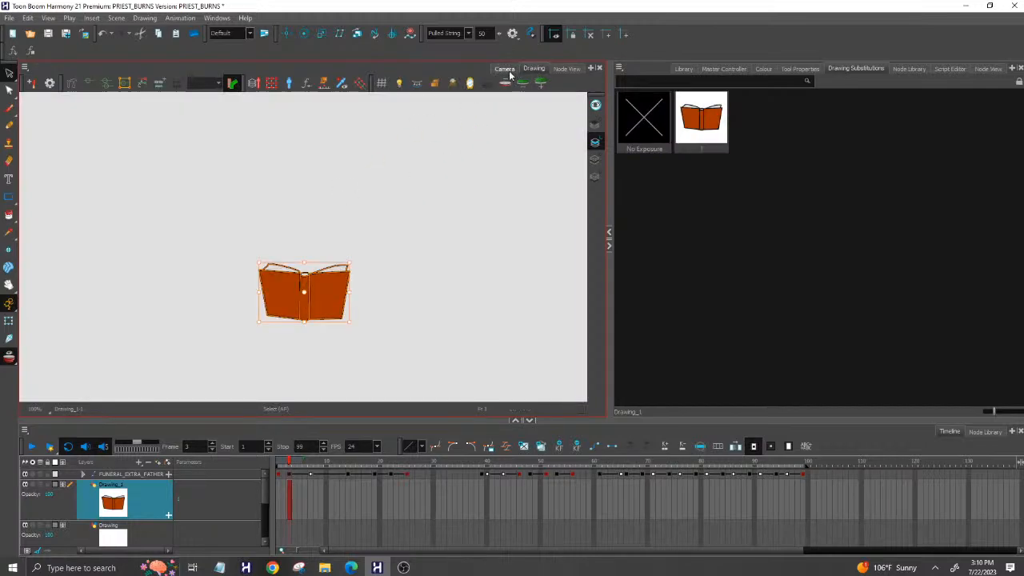
click(505, 69)
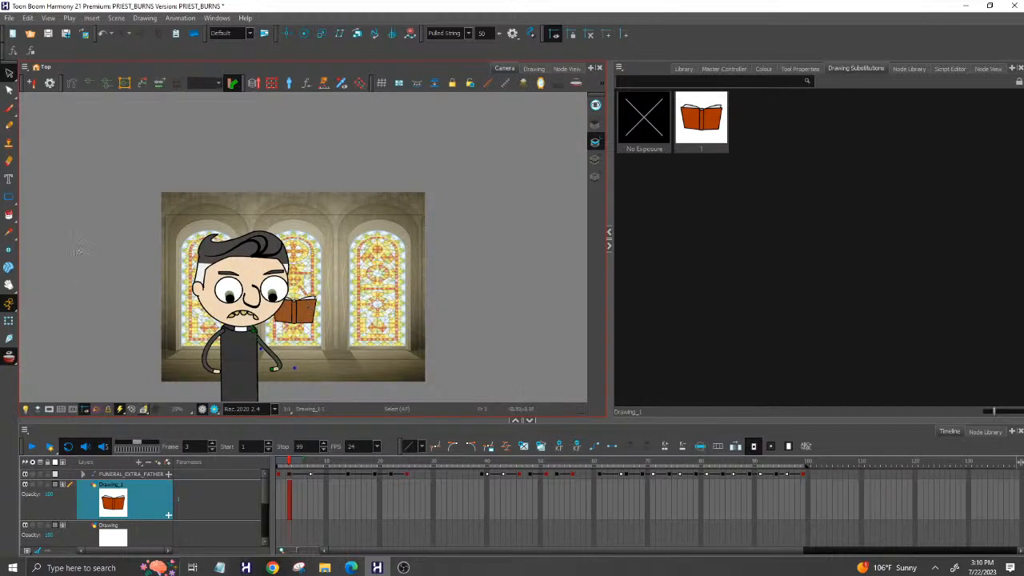
click(304, 313)
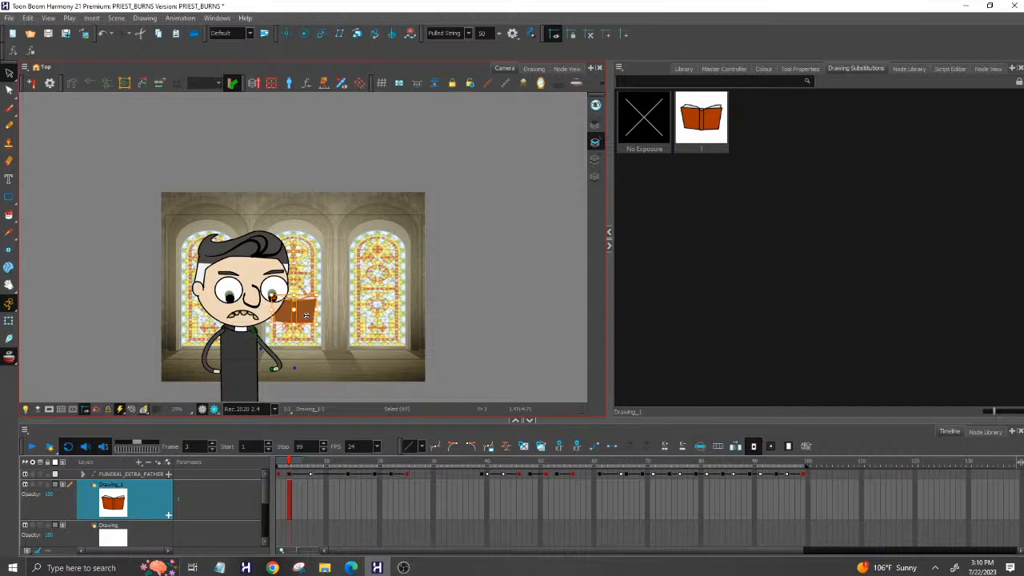
drag(306, 316, 251, 365)
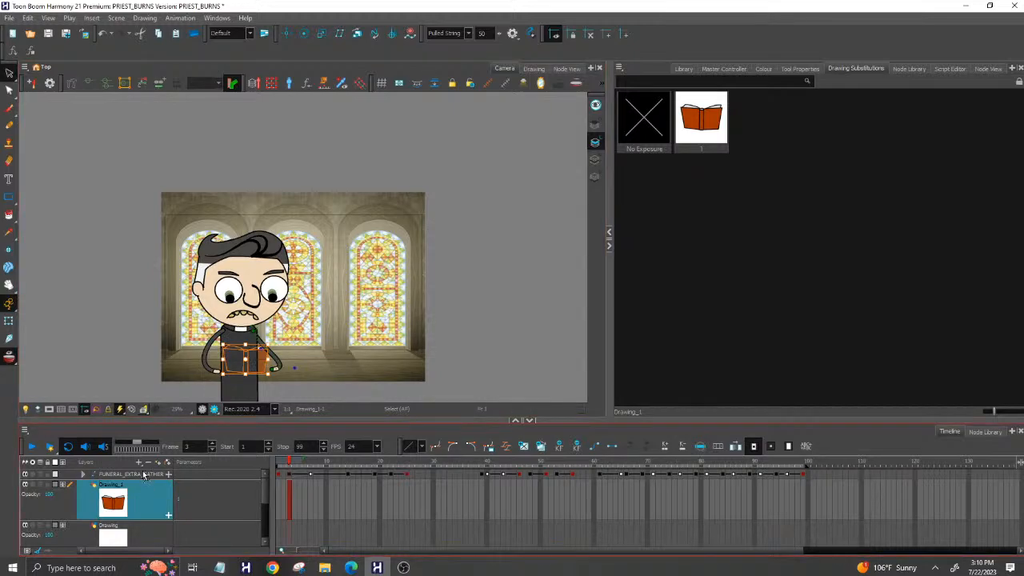
Place the book's layer above the FUNERAL_EXTRA_FATHER rig and enlarge the book until it reaches both of the priest's hands.
drag(144, 475, 144, 520)
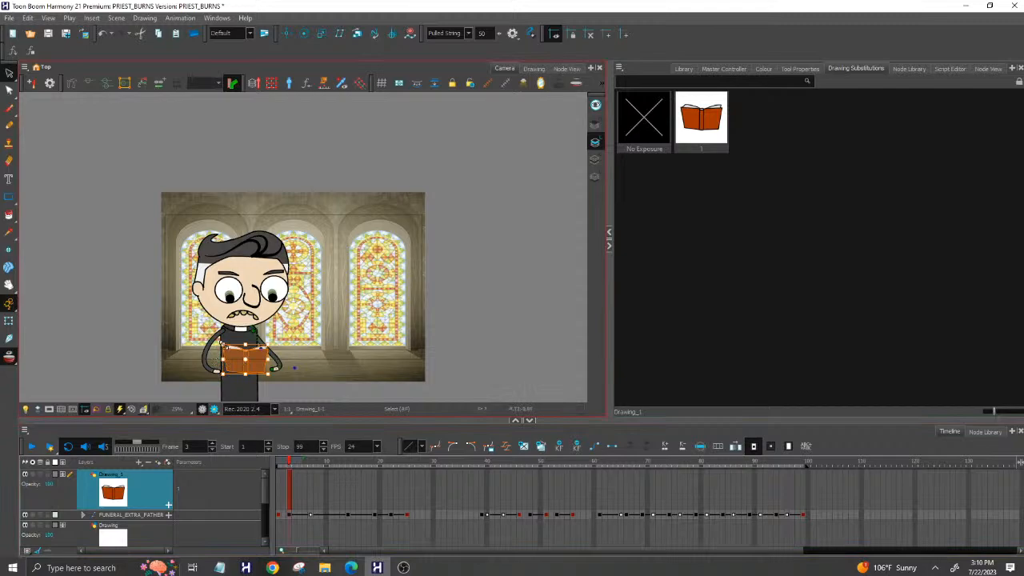
mouse_move(221, 345)
mouse_down()
mouse_move(204, 330)
mouse_move(231, 356)
mouse_move(210, 379)
mouse_up()
scroll(266, 385, up, 2)
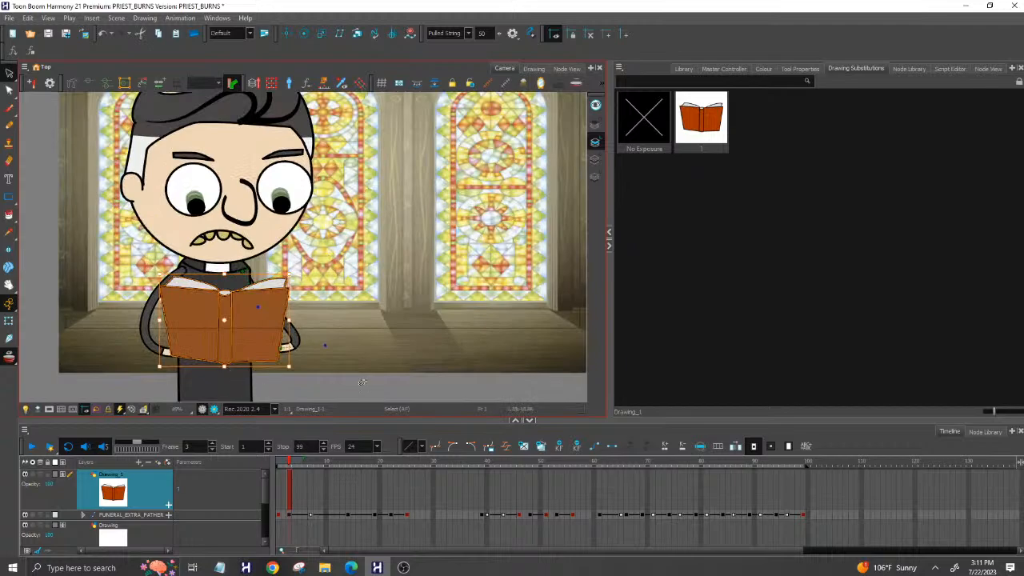
click(375, 390)
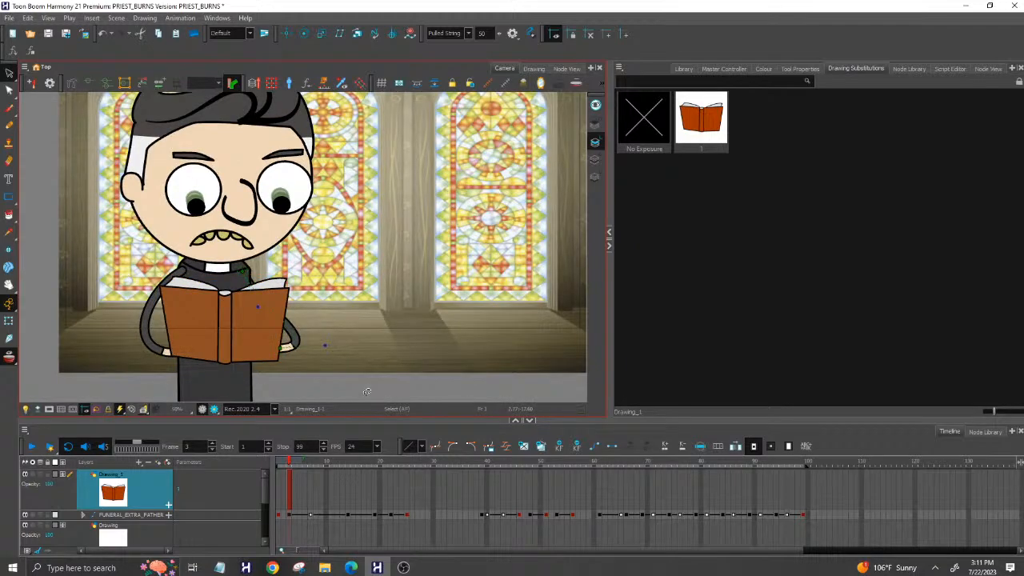
Shift the start of the book drawing's exposure from frame 3 to frame 1.
click(279, 462)
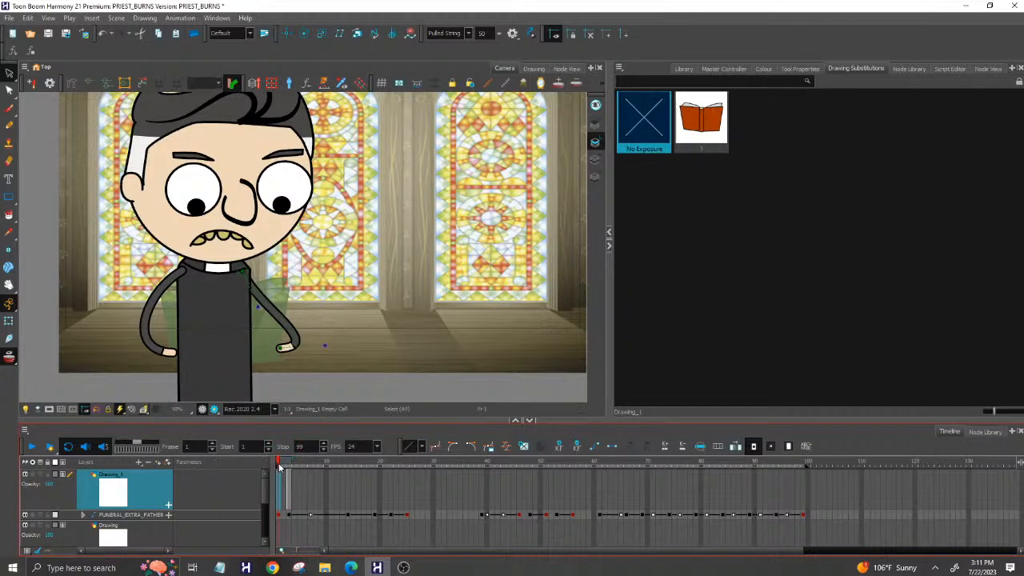
click(288, 487)
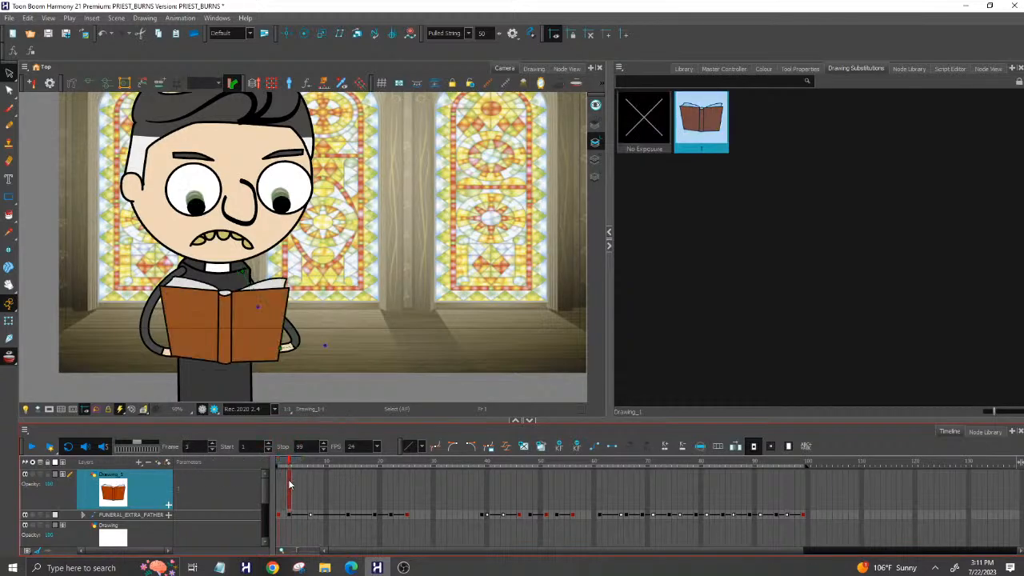
drag(290, 485, 279, 484)
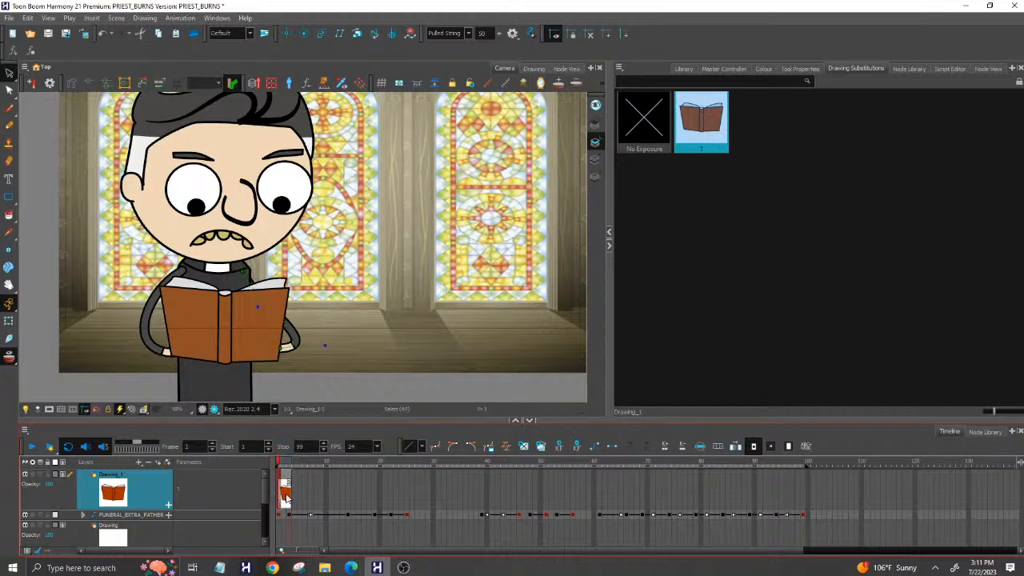
Extend the book drawing's exposure past the end of the scene, to about frame 140.
click(307, 551)
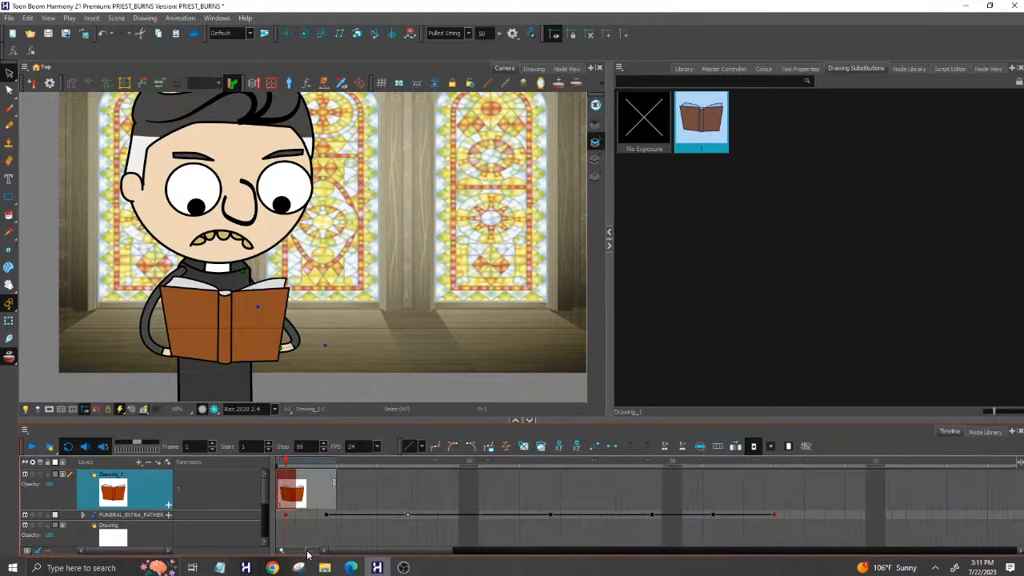
drag(346, 486, 540, 530)
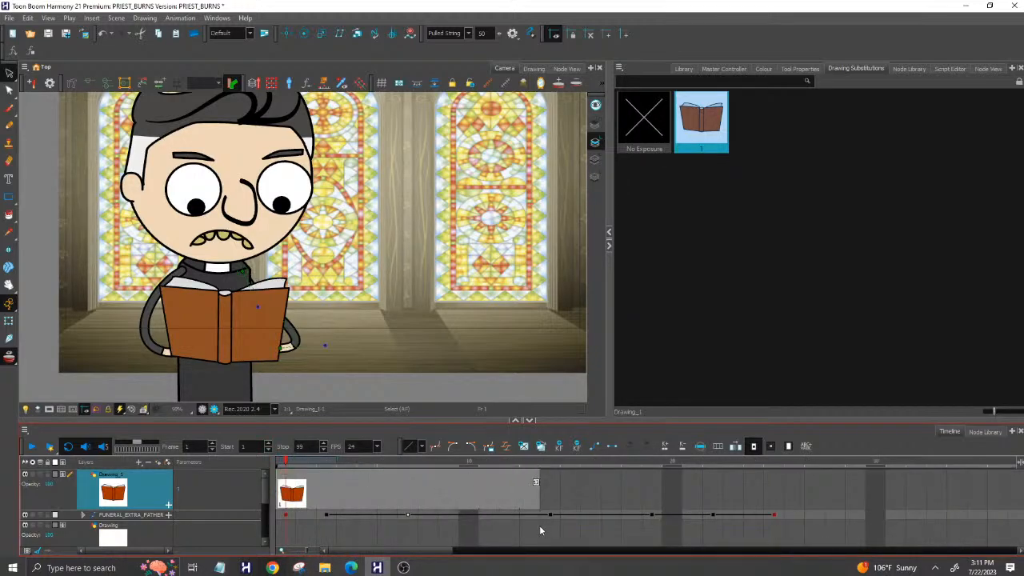
scroll(546, 526, down, 5)
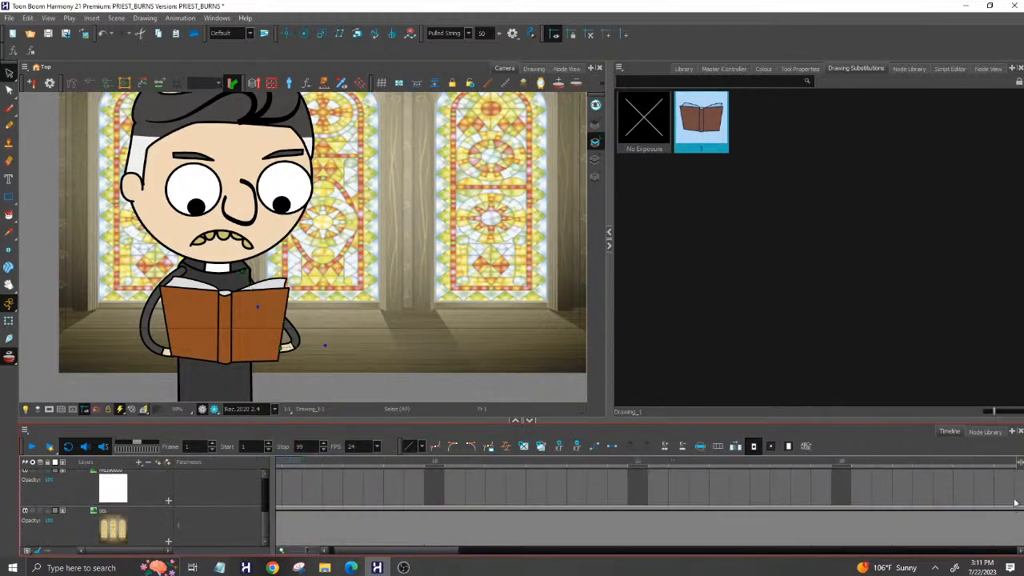
scroll(168, 507, up, 5)
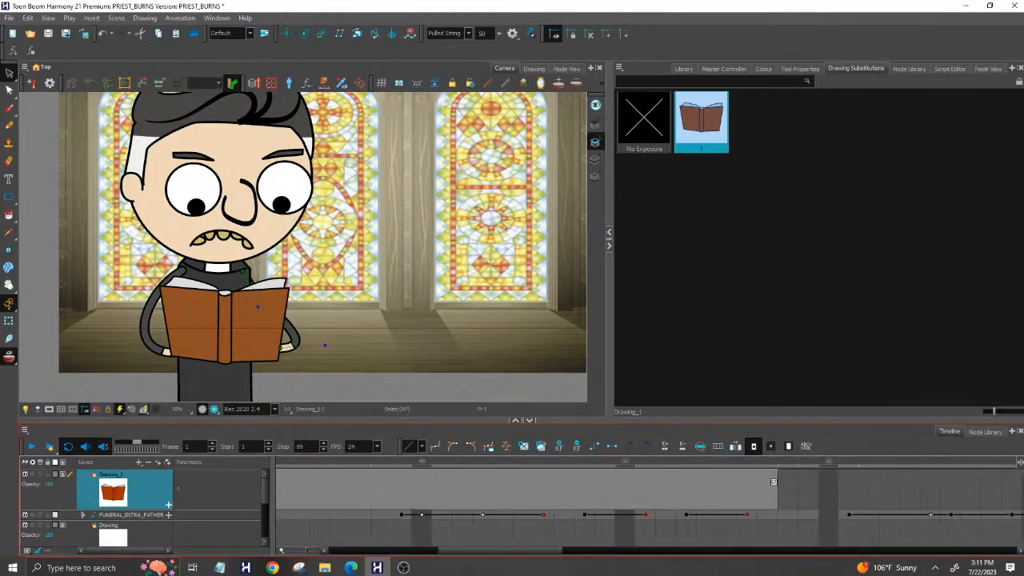
drag(986, 528, 1021, 528)
drag(1021, 483, 989, 484)
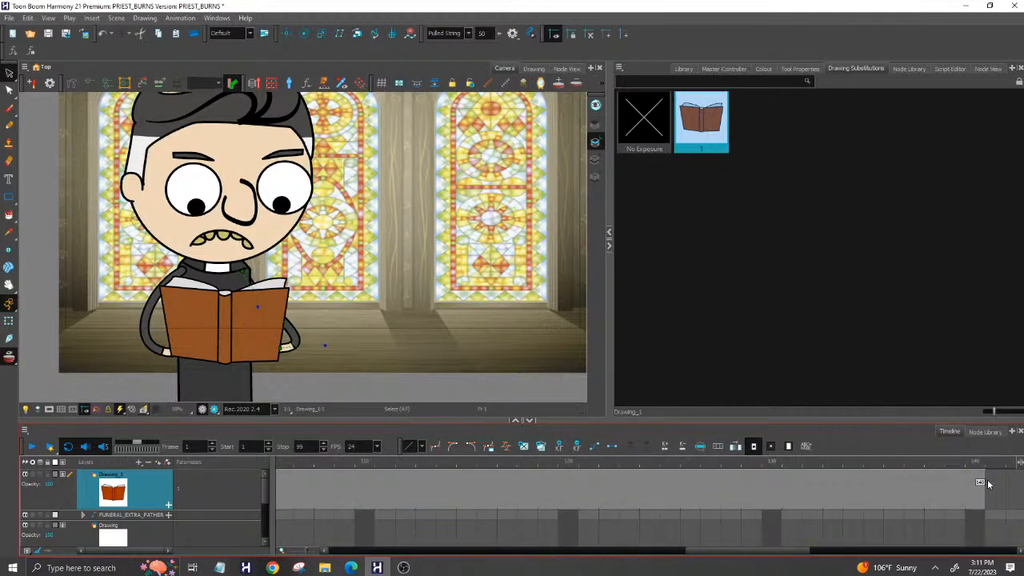
click(514, 555)
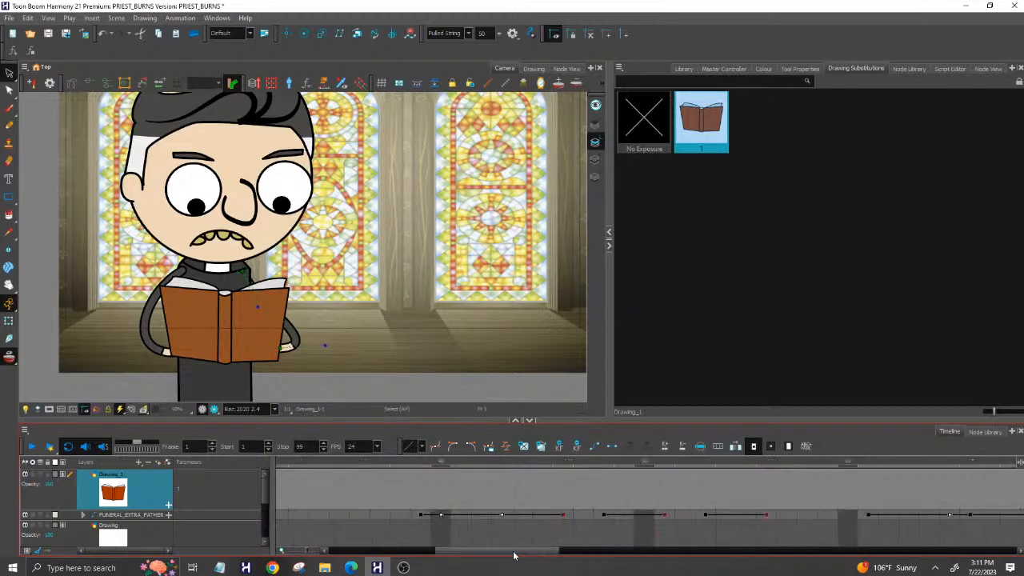
drag(515, 554, 364, 555)
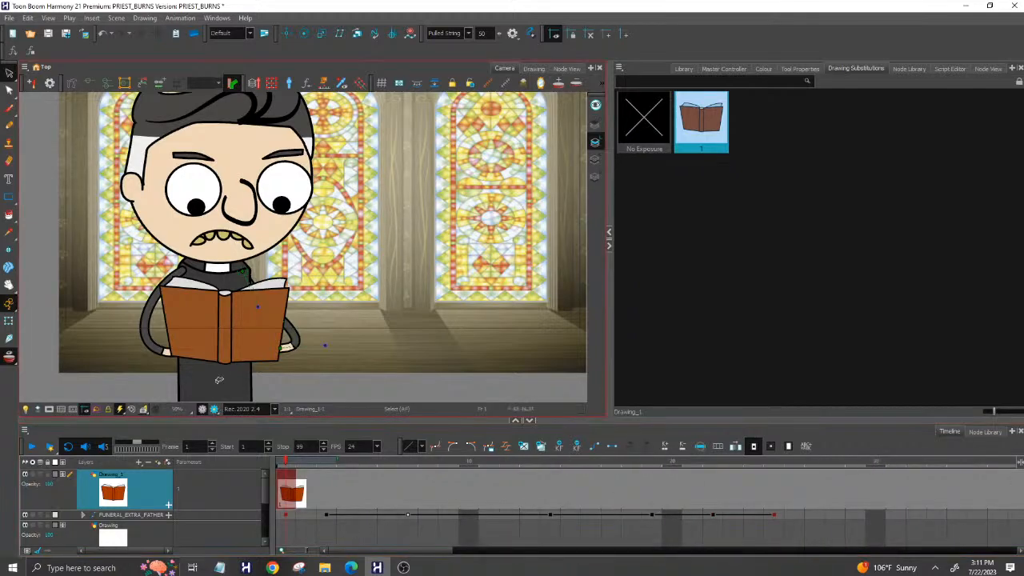
Try to add a peg to the book's drawing layer.
scroll(218, 380, down, 1)
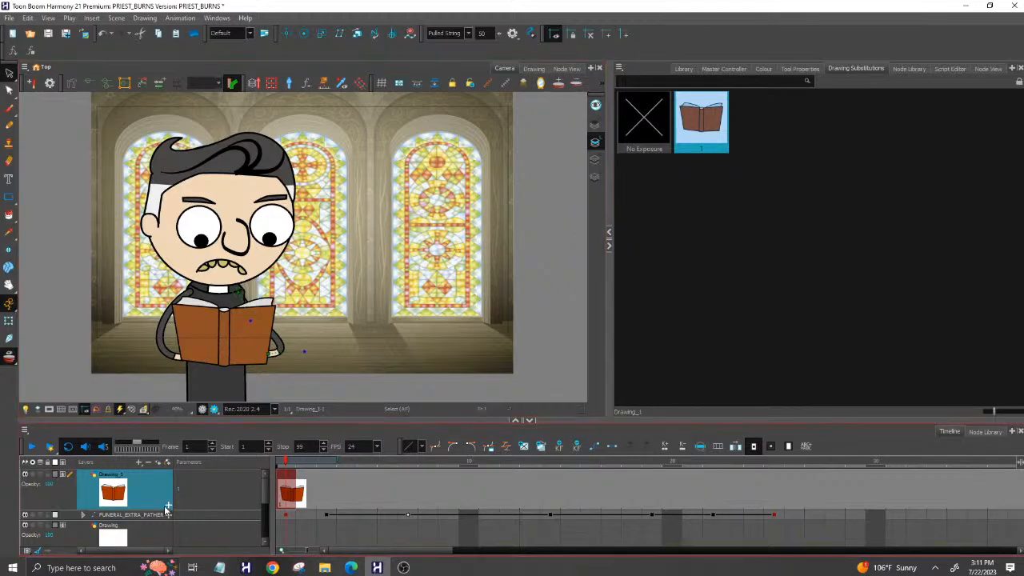
click(138, 462)
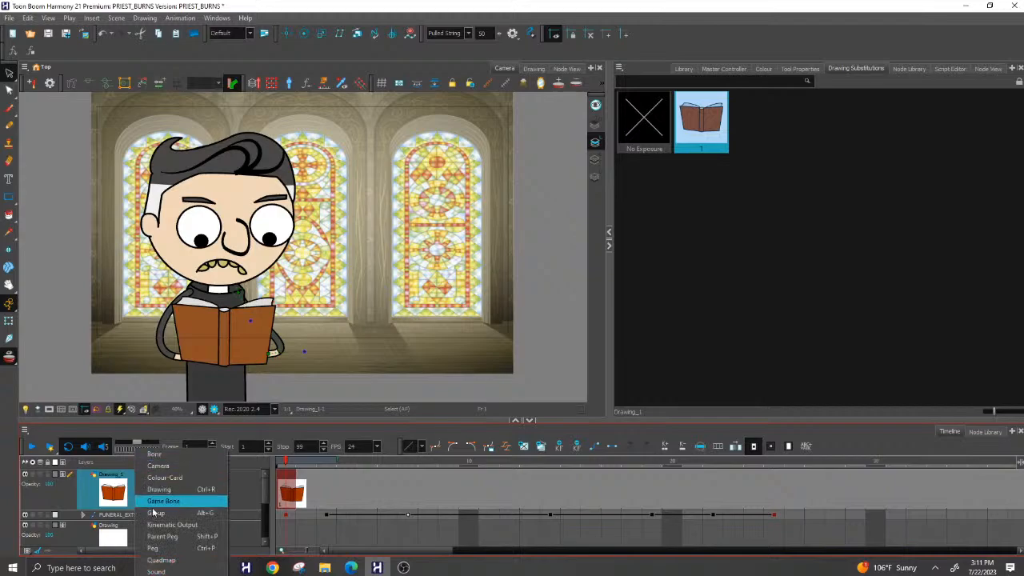
click(161, 550)
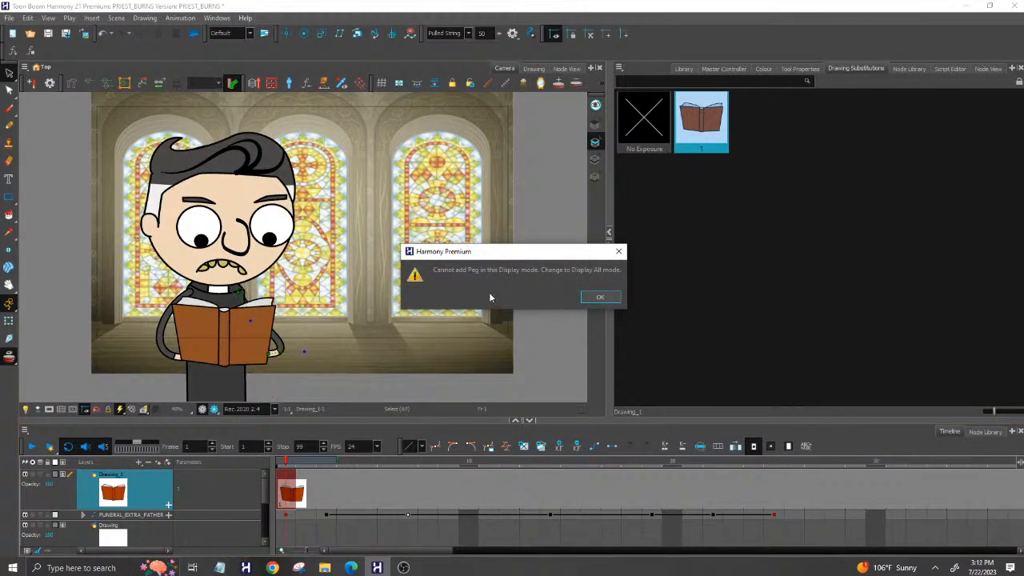
click(619, 253)
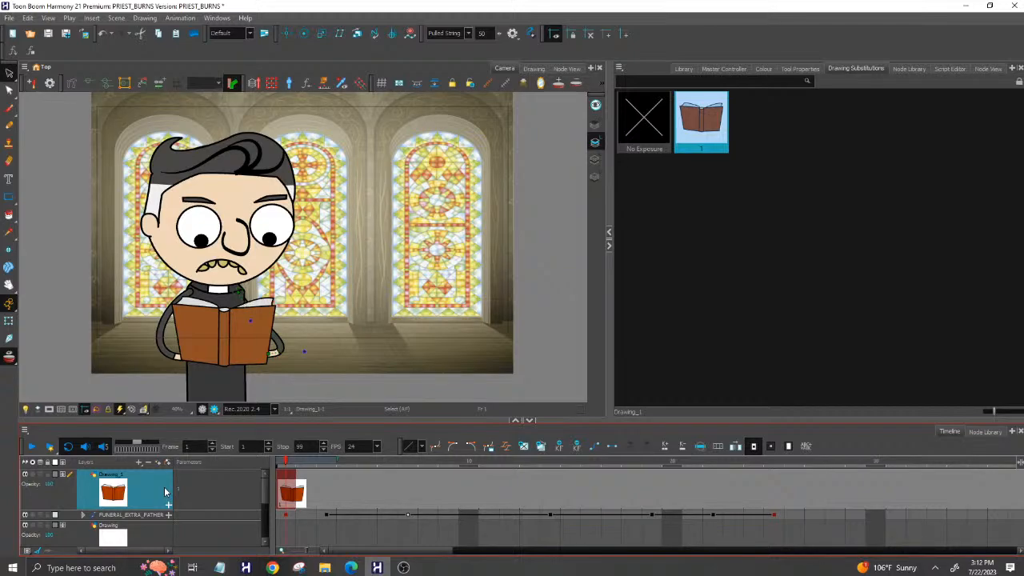
Expand the priest's rig in an enlarged timeline, look through its layers to the background, and show the full-length priest in the camera view.
click(83, 515)
drag(266, 484, 266, 492)
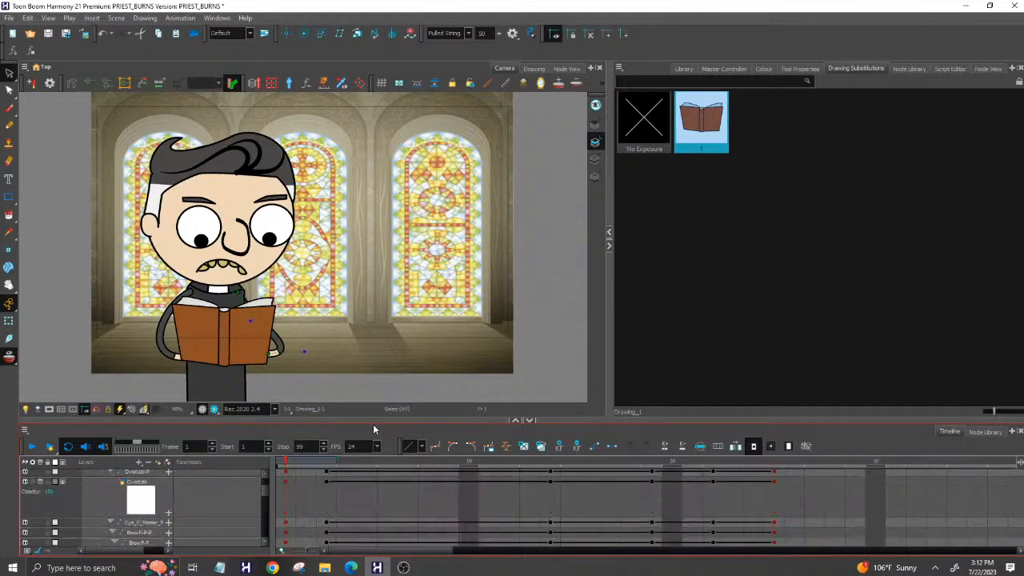
drag(390, 423, 391, 252)
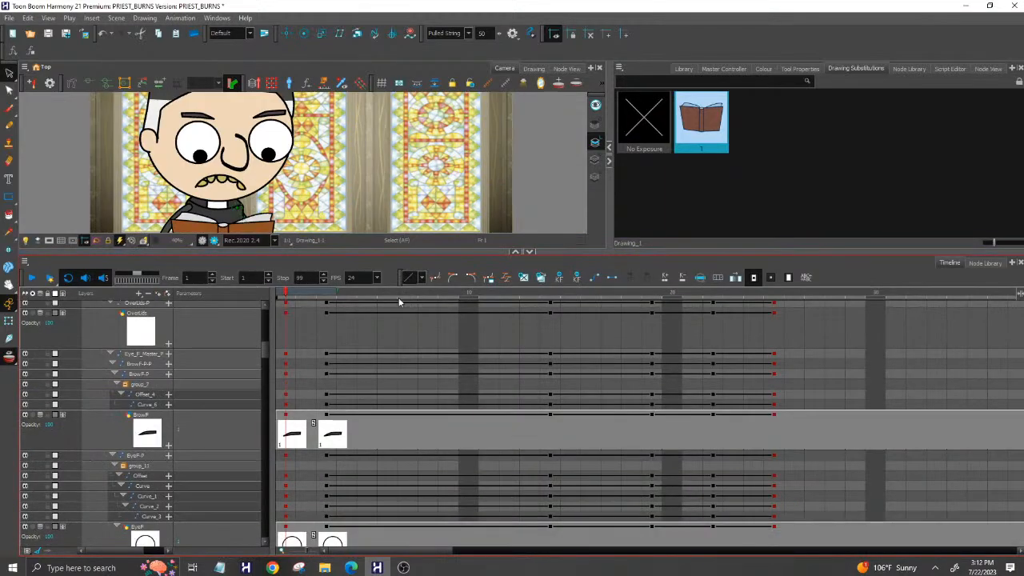
mouse_move(265, 353)
mouse_down()
mouse_move(263, 325)
mouse_move(262, 384)
mouse_move(209, 533)
mouse_up()
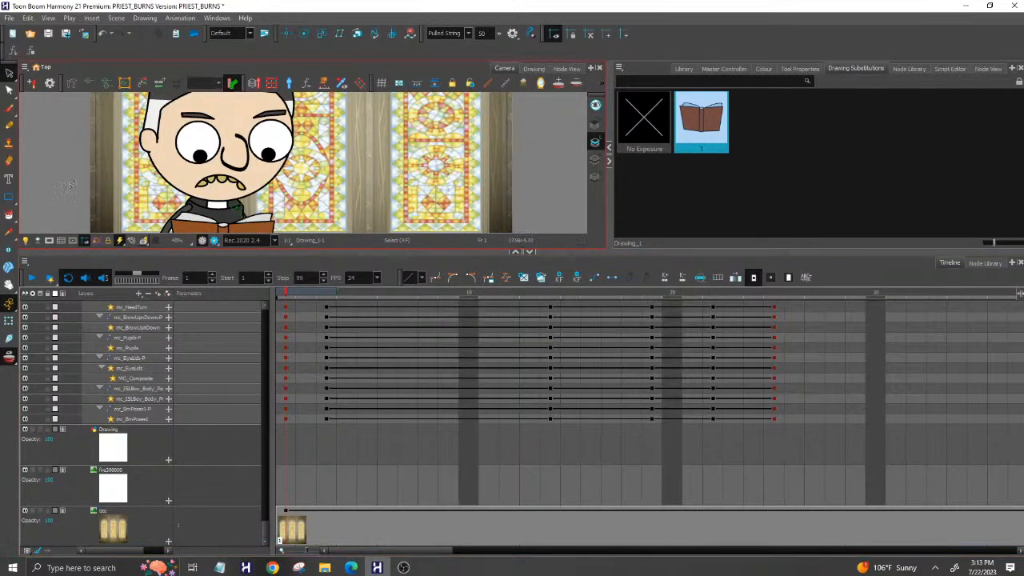
key(space)
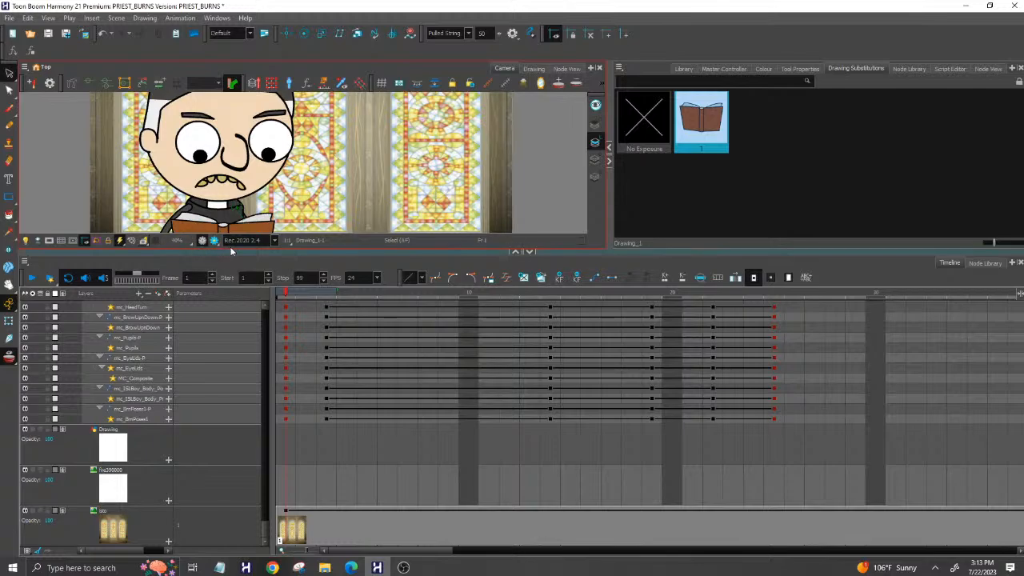
drag(242, 250, 241, 500)
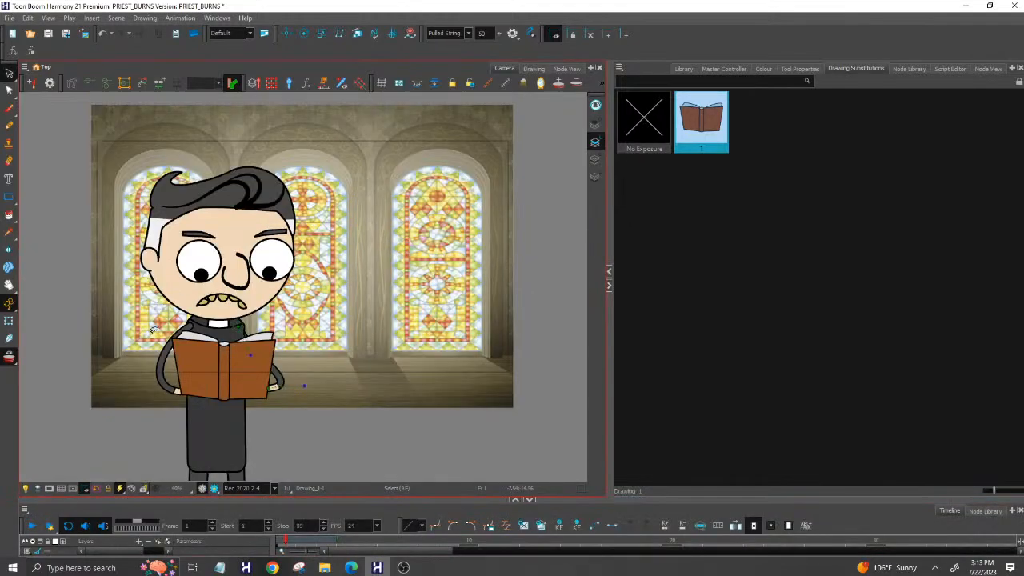
drag(94, 371, 90, 301)
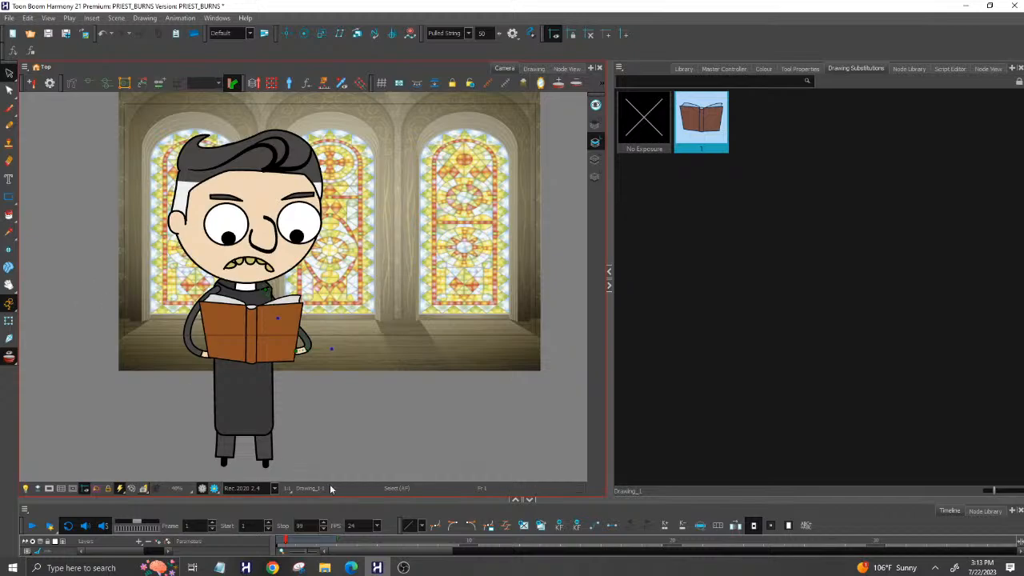
Enlarge the timeline and bring the book's drawing layer above the priest's rig into view.
drag(475, 502, 476, 360)
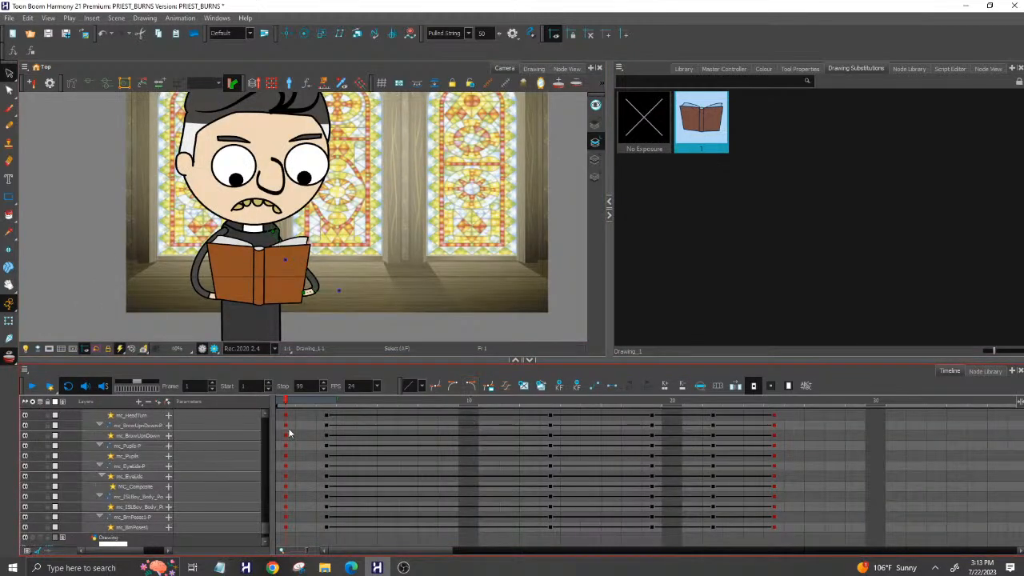
click(264, 413)
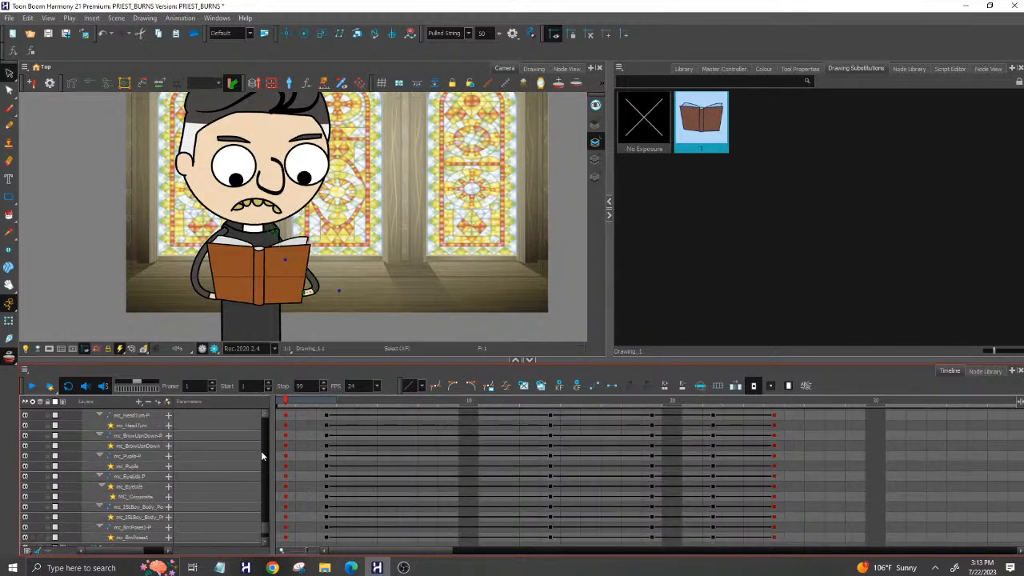
click(264, 415)
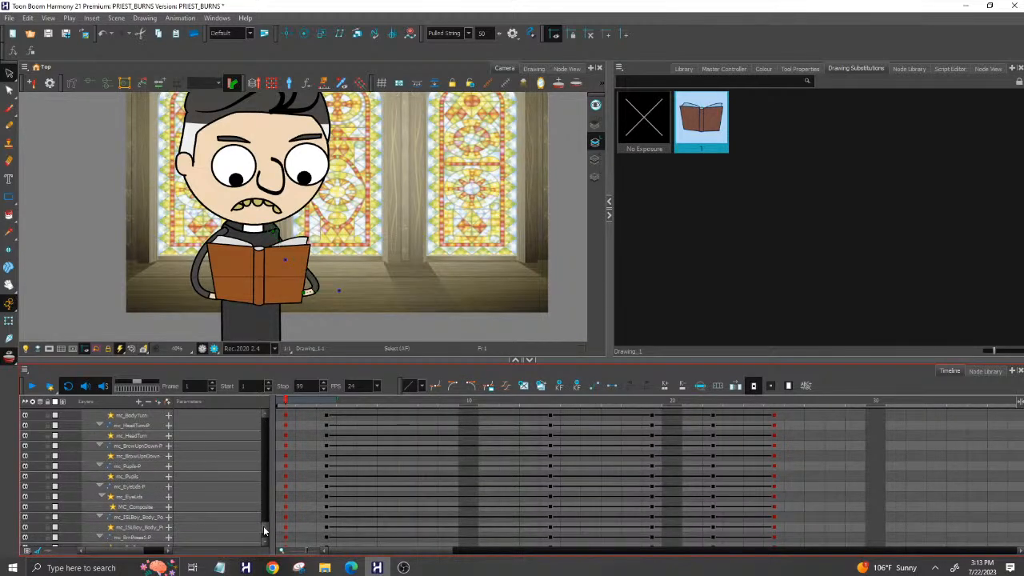
drag(265, 528, 254, 412)
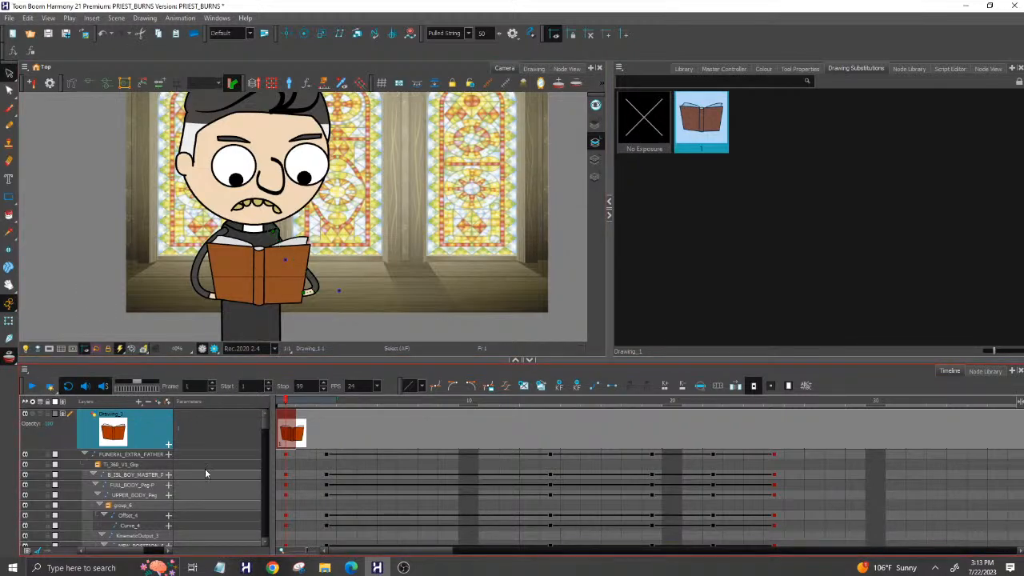
Play back the scene and collapse the priest's rig in the timeline.
click(32, 388)
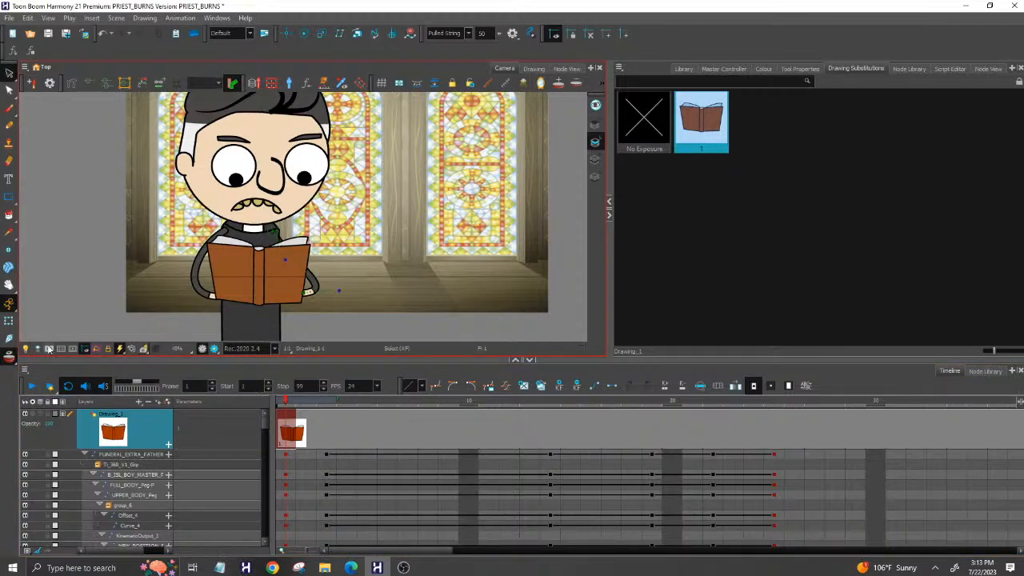
click(32, 387)
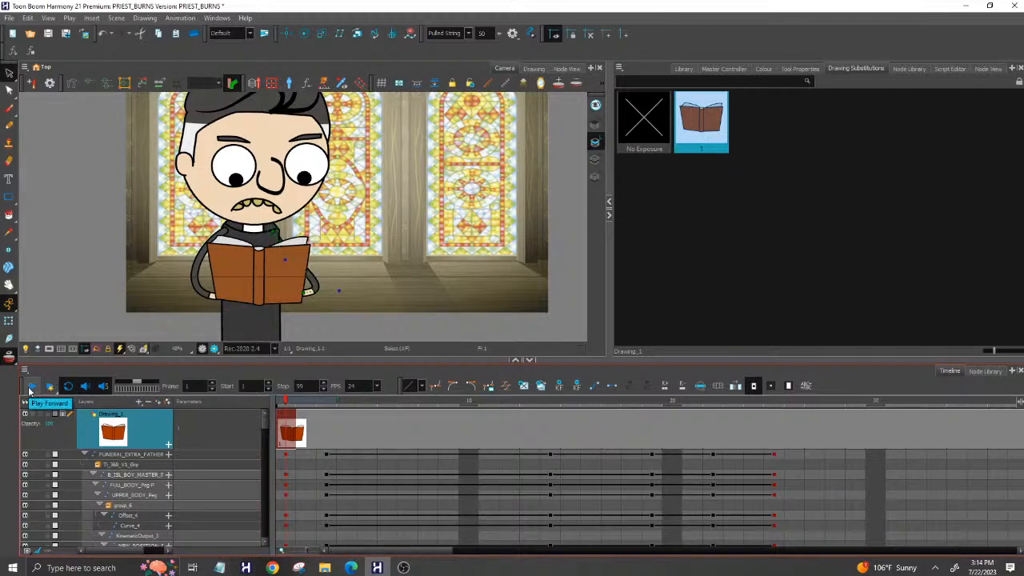
click(30, 388)
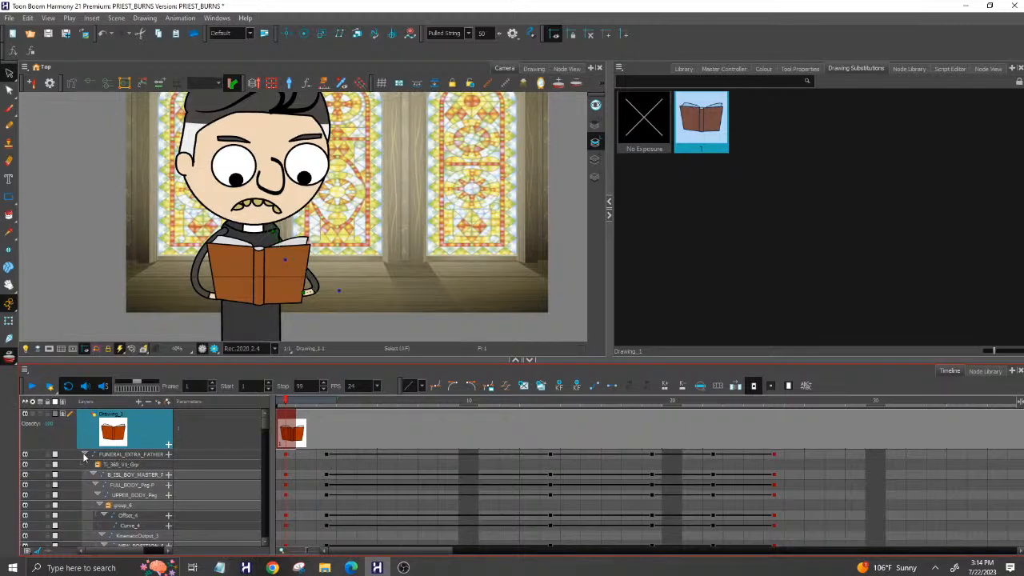
click(84, 454)
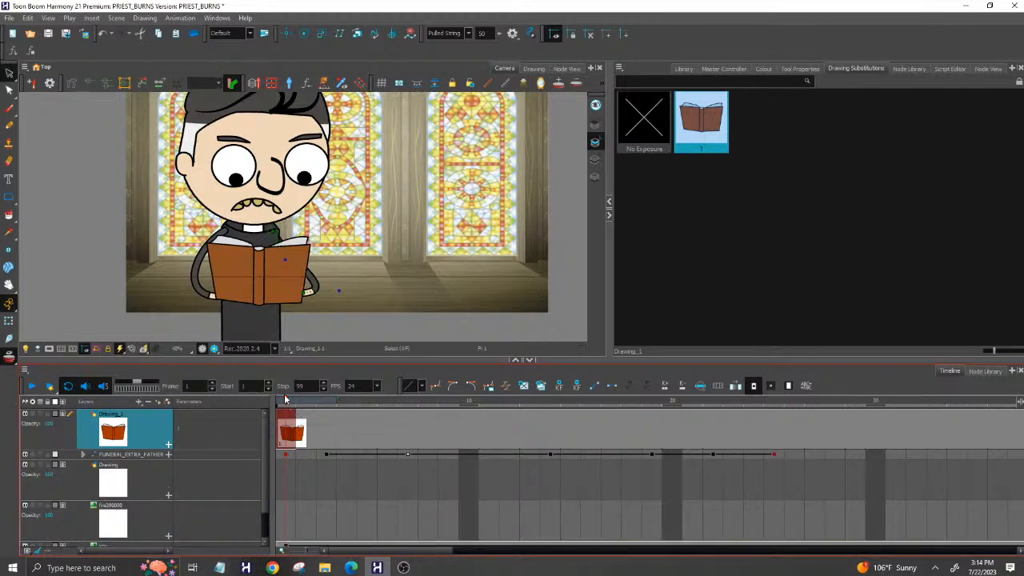
Set a keyframe on the book's drawing layer at frame 66, where the fire starts.
drag(287, 400, 863, 426)
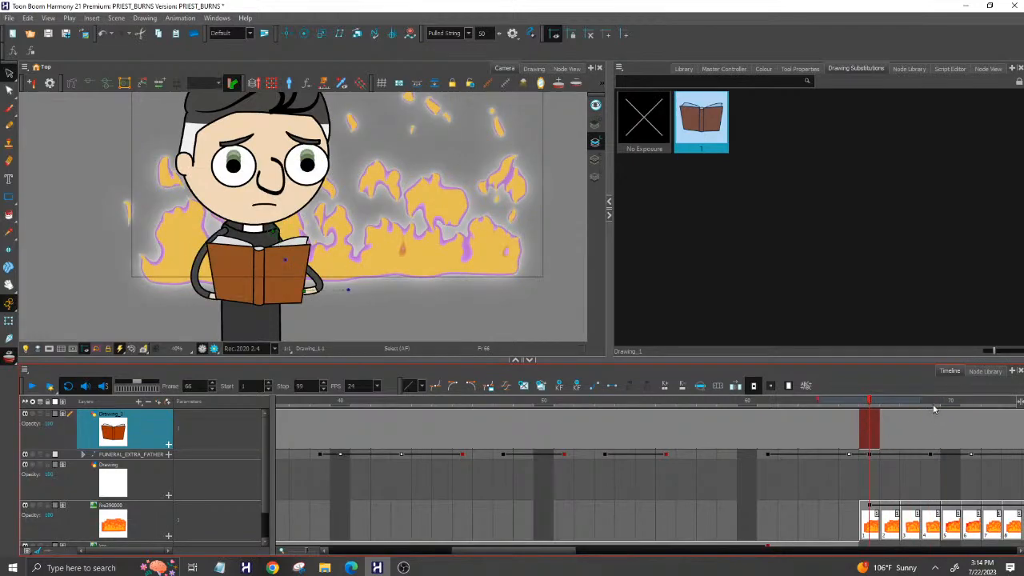
click(938, 403)
click(868, 405)
Try to move the book at frame 69 up beside the priest's raised hand and rotate it as if thrown.
click(930, 403)
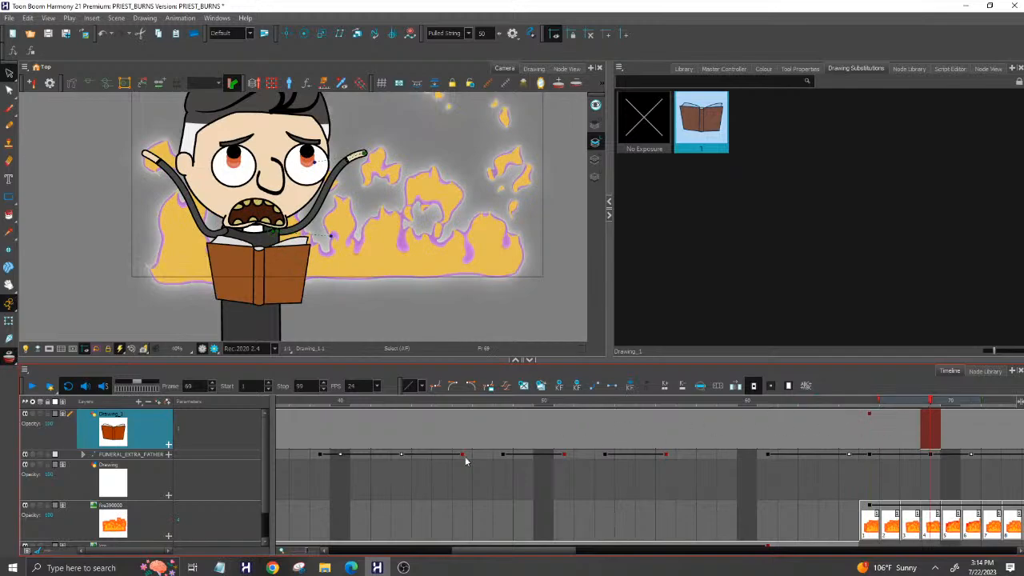
drag(478, 554, 497, 555)
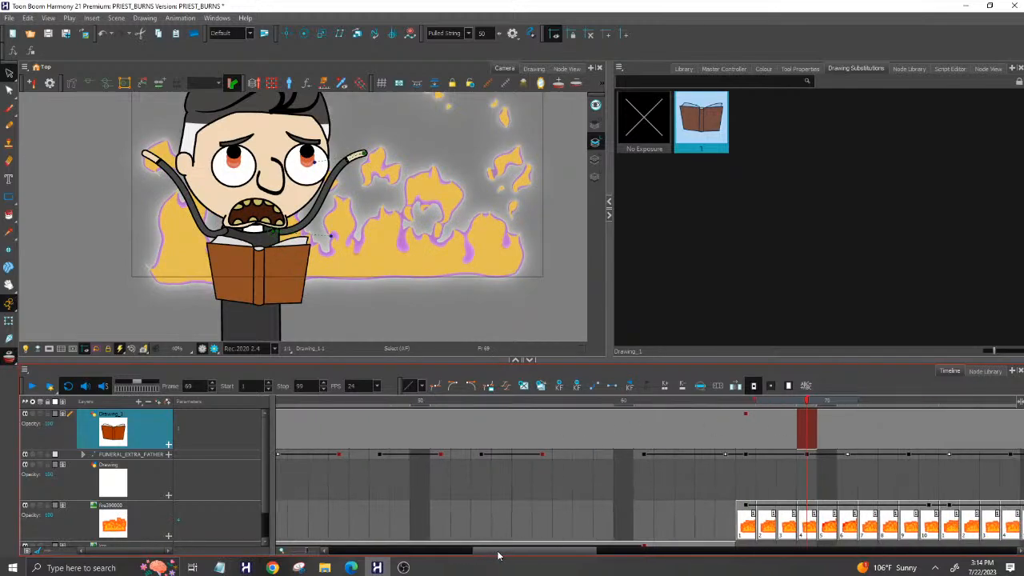
scroll(306, 256, down, 3)
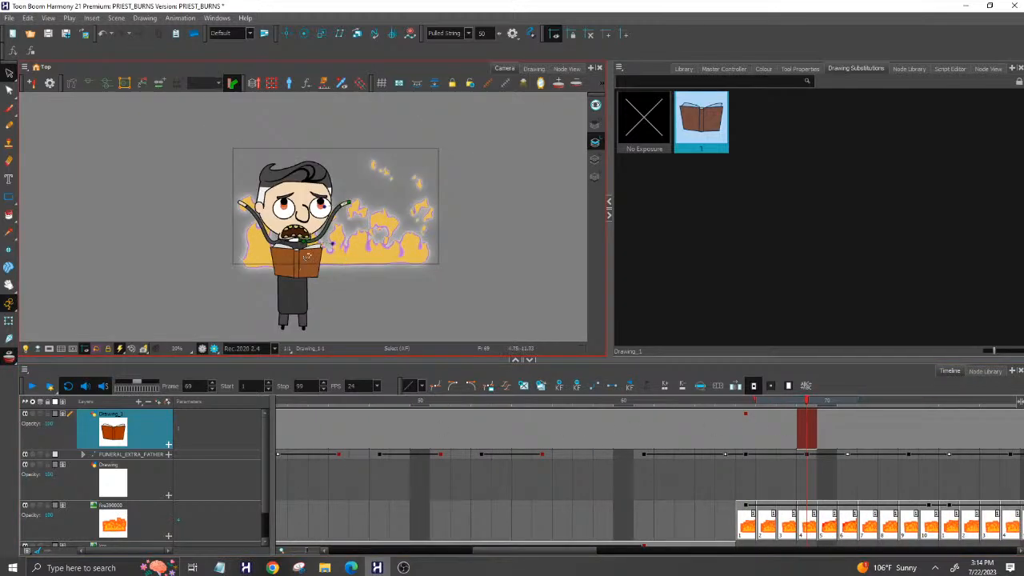
click(9, 321)
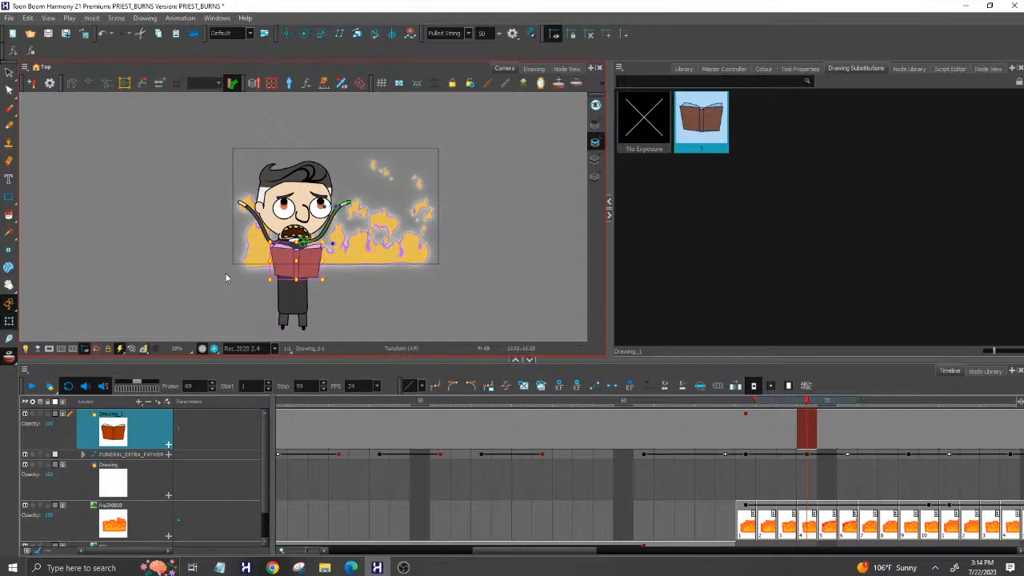
click(201, 247)
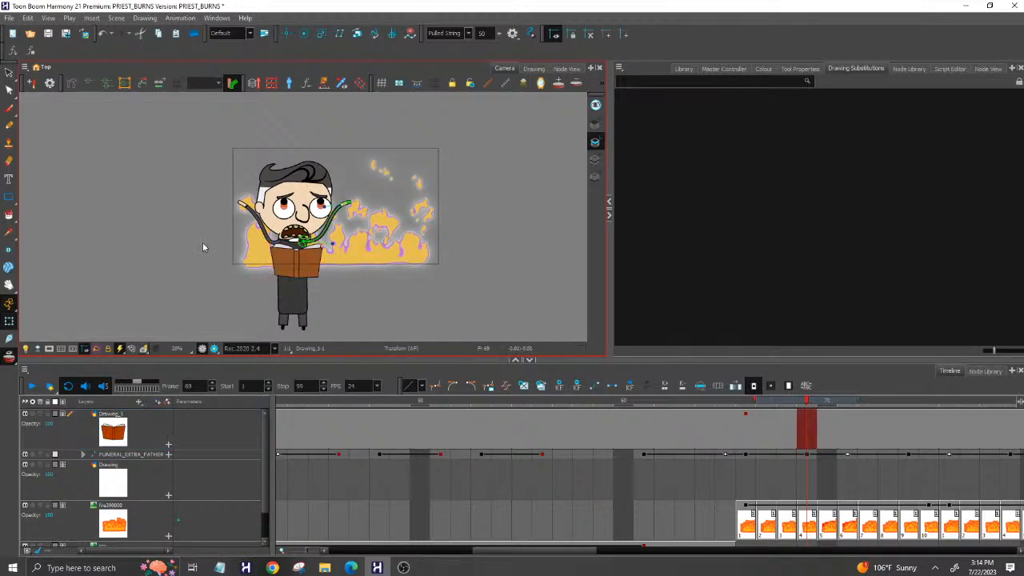
click(286, 268)
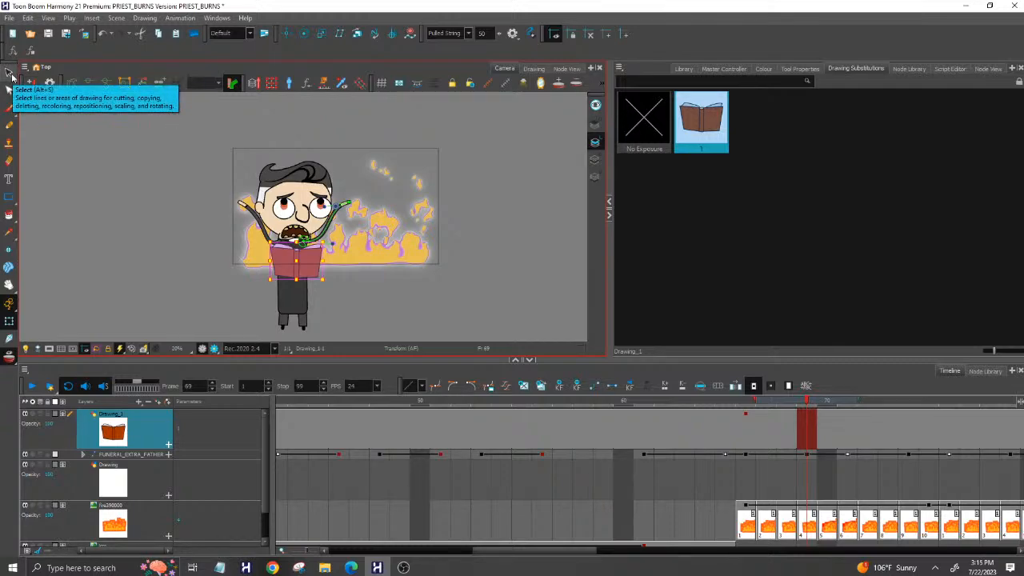
click(10, 75)
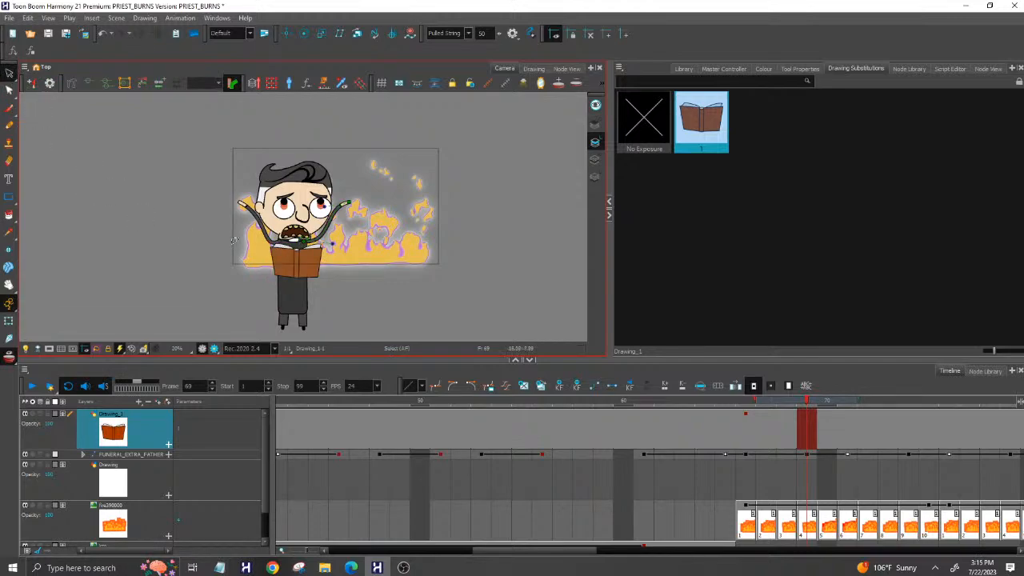
click(297, 261)
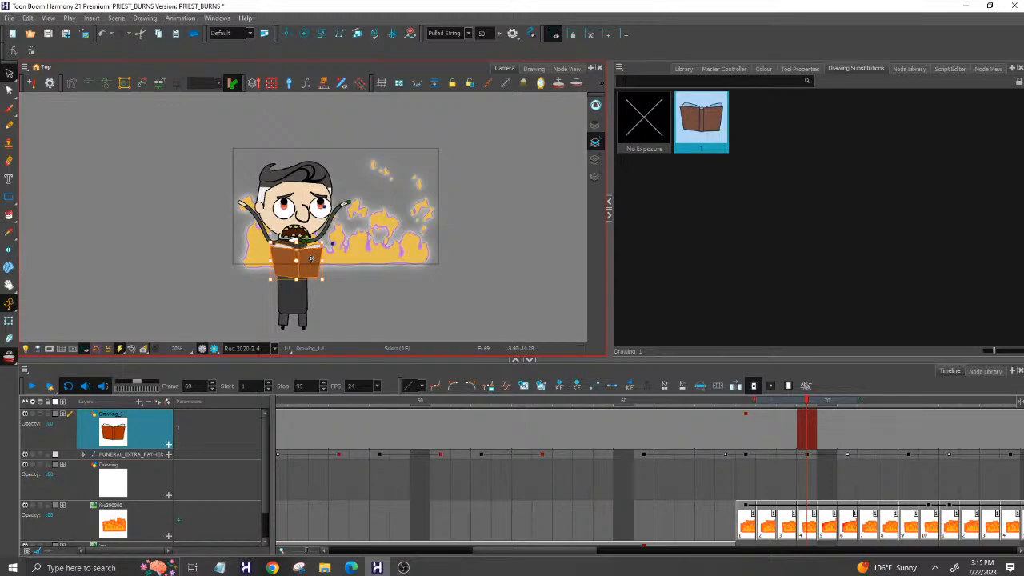
drag(312, 258, 373, 223)
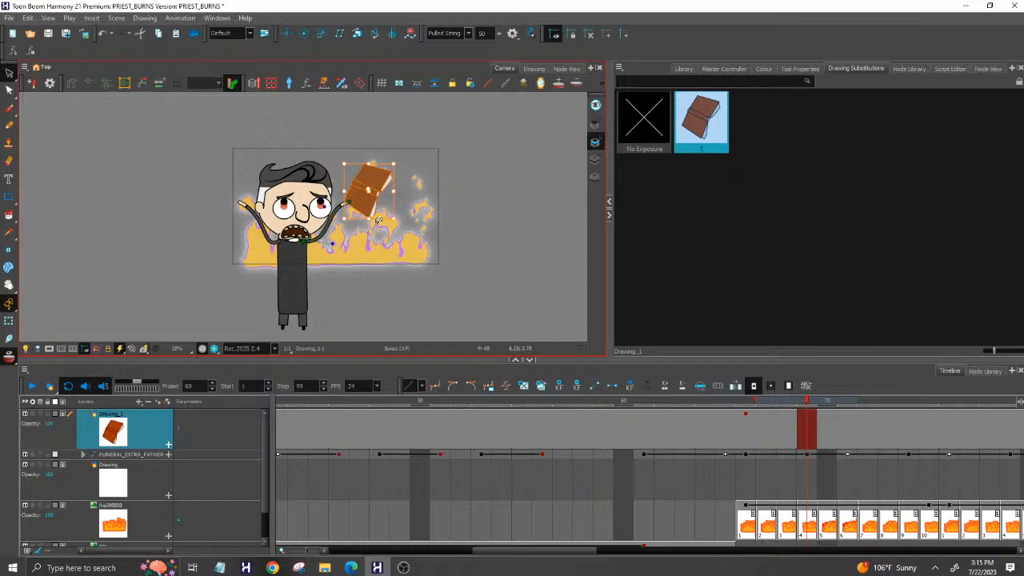
drag(360, 205, 366, 202)
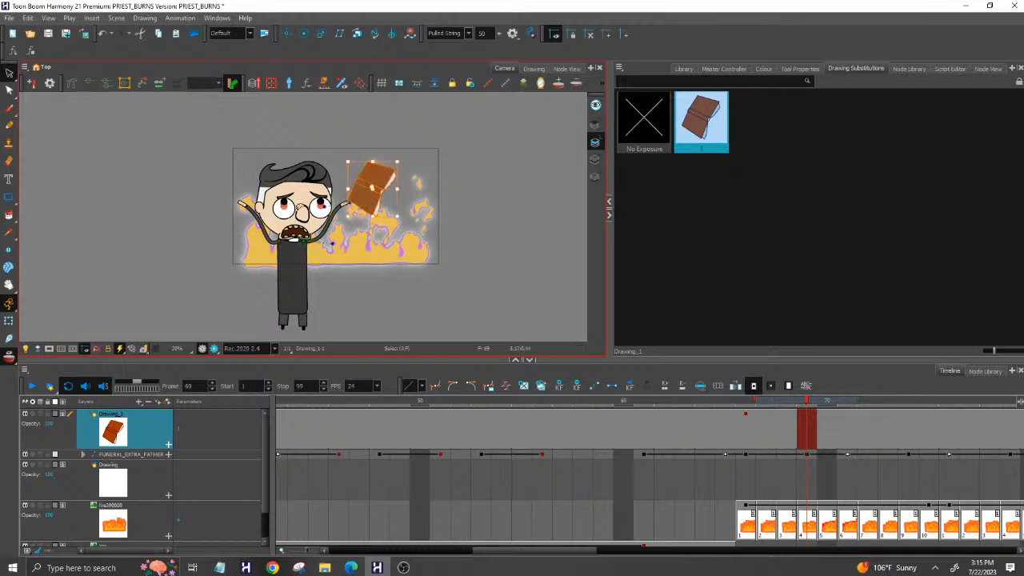
click(170, 222)
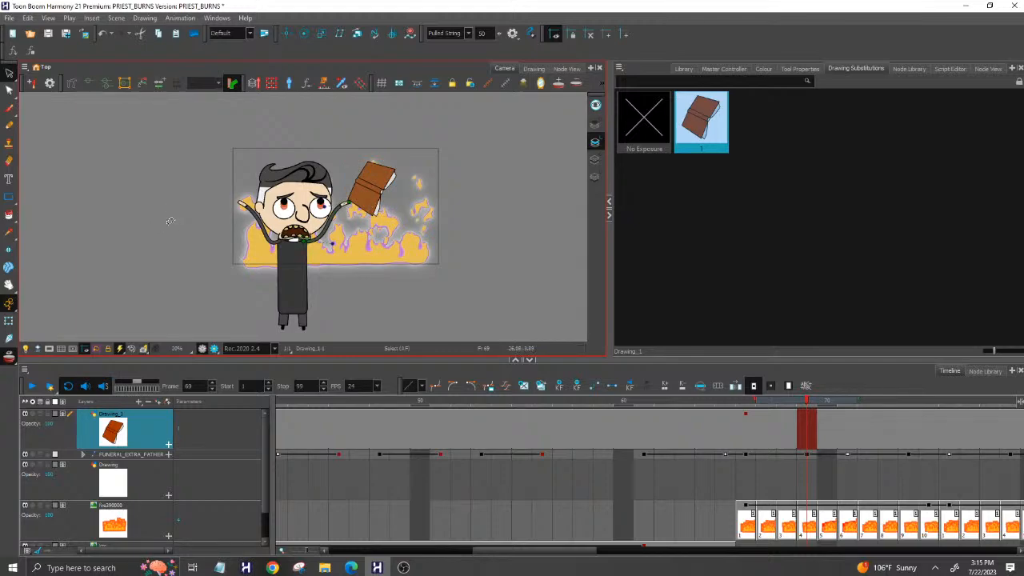
scroll(357, 179, up, 2)
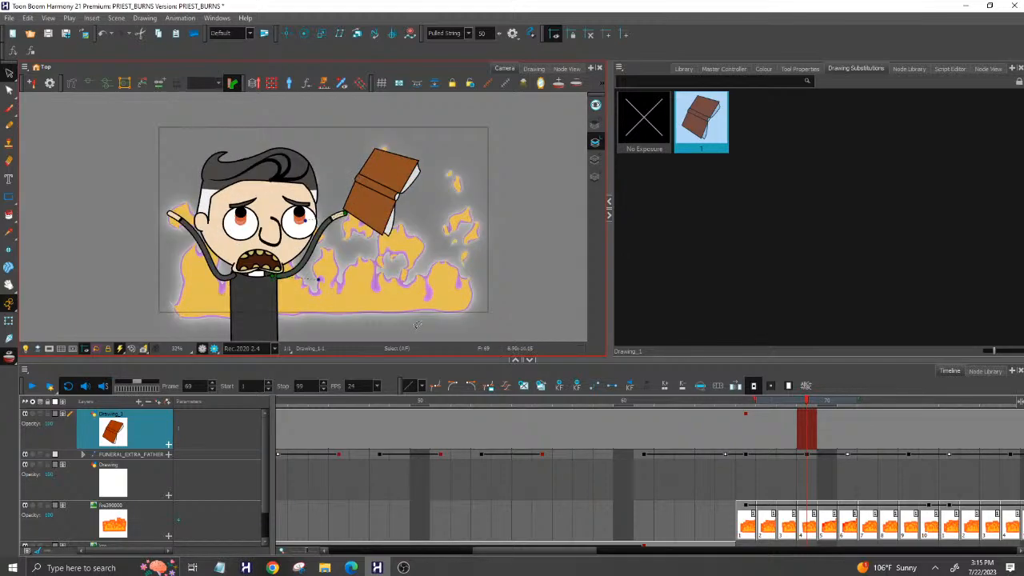
Return to the start of the scene and set a keyframe on the book's drawing layer at frame 1.
drag(645, 410, 295, 445)
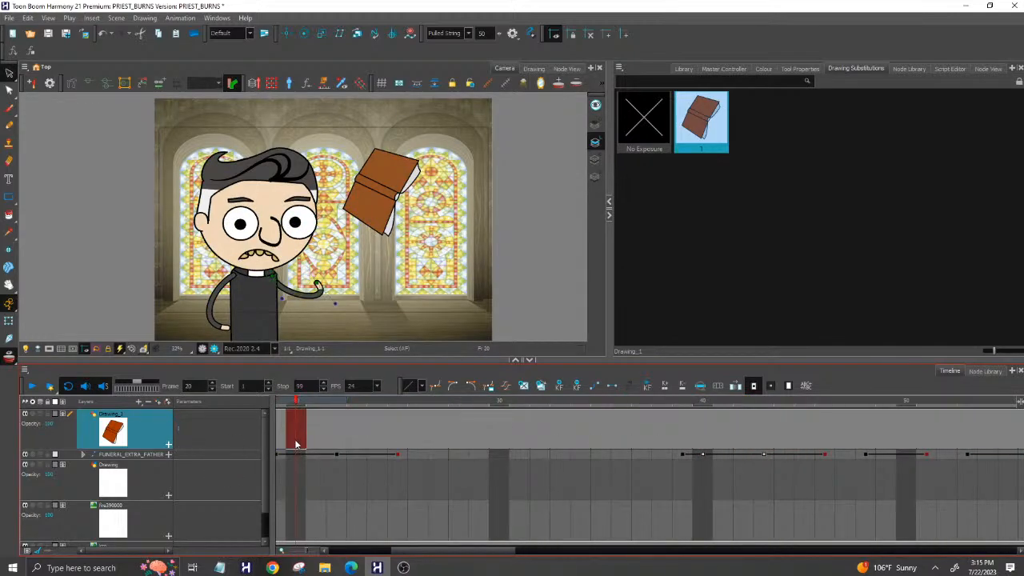
drag(432, 551, 299, 546)
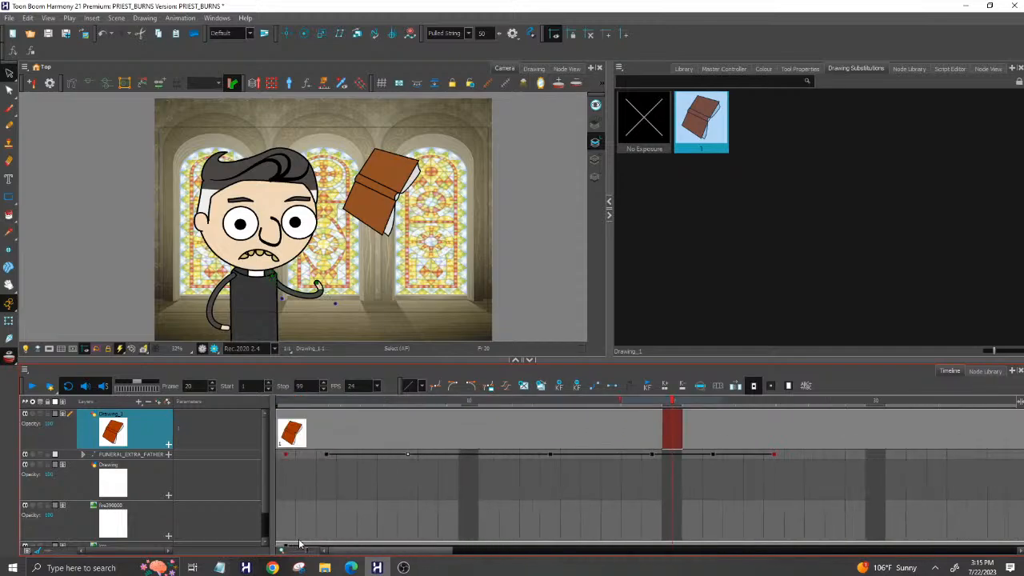
click(285, 405)
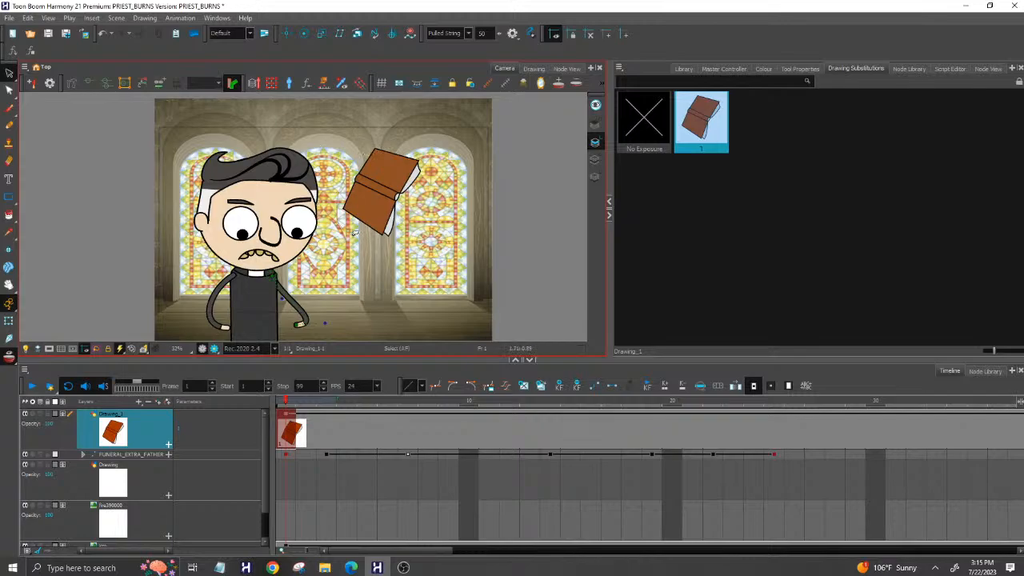
Rotate the tilted book drawing back upright at frame 1.
mouse_move(434, 232)
mouse_down()
mouse_move(335, 137)
mouse_move(342, 240)
mouse_move(392, 112)
mouse_move(318, 191)
mouse_move(285, 189)
mouse_move(286, 155)
mouse_up()
click(337, 137)
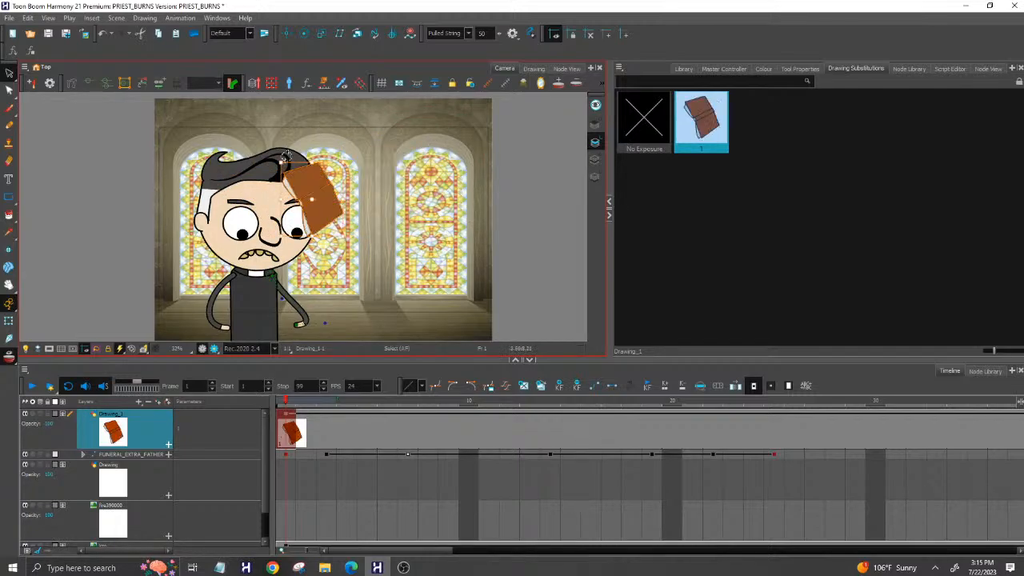
key(ctrl+z)
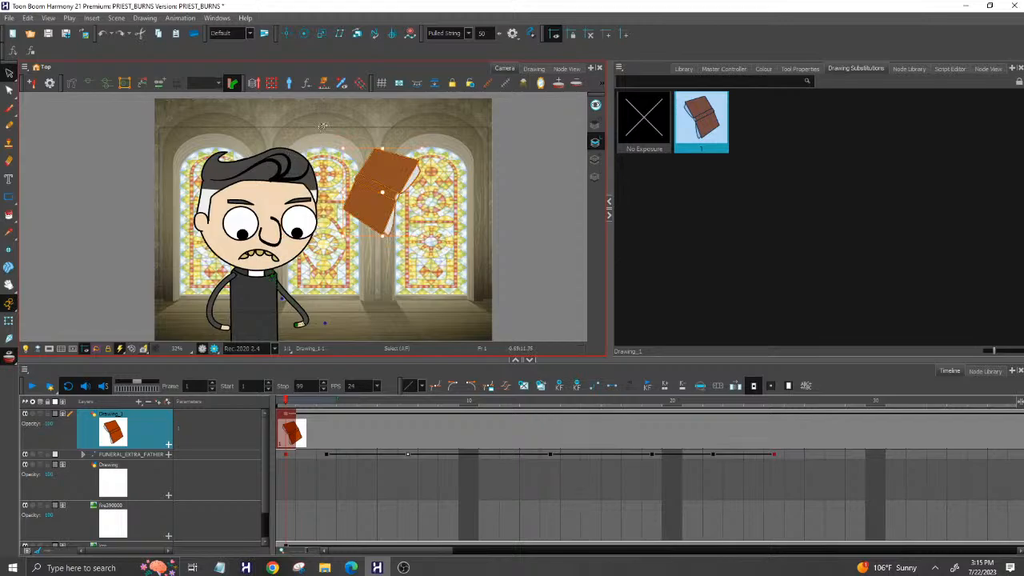
mouse_move(334, 145)
mouse_down()
mouse_move(329, 210)
mouse_move(362, 256)
mouse_up()
key(ctrl+z)
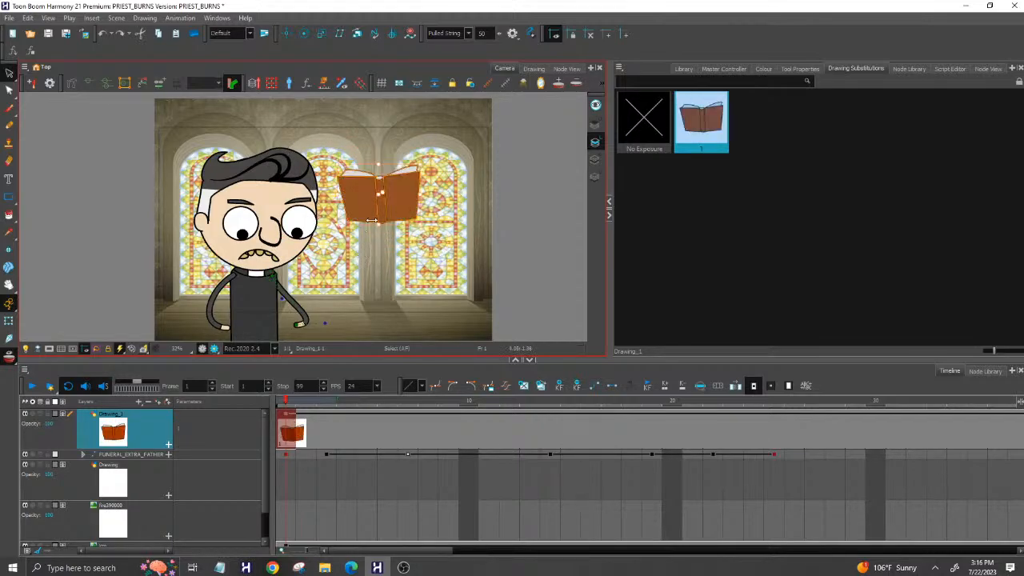
Move the upright book back into the priest's hands at frame 1 and widen it slightly.
click(264, 301)
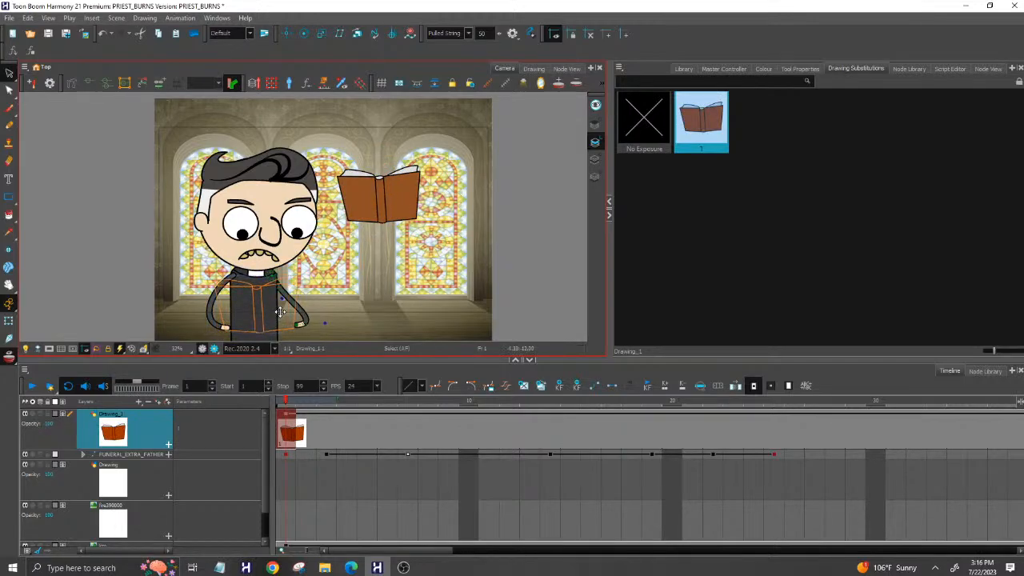
drag(280, 310, 280, 309)
scroll(280, 308, up, 1)
scroll(280, 308, up, 2)
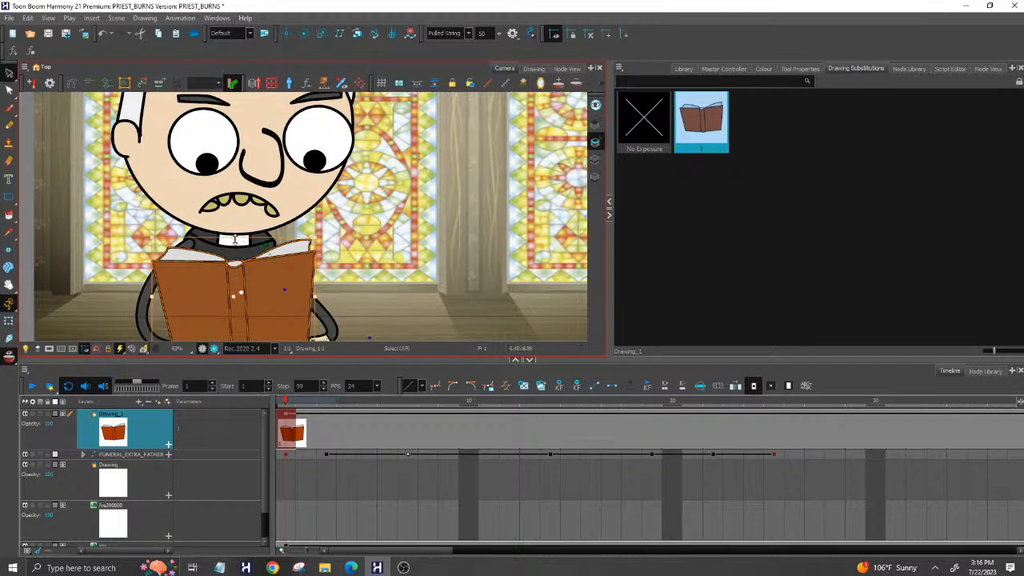
drag(244, 237, 250, 237)
scroll(335, 204, down, 2)
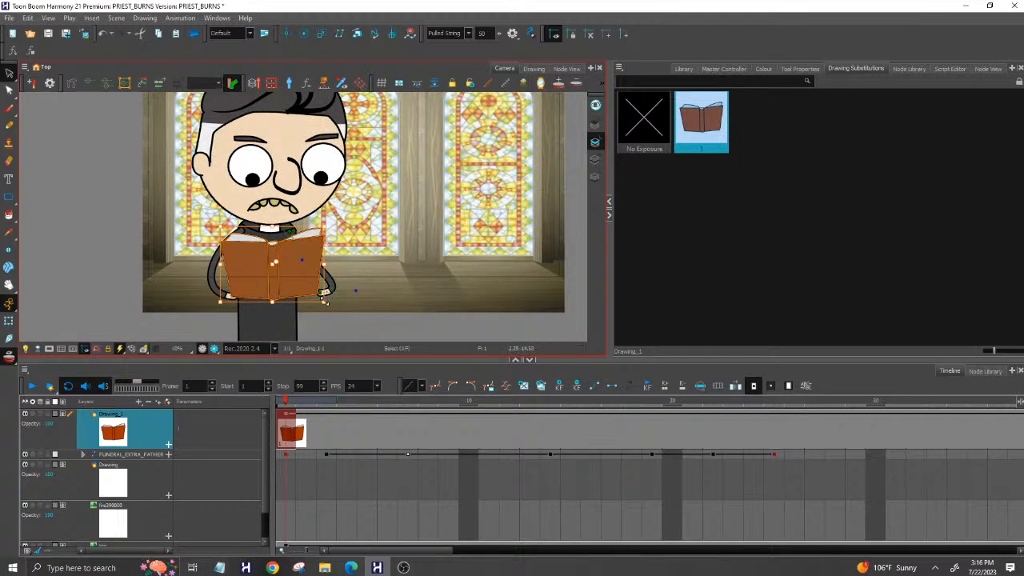
drag(326, 303, 306, 280)
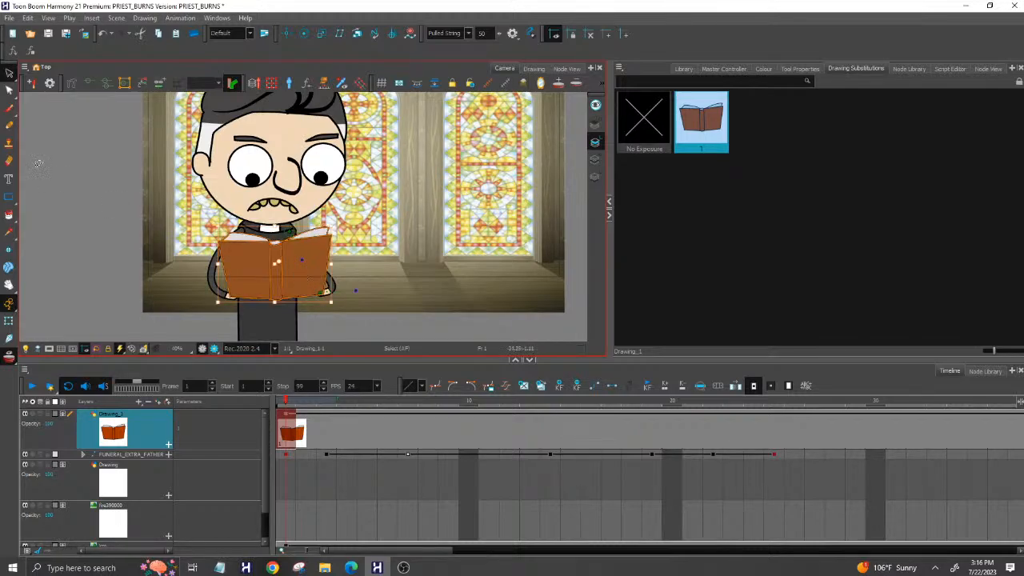
scroll(70, 156, down, 4)
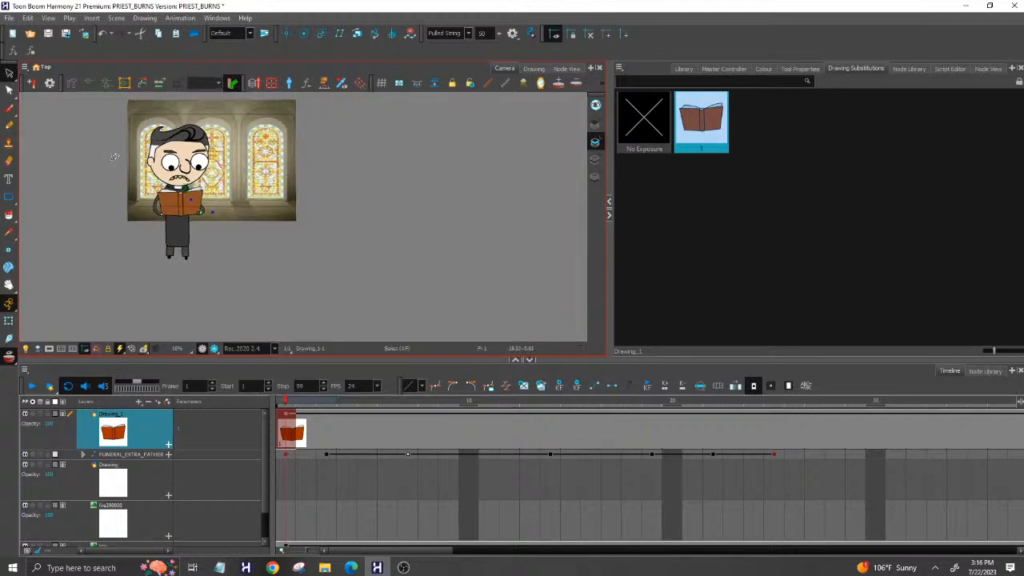
scroll(327, 168, up, 4)
scroll(327, 170, down, 4)
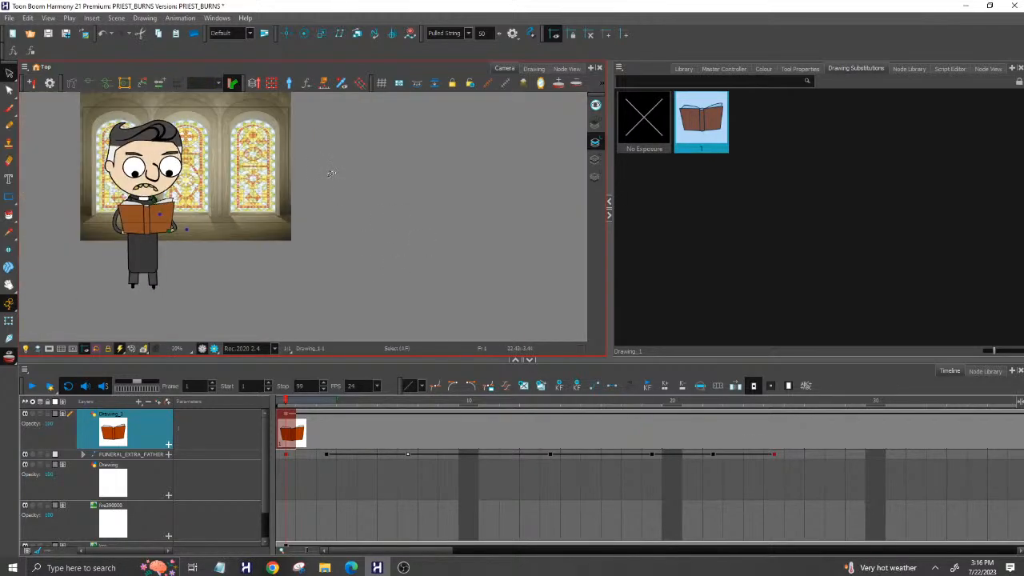